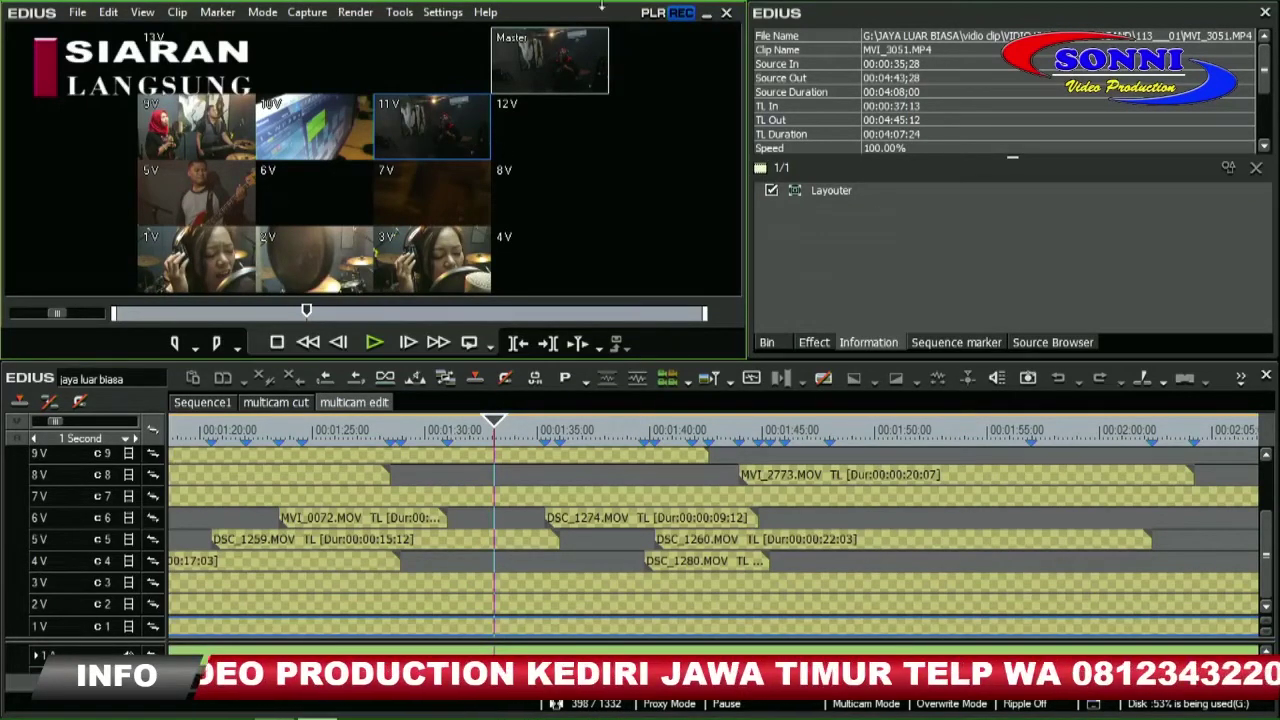
- Examine the skipped-frames options for the multicam view, check the FAQ slide in PowerPoint, and return to EDIUS
left_click(444, 13)
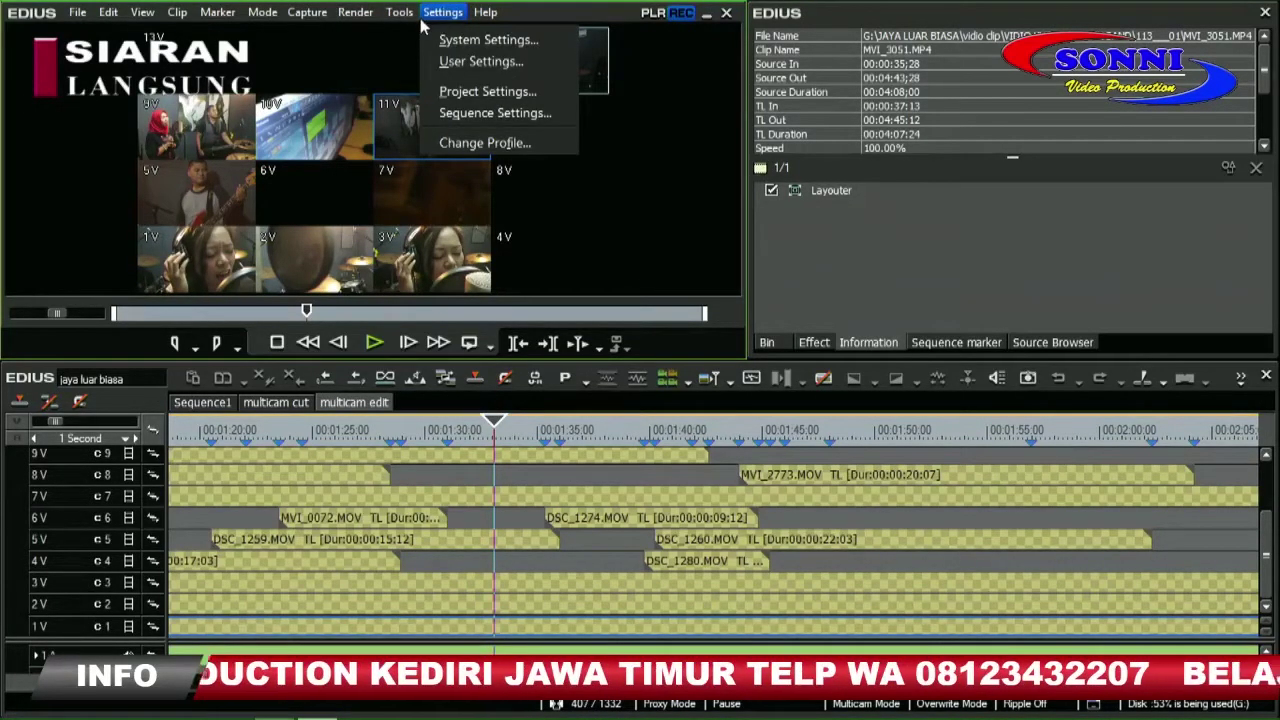
mouse_move(258, 12)
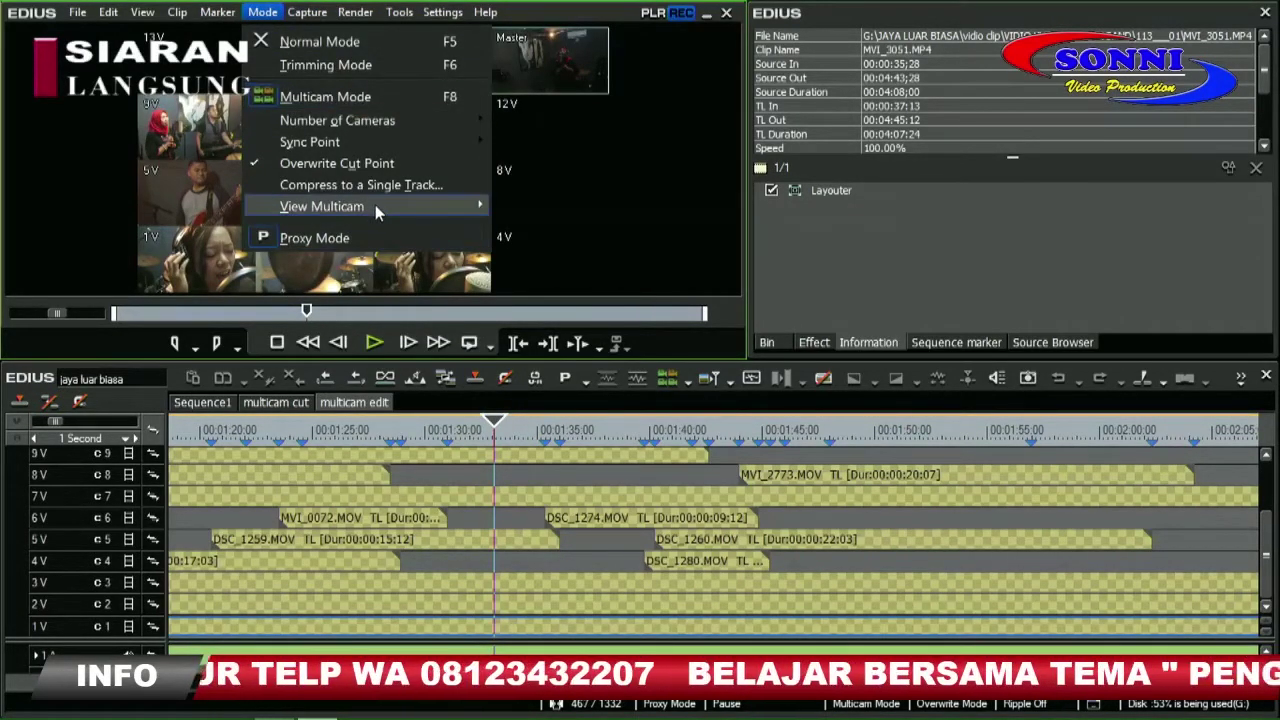
mouse_move(427, 207)
mouse_move(533, 206)
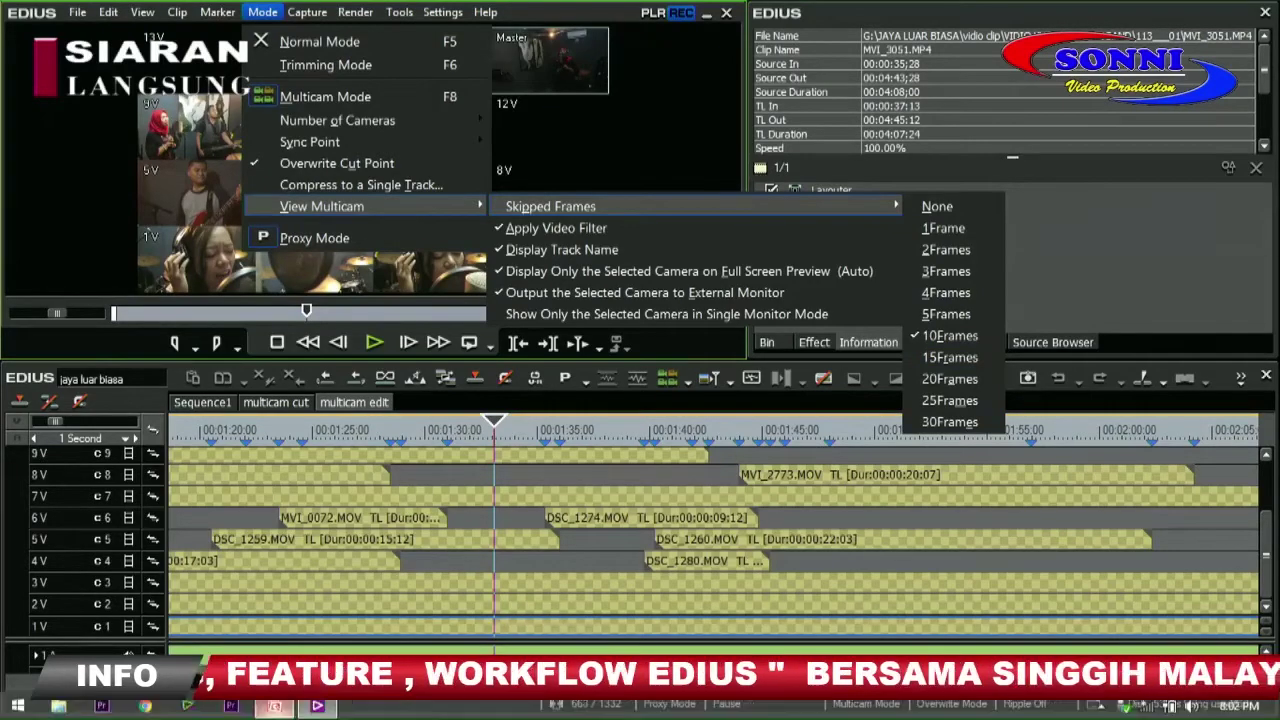
left_click(276, 707)
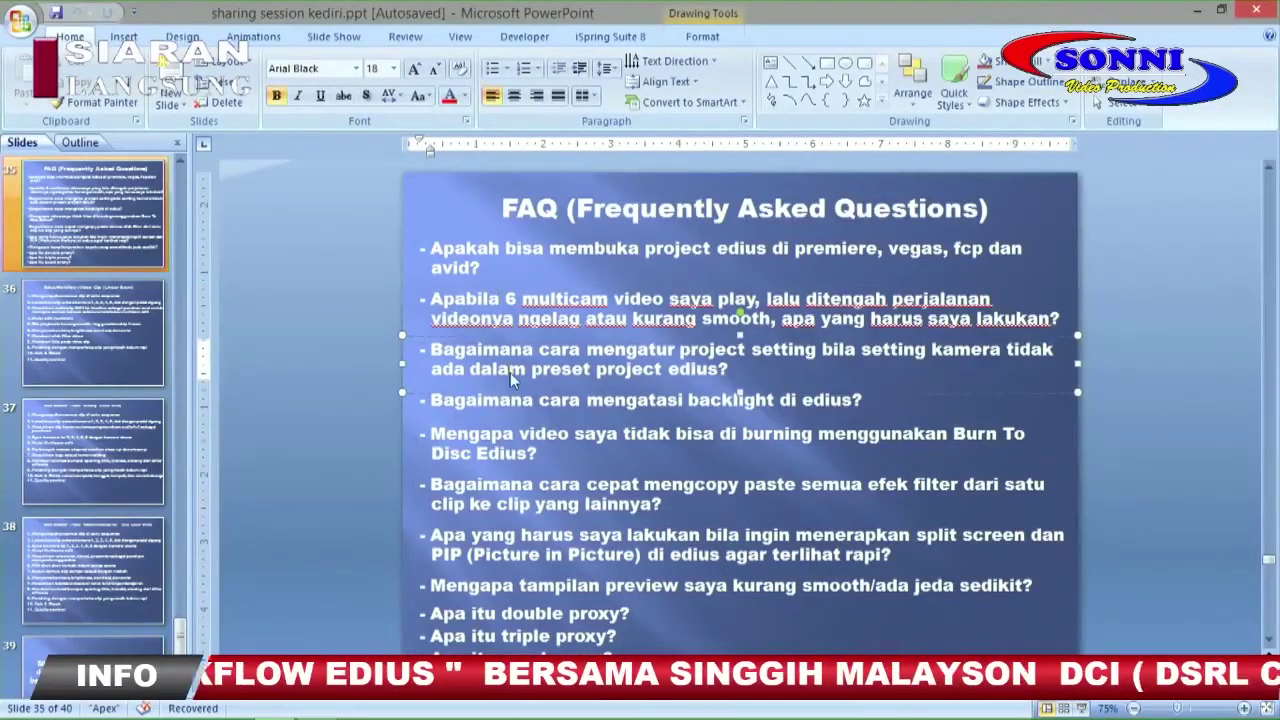
left_click(1198, 10)
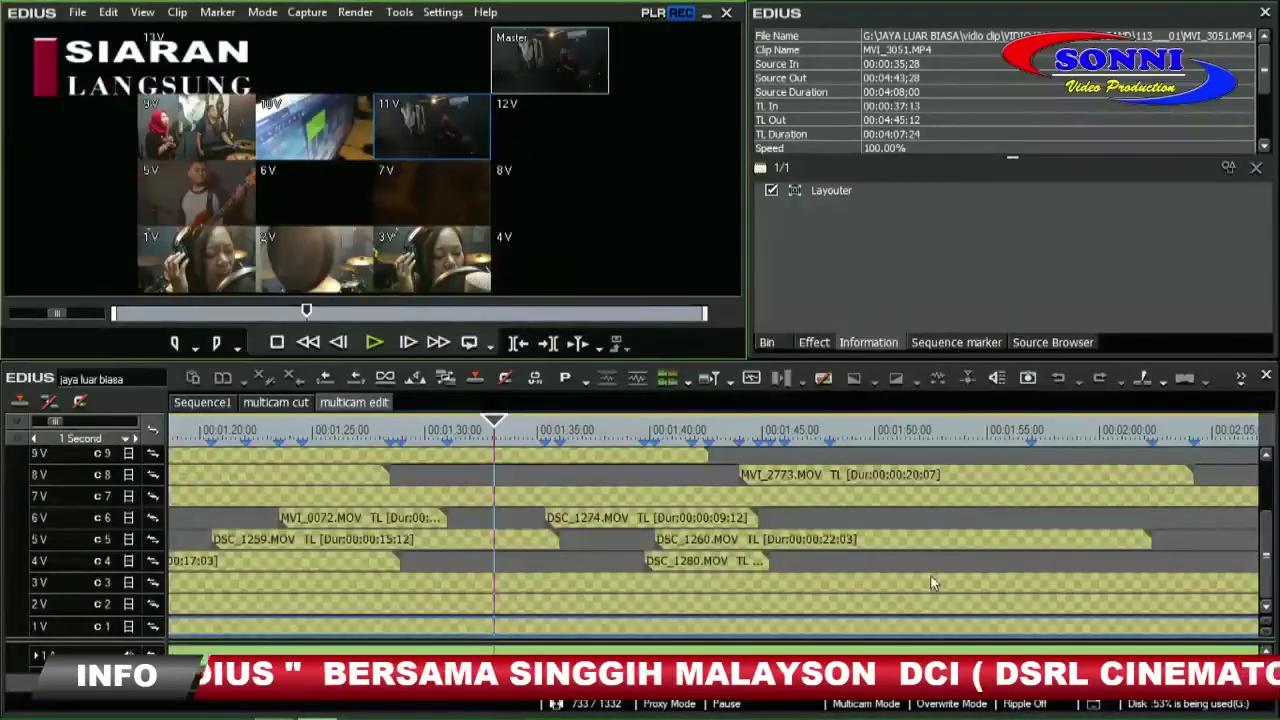
- Move the playhead to the sequence start and examine the overall clip layout of the multicam edit sequence
left_click(687, 430)
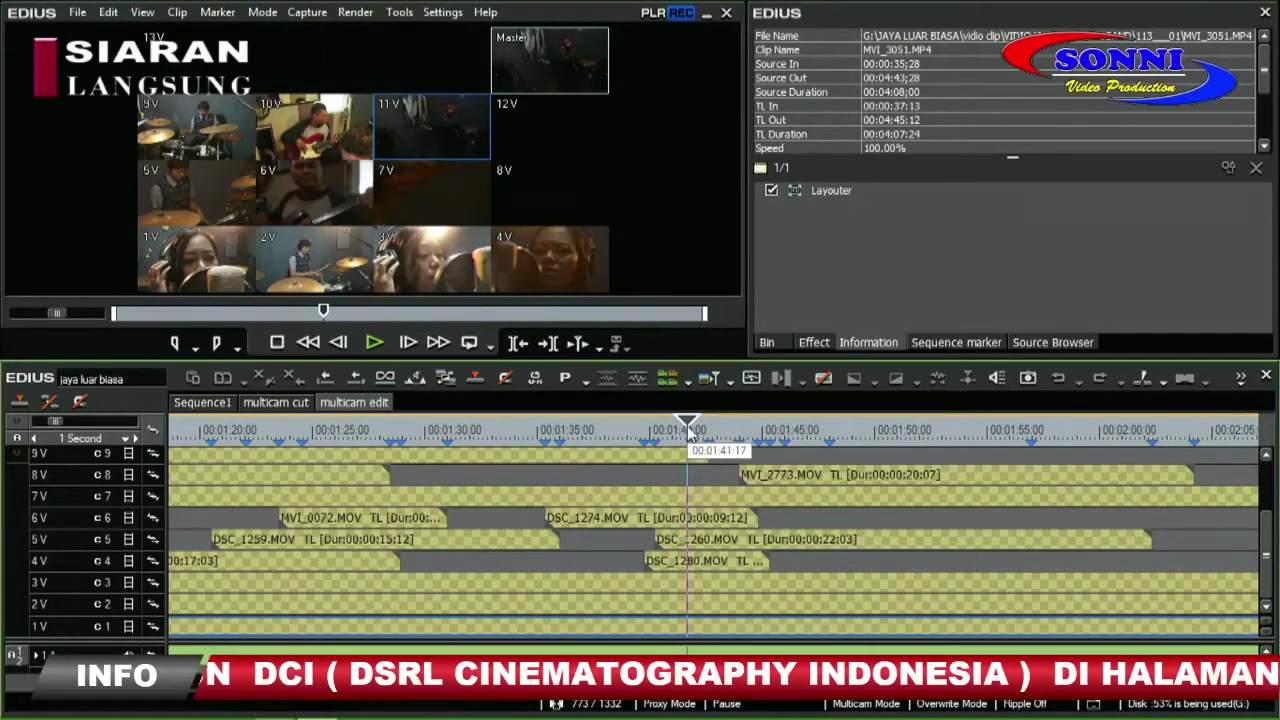
key("minus")
key("Home")
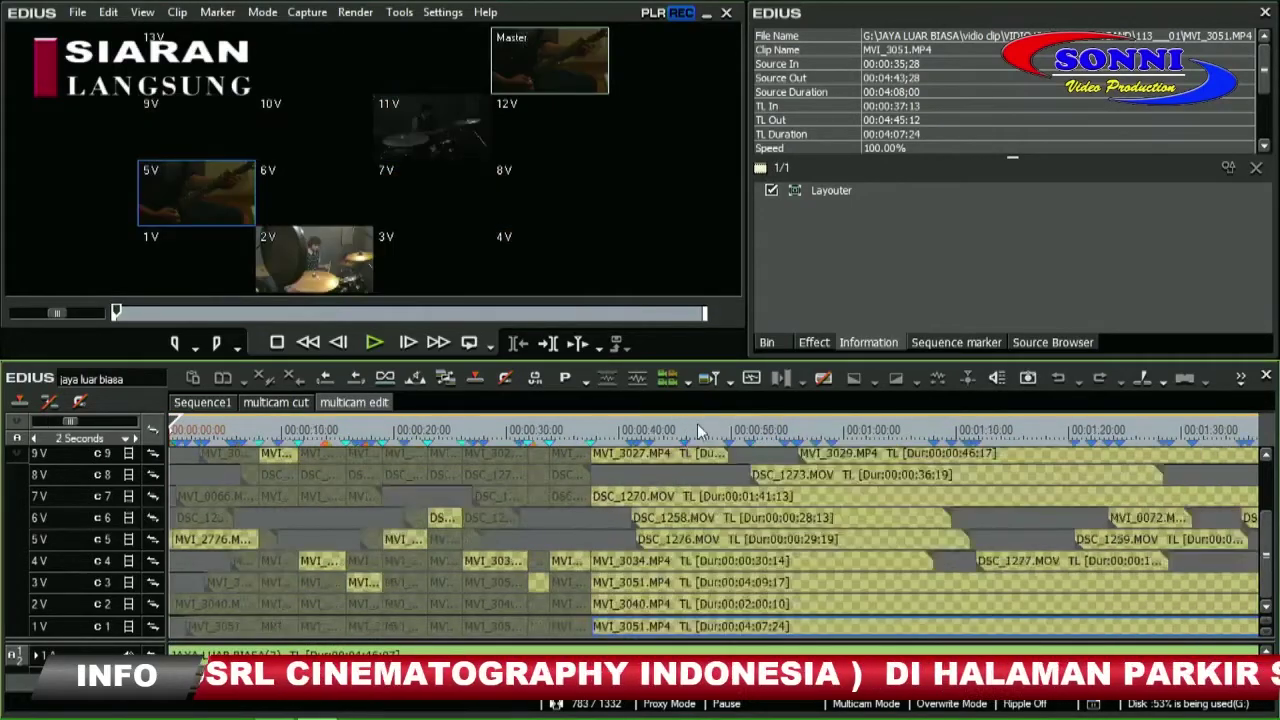
key("minus")
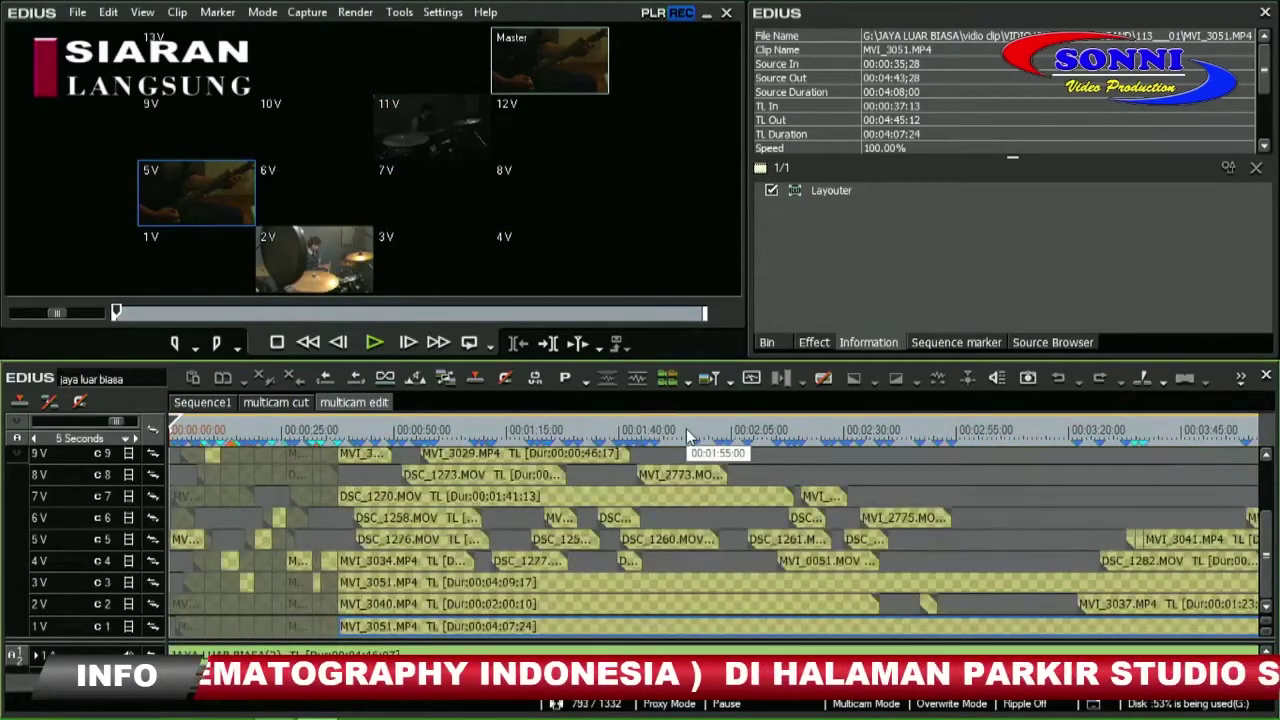
key("equal")
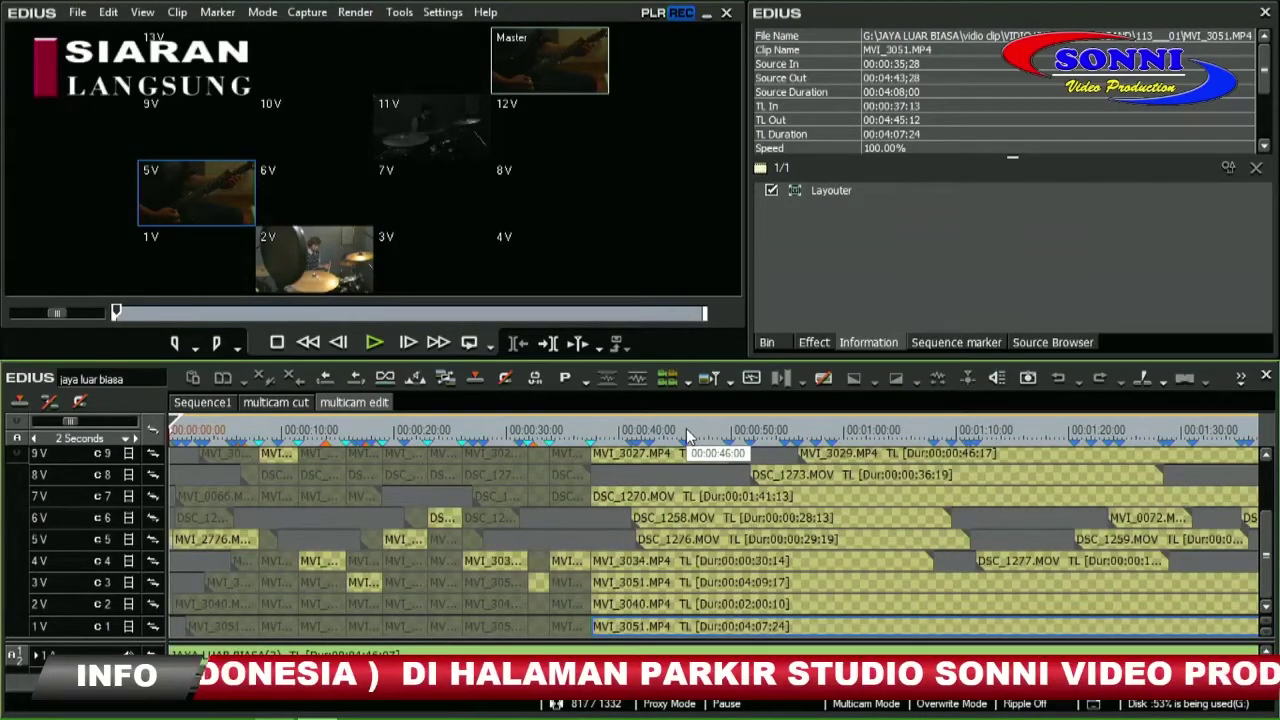
key("minus")
key("minus")
key("minus")
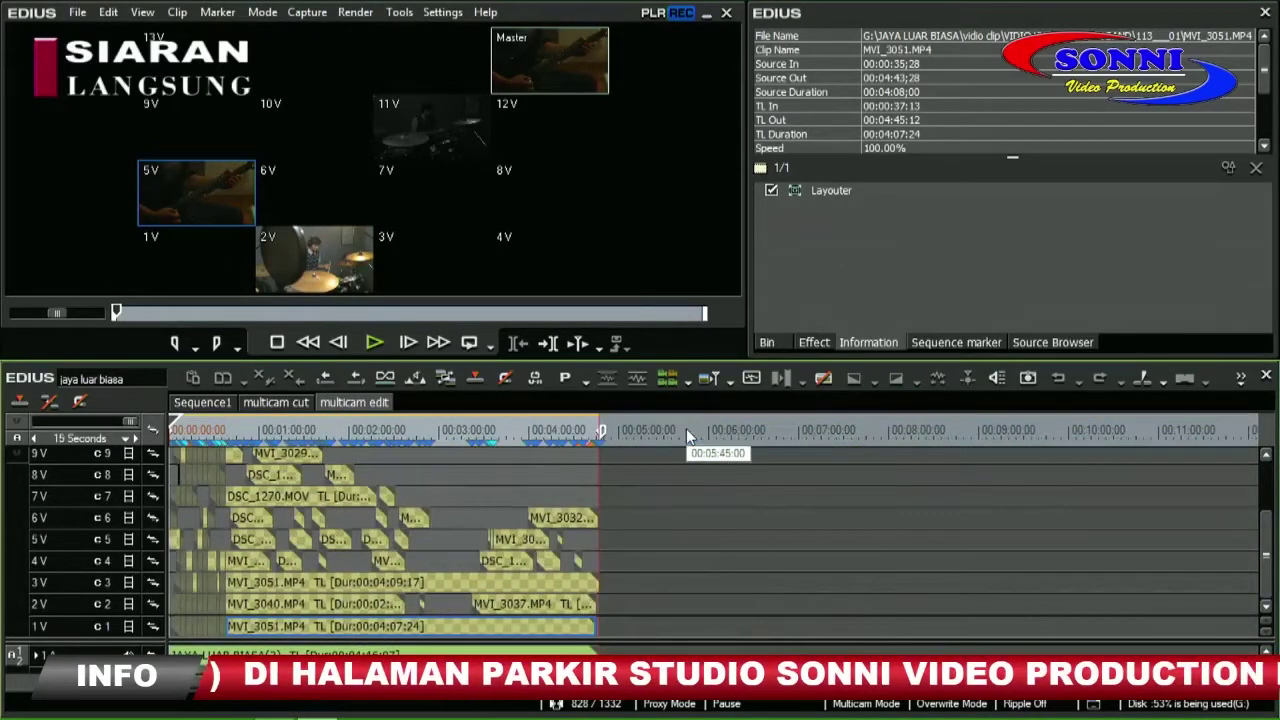
- Switch to PowerPoint to read the FAQ slide on multicam playback lag, and switch back to EDIUS
mouse_move(279, 710)
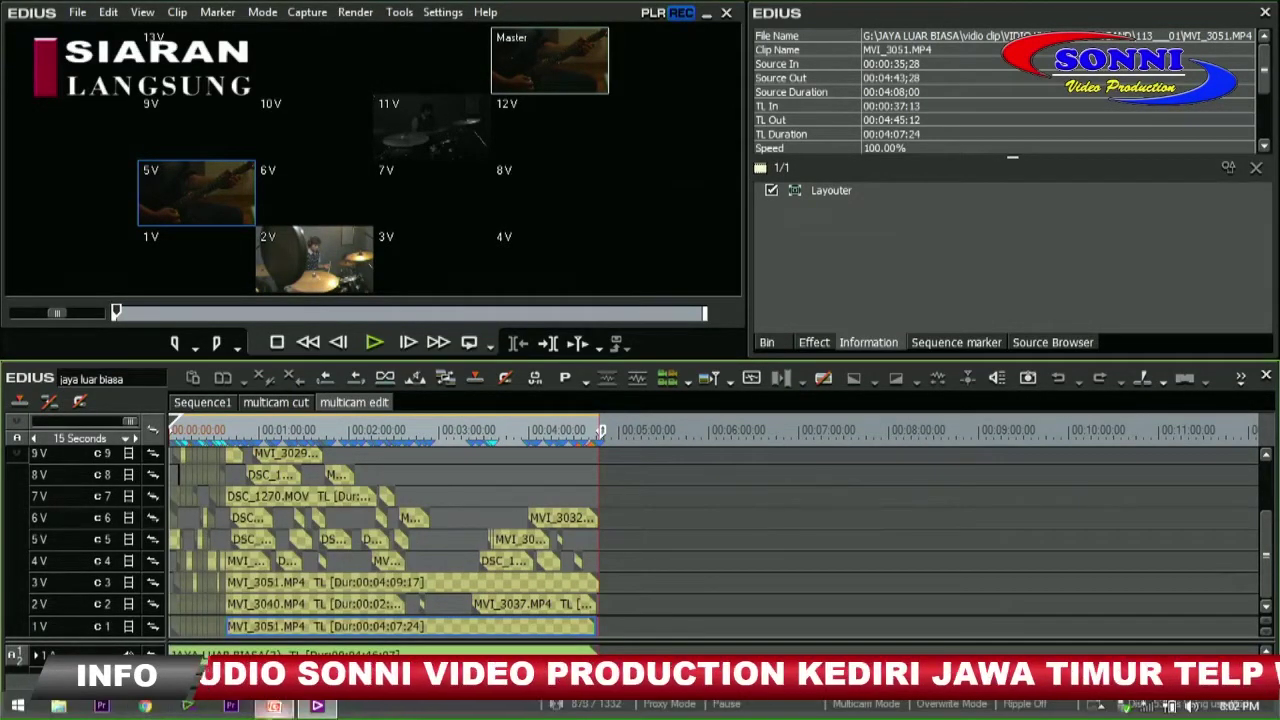
left_click(305, 708)
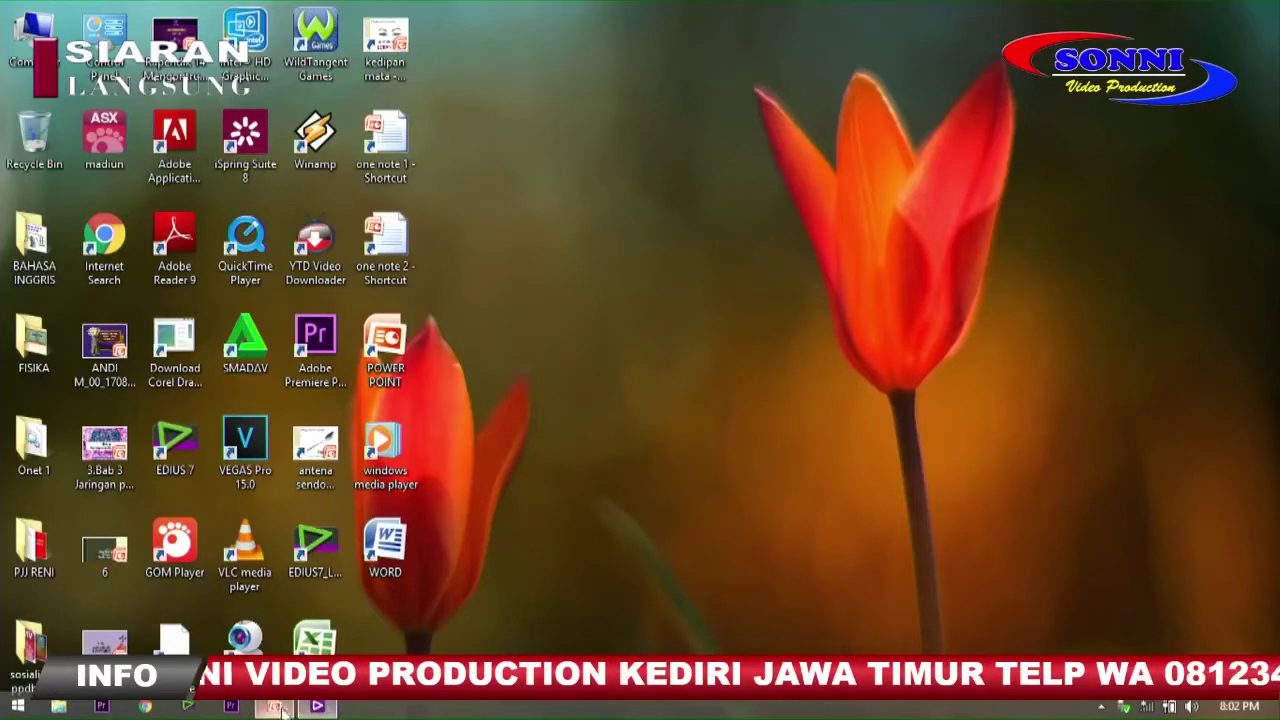
left_click(310, 707)
left_click(274, 707)
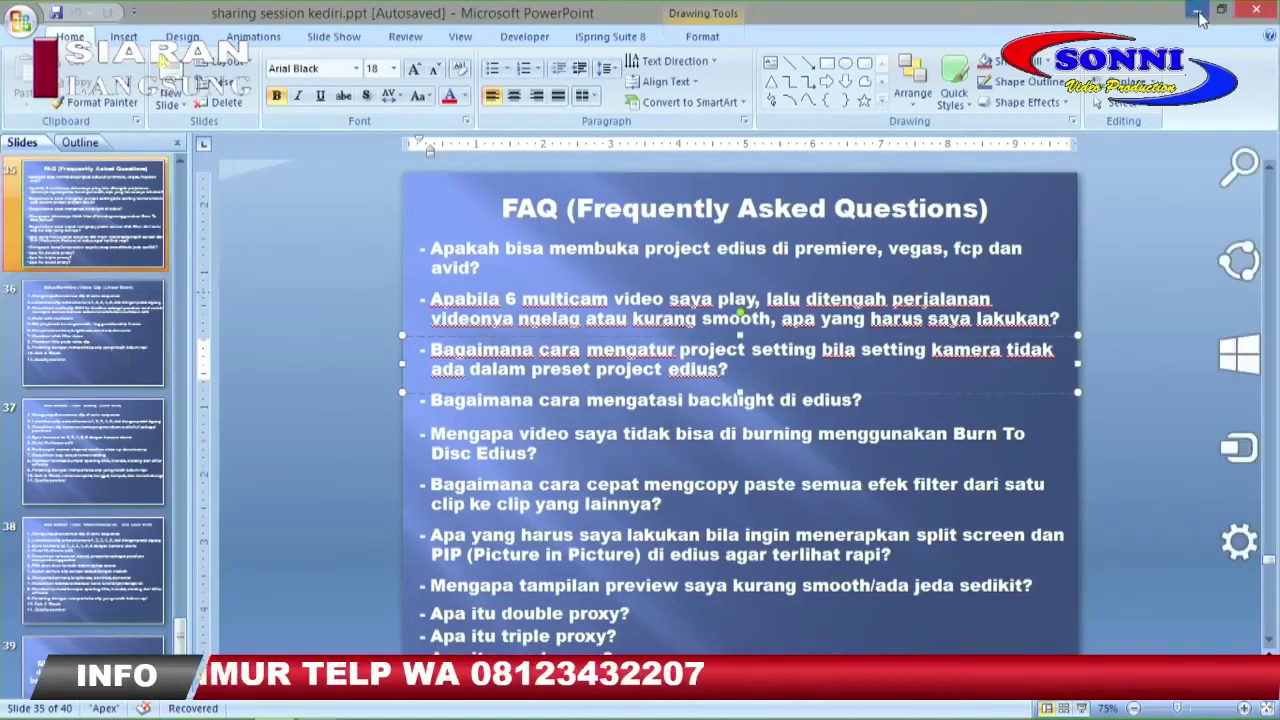
key("alt+Tab")
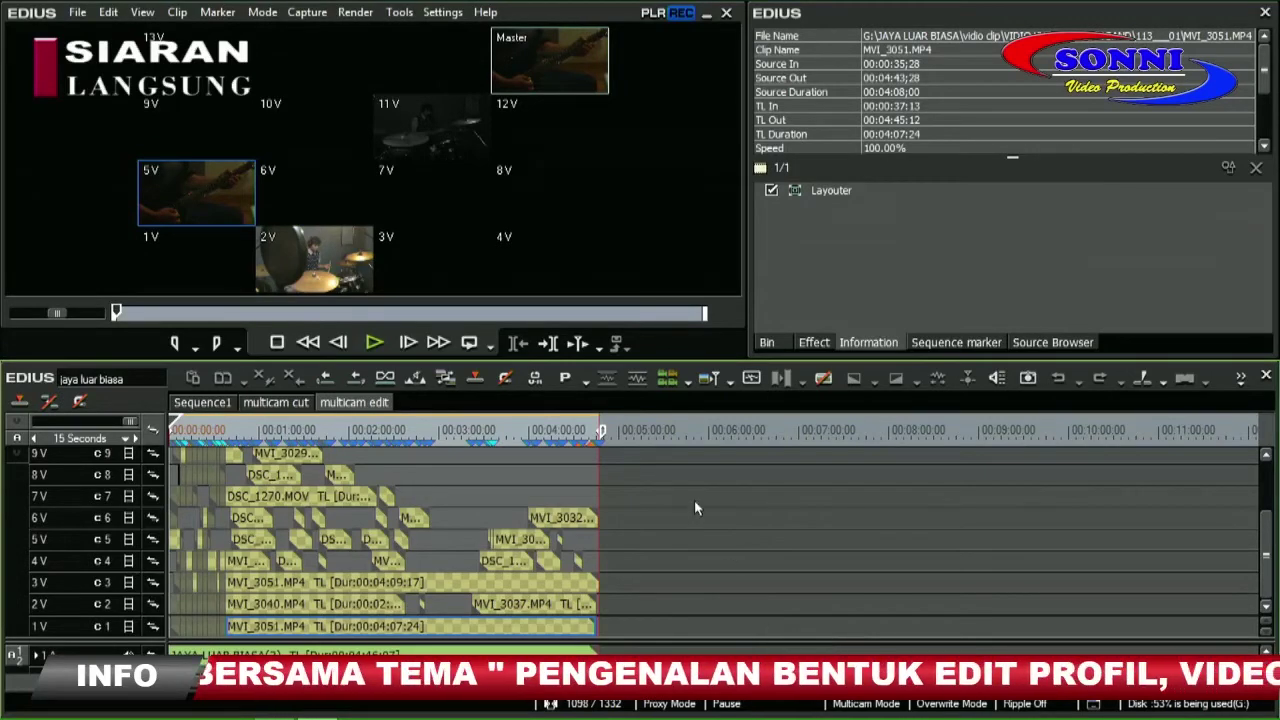
- Return the playhead to the sequence start and enlarge the timeline's video track area to show tracks 1V to 13V
left_click(686, 436)
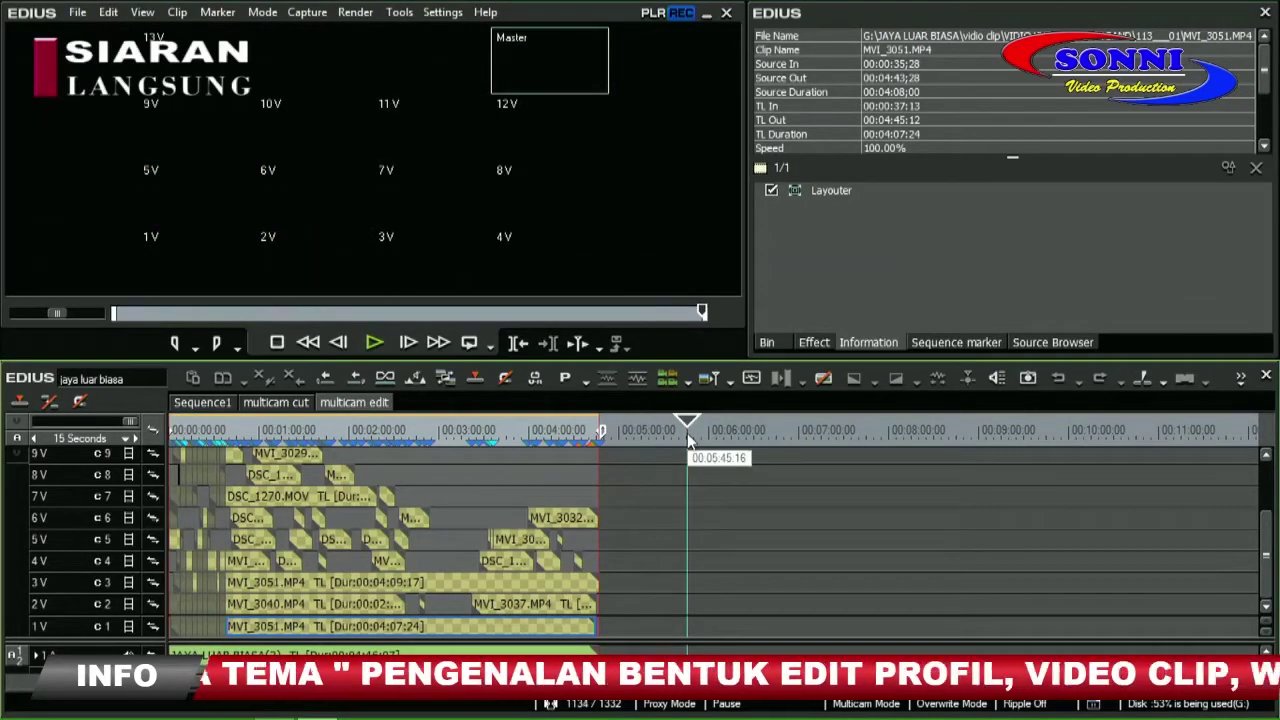
key("Home")
scroll(687, 433, "up", 2)
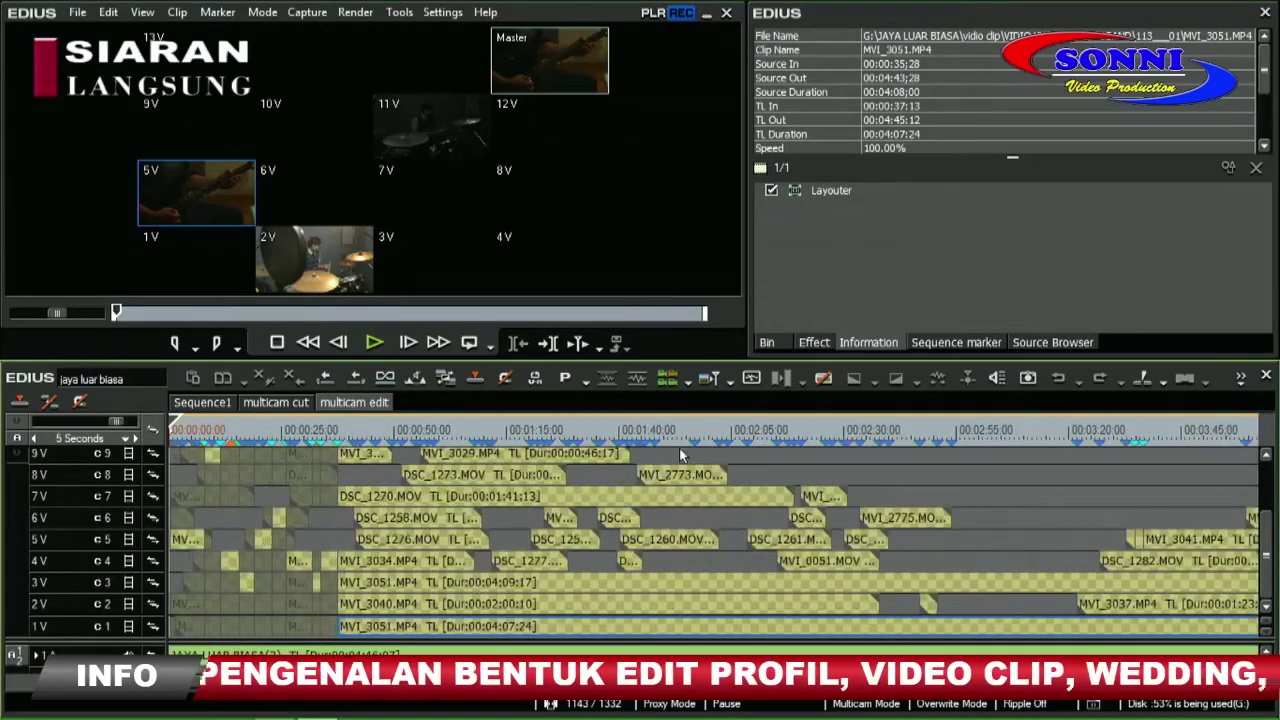
scroll(674, 448, "up", 2)
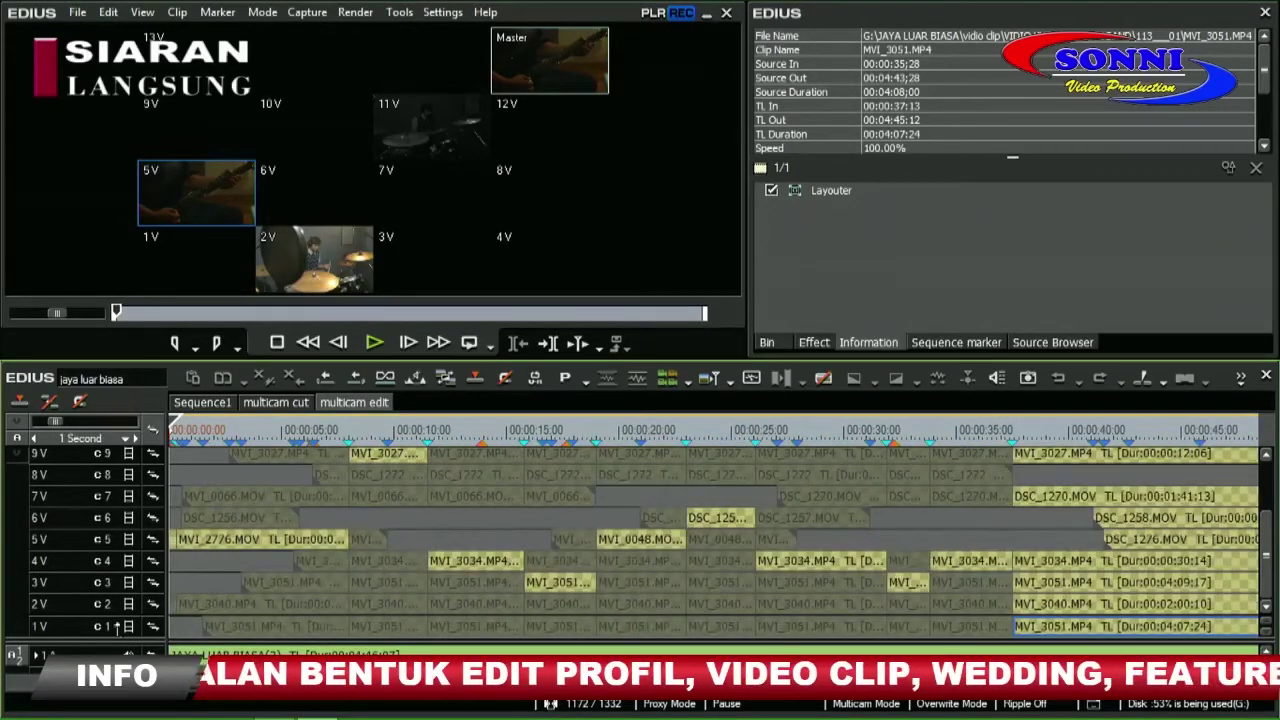
left_click_drag(224, 356, 228, 234)
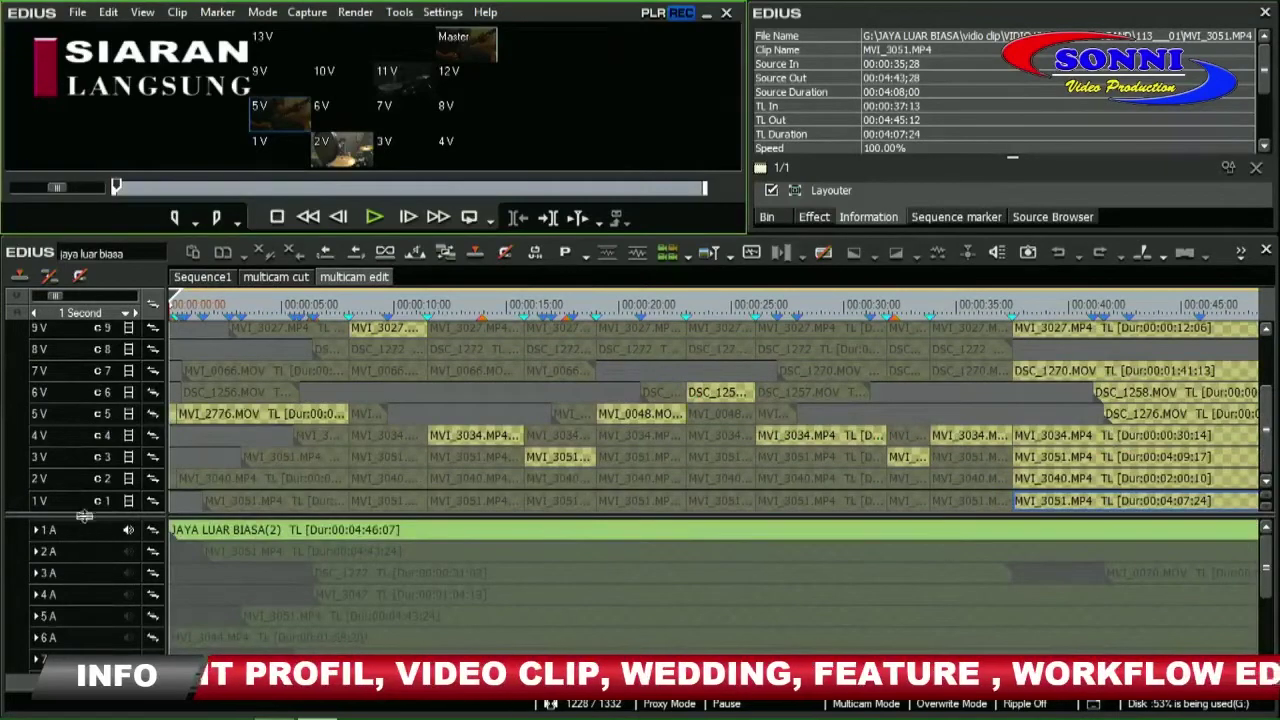
left_click_drag(84, 516, 84, 606)
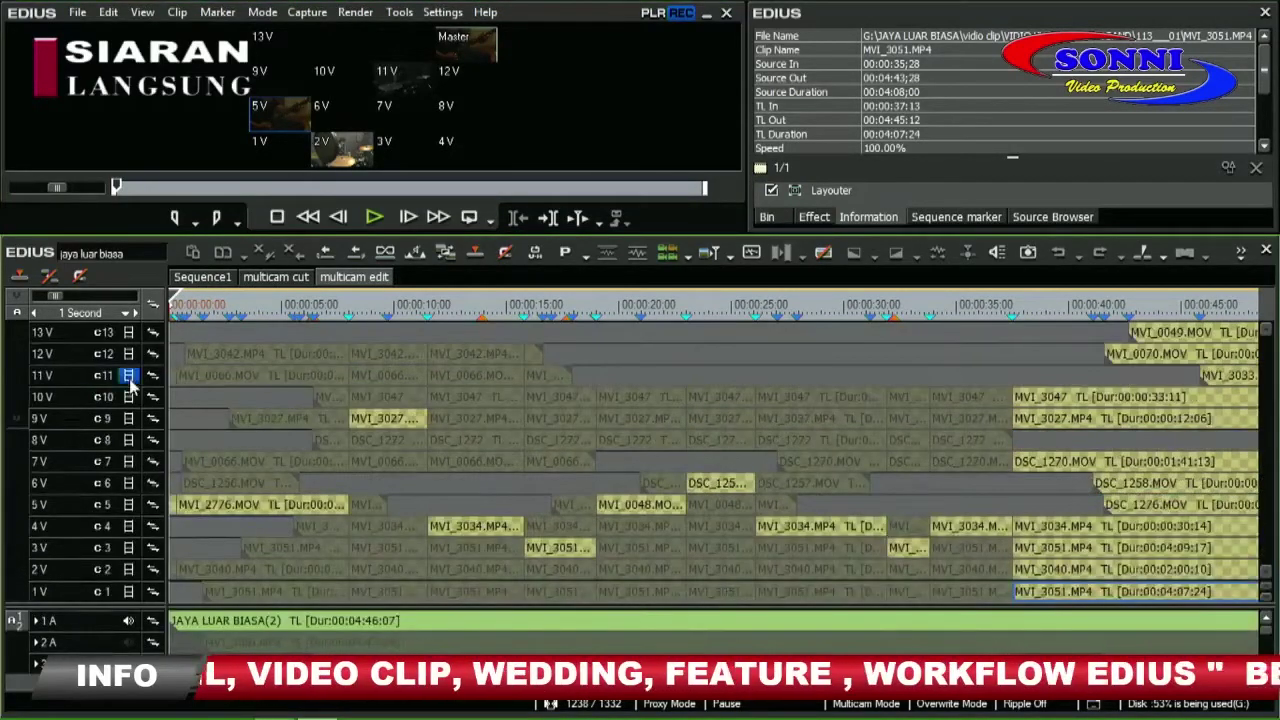
scroll(312, 351, "down", 5)
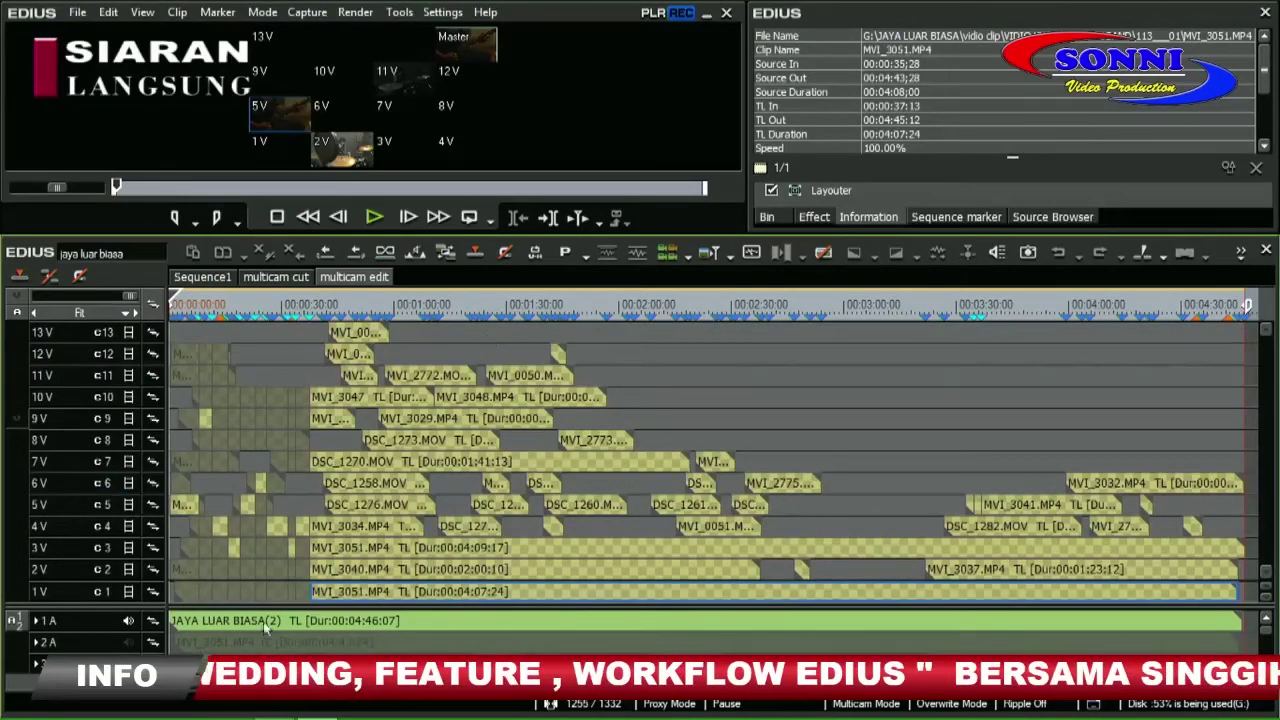
scroll(641, 541, "up", 1)
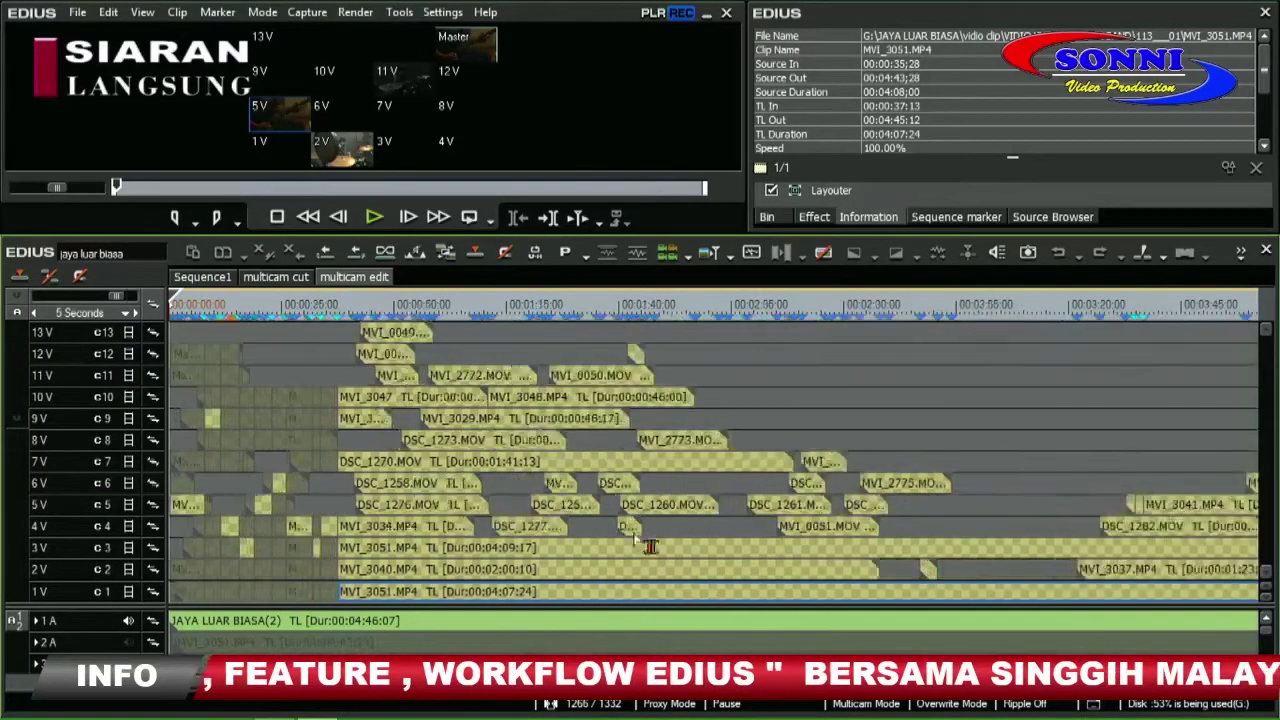
scroll(502, 514, "up", 2)
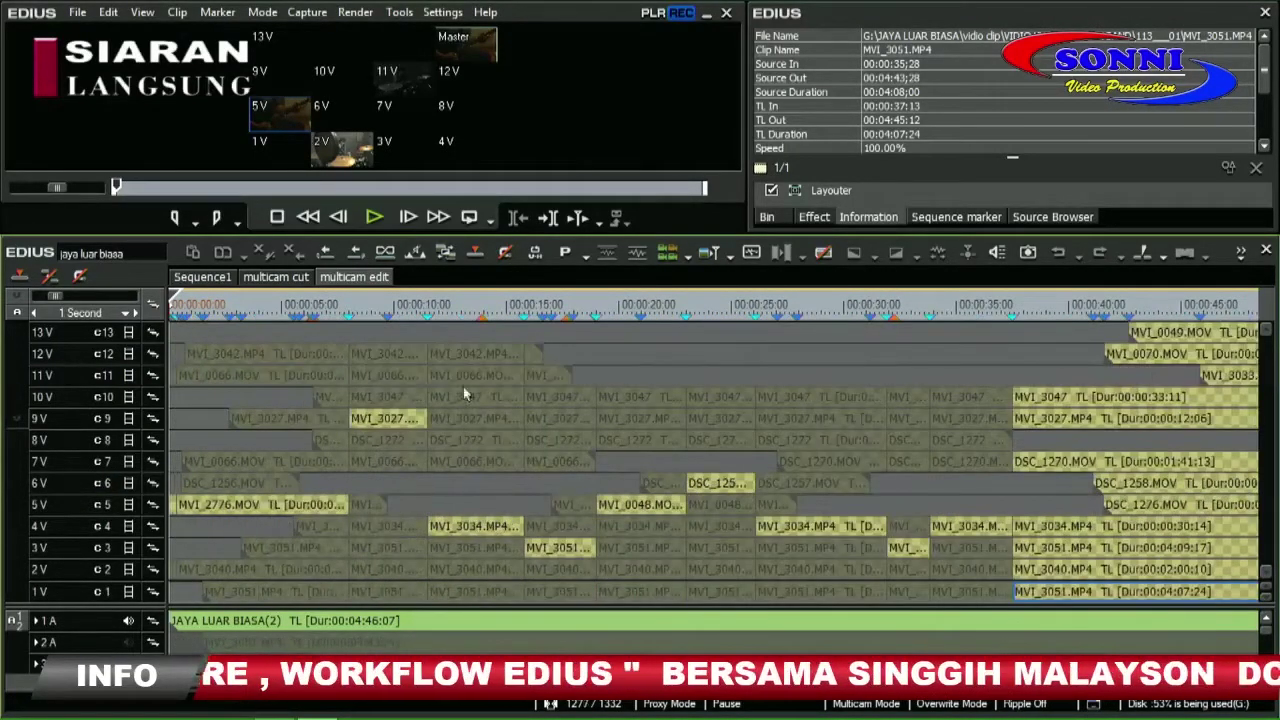
- Set the multicam view's skipped frames to 1Frame
left_click(305, 12)
mouse_move(262, 12)
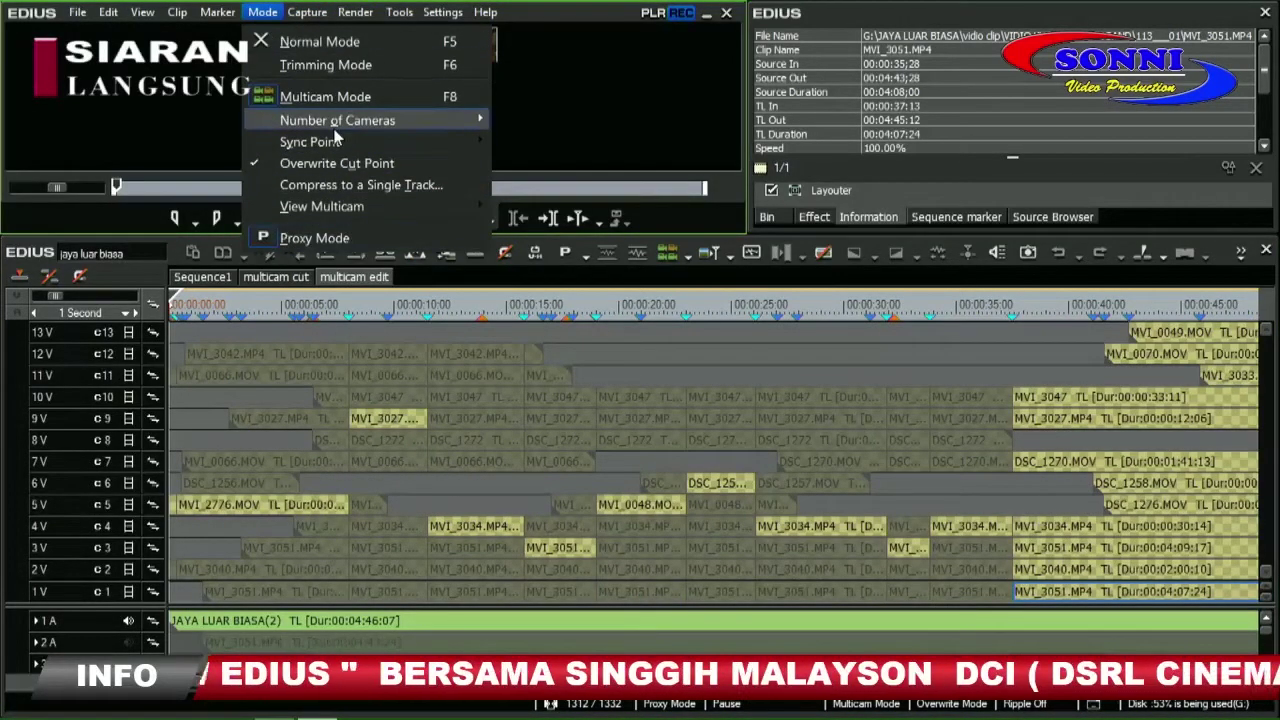
mouse_move(431, 206)
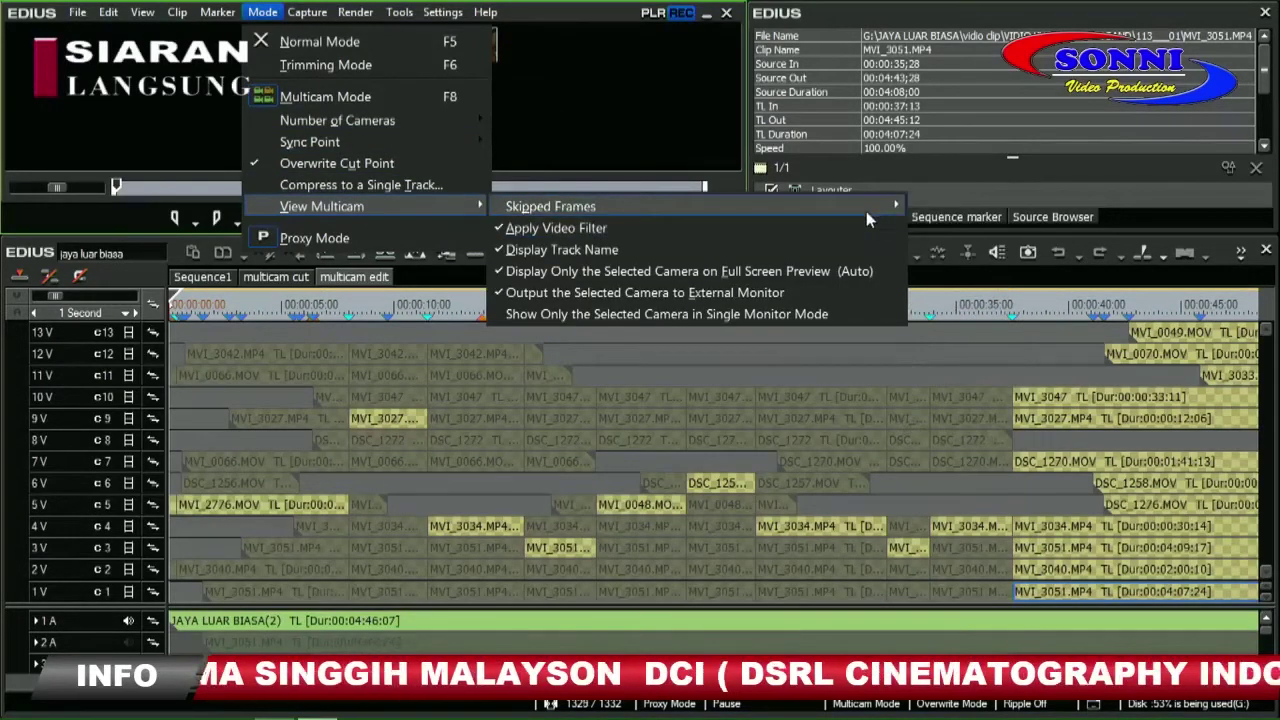
mouse_move(866, 211)
left_click(943, 226)
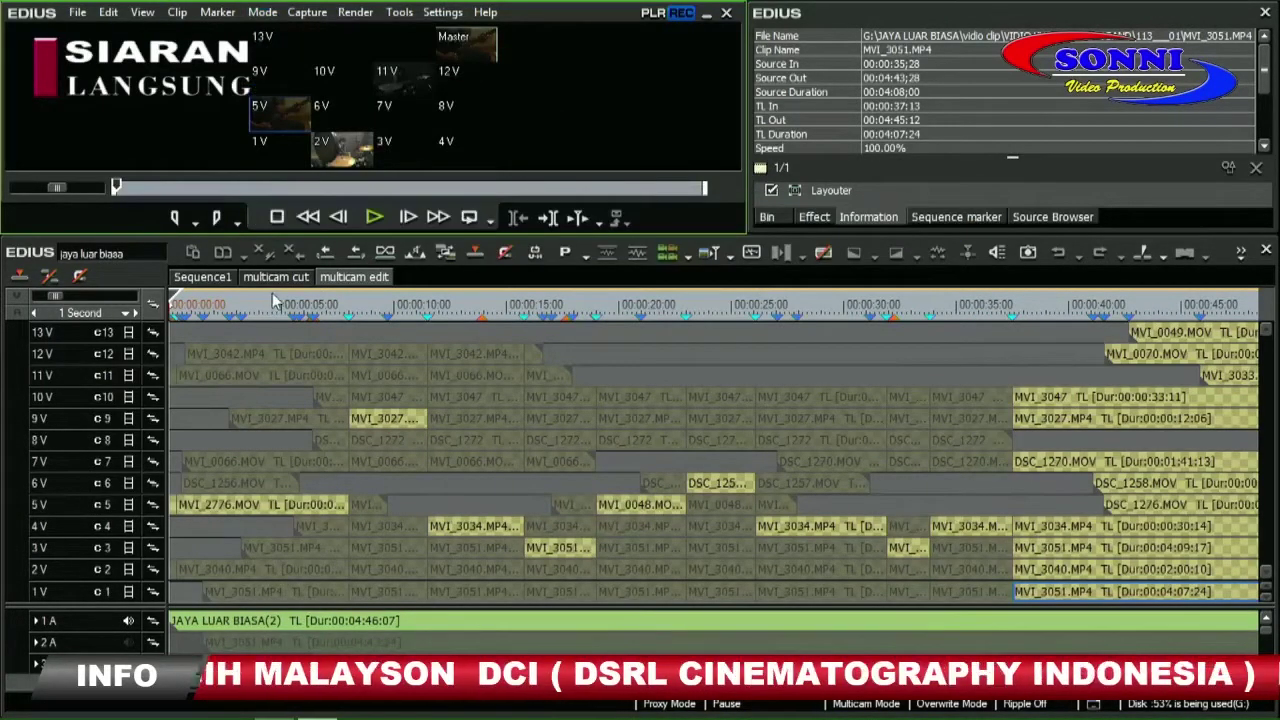
- Play the opening of the sequence in multicam mode to judge its smoothness, and pause it at about 12 seconds
key("space")
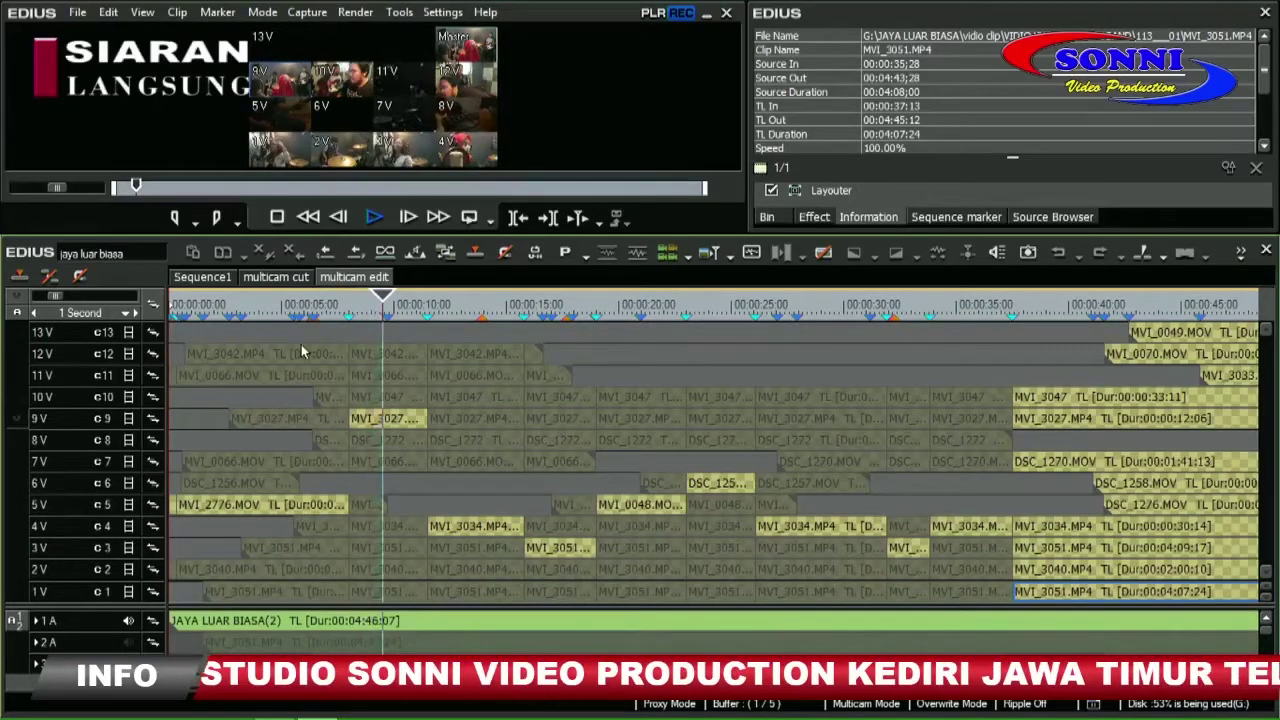
key("space")
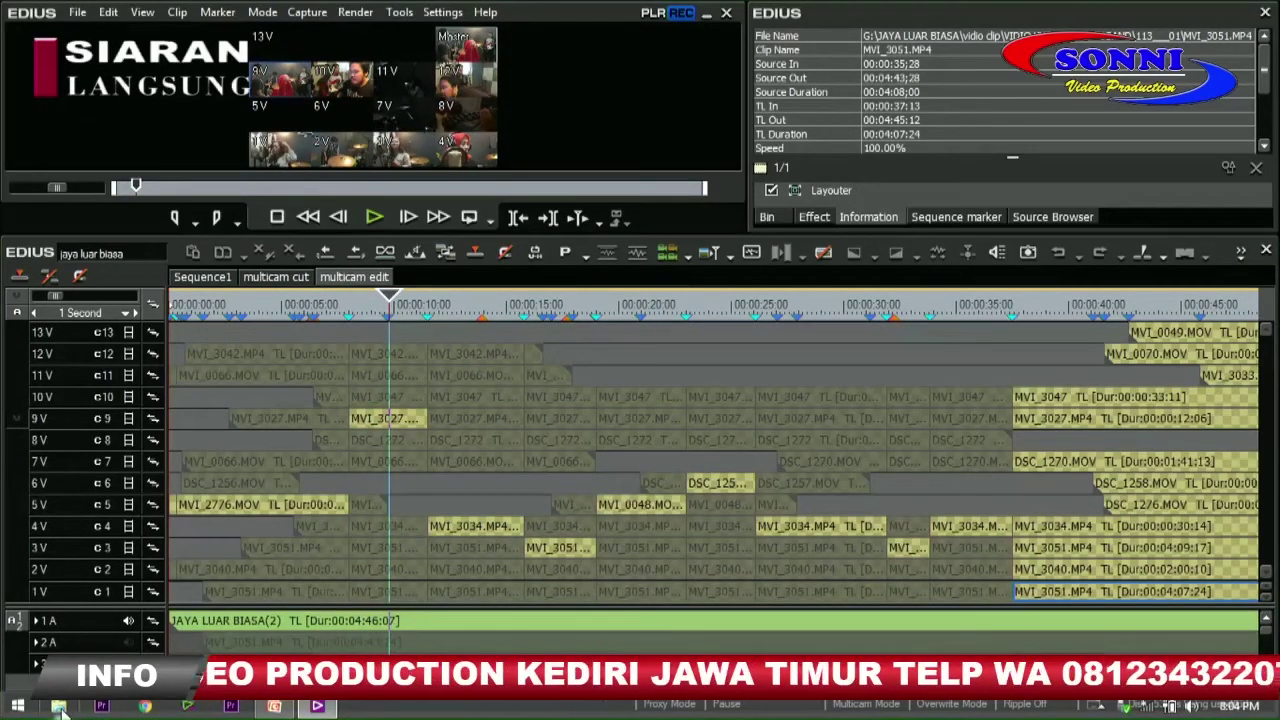
left_click(59, 707)
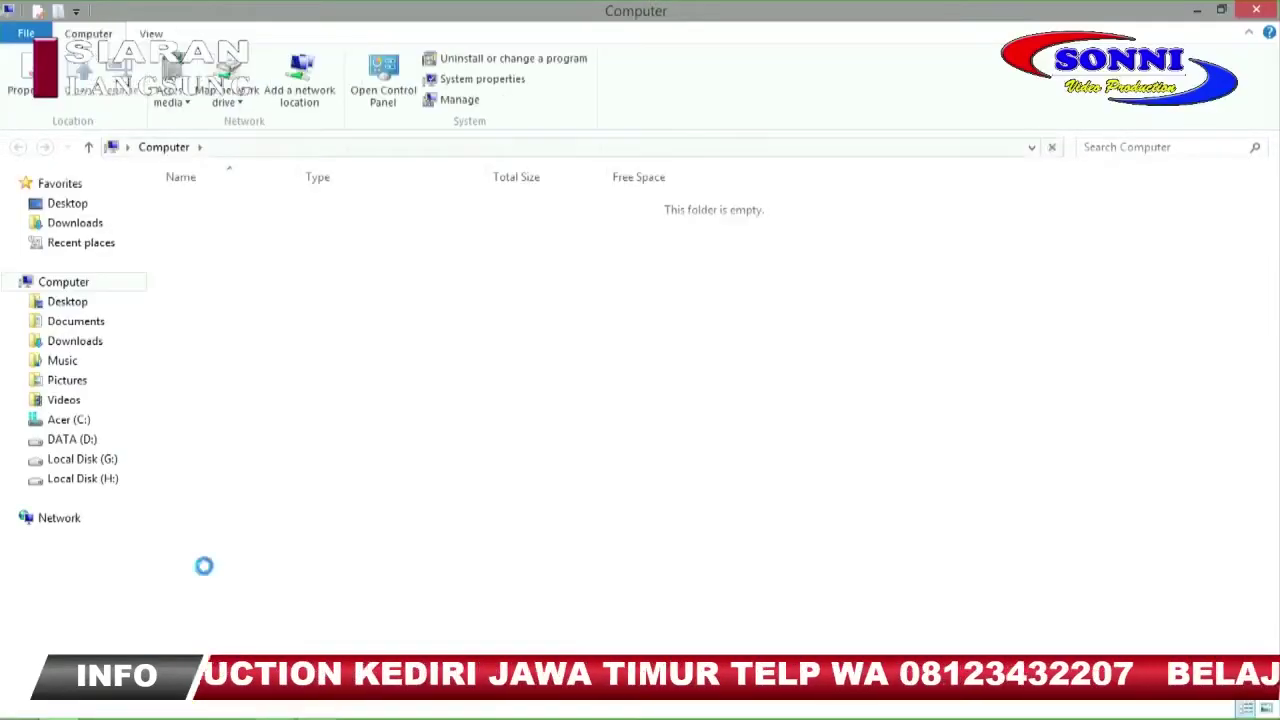
left_click(1195, 14)
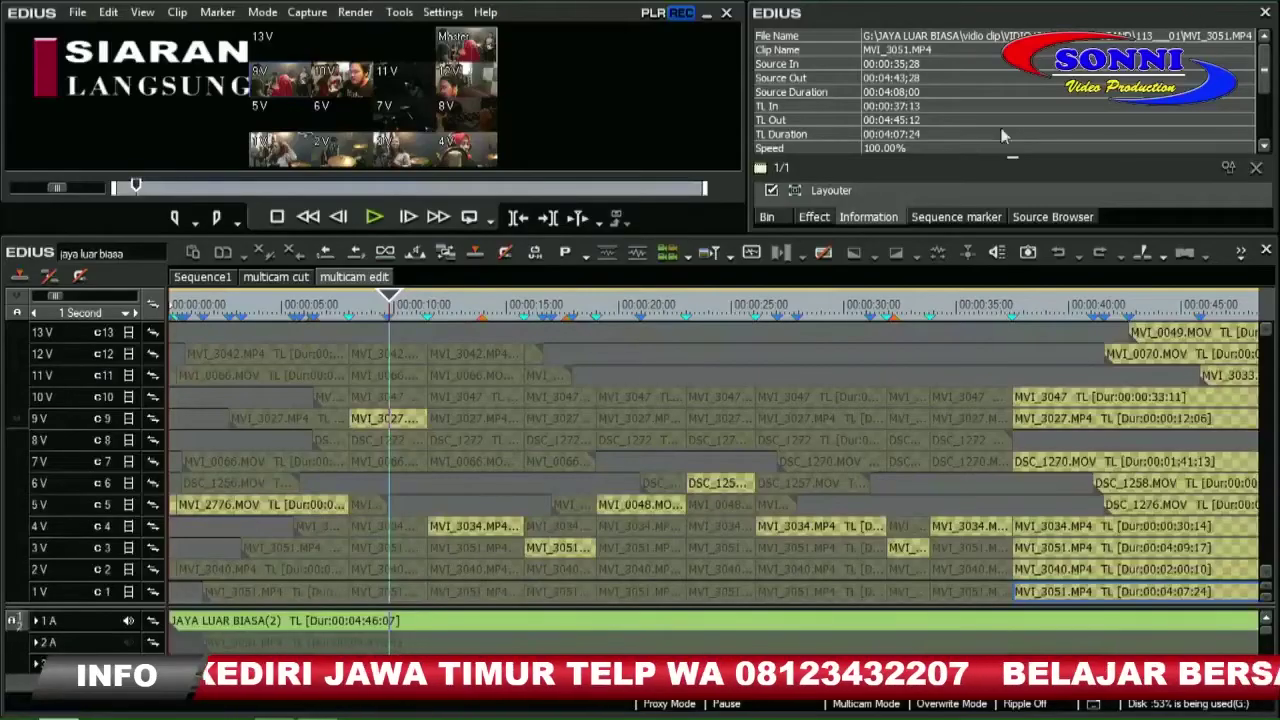
key("space")
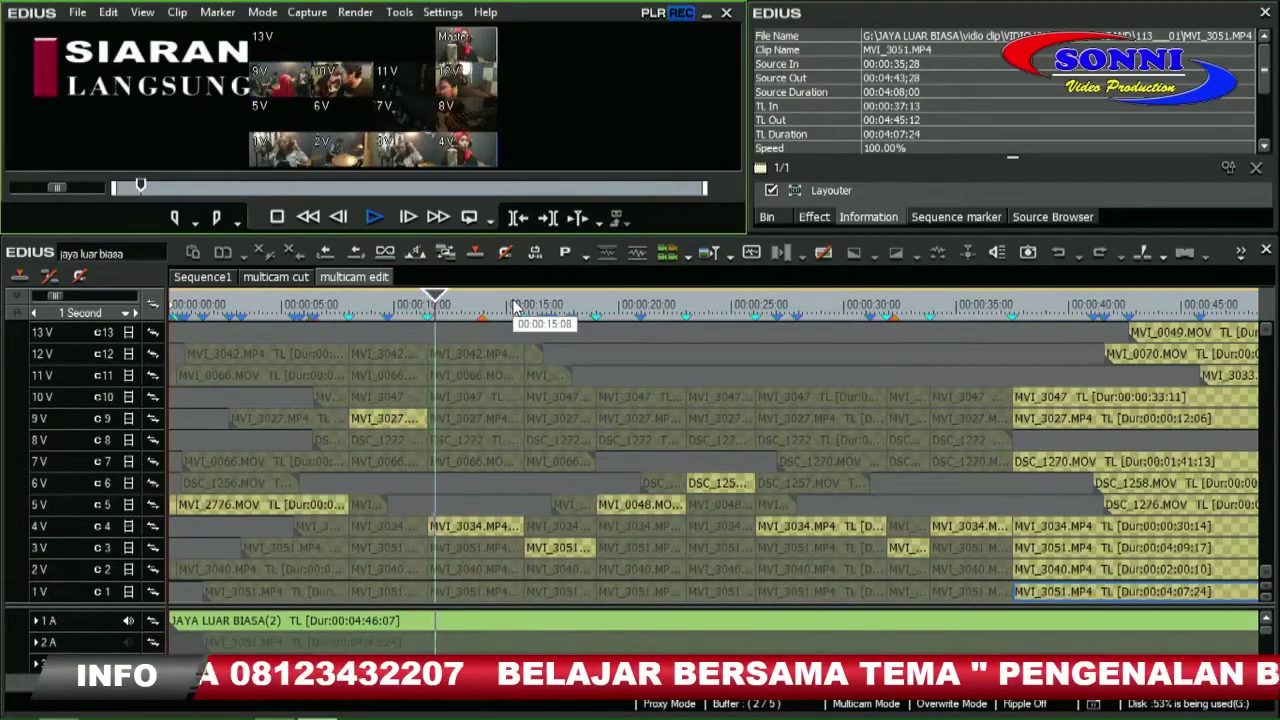
key("space")
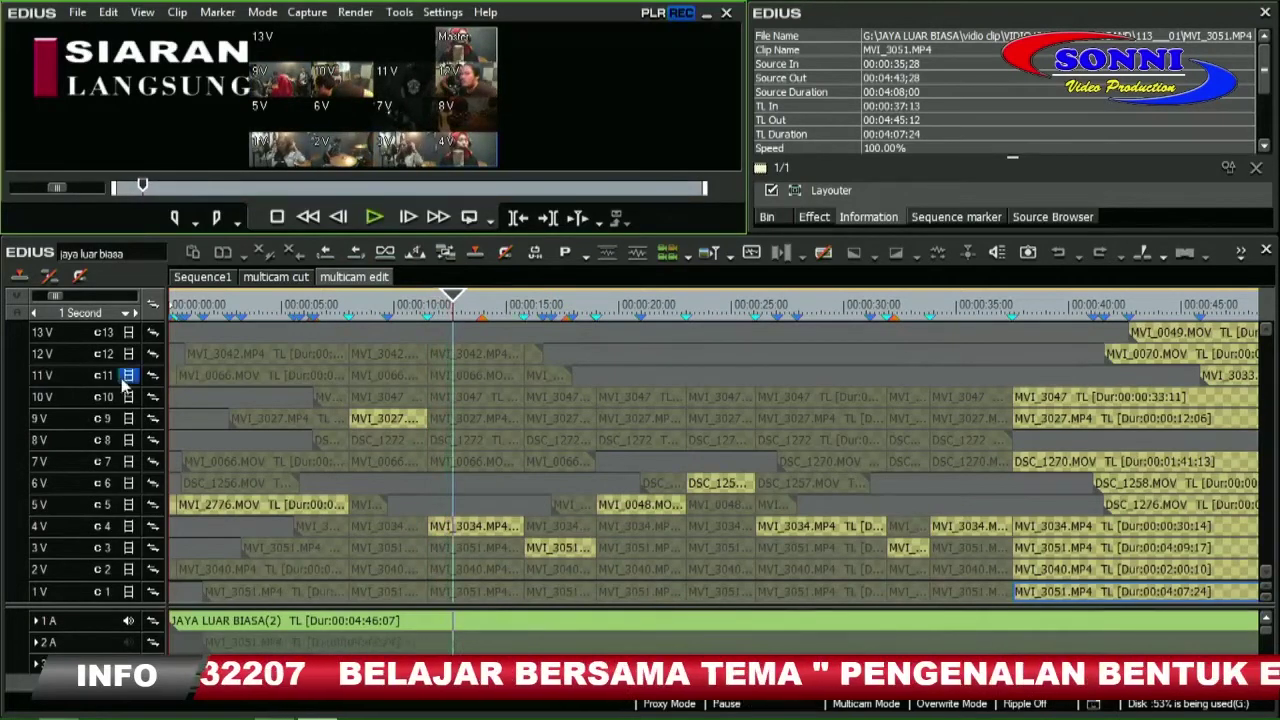
- Turn off multicam mode and play the sequence in single view, jumping back to about 27 seconds
key("F8")
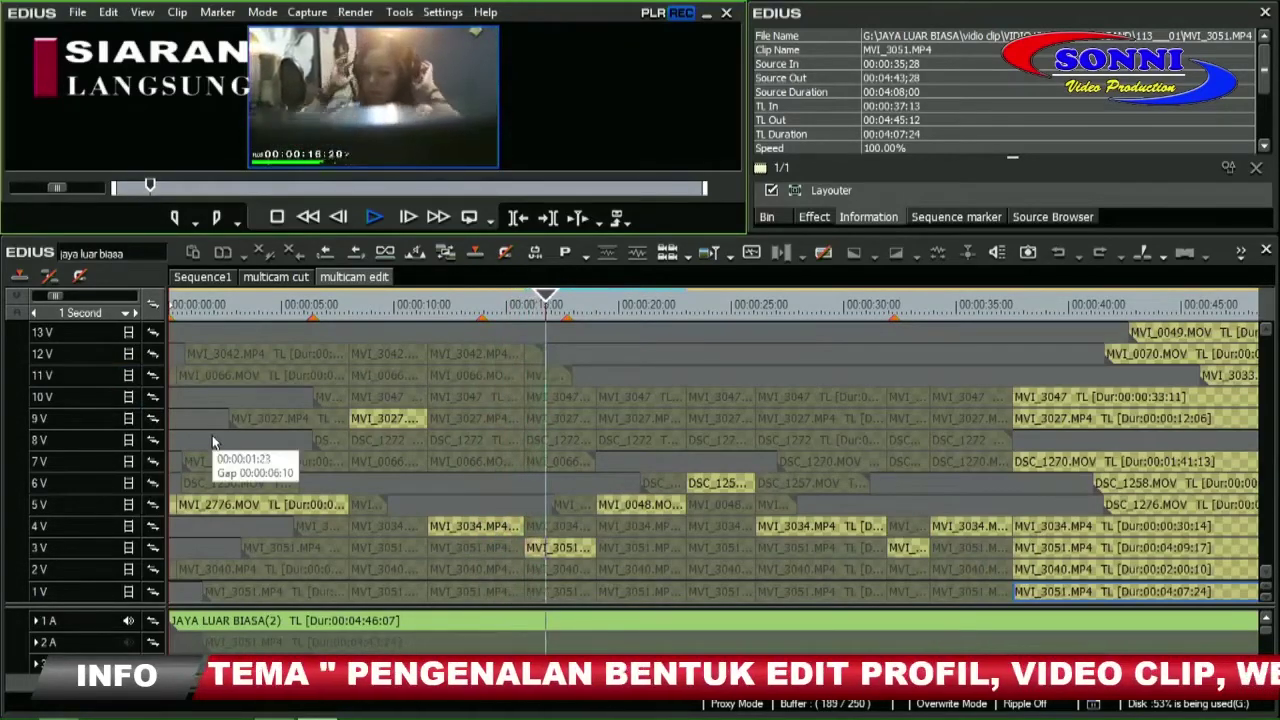
scroll(212, 435, "down", 2)
scroll(212, 435, "up", 2)
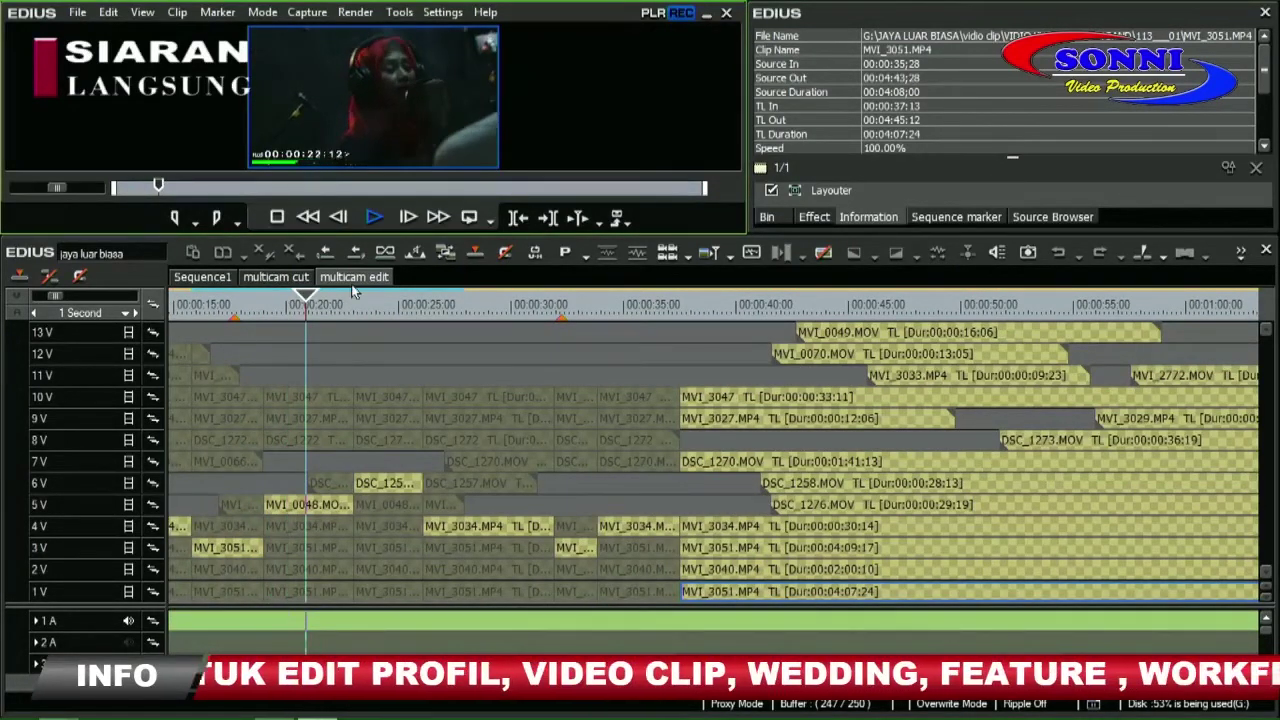
scroll(354, 286, "down", 1)
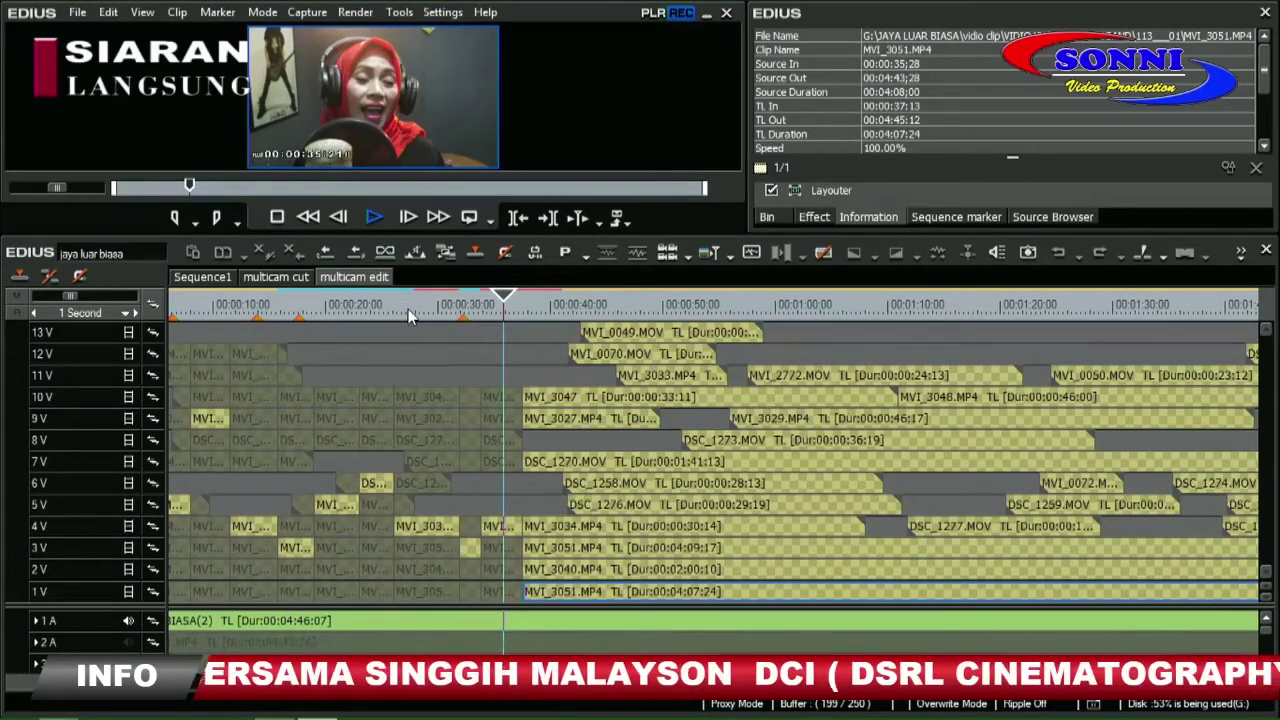
left_click(408, 309)
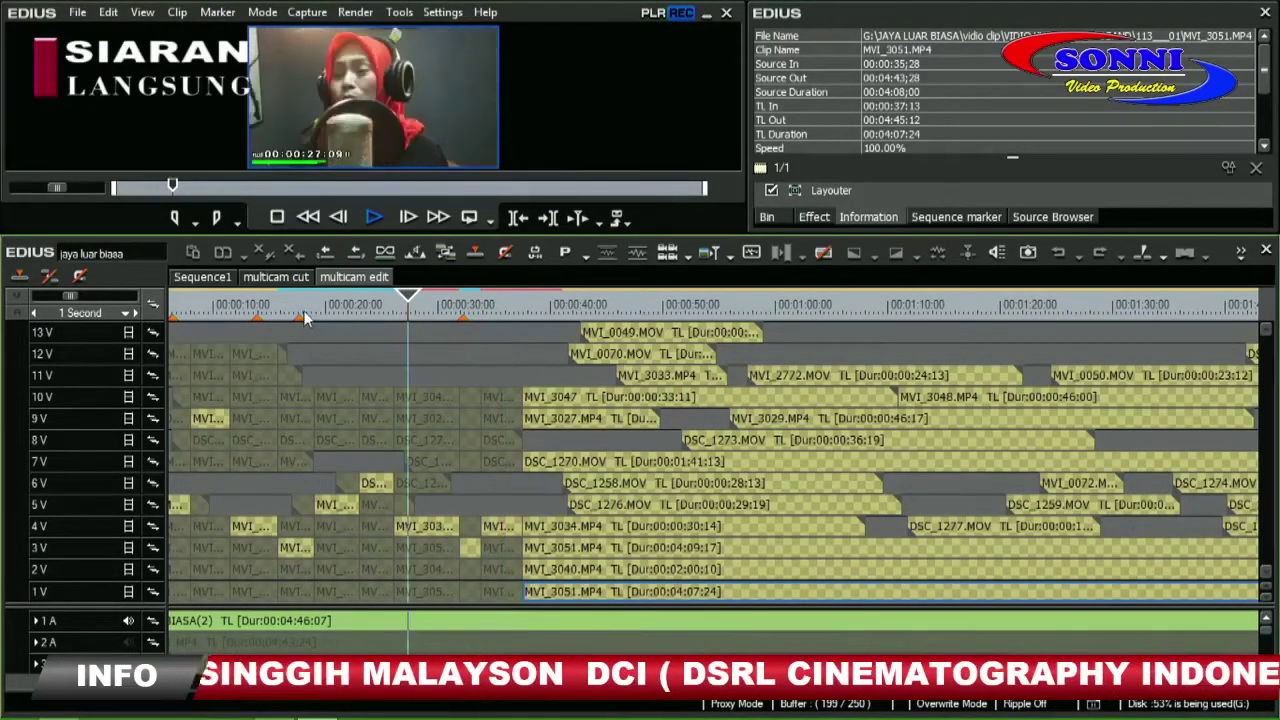
- Move the playhead back to about 4 seconds, play briefly in single view, and pause
scroll(316, 311, "down", 1)
left_click_drag(340, 312, 85, 320)
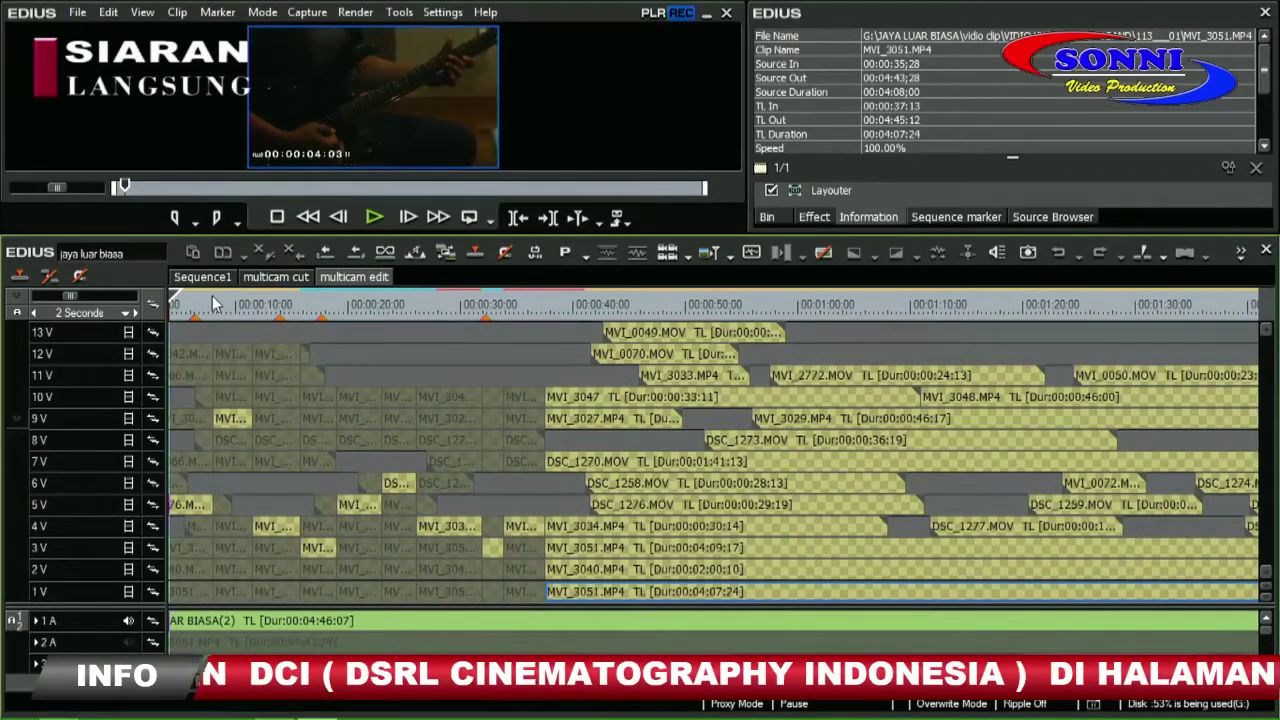
scroll(212, 303, "up", 2)
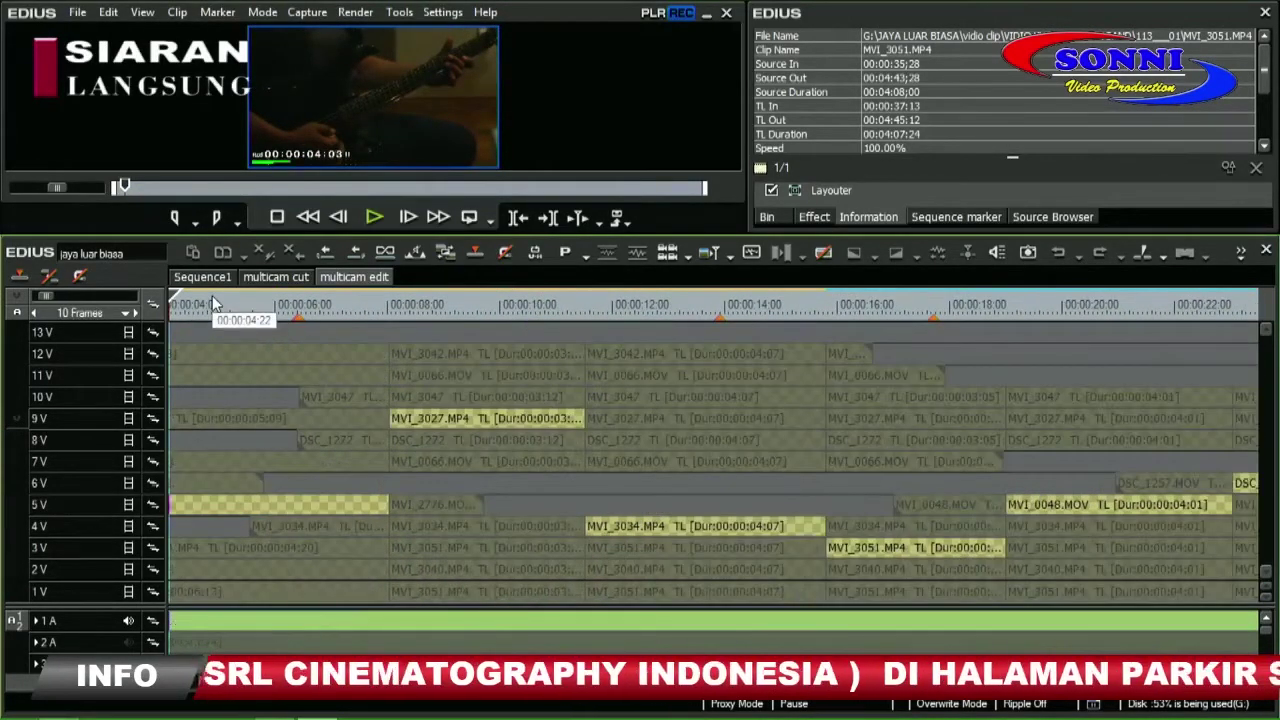
key("space")
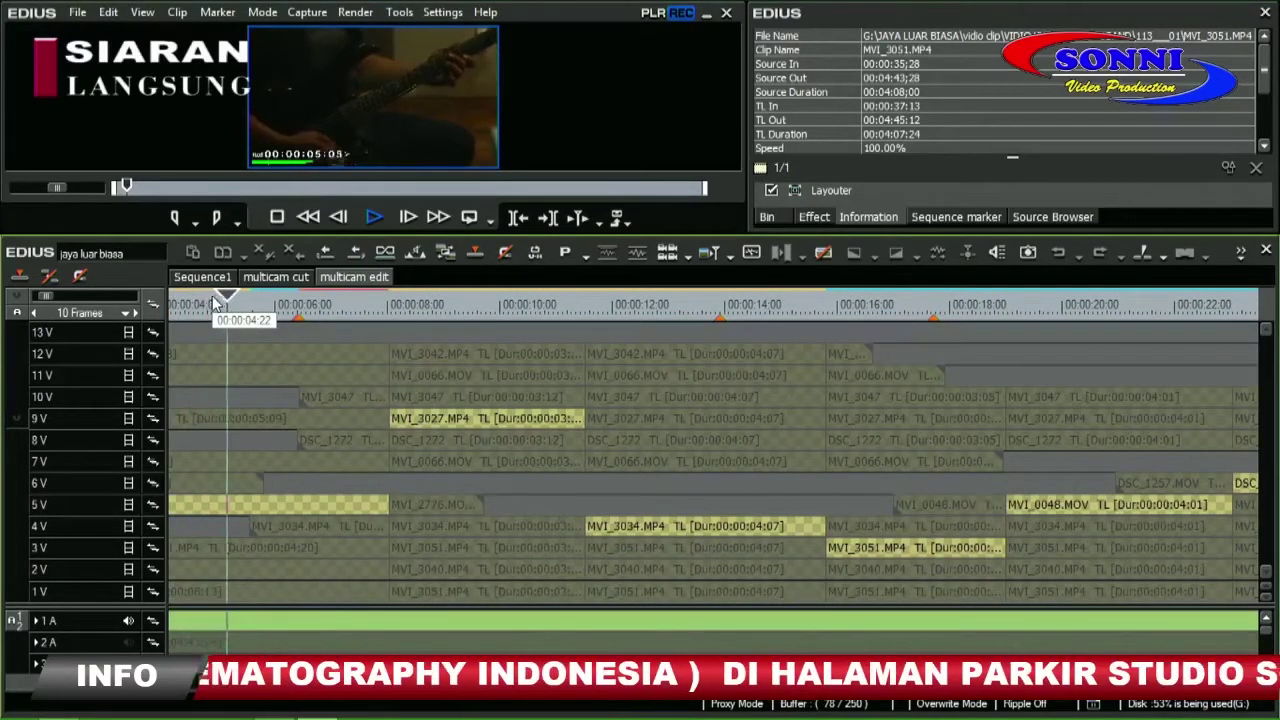
key("space")
mouse_move(58, 708)
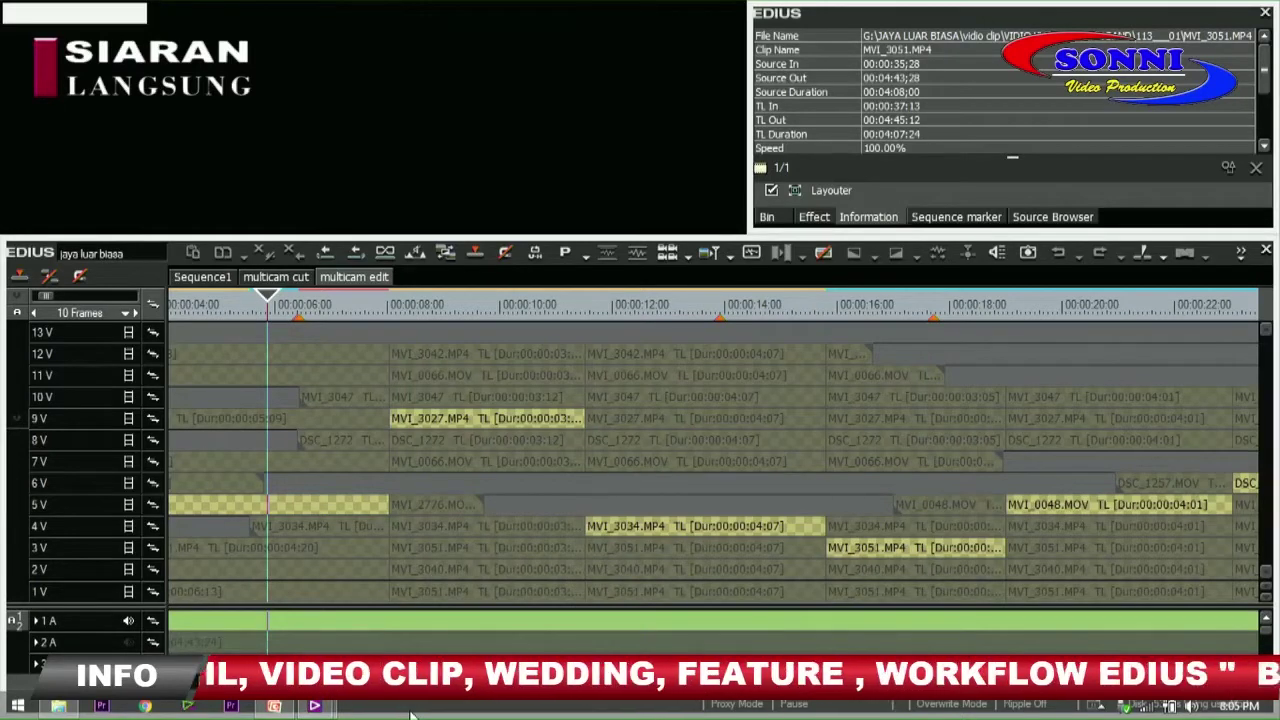
right_click(410, 713)
left_click(464, 621)
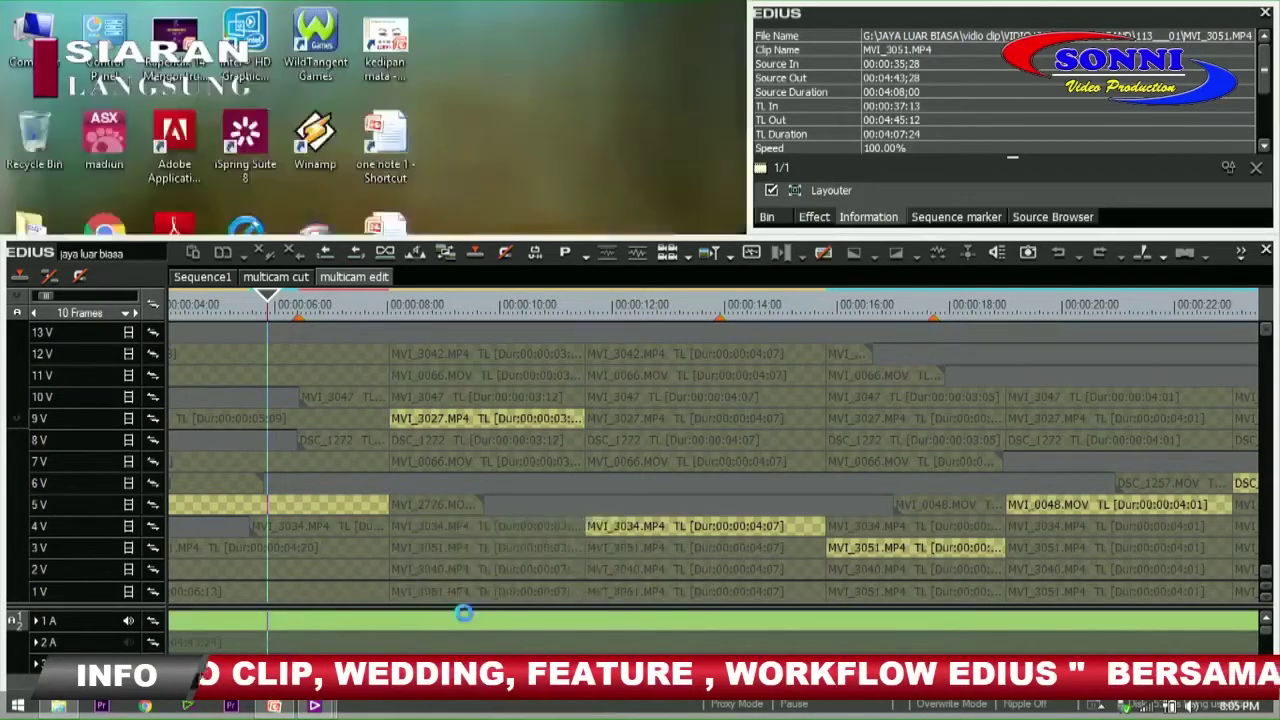
key("ctrl+alt+Delete")
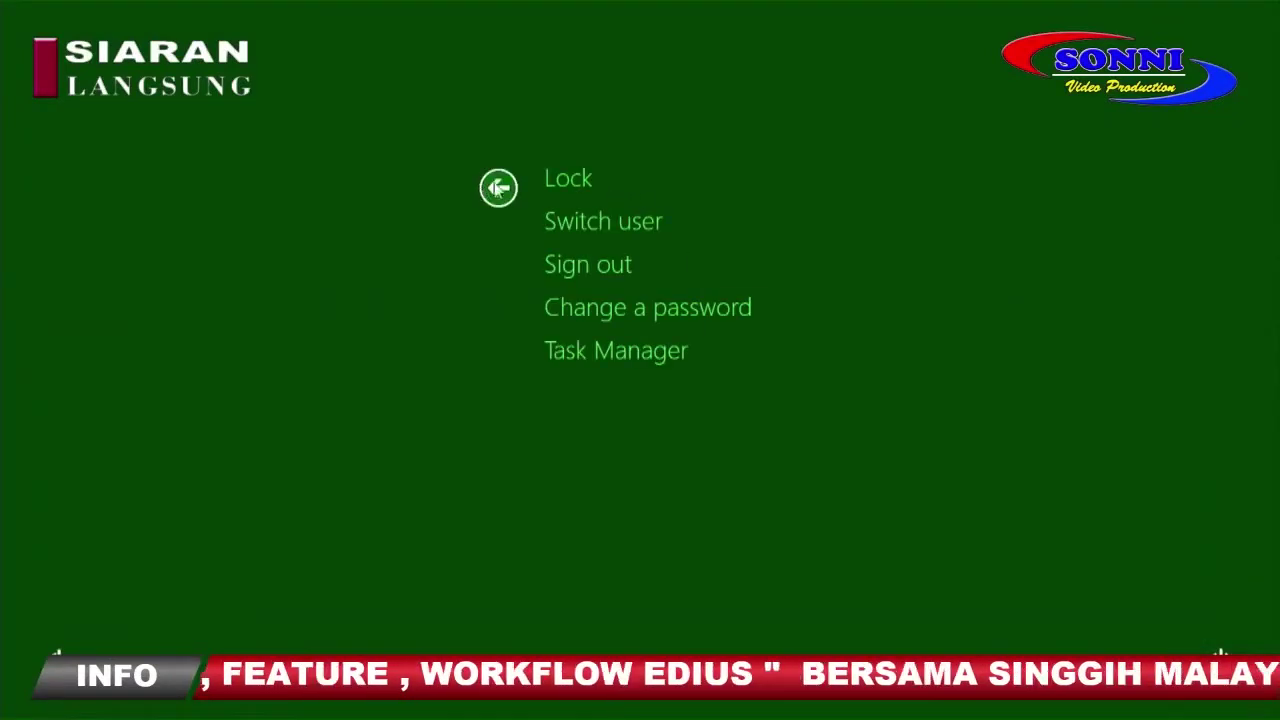
left_click(498, 188)
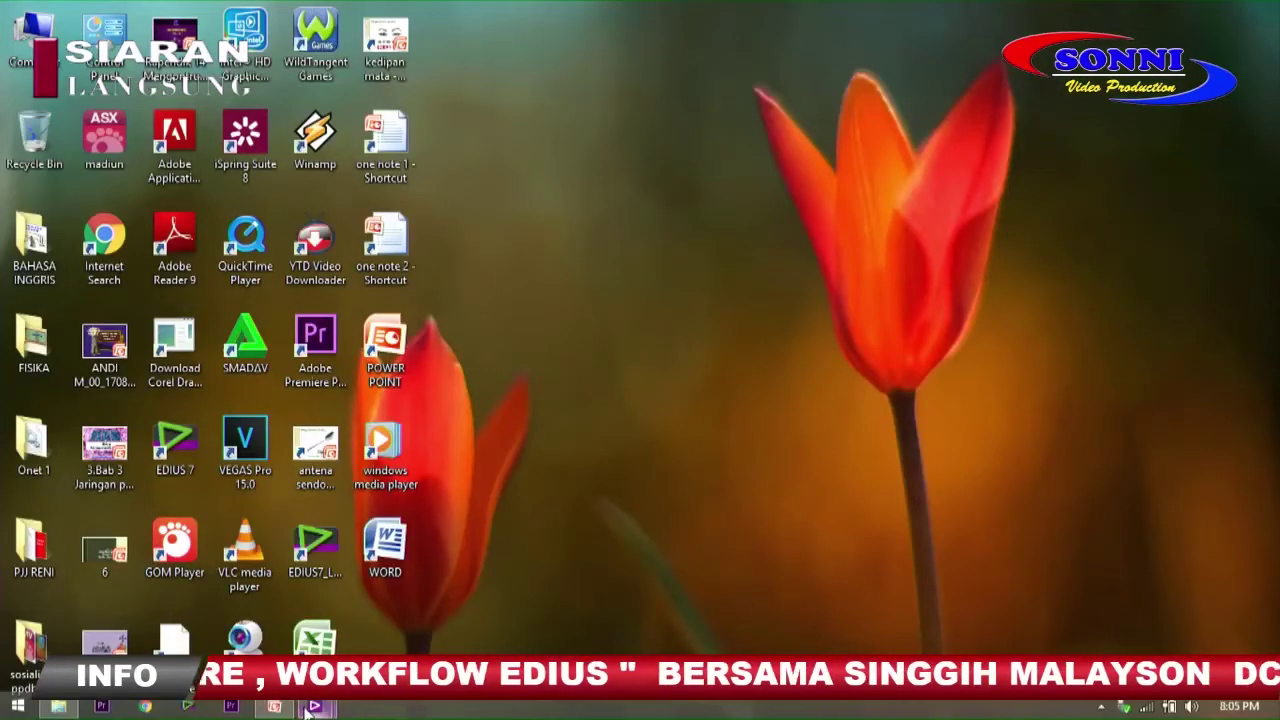
- Exit the EDIUS System Reporter without creating a report and bring the editing windows back into view
mouse_move(308, 710)
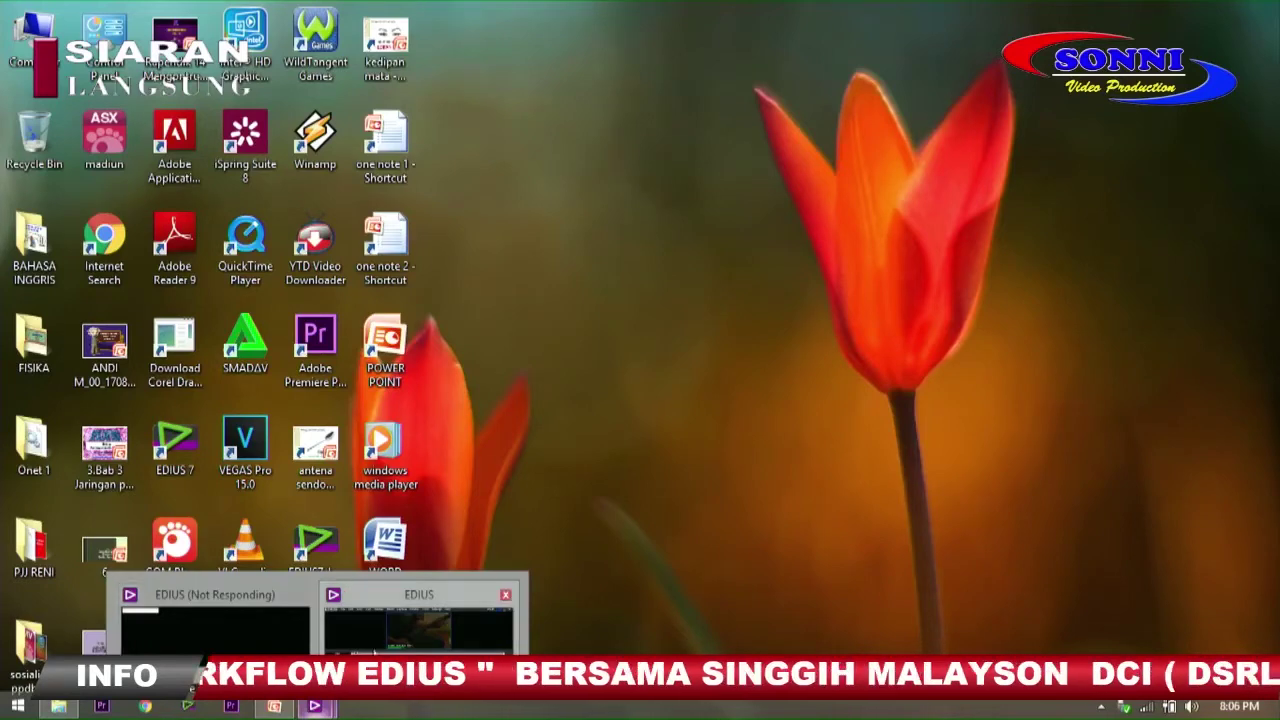
left_click(415, 641)
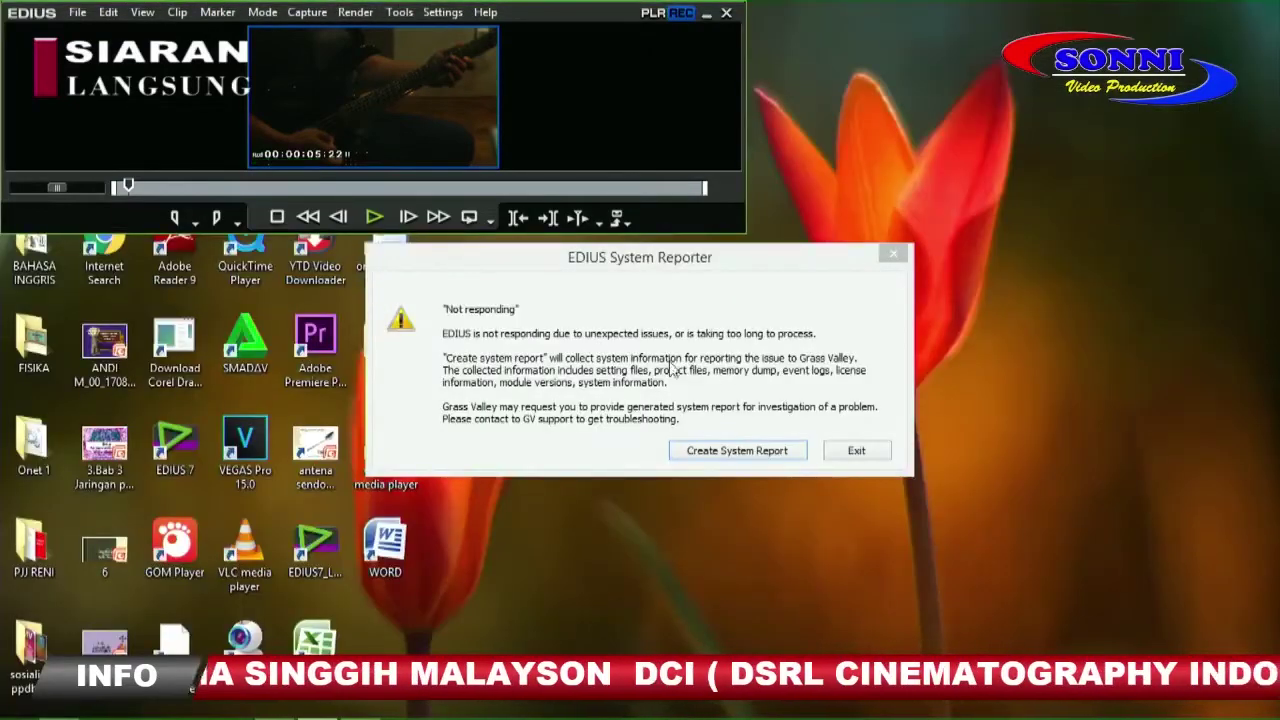
left_click(853, 451)
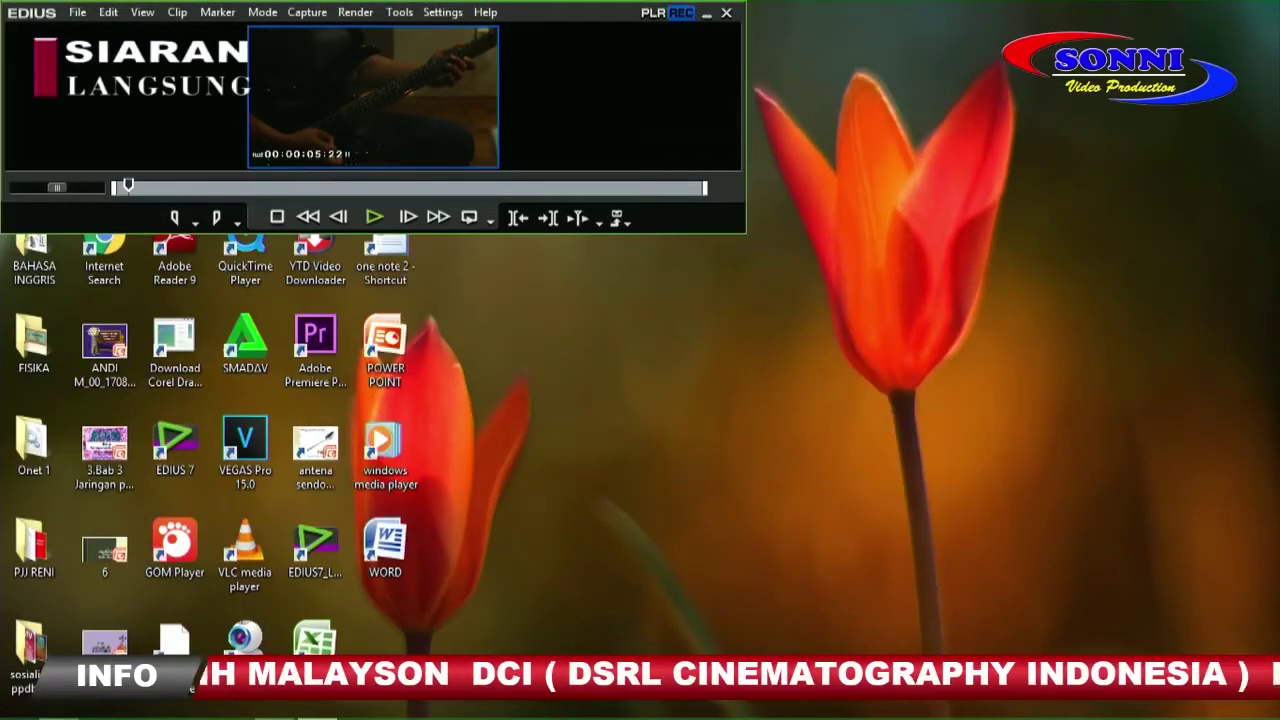
left_click(318, 706)
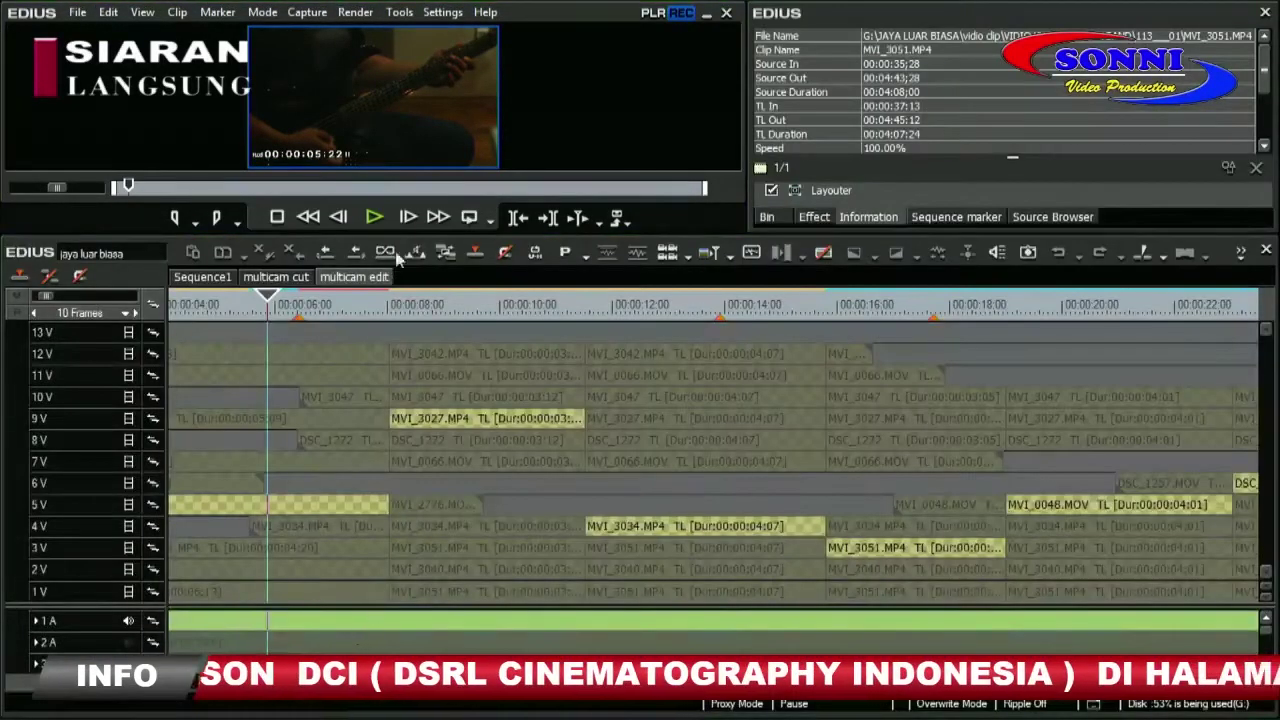
- Return the playhead to the sequence start and play the opening in single view
left_click(440, 304)
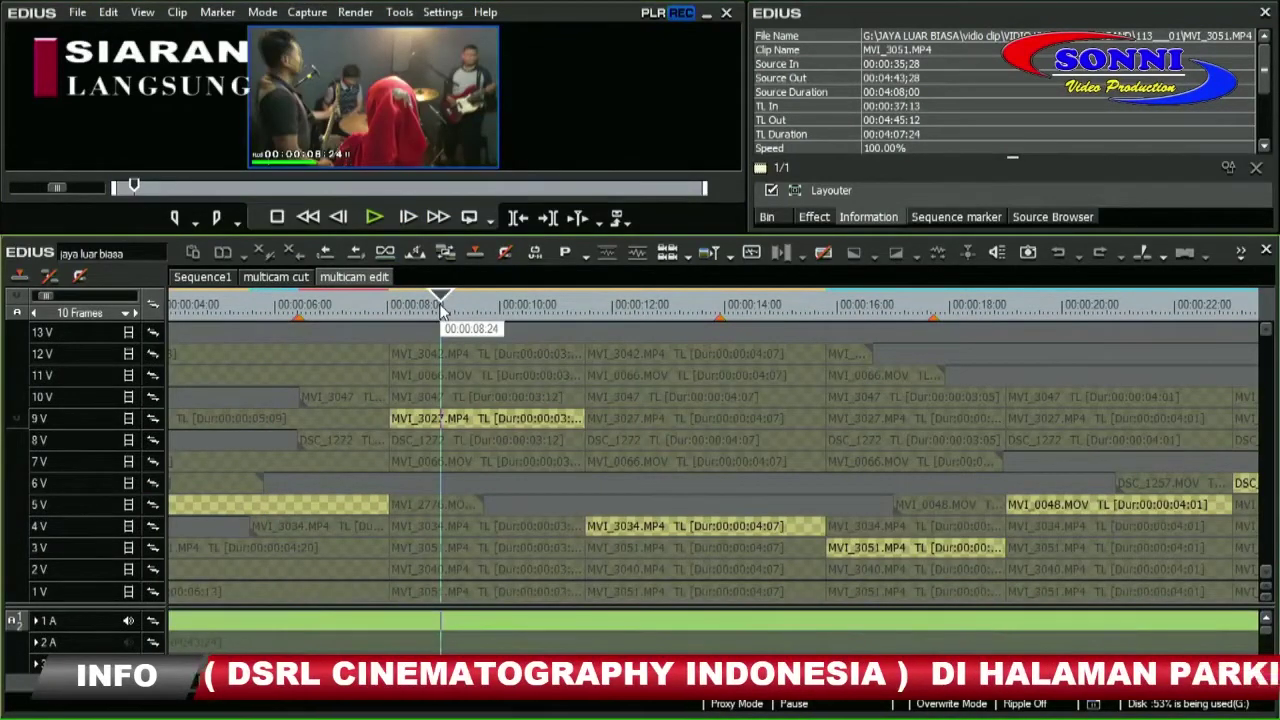
key("Home")
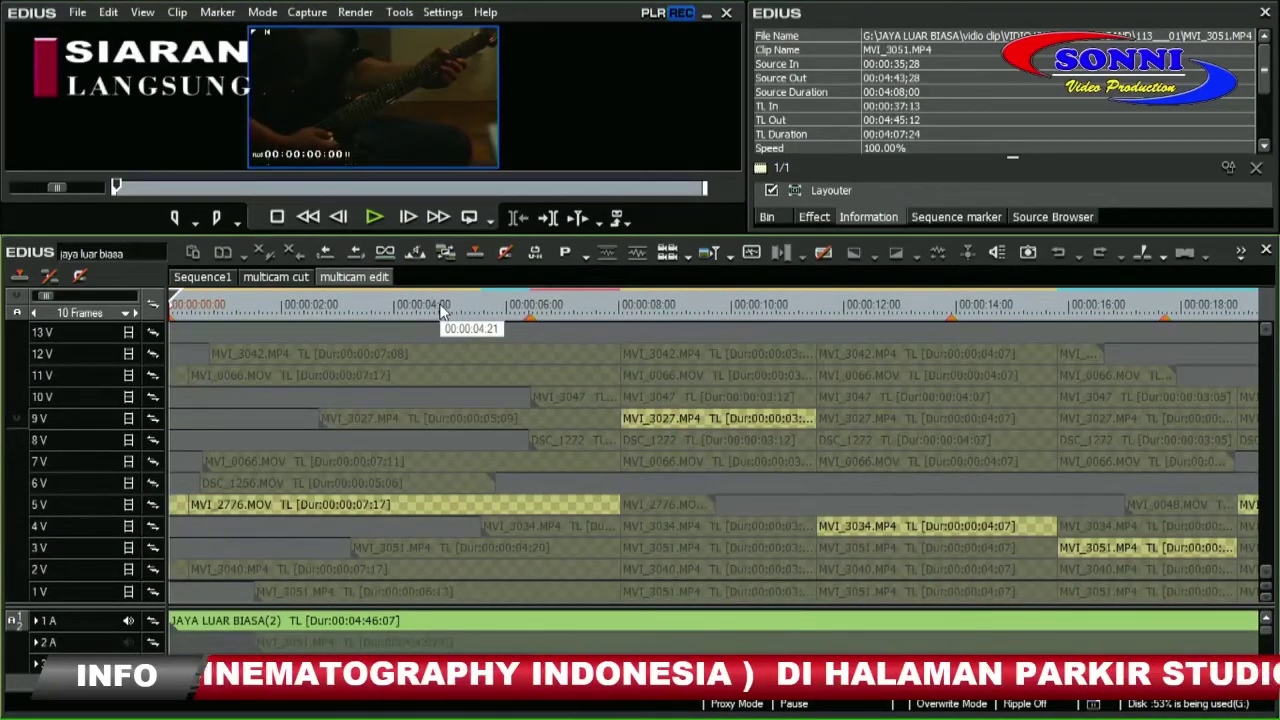
key("space")
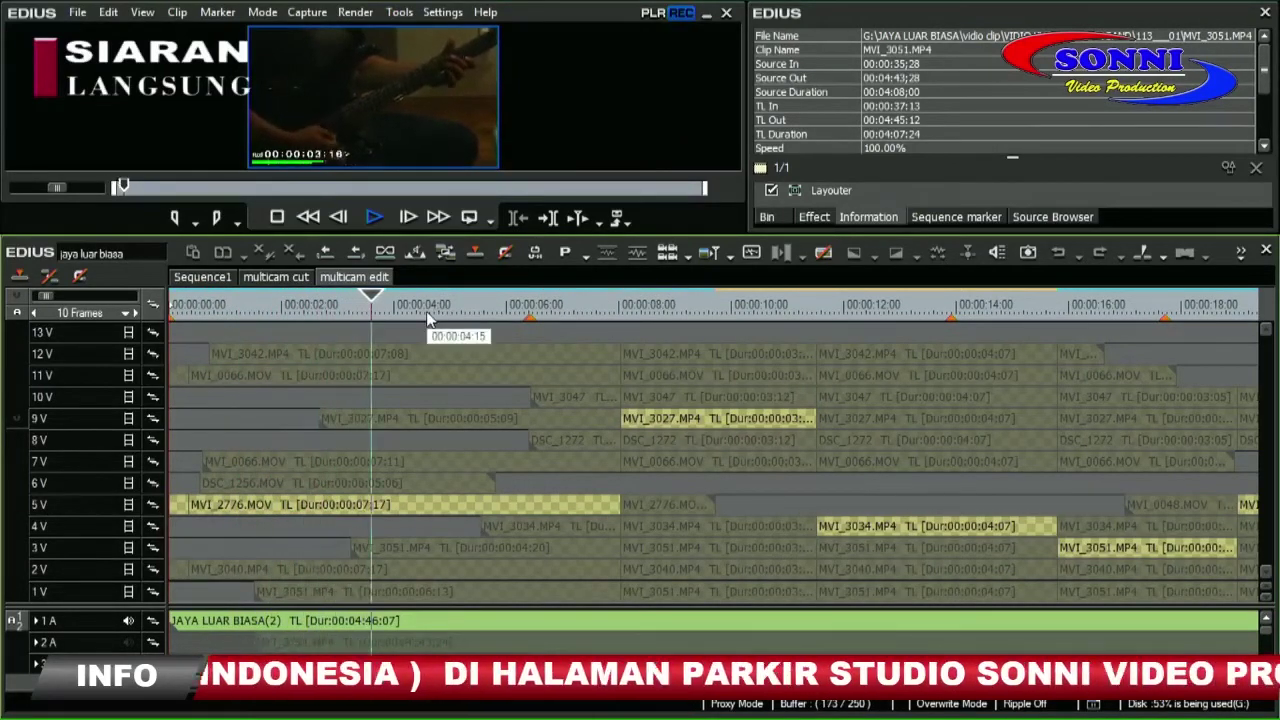
- Scrub ahead to about 18 seconds, try playback from there, and jump to about 28 seconds
left_click(690, 312)
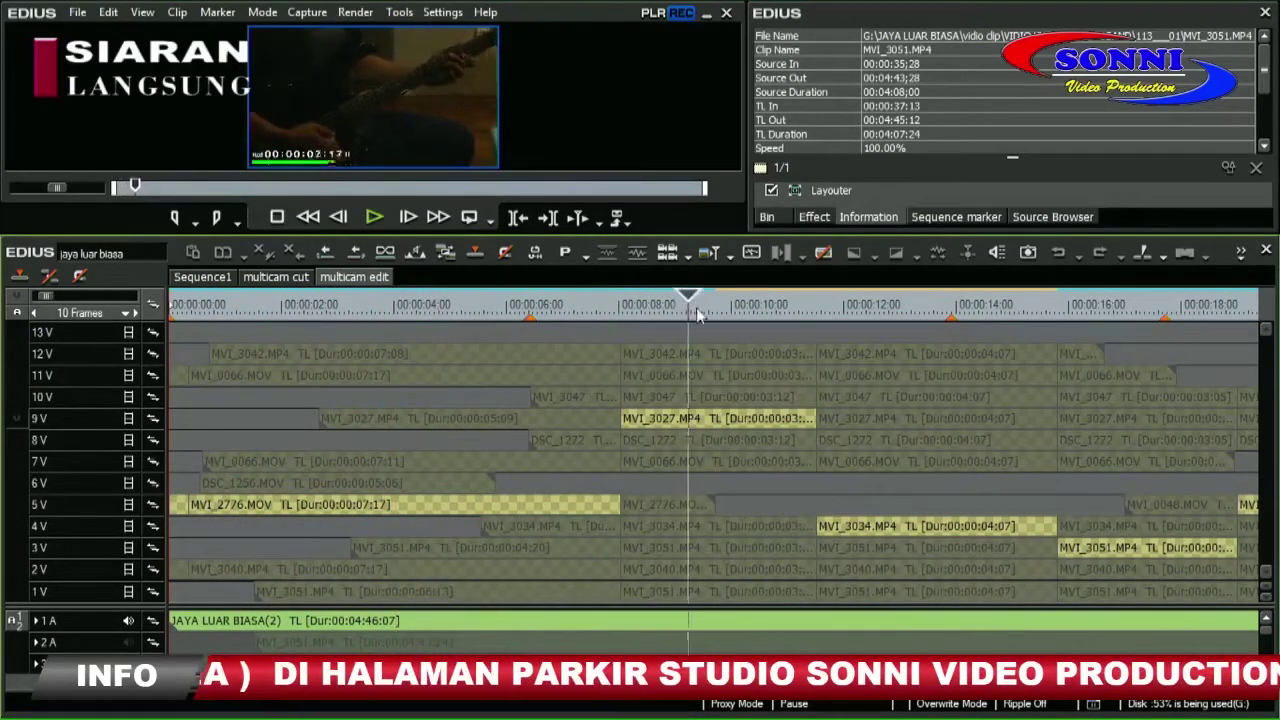
left_click_drag(697, 315, 1088, 300)
key("space")
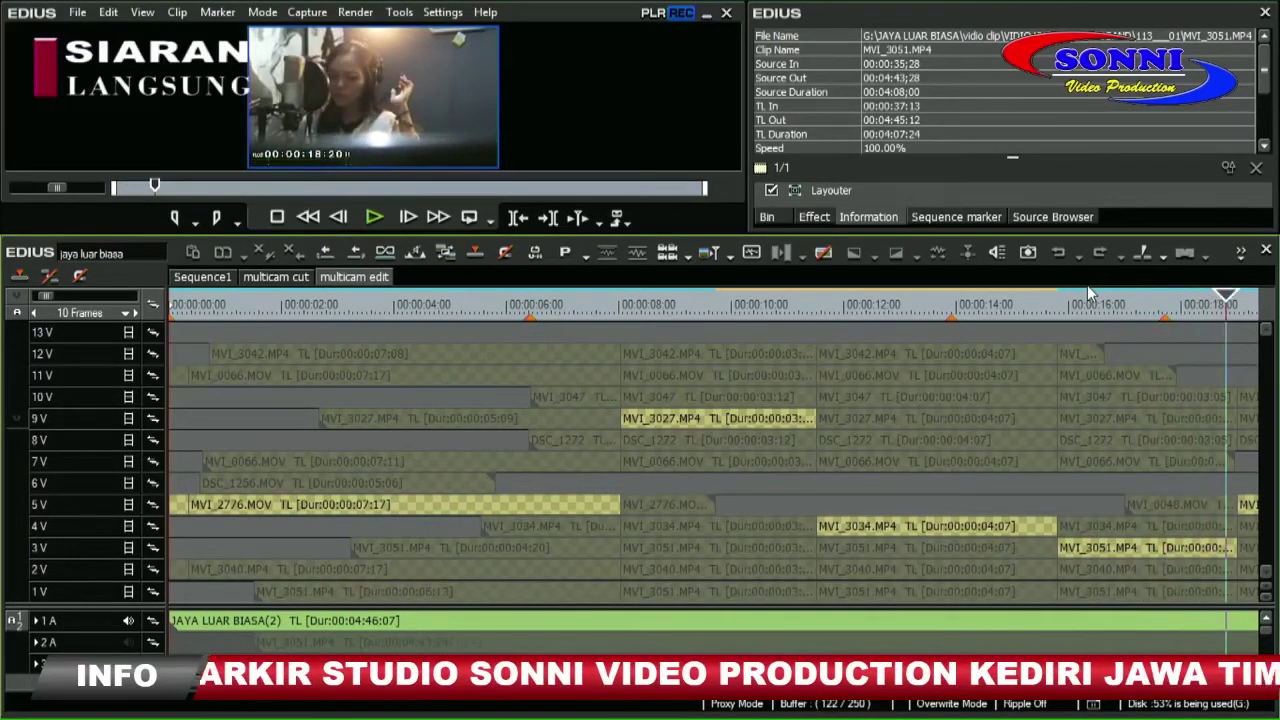
scroll(1000, 300, "down", 2)
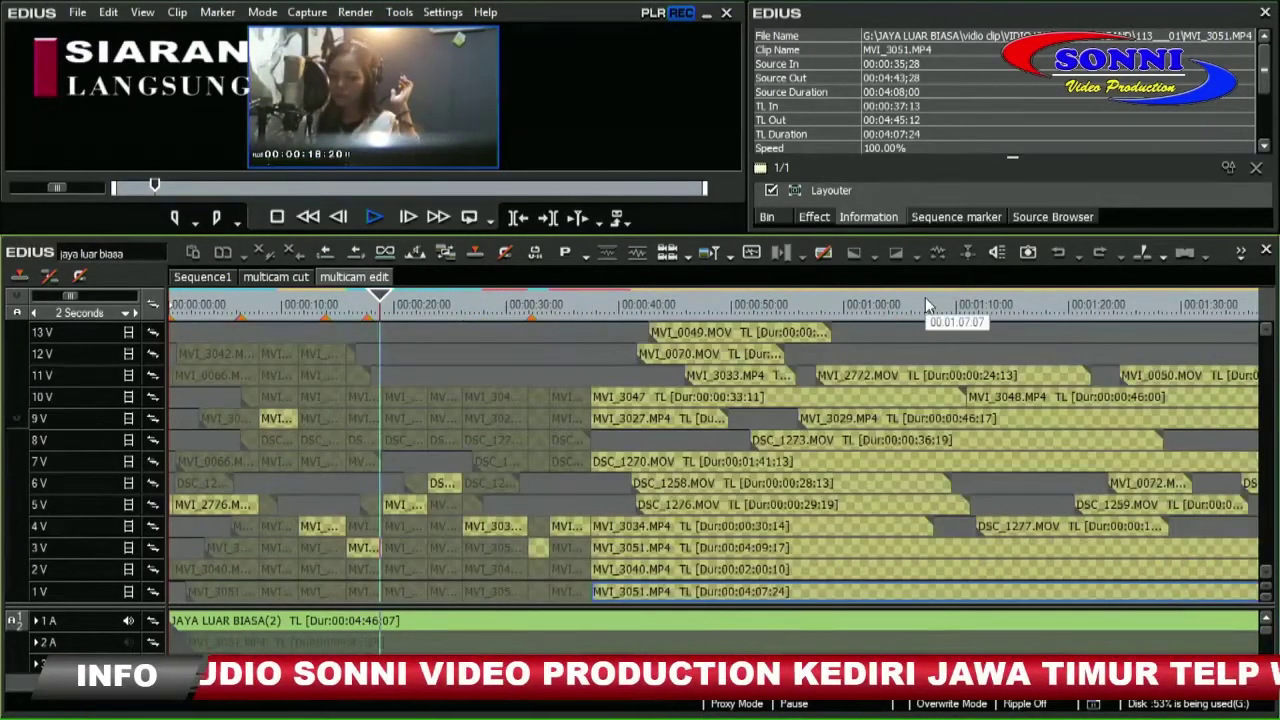
left_click(494, 304)
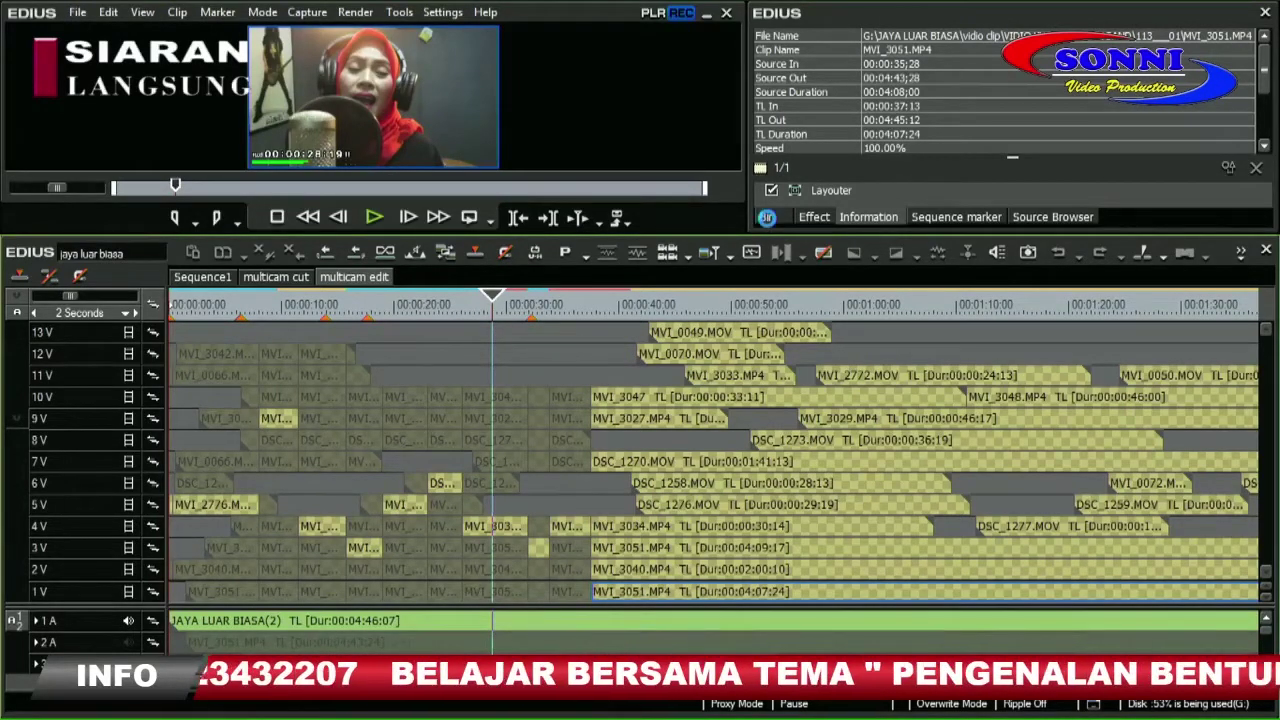
- Try to show the Bin palette, and scrub the sequence from about 25 to 37 seconds
left_click(767, 218)
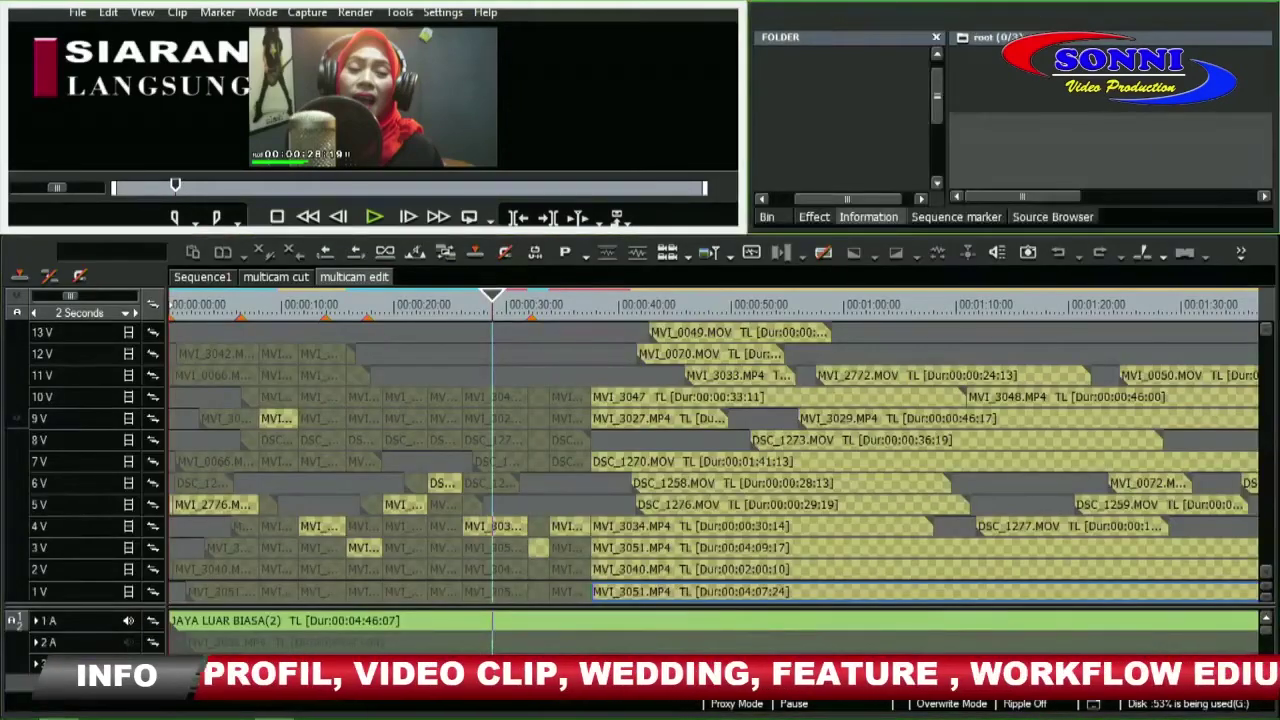
left_click(445, 310)
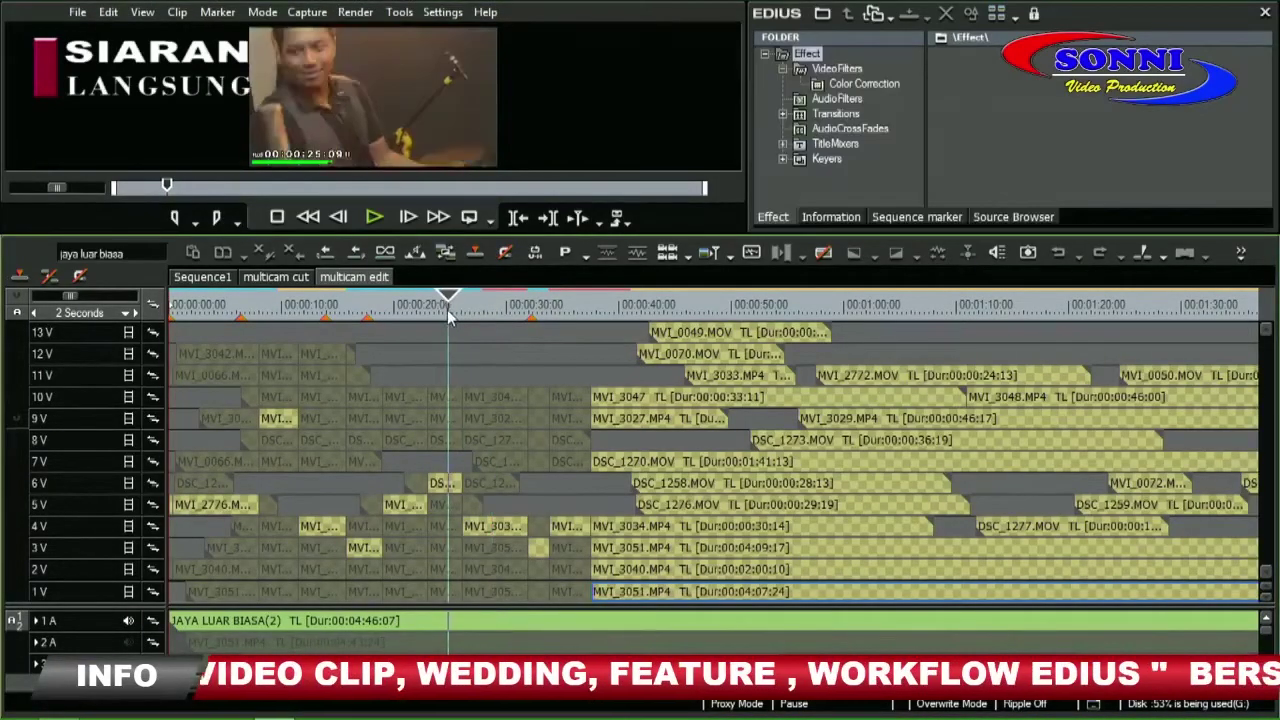
left_click_drag(481, 316, 590, 302)
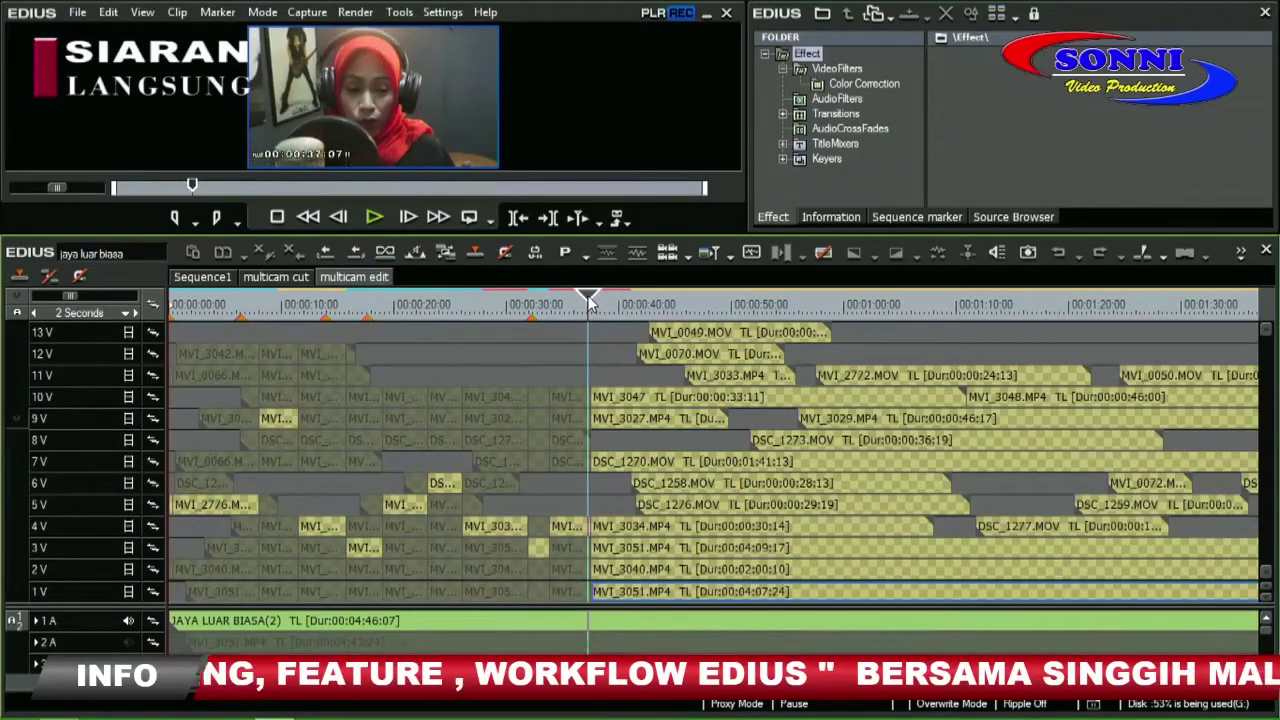
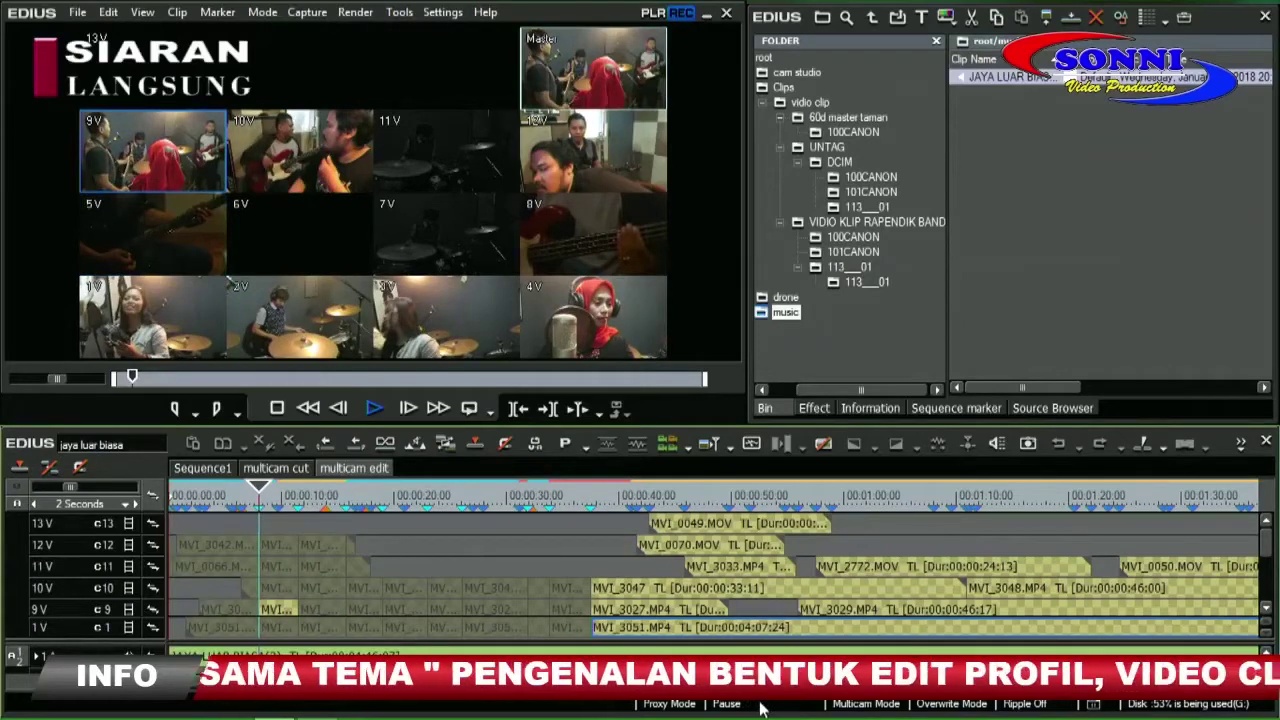
- Set the multicam view's skipped frames to 5Frames and play the sequence from about 8 seconds
left_click(281, 14)
mouse_move(335, 207)
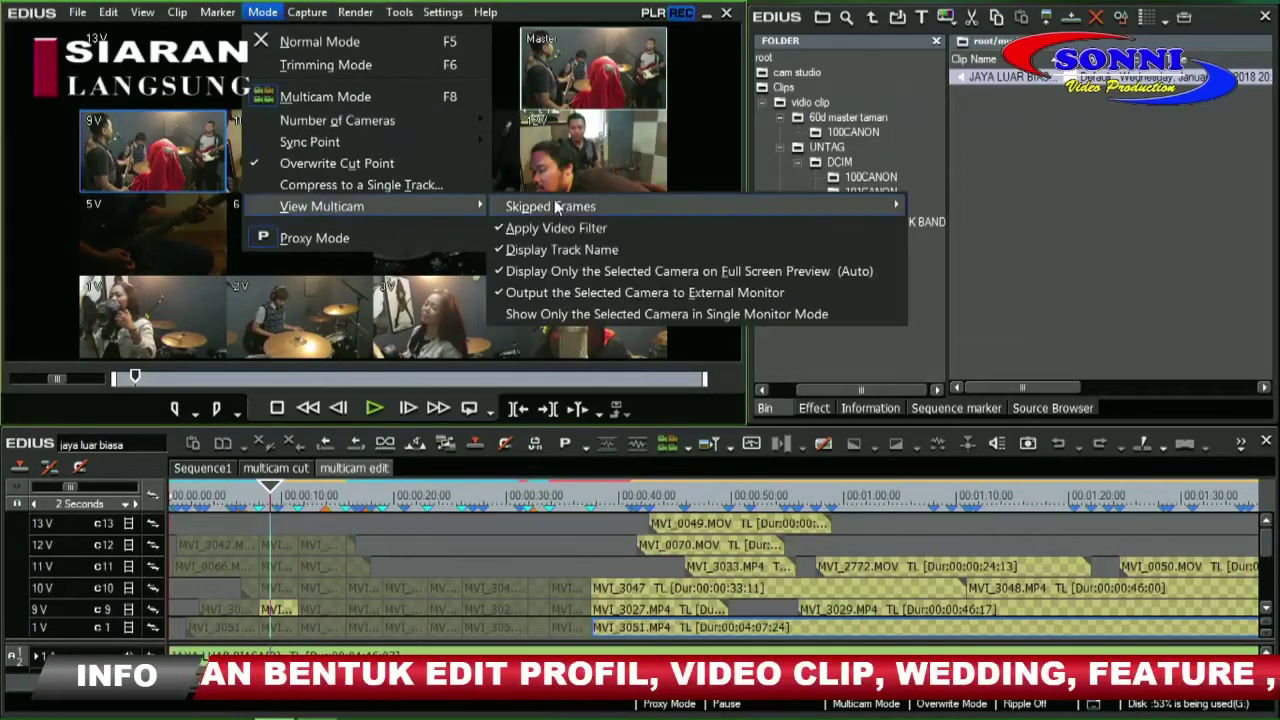
mouse_move(561, 206)
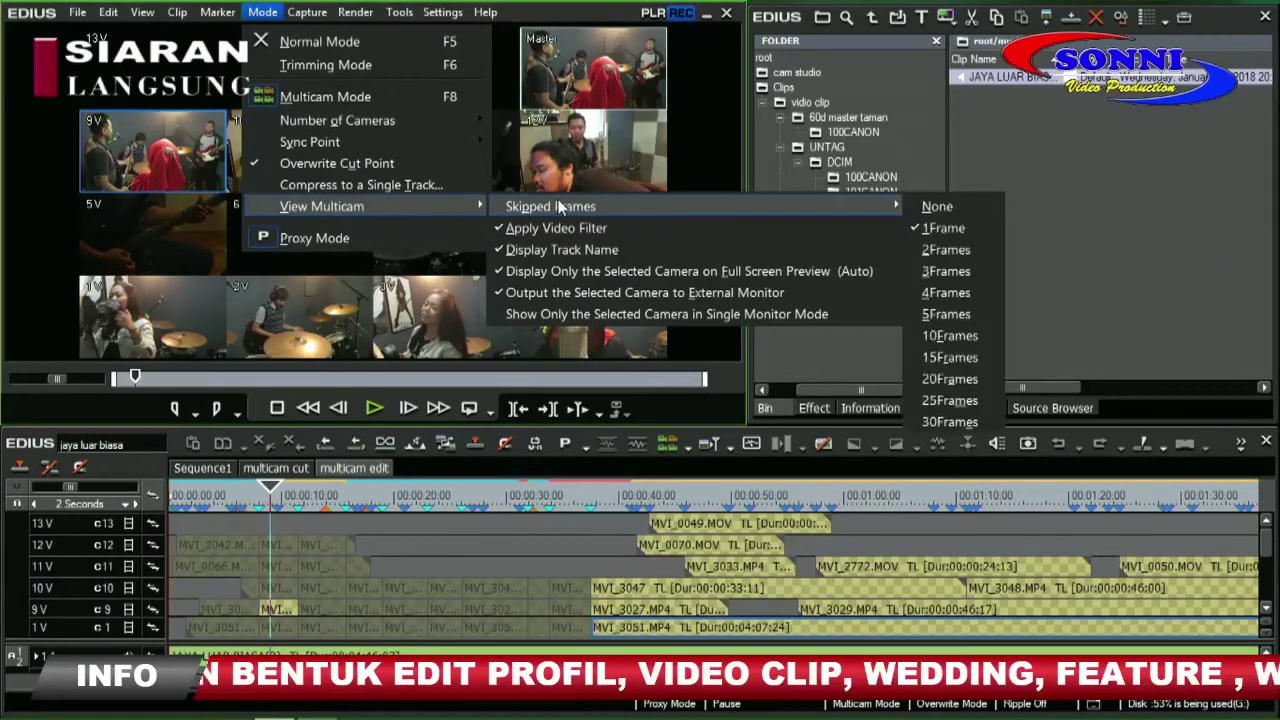
left_click(970, 317)
left_click(260, 503)
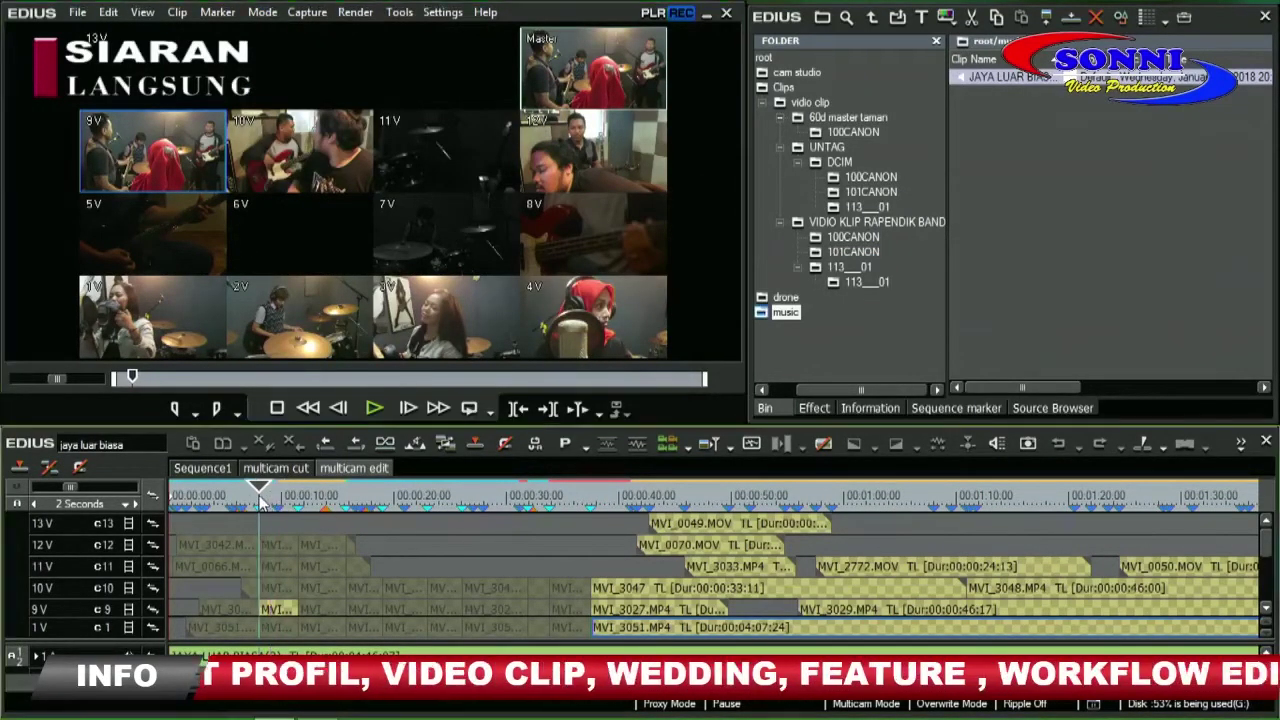
key("space")
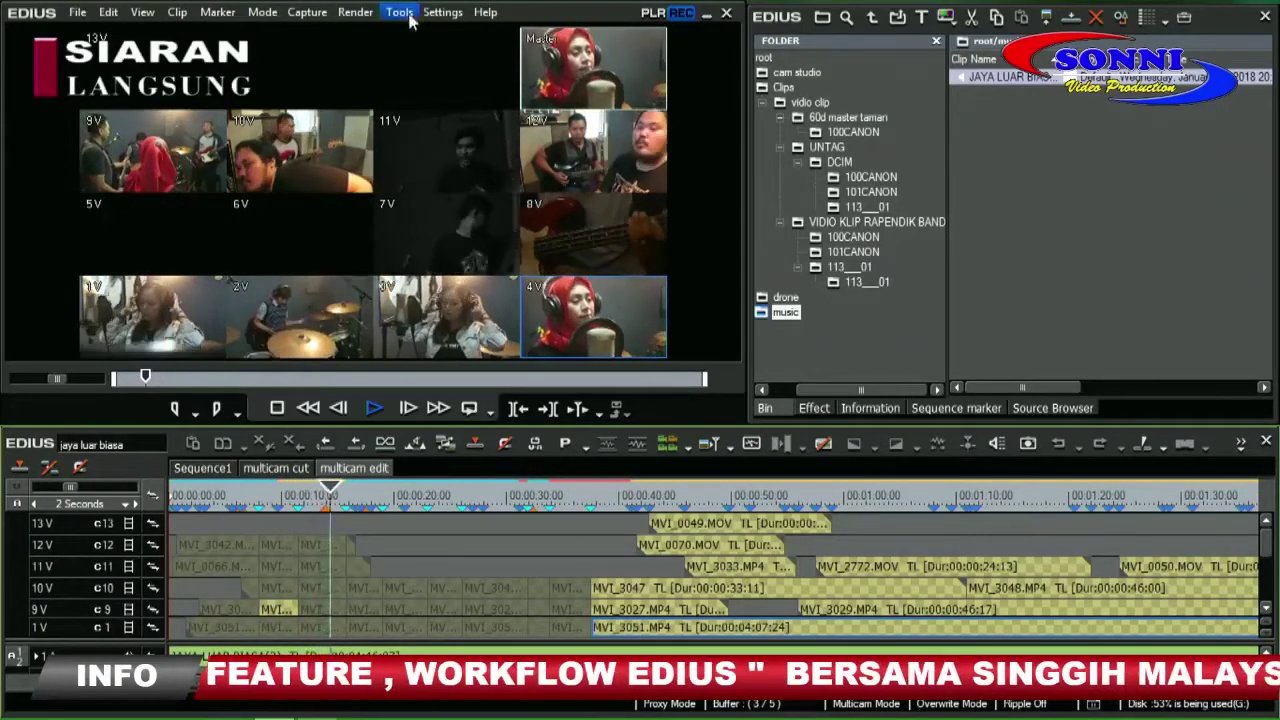
- Change the multicam view's skipped frames to 4Frames during playback and watch the camera angles
left_click(264, 14)
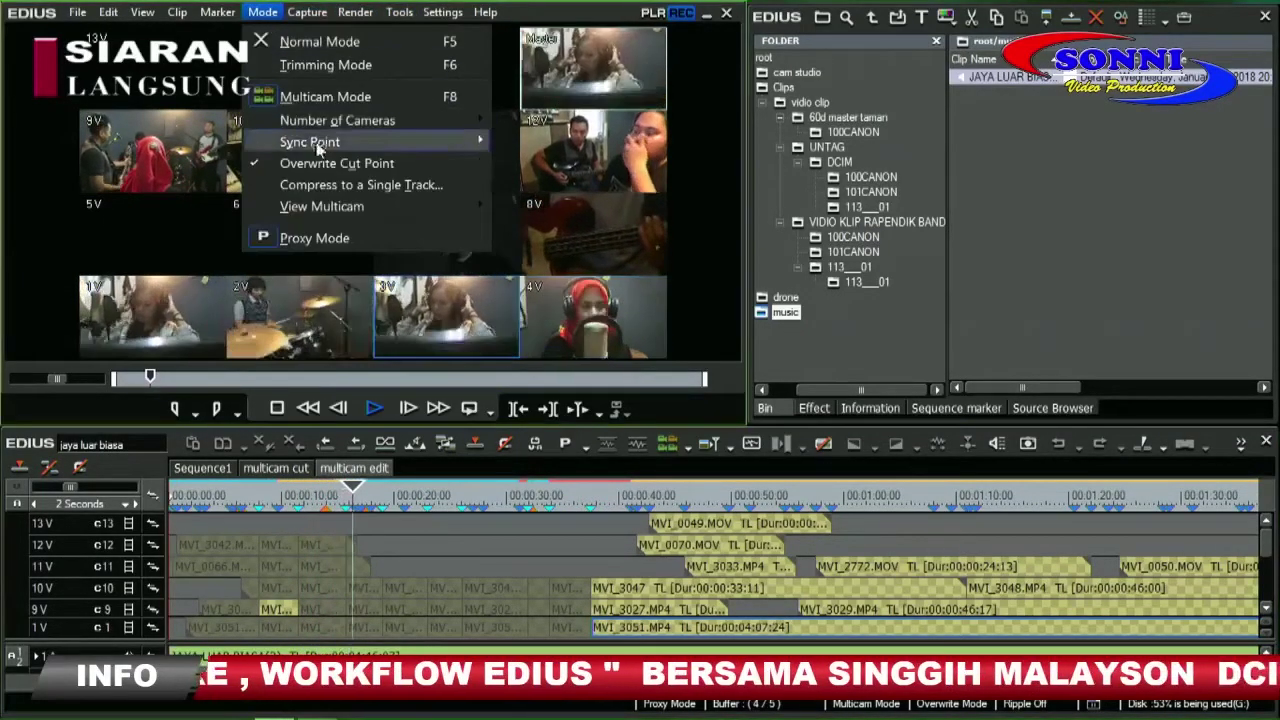
mouse_move(350, 210)
mouse_move(550, 210)
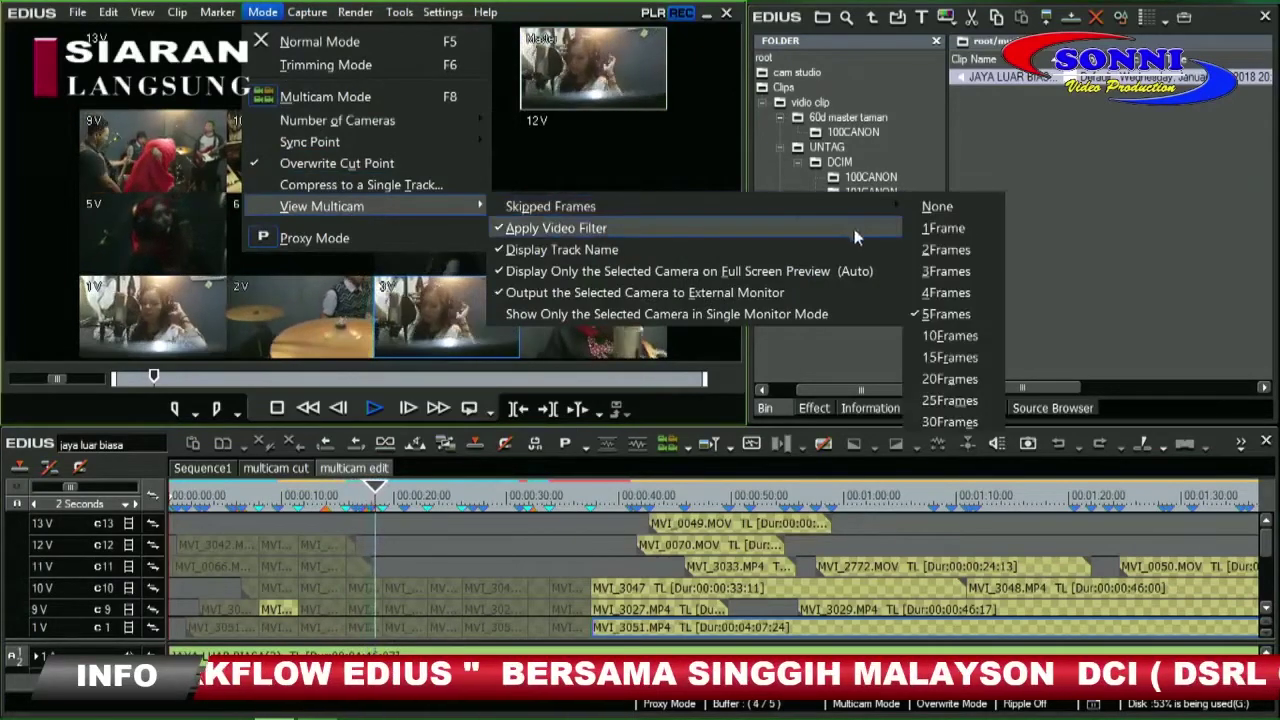
left_click(960, 294)
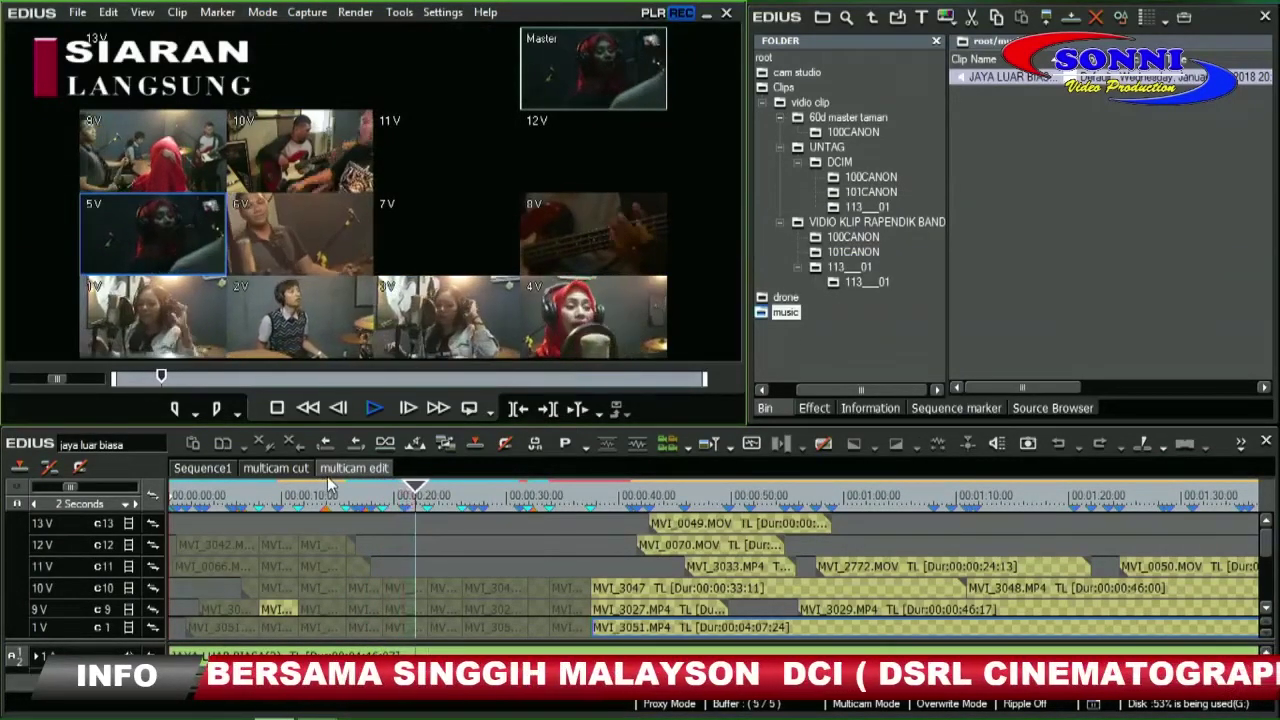
key("6")
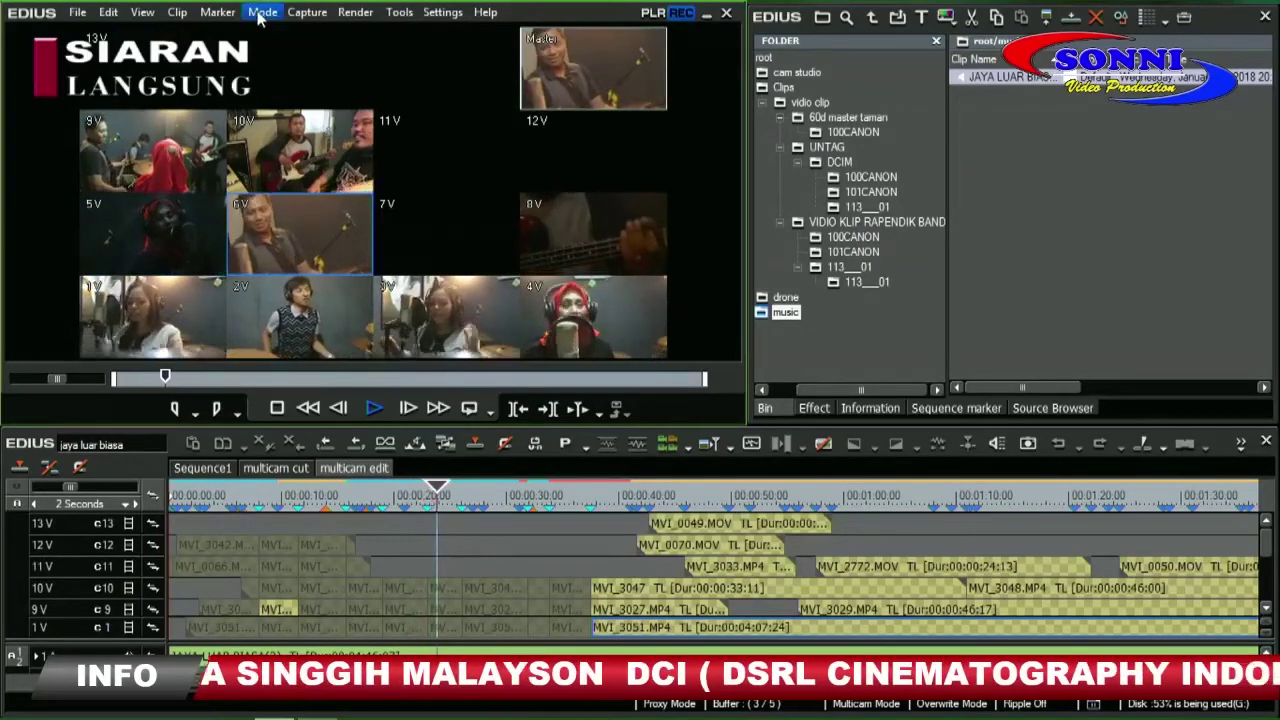
- Change the multicam view's skipped frames to 3Frames during playback and watch the camera angles
left_click(262, 12)
mouse_move(363, 214)
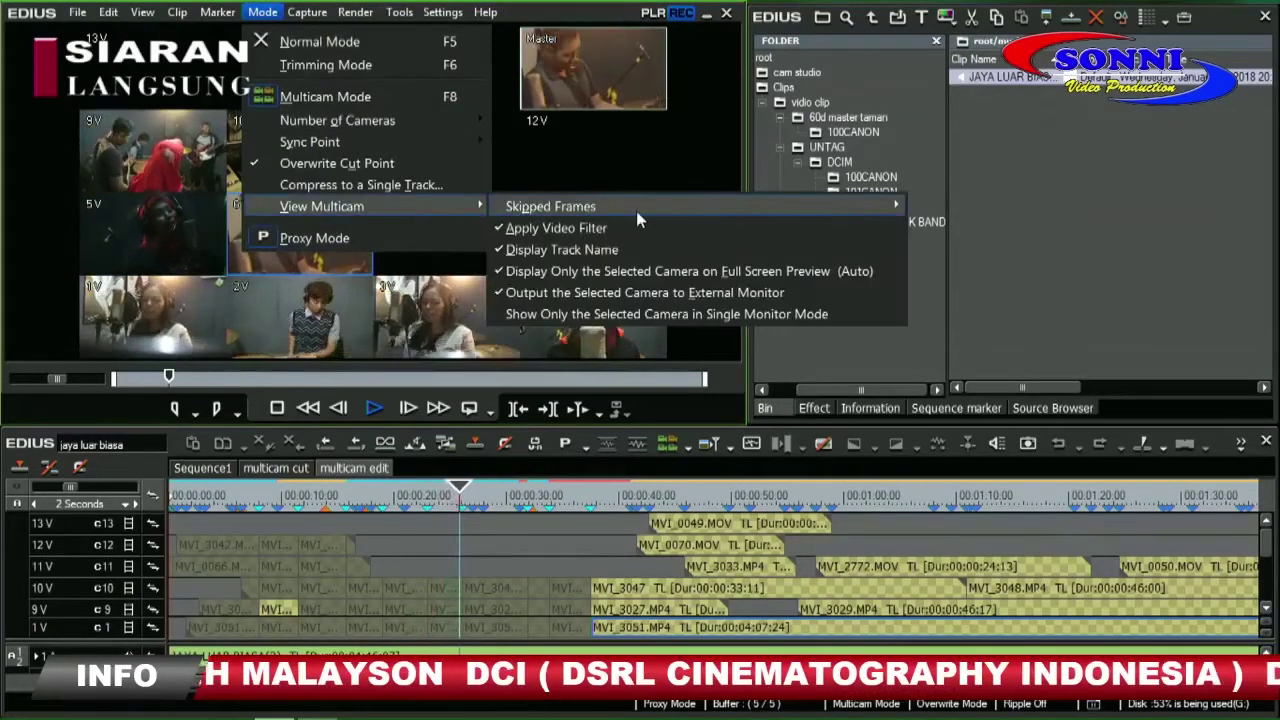
left_click(938, 268)
key("4")
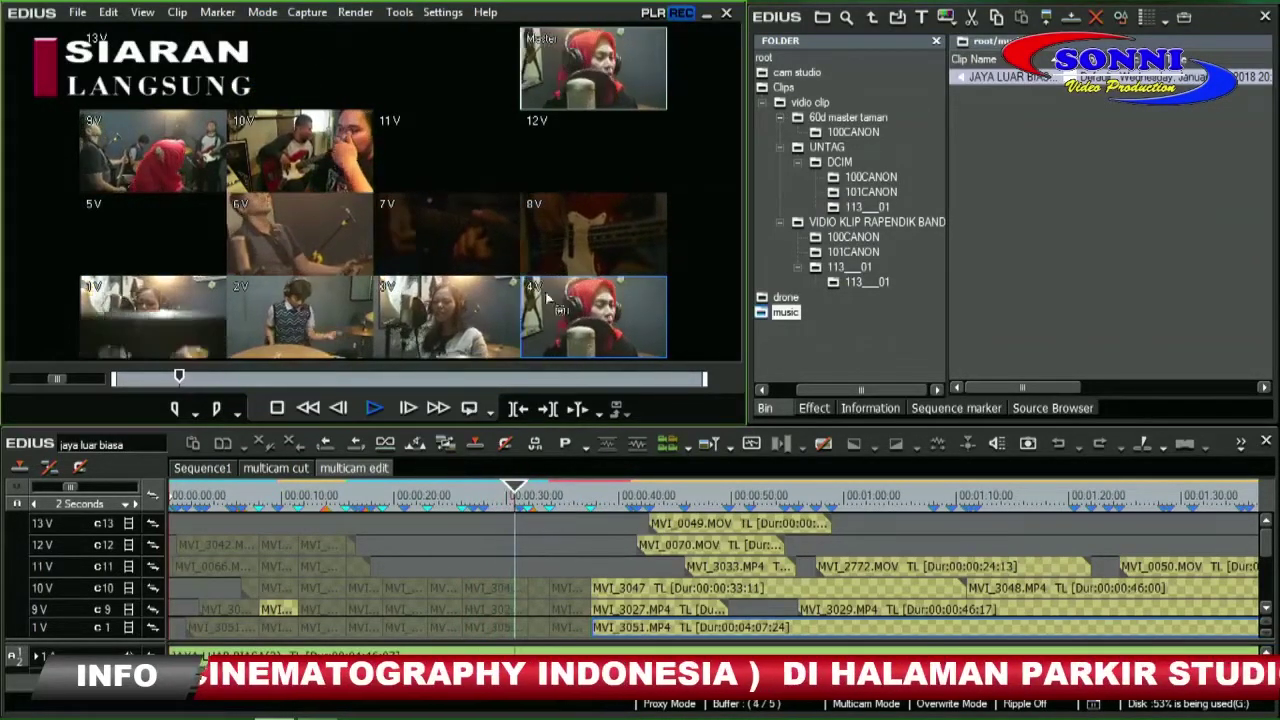
key("3")
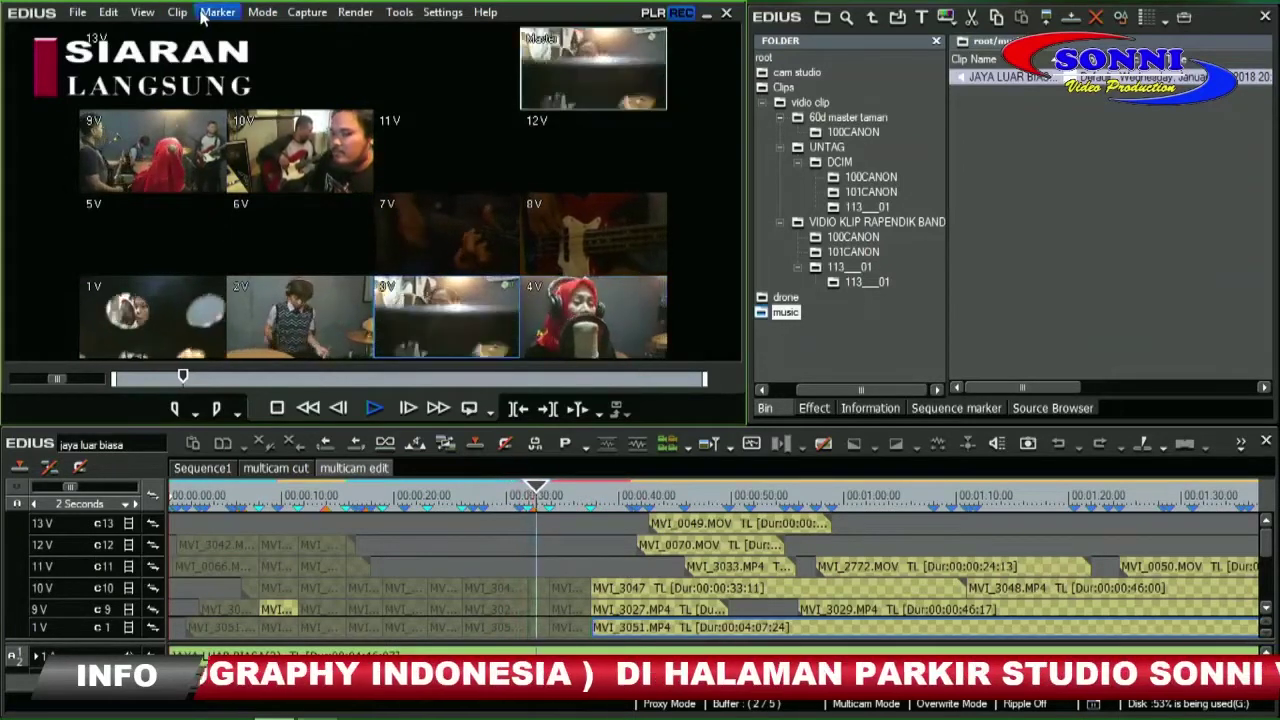
key("4")
- Change the multicam view's skipped frames to 5Frames during playback and watch the camera angles
left_click(258, 12)
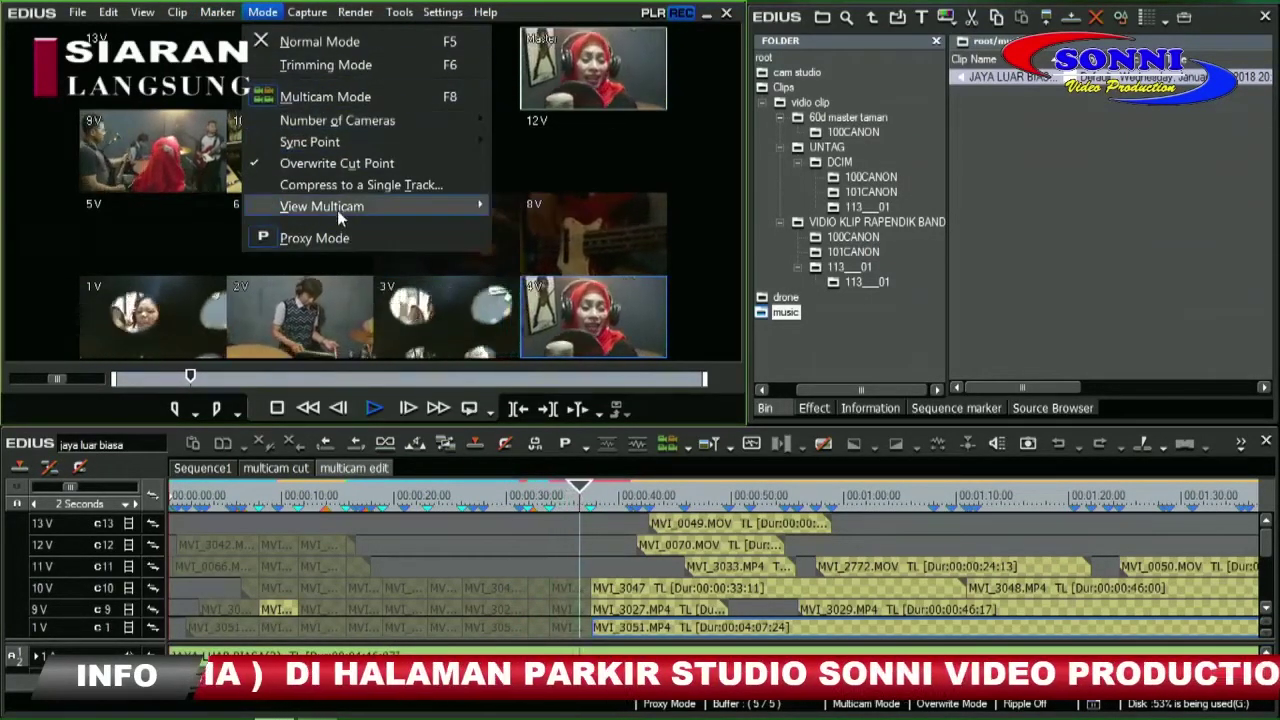
mouse_move(337, 210)
mouse_move(535, 205)
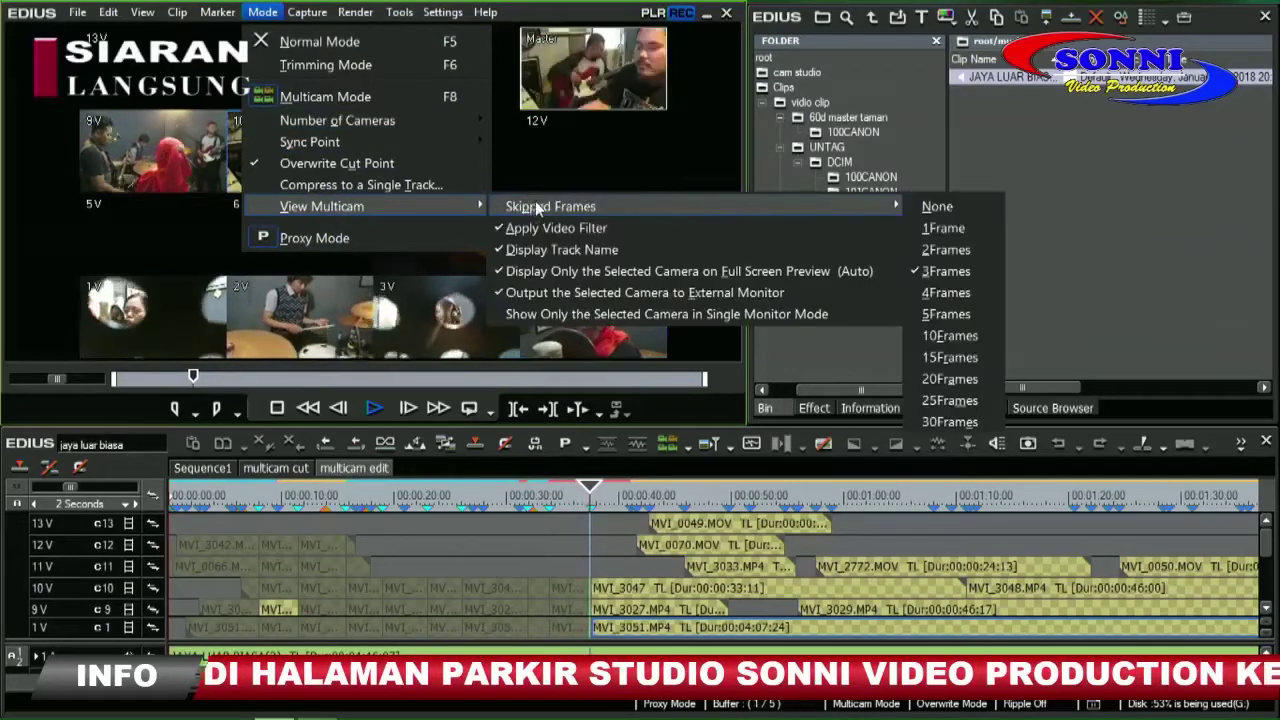
left_click(943, 319)
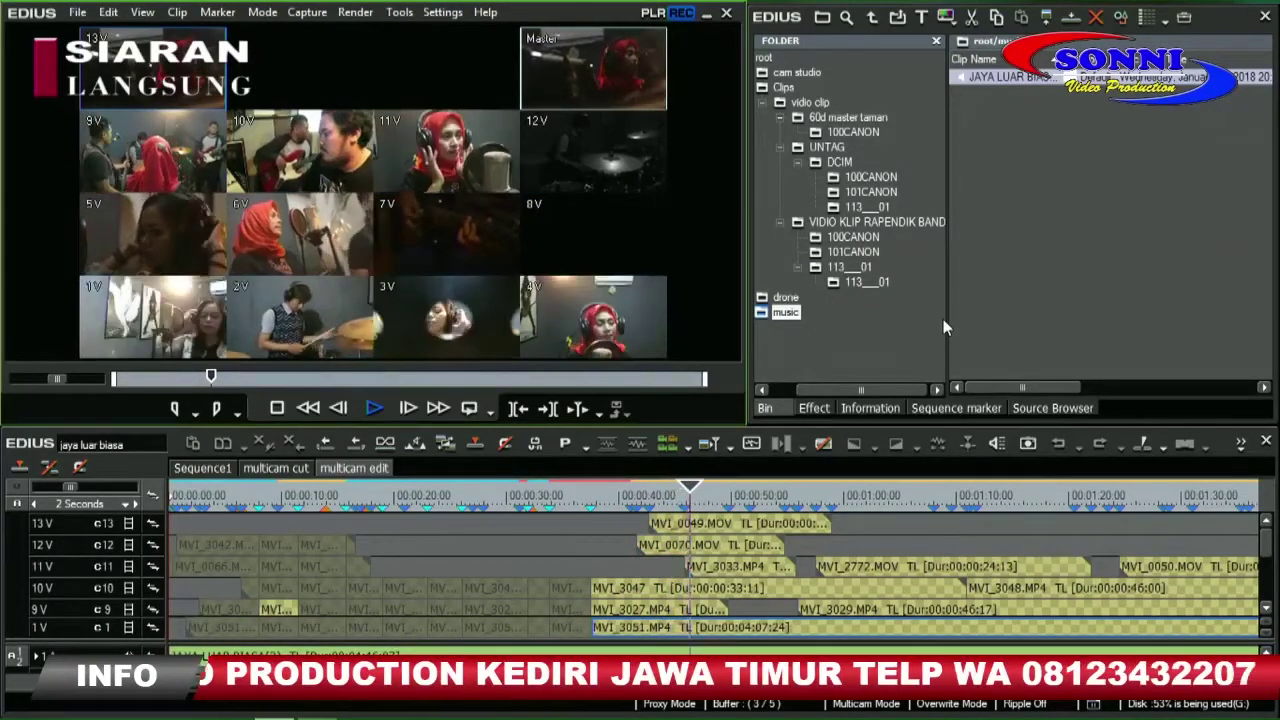
- Change the multicam view's skipped frames to 10Frames during playback, and stop the sequence at about 1 minute 5 seconds
left_click(270, 13)
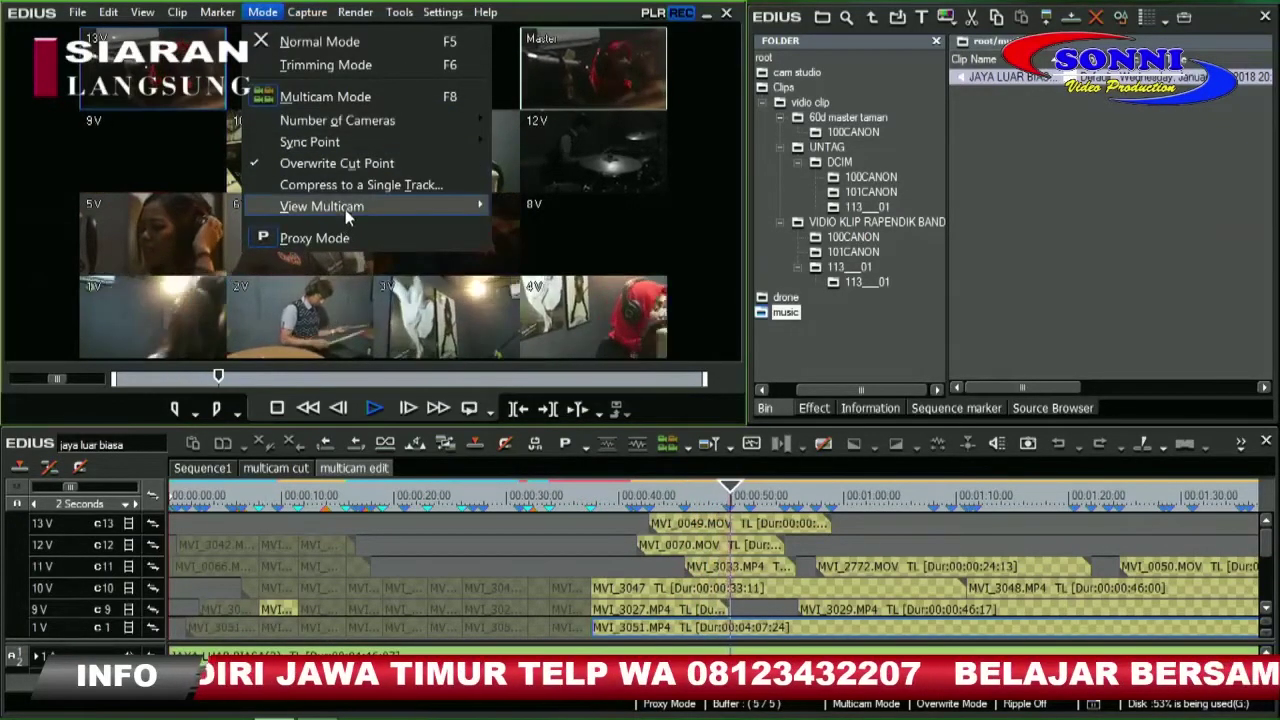
left_click(177, 12)
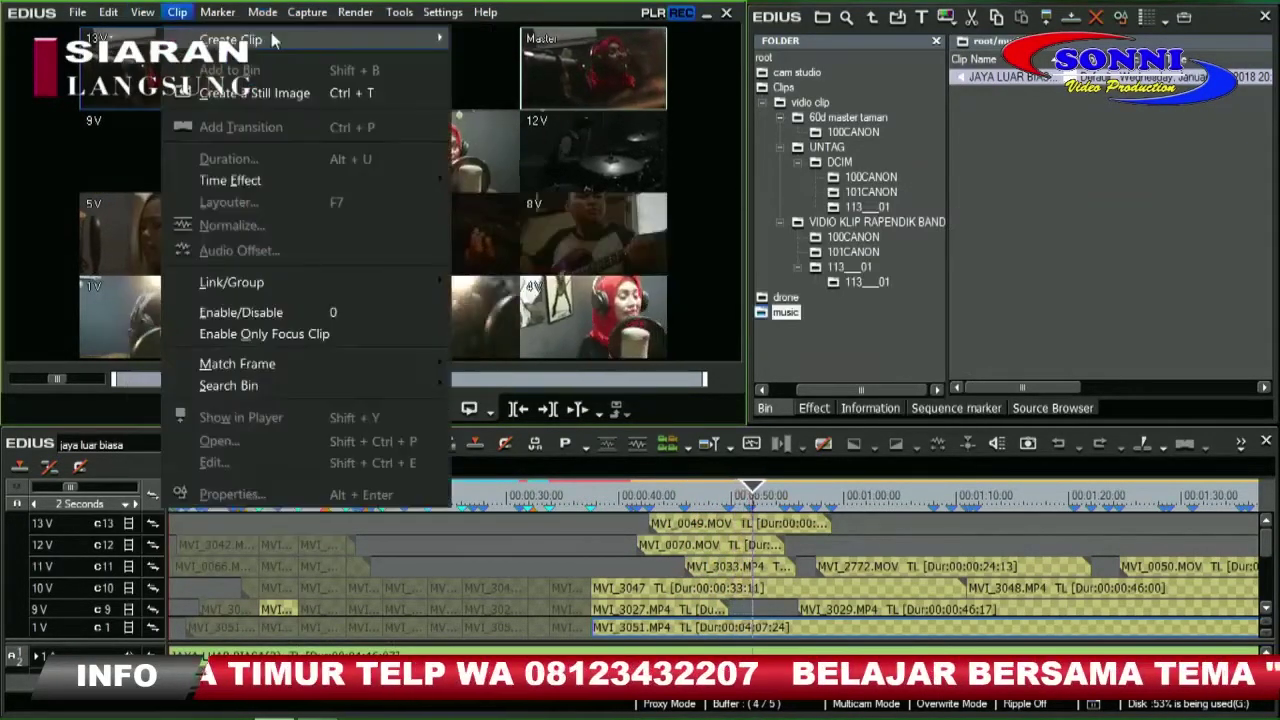
mouse_move(578, 205)
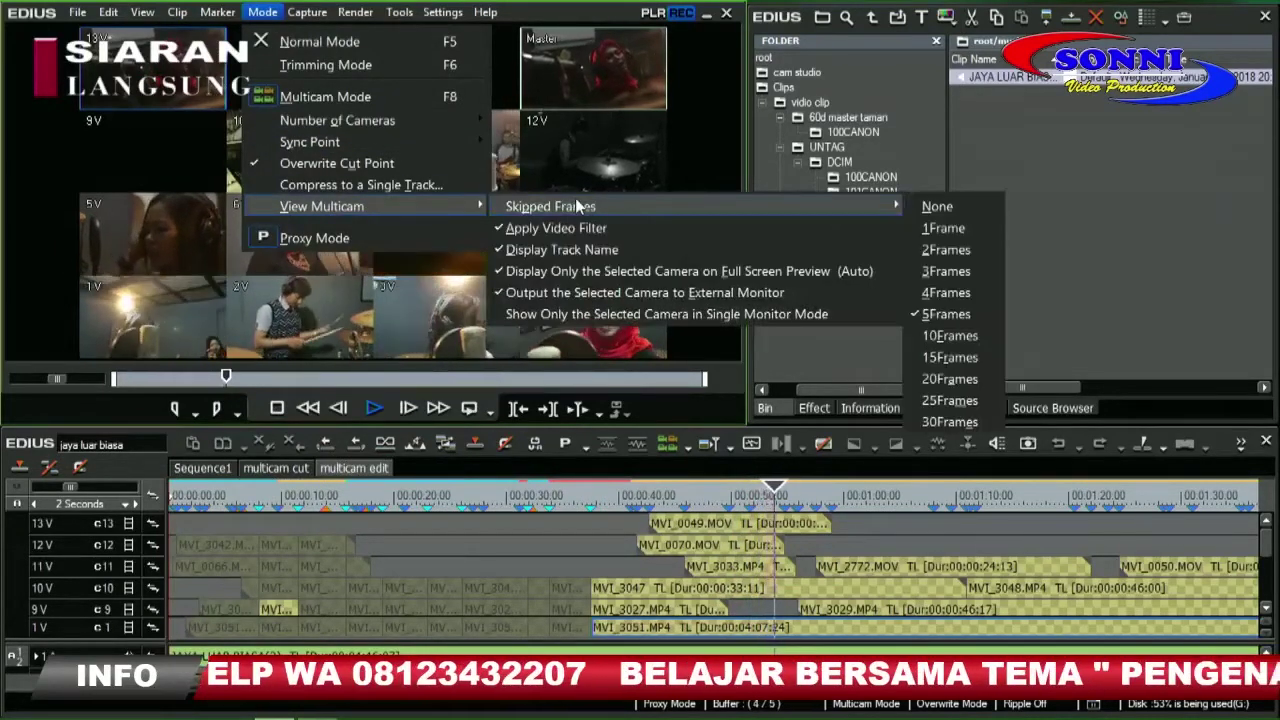
left_click(958, 341)
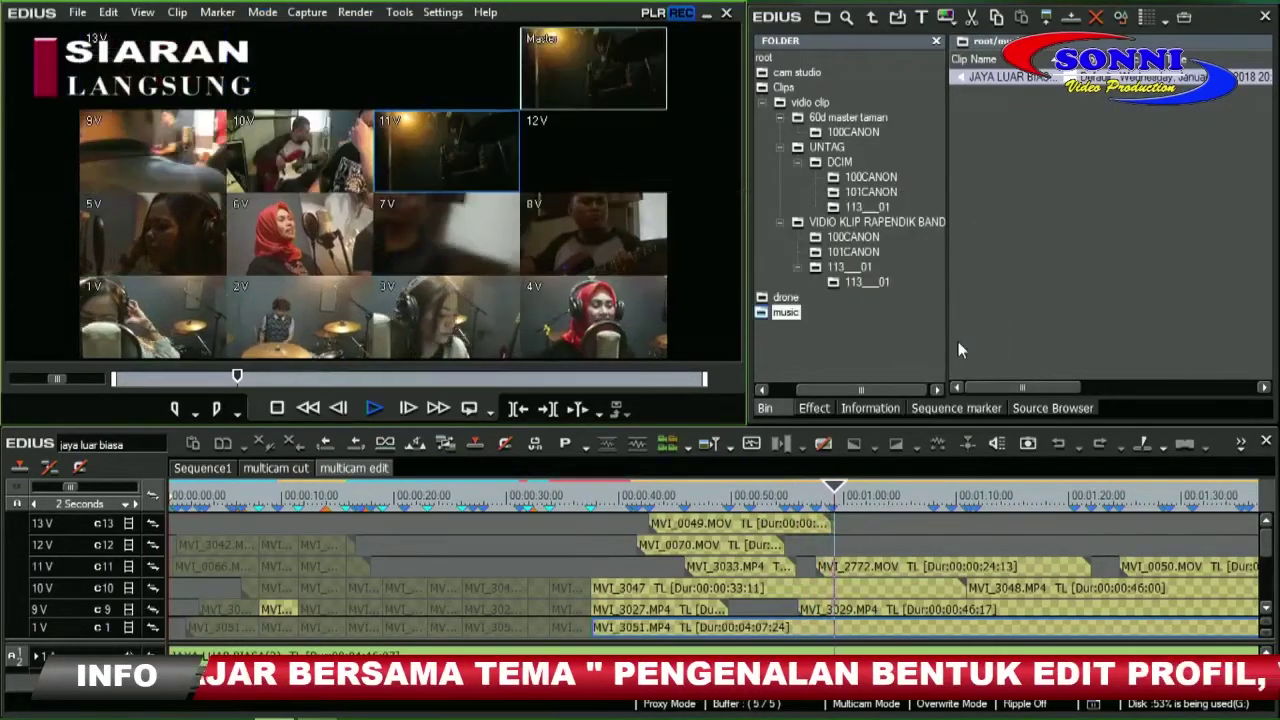
left_click(900, 492)
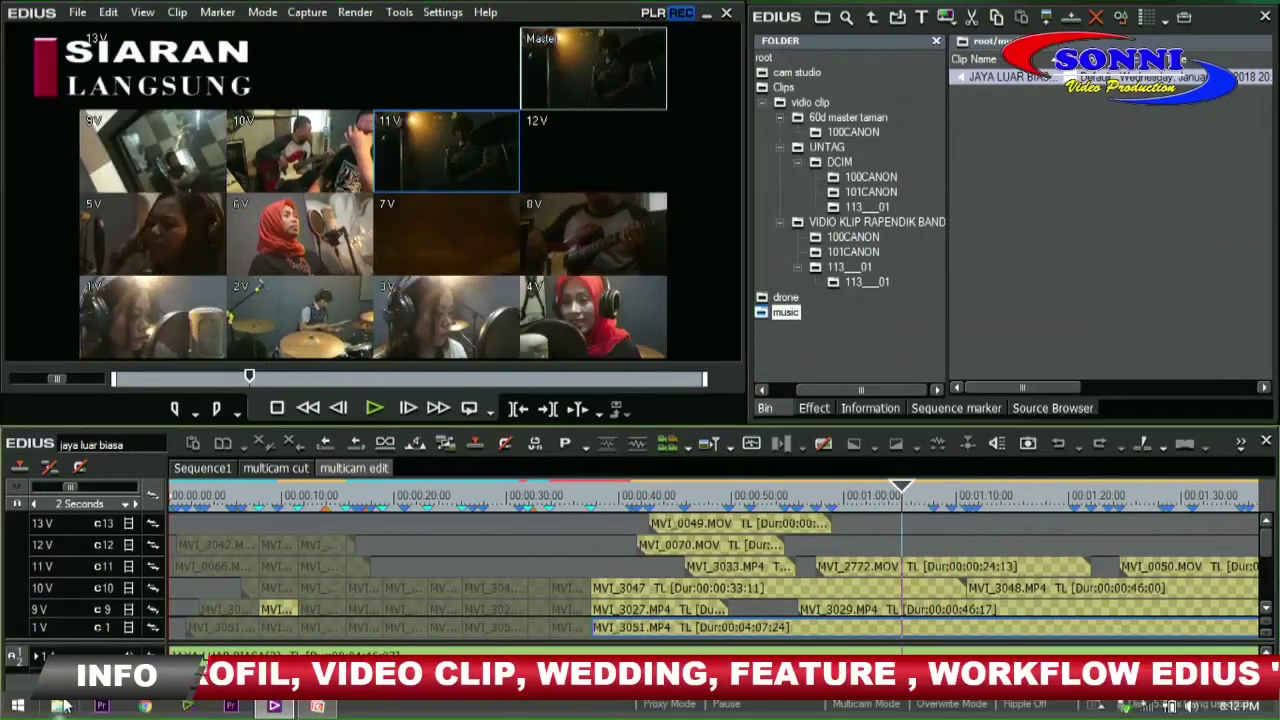
- Switch to PowerPoint to read the FAQ slide's project-setting question, and return to EDIUS
left_click(277, 706)
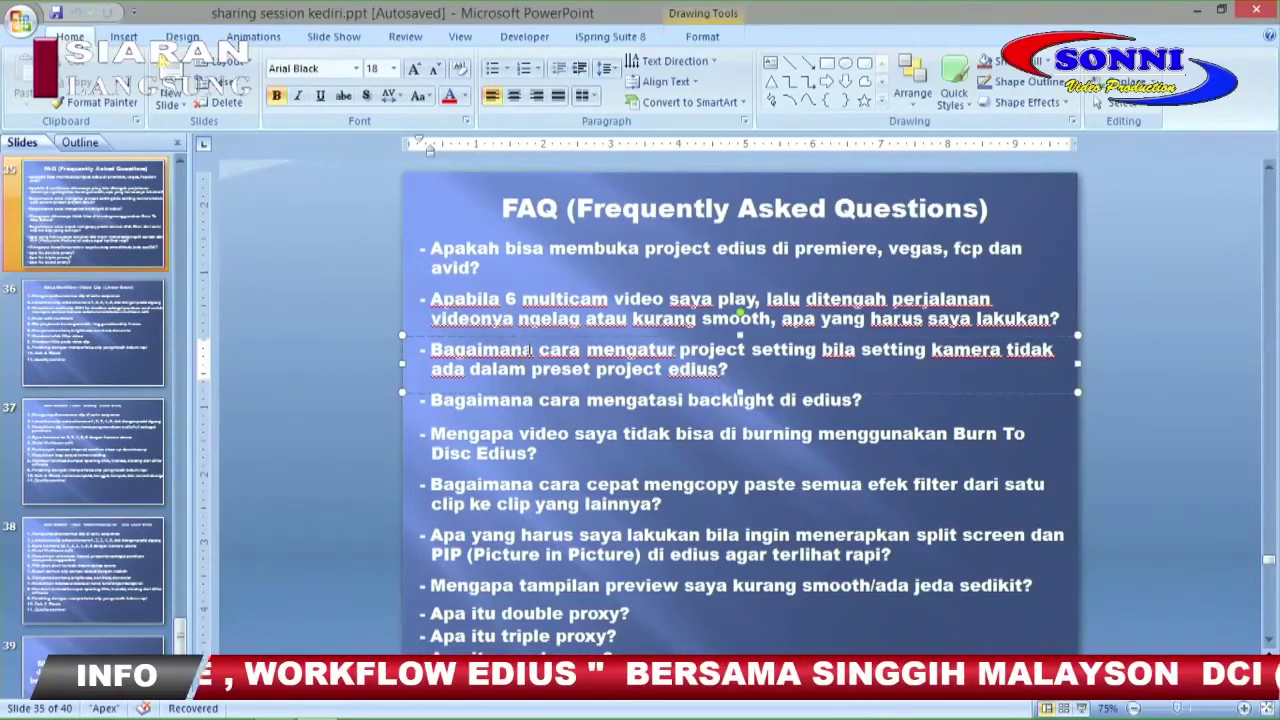
mouse_move(378, 714)
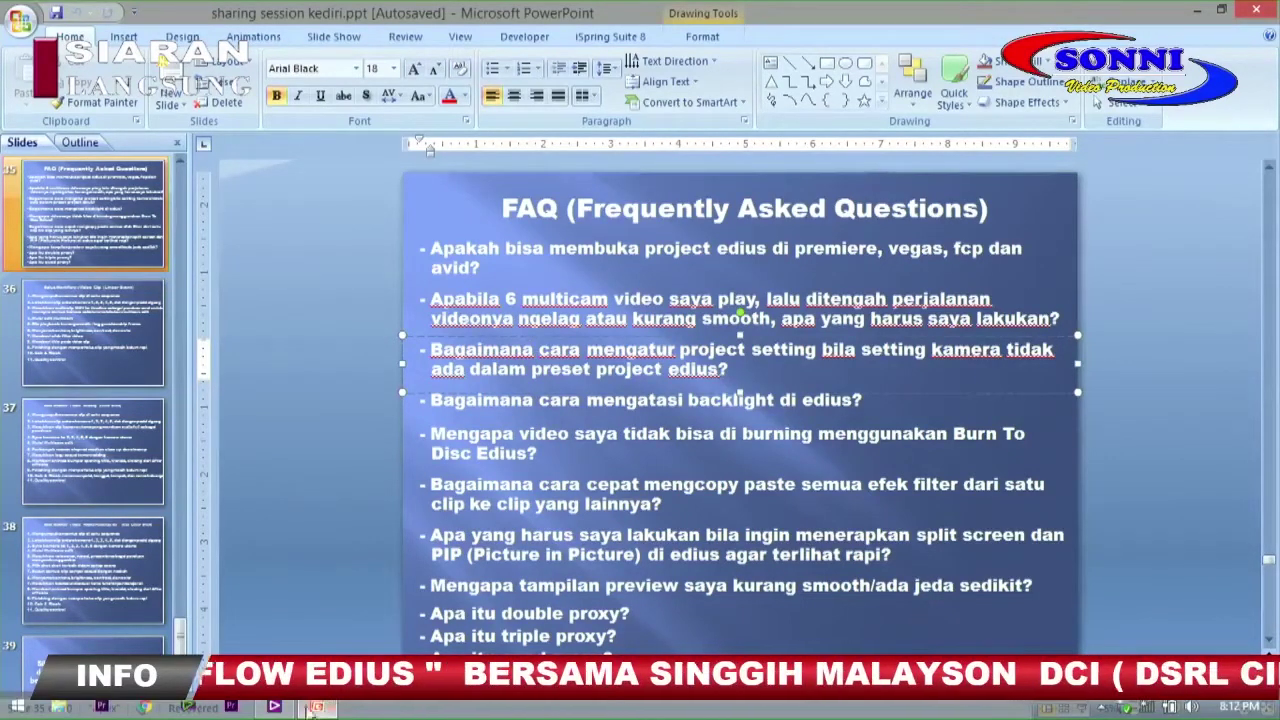
left_click(276, 707)
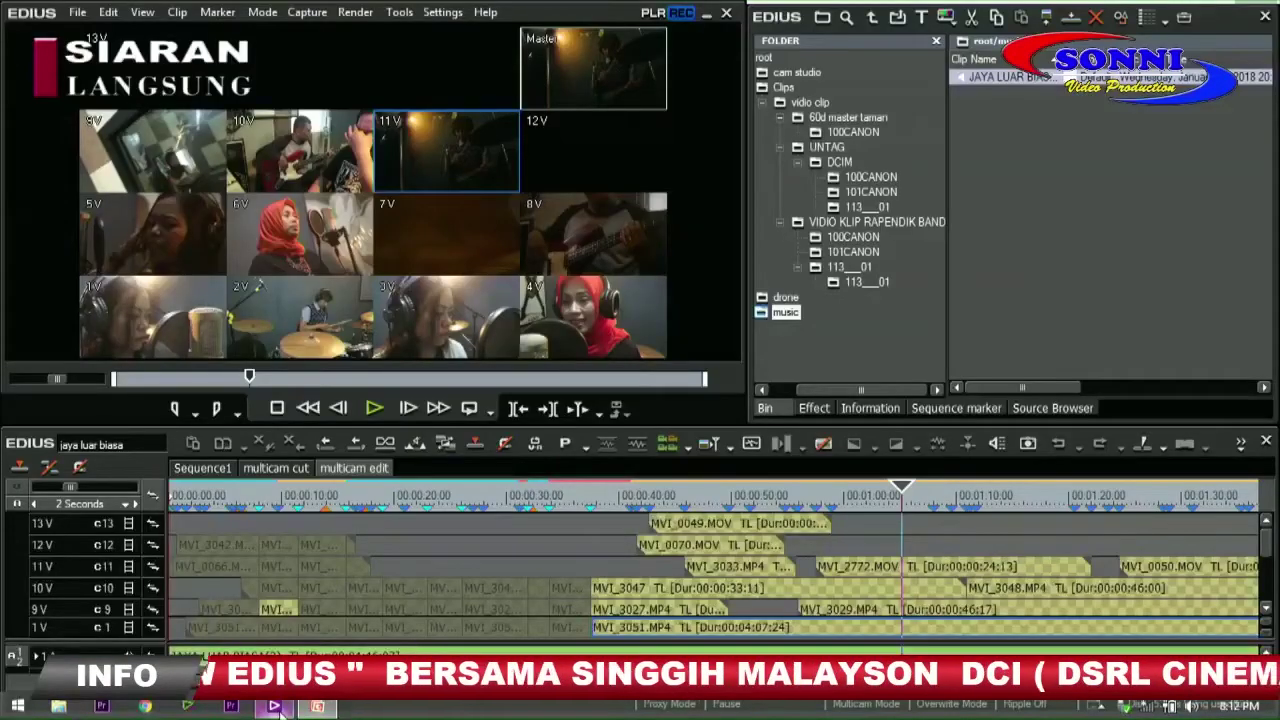
- Start a new project and save the current project file
left_click(77, 12)
mouse_move(88, 40)
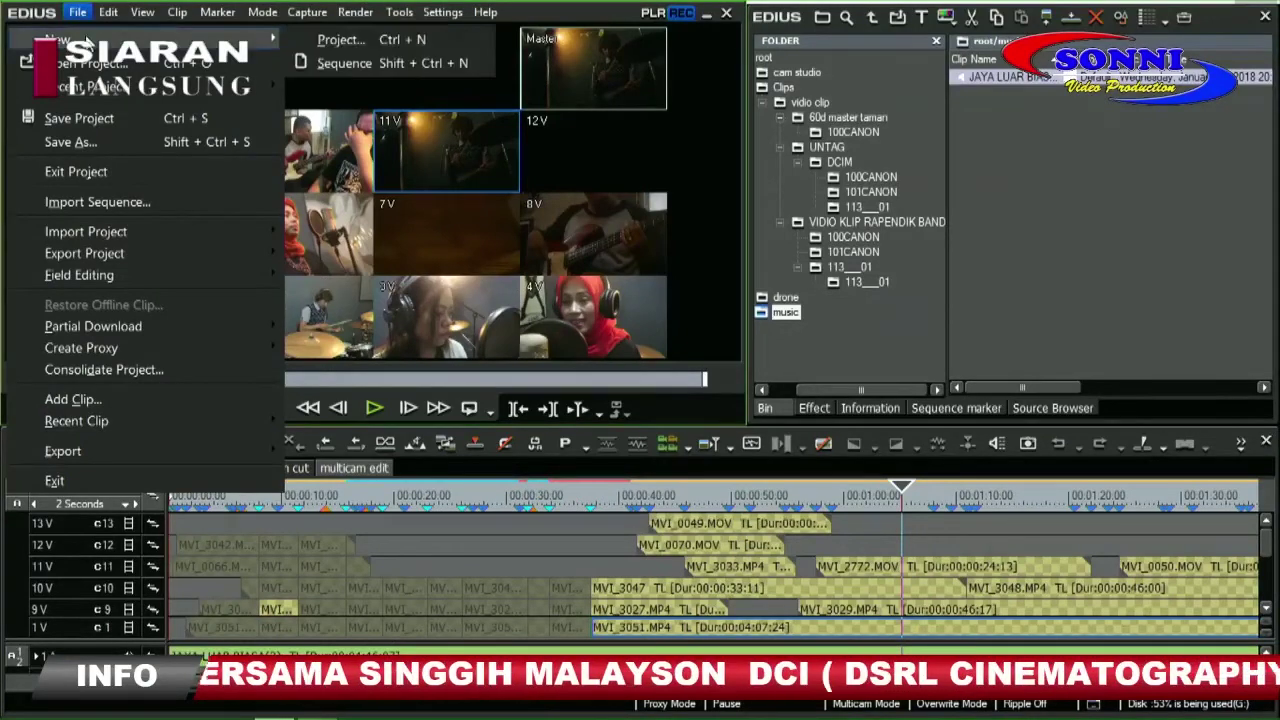
left_click(360, 39)
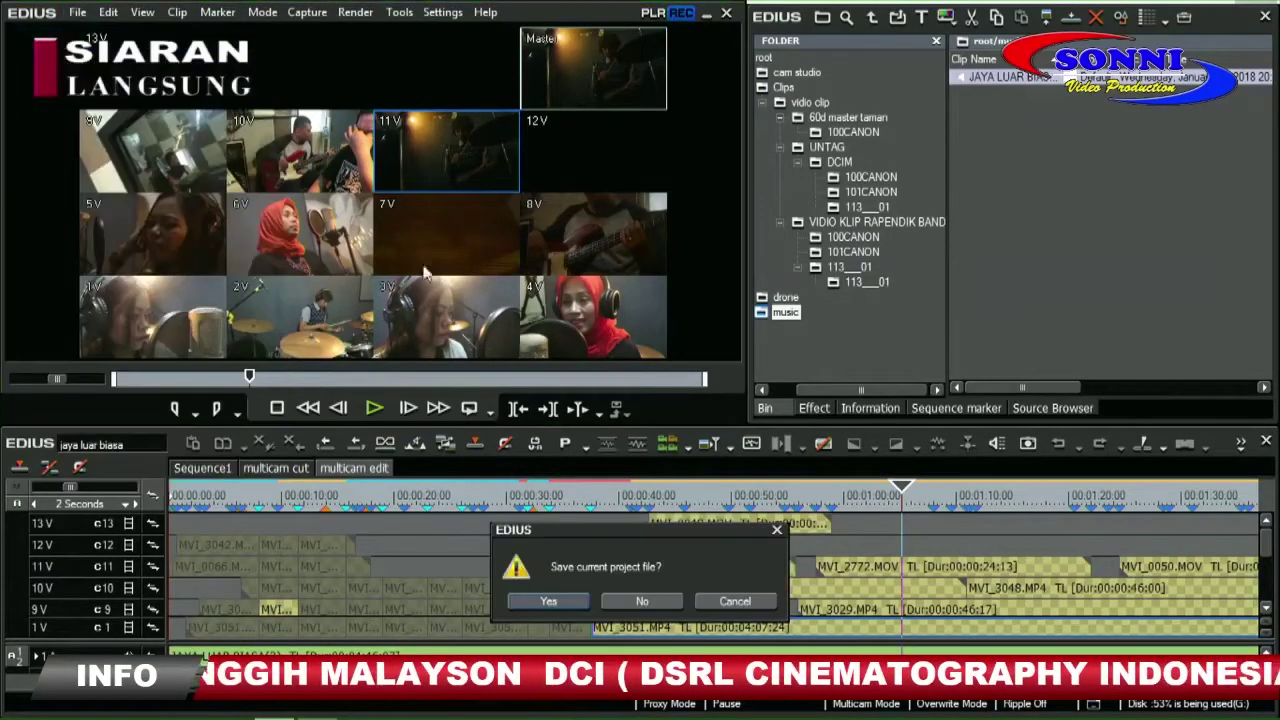
left_click(549, 602)
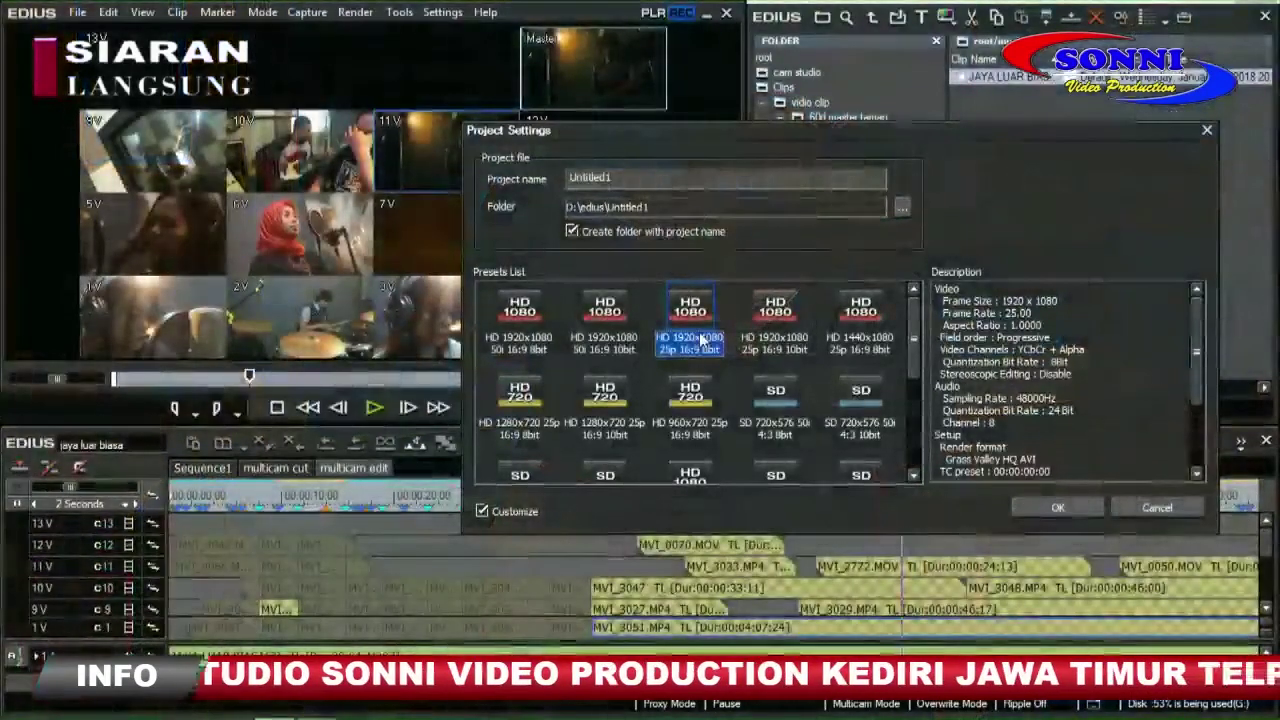
- Choose the HD 1920x1080 50i 16:9 8bit preset for the new project and open its custom settings
left_click(598, 350)
left_click(515, 352)
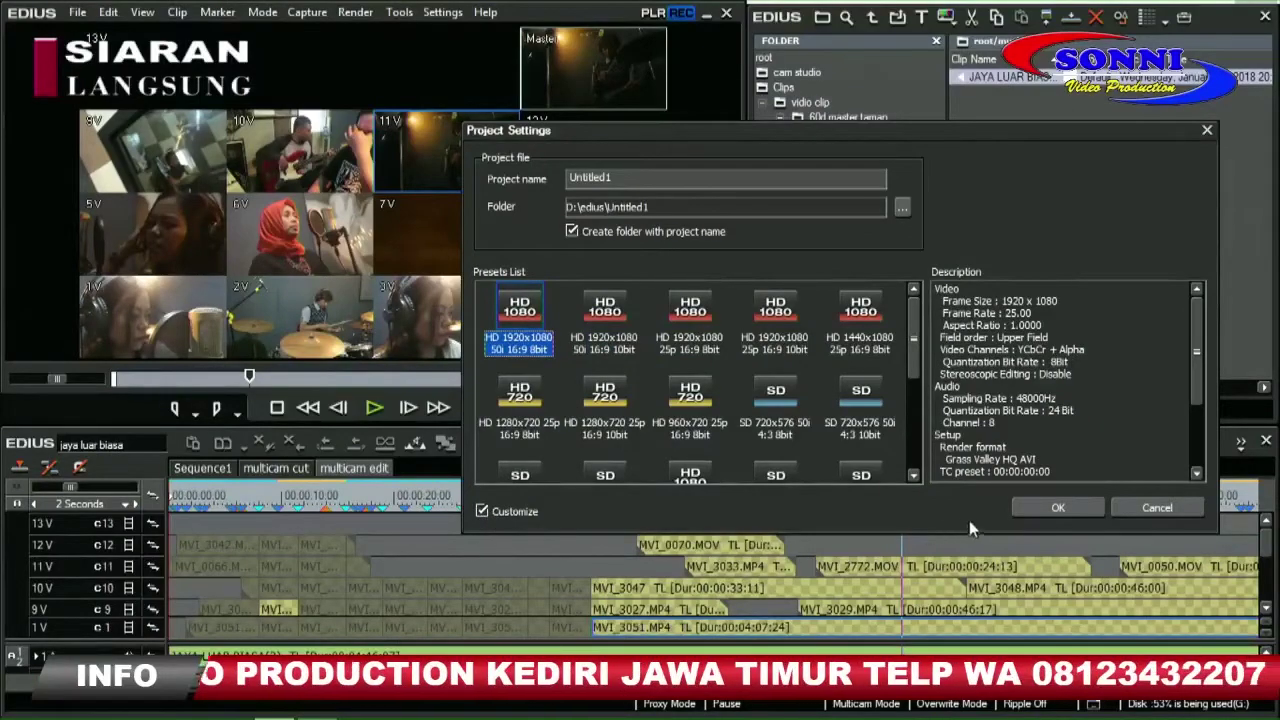
left_click(1016, 512)
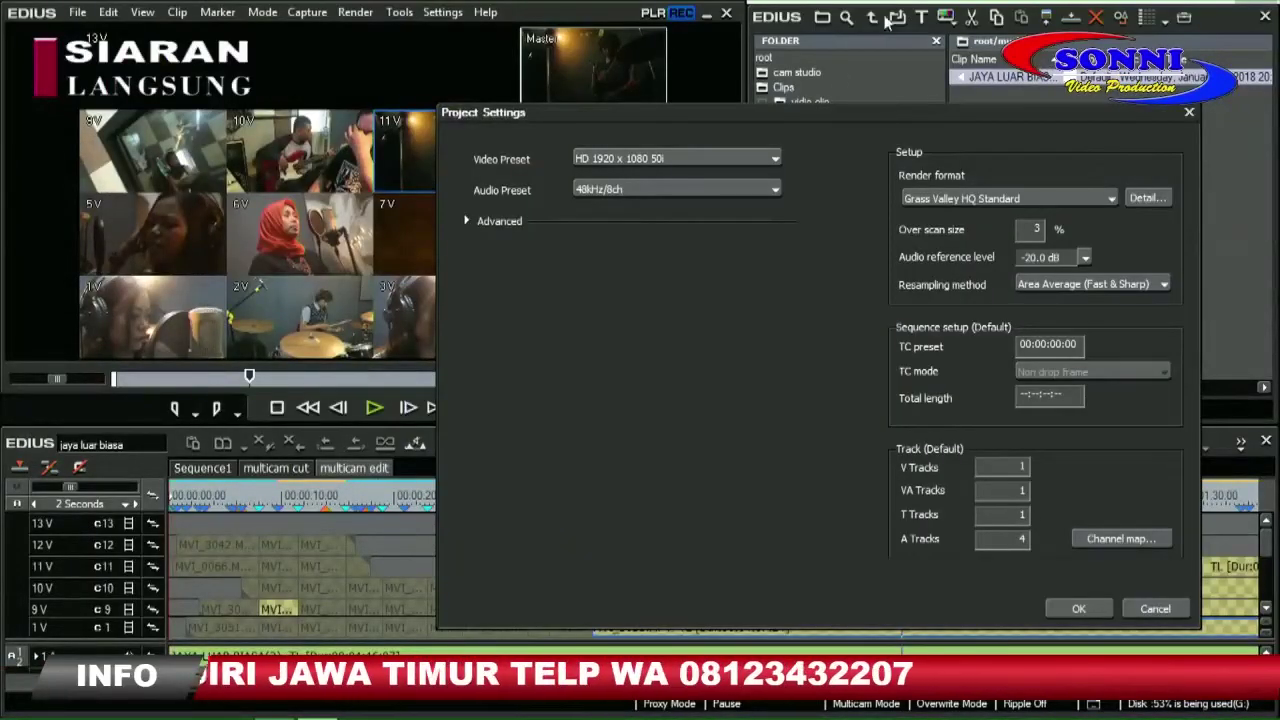
- Examine the video preset list and the advanced field order and video quantization bit rate options of the new project
left_click(758, 160)
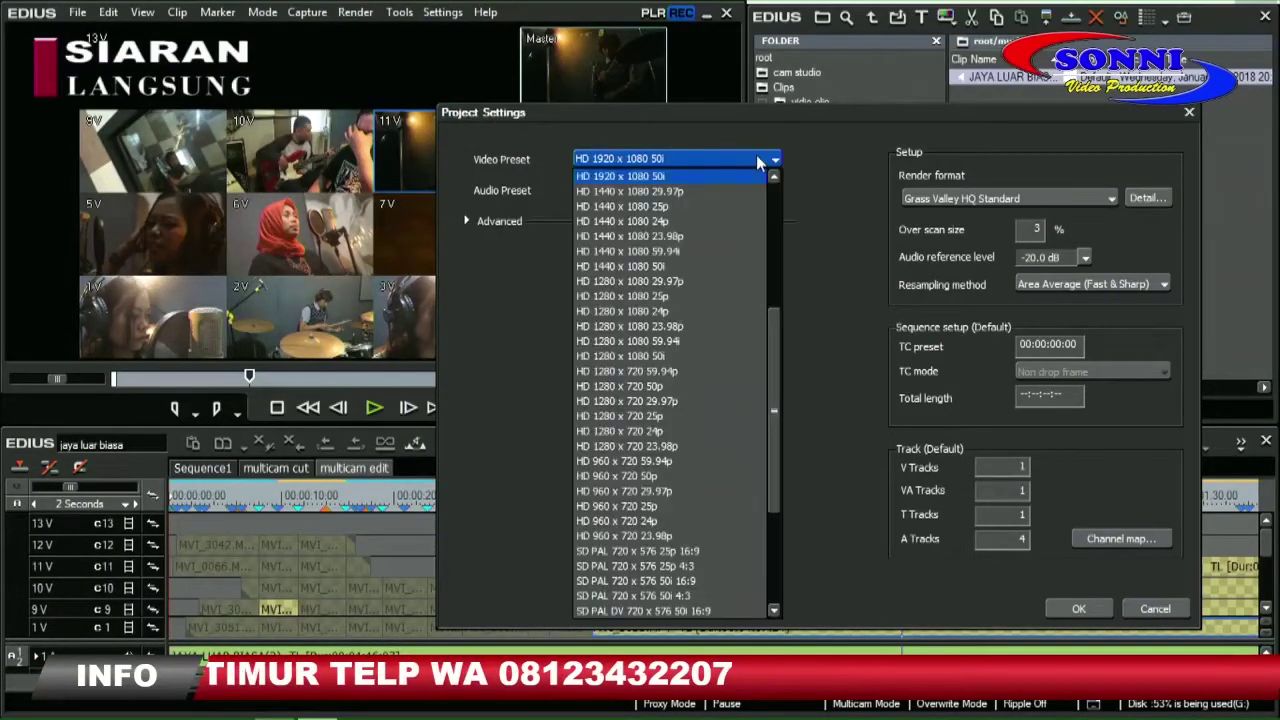
left_click(758, 162)
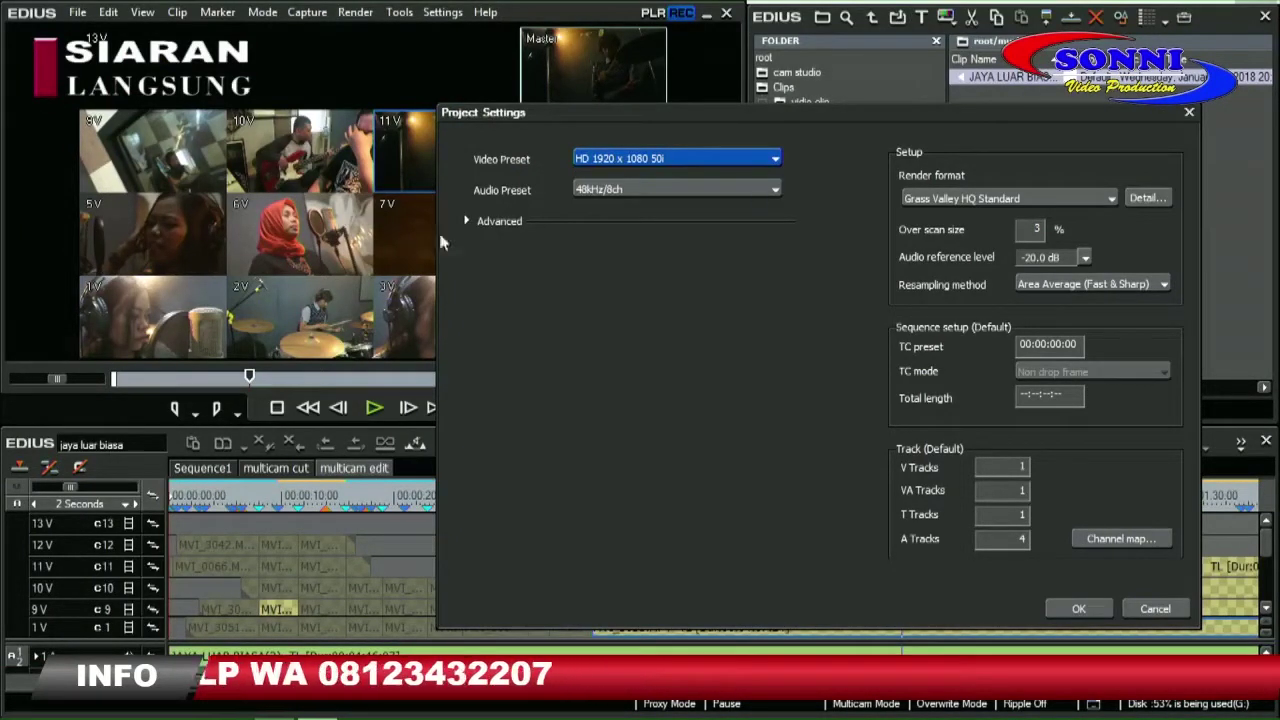
left_click(465, 218)
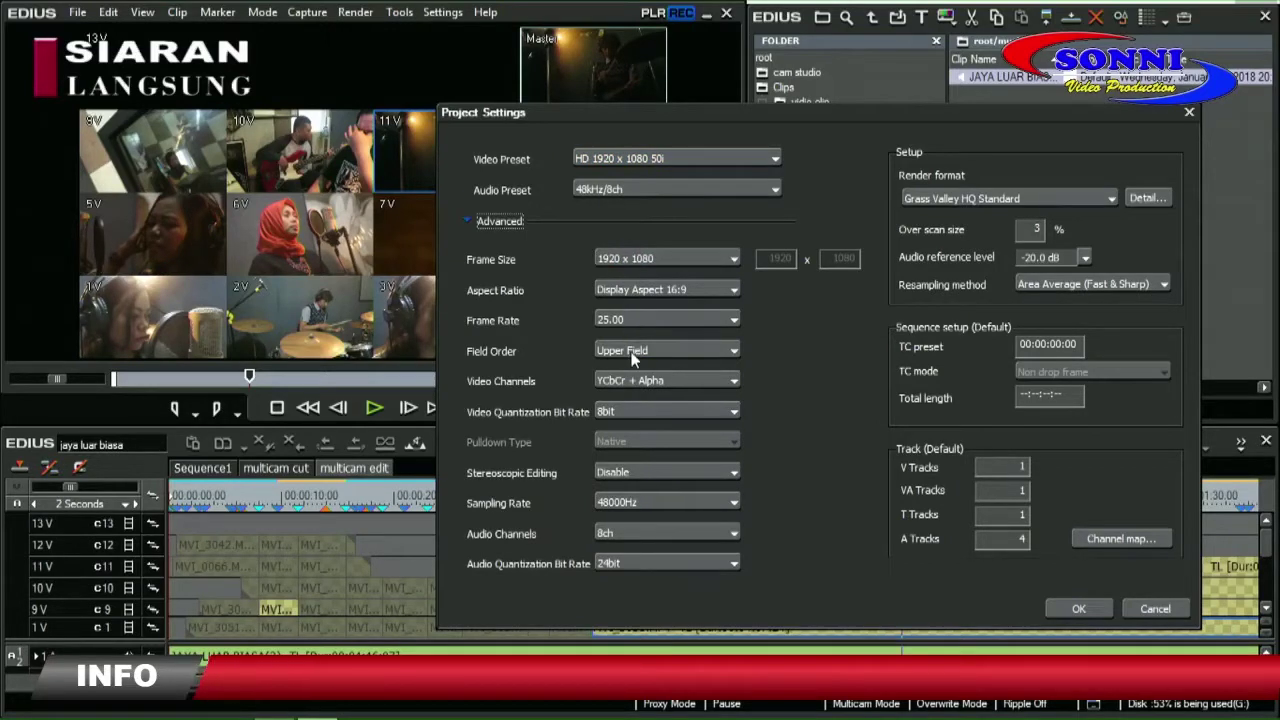
left_click(632, 352)
left_click(632, 358)
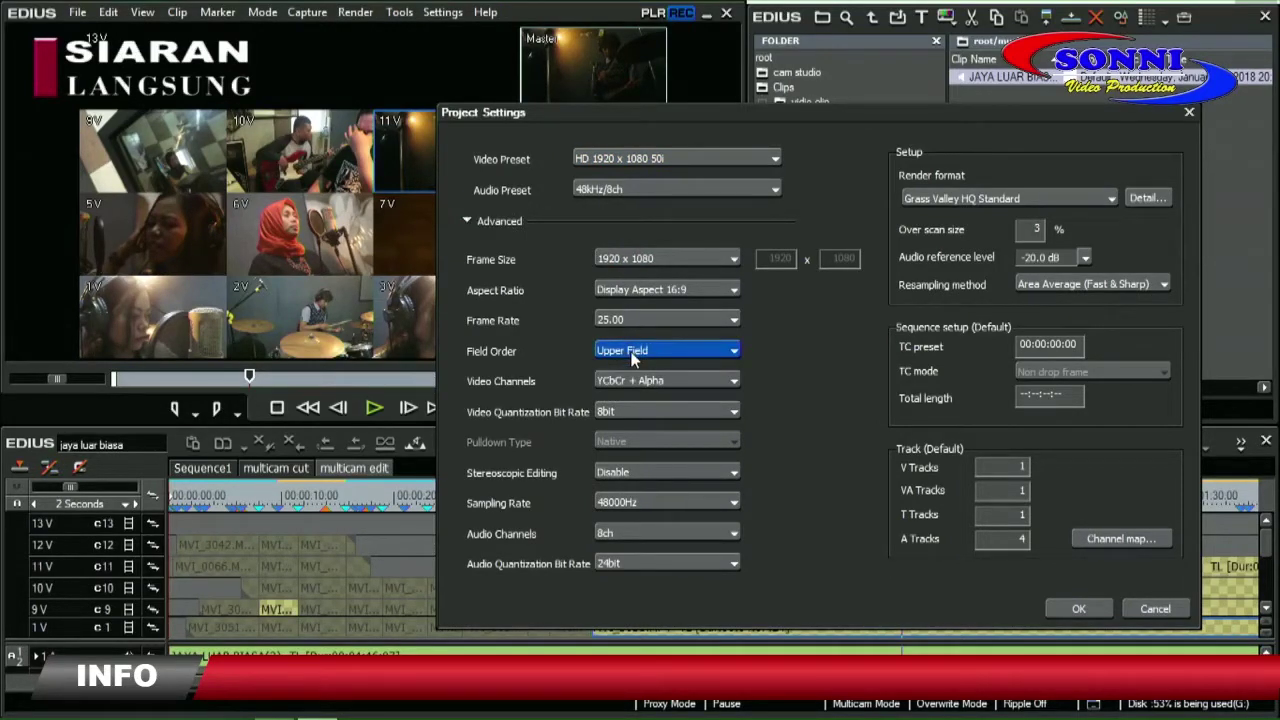
left_click(635, 411)
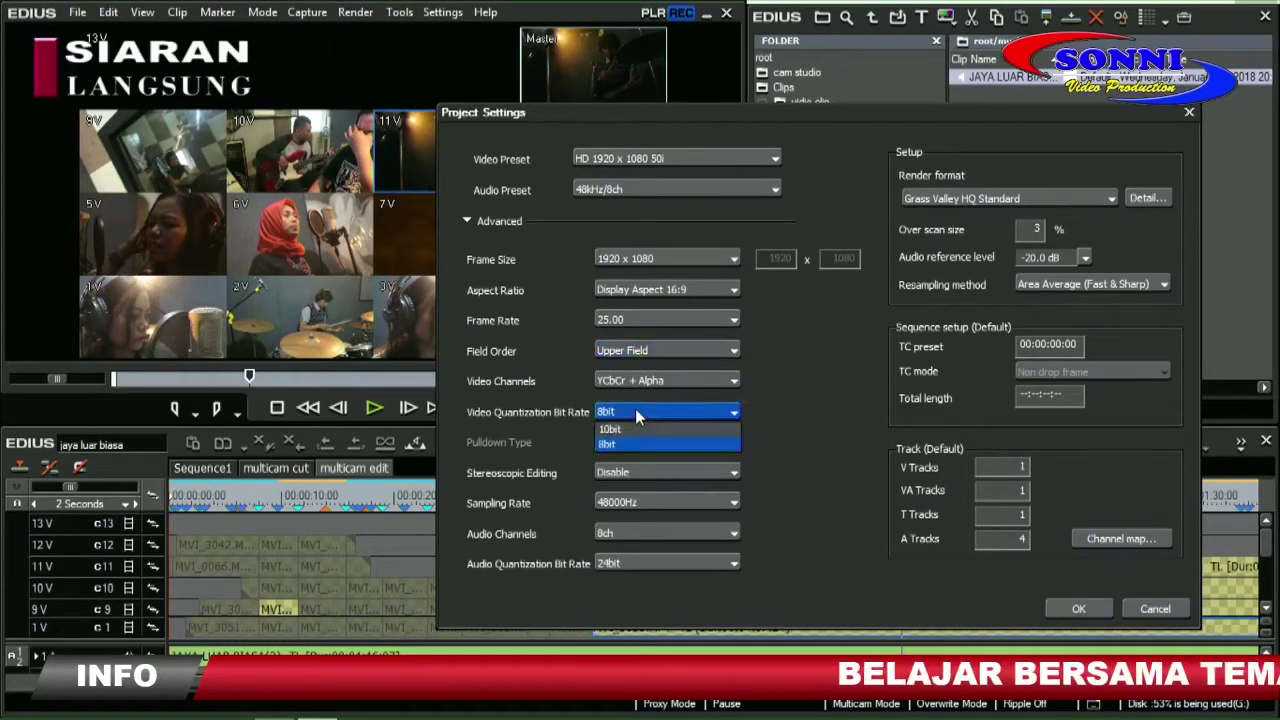
left_click(638, 417)
left_click(636, 416)
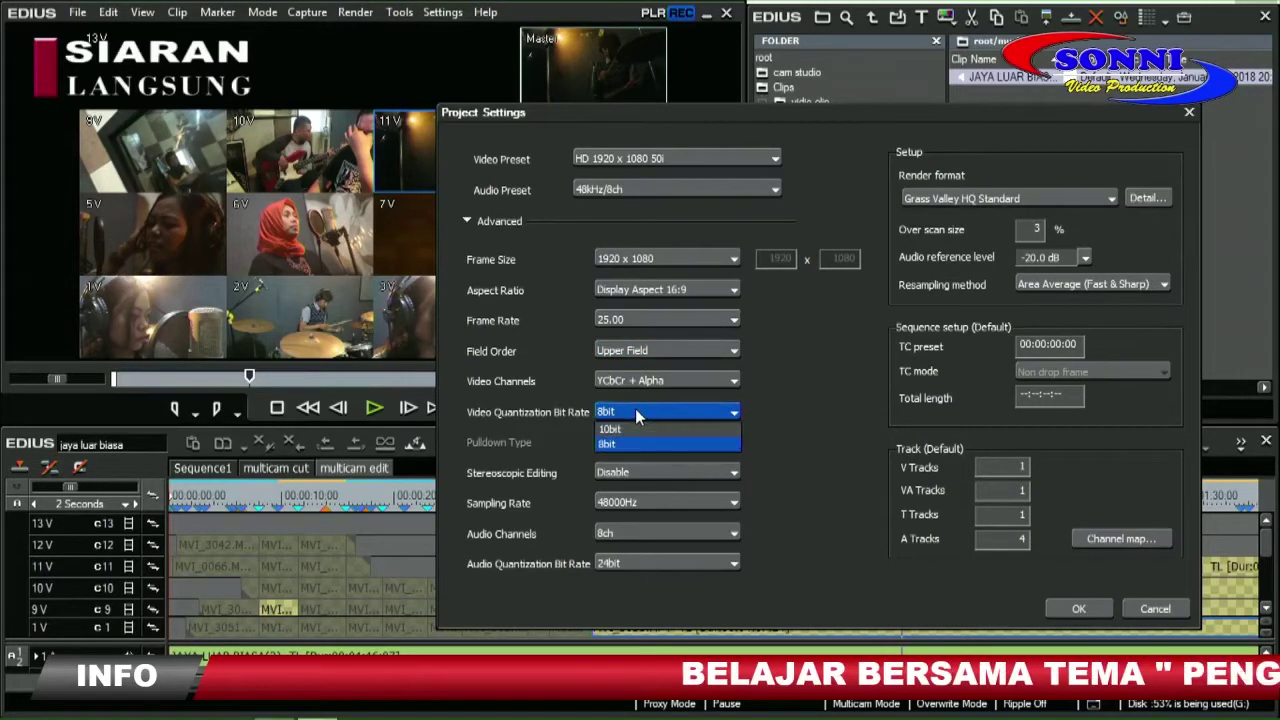
left_click(558, 400)
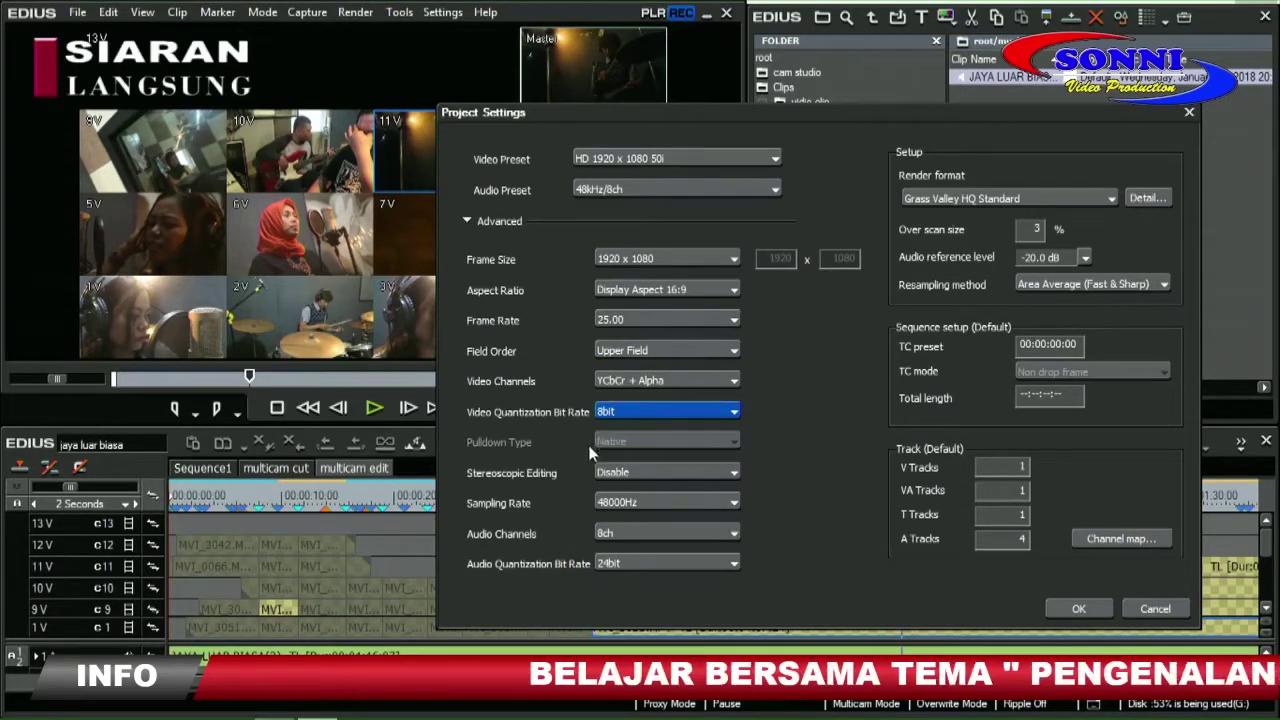
- Set the new project's audio channels to 2ch, and examine the sampling rate and audio quantization bit rate options
left_click(632, 506)
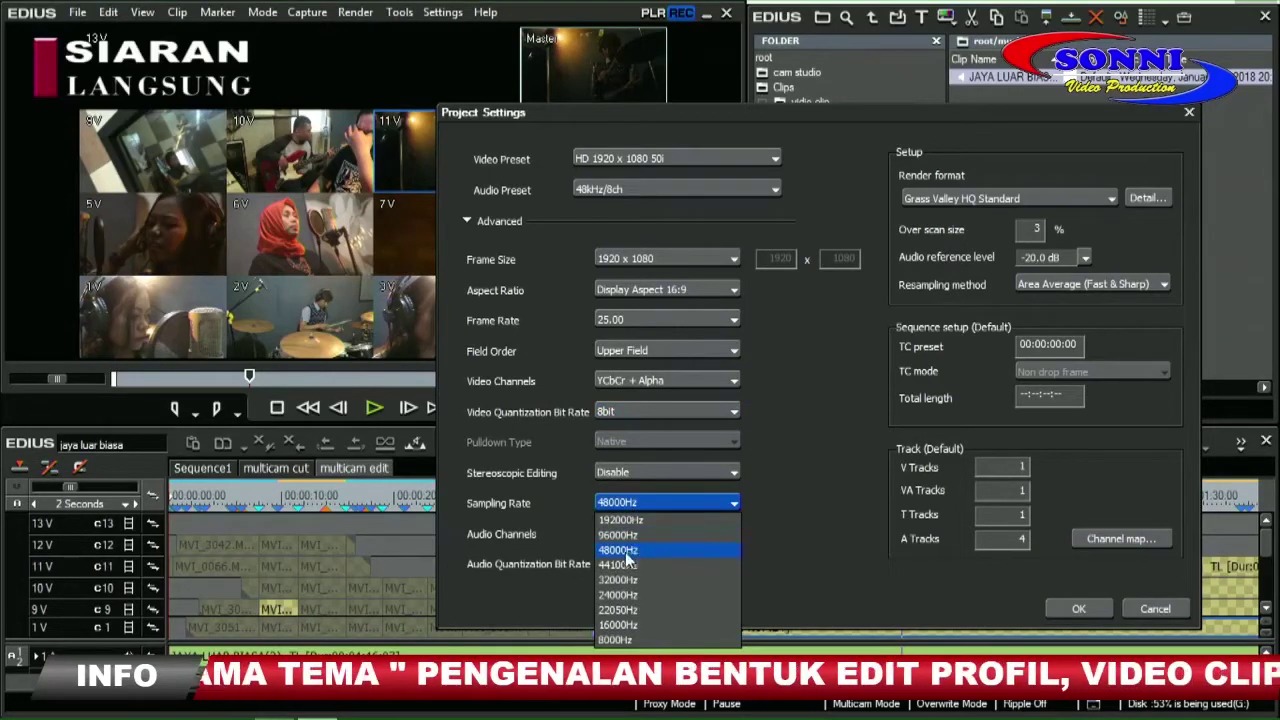
left_click(445, 532)
left_click(612, 535)
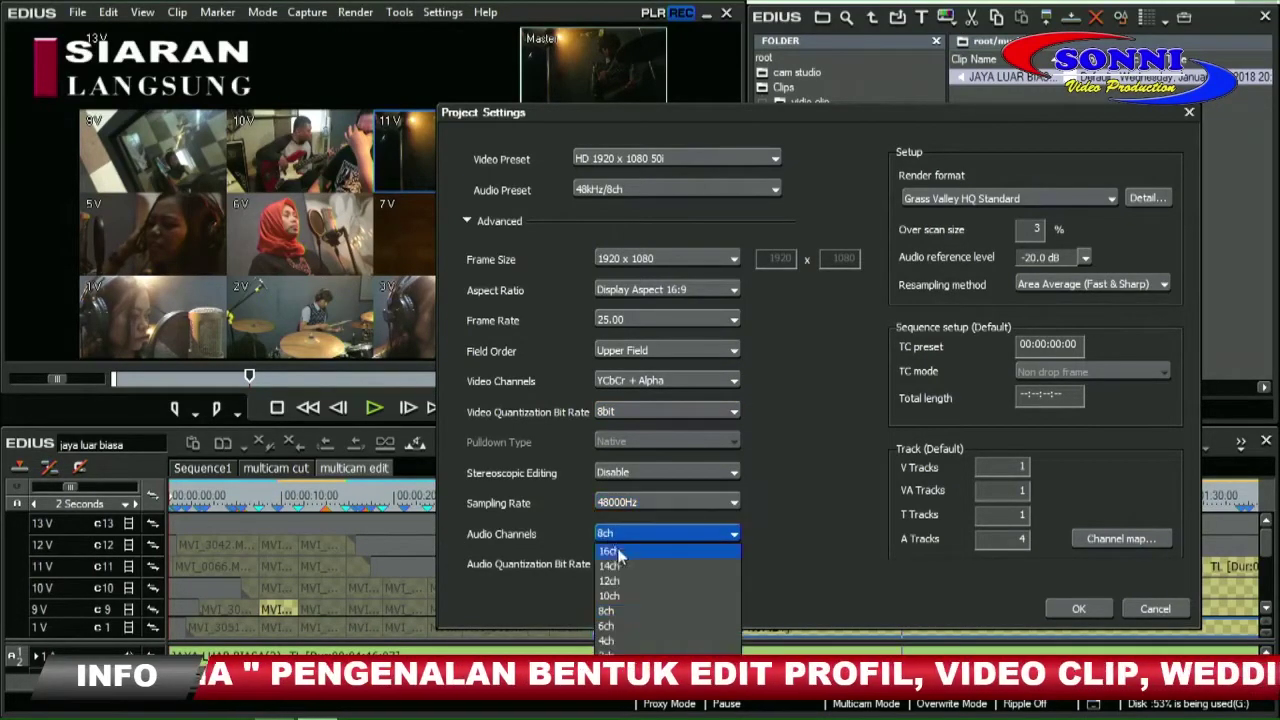
left_click(640, 653)
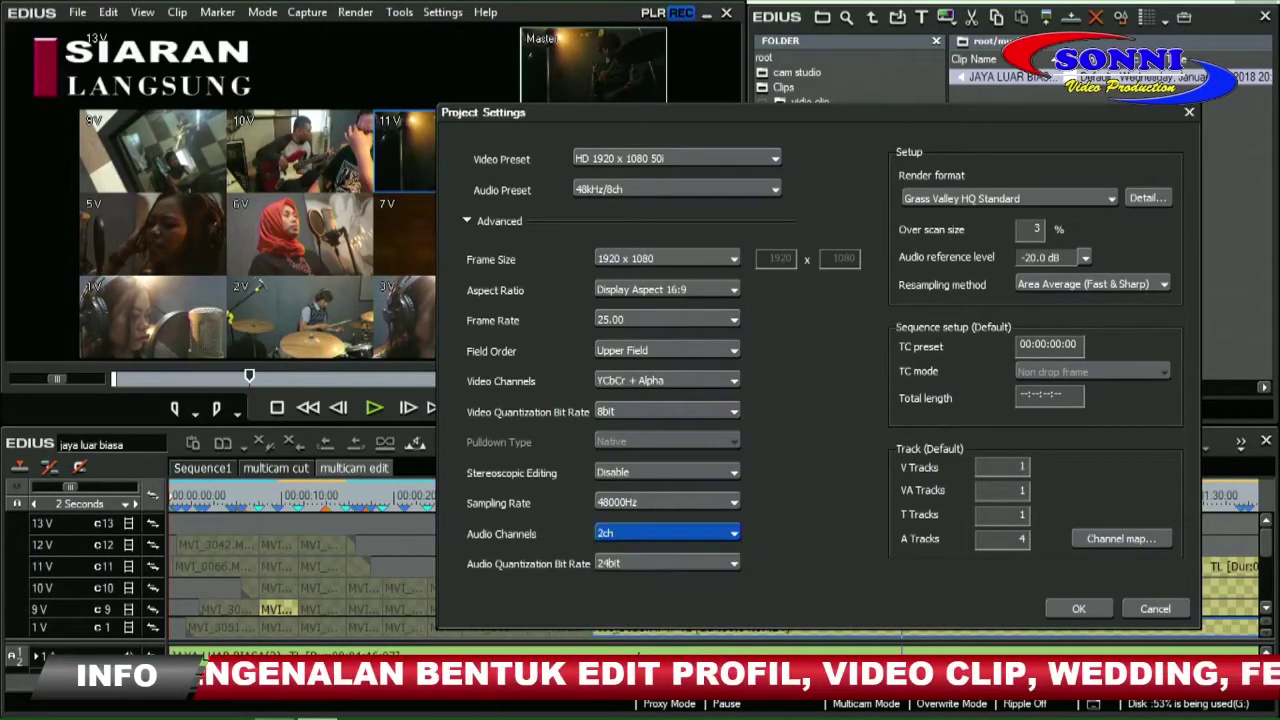
left_click(677, 566)
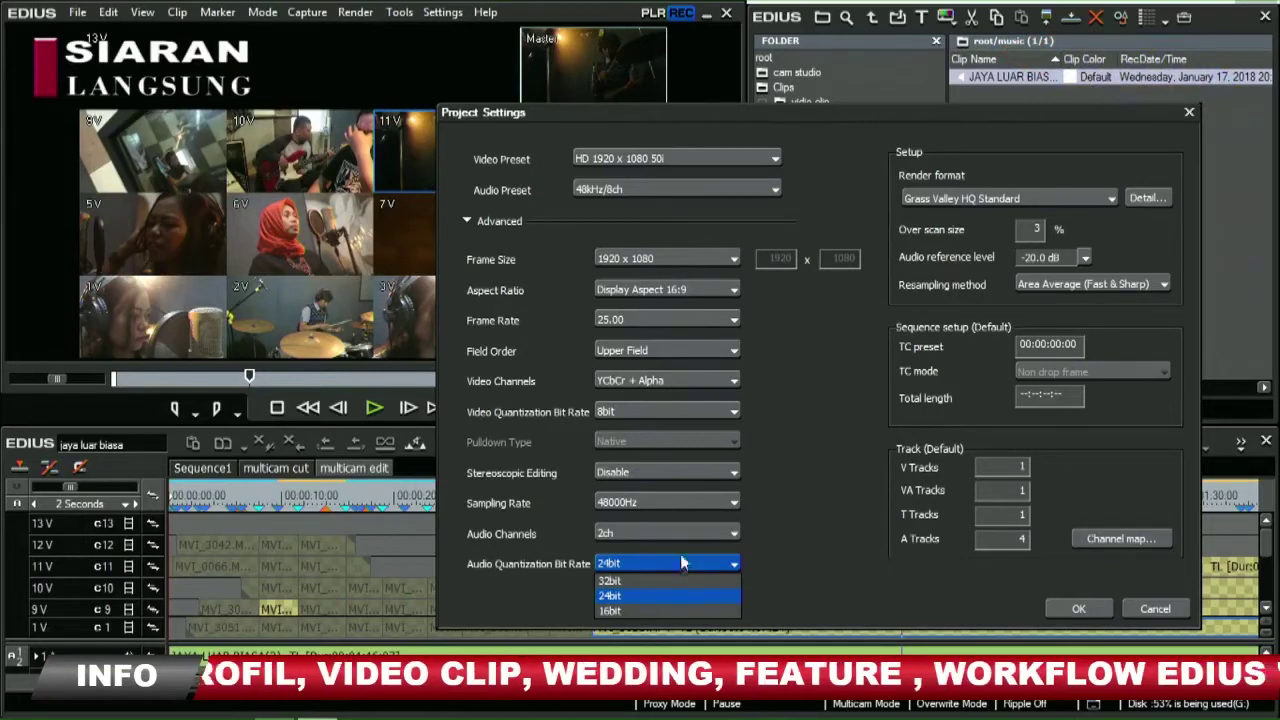
- Set the new project's render format to Grass Valley HQ Fine
left_click(970, 200)
left_click(970, 200)
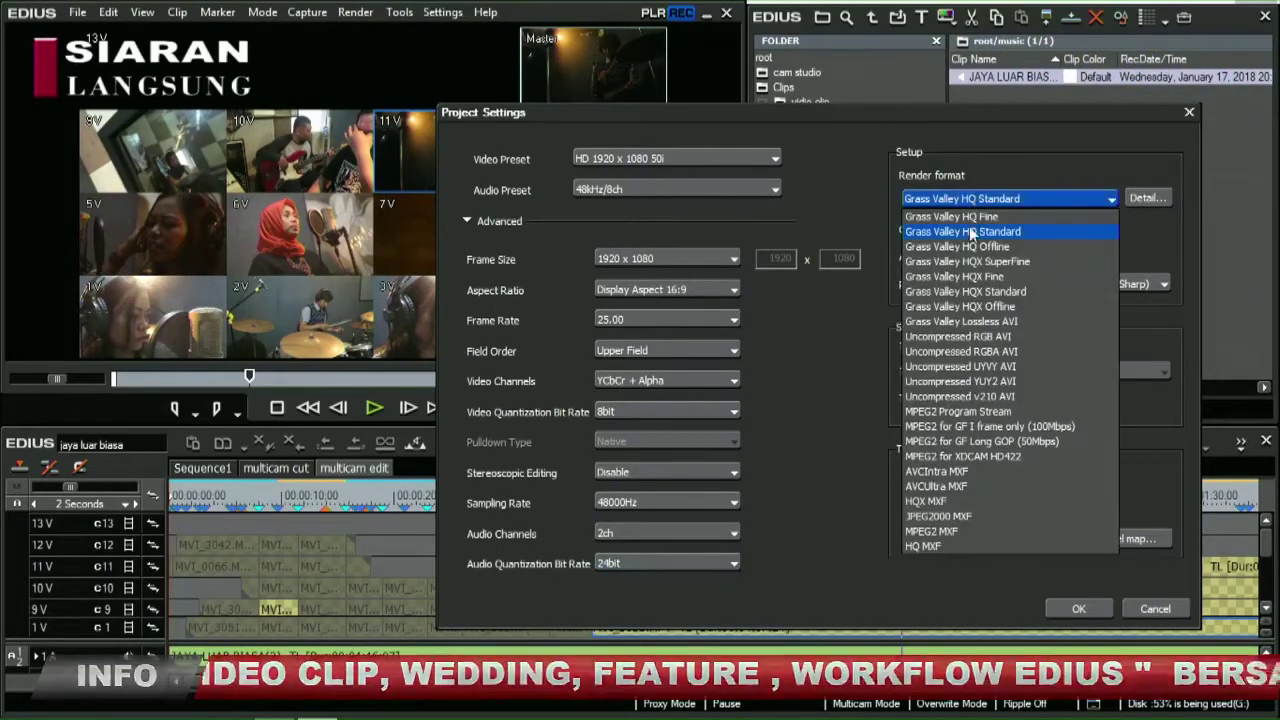
left_click(968, 218)
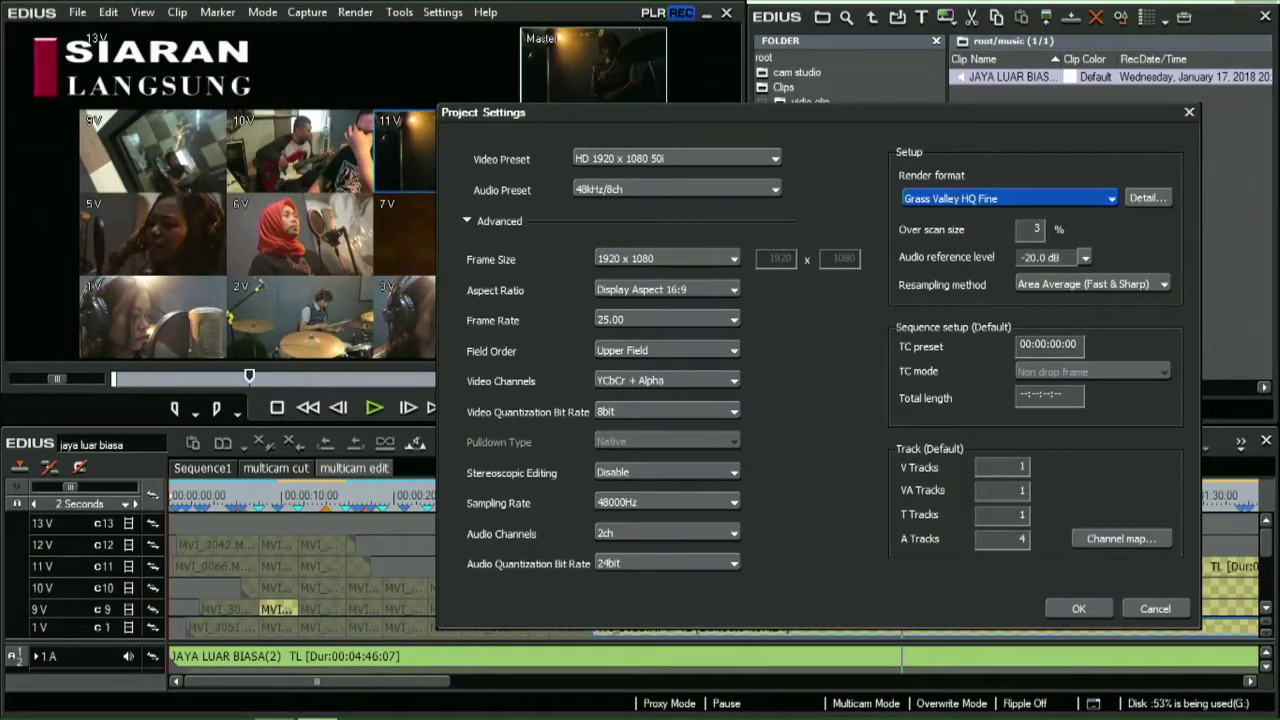
- Switch to PowerPoint and go to the FAQ slide's question about handling backlight in EDIUS
mouse_move(70, 708)
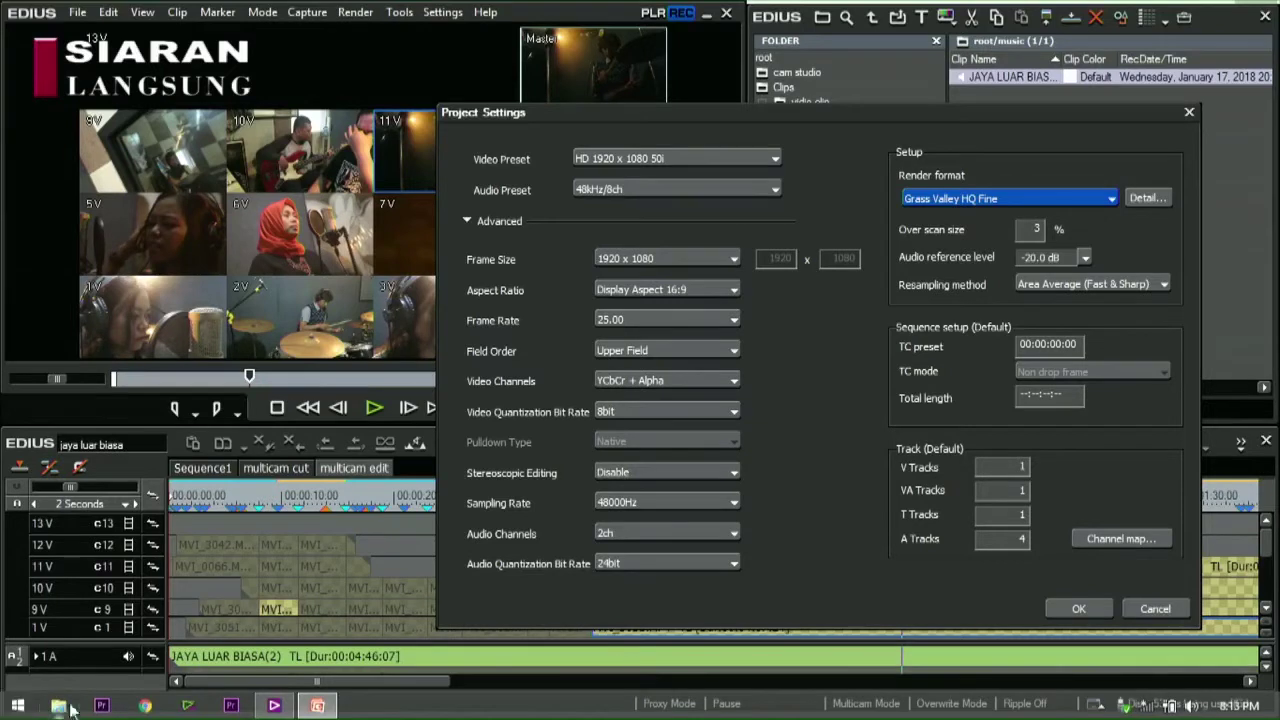
left_click(312, 708)
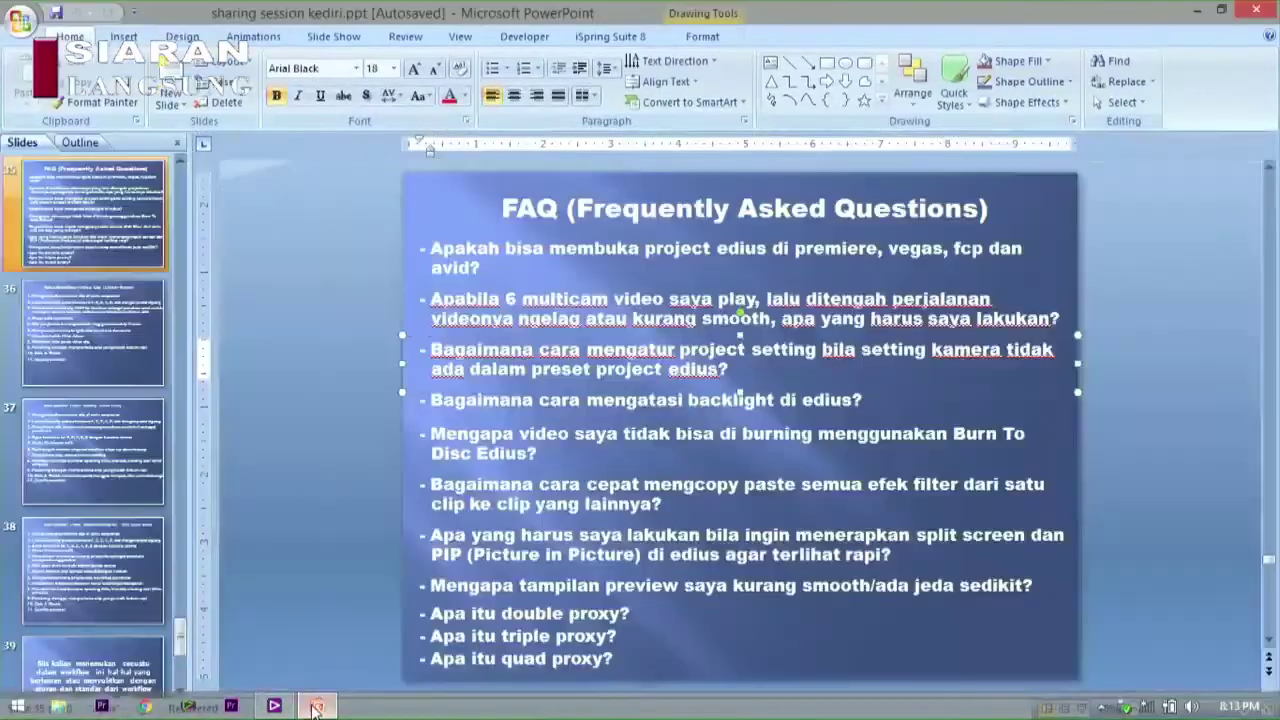
left_click(543, 400)
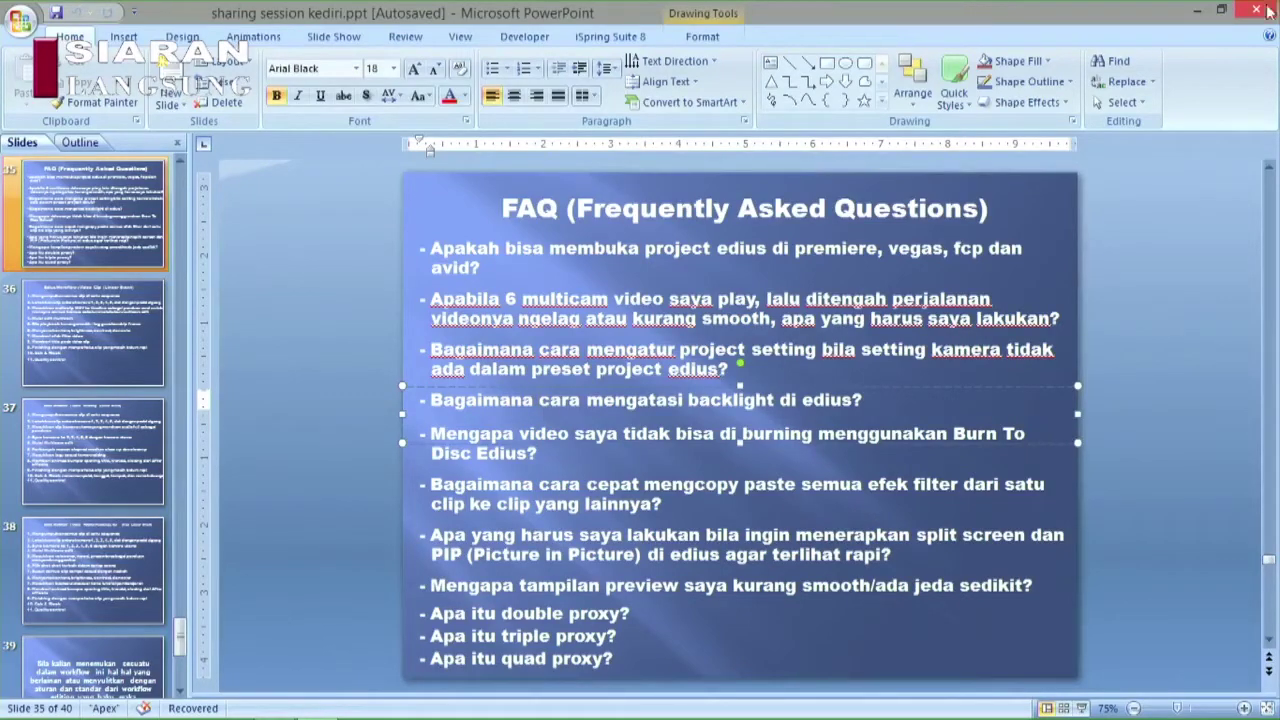
- Return to EDIUS and cancel both the custom project settings and the new project
left_click(1197, 10)
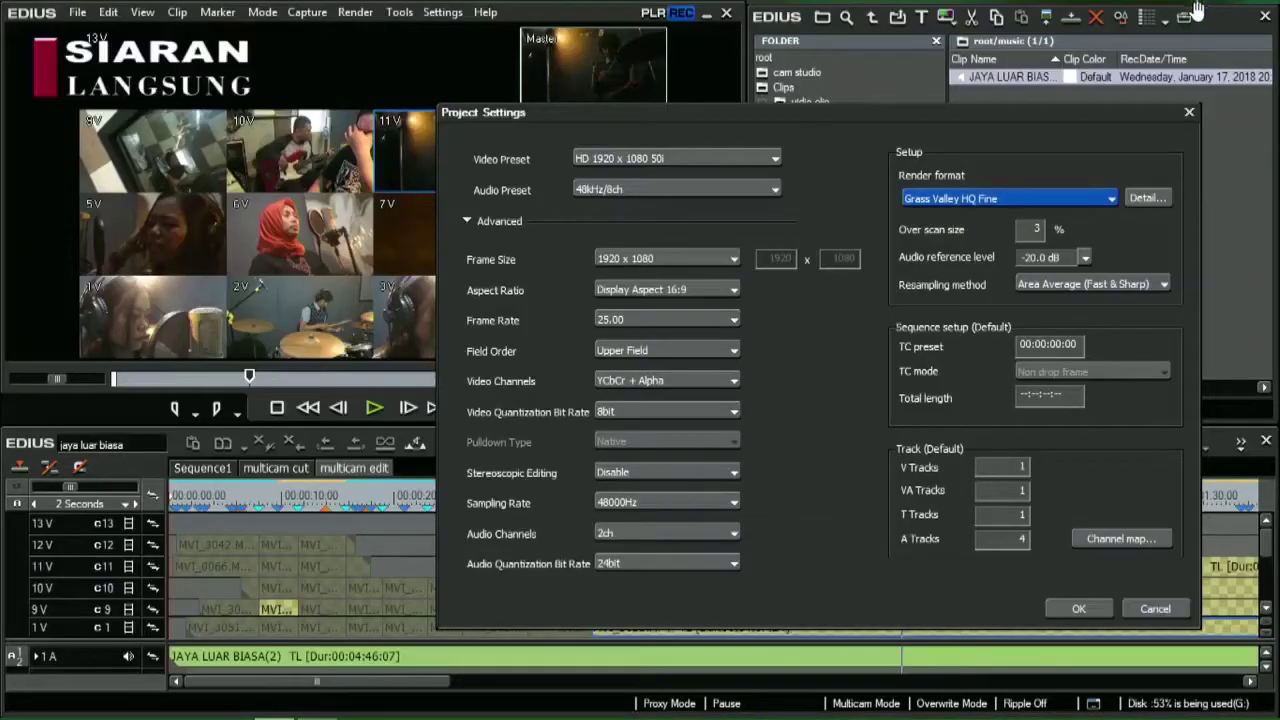
left_click(1167, 612)
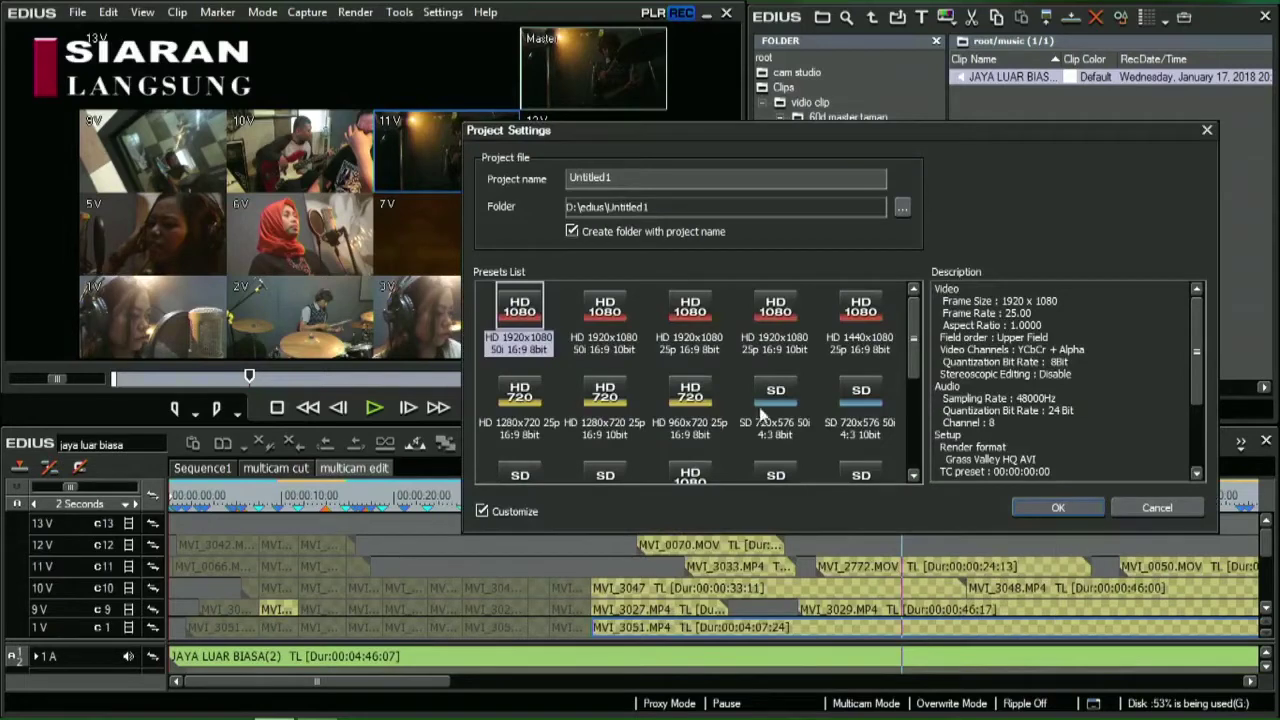
left_click(1170, 510)
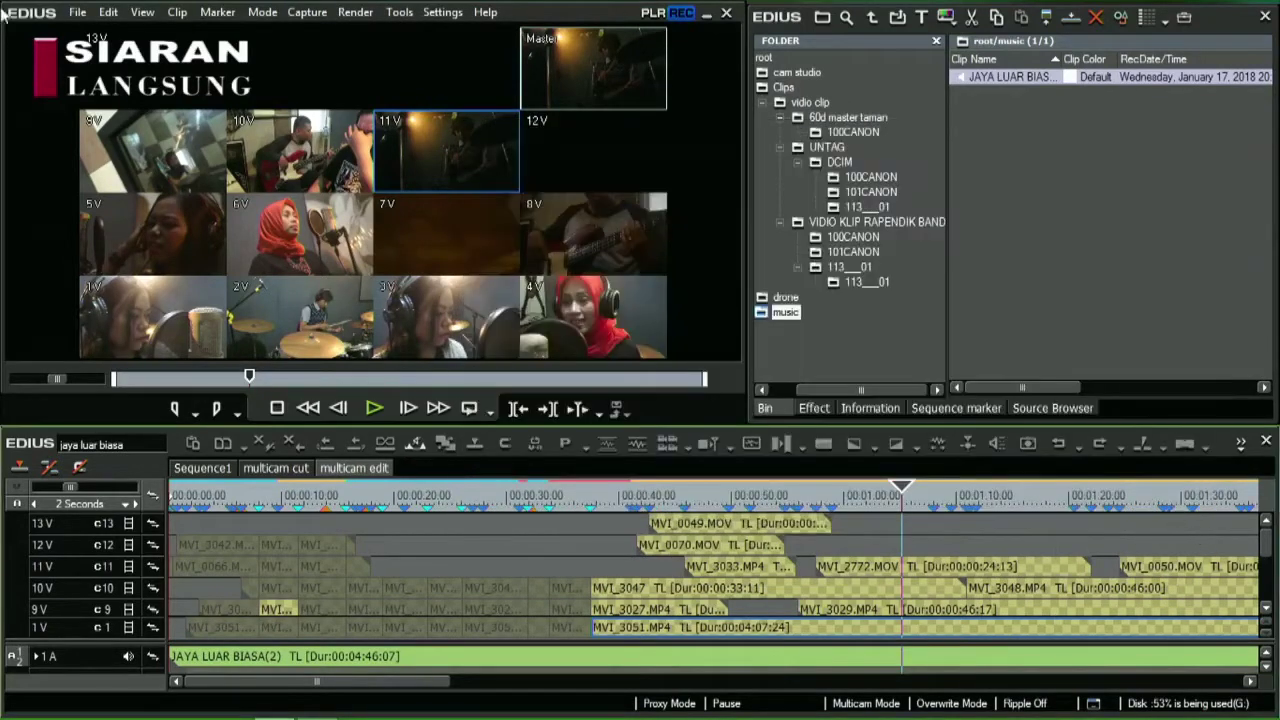
- Open the recent project moda transportasi e7 baru.ezp and bring up its 7. AUDIO sequence
left_click(80, 13)
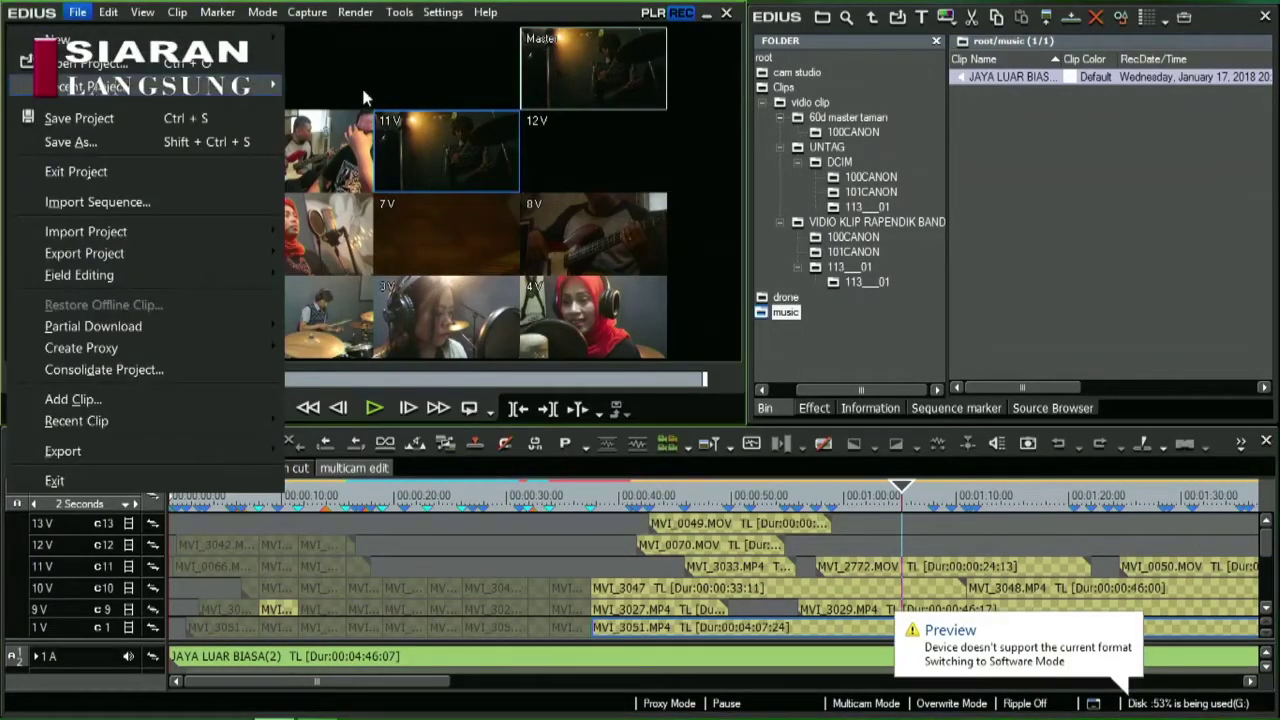
mouse_move(215, 88)
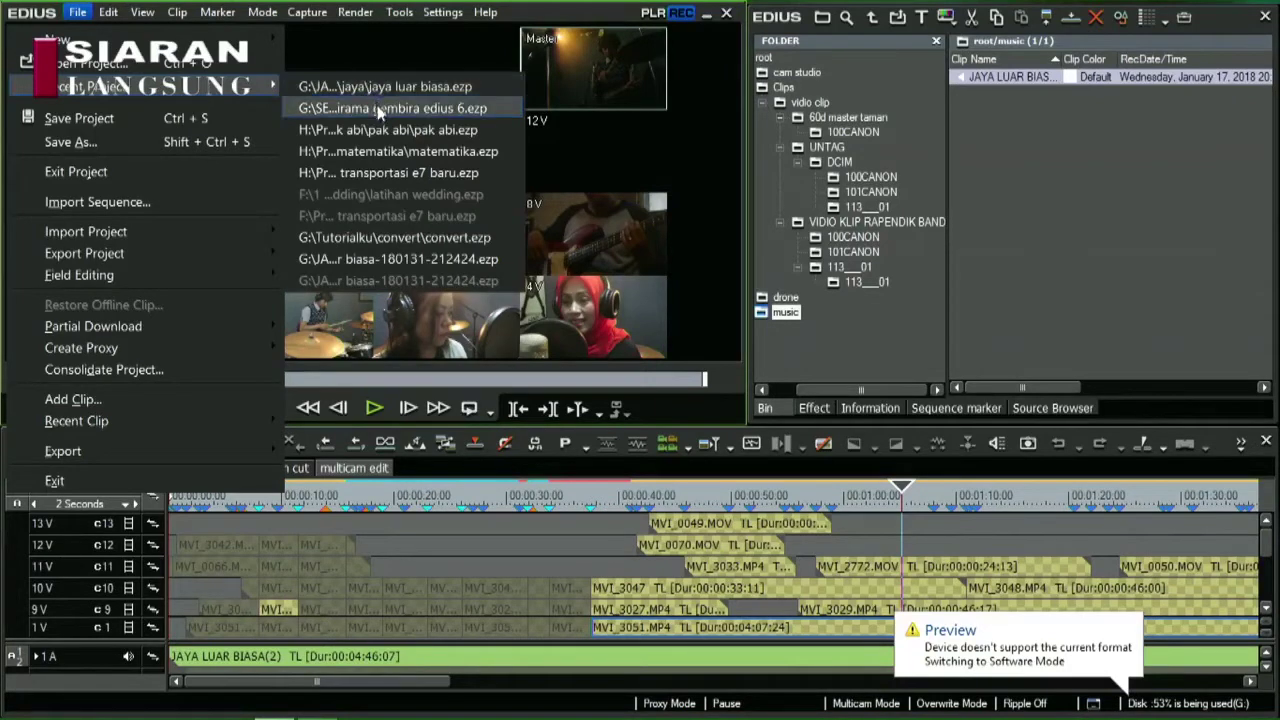
left_click(380, 168)
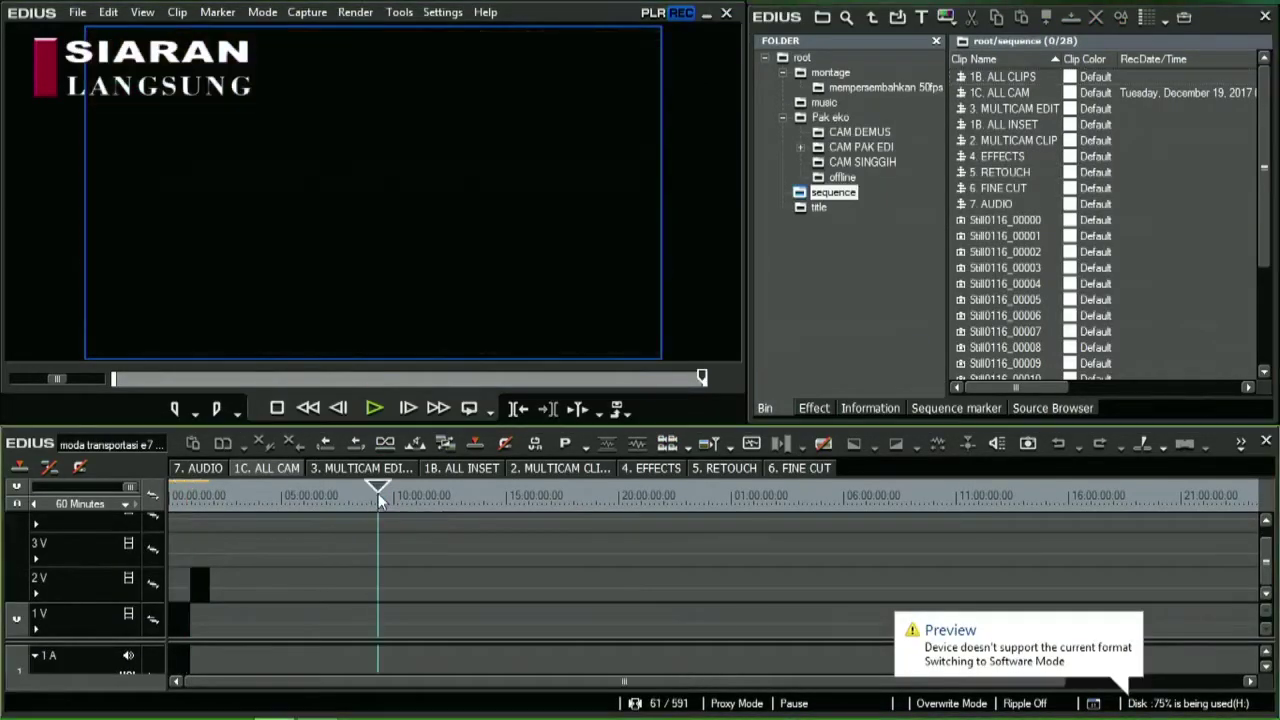
left_click(325, 468)
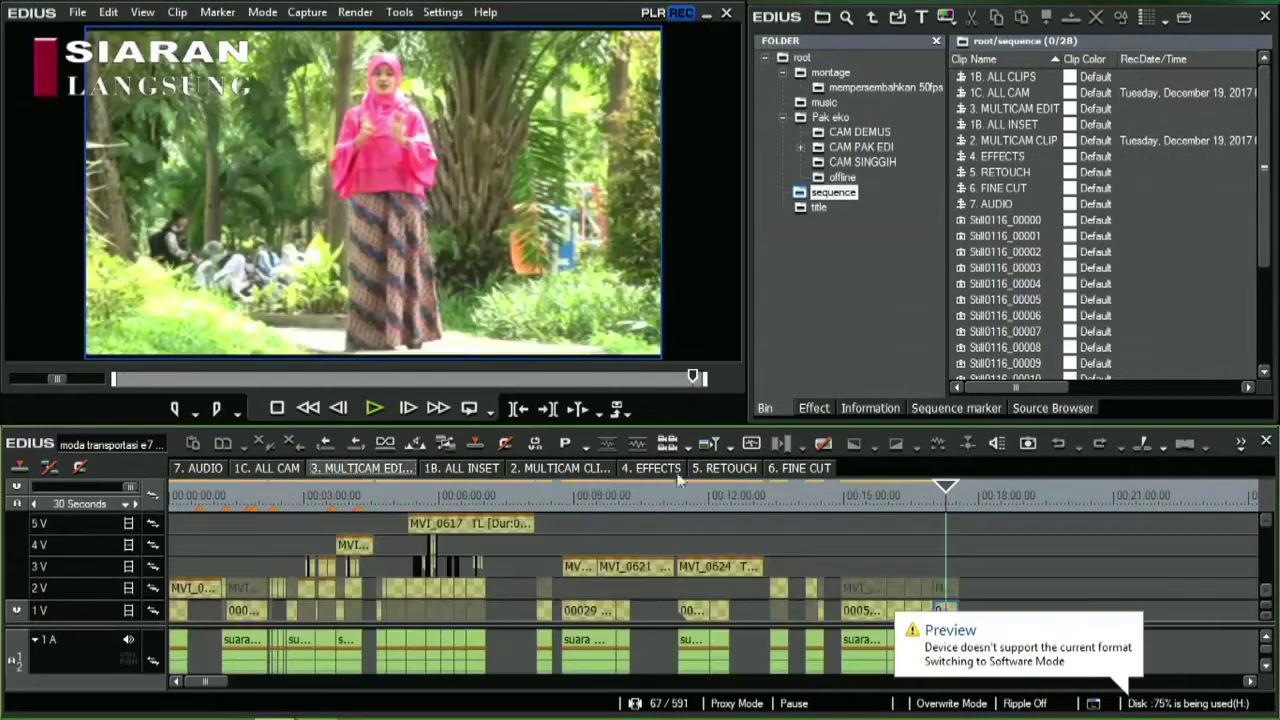
left_click(190, 467)
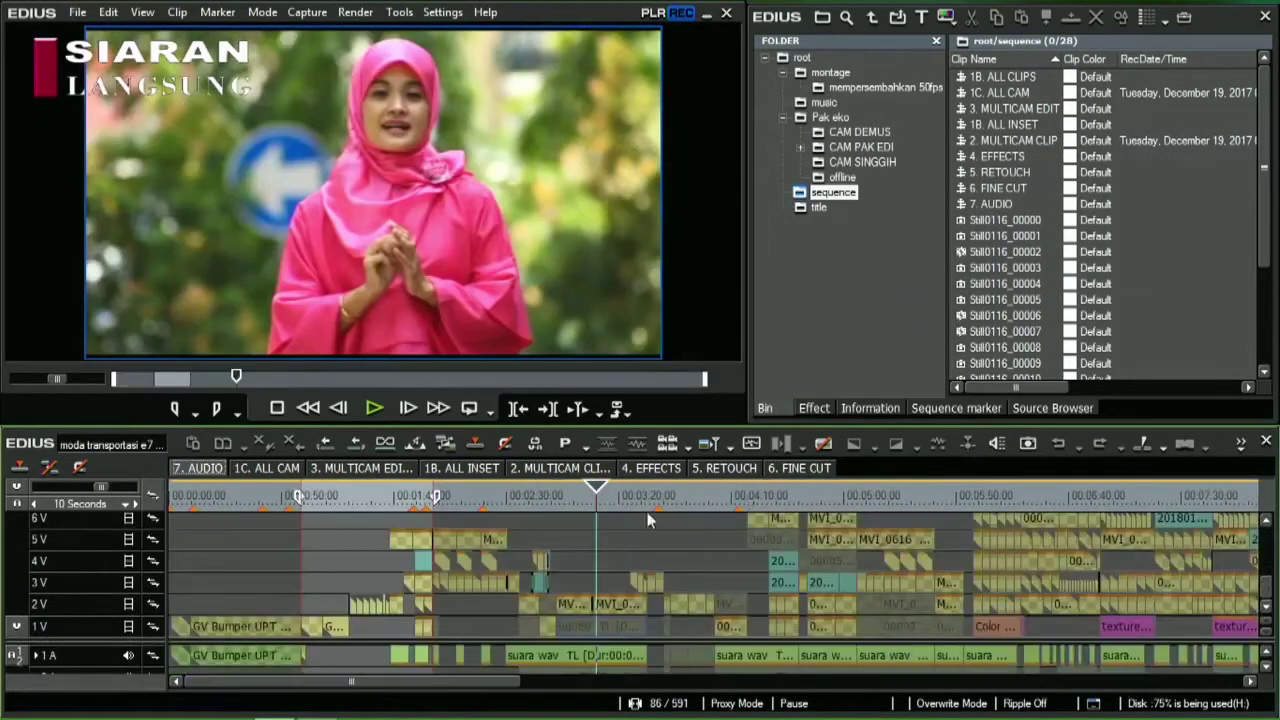
- Look through the 7. AUDIO sequence for the split-screen Transportasi shot, and examine its layered MVI_0539 clips around 00:04:36
scroll(659, 512, "down", 3)
left_click_drag(452, 505, 233, 526)
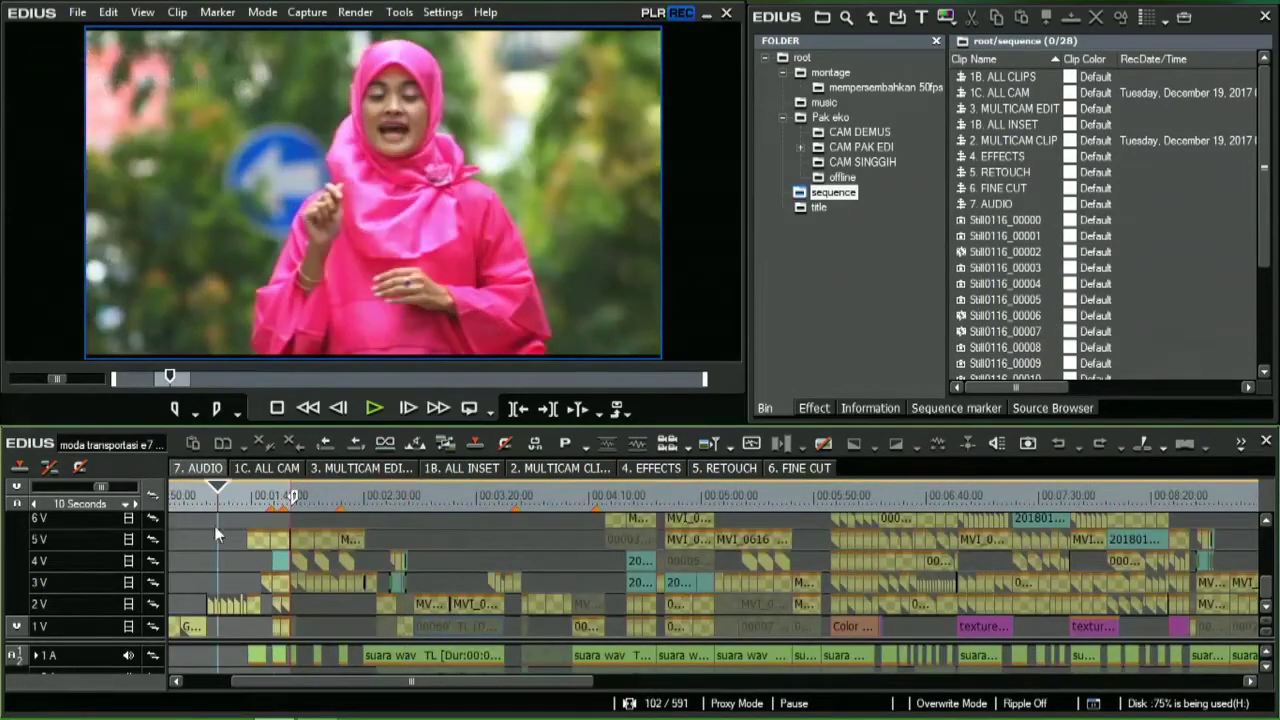
scroll(235, 523, "up", 2)
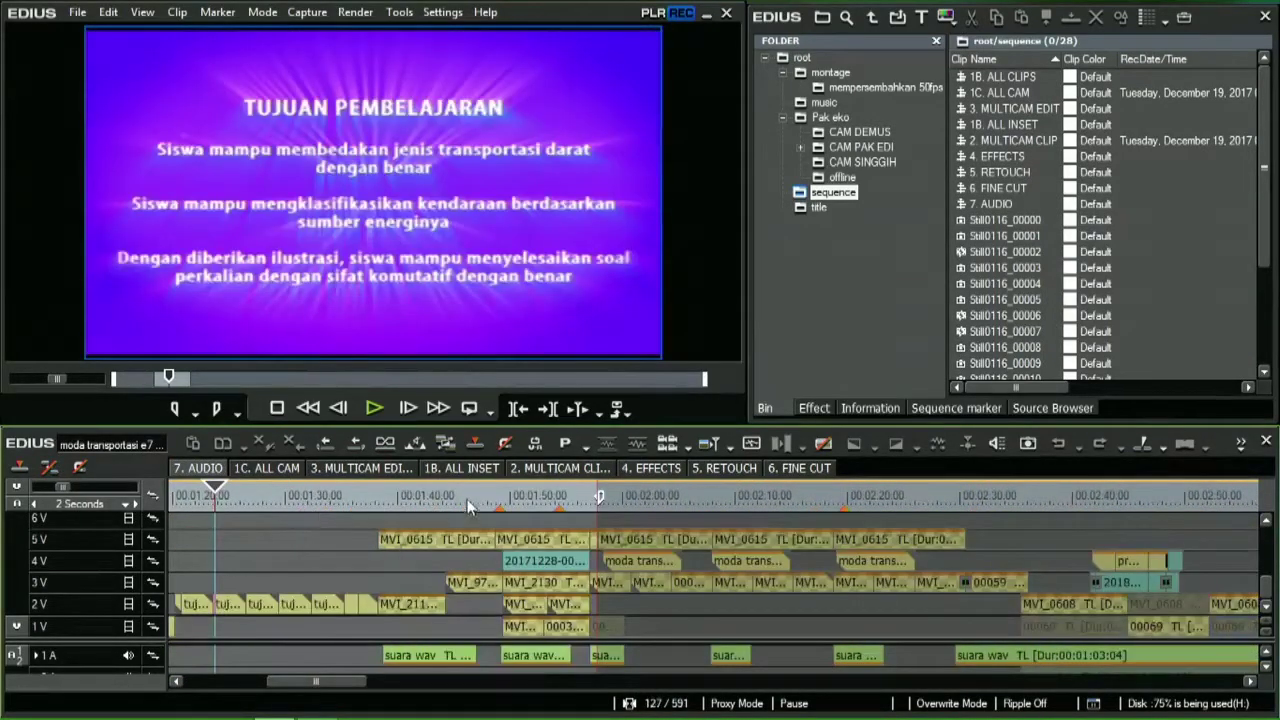
left_click(479, 497)
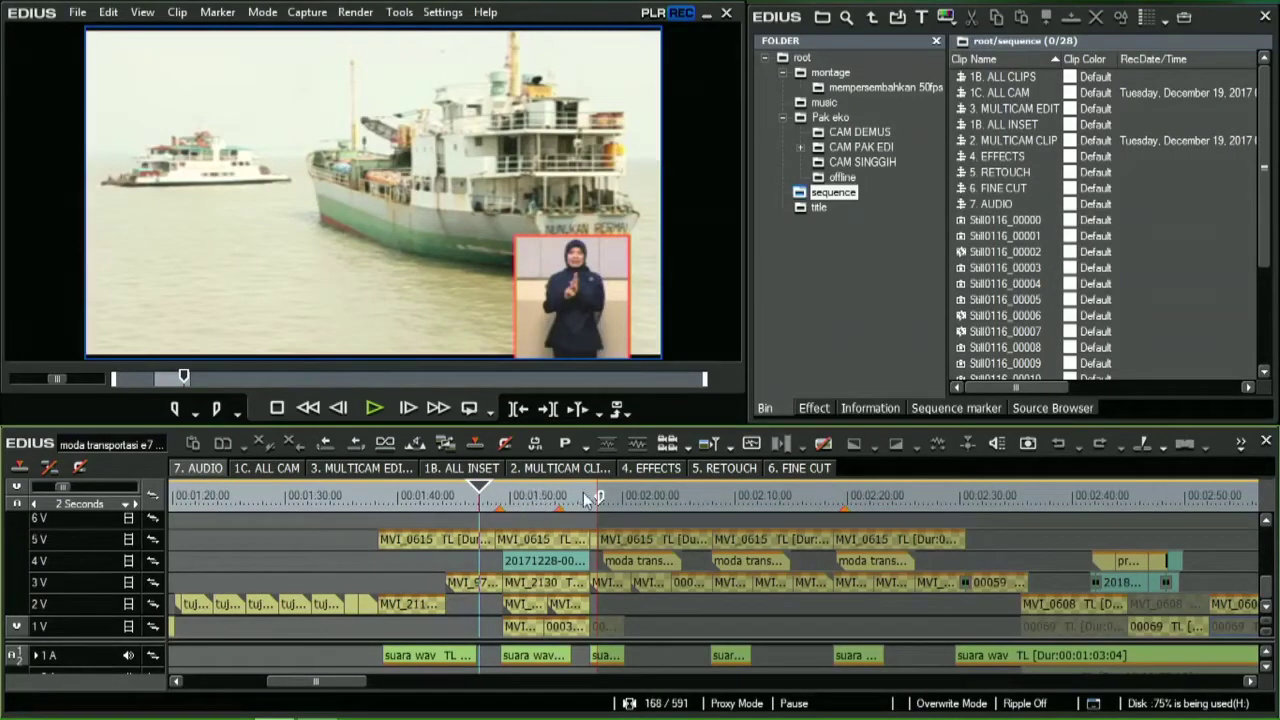
left_click(754, 497)
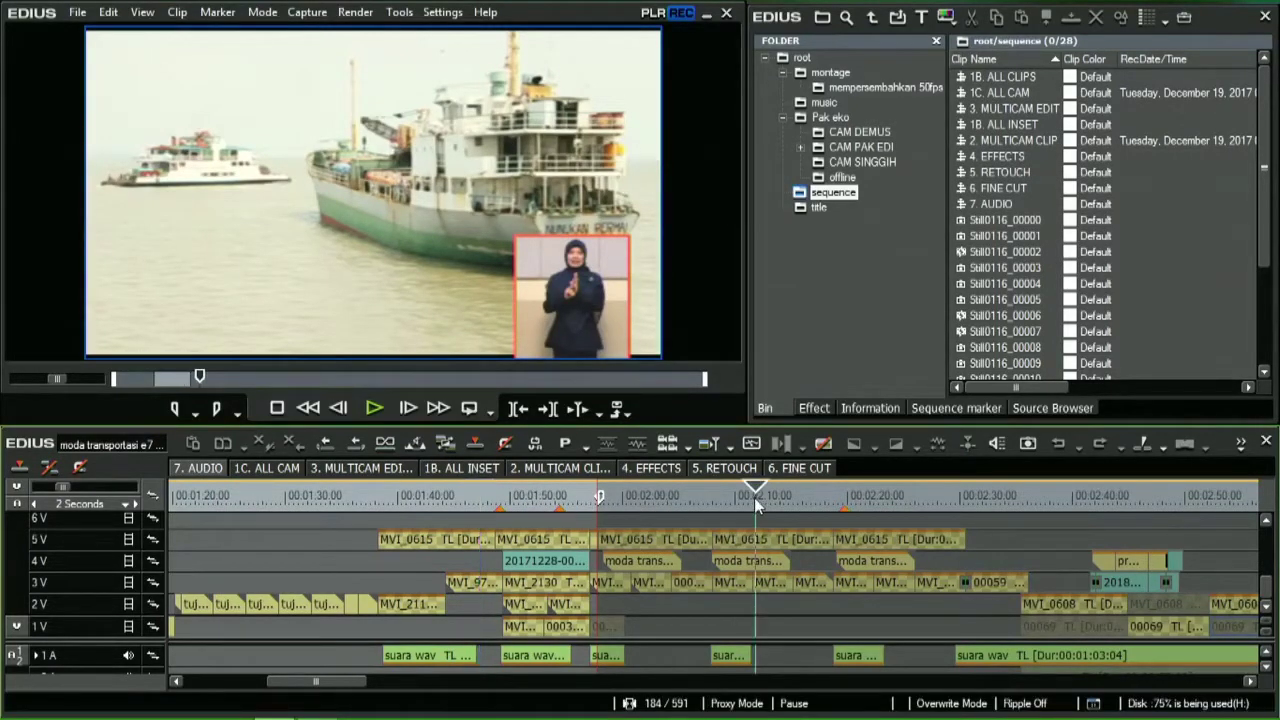
scroll(754, 497, "down", 2)
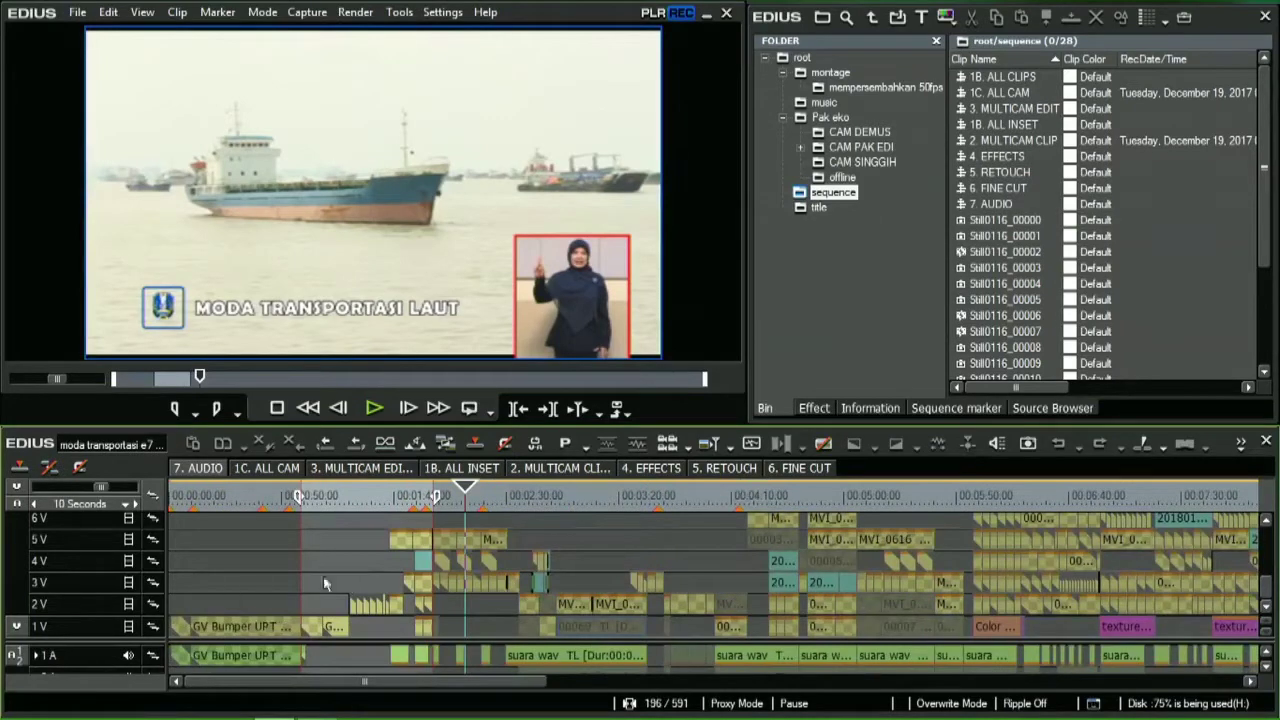
left_click(708, 496)
left_click(791, 492)
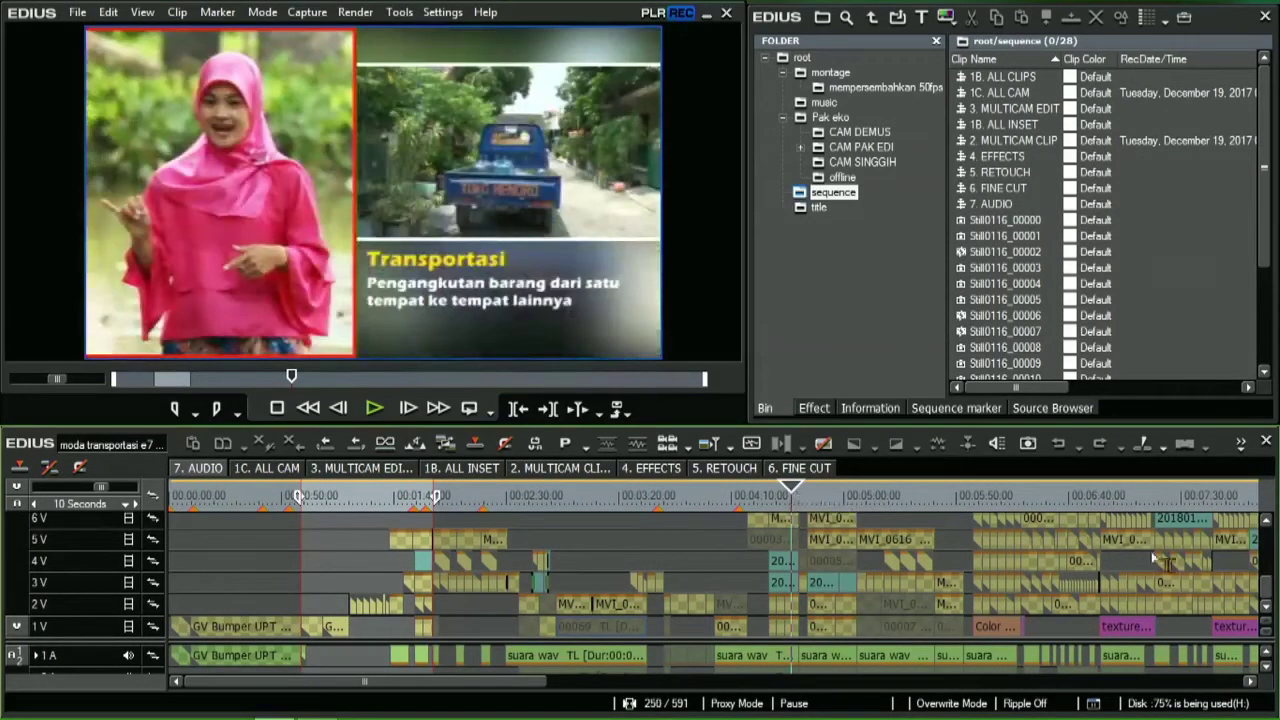
scroll(1268, 590, "up", 2)
scroll(1268, 588, "up", 1)
scroll(789, 507, "up", 3)
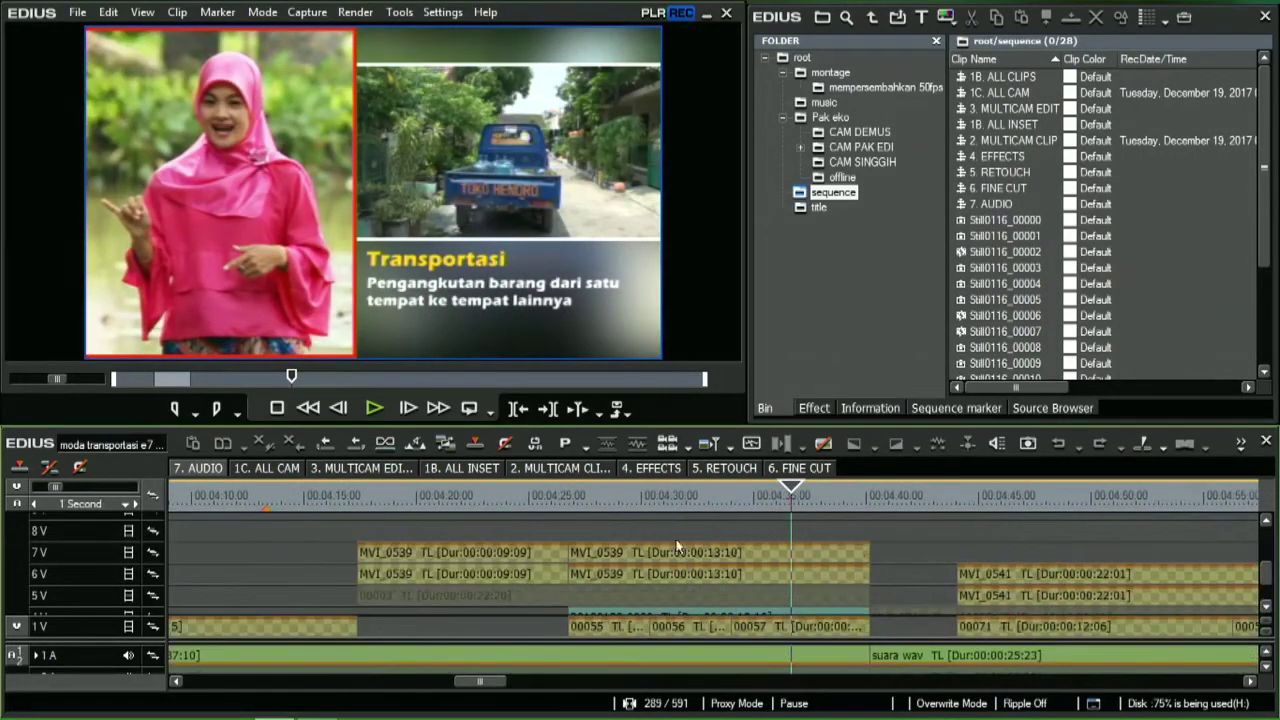
- Hide the video of track 7V to preview the original MVI_0539 clip on track 6V by itself
left_click(685, 580)
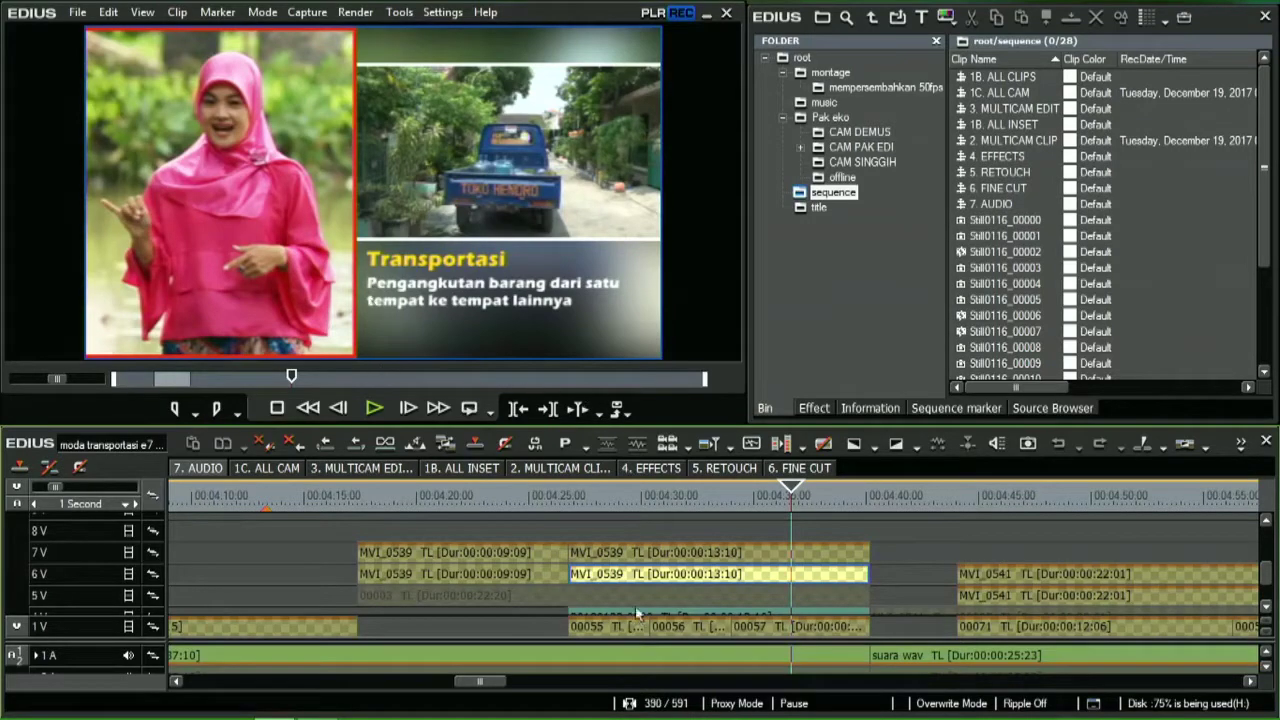
left_click(640, 542)
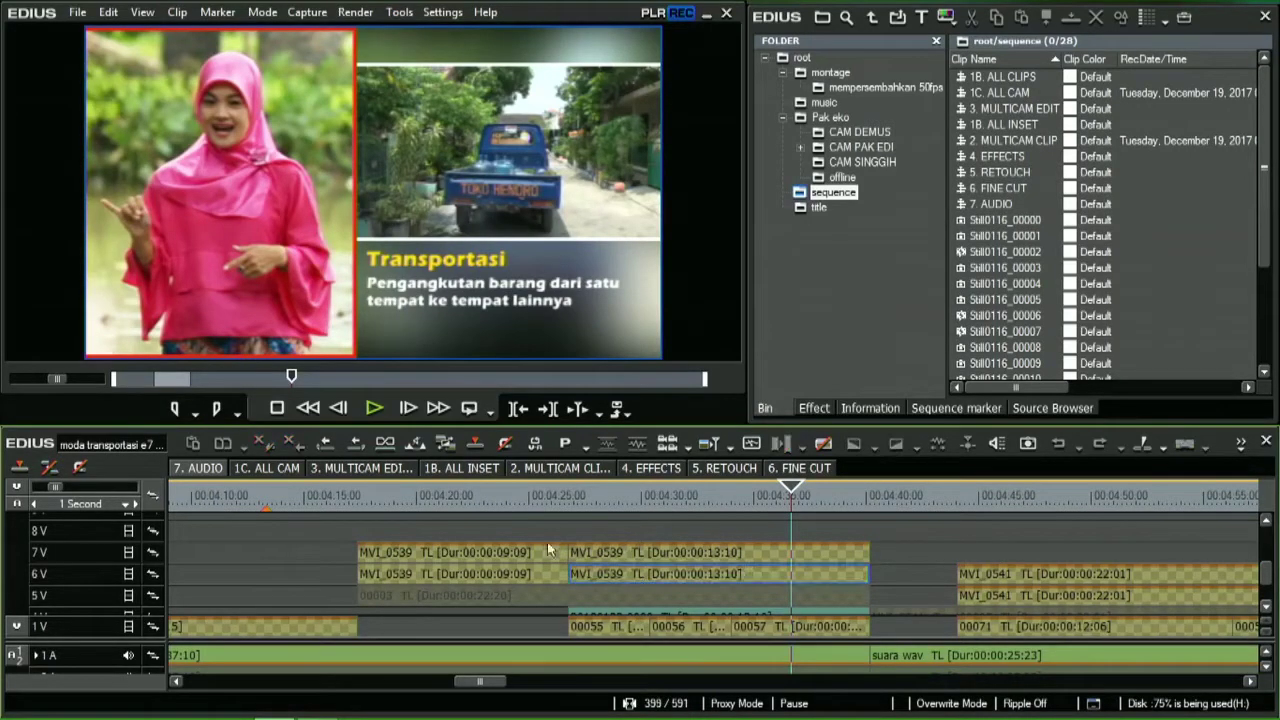
left_click(128, 552)
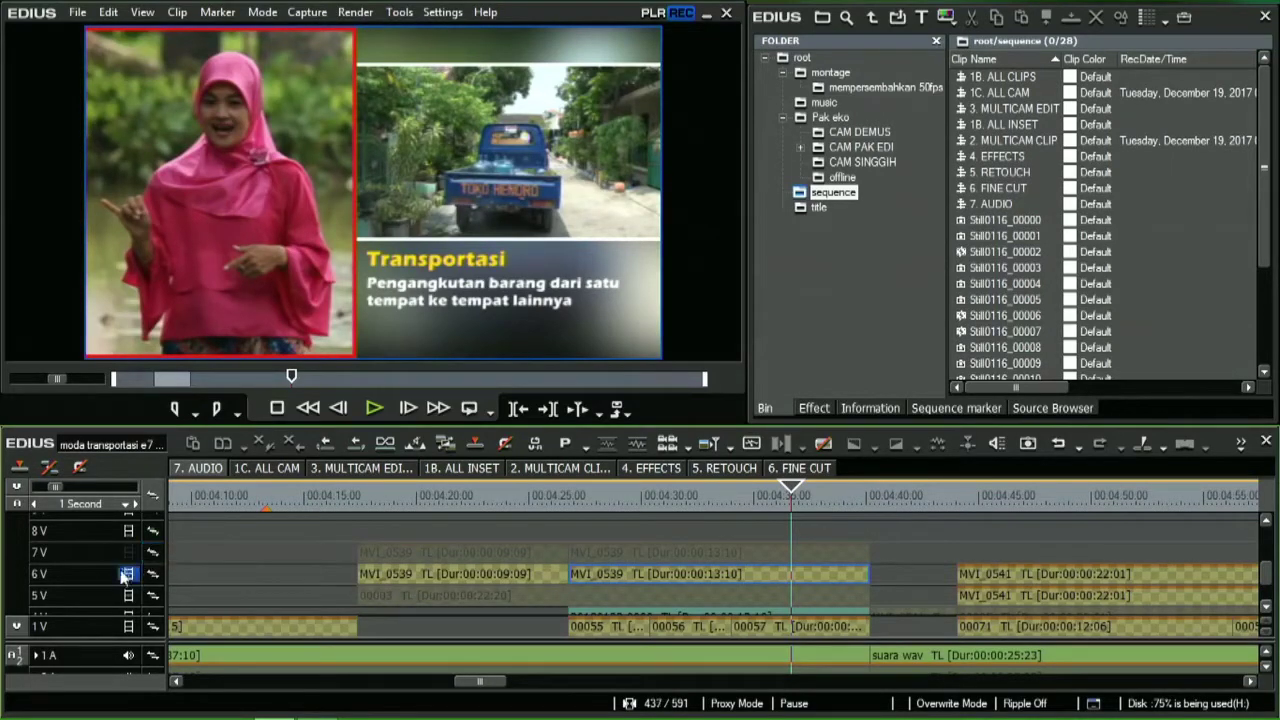
left_click(645, 574)
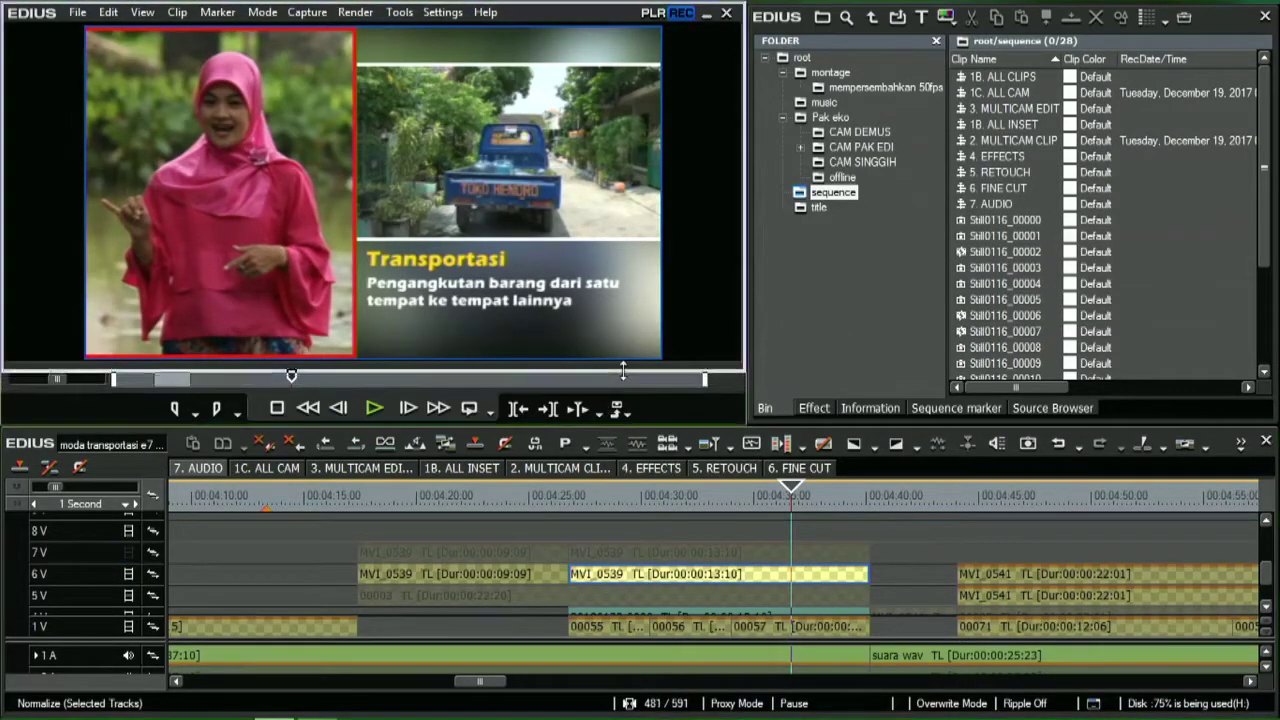
- Enlarge the timeline and its video track area, and increase the height of tracks 5V and 6V
left_click_drag(623, 370, 623, 318)
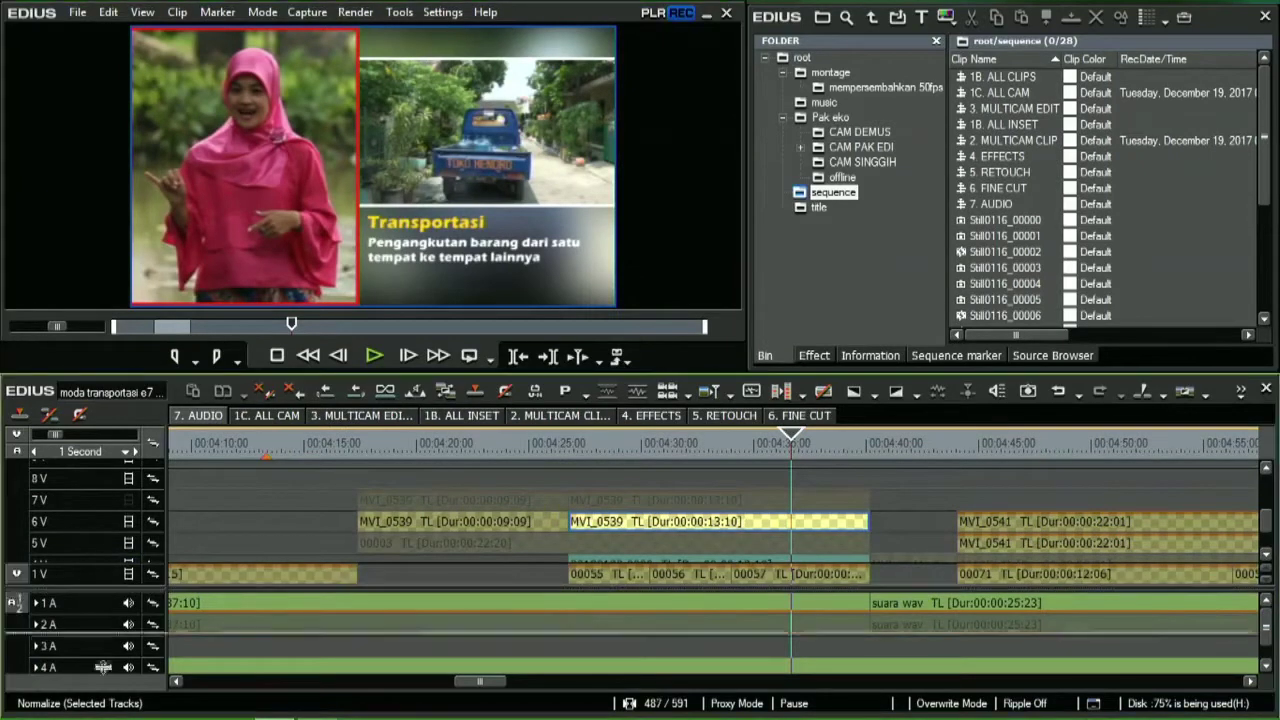
left_click_drag(101, 643, 101, 668)
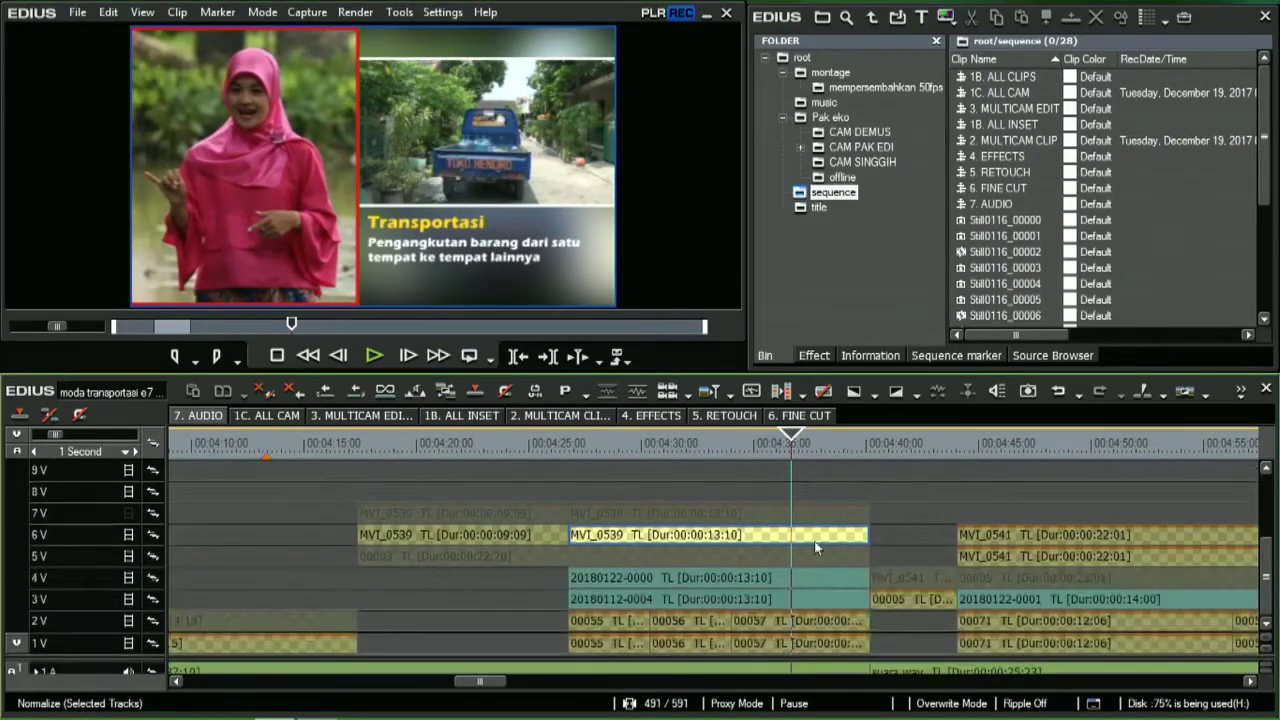
left_click(50, 557)
left_click(78, 537, "ctrl")
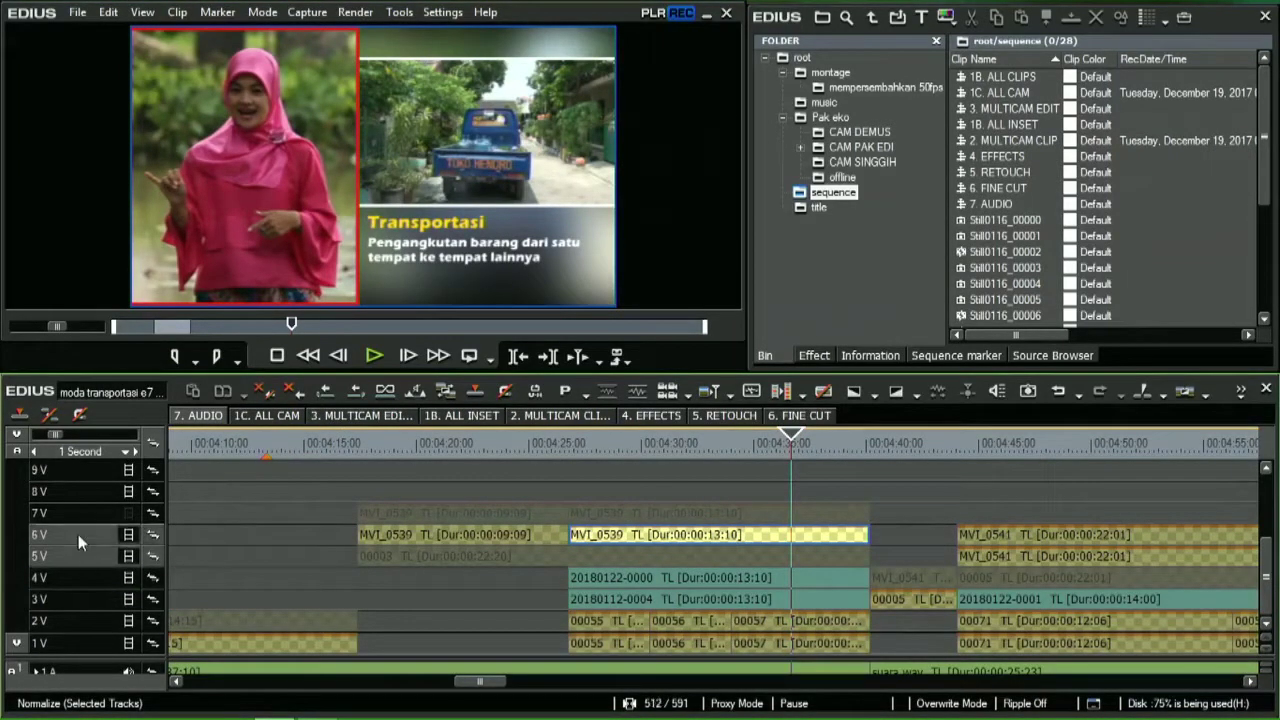
key("alt+Down")
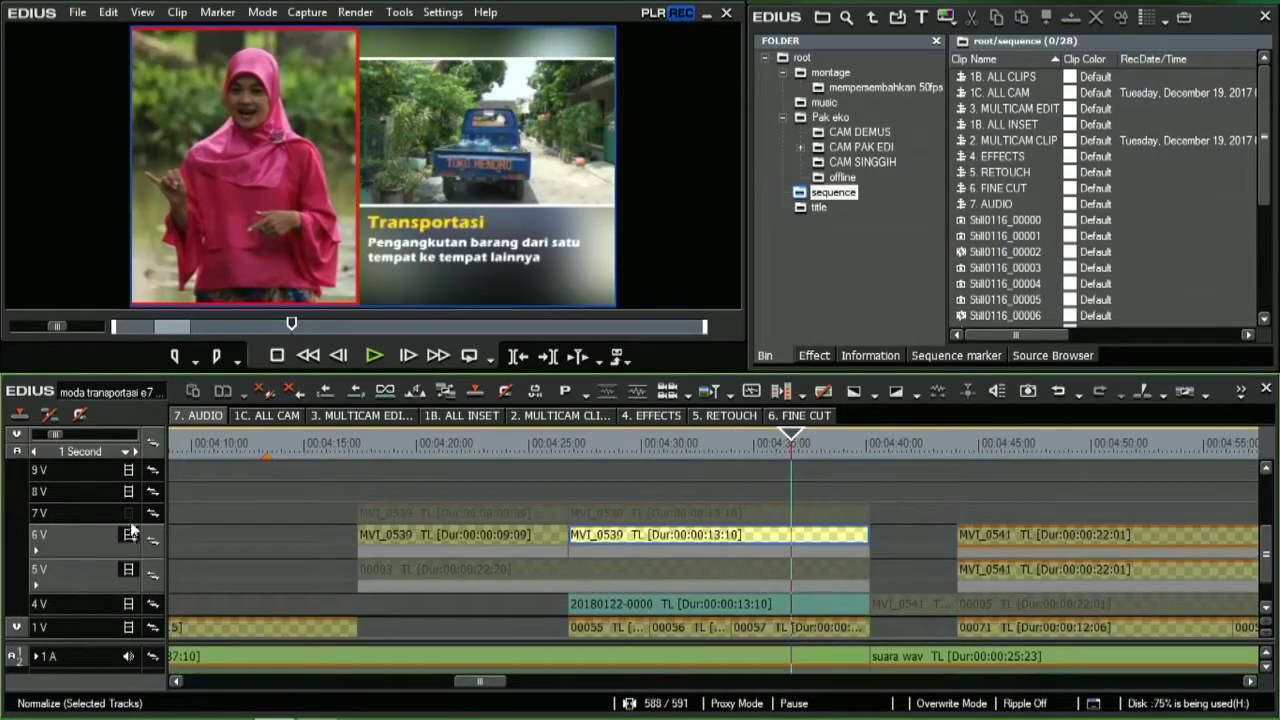
left_click(719, 481)
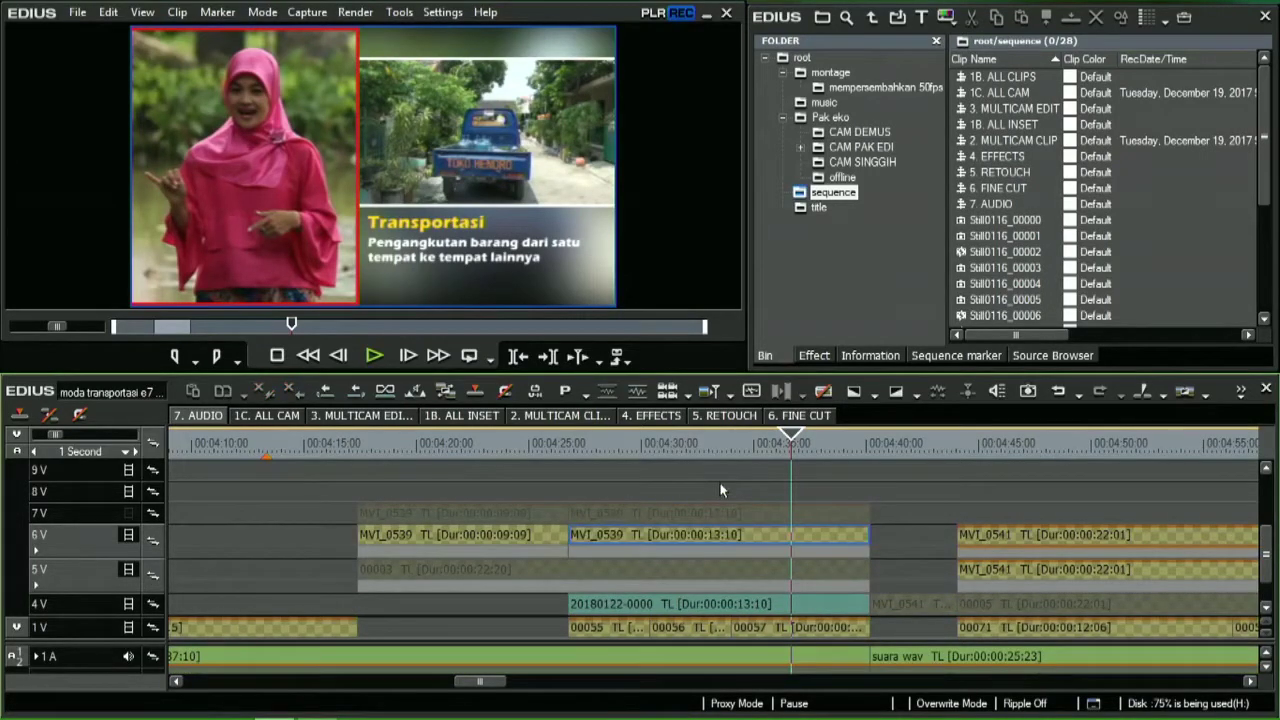
- Make track 7V taller and 5V shorter, and turn the video of track 7V back on
left_click(69, 518)
key("alt+Down")
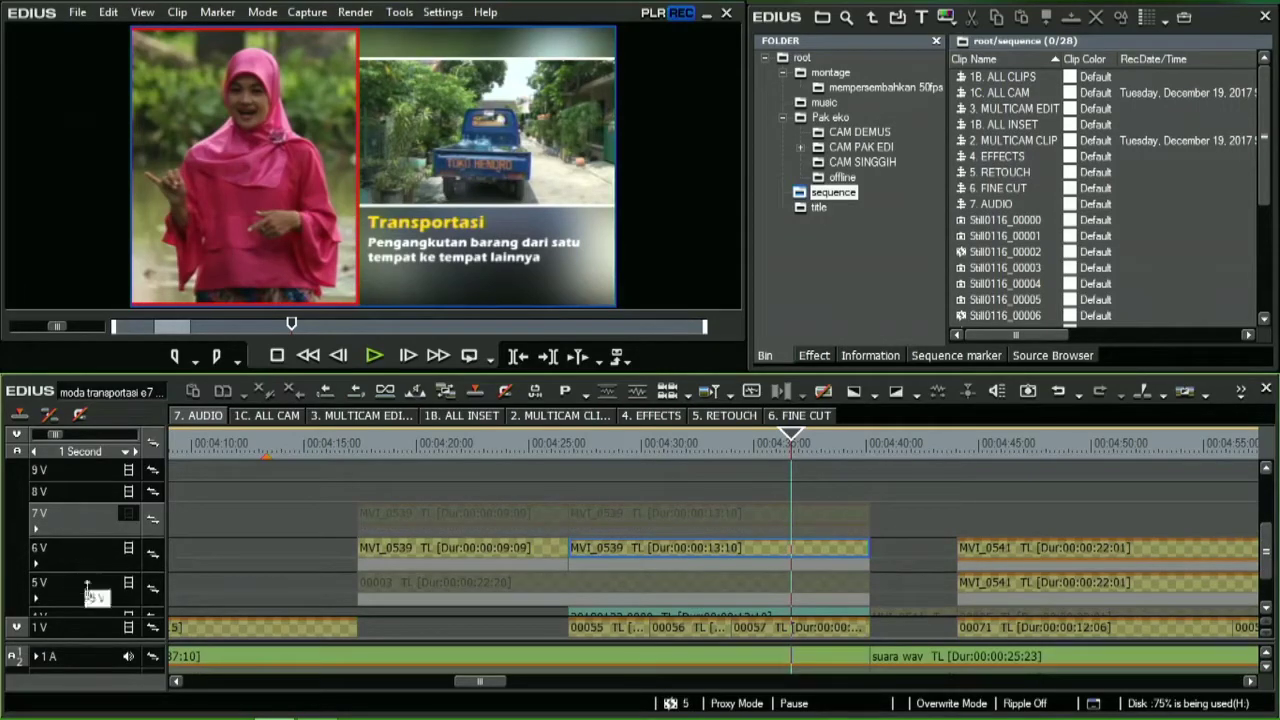
left_click_drag(79, 573, 92, 590)
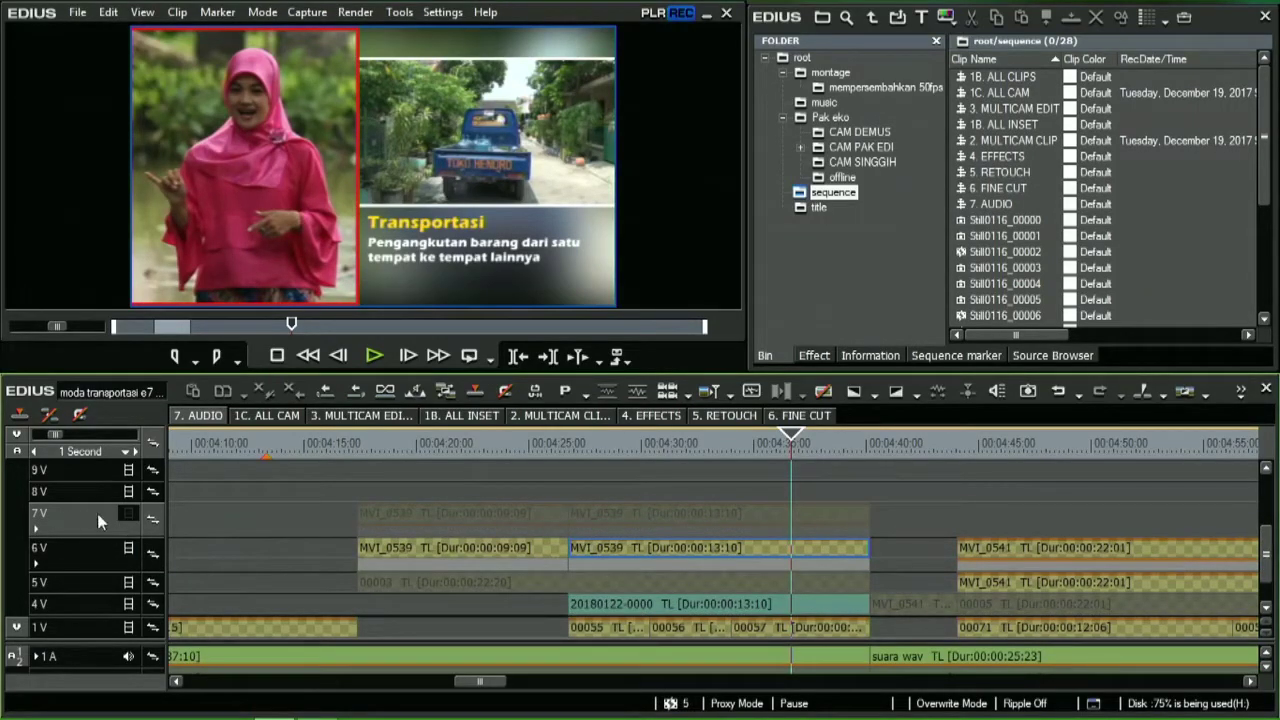
left_click(128, 513)
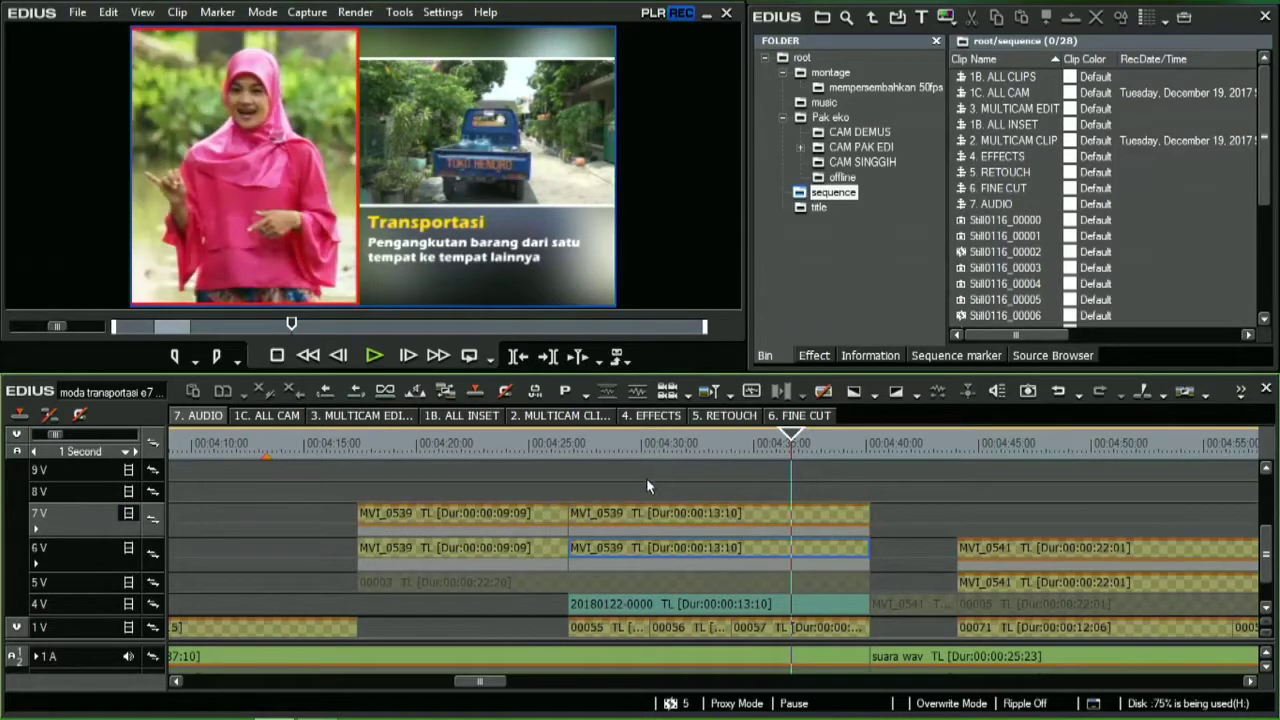
- Copy the MVI_0539 clip at 00:04:36 from track 6V onto track 8V, and delete the copy
scroll(646, 478, "up", 2)
scroll(468, 528, "down", 1)
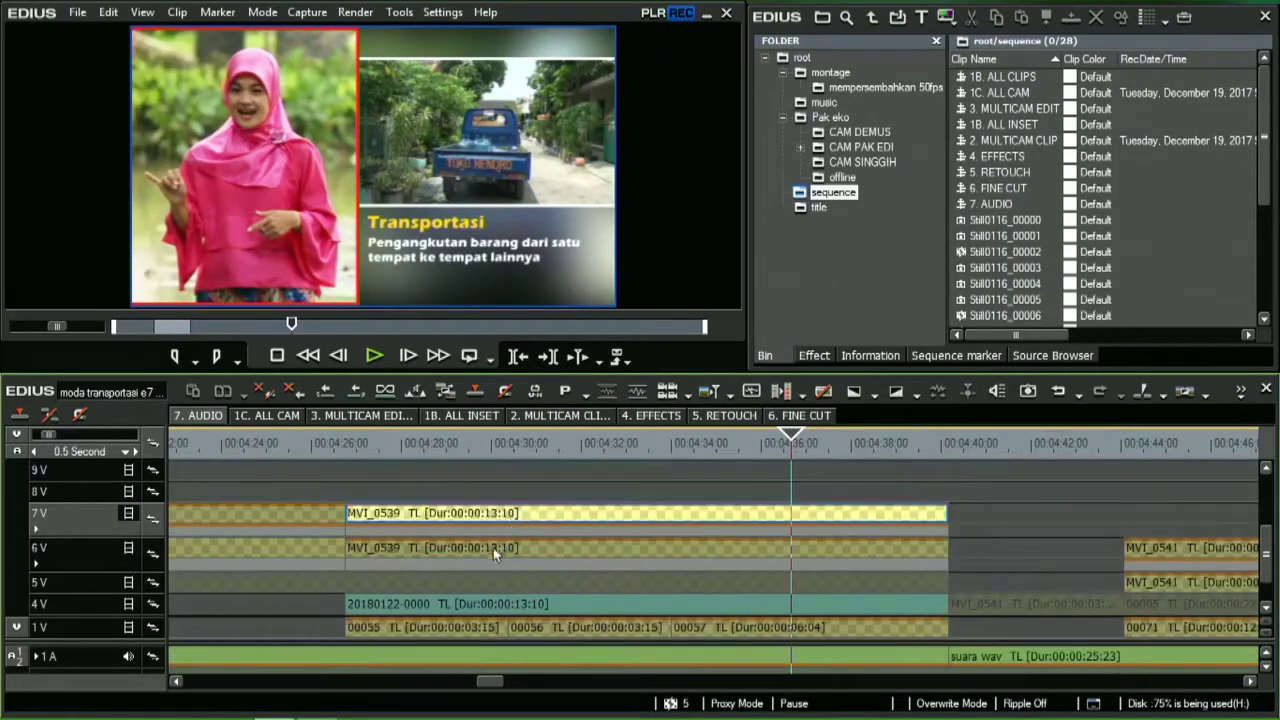
scroll(500, 556, "down", 2)
left_click(621, 552)
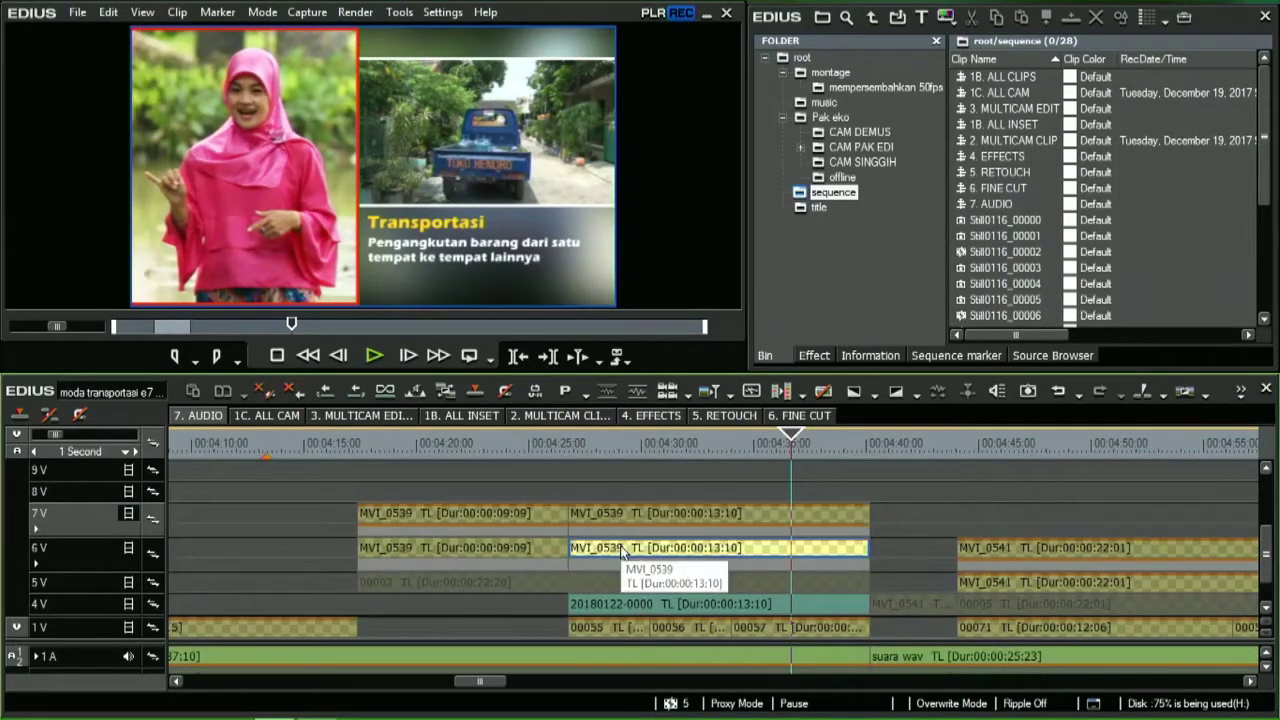
scroll(620, 548, "up", 1)
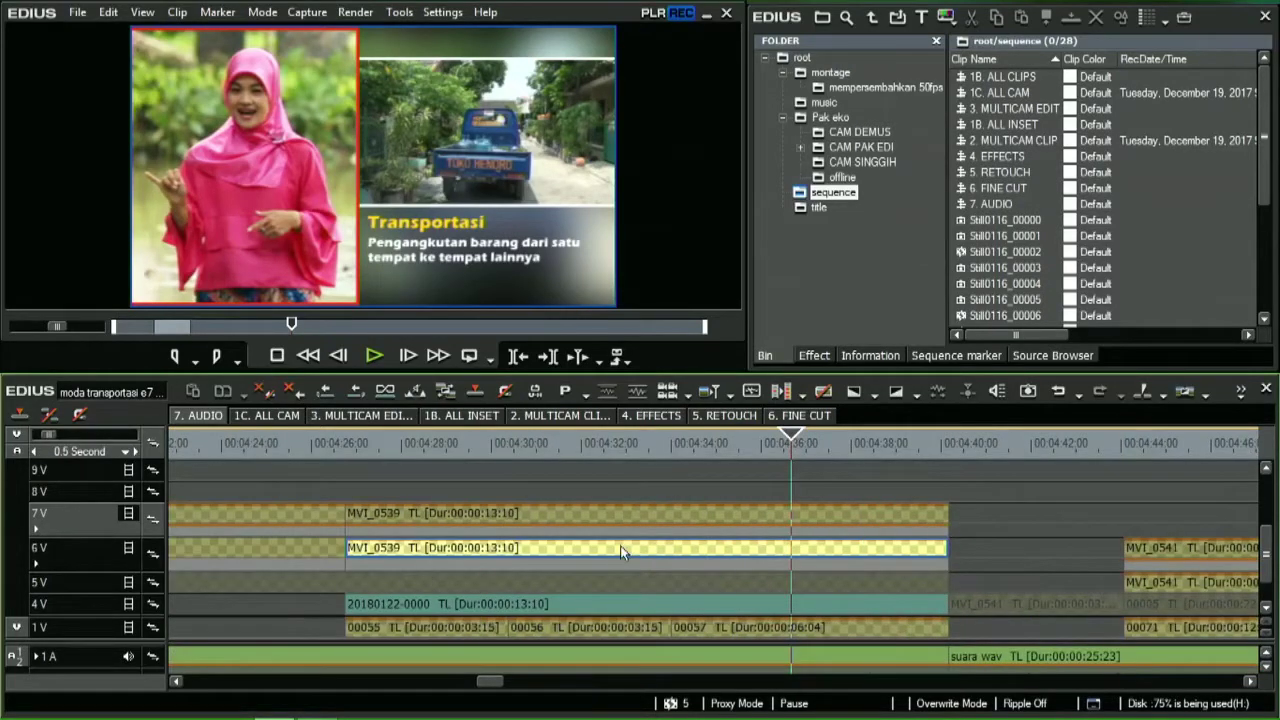
left_click_drag(620, 550, 620, 505)
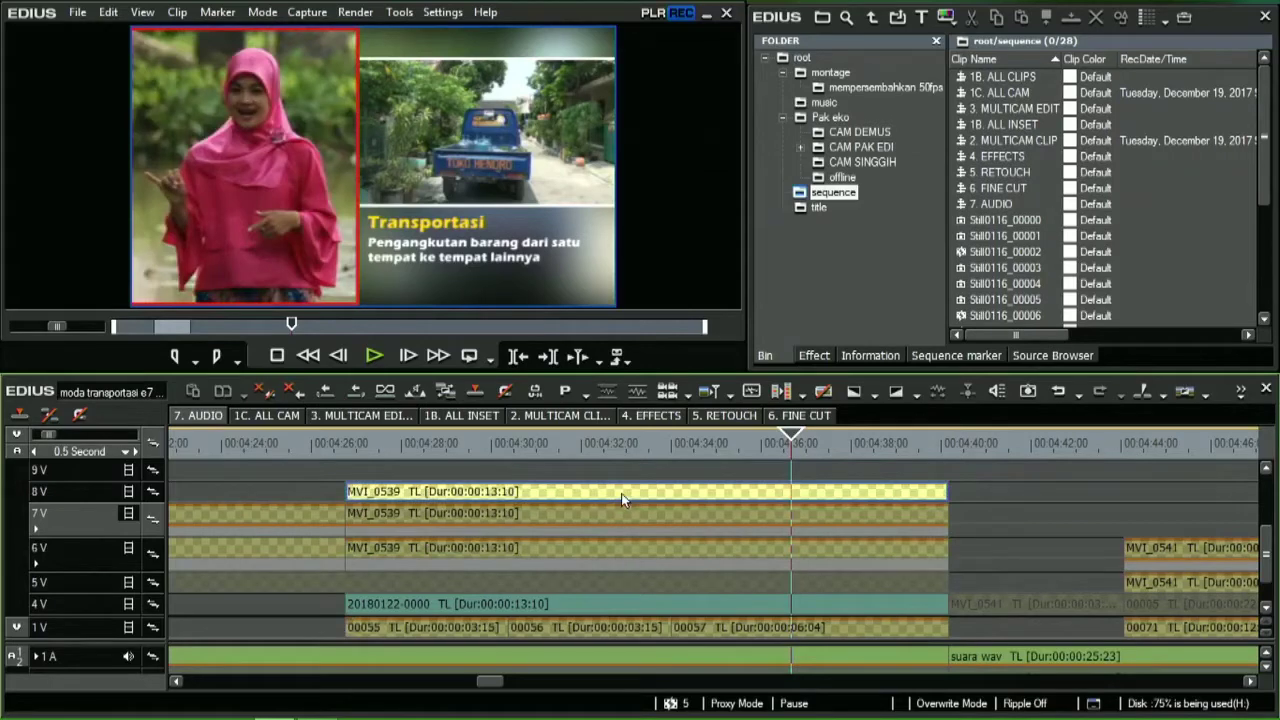
key("Delete")
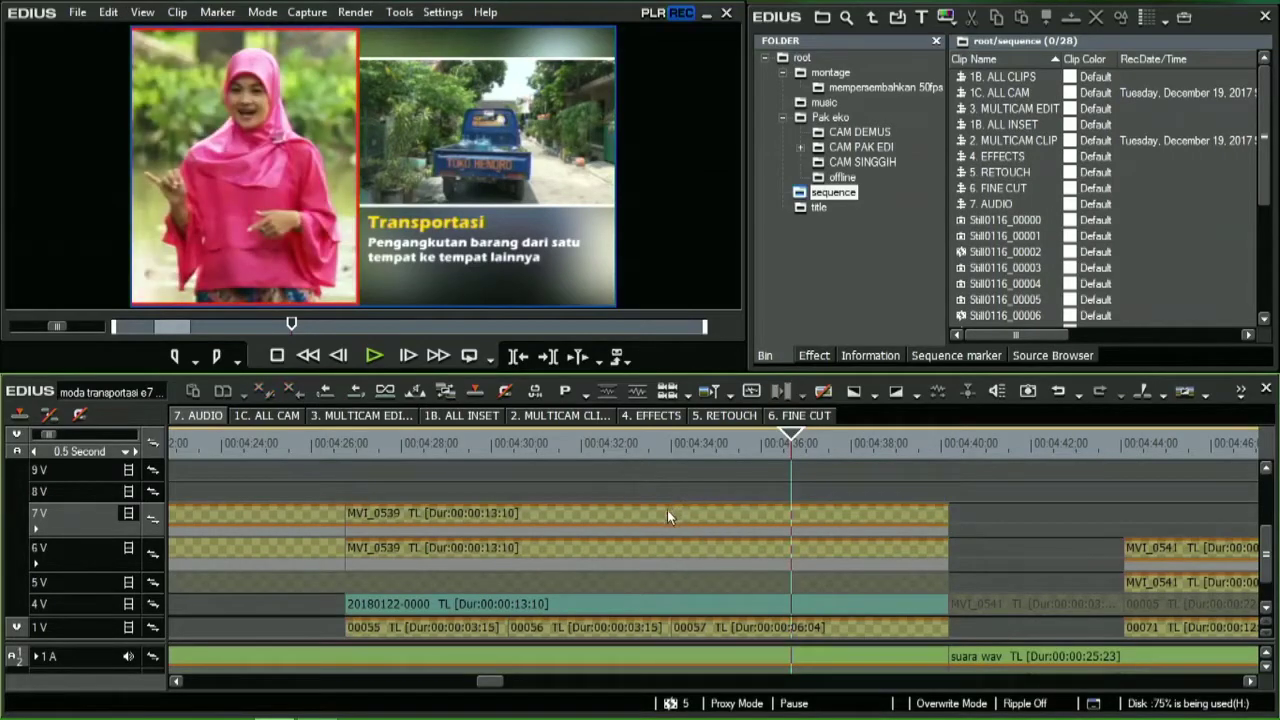
- Delete the MVI_0539 clip under the playhead on track 7V, and undo the deletion
left_click(667, 511)
key("Delete")
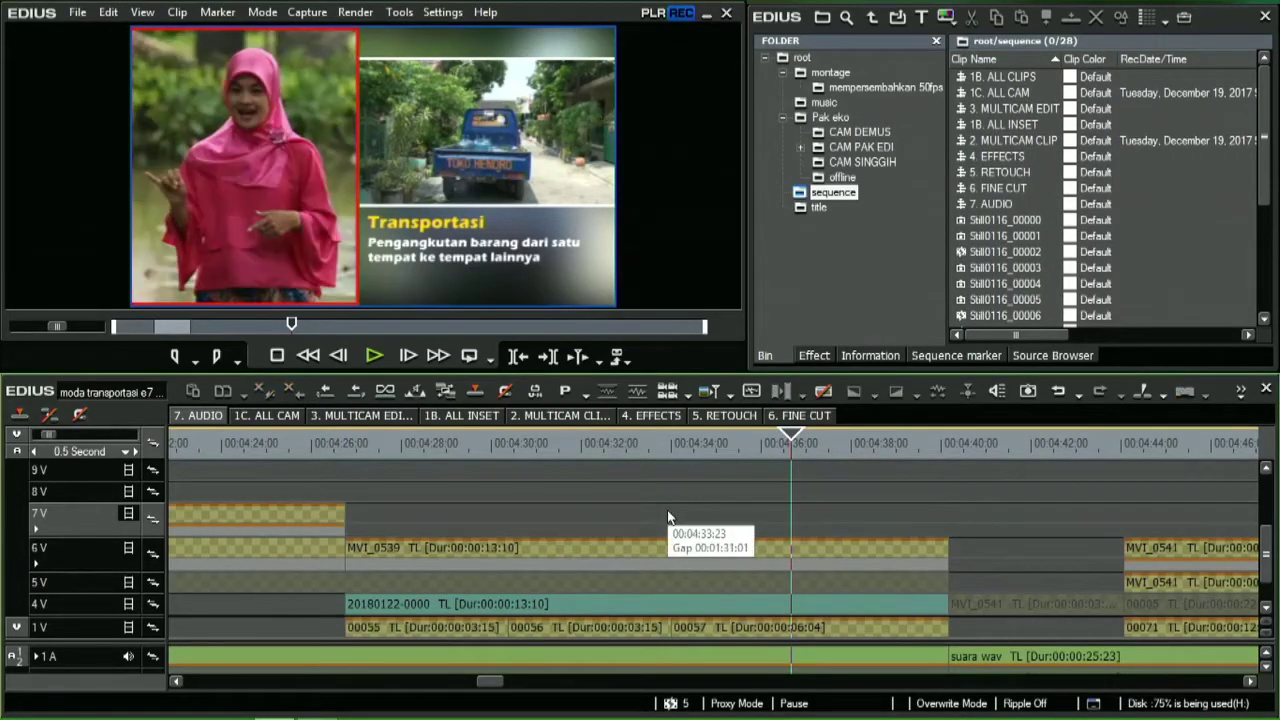
key("ctrl+z")
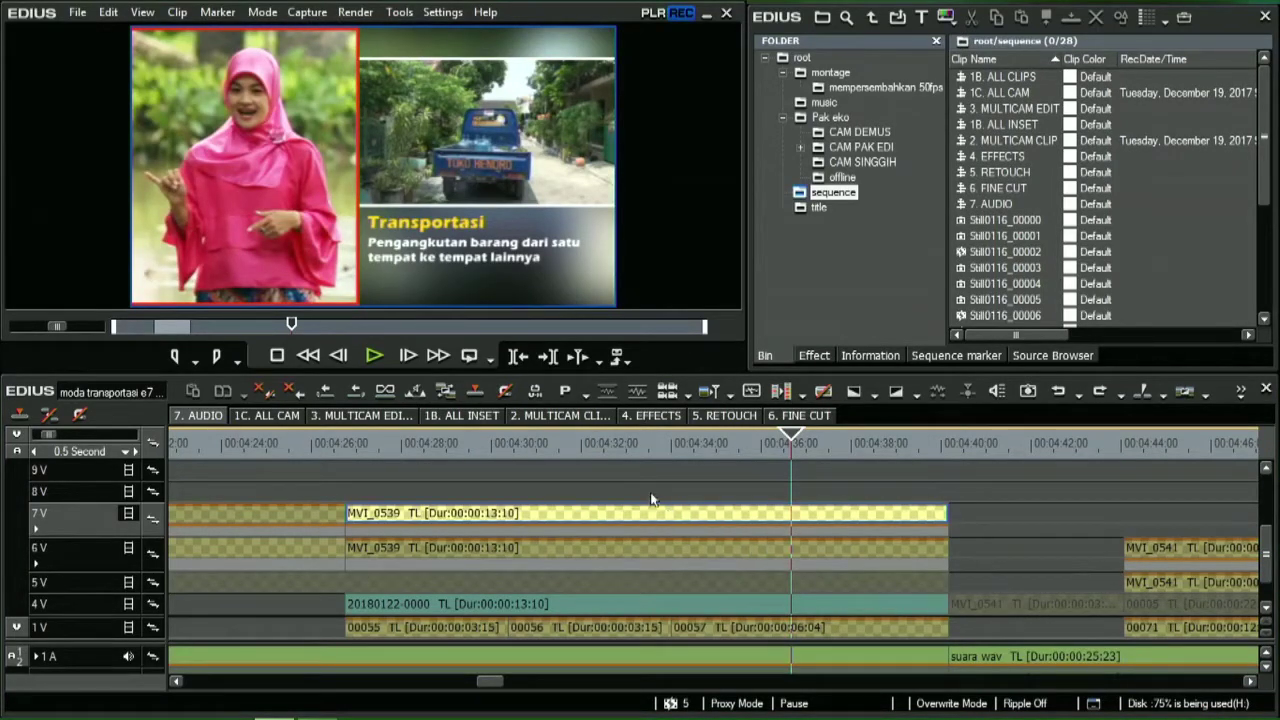
- Move the playhead to about 00:04:32 and locate the Screen effect among the Blend keyers
left_click(632, 432)
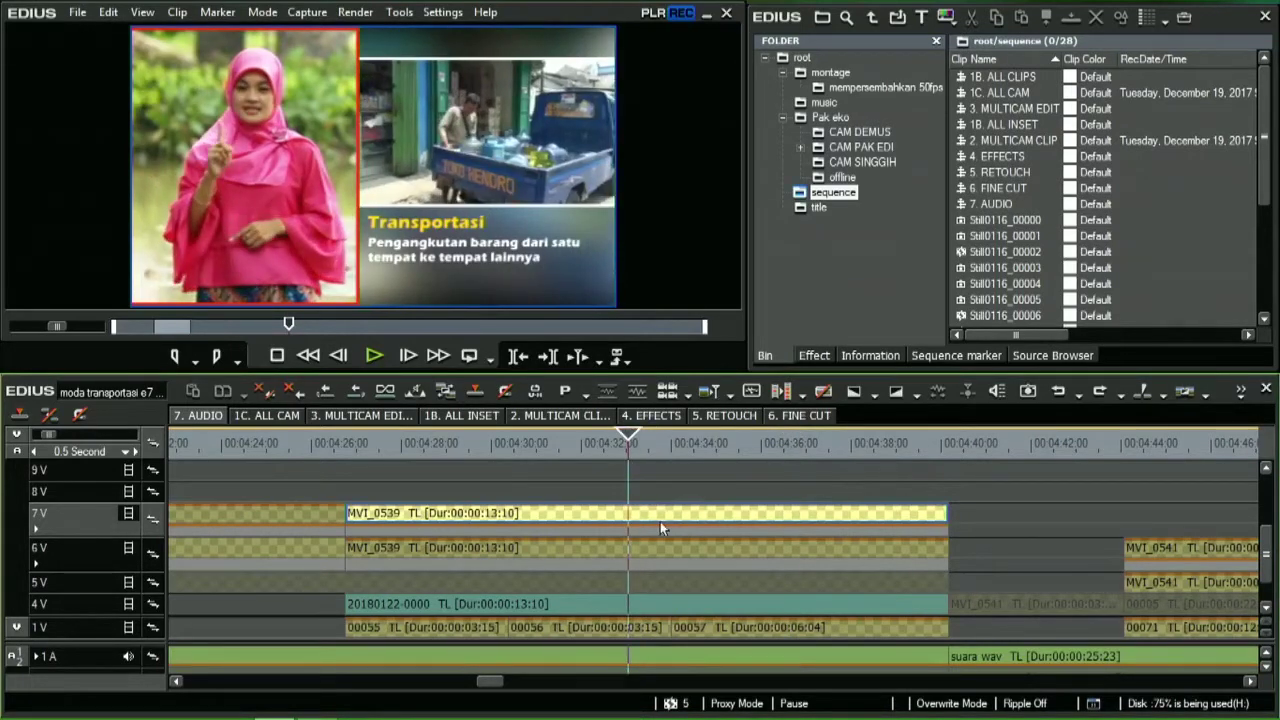
left_click(813, 356)
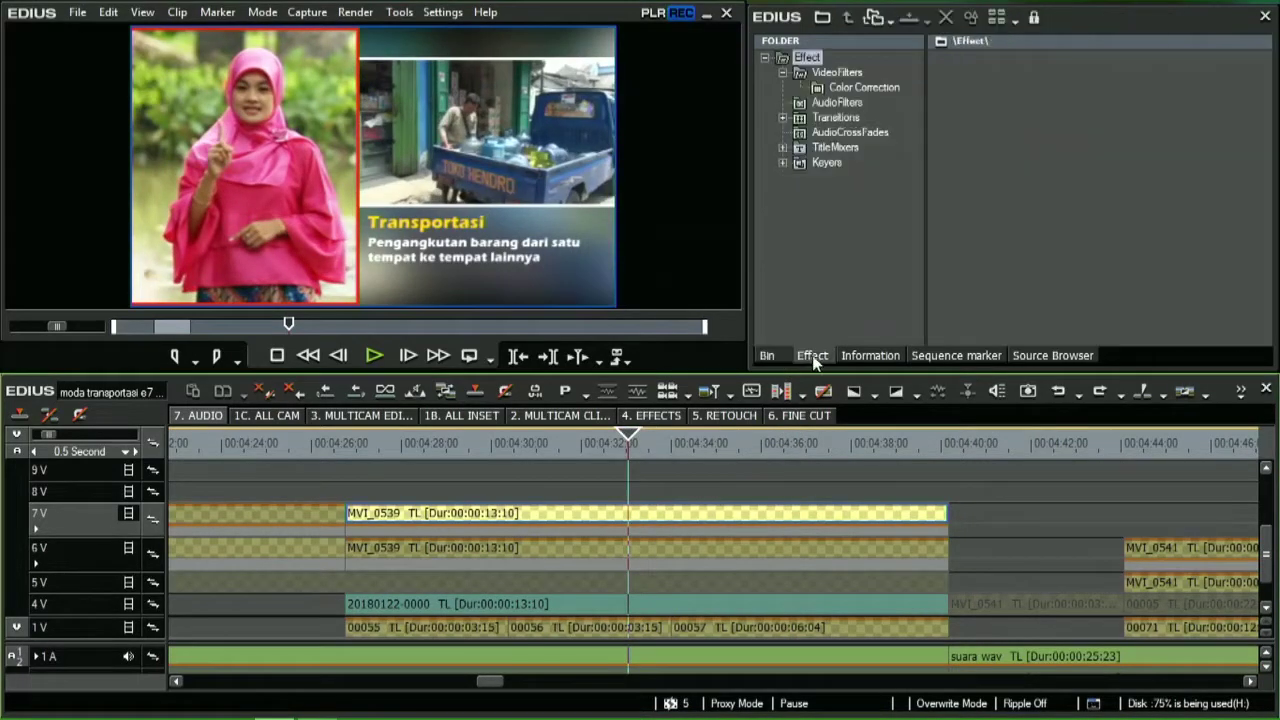
left_click(783, 163)
left_click(834, 178)
left_click(1068, 188)
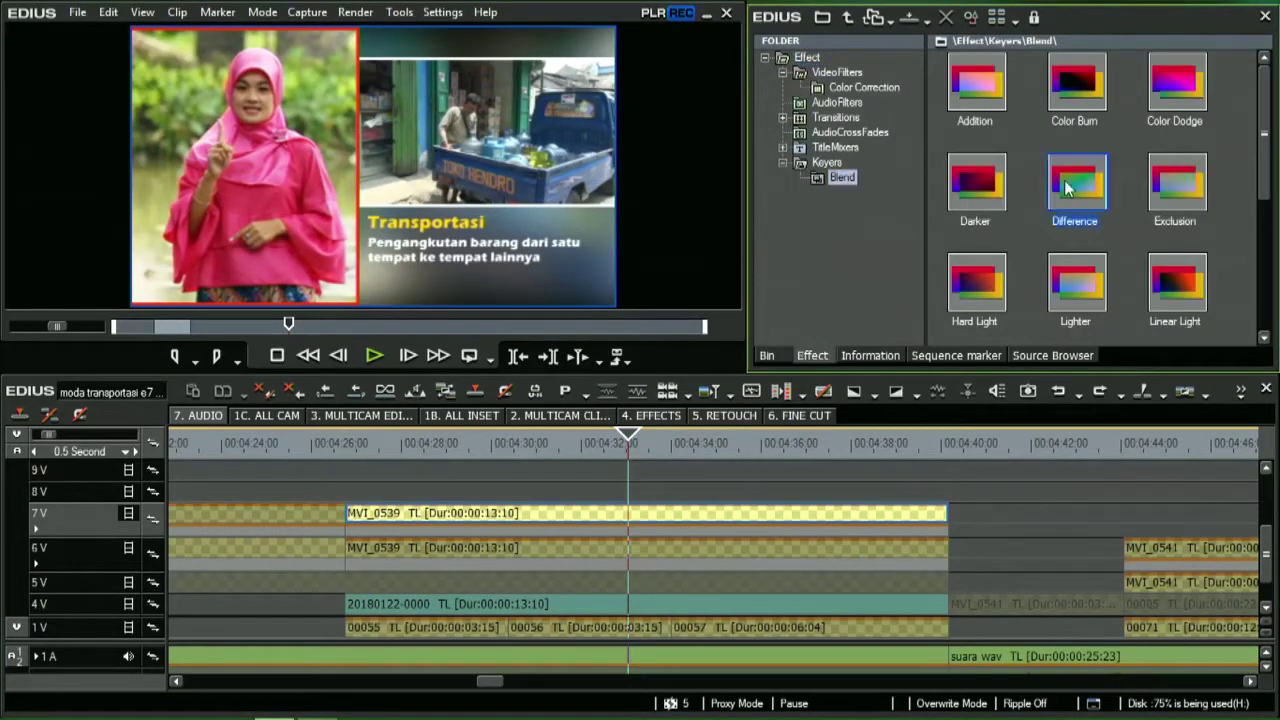
scroll(1068, 188, "down", 1)
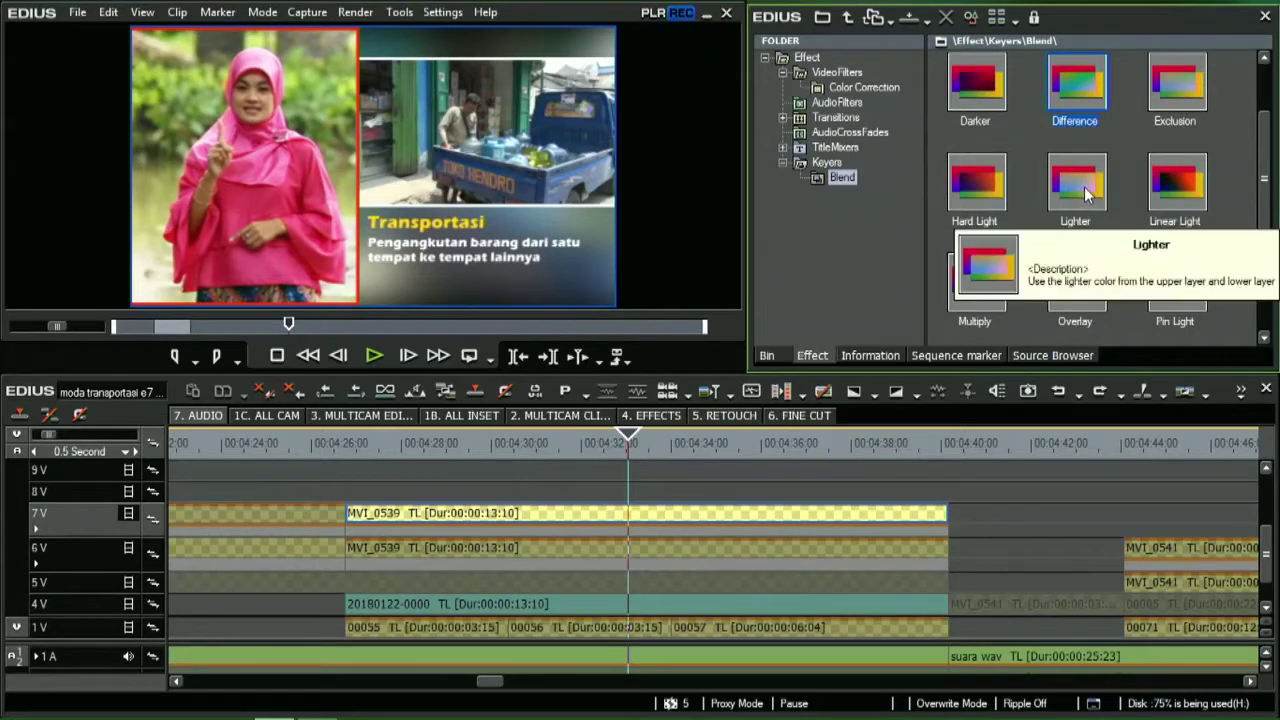
left_click(1106, 298)
scroll(1106, 300, "down", 2)
left_click(980, 214)
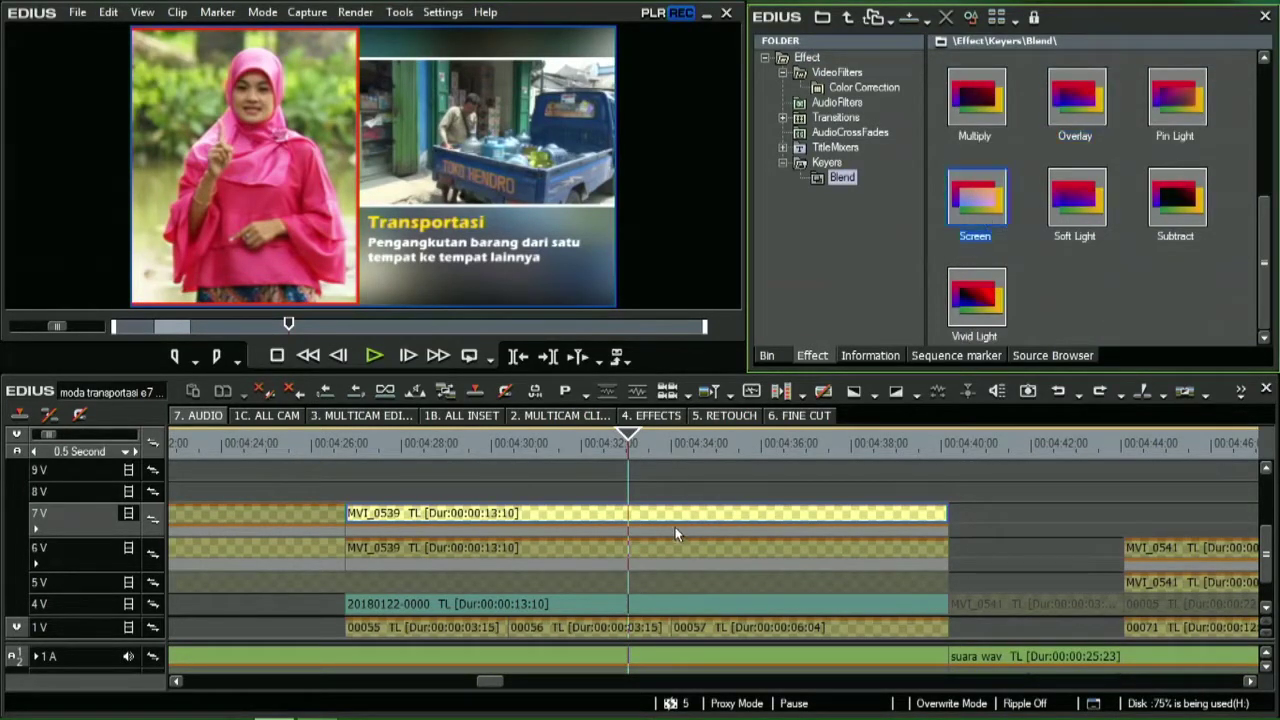
- Show the keyer of the MVI_0539 clip on track 7V and switch Screen off and on to compare its effect
left_click(677, 530)
left_click(897, 358)
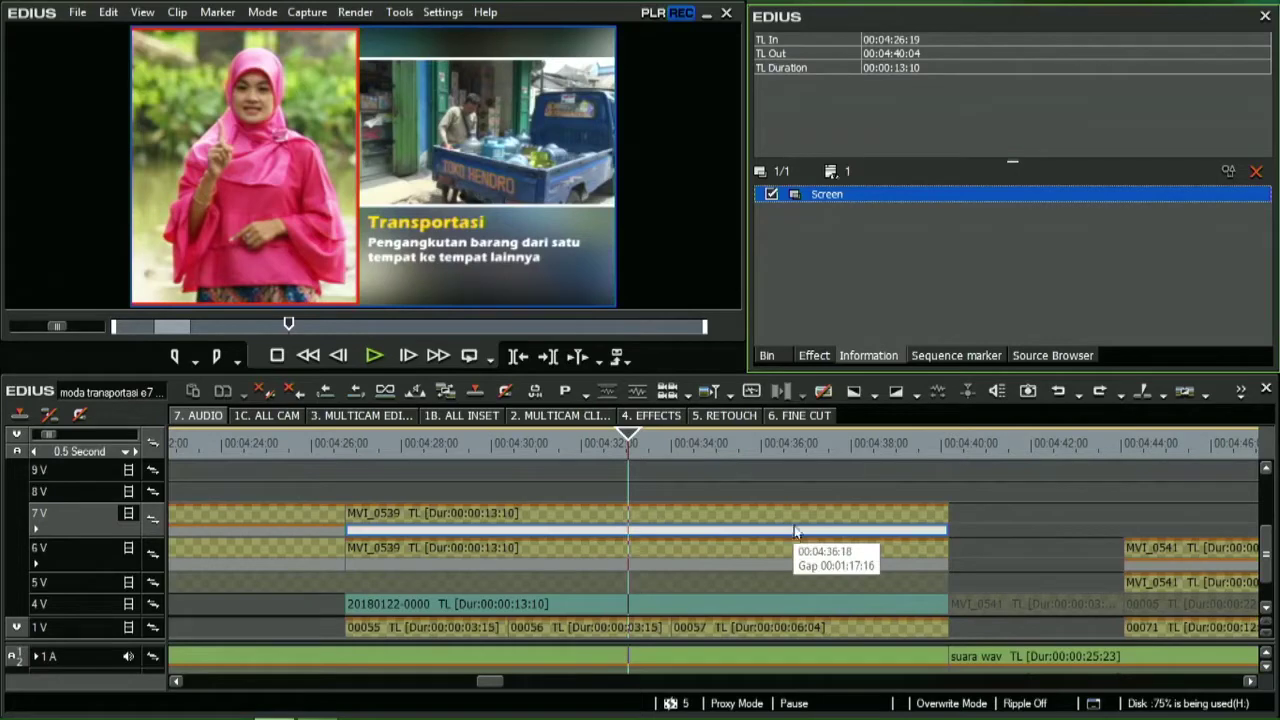
left_click(772, 194)
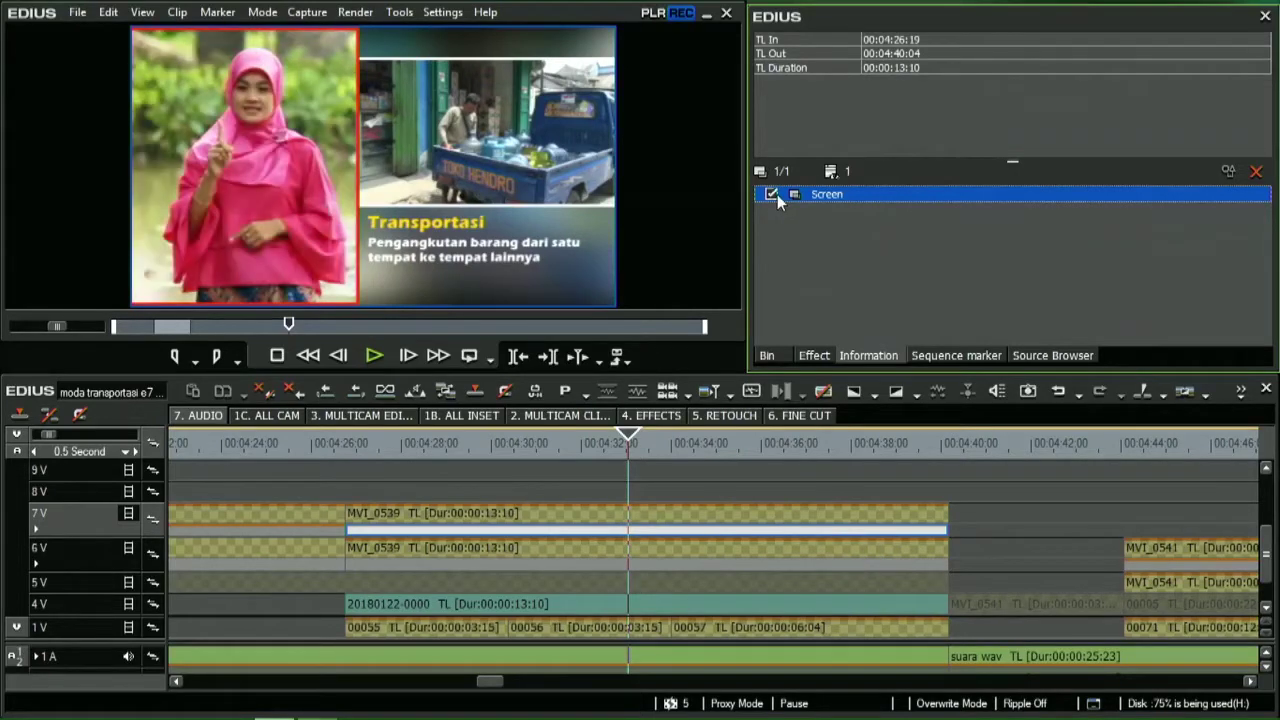
left_click(777, 194)
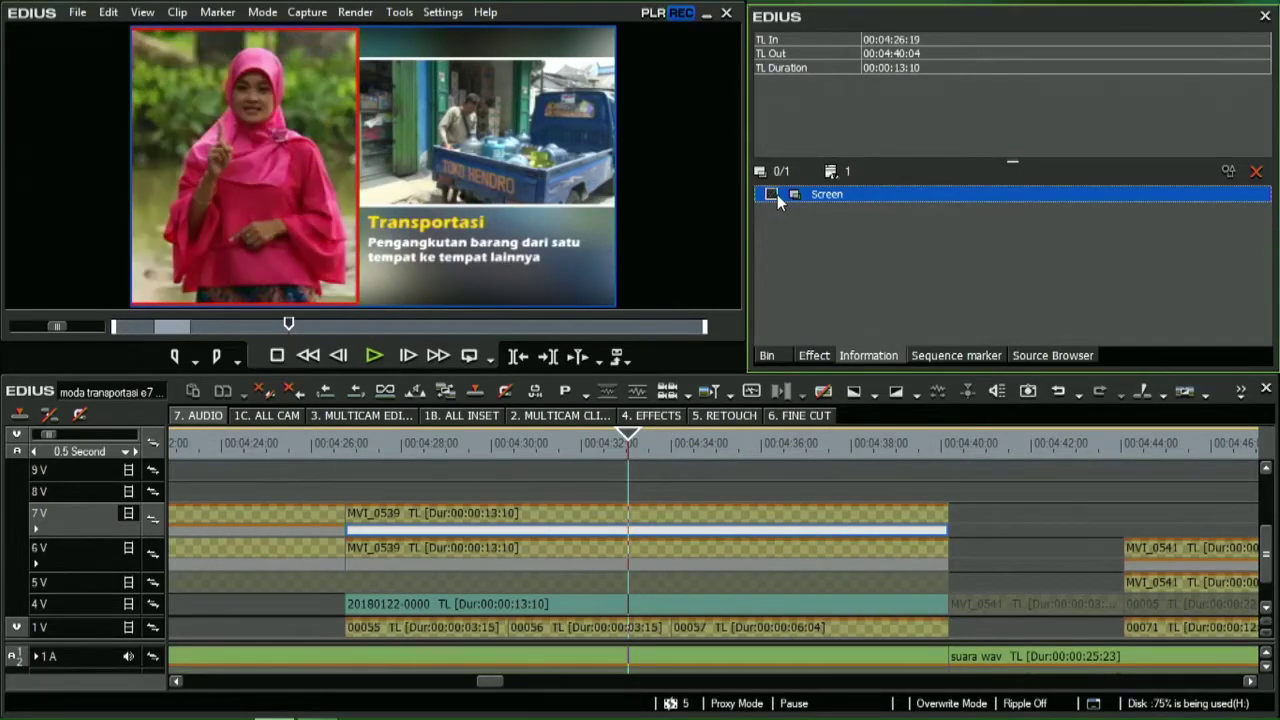
left_click(772, 194)
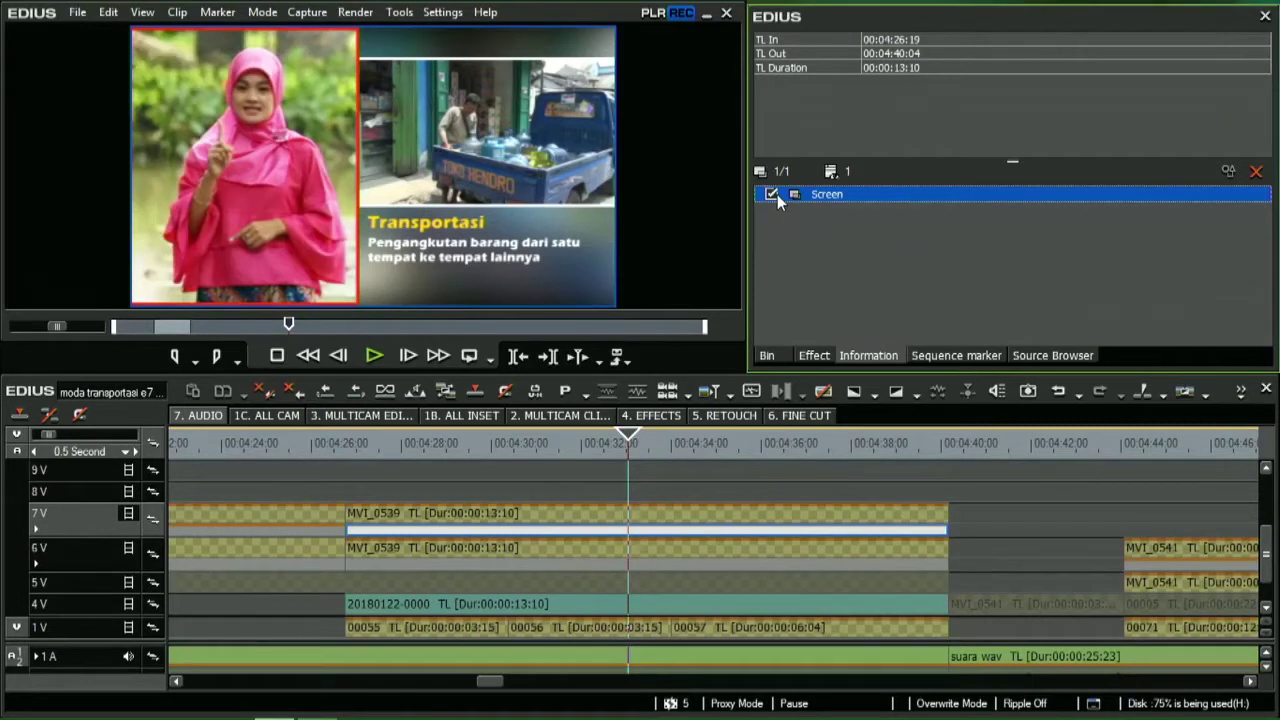
- Lower the upper point of the Y curve in the YUV Curve filter of the MVI_0539 clip on track 7V
left_click(768, 513)
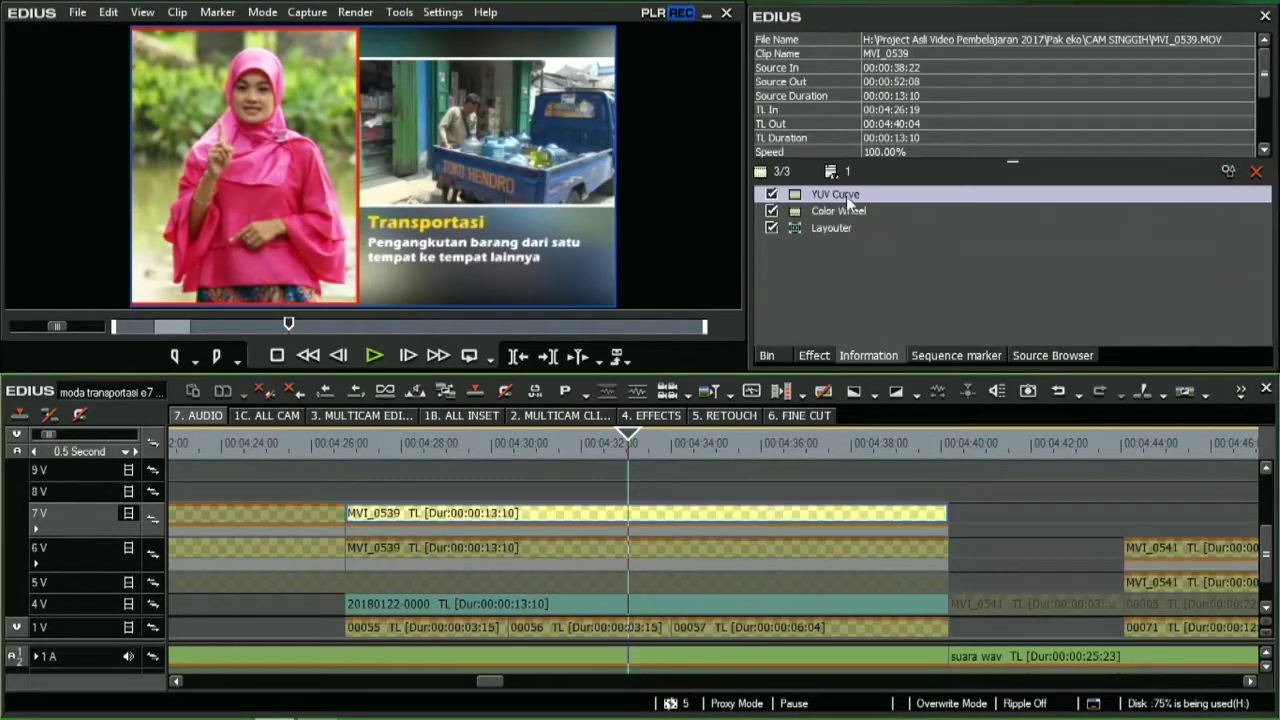
double_click(850, 195)
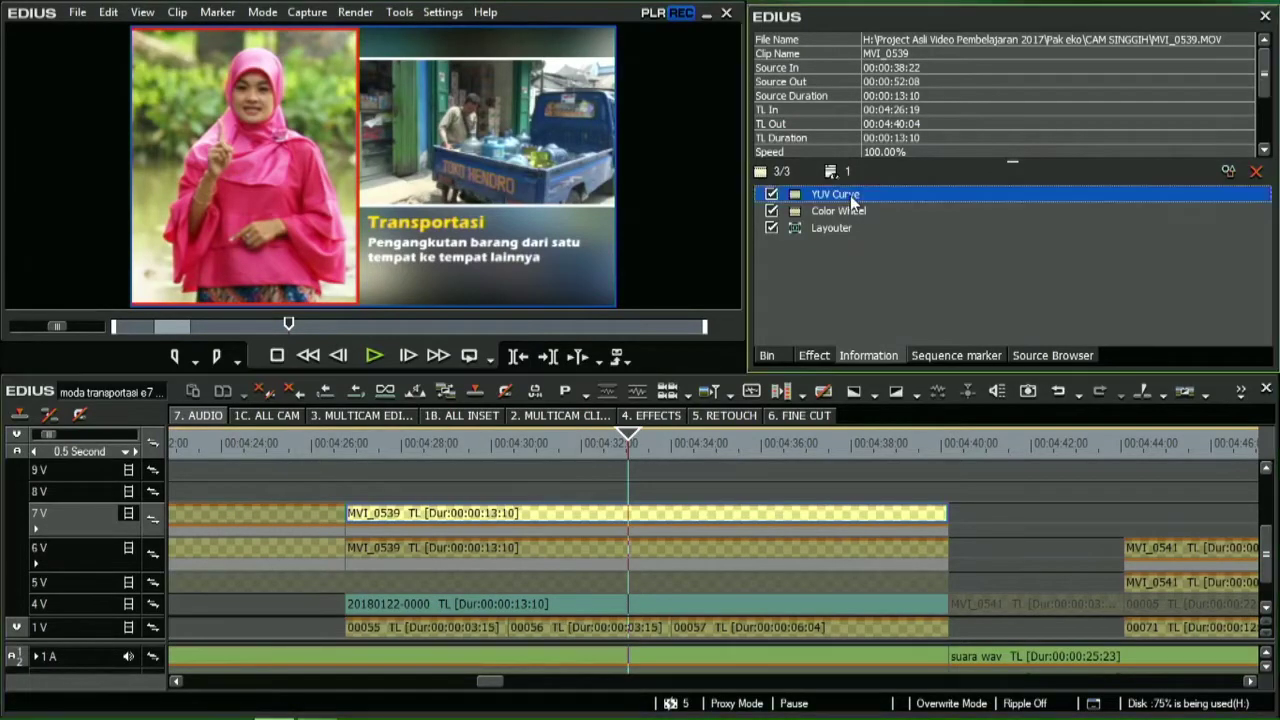
left_click_drag(928, 48, 370, 76)
mouse_move(399, 183)
left_mouse_down()
mouse_move(420, 200)
mouse_move(387, 163)
mouse_move(420, 183)
mouse_move(426, 203)
mouse_move(416, 197)
left_mouse_up()
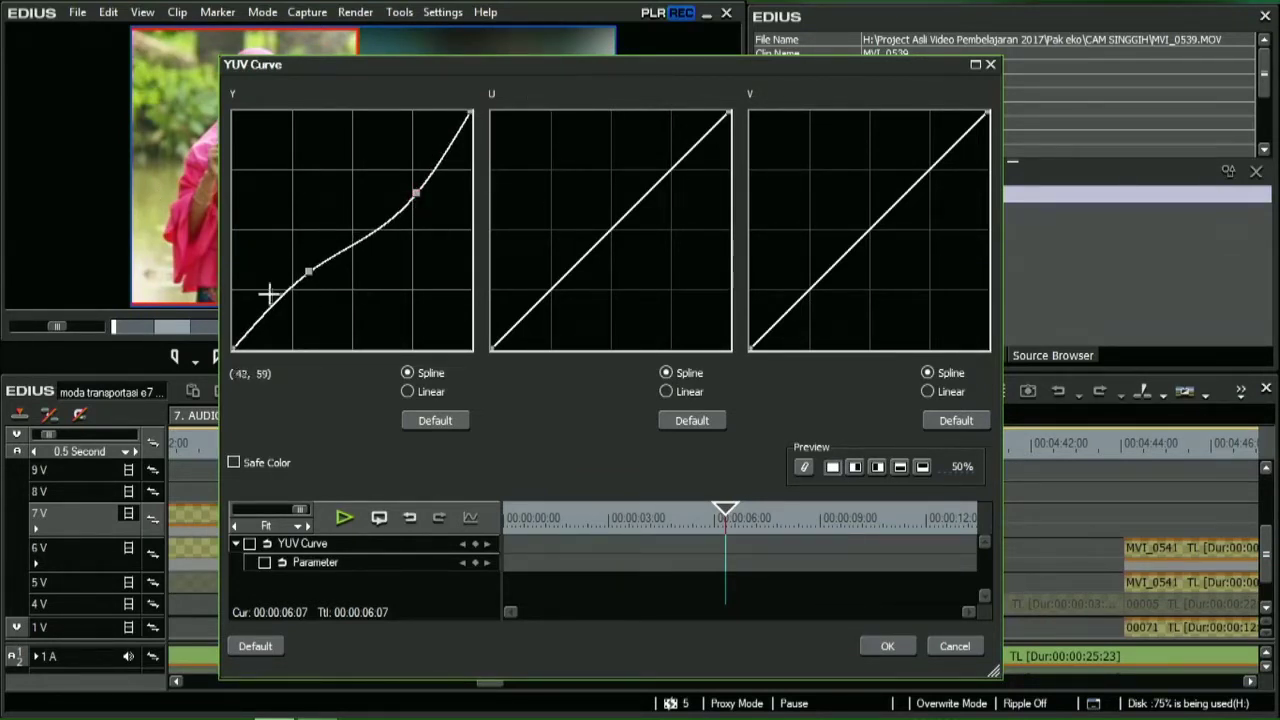
left_click(887, 647)
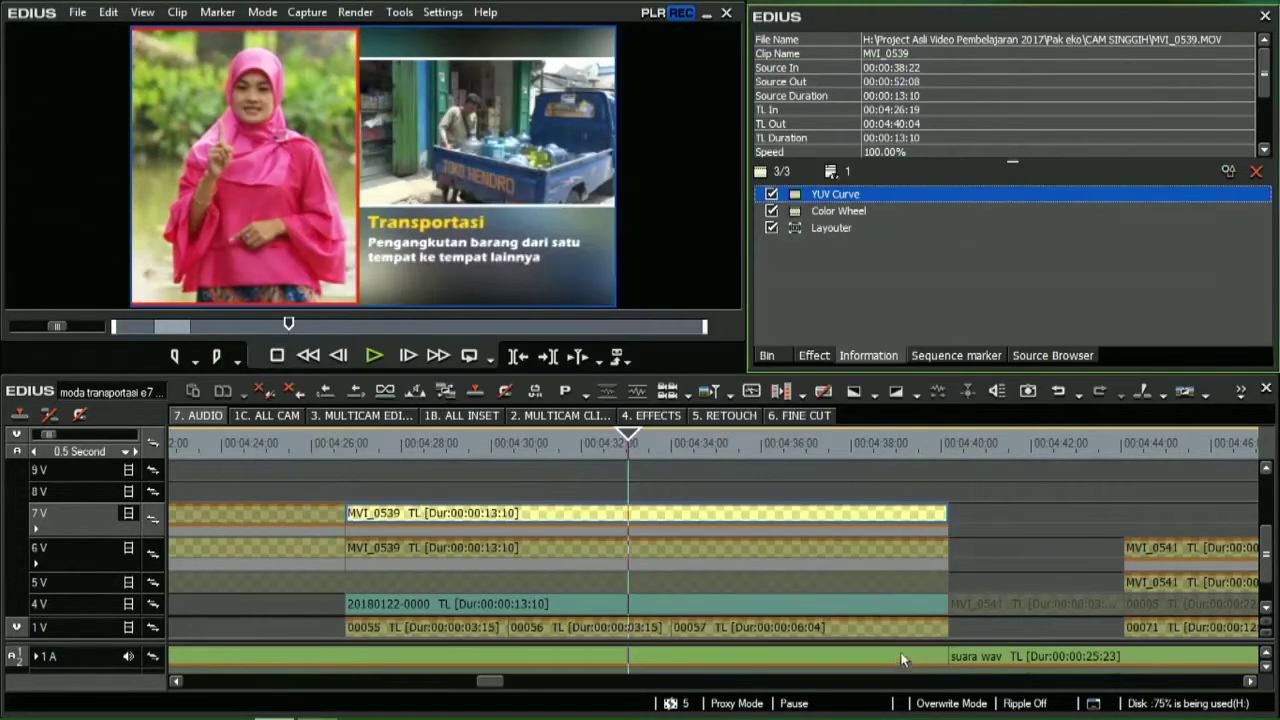
- Set the saturation to 15 in the Color Wheel filter of the MVI_0539 clip on track 7V
left_click(840, 213)
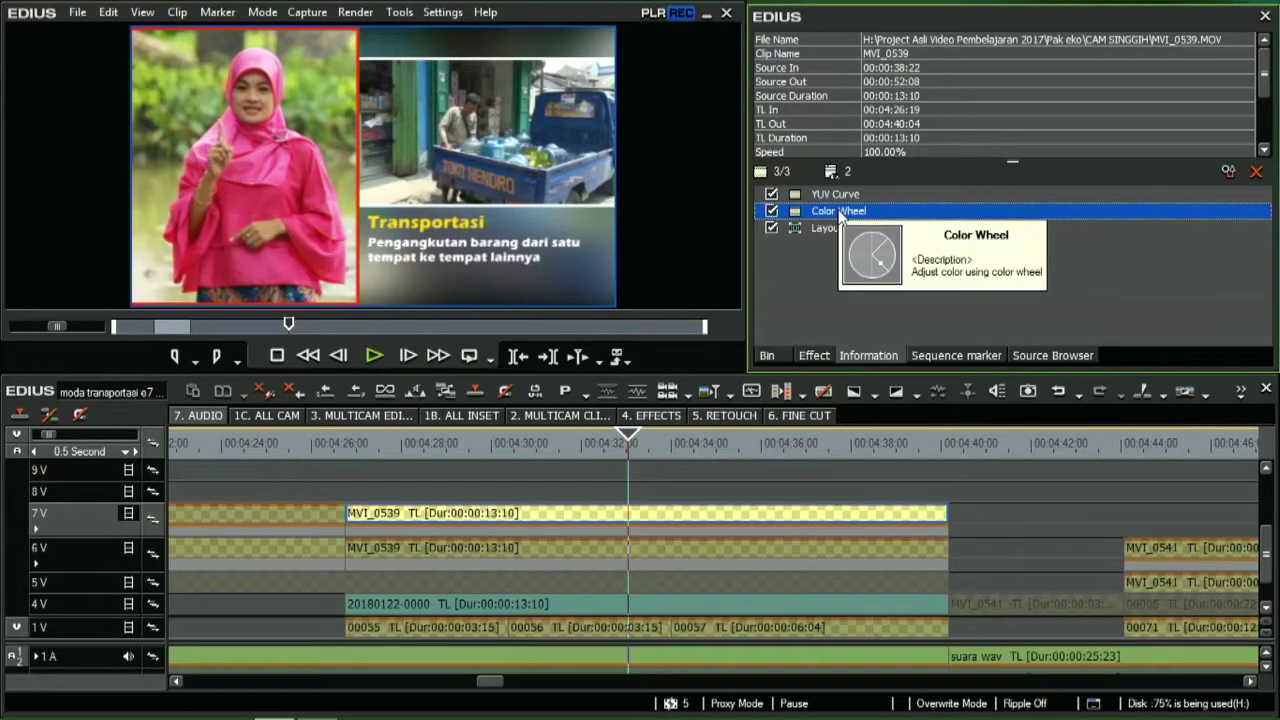
double_click(840, 212)
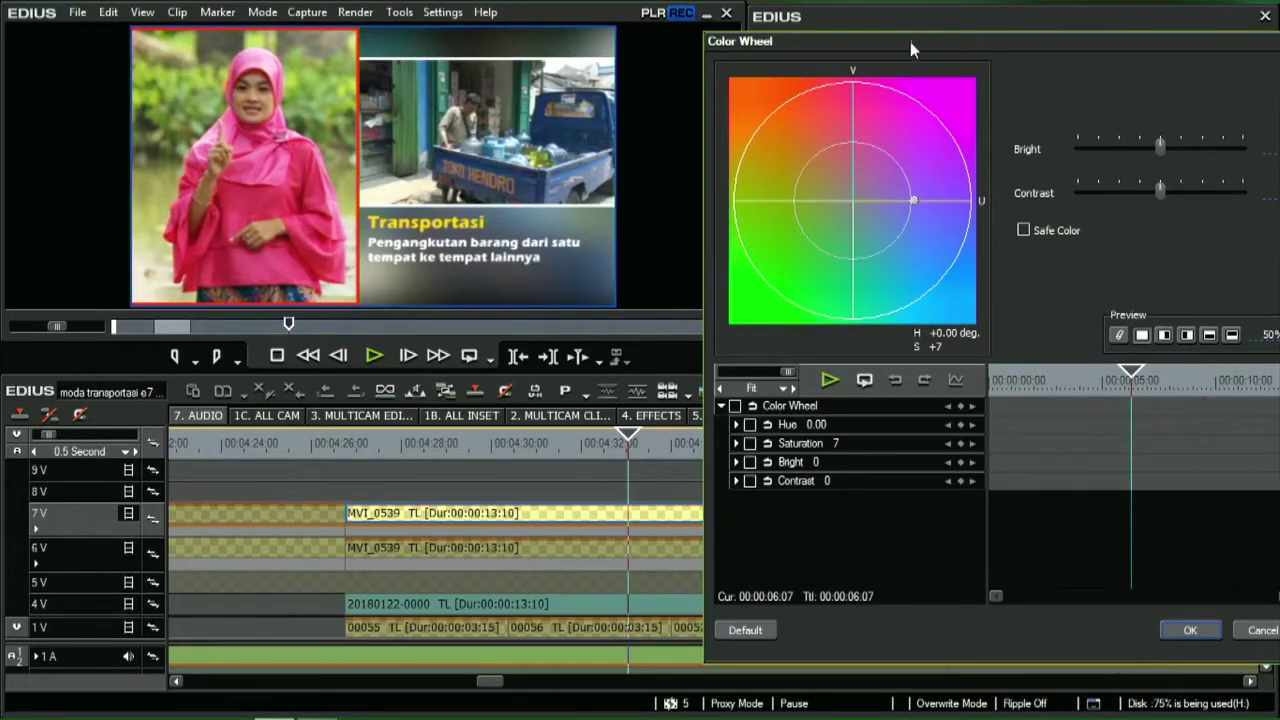
left_click_drag(910, 42, 826, 42)
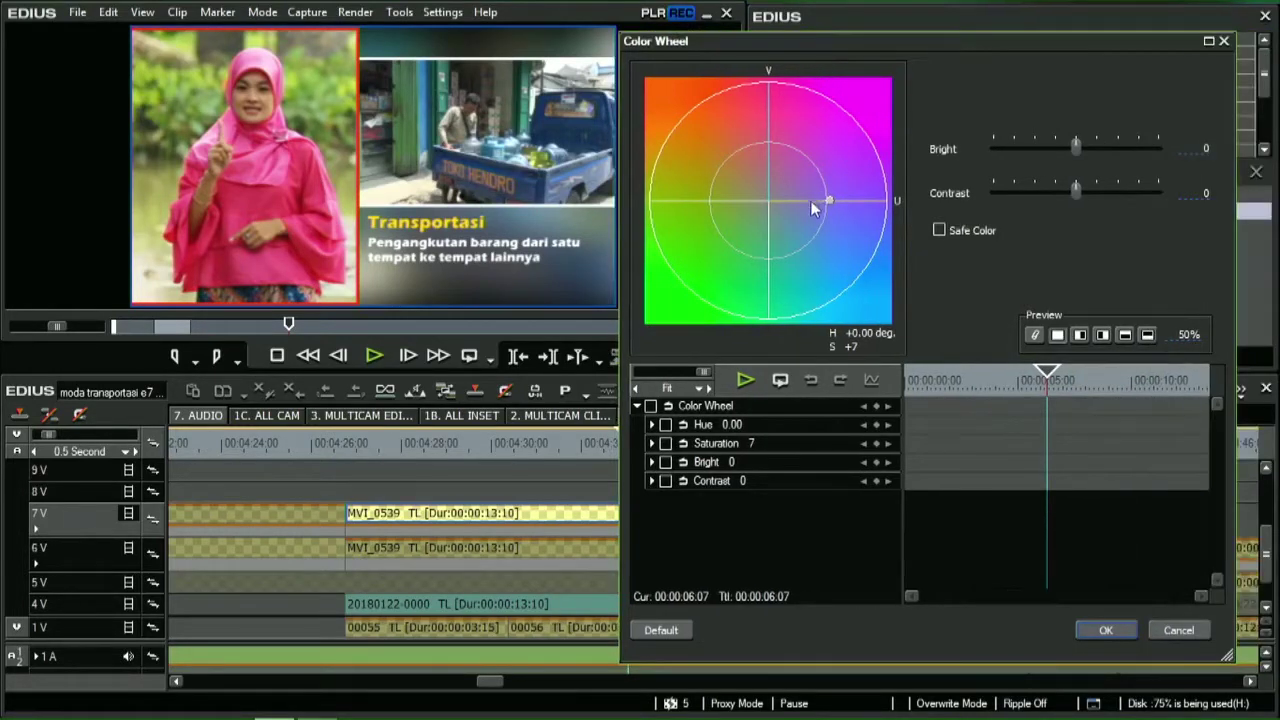
left_click_drag(829, 200, 834, 200)
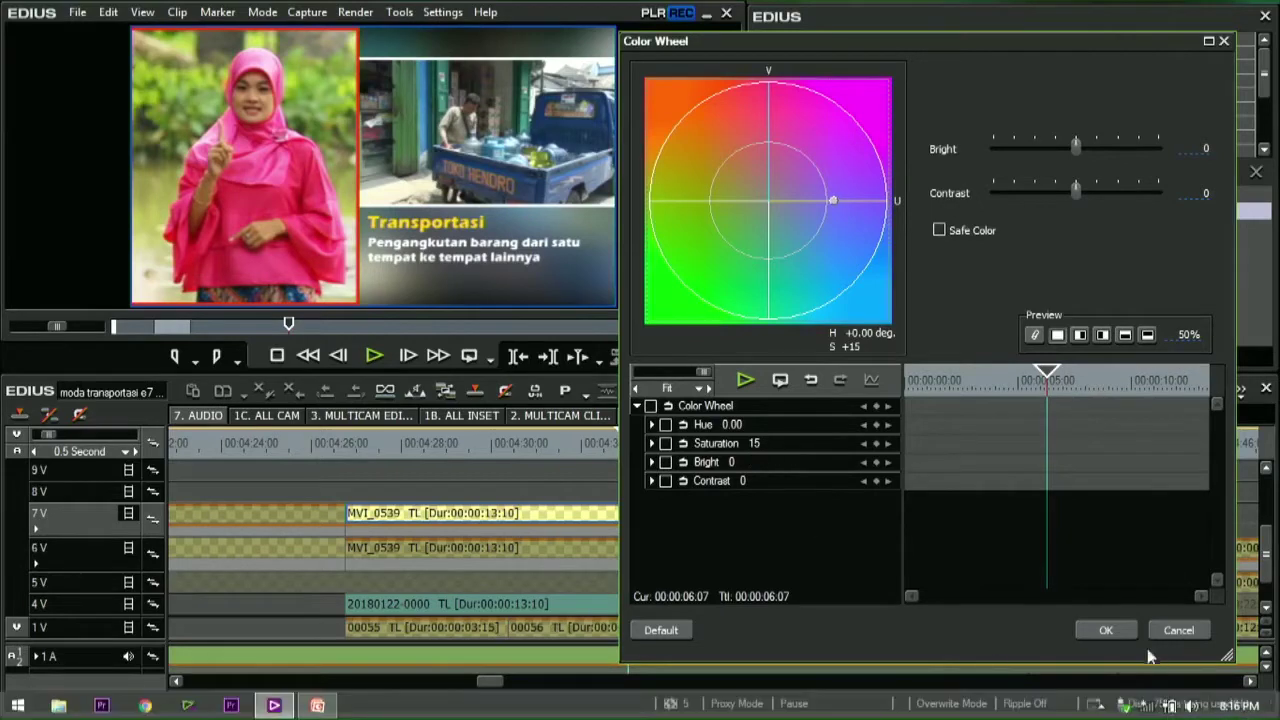
left_click(1105, 631)
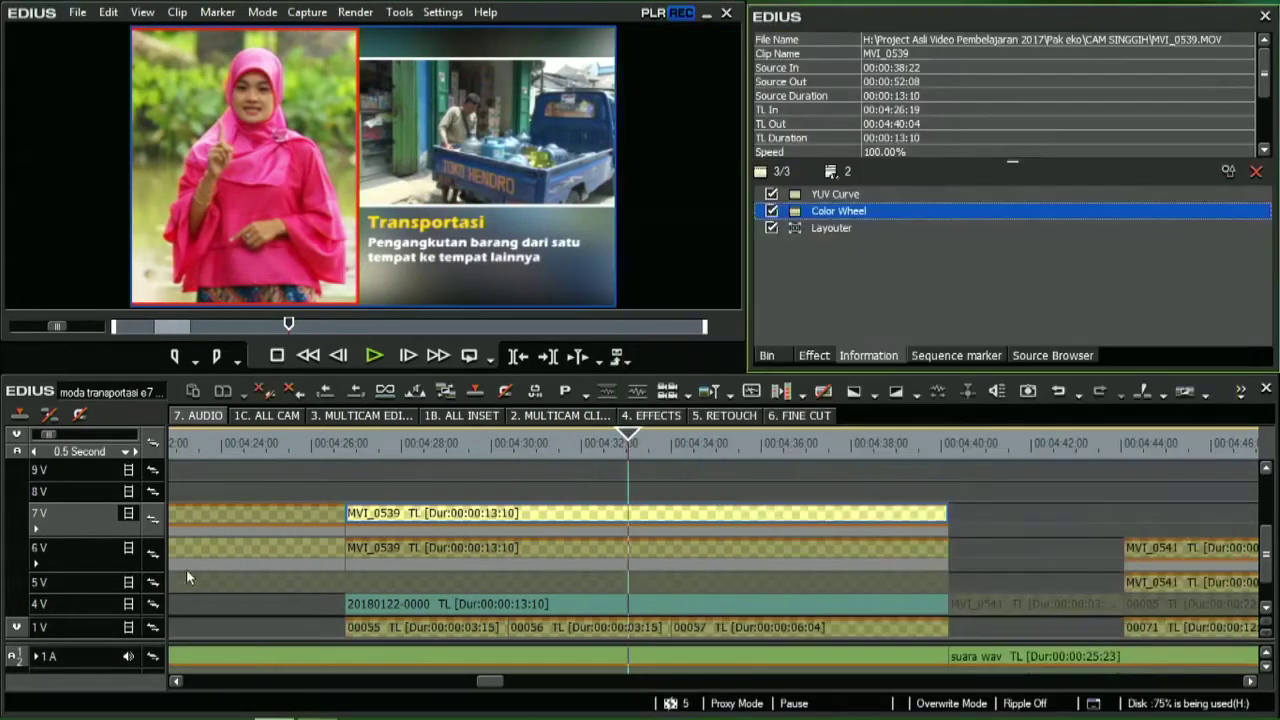
- Toggle the video of track 7V repeatedly to compare the picture with and without it, leaving it off
left_click(127, 515)
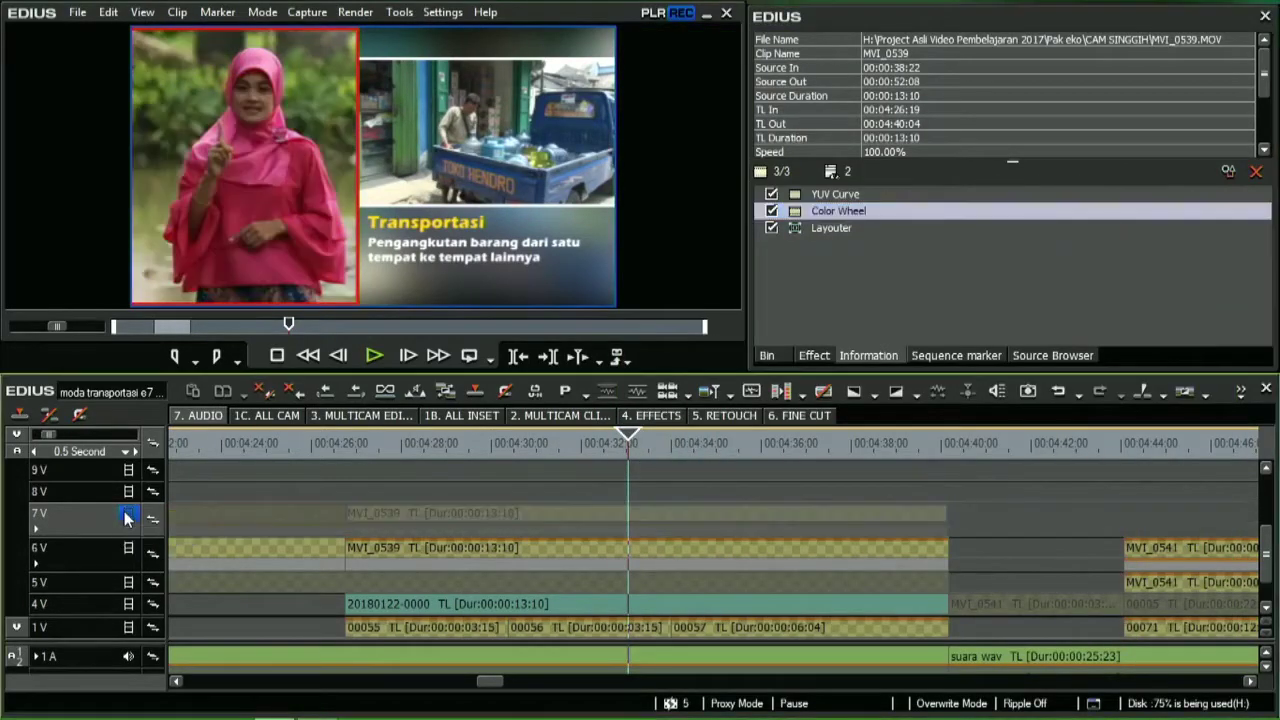
left_click(127, 515)
left_click(127, 515)
left_click(127, 515)
left_click(127, 515)
- Apply the YUV Curve colour correction filter to the MVI_0539 clip on track 6V
left_click(591, 545)
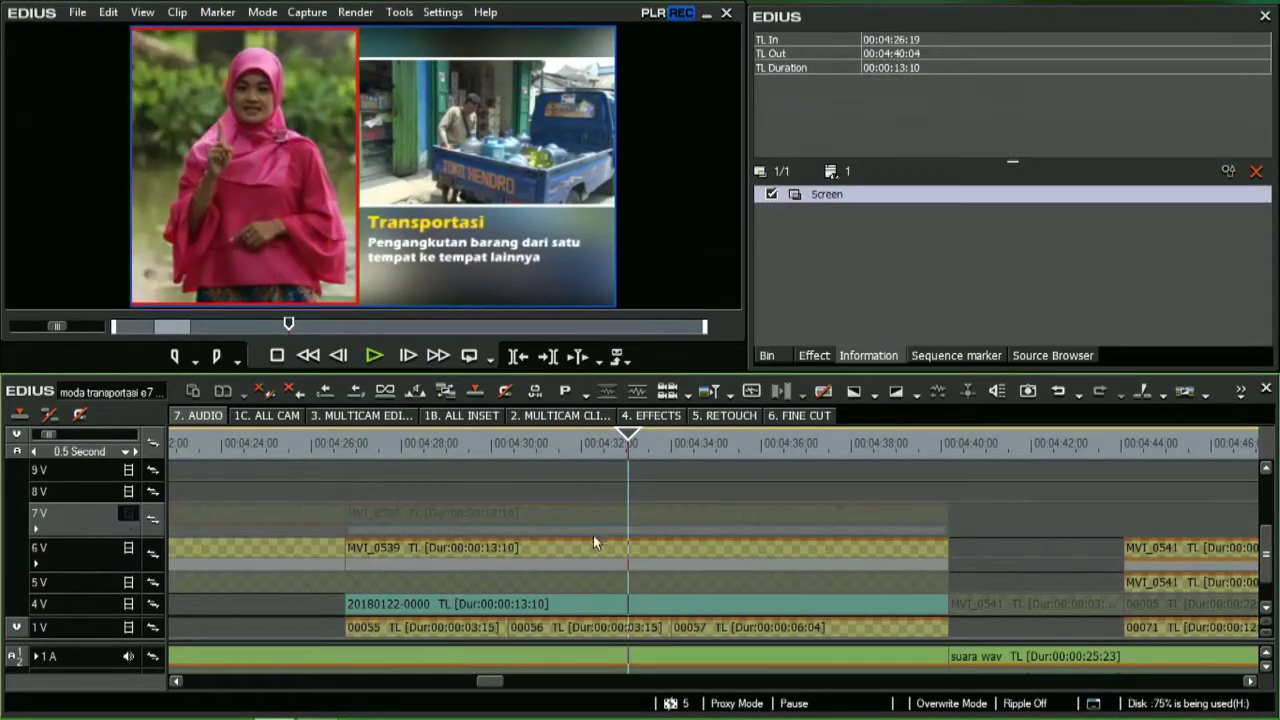
left_click(815, 357)
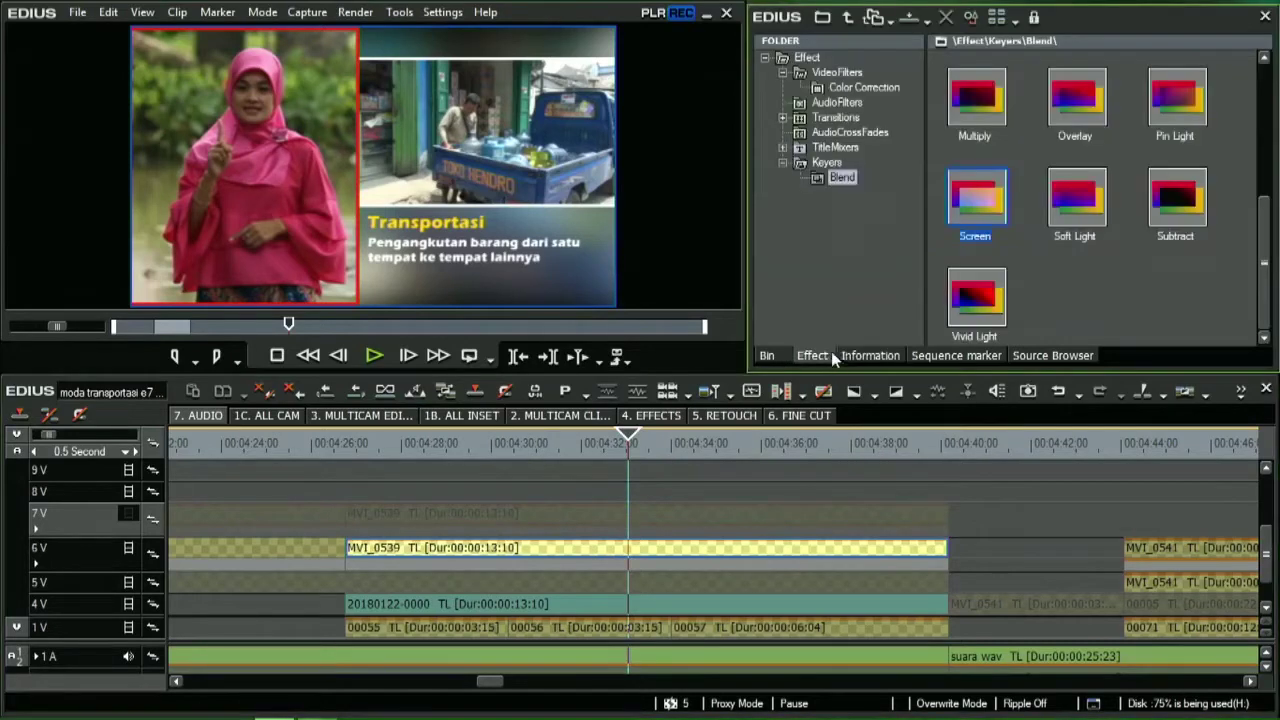
left_click(830, 74)
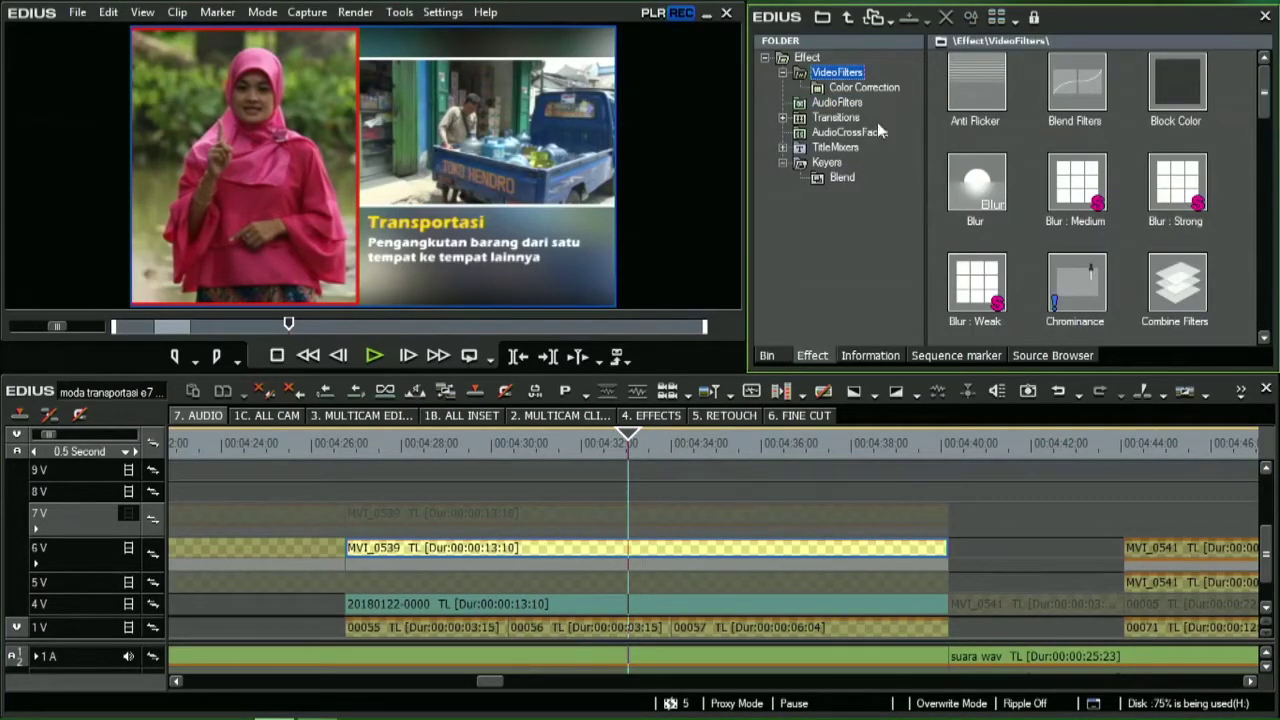
left_click(864, 88)
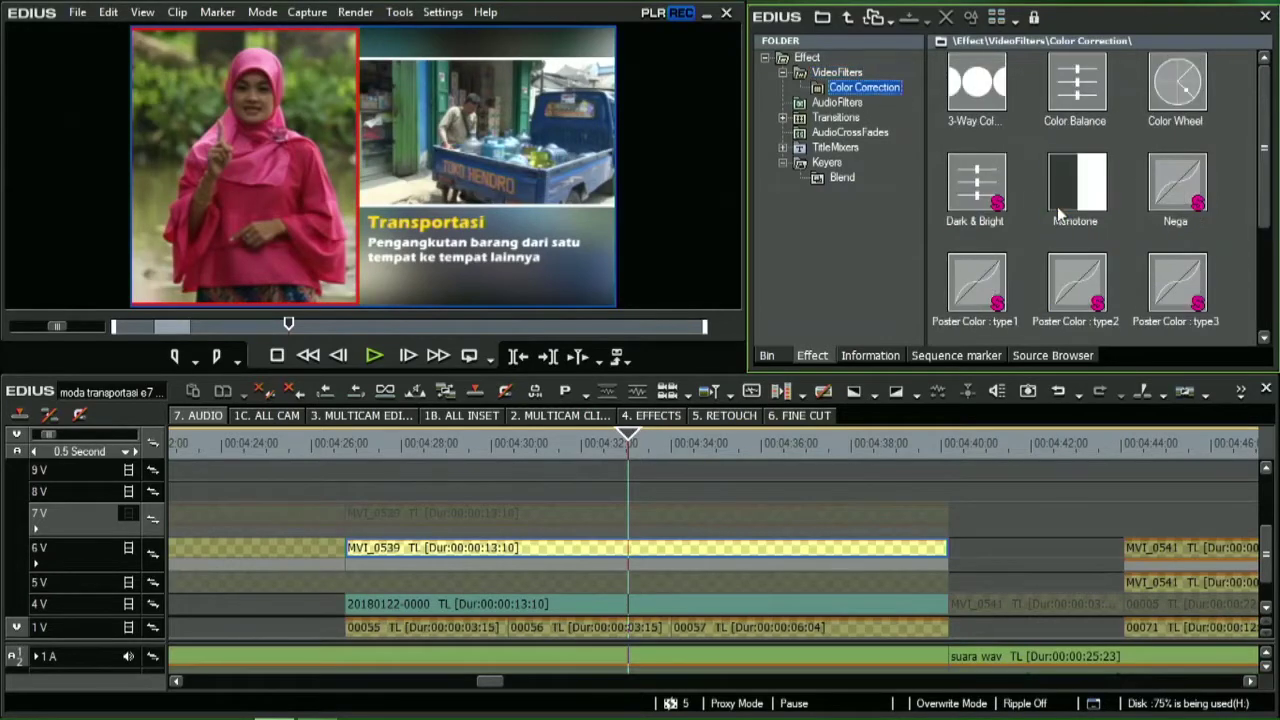
scroll(1068, 243, "down", 2)
scroll(1068, 243, "up", 1)
scroll(1068, 243, "down", 1)
left_click_drag(1076, 296, 728, 555)
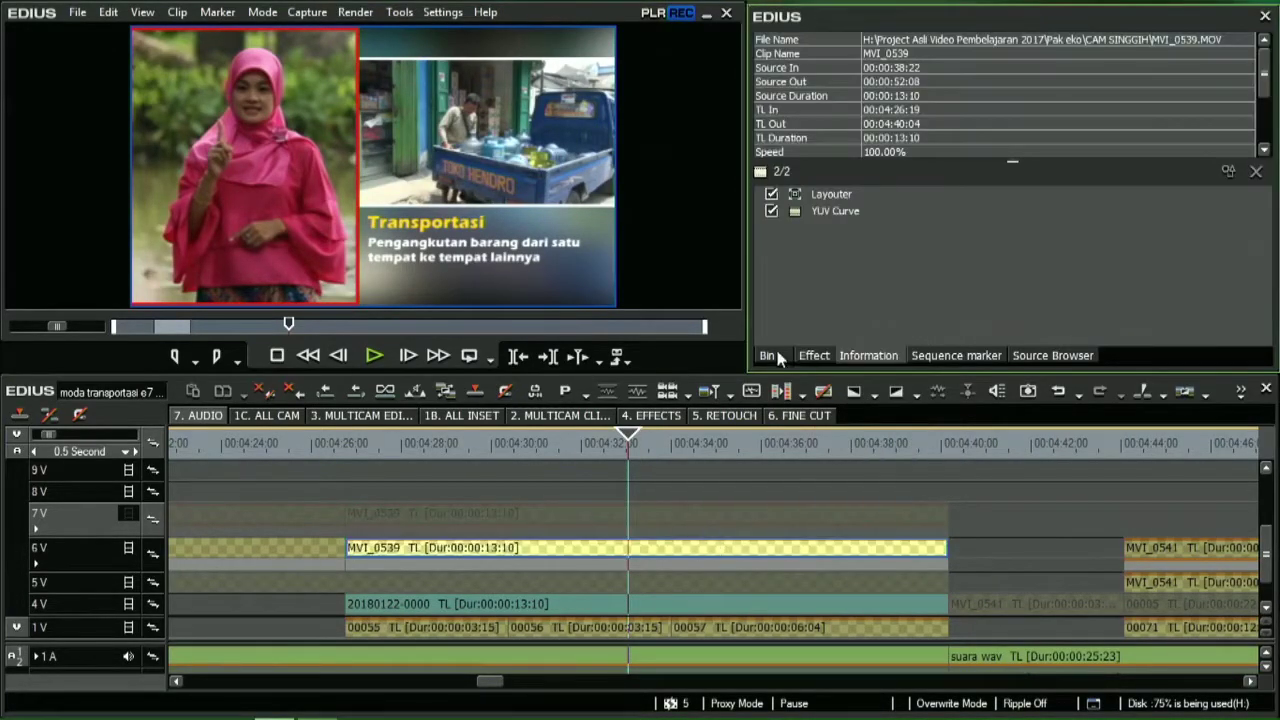
- Add the Color Wheel colour correction filter to the MVI_0539 clip on track 6V
left_click(813, 356)
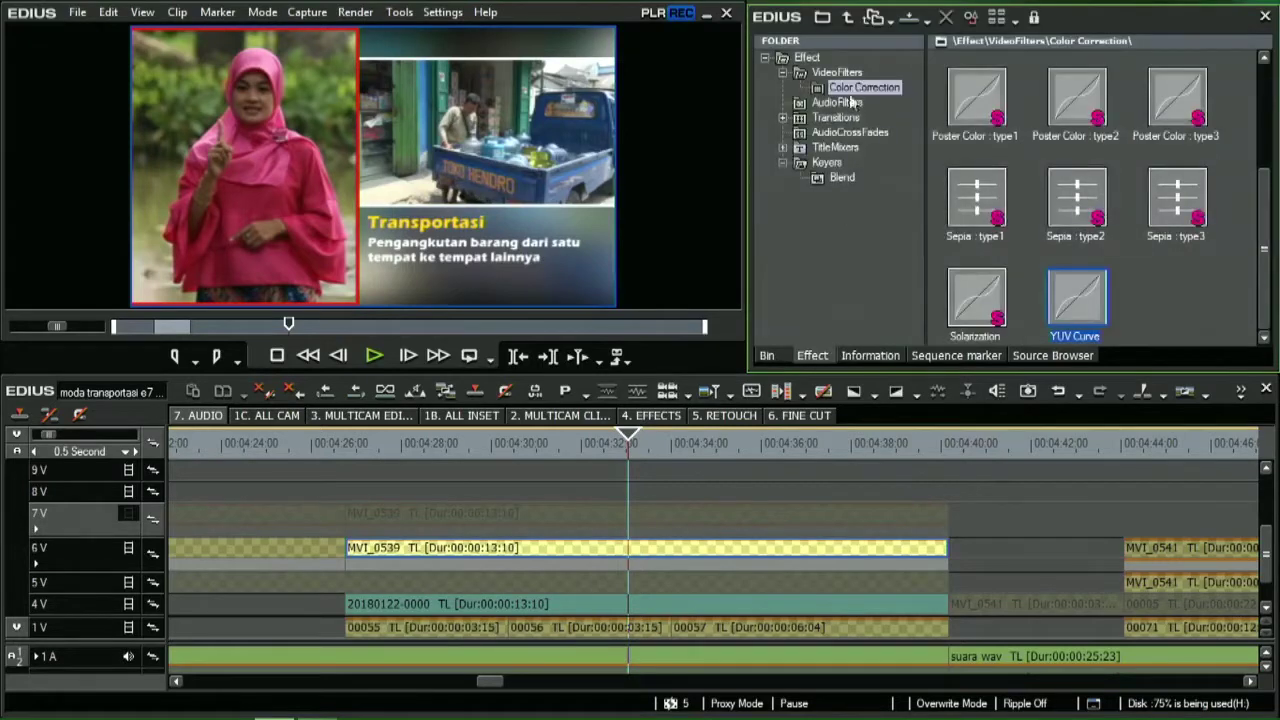
left_click(933, 135)
scroll(1008, 114, "up", 2)
left_click_drag(1175, 85, 666, 549)
- Shape the Y curve of the 6V clip's YUV Curve filter into an S with a raised highlight point and a lower shadow point
double_click(826, 213)
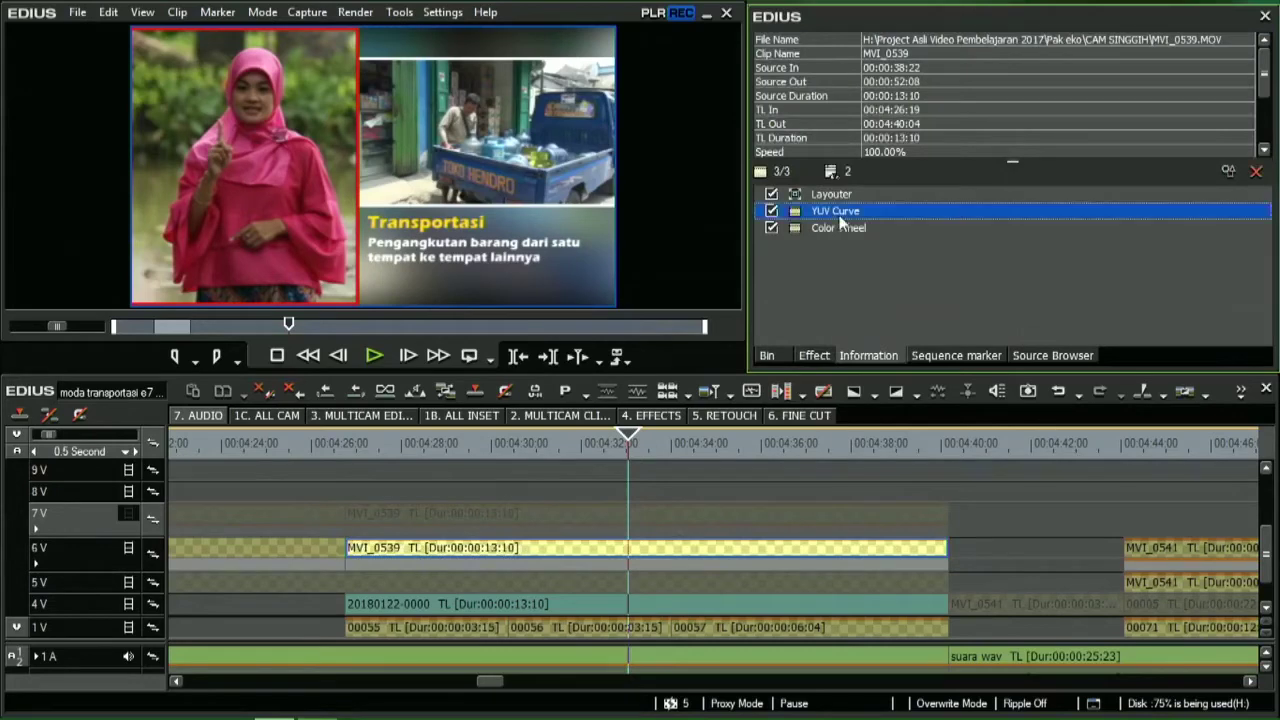
left_click_drag(509, 68, 659, 135)
left_click_drag(571, 236, 541, 224)
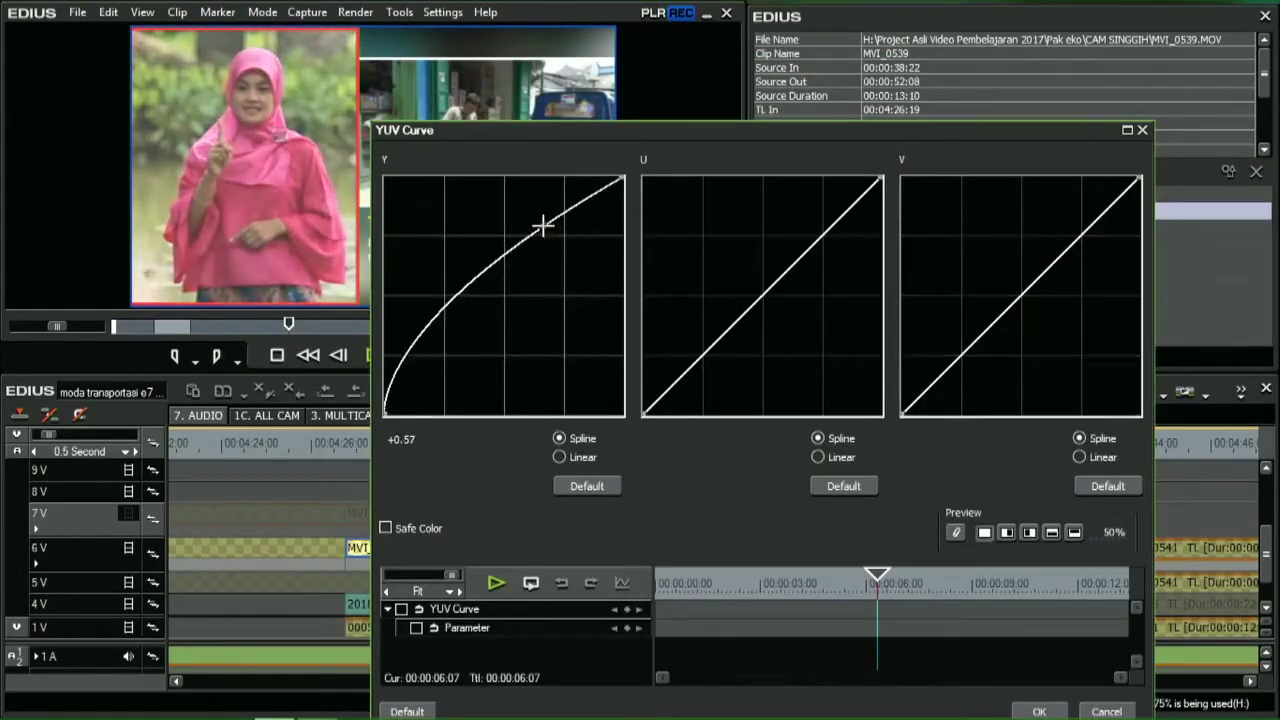
left_click(447, 318)
mouse_move(452, 320)
left_mouse_down()
mouse_move(469, 340)
mouse_move(459, 337)
left_mouse_up()
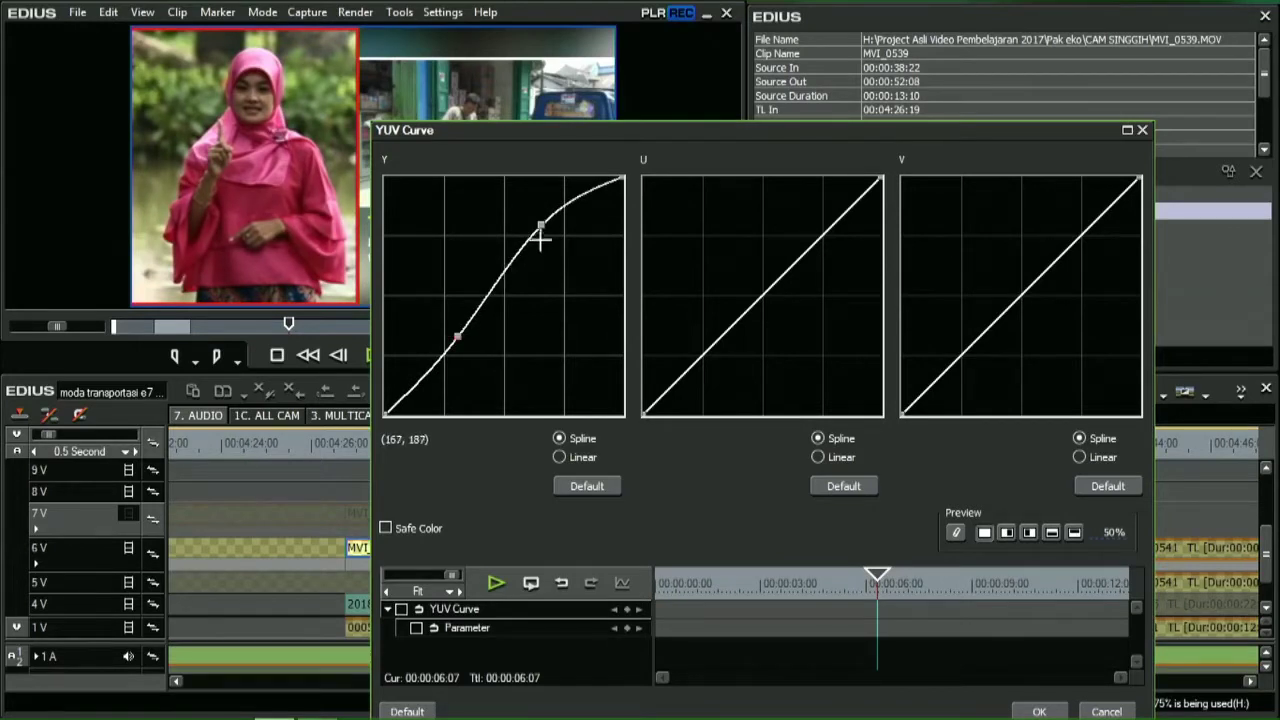
left_click_drag(541, 230, 538, 223)
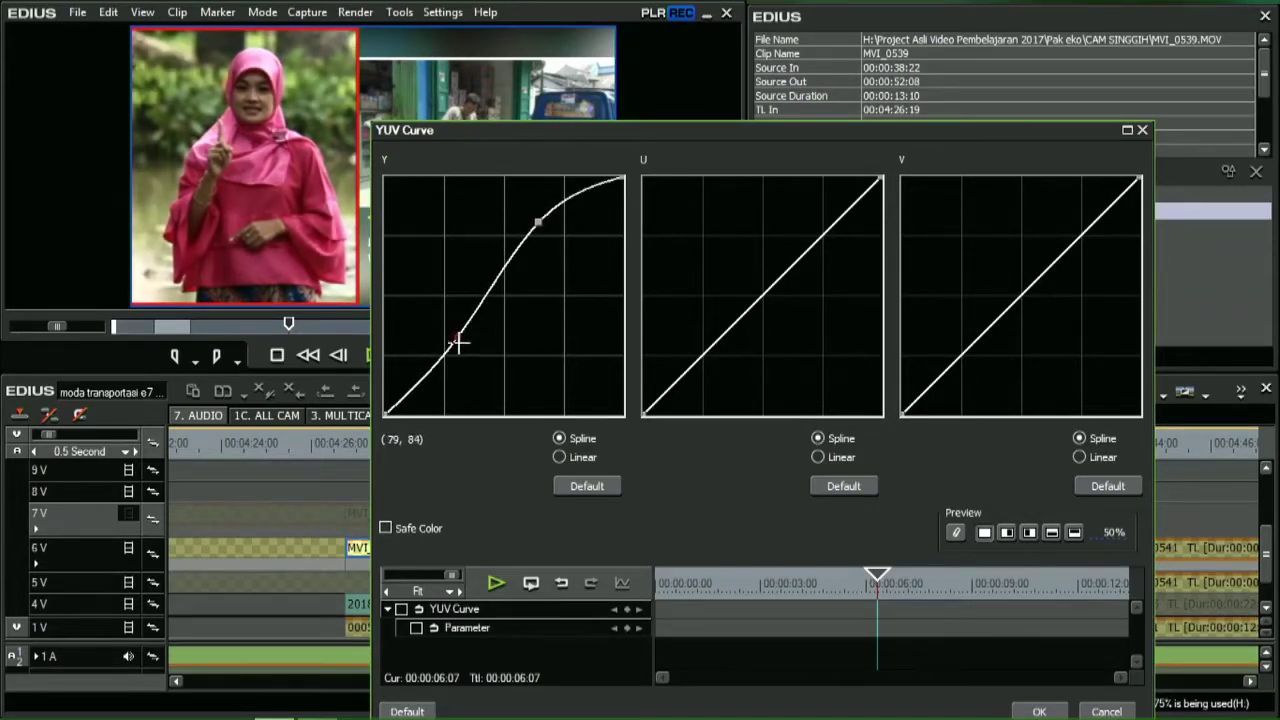
mouse_move(455, 340)
left_mouse_down()
mouse_move(433, 306)
mouse_move(462, 331)
left_mouse_up()
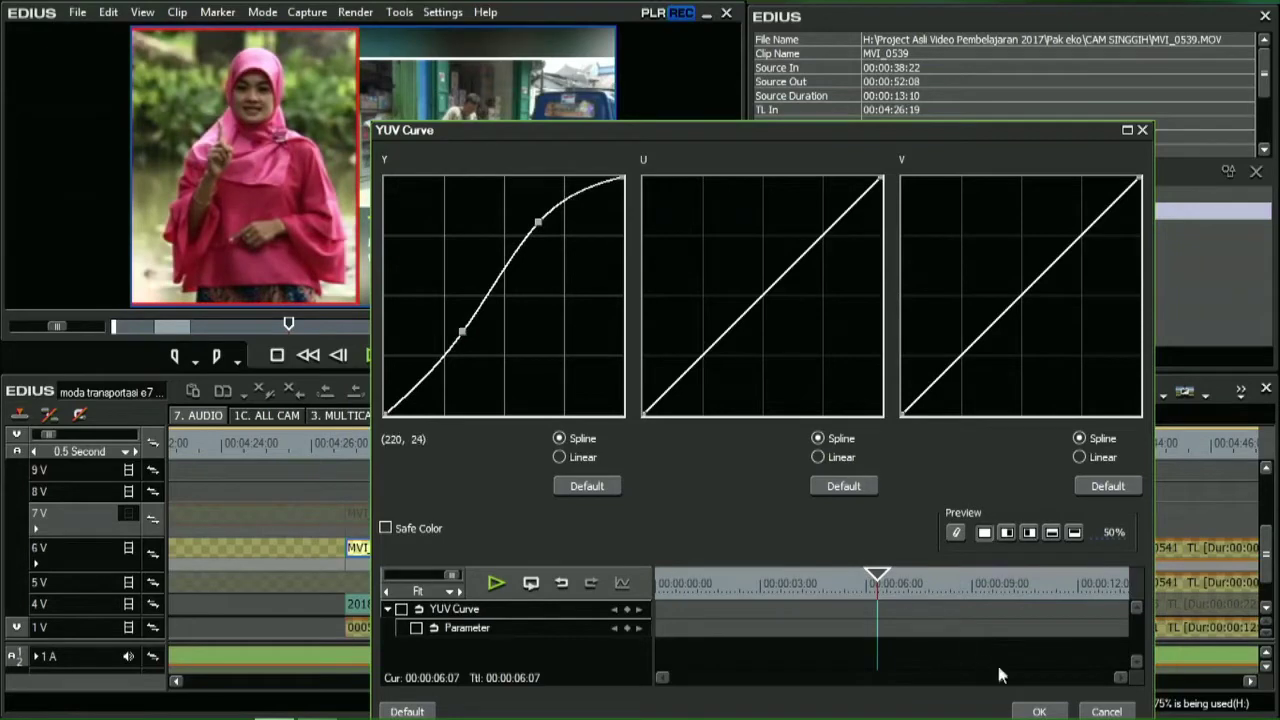
left_click(1040, 712)
- Set the saturation to 21 in the Color Wheel filter of the MVI_0539 clip on track 6V
double_click(830, 233)
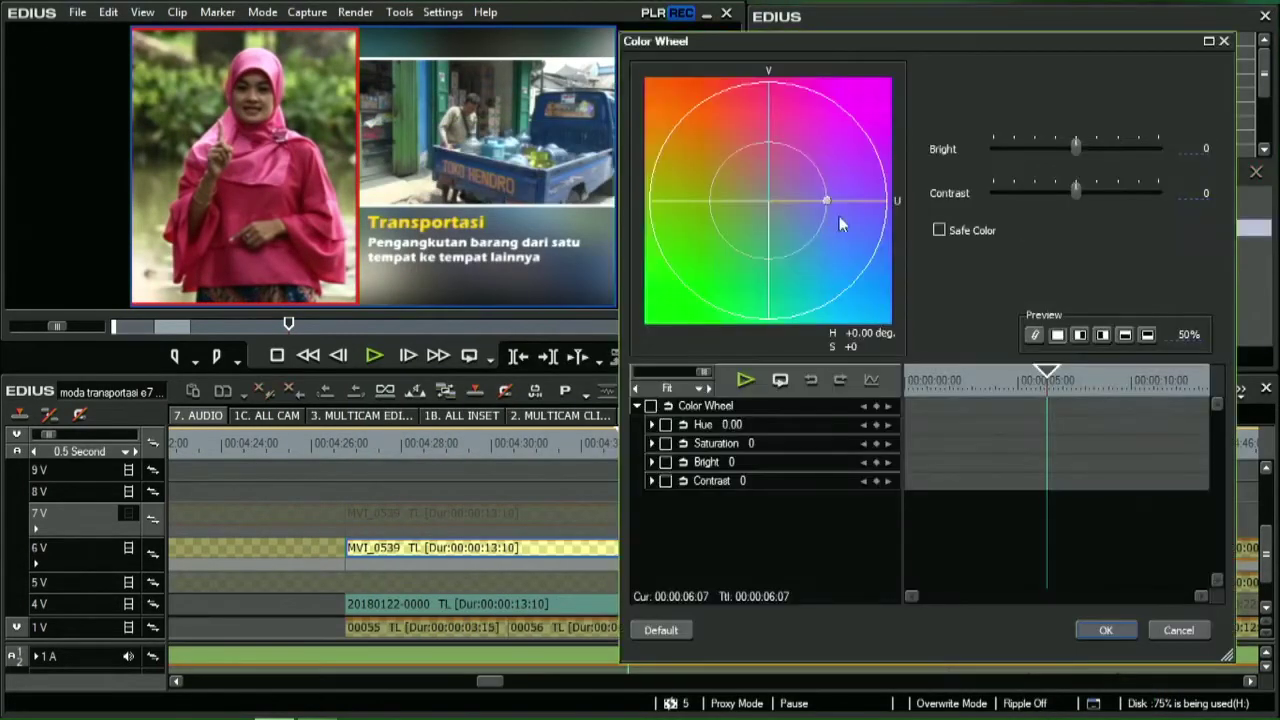
left_click_drag(826, 200, 836, 201)
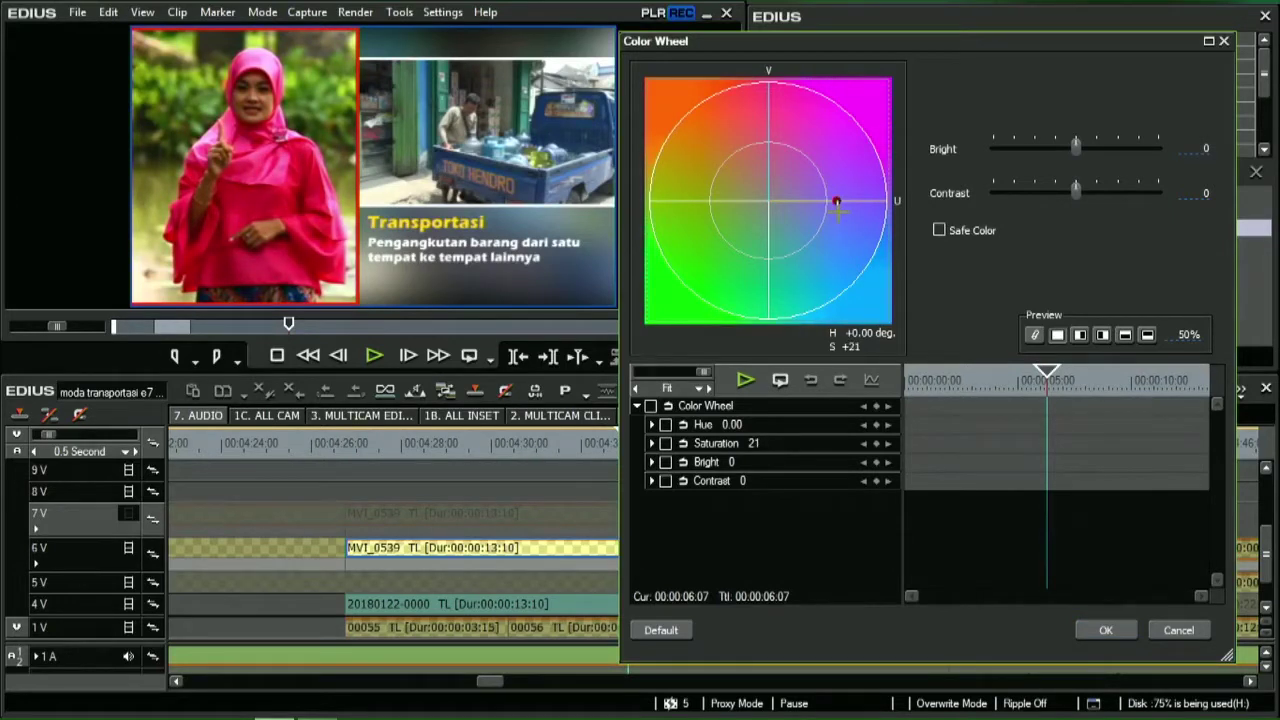
left_click(1107, 630)
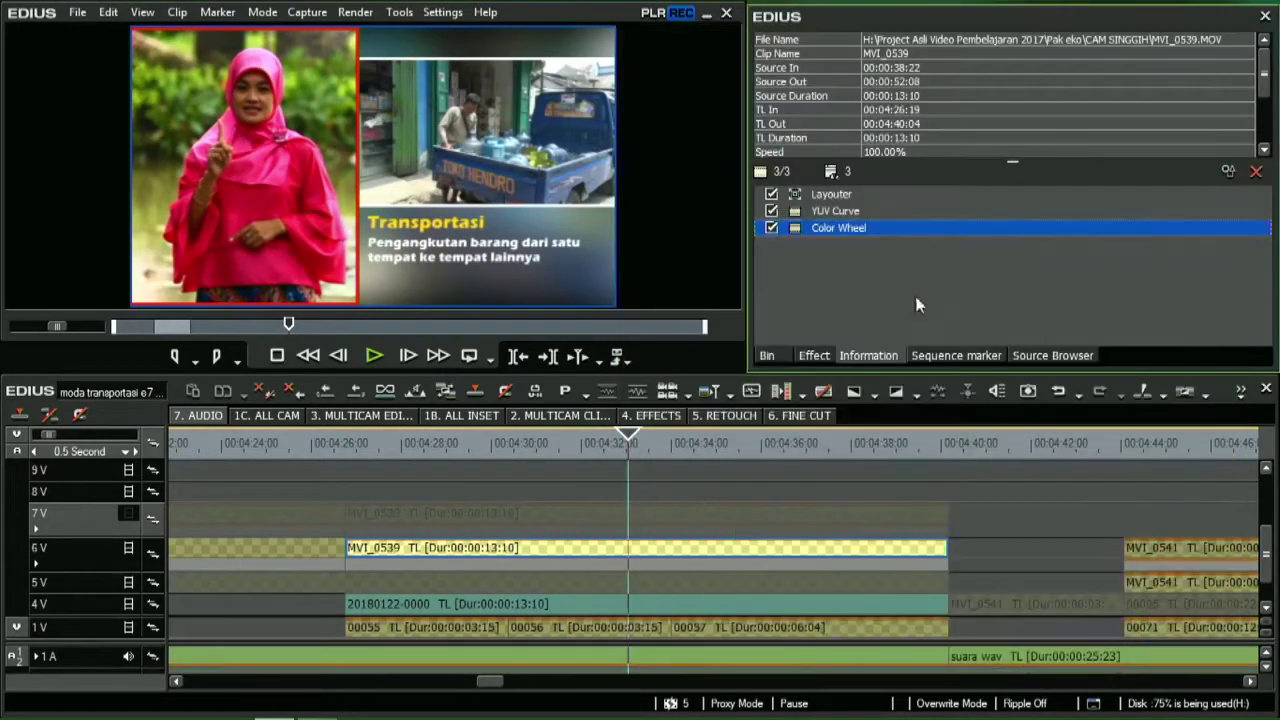
- Toggle the 6V clip's YUV Curve and Color Wheel together to compare, leave both off, and turn the video of track 7V back on
left_click(814, 212, "shift")
left_click(770, 212)
left_click(771, 211)
left_click(772, 212)
left_click(774, 214)
left_click(776, 217)
left_click(773, 214)
left_click(775, 216)
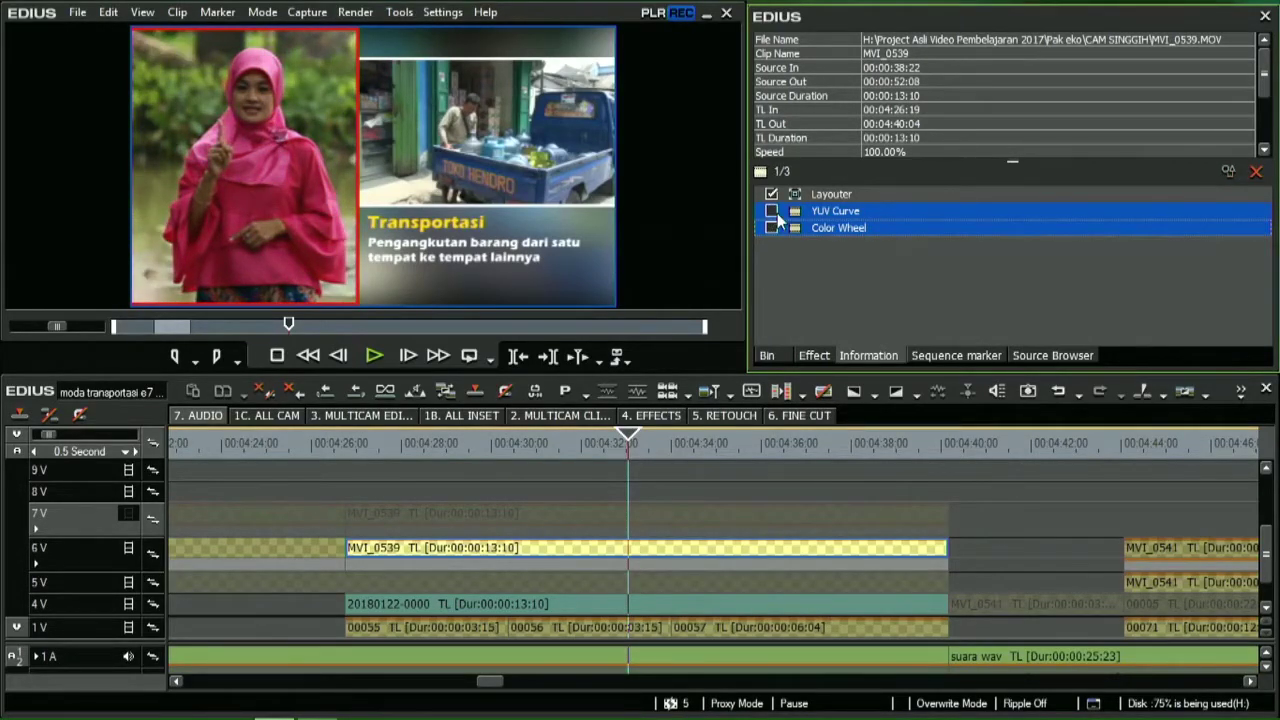
left_click(127, 516)
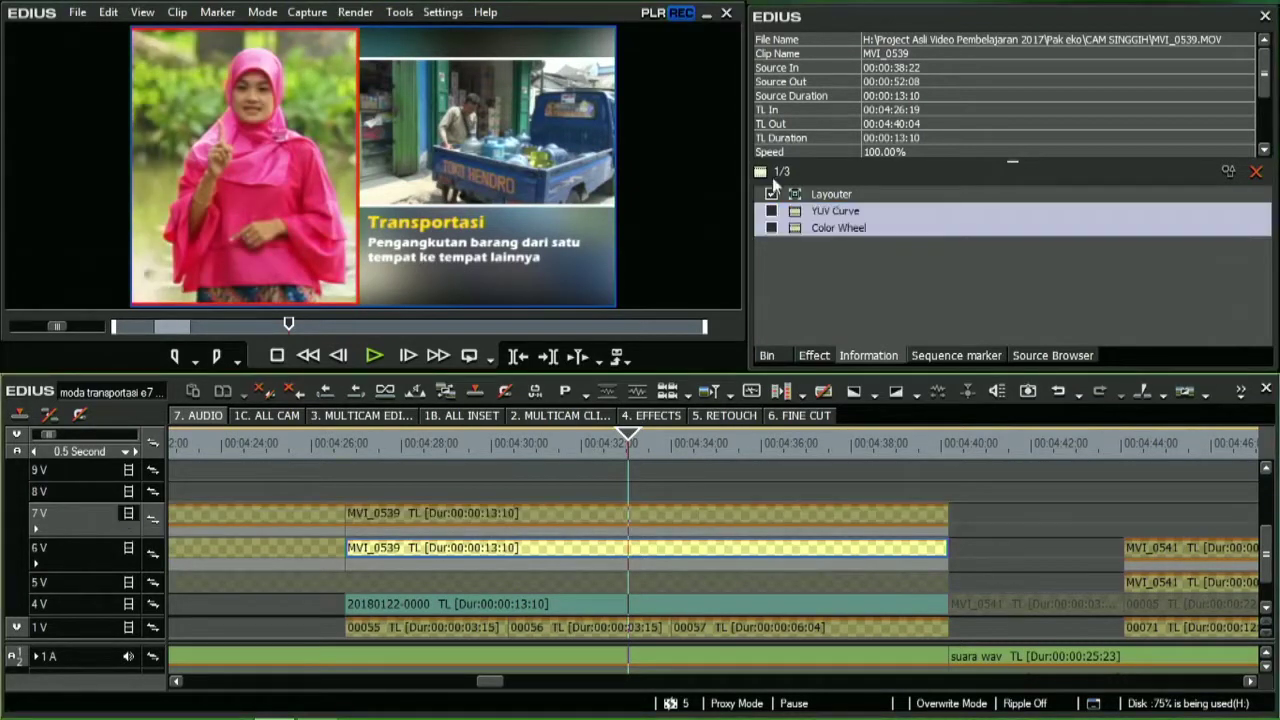
- Toggle the video of track 7V repeatedly to compare the layered result, and leave it off
left_click(128, 516)
left_click(128, 516)
left_click(128, 516)
left_click(128, 516)
left_click(128, 516)
left_click(128, 516)
left_click(128, 514)
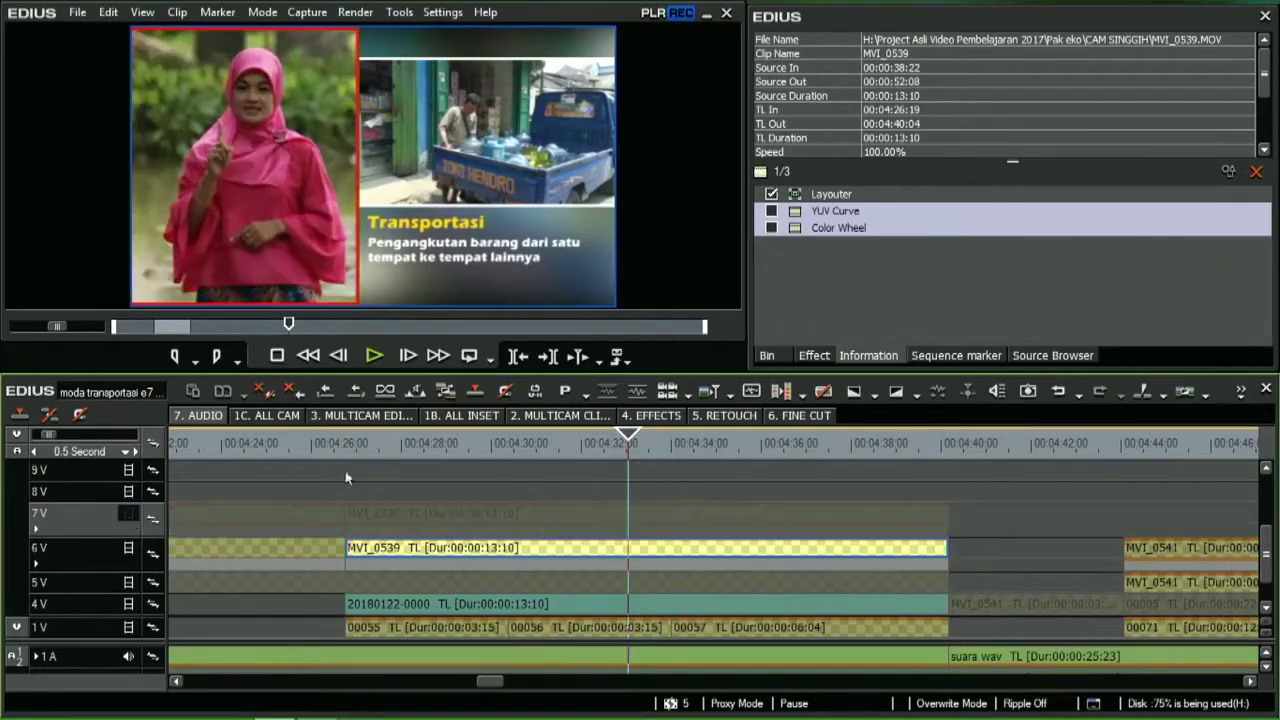
- Toggle the YUV Curve and Color Wheel filters of the 6V MVI_0539 clip to compare, and delete both filters
left_click(770, 214)
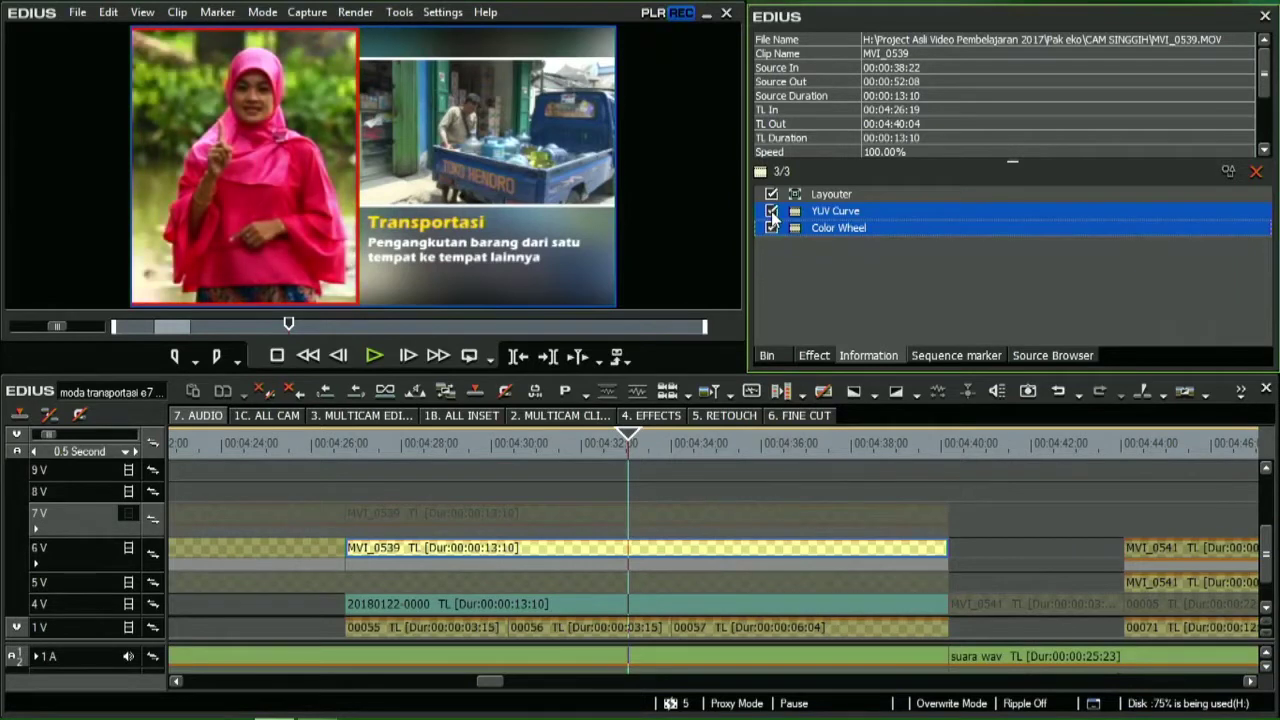
left_click(771, 212)
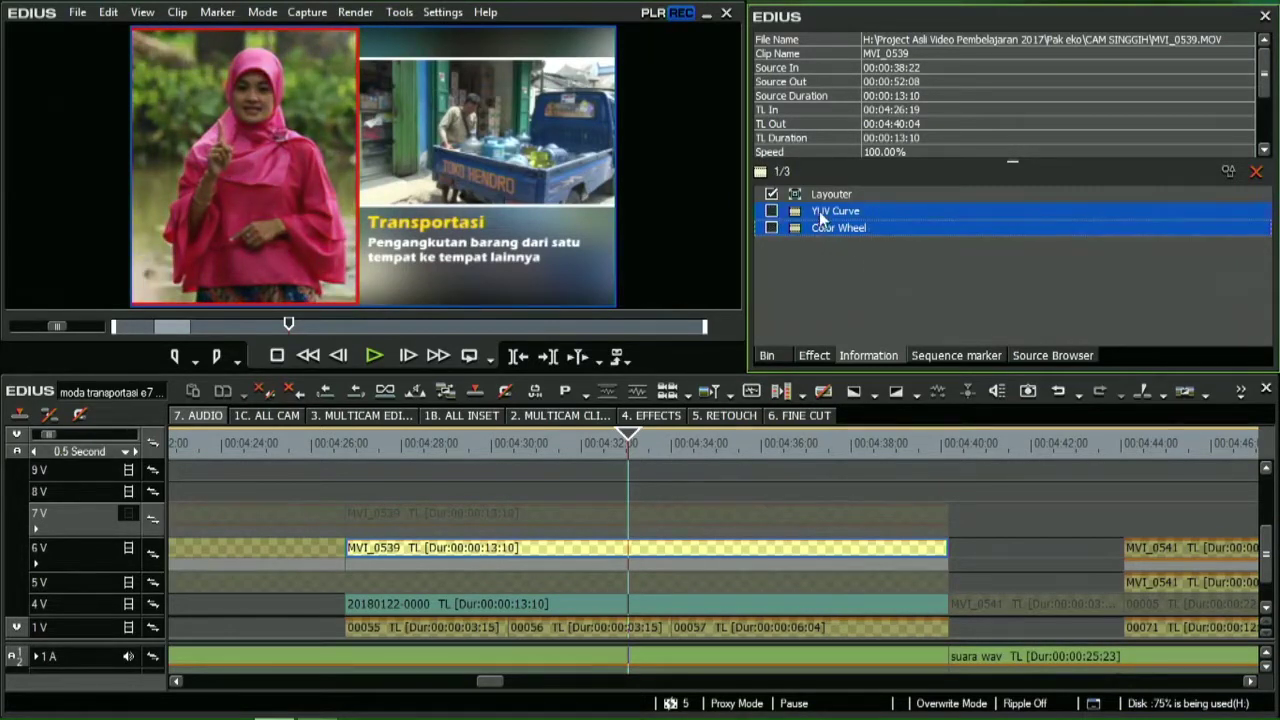
key("Delete")
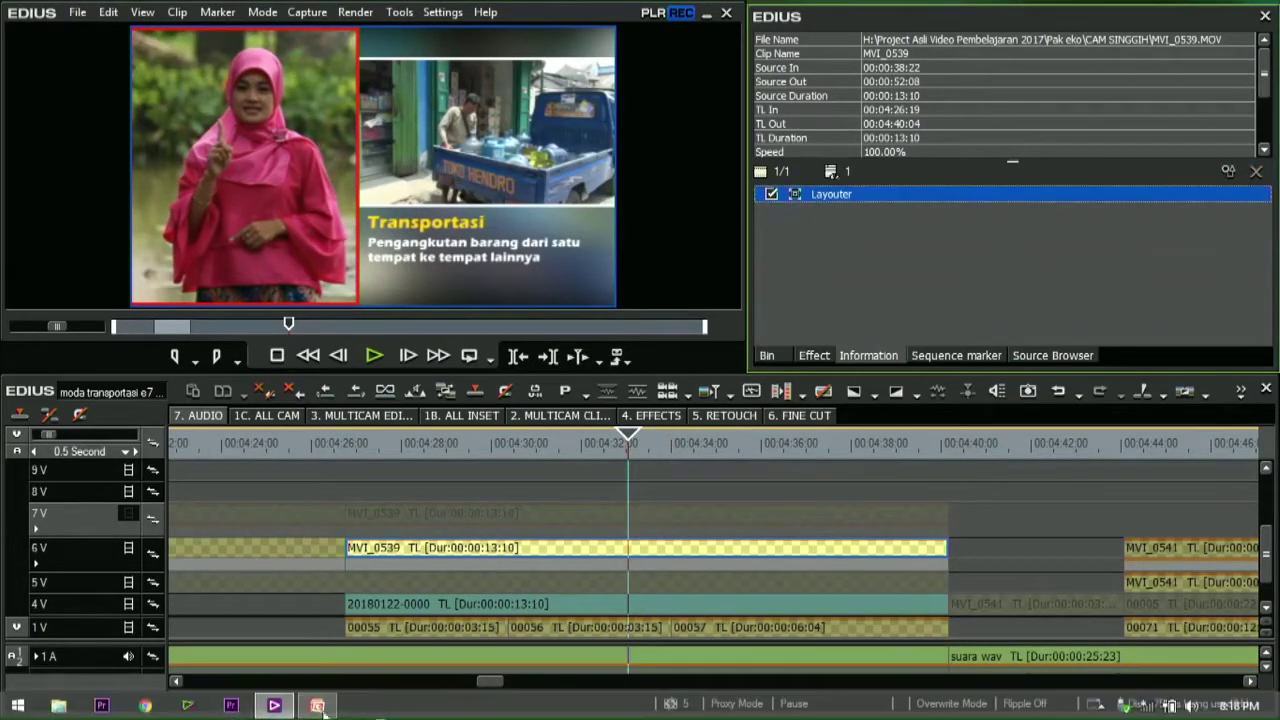
- Switch to the PowerPoint presentation and select the FAQ question about video that cannot be burned with Burn To Disc
left_click(317, 706)
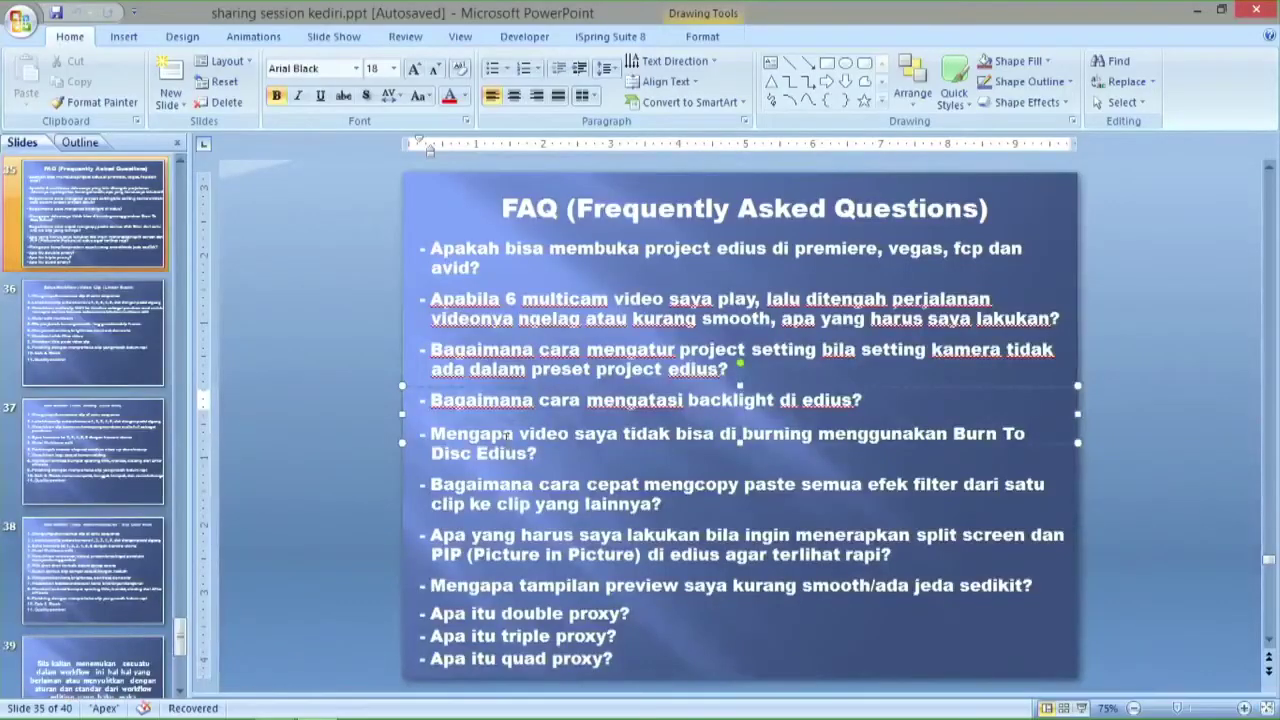
left_click(507, 449)
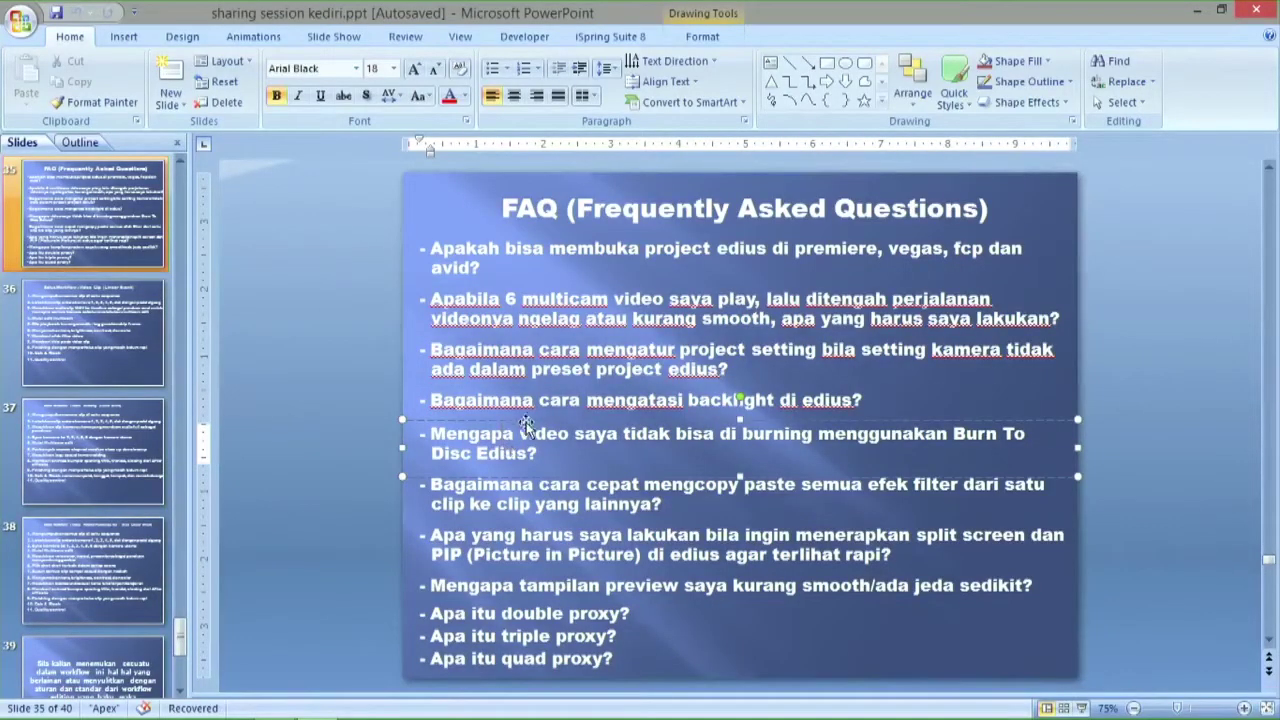
left_click(527, 418)
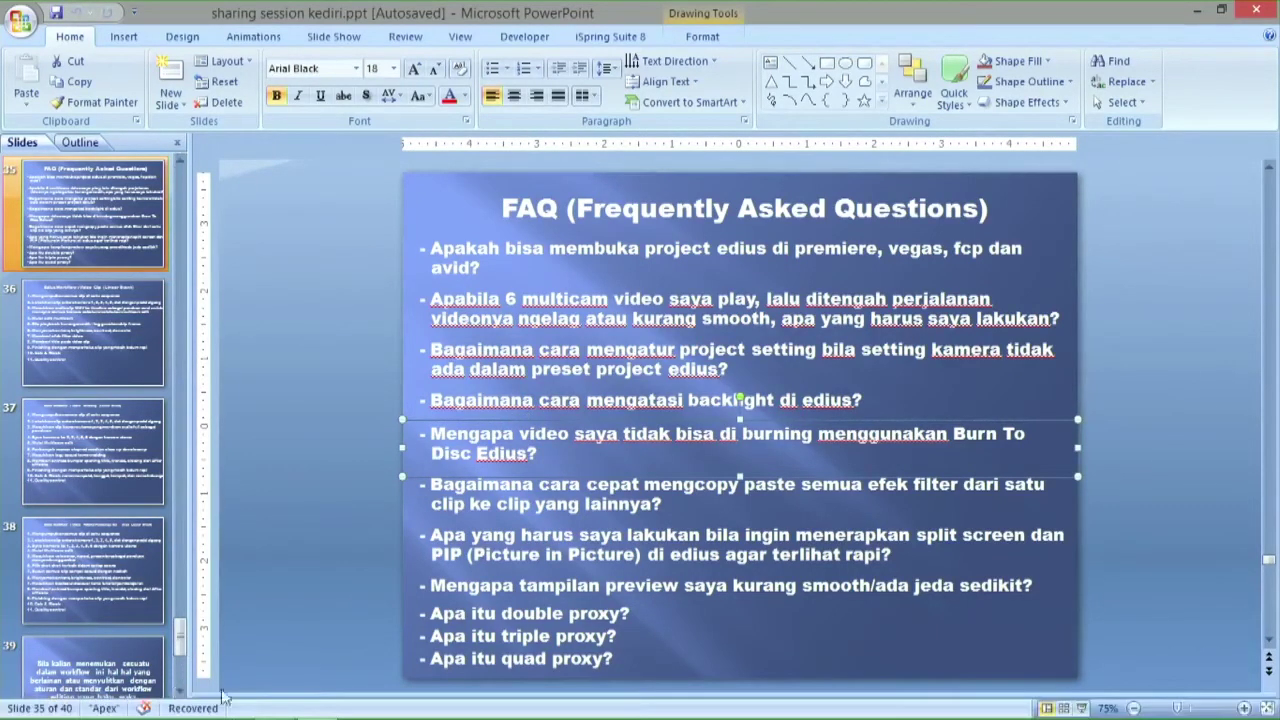
- Switch back to EDIUS and set the project's frame size to 1280 x 720
mouse_move(316, 708)
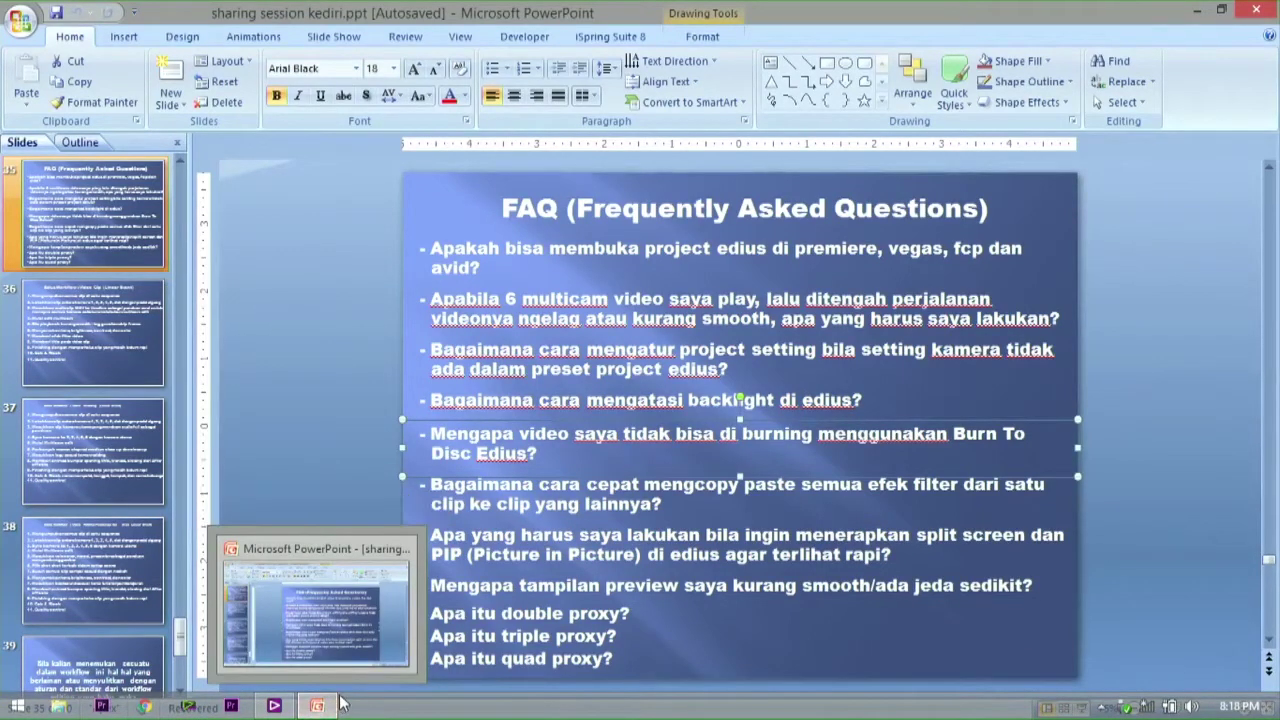
left_click(273, 706)
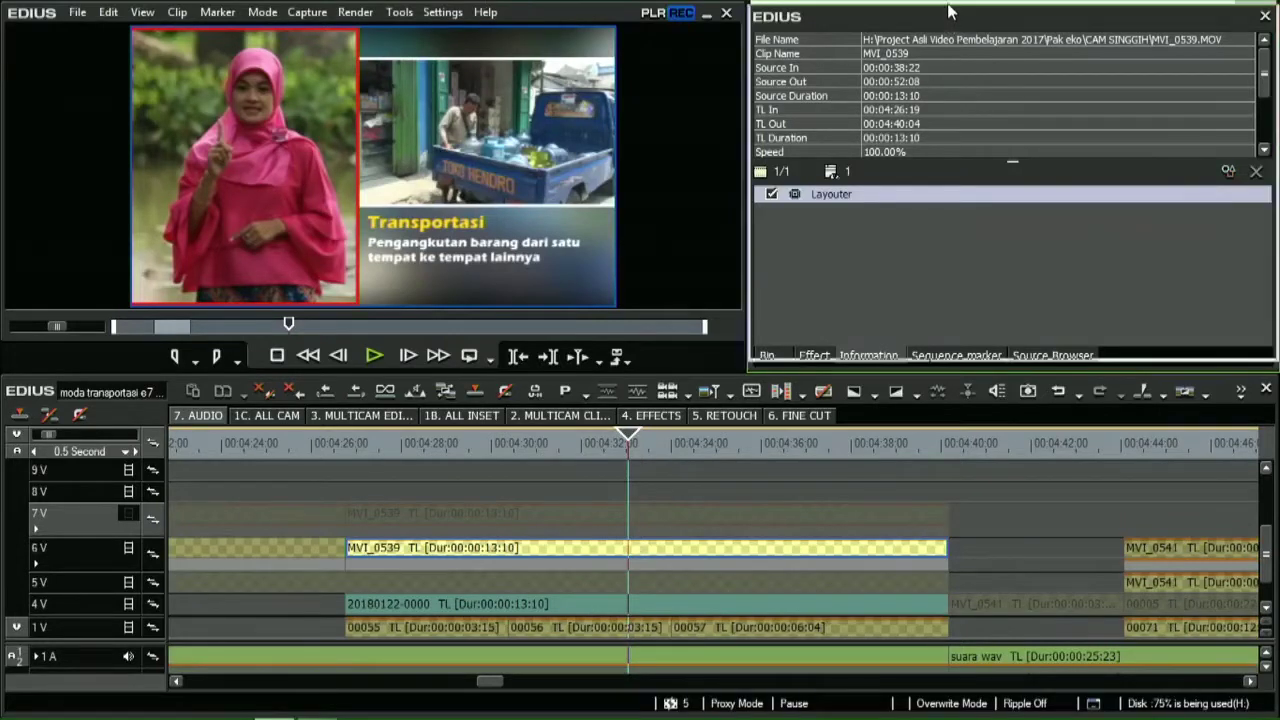
left_click_drag(948, 22, 941, 18)
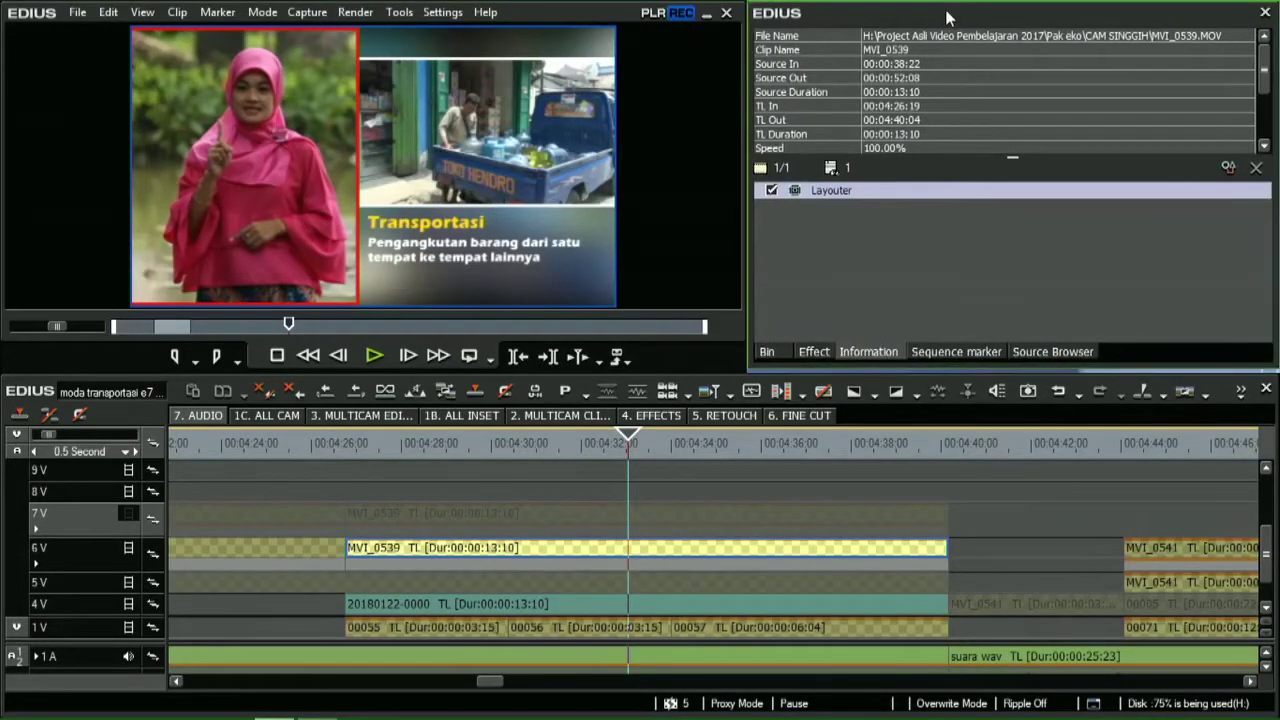
left_click(450, 12)
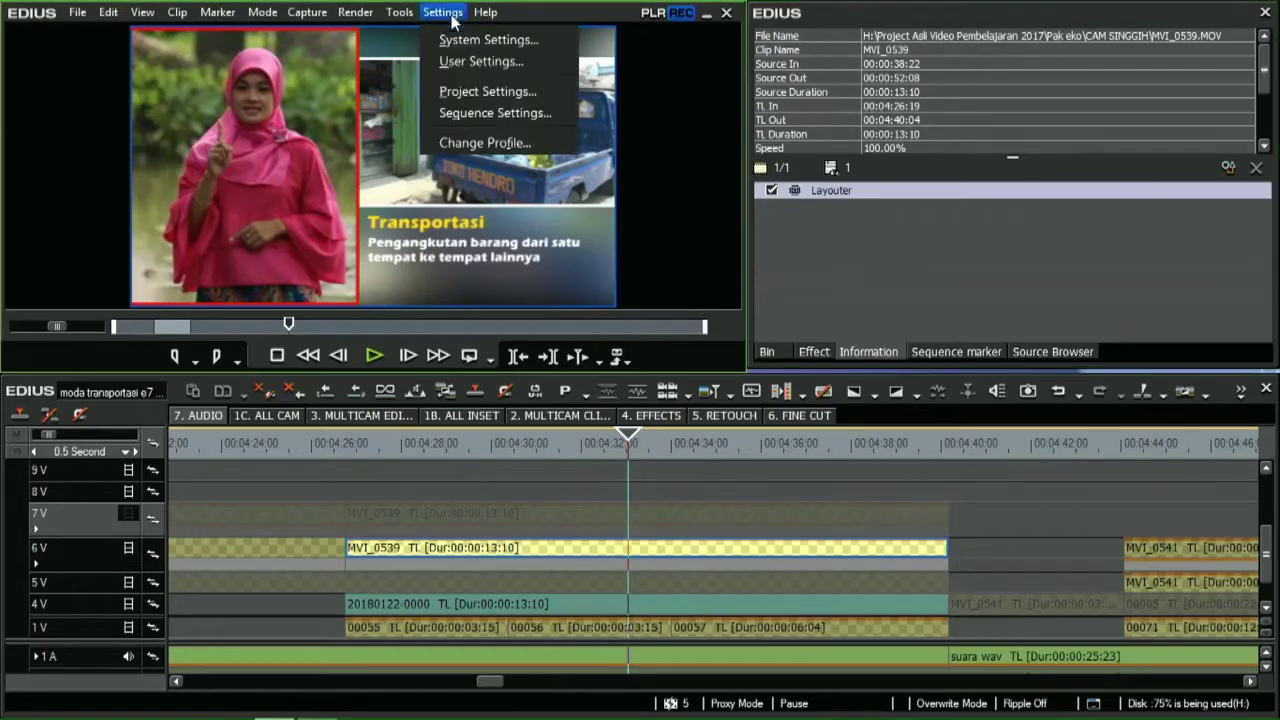
left_click(487, 91)
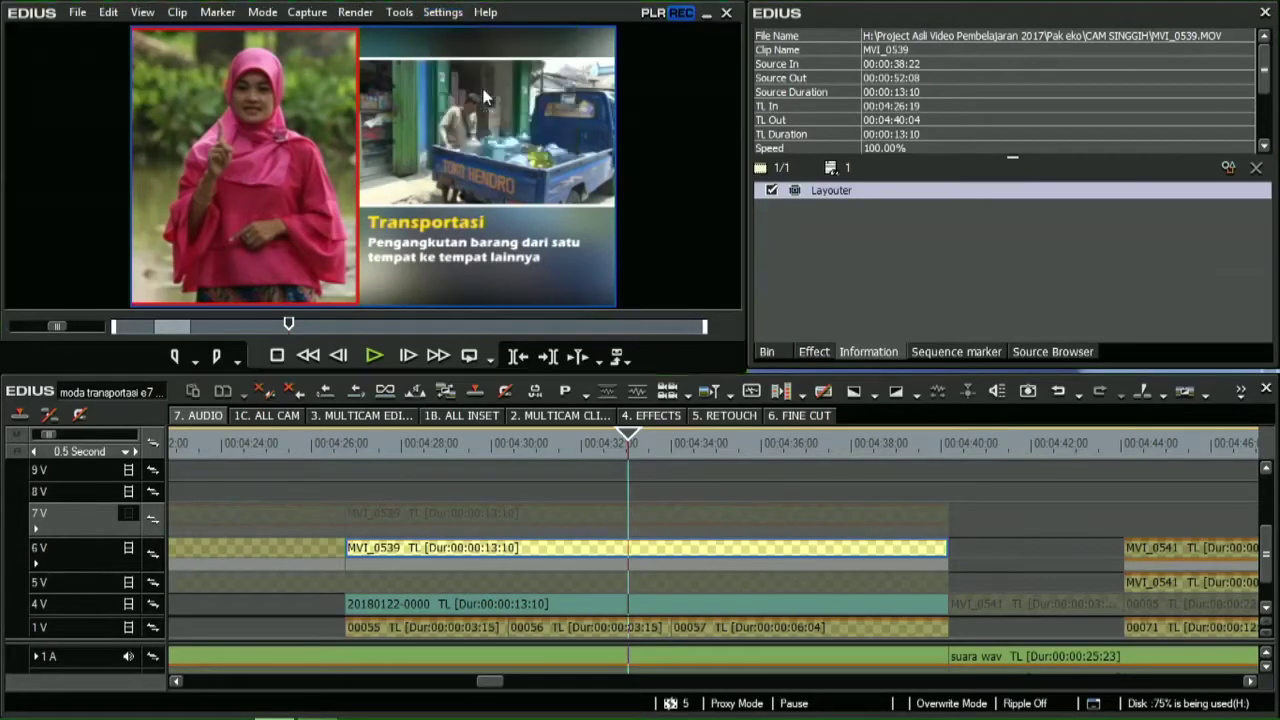
left_click(945, 391)
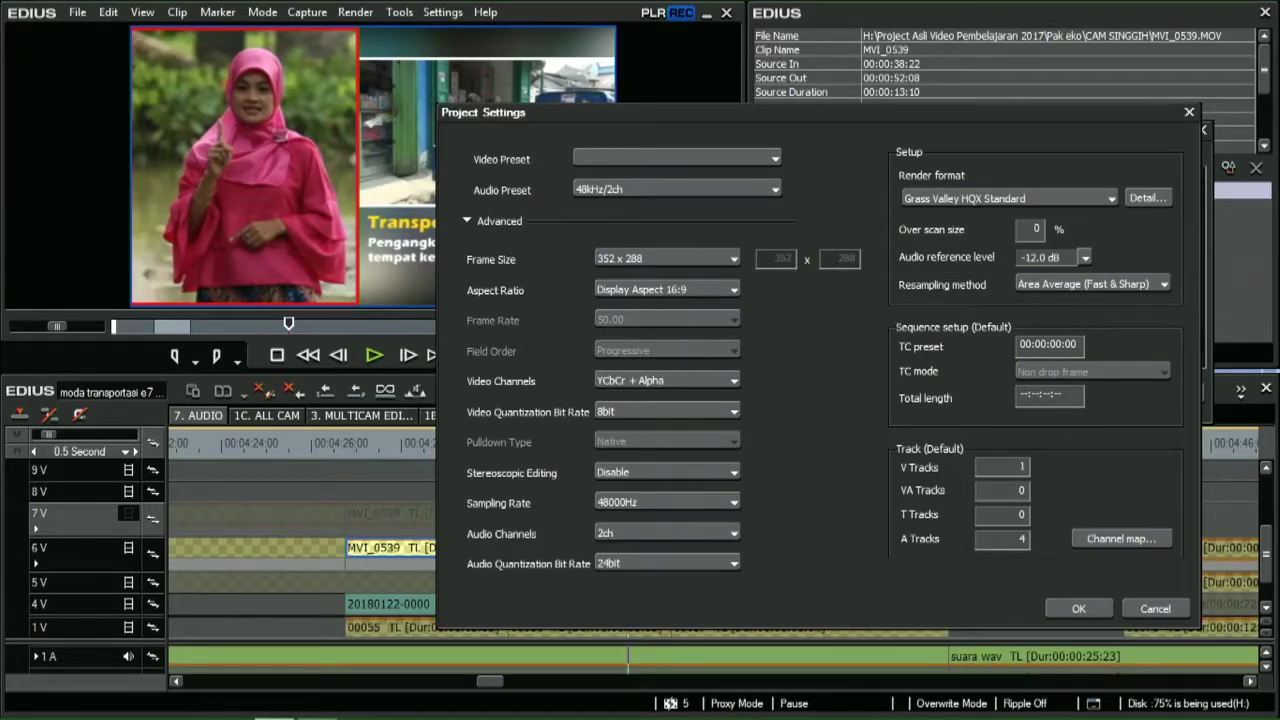
left_click(643, 260)
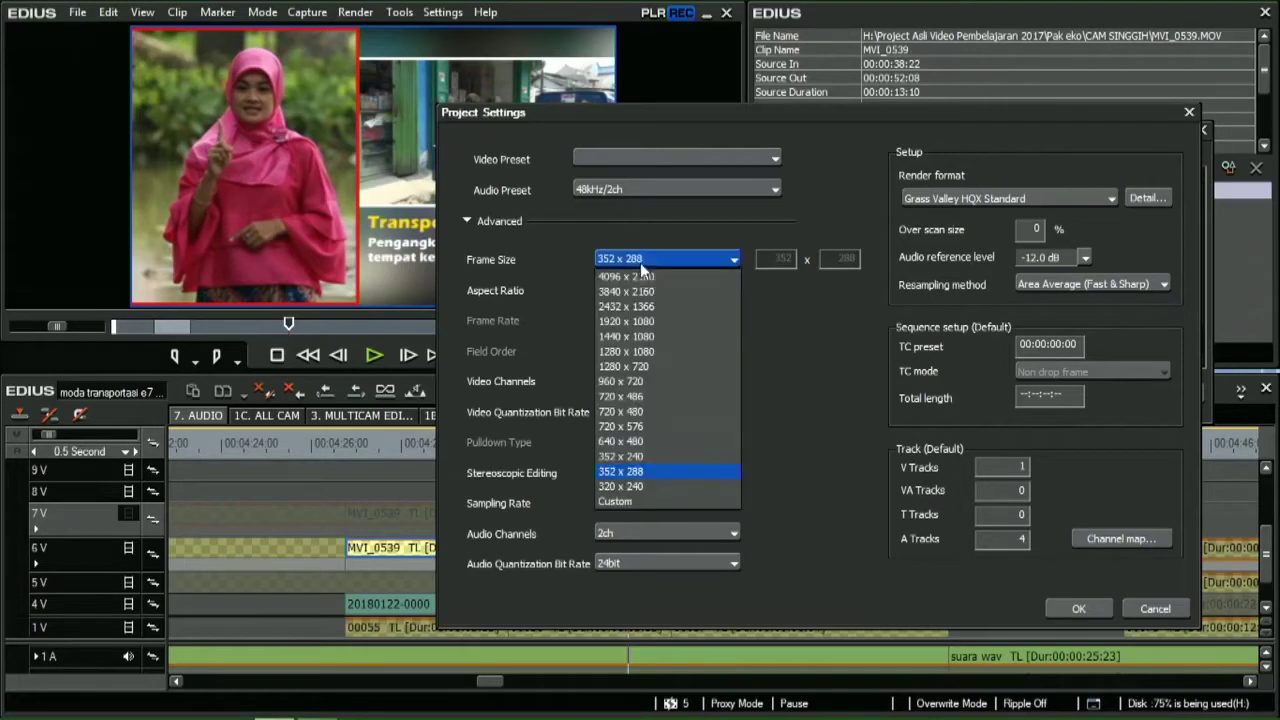
left_click(676, 366)
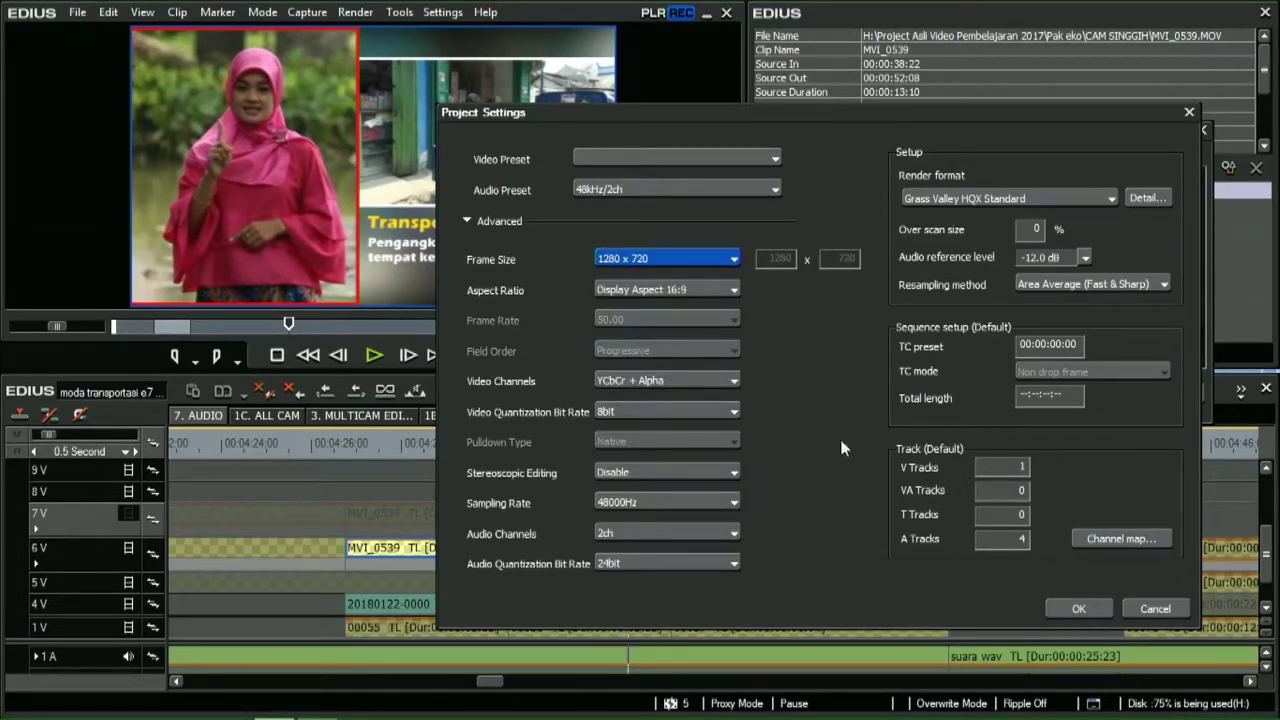
left_click(1075, 610)
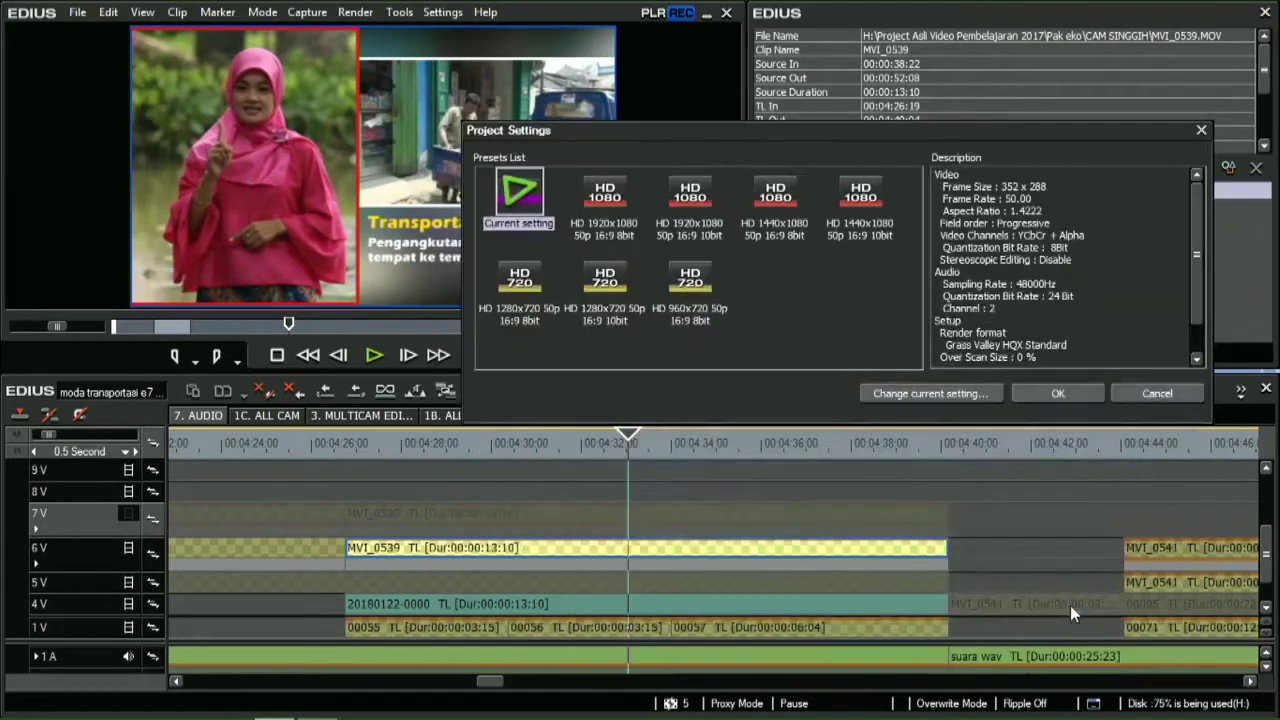
left_click(1071, 391)
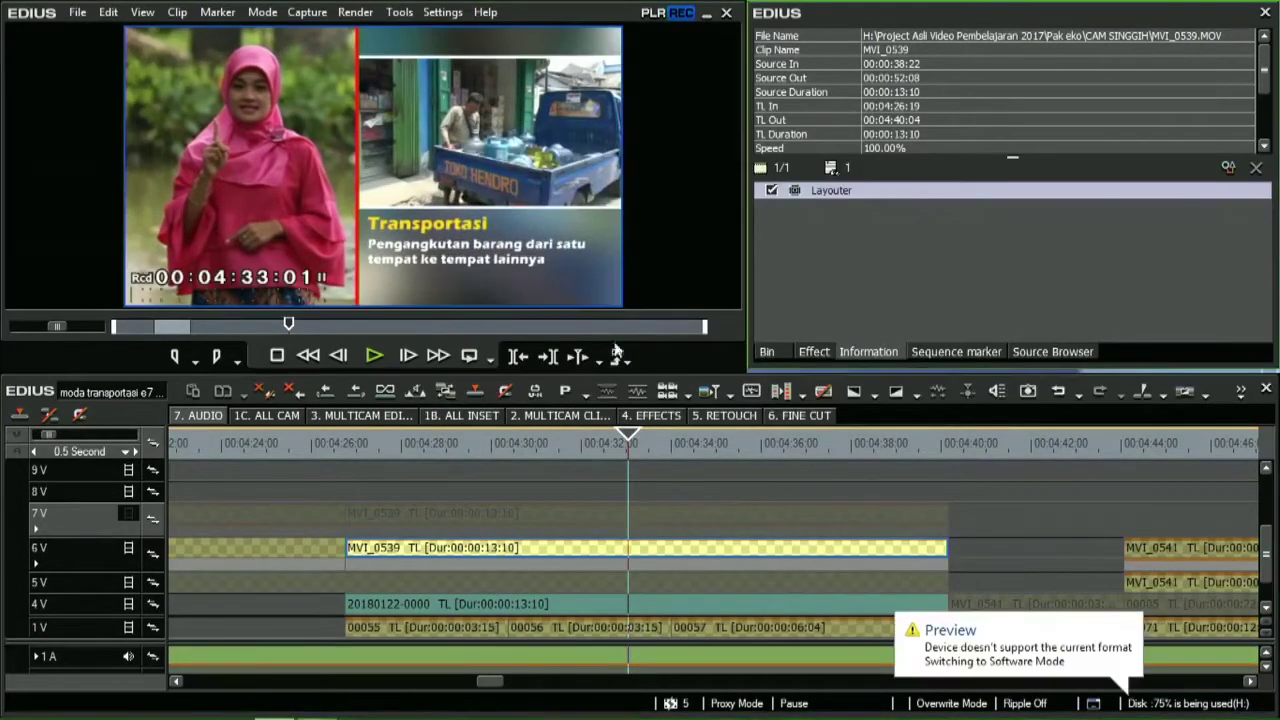
- Set the In point at the start of the 7. AUDIO sequence and the Out point at its end, 00:15:27:00
left_click(587, 450)
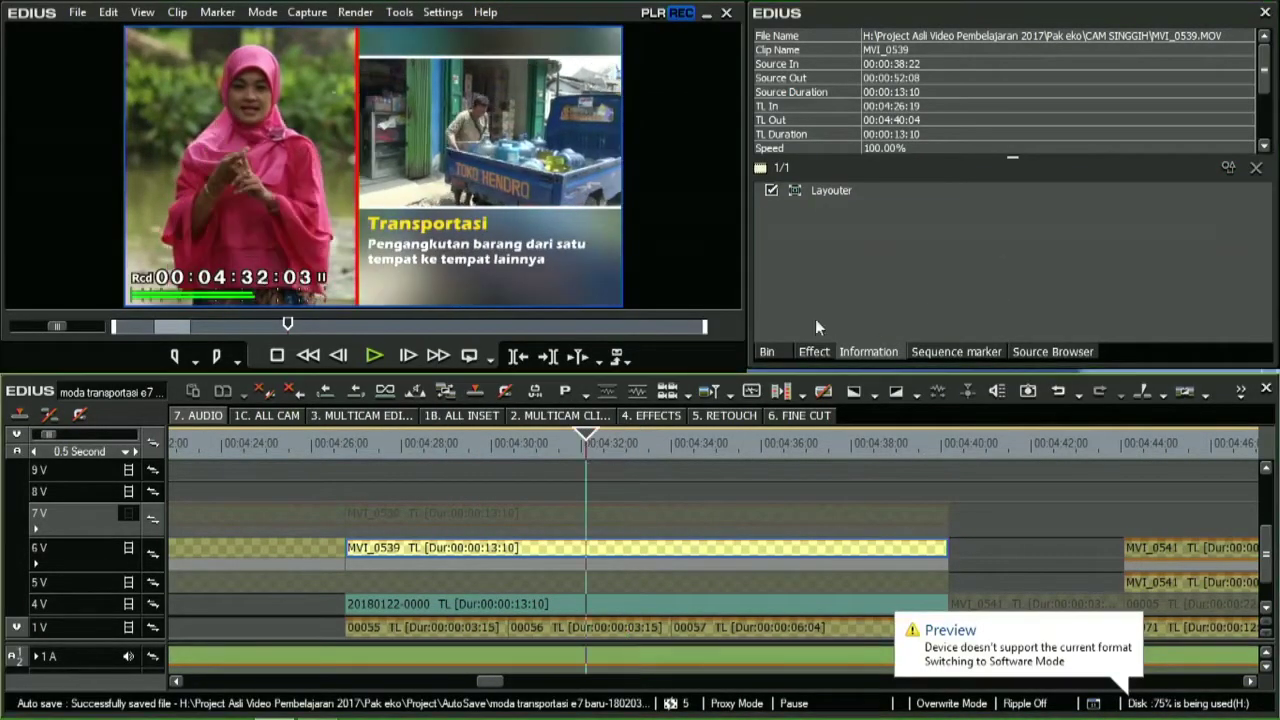
left_click(778, 355)
left_click(795, 445)
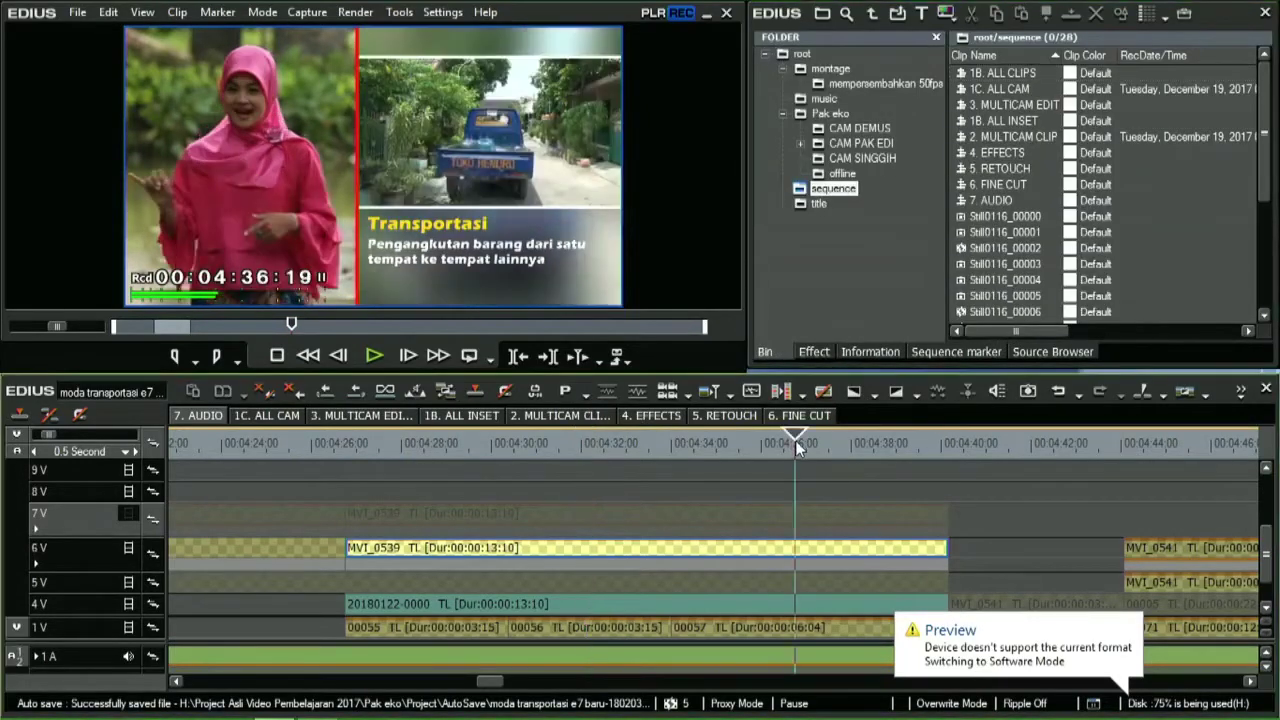
scroll(797, 447, "down", 2)
key("ctrl+0")
key("Home")
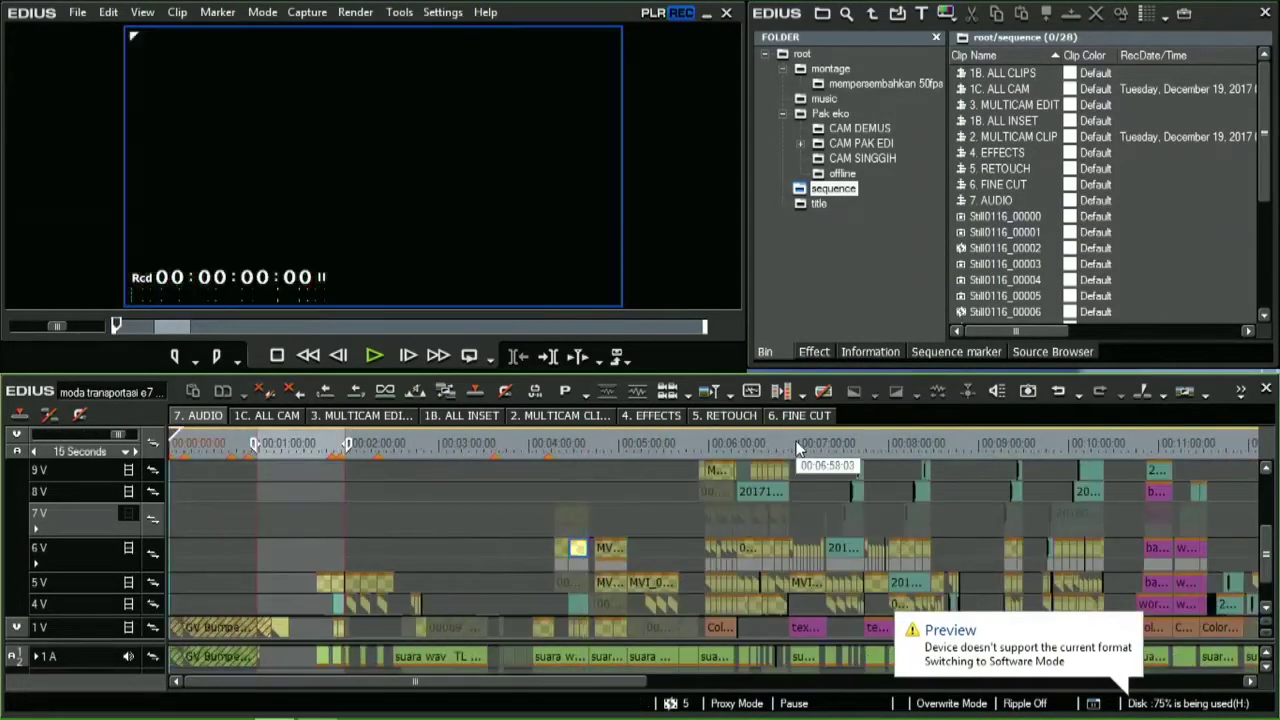
scroll(808, 447, "down", 3)
left_click(808, 447)
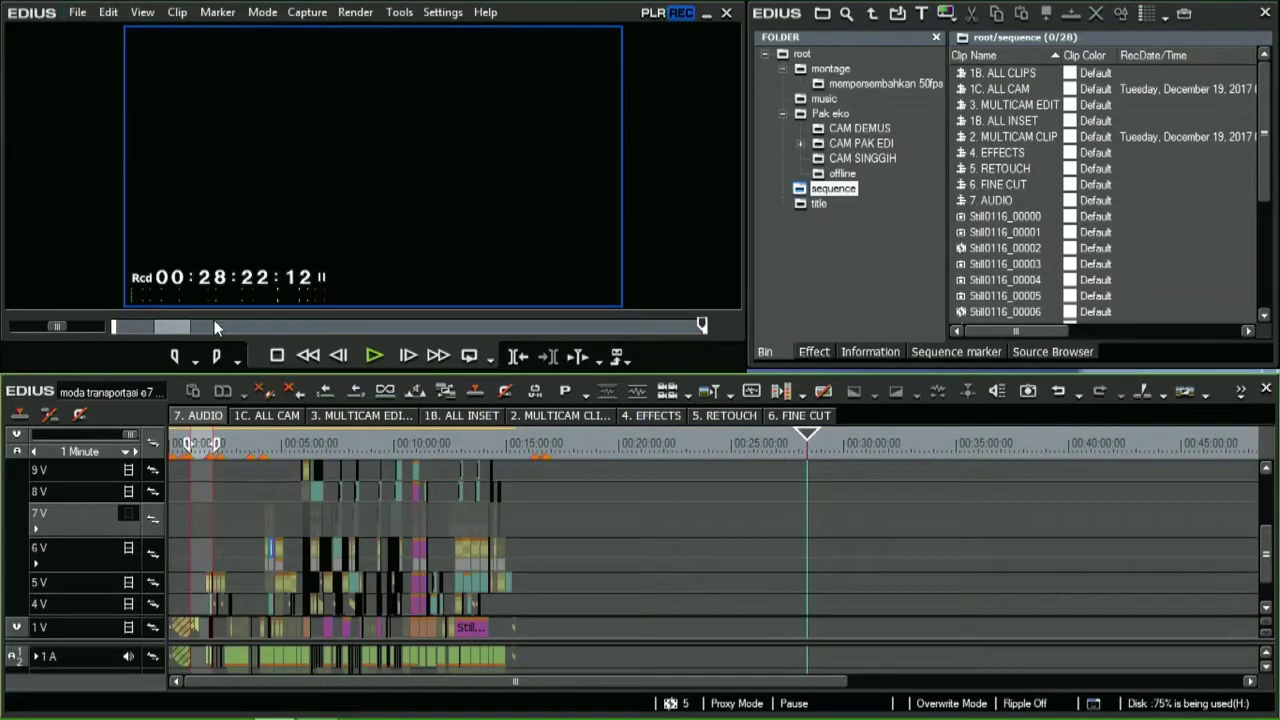
key("Home")
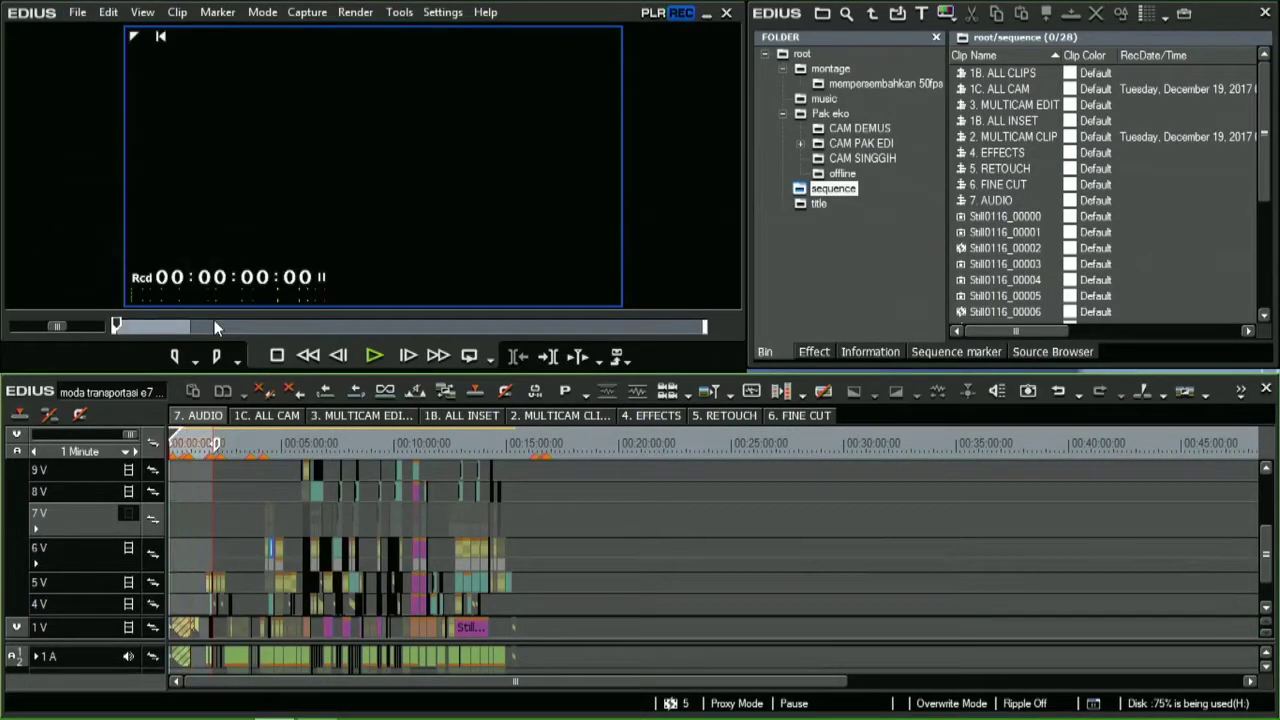
key("End")
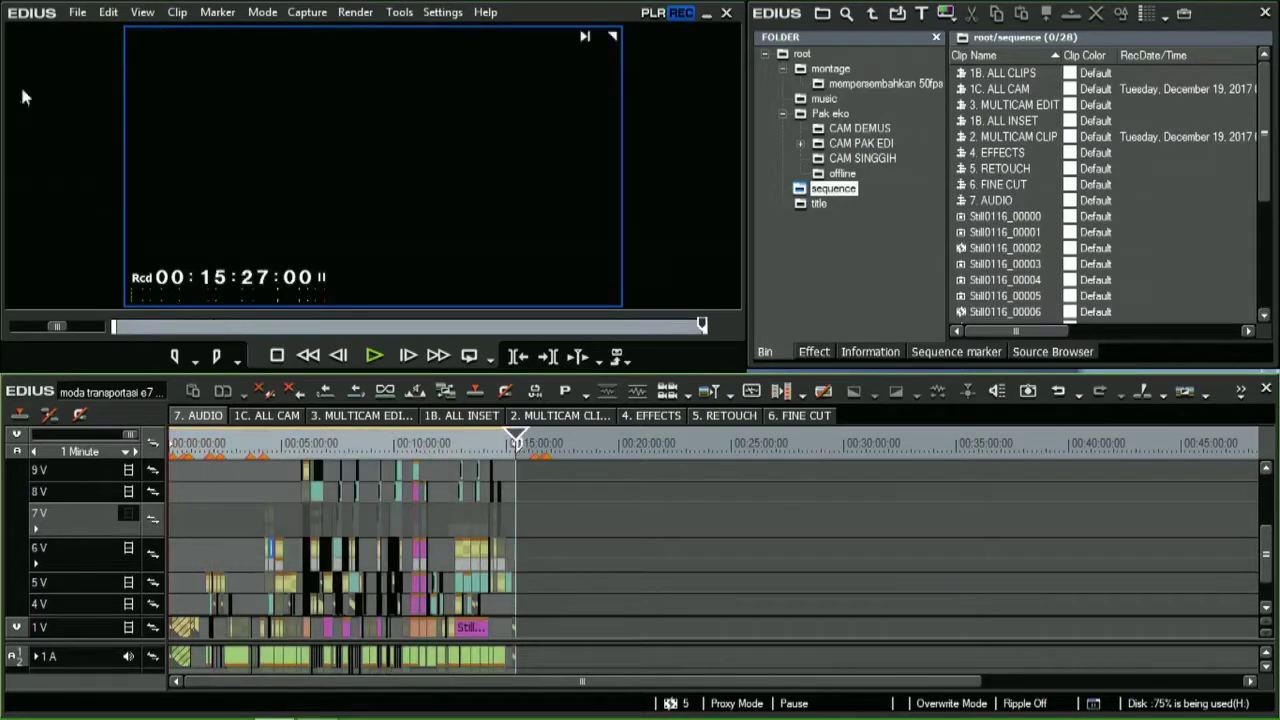
- Start a Print to File export, choose the MPEG exporter category and enable conversion
left_click(75, 20)
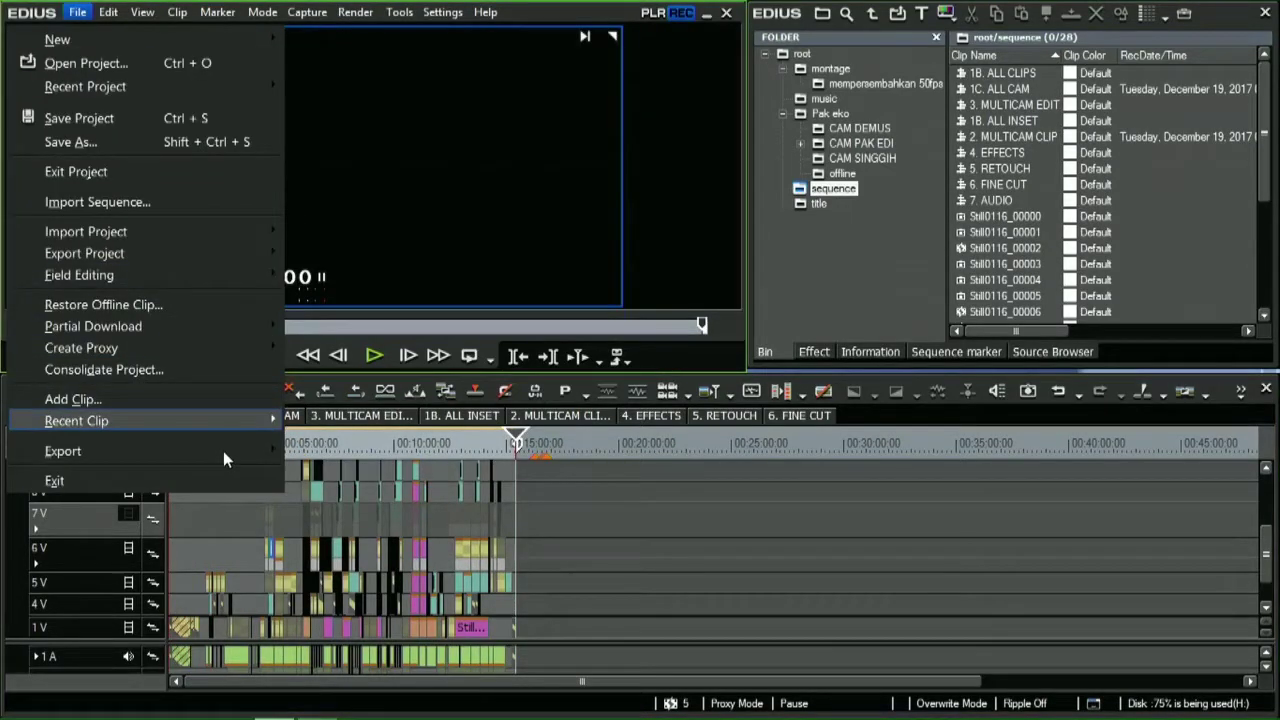
mouse_move(223, 451)
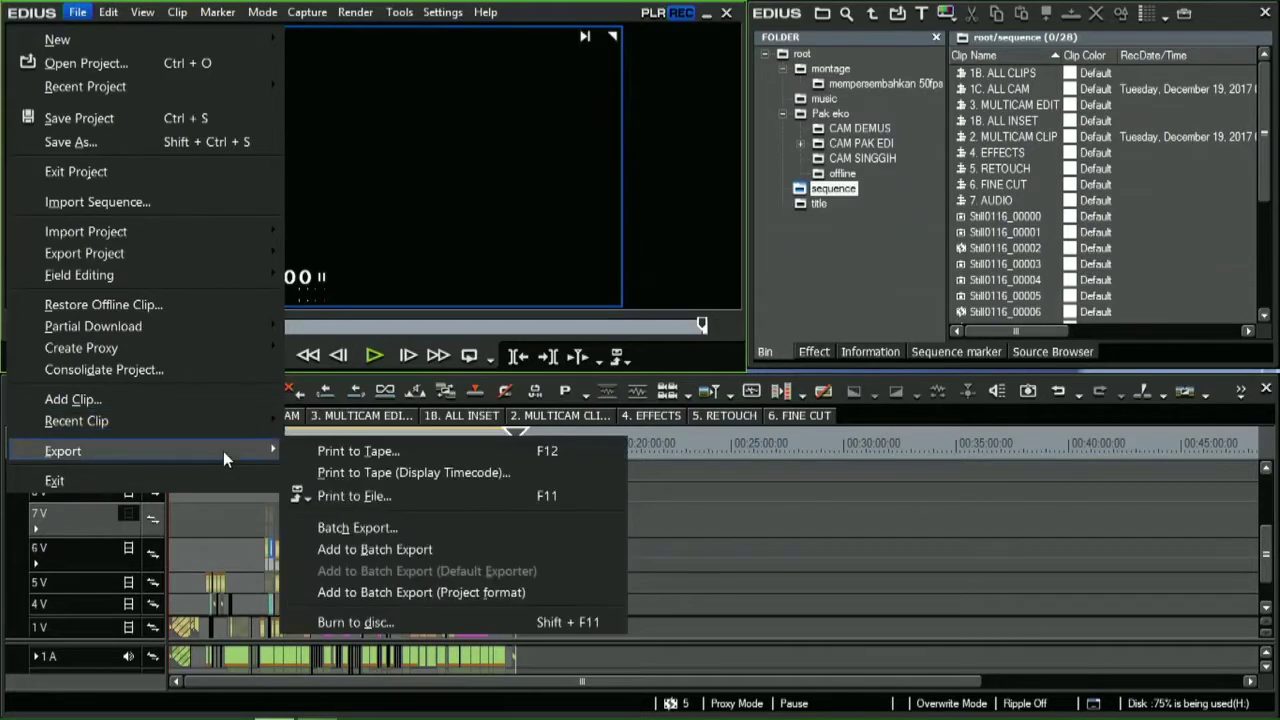
left_click(370, 495)
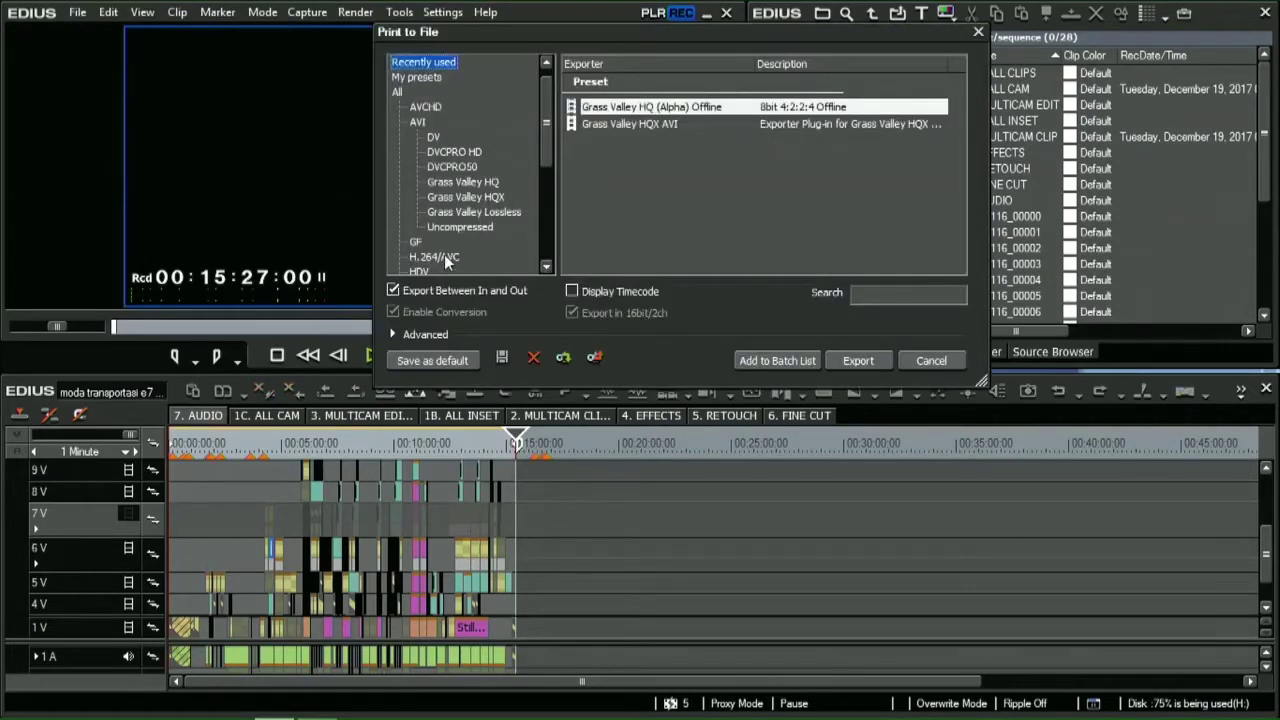
left_click(447, 257)
left_click(549, 183)
left_click(548, 181)
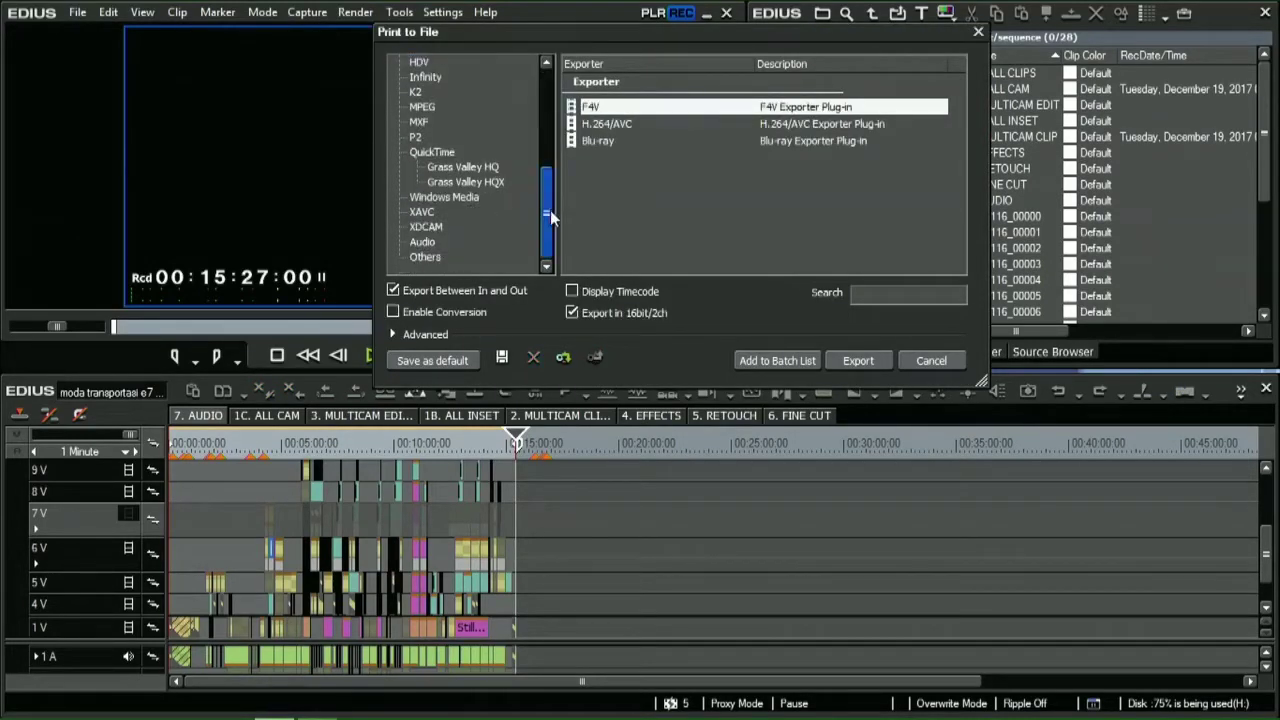
left_click(433, 153)
left_click(424, 107)
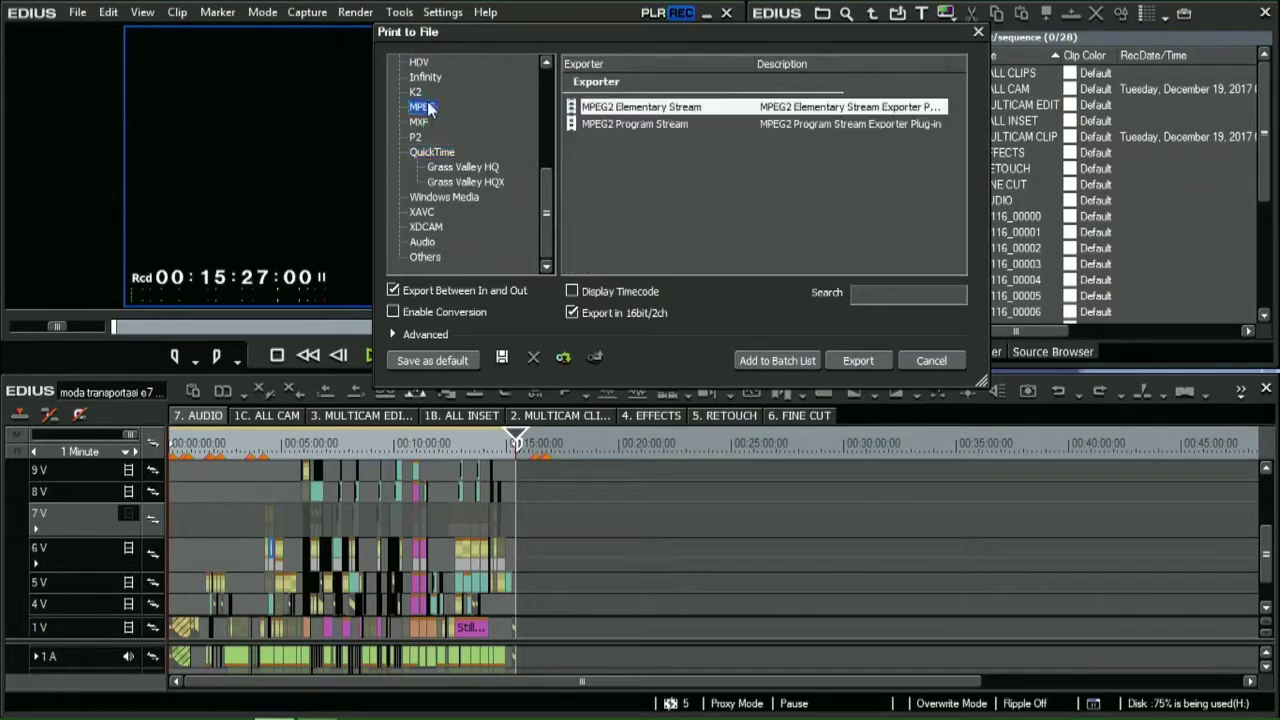
left_click(429, 313)
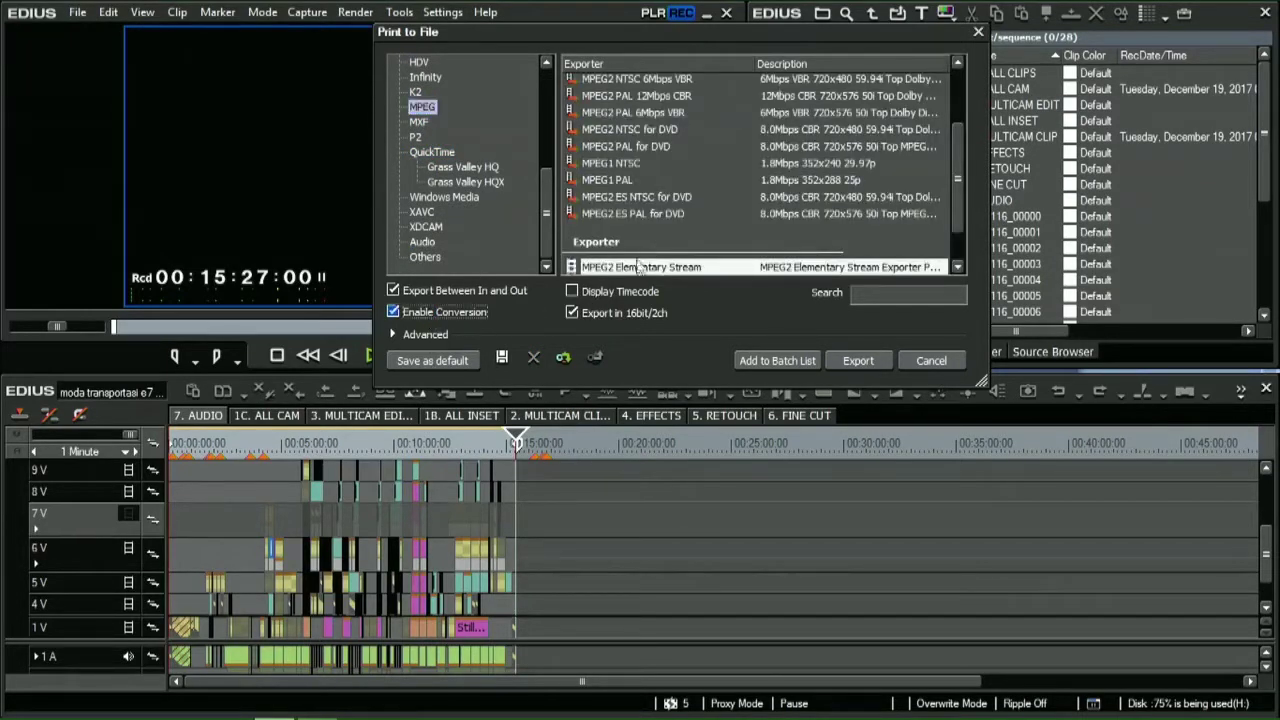
- Open the export settings of the MPEG2 ES PAL for DVD preset and close them without exporting
left_click(622, 181)
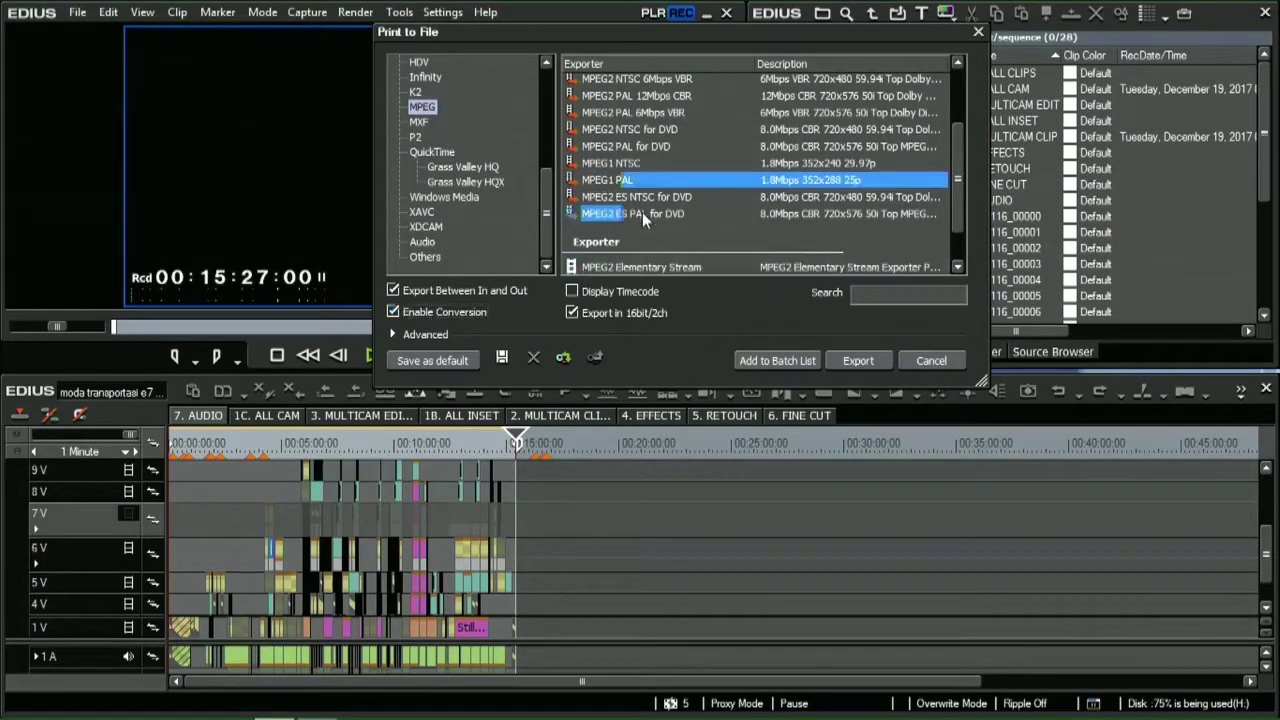
left_click(642, 213)
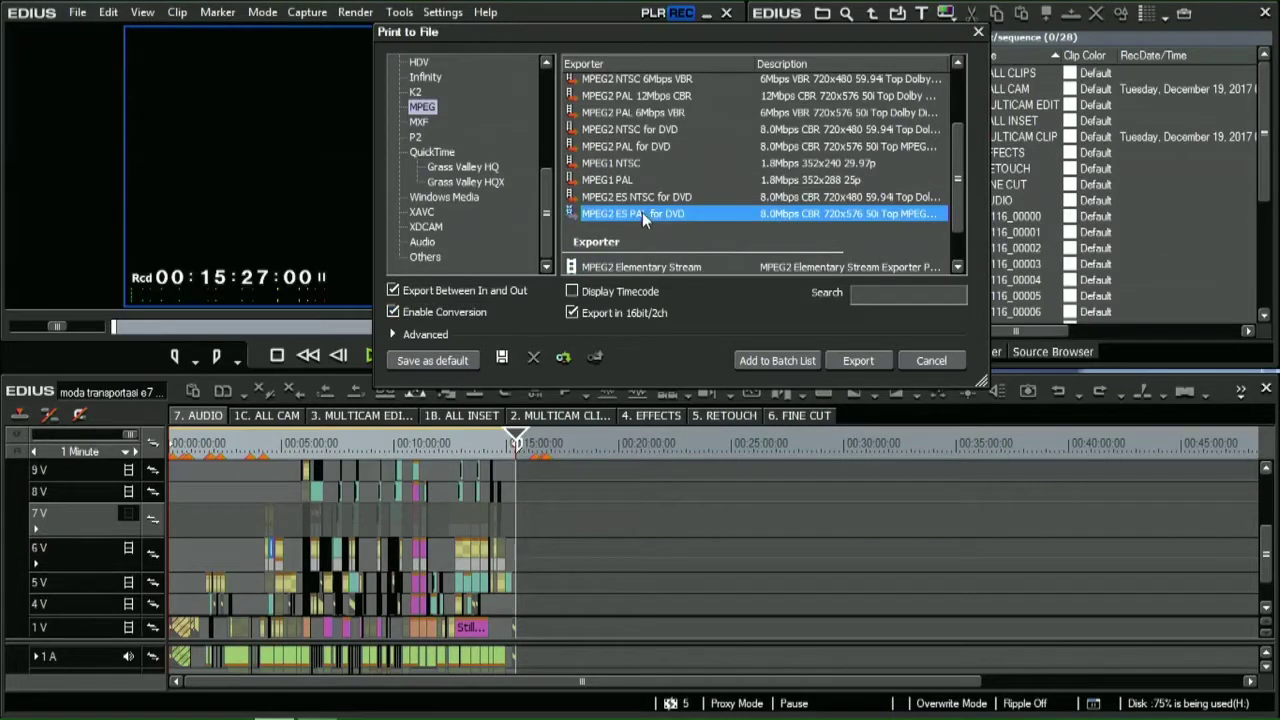
left_click(848, 364)
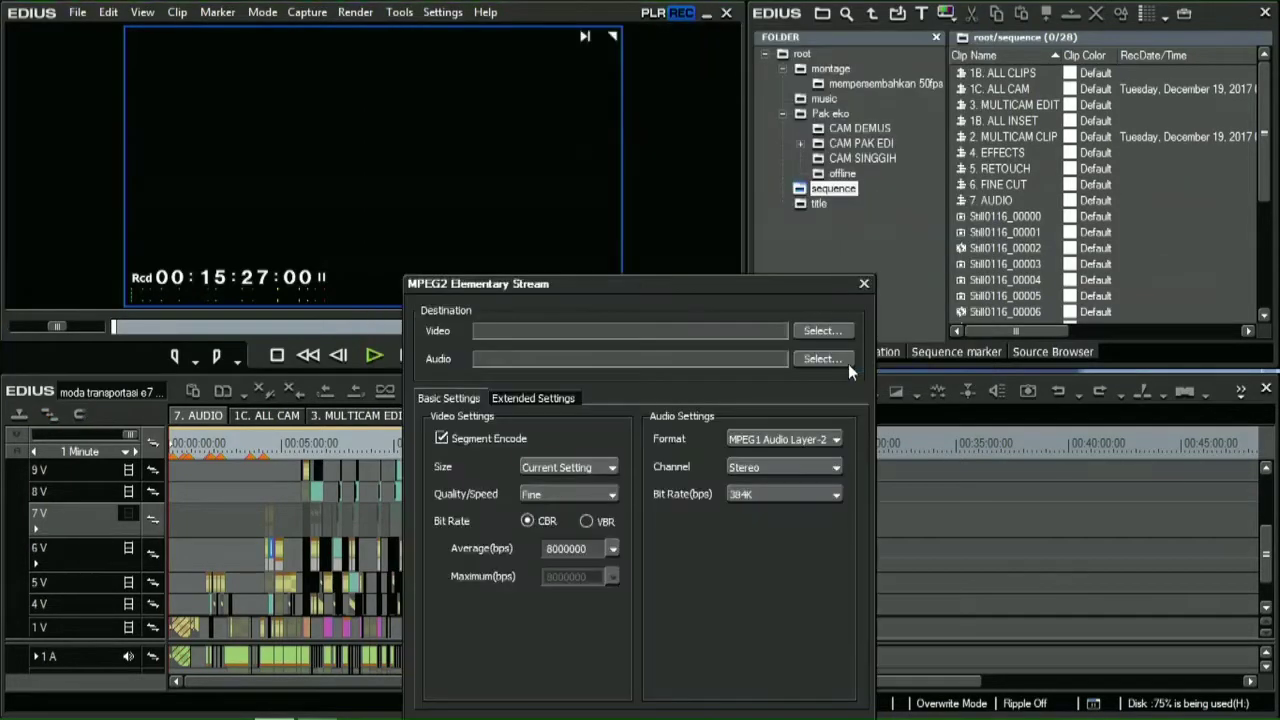
left_click(864, 284)
- Start a Print to File export in the MPEG category and open the export settings of the MPEG2 PAL for DVD preset
left_click(77, 12)
mouse_move(108, 12)
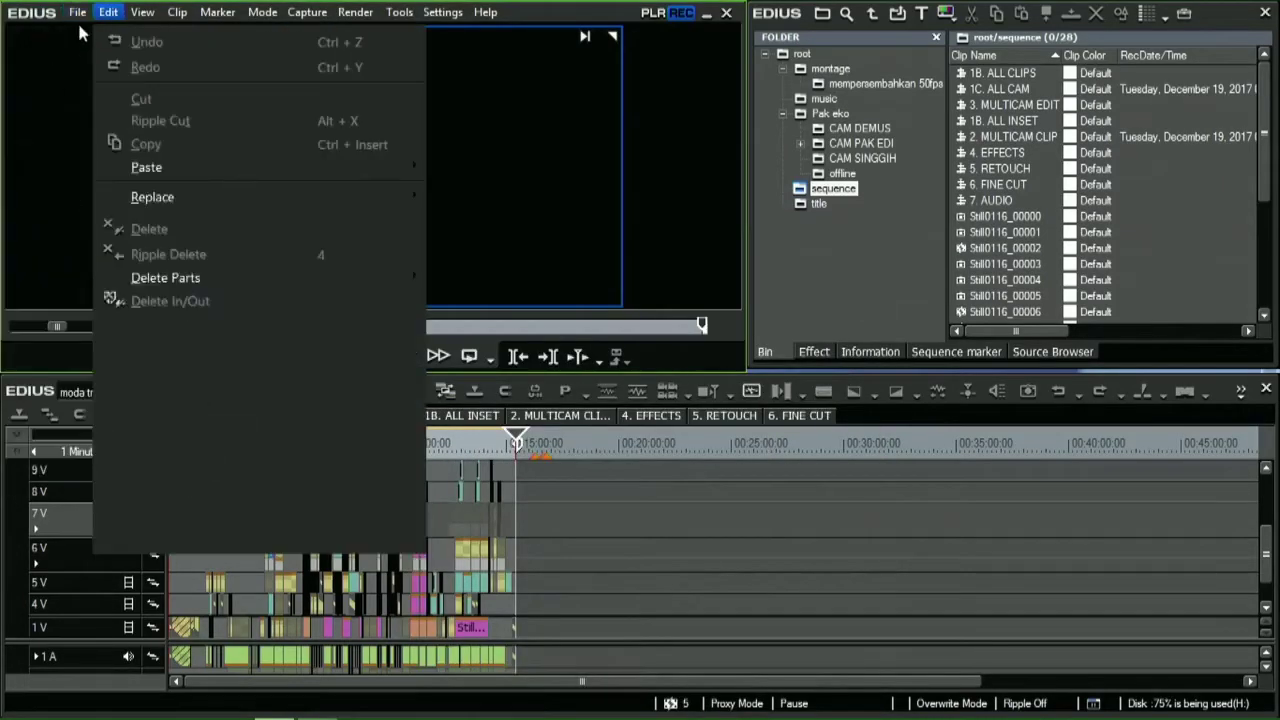
mouse_move(108, 455)
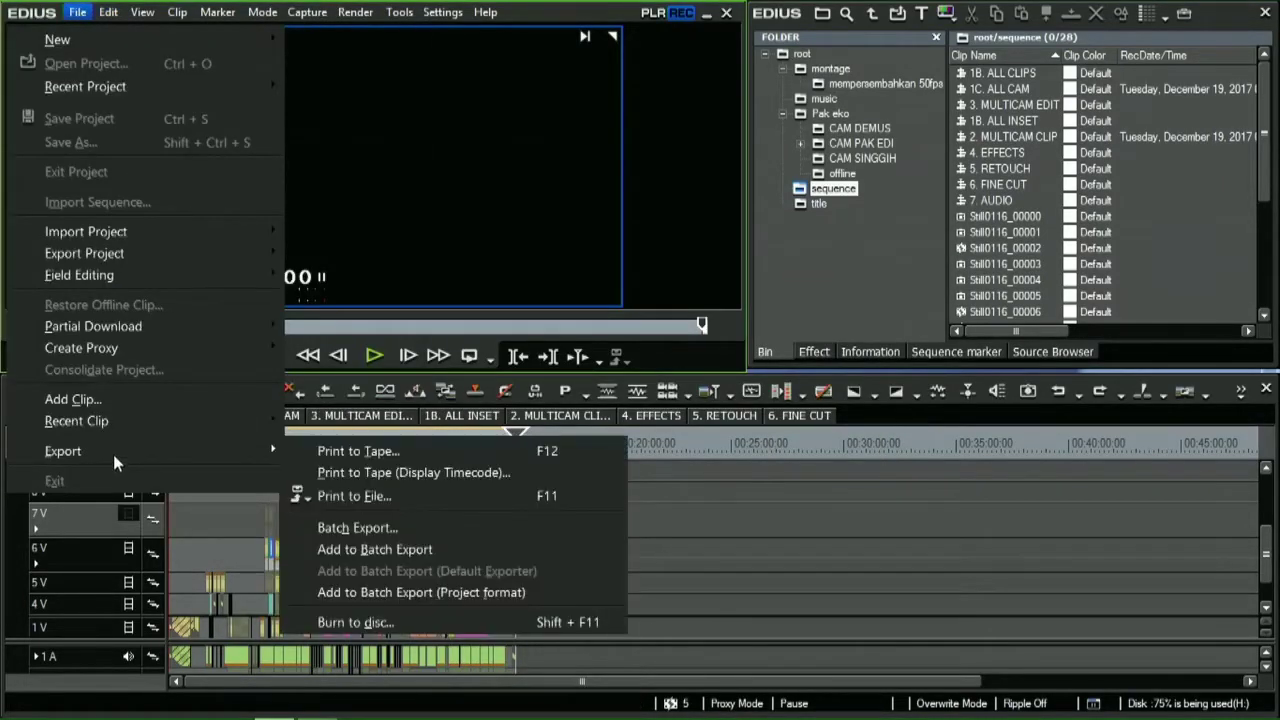
left_click(372, 497)
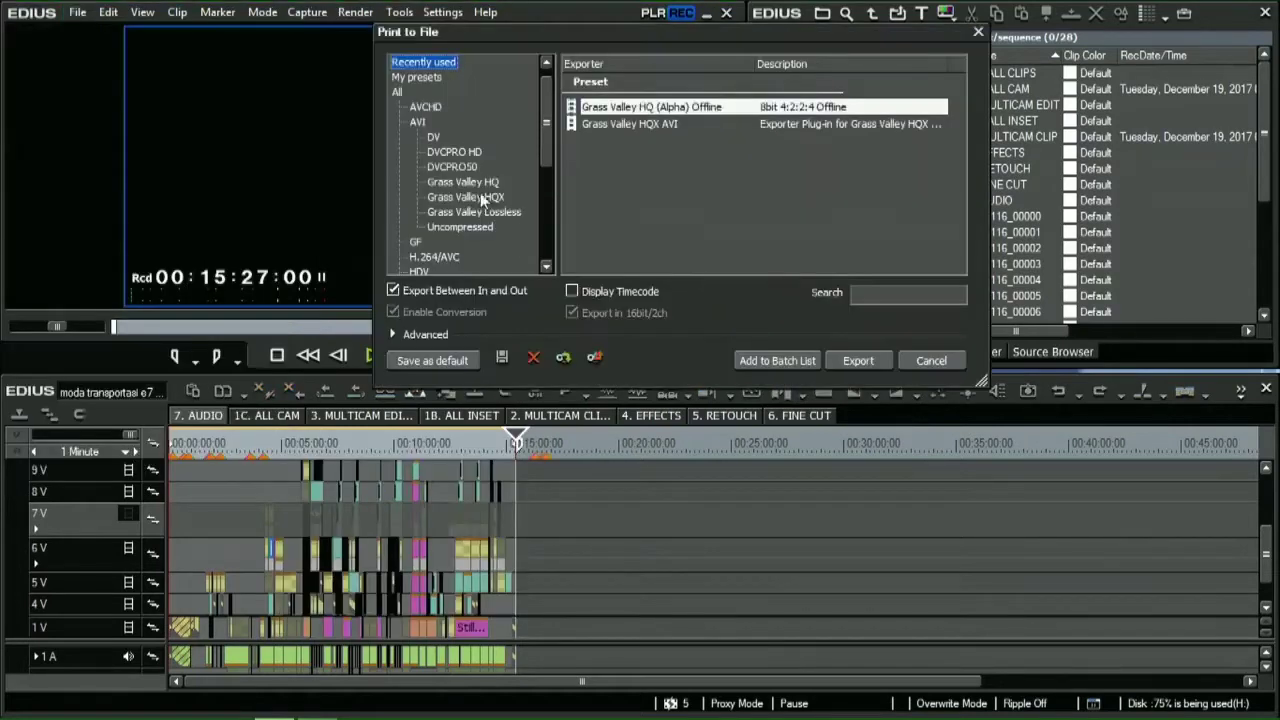
left_click(440, 256)
scroll(430, 200, "down", 3)
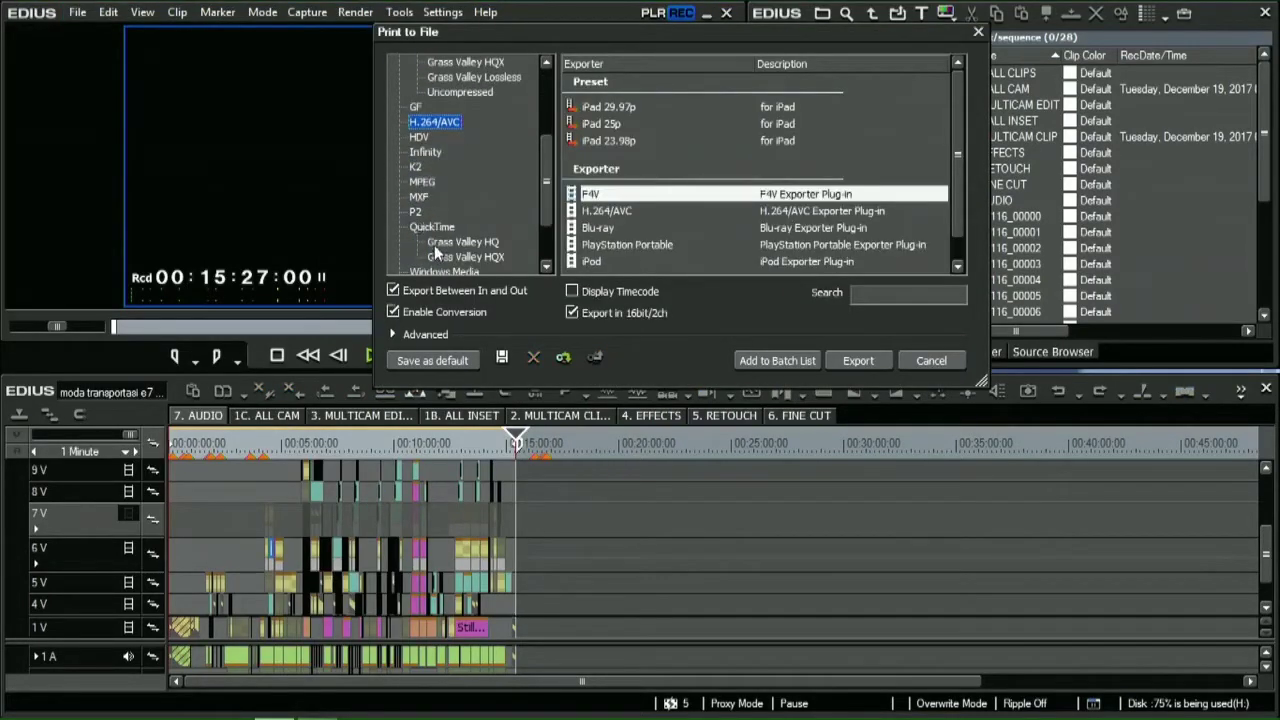
left_click(423, 182)
left_click(646, 147)
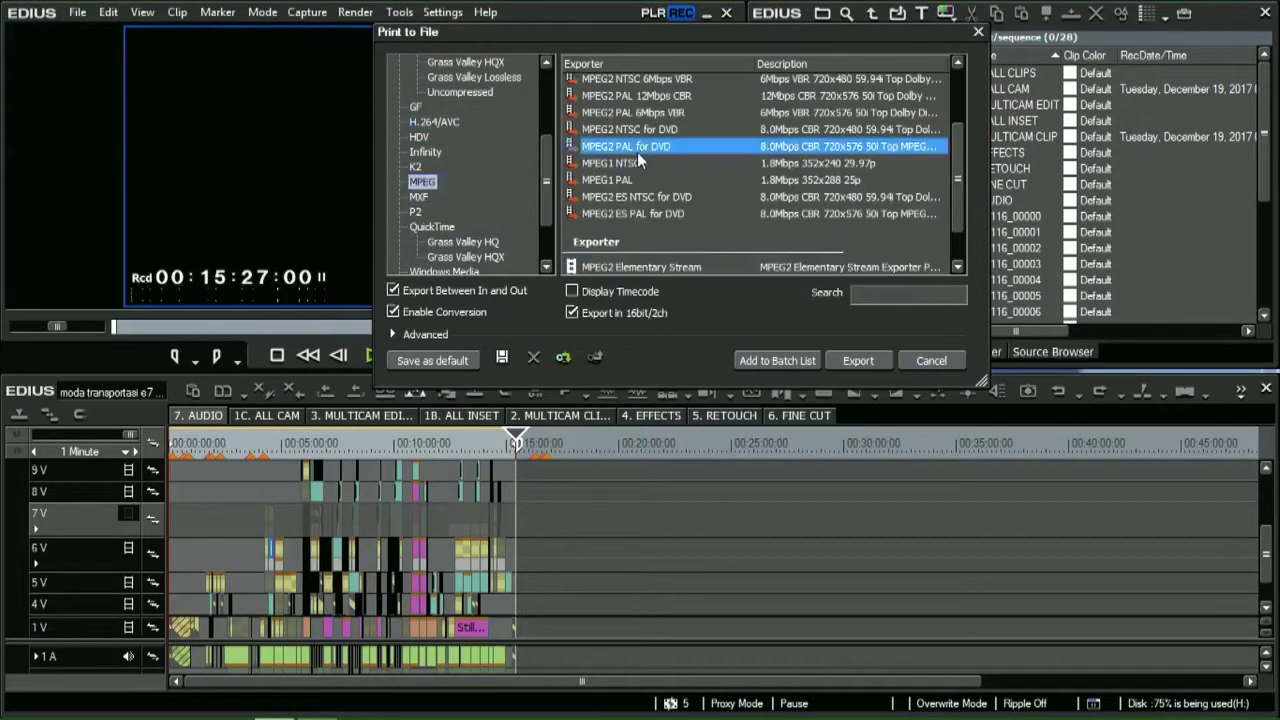
key("Escape")
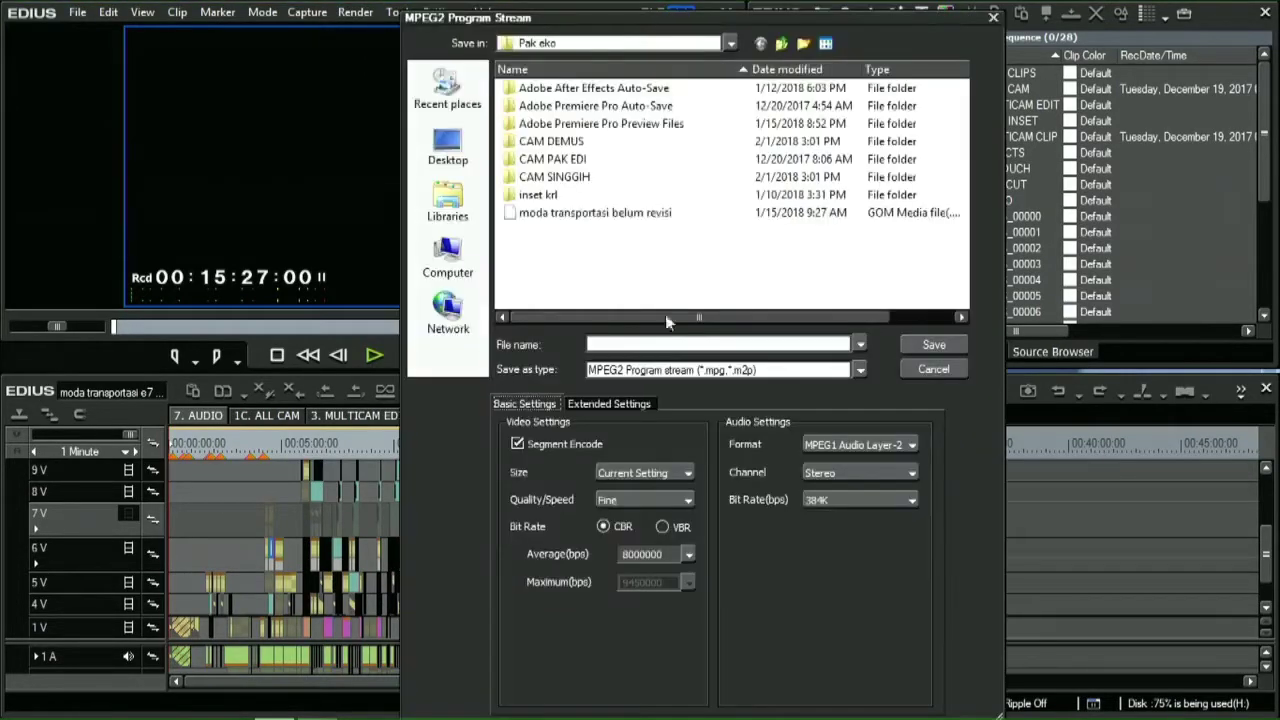
- Examine the available size, quality/speed and average bit rate options in the MPEG2 Program Stream settings
left_click(648, 473)
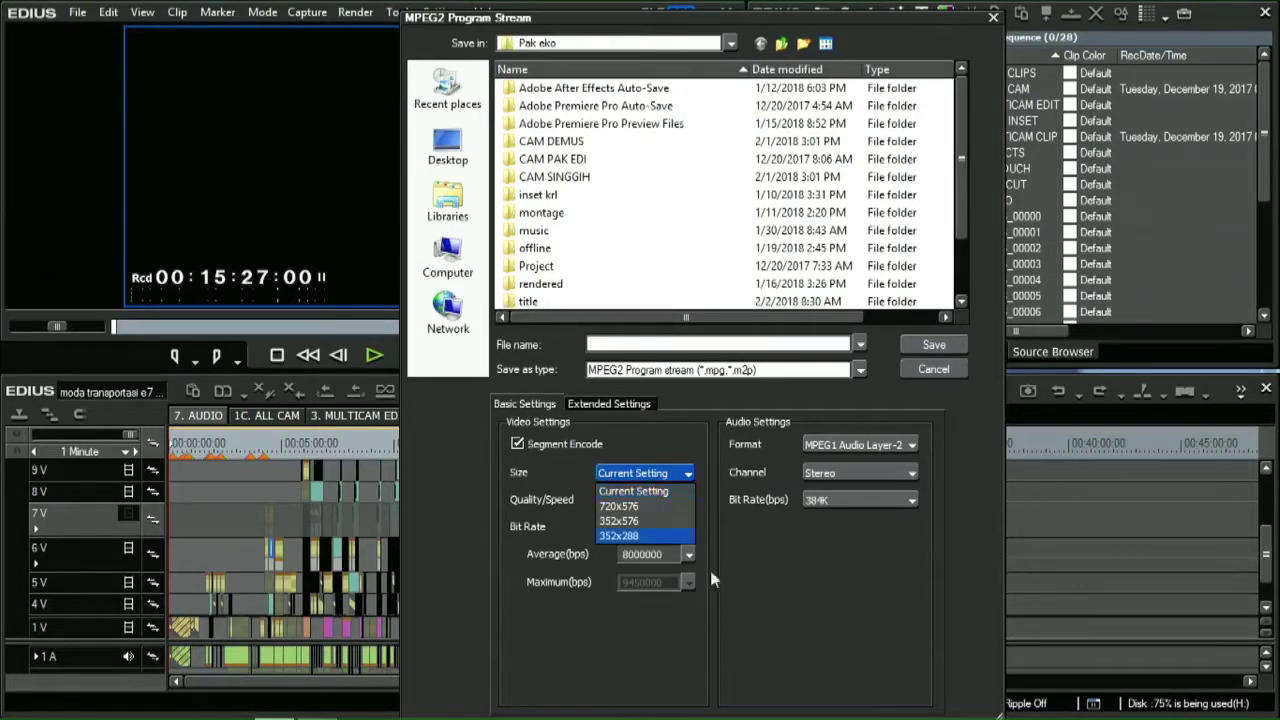
left_click(700, 549)
left_click(682, 500)
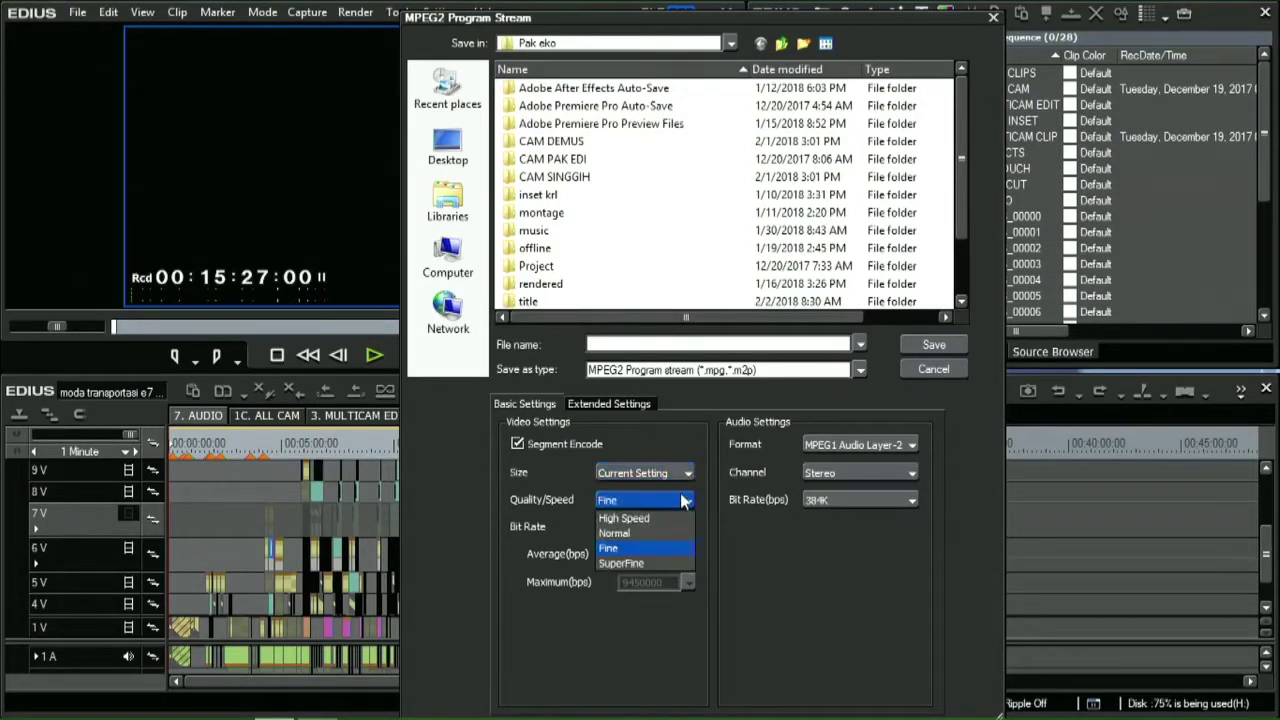
left_click(682, 500)
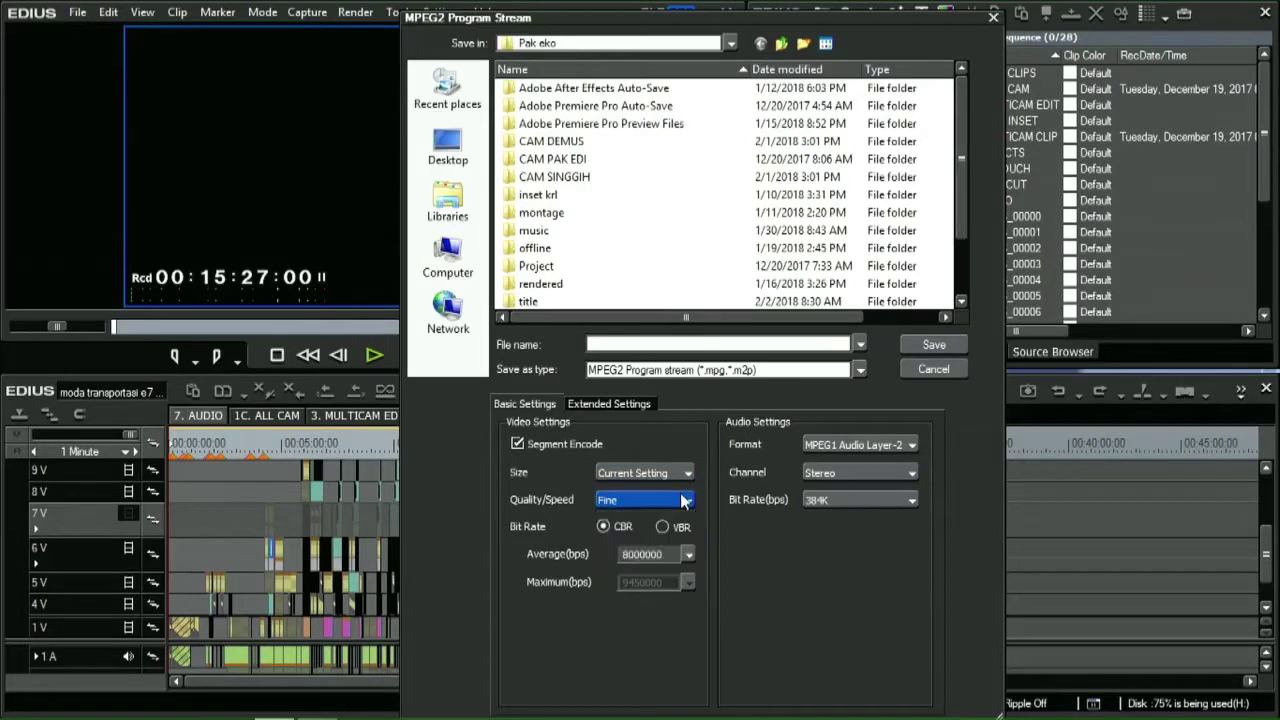
left_click(690, 555)
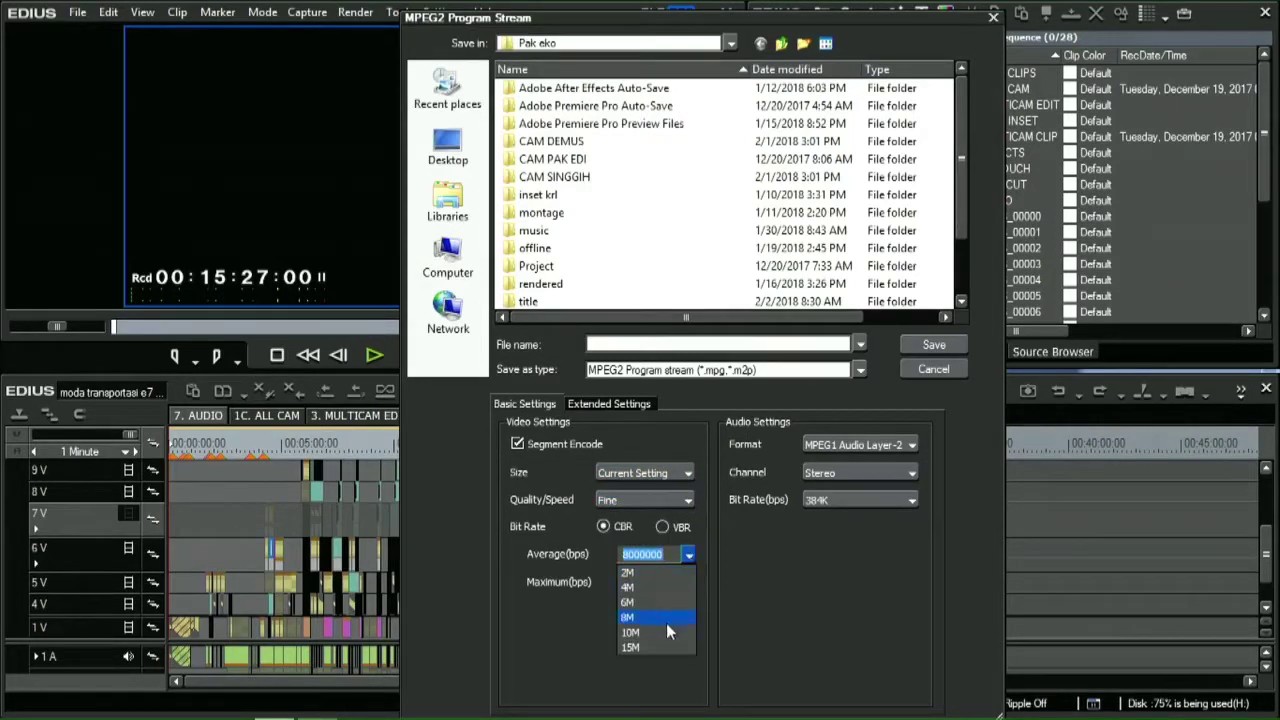
left_click(757, 597)
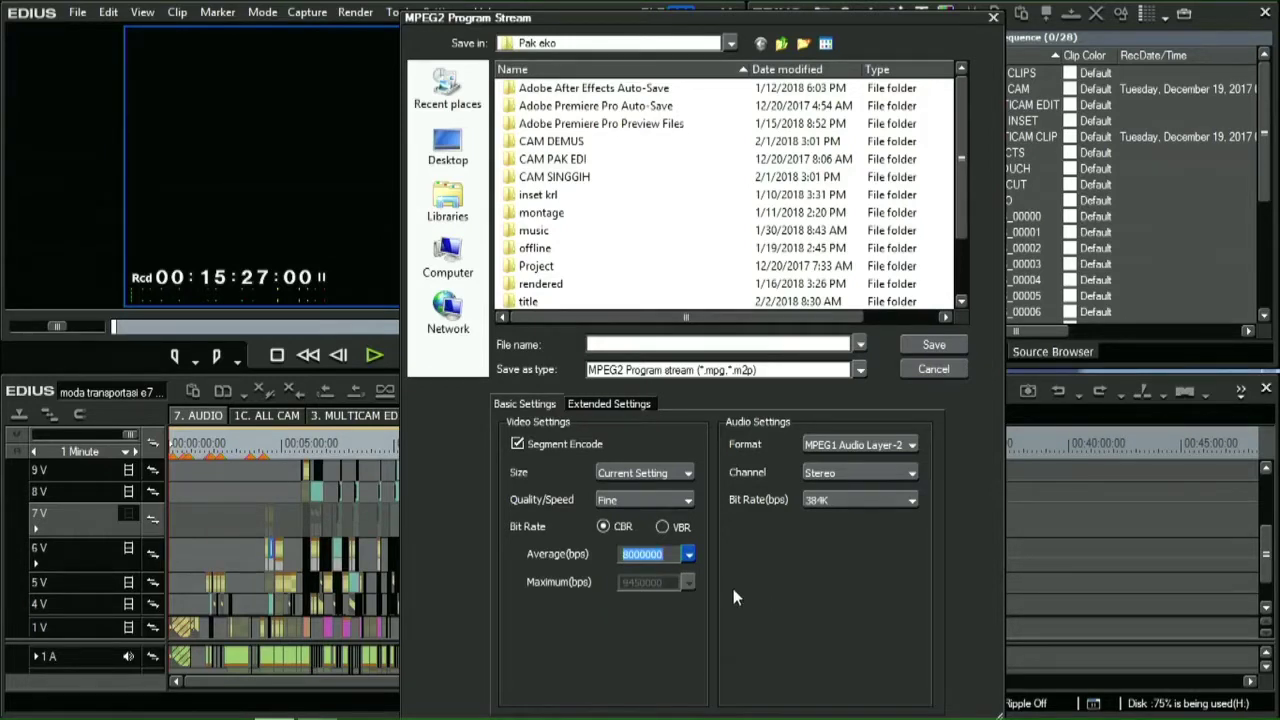
left_click(689, 554)
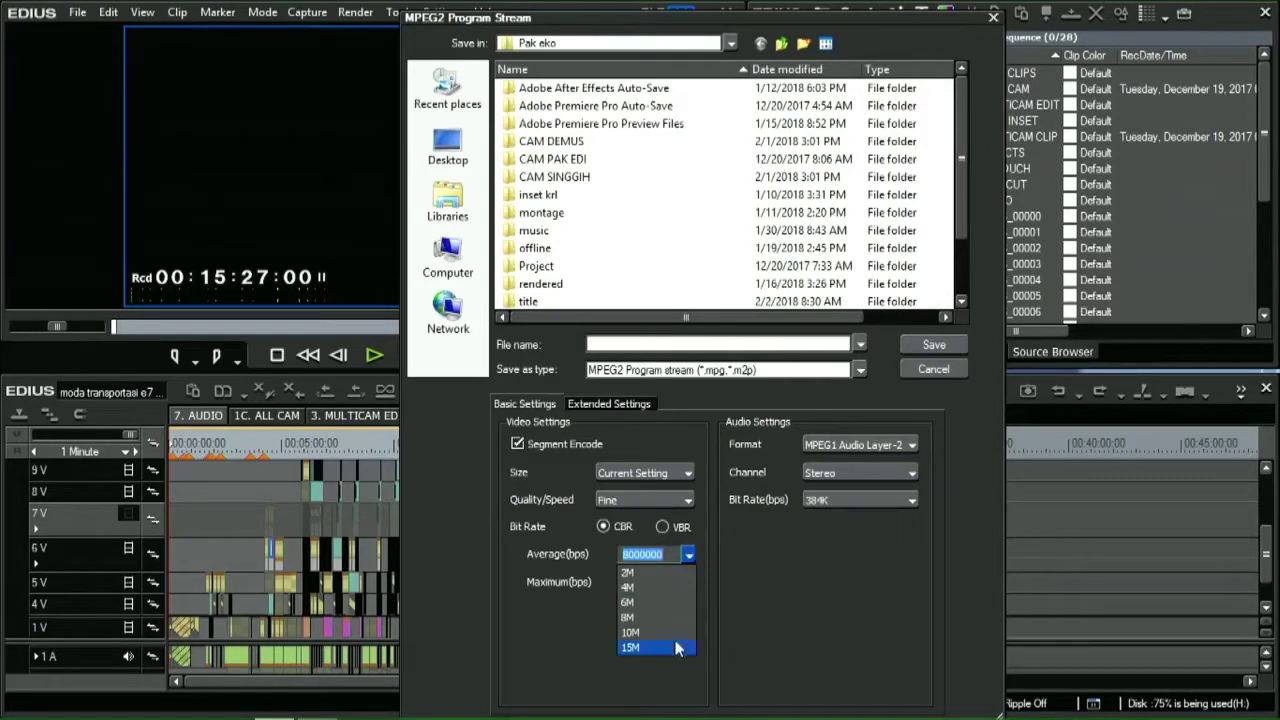
left_click(782, 618)
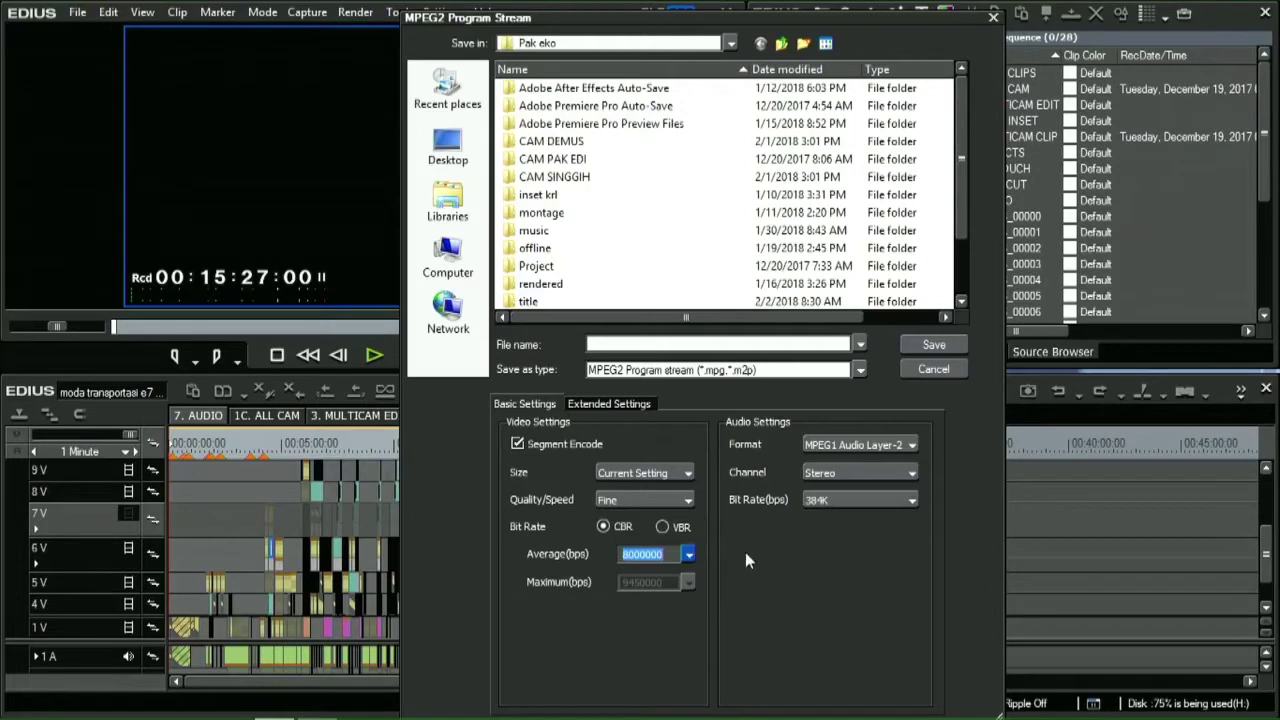
- Set the average bit rate to 2M, then cancel the MPEG2 Program Stream export
left_click(689, 554)
left_click(642, 574)
left_click(689, 556)
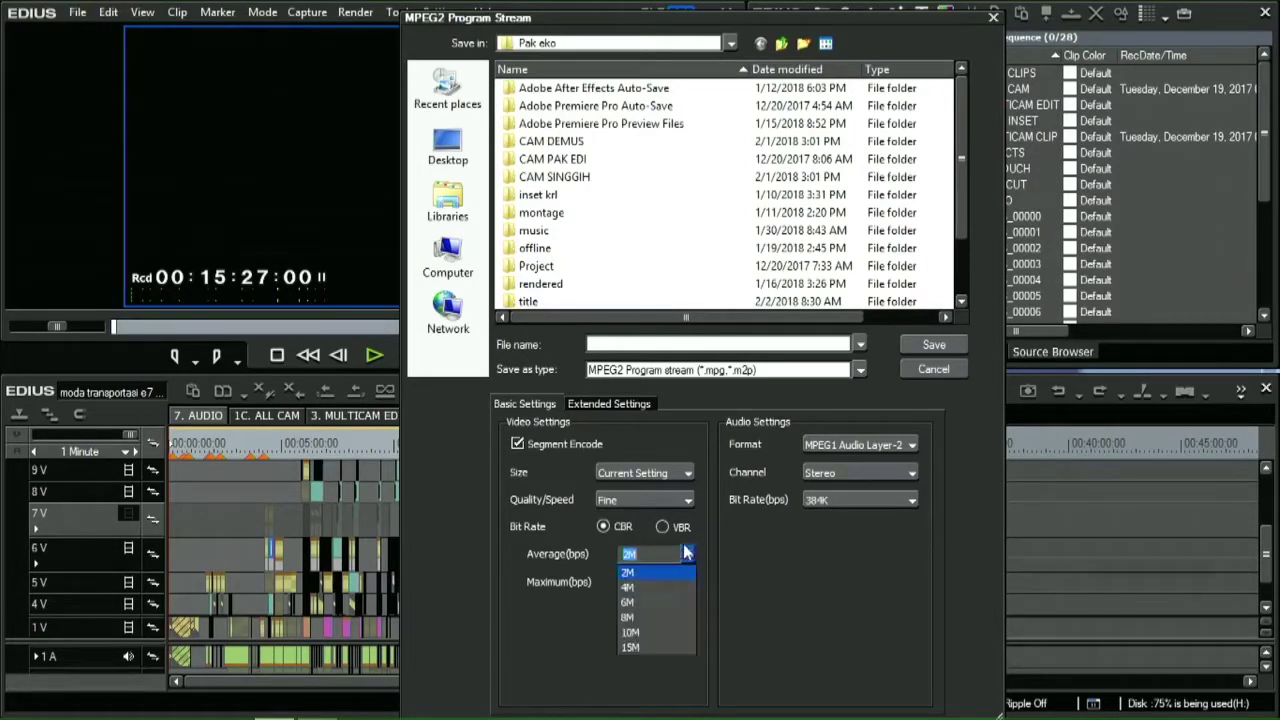
left_click(647, 570)
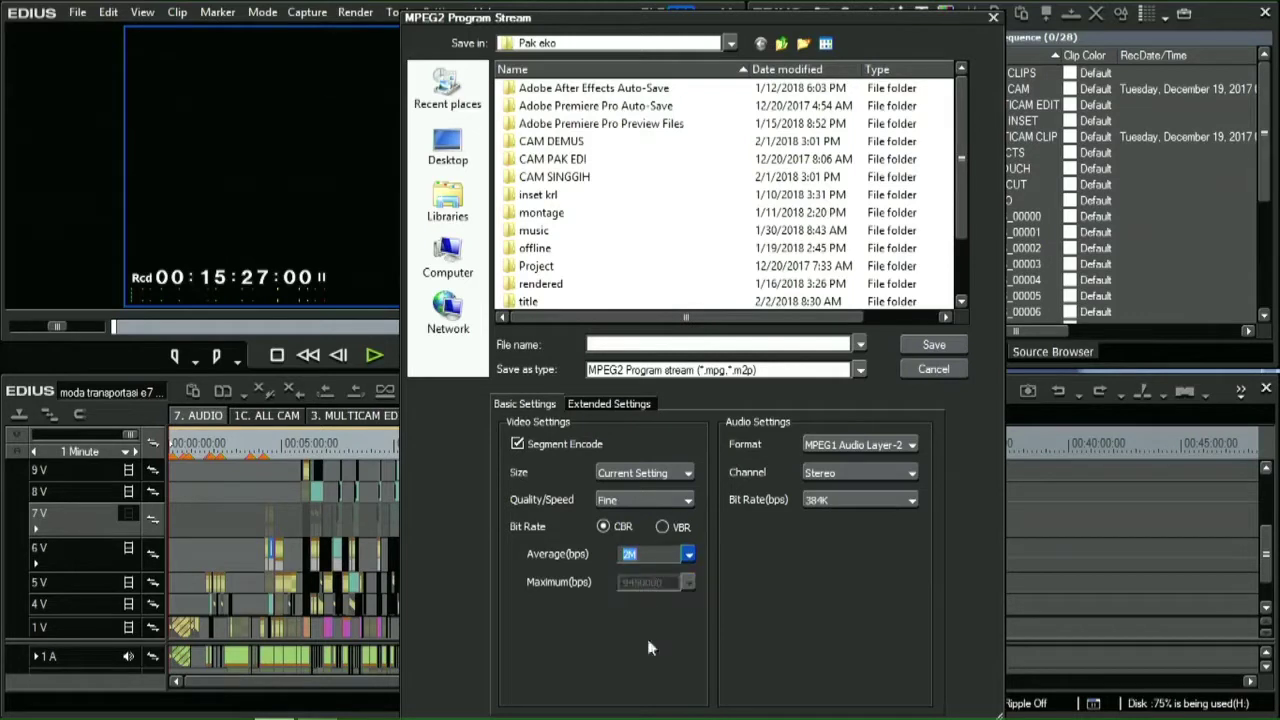
left_click(951, 367)
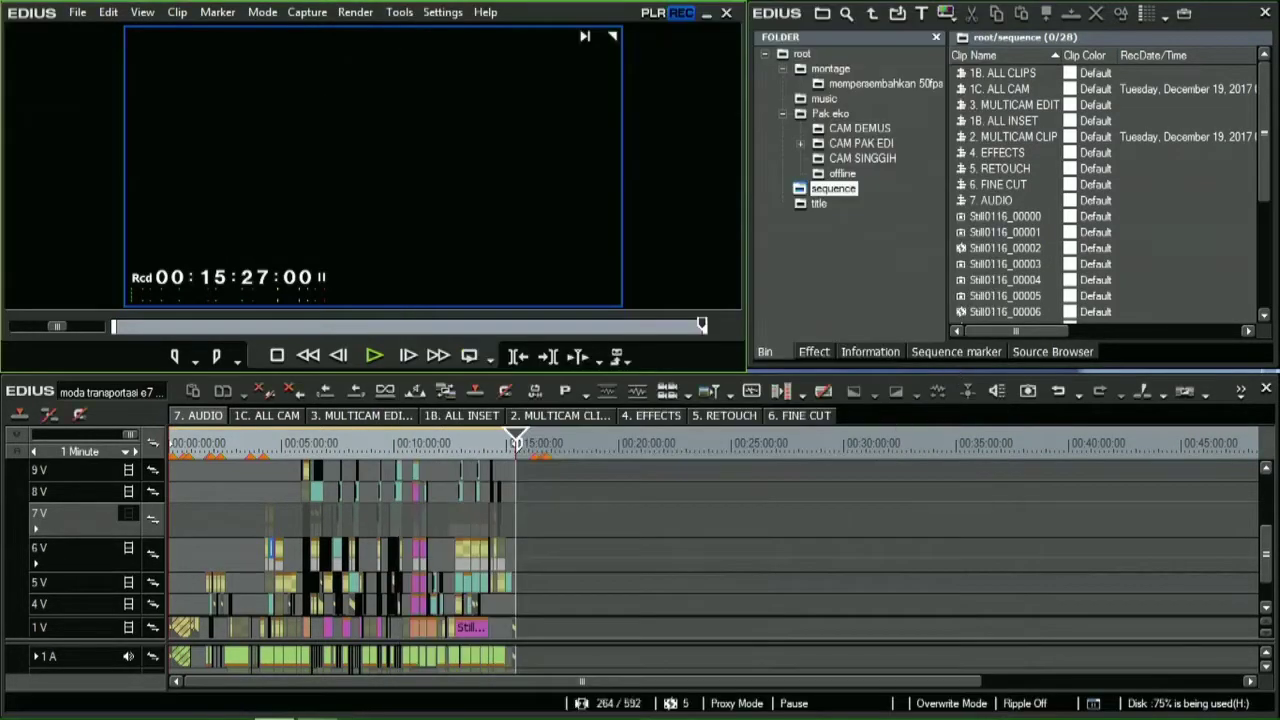
- Switch to PowerPoint, select the FAQ about quickly copying all filter effects from one clip to another, and return to EDIUS
left_click(312, 707)
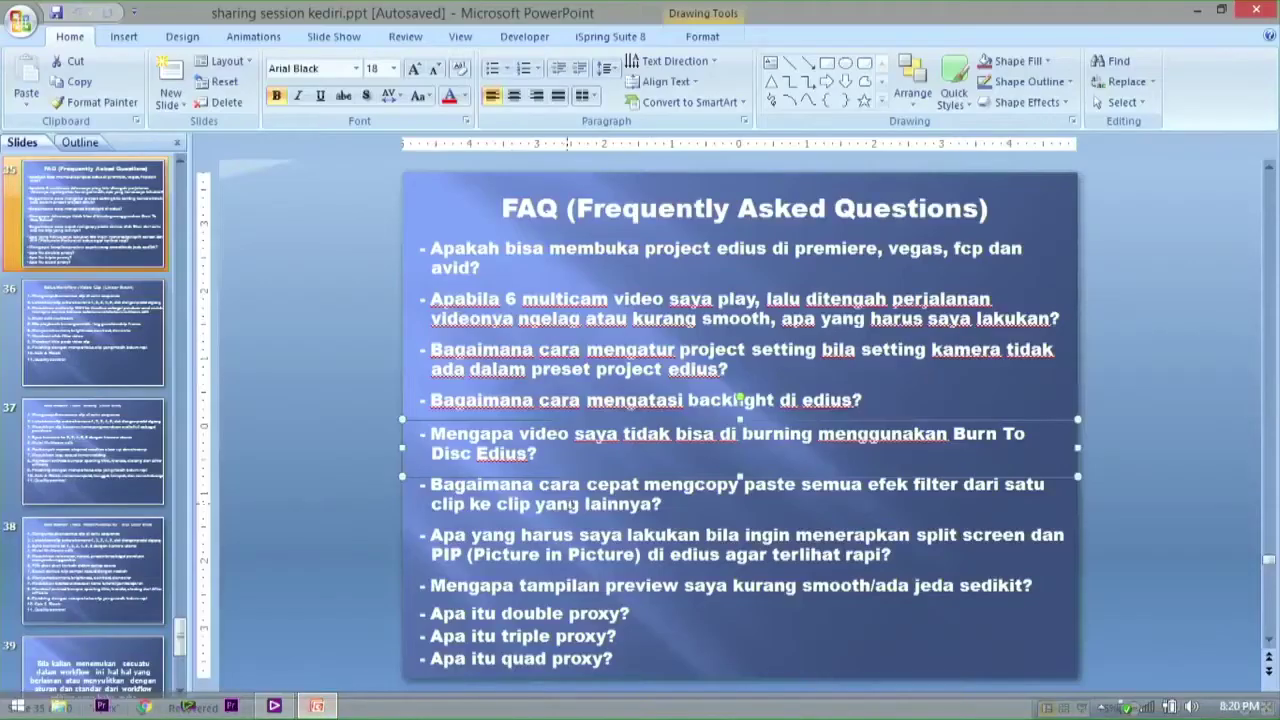
left_click(578, 502)
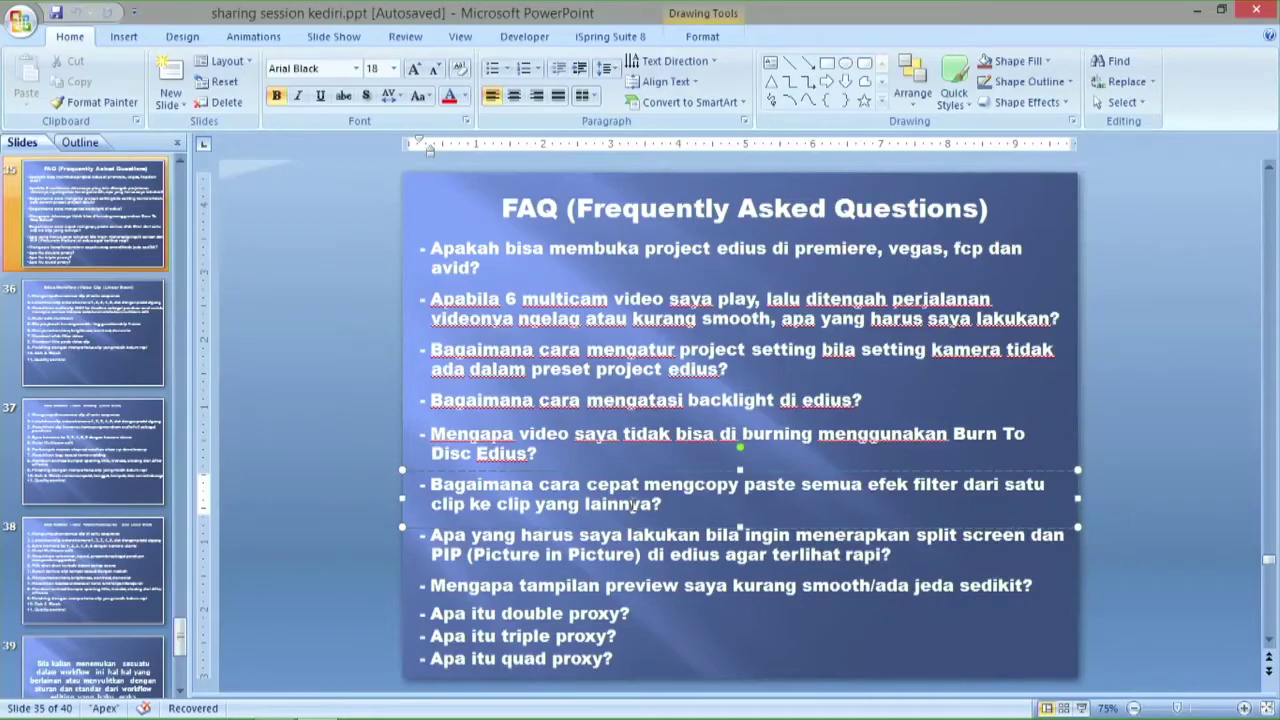
left_click(1197, 9)
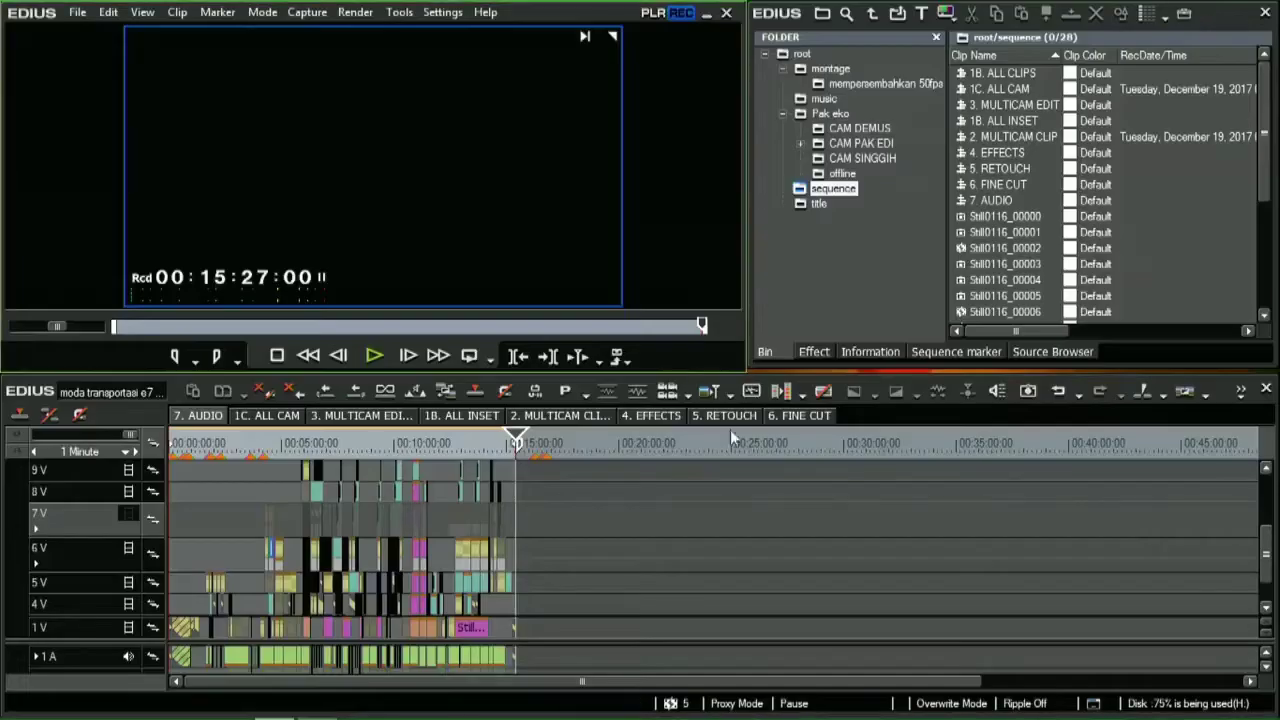
- Examine the paste and replace commands available for the clip on track 6V near the sequence's end
right_click(466, 546)
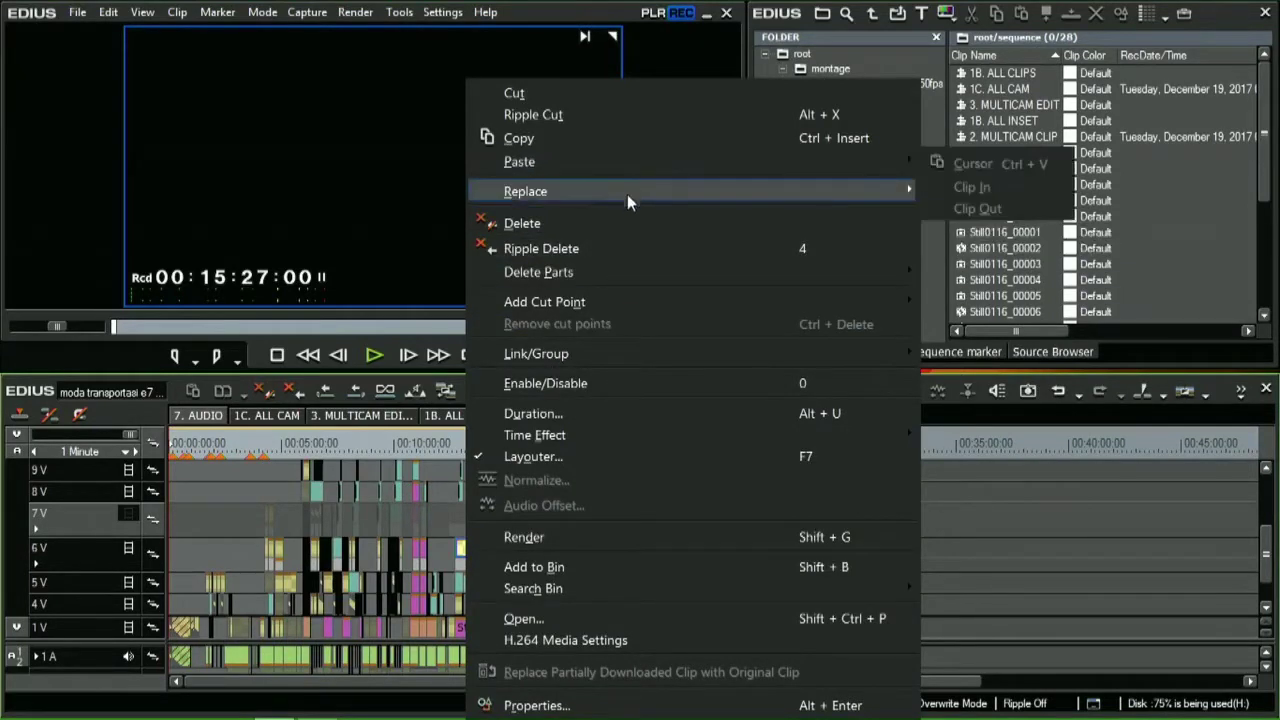
mouse_move(838, 168)
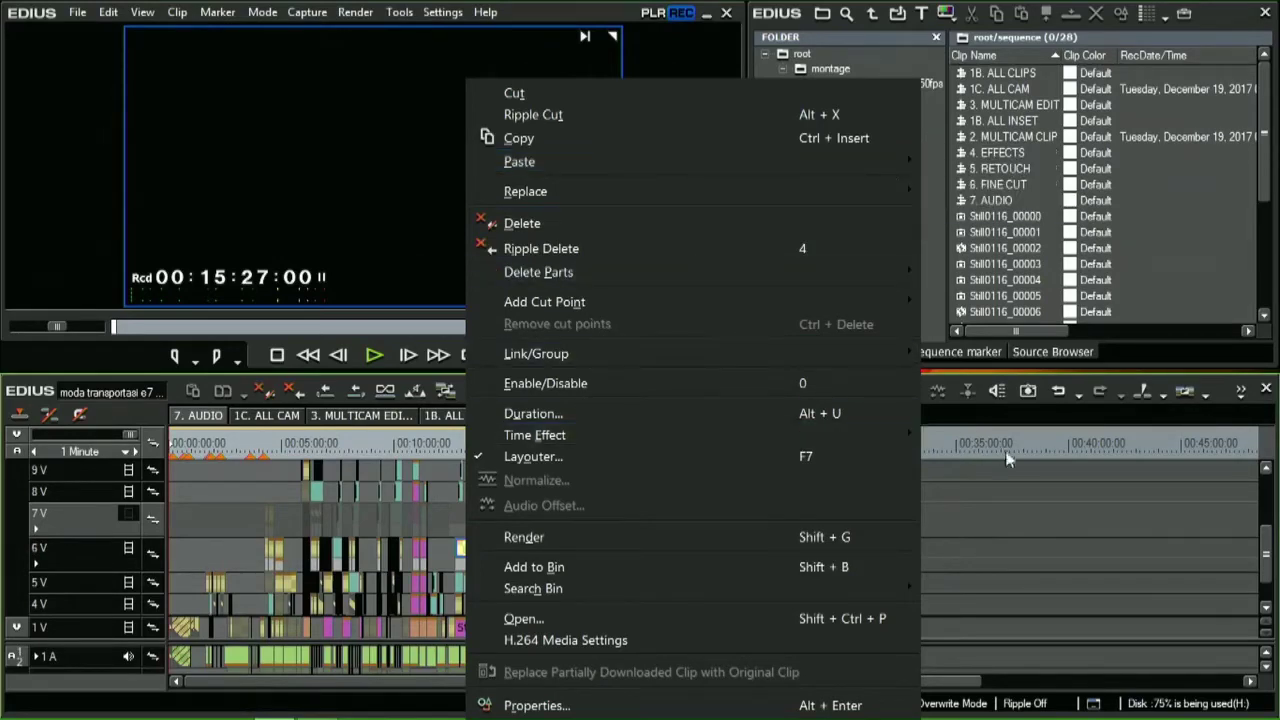
key("Escape")
- Zoom into the 7. AUDIO sequence around 00:01:40 to 00:01:57 and display the Color Correction video filters
left_click(209, 488)
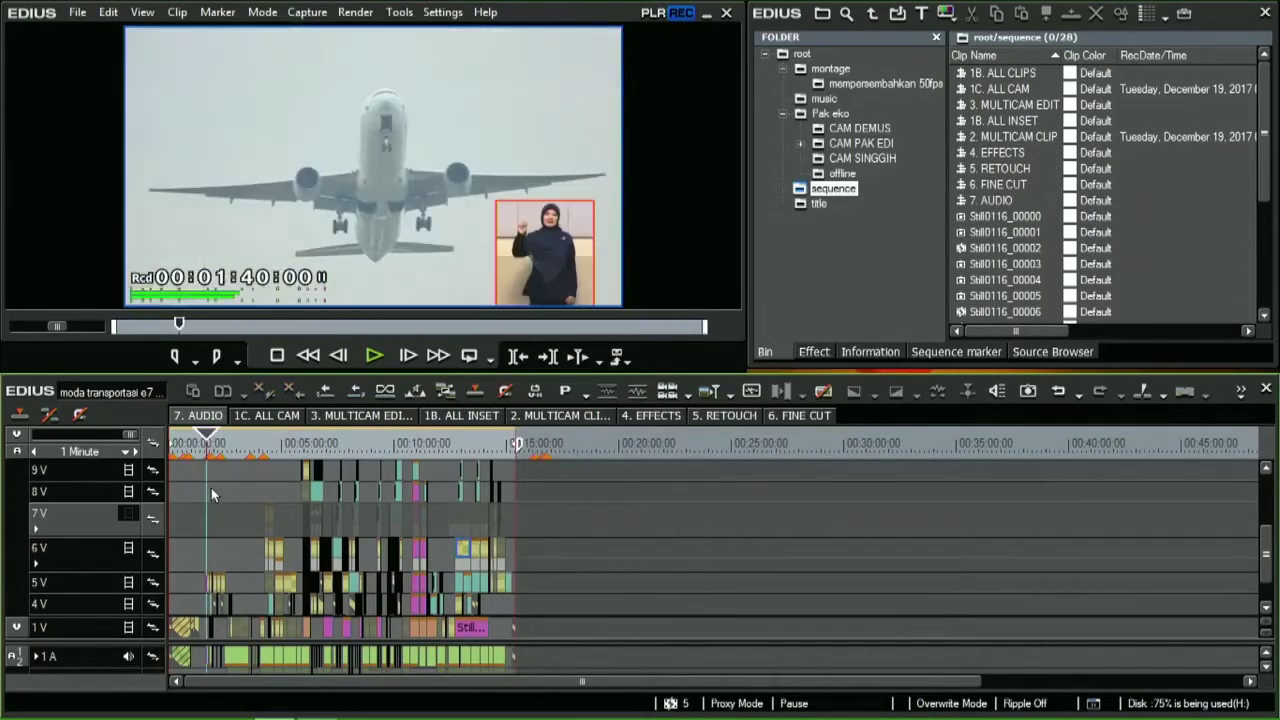
scroll(211, 487, "up", 5)
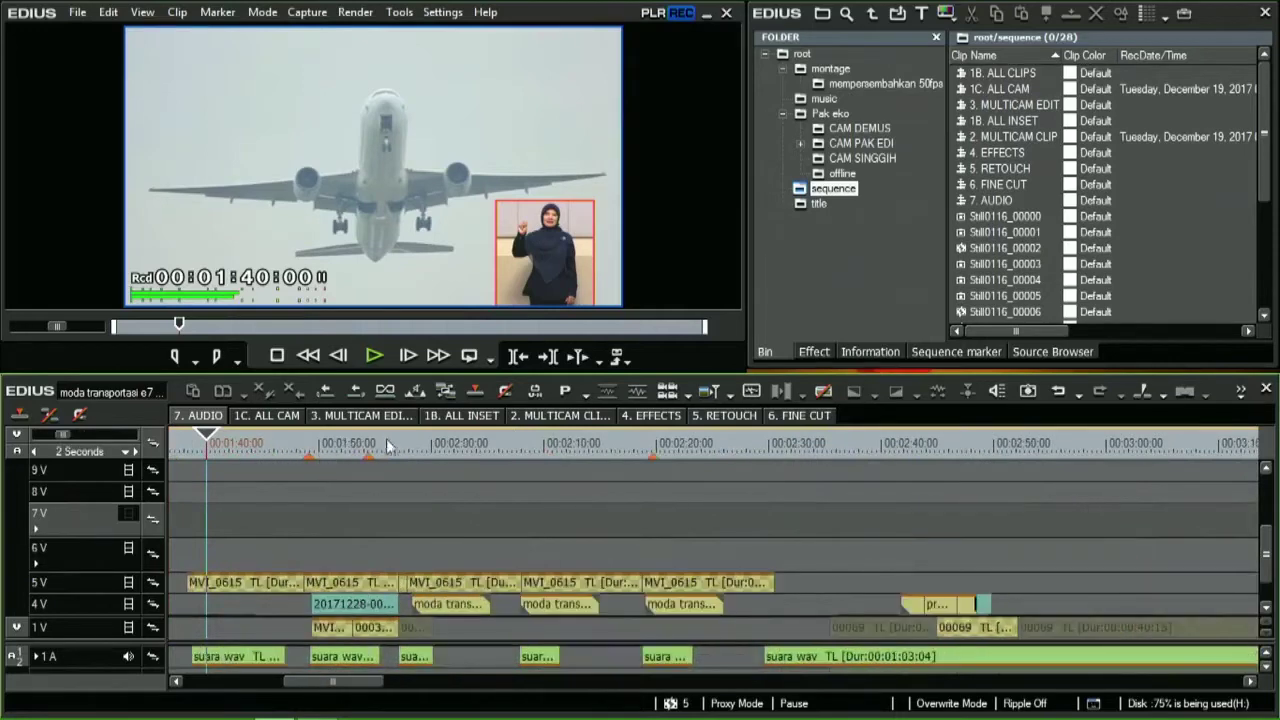
left_click(404, 443)
left_click(816, 351)
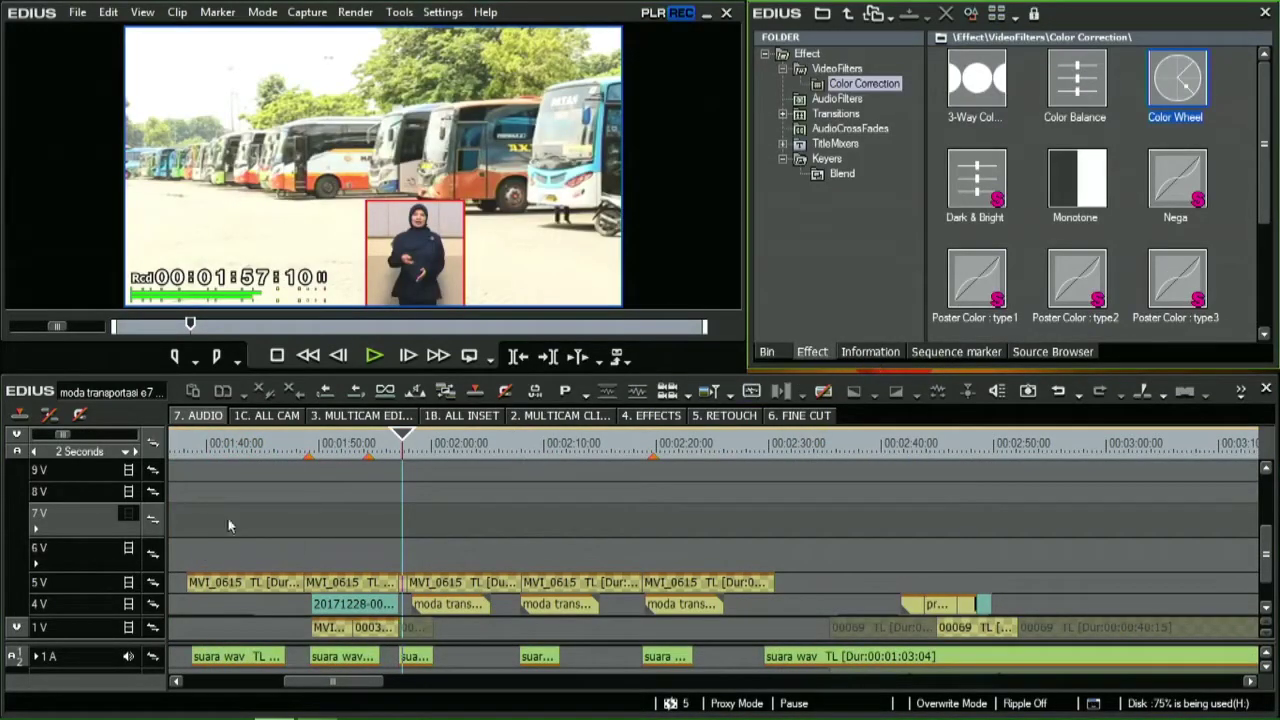
left_click(216, 443)
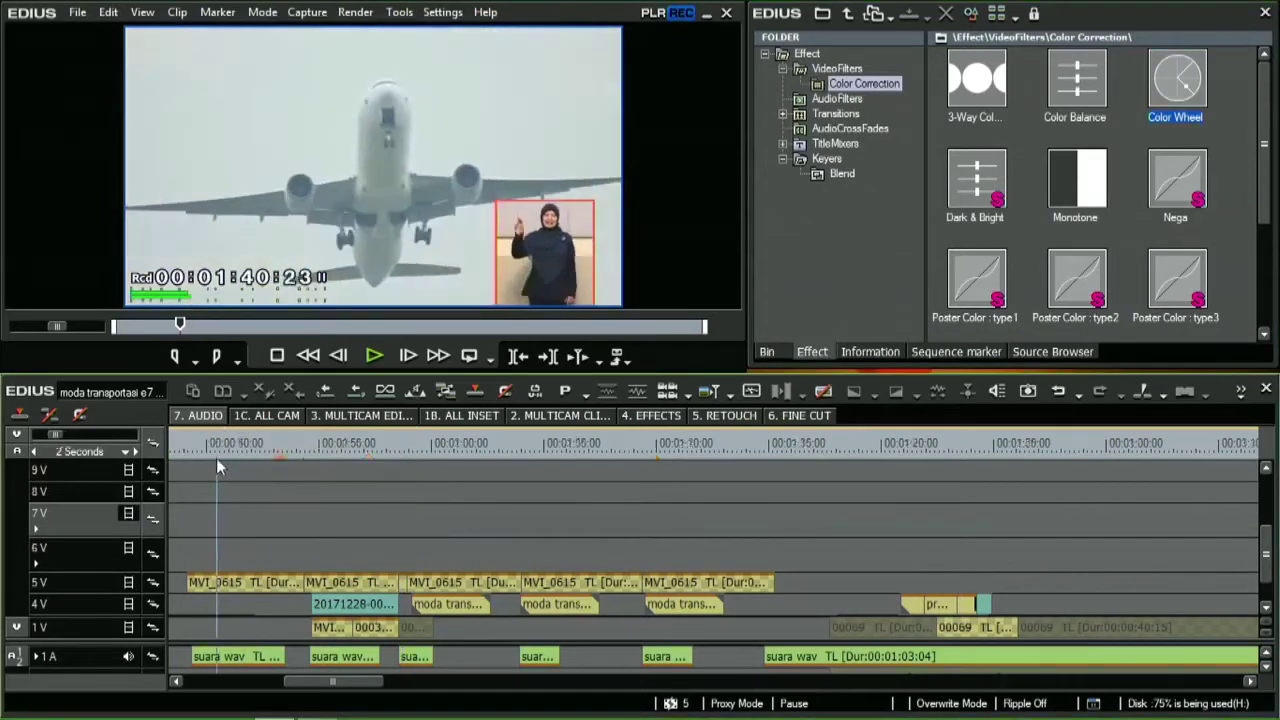
scroll(268, 468, "up", 2)
key("space")
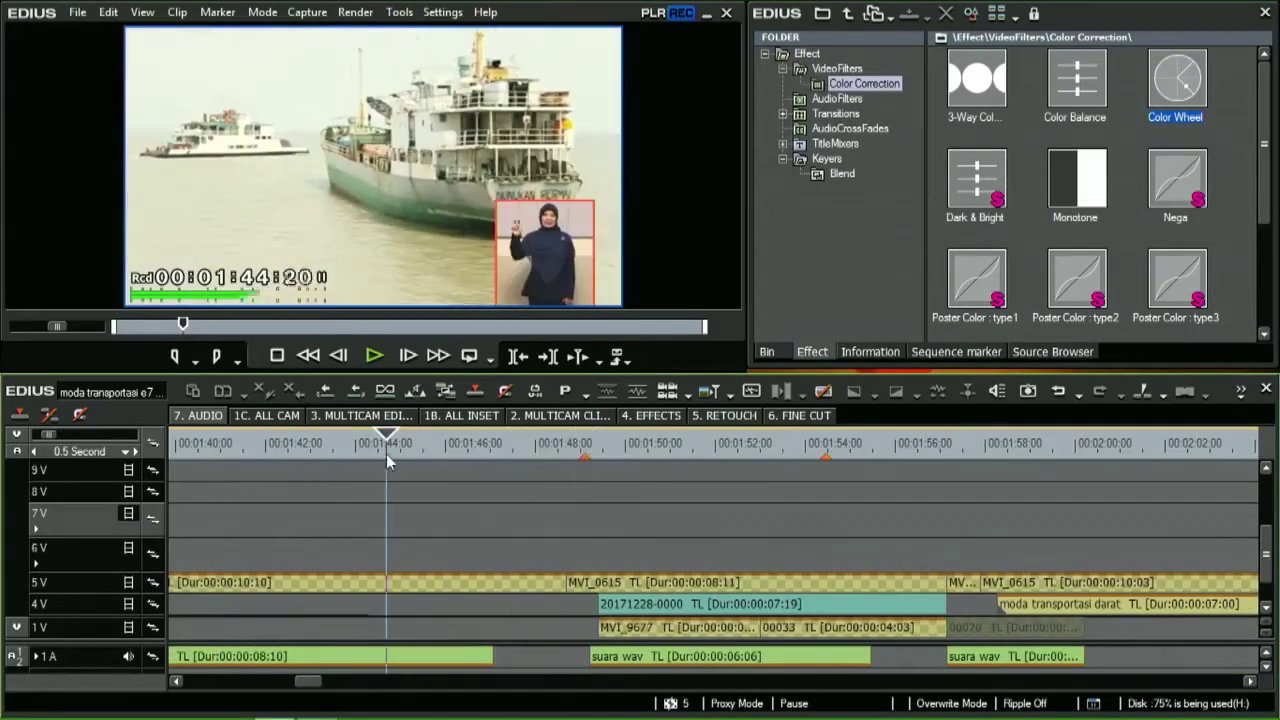
- Show tracks 1V to 5V, play the airplane shot from about 00:01:38 and return the playhead to 00:01:39:17
left_click_drag(1272, 540, 1272, 562)
scroll(265, 470, "down", 1)
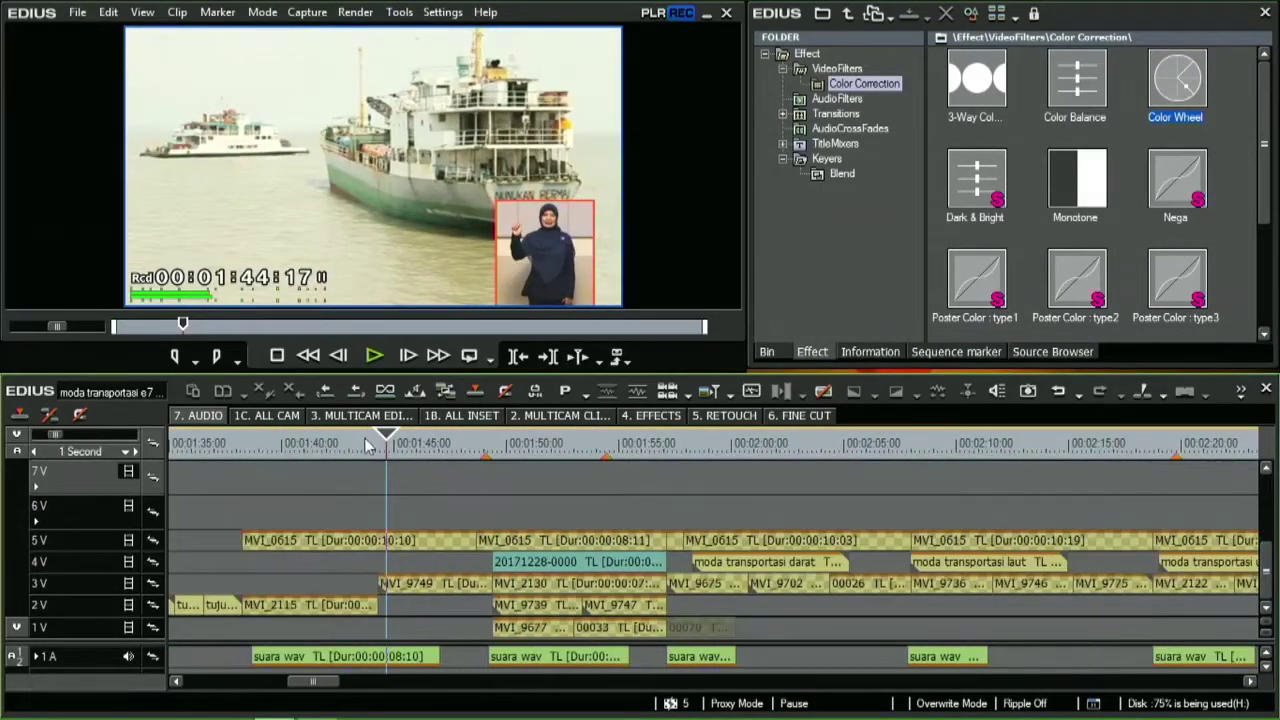
left_click(268, 448)
key("space")
scroll(262, 464, "up", 1)
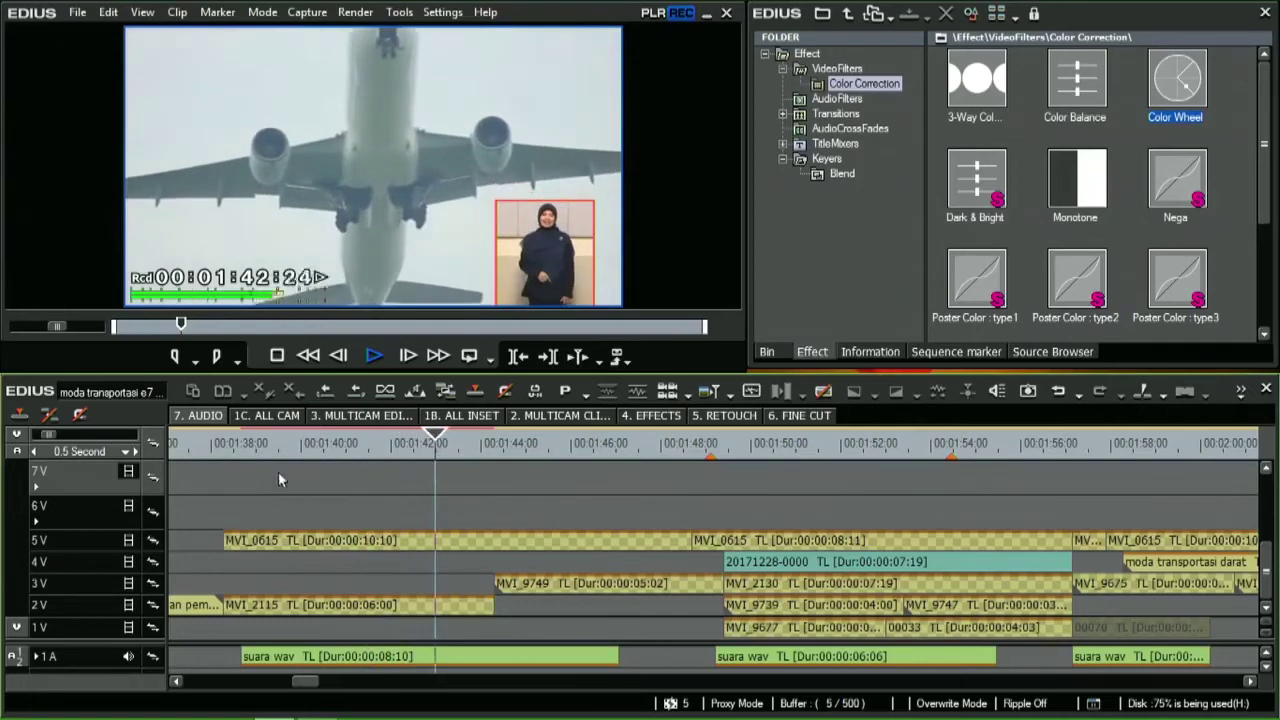
key("space")
left_click(288, 447)
- Inspect the airplane clip MVI_2115 and the ship clip MVI_9749, ending with the playhead at 00:01:49:03
left_click(325, 607)
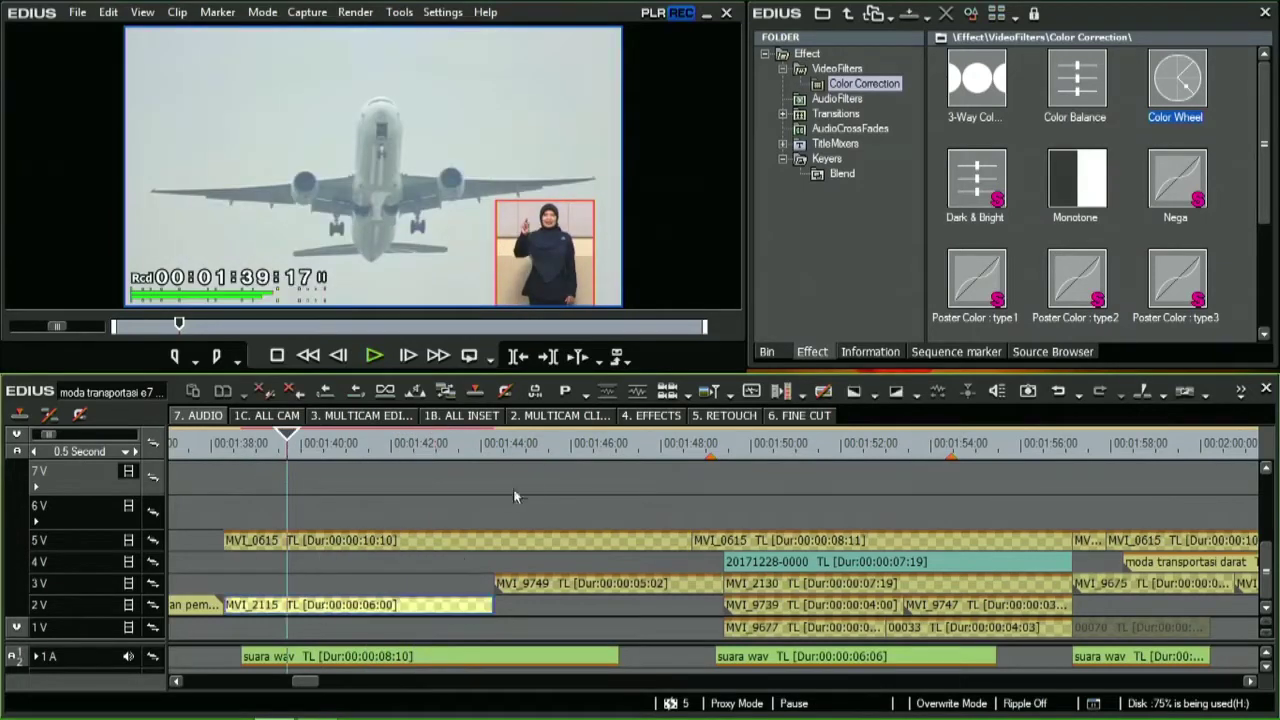
left_click(547, 443)
left_click(564, 583)
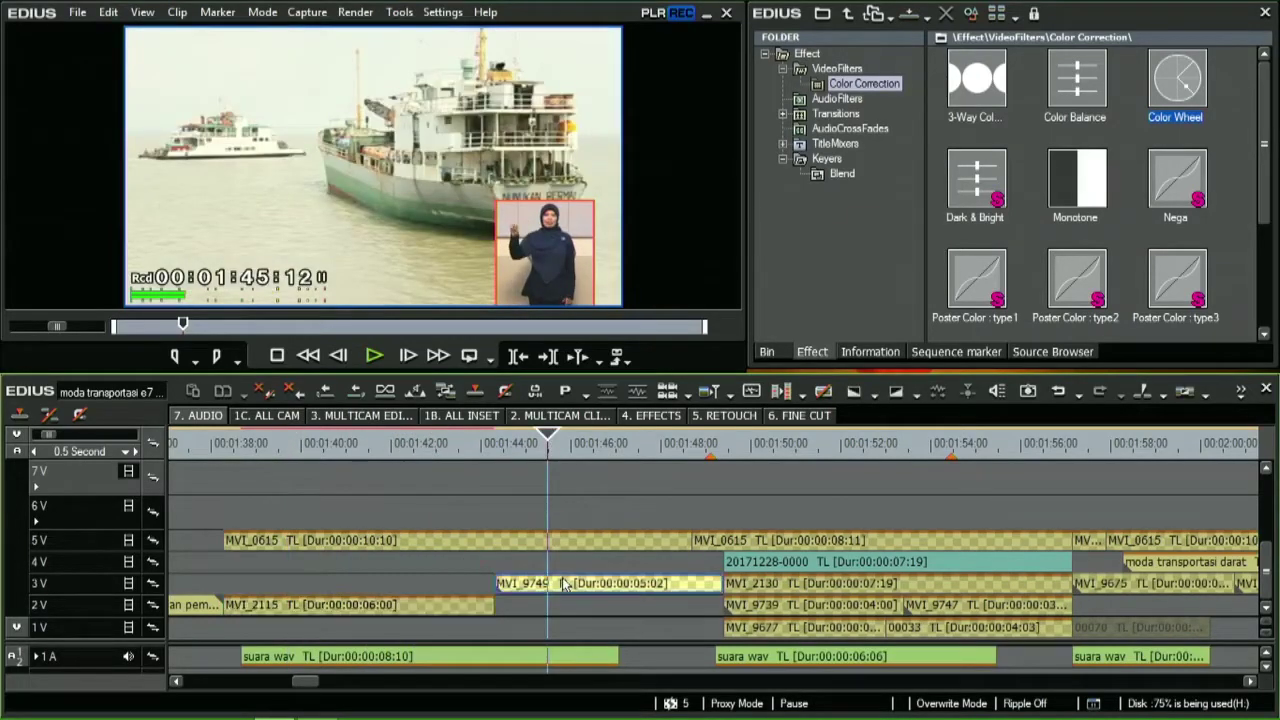
left_click(522, 446)
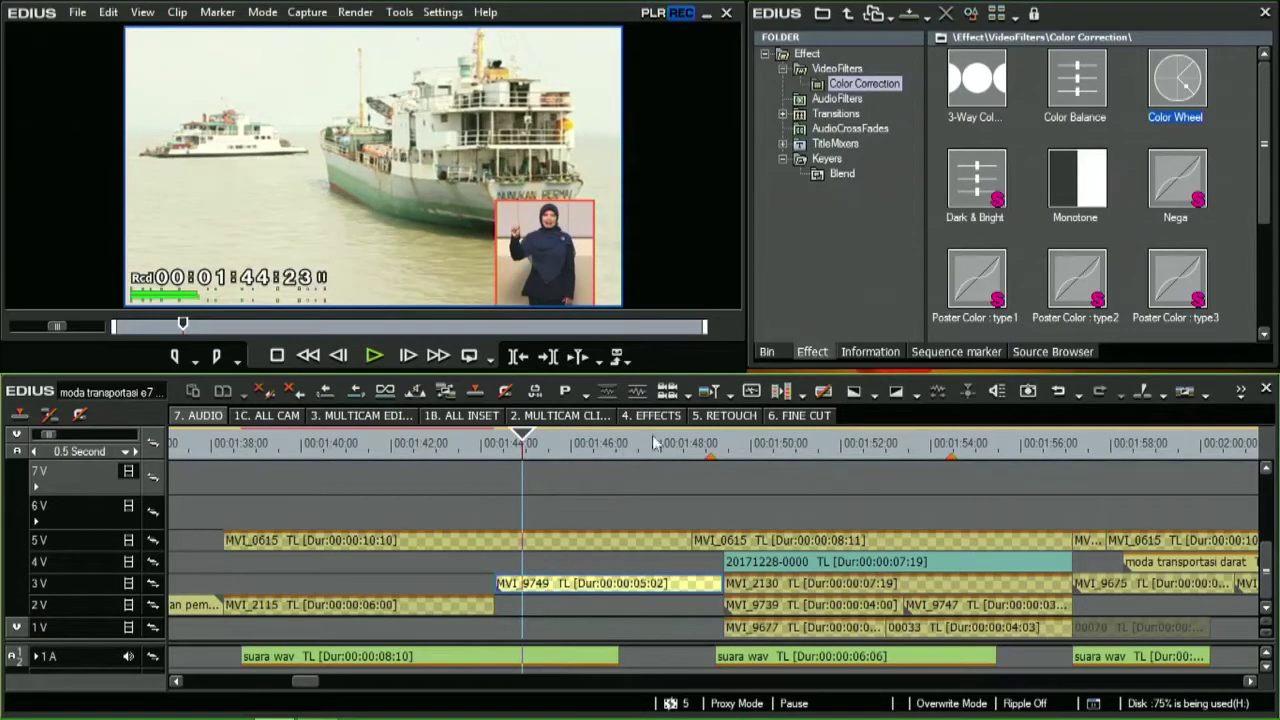
left_click(711, 448)
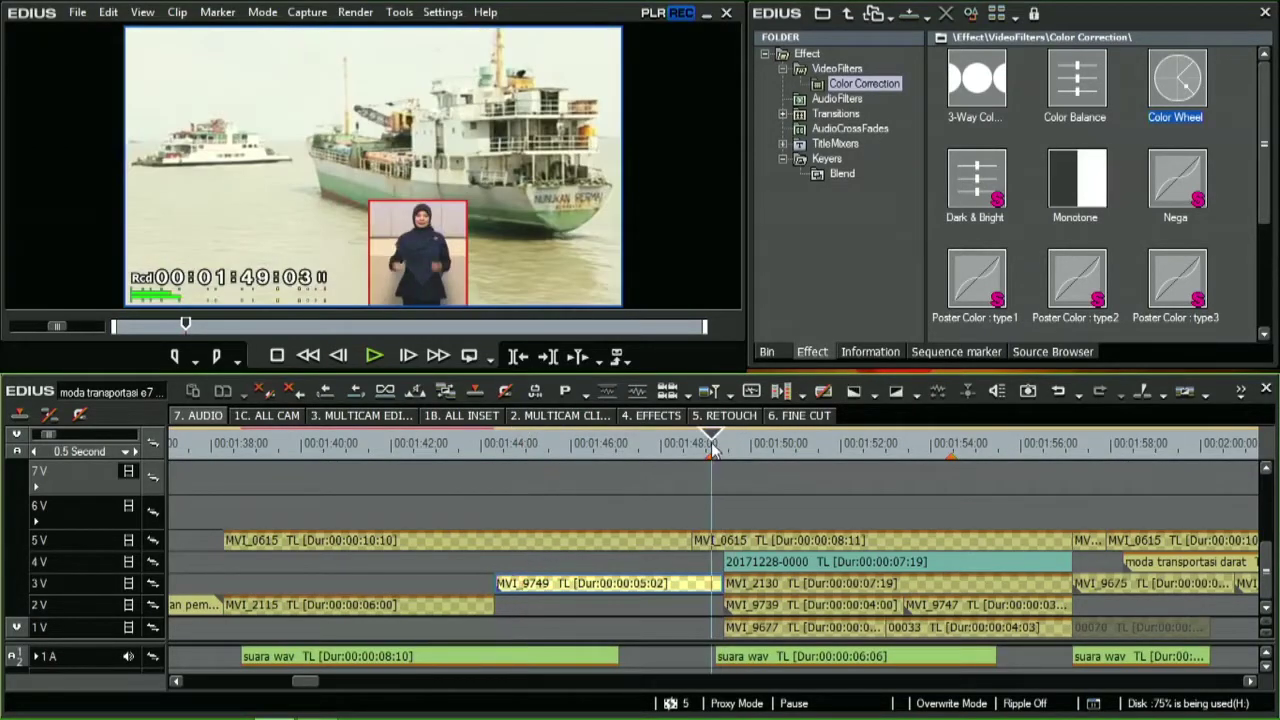
- Show the applied effects of the MVI_0615 clip on track 5V at 00:01:49:03 and toggle its Layouter off and on
left_click(721, 542)
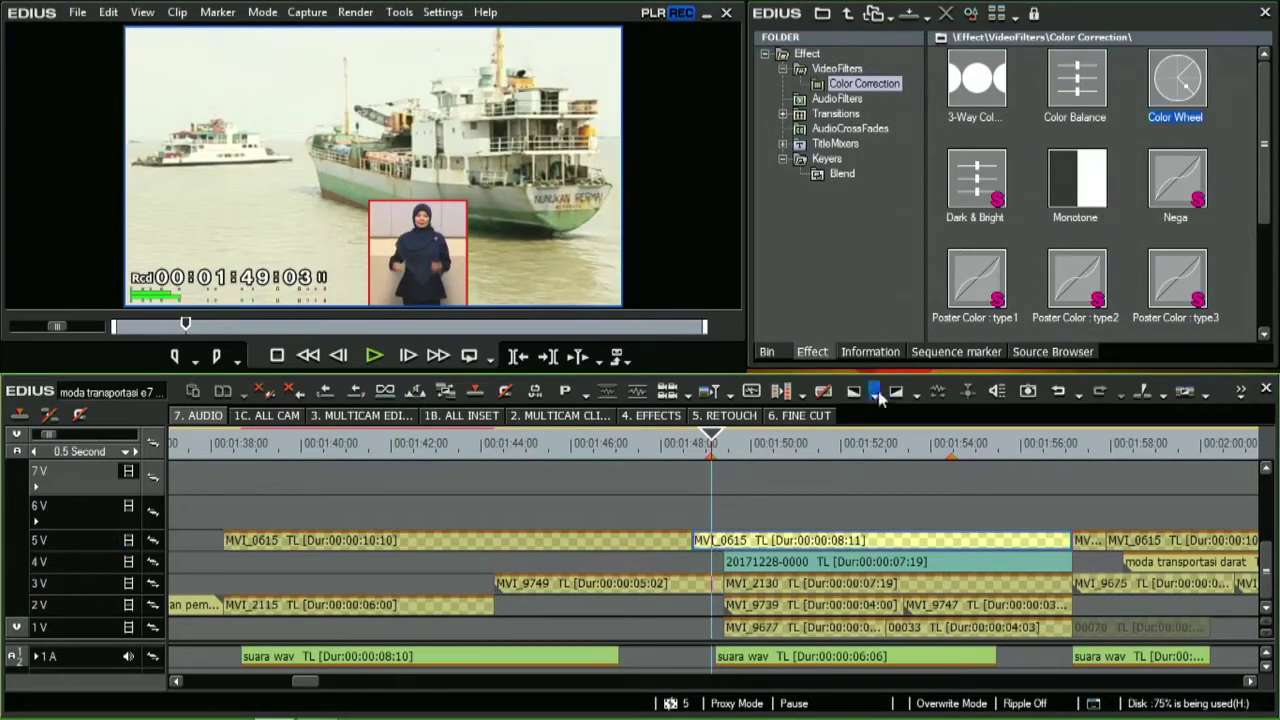
left_click(869, 352)
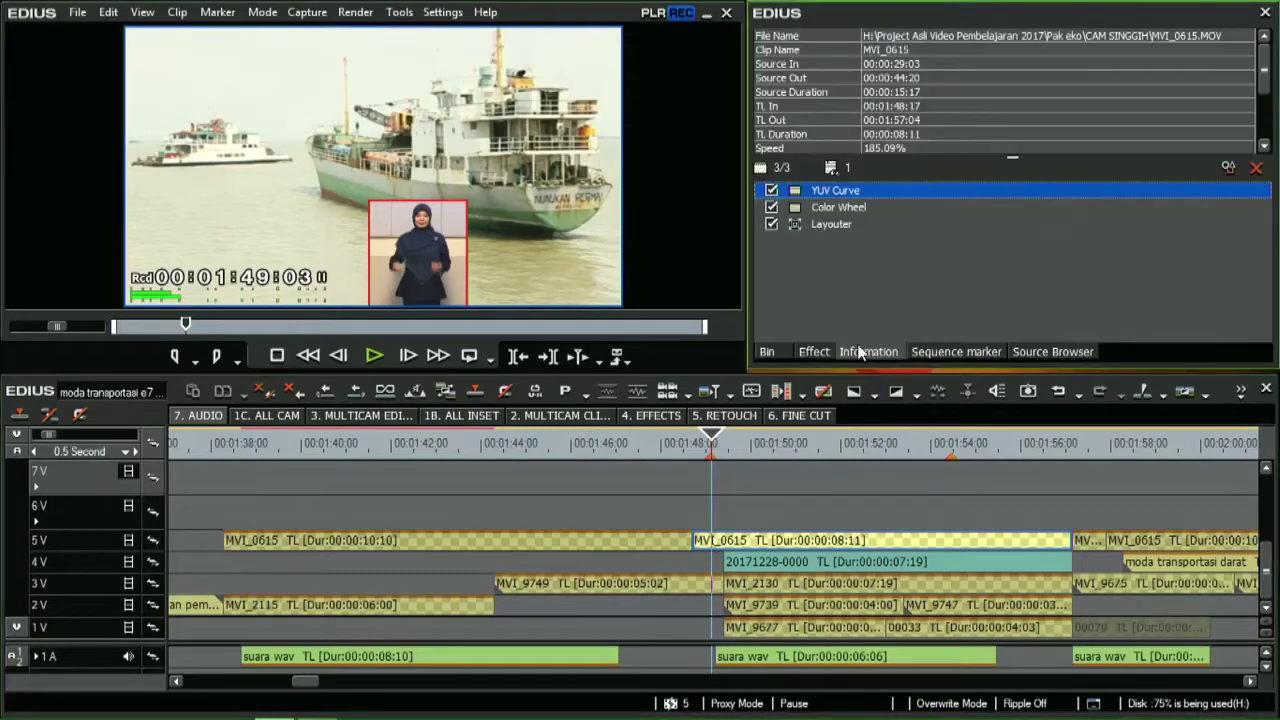
left_click(772, 224)
left_click(772, 224)
- Move the playhead back to 00:01:44:07 and select the preceding MVI_0615 clip on track 5V to view its effects
left_click(456, 447)
left_click_drag(456, 447, 494, 447)
left_click(517, 540)
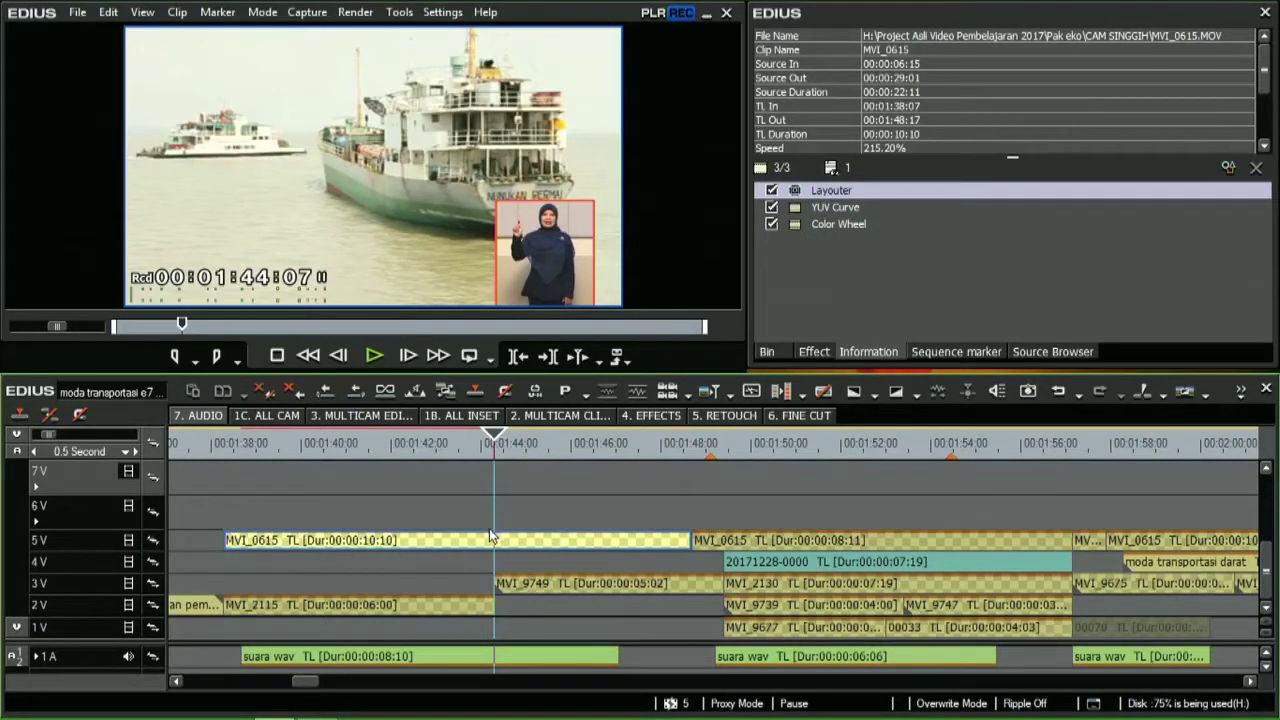
- Split the MVI_0615 clip on track 5V at 00:01:44:07 and select its first part over the airplane shot
left_click(88, 535)
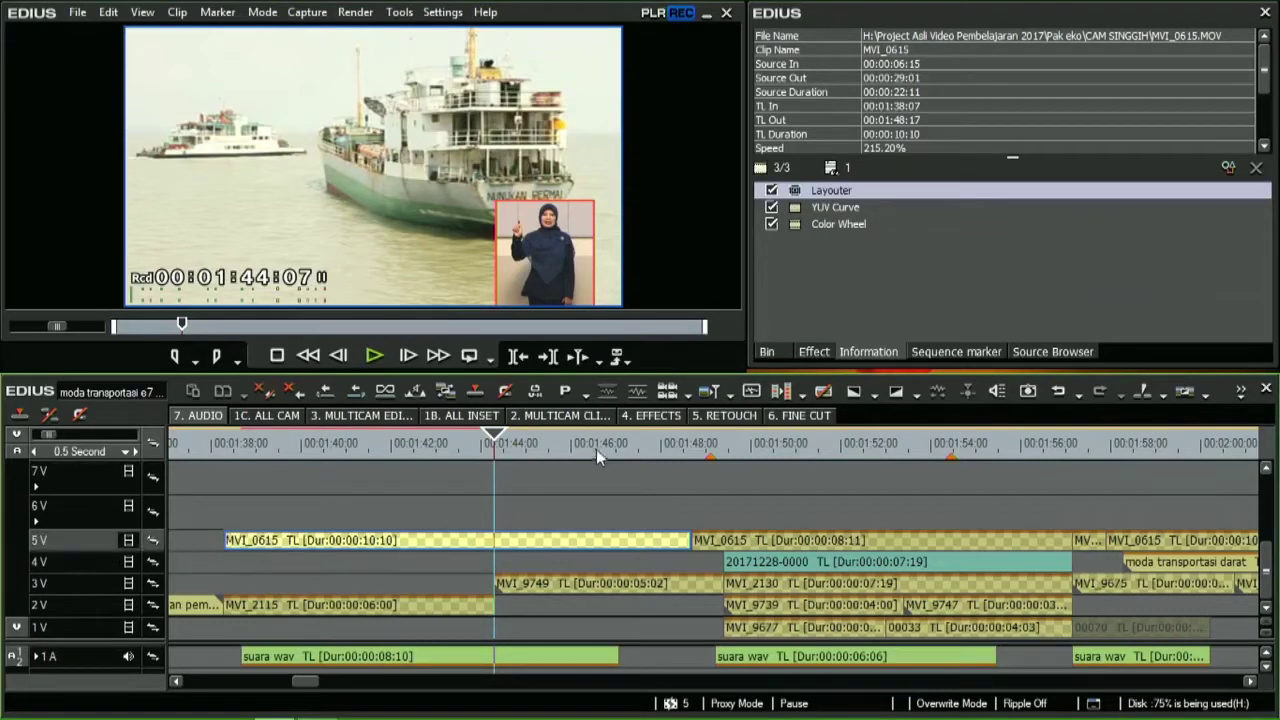
left_click(1145, 394)
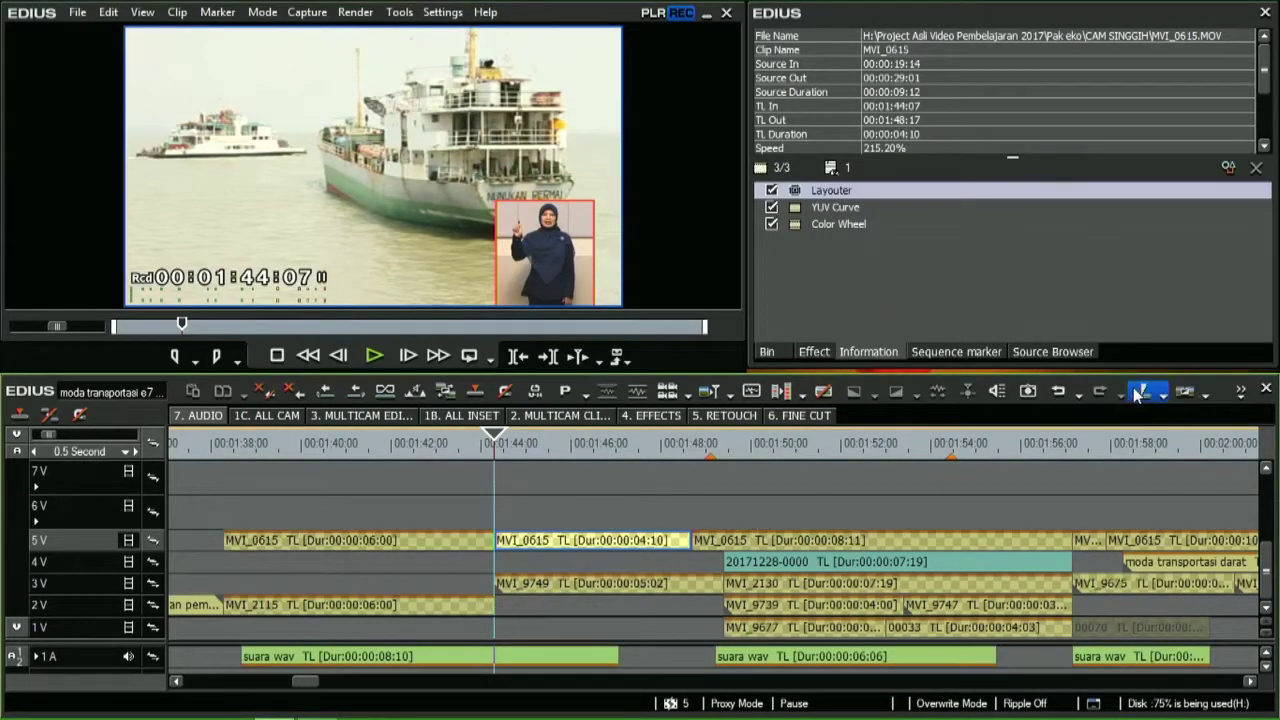
left_click(441, 542)
left_click(440, 444)
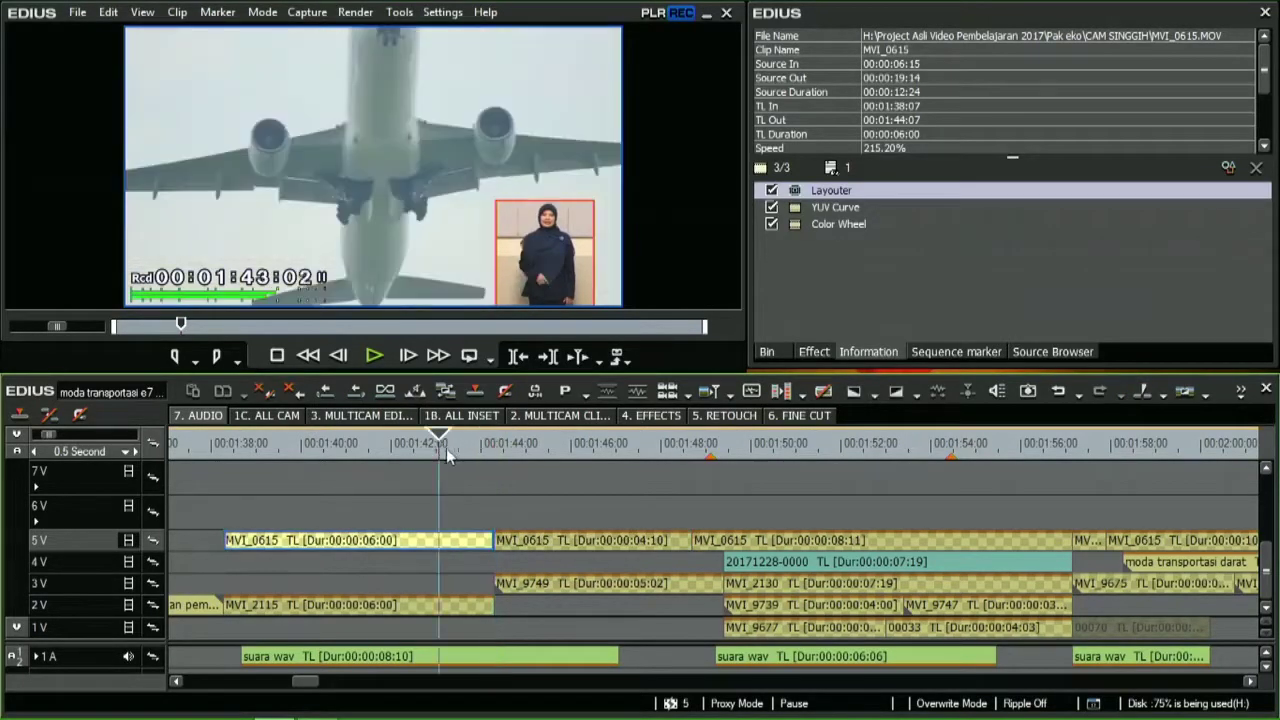
- Select the second MVI_0615 part at 00:01:45:15 and switch its Layouter off and on several times to compare the picture
left_click(551, 446)
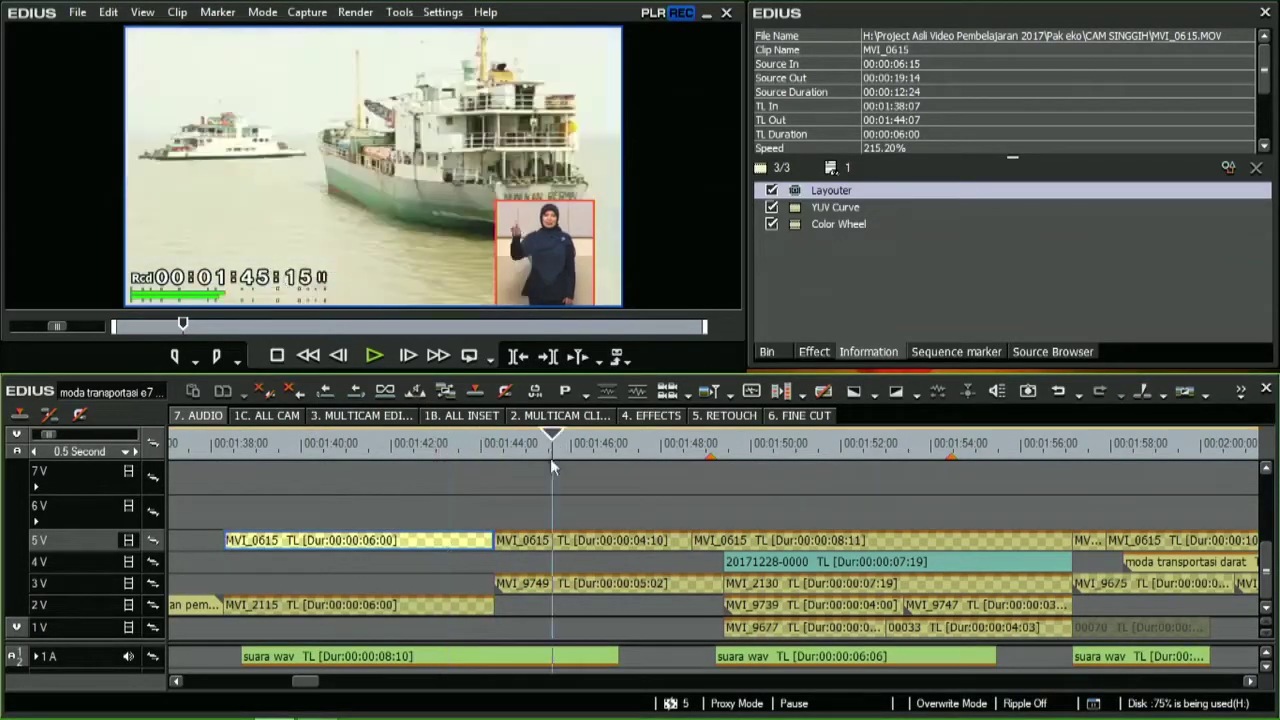
left_click(537, 541)
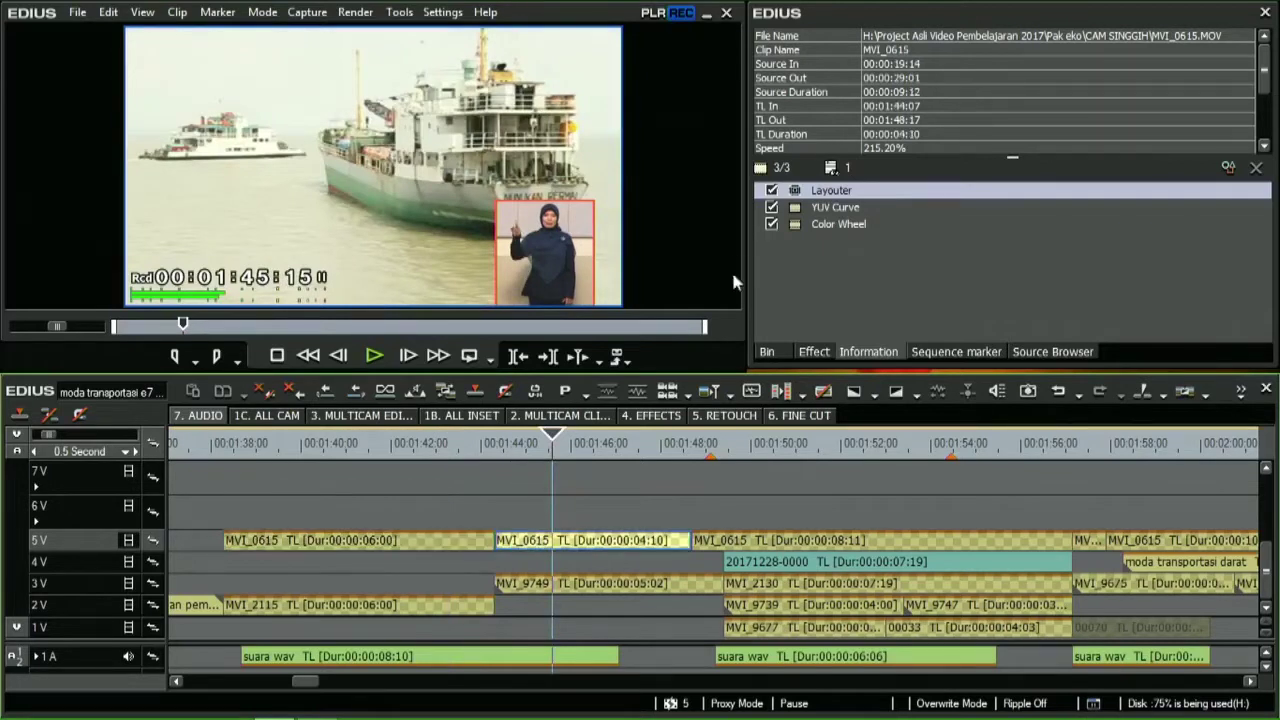
left_click(772, 191)
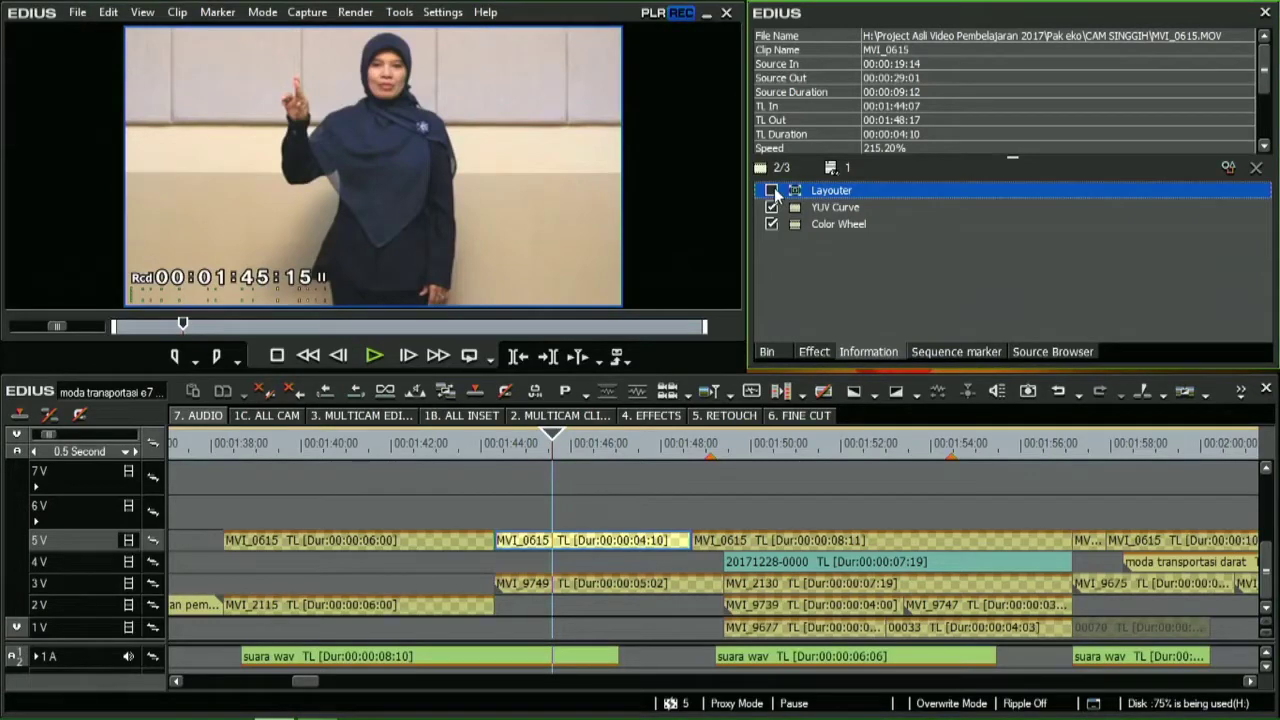
left_click(772, 191)
left_click(772, 191)
left_click(772, 191)
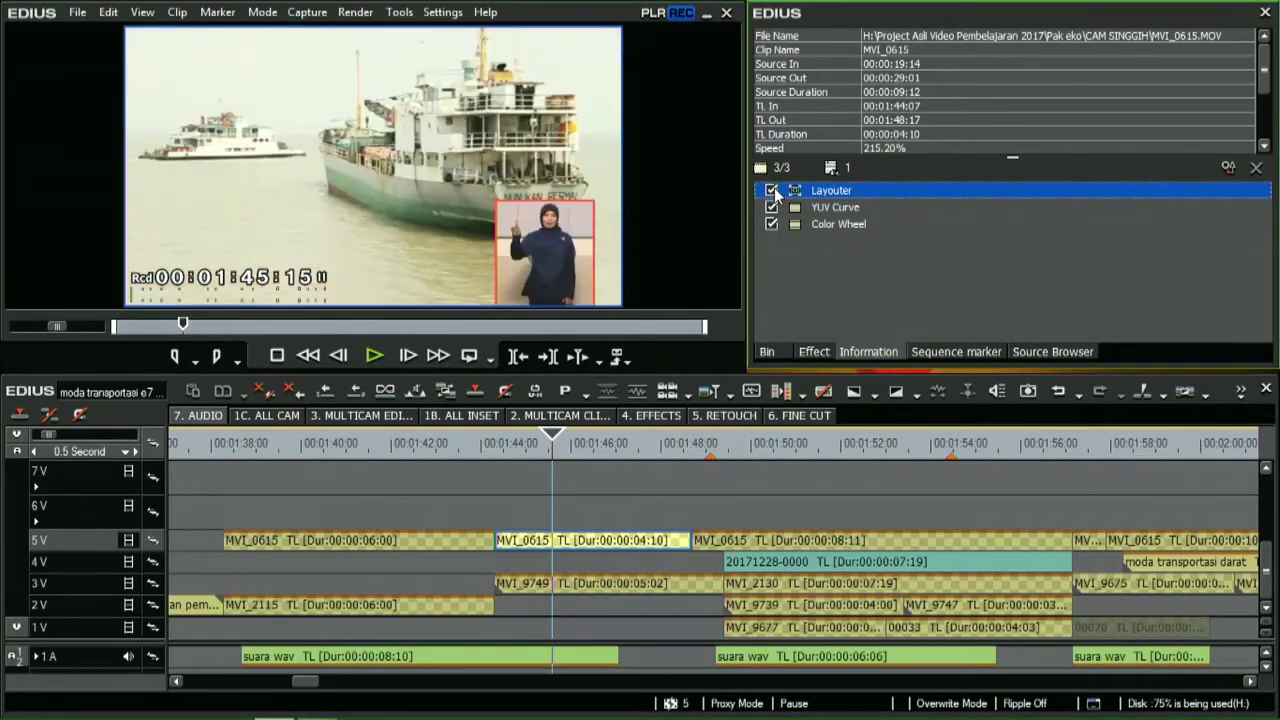
left_click(772, 191)
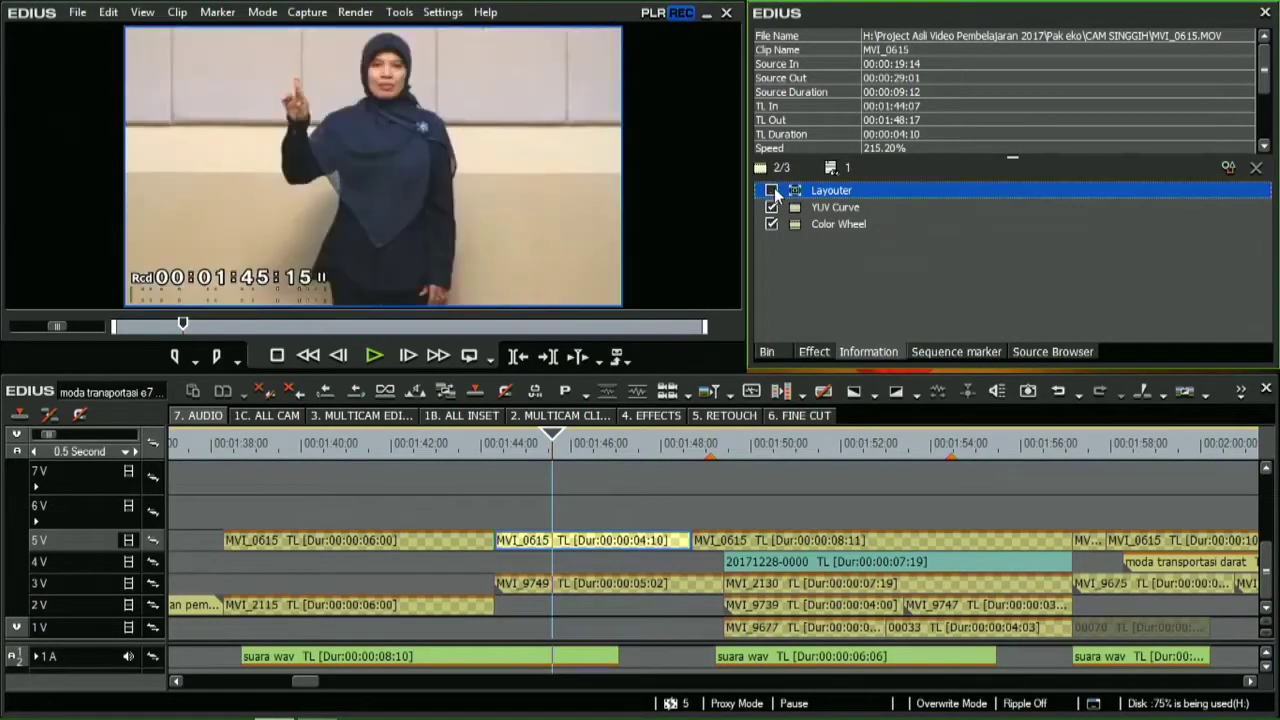
left_click(772, 191)
left_click(772, 191)
left_click(772, 191)
- Delete the YUV Curve and Color Wheel effects from the second MVI_0615 part, comparing with an undo and a redo
left_click_drag(791, 277, 782, 216)
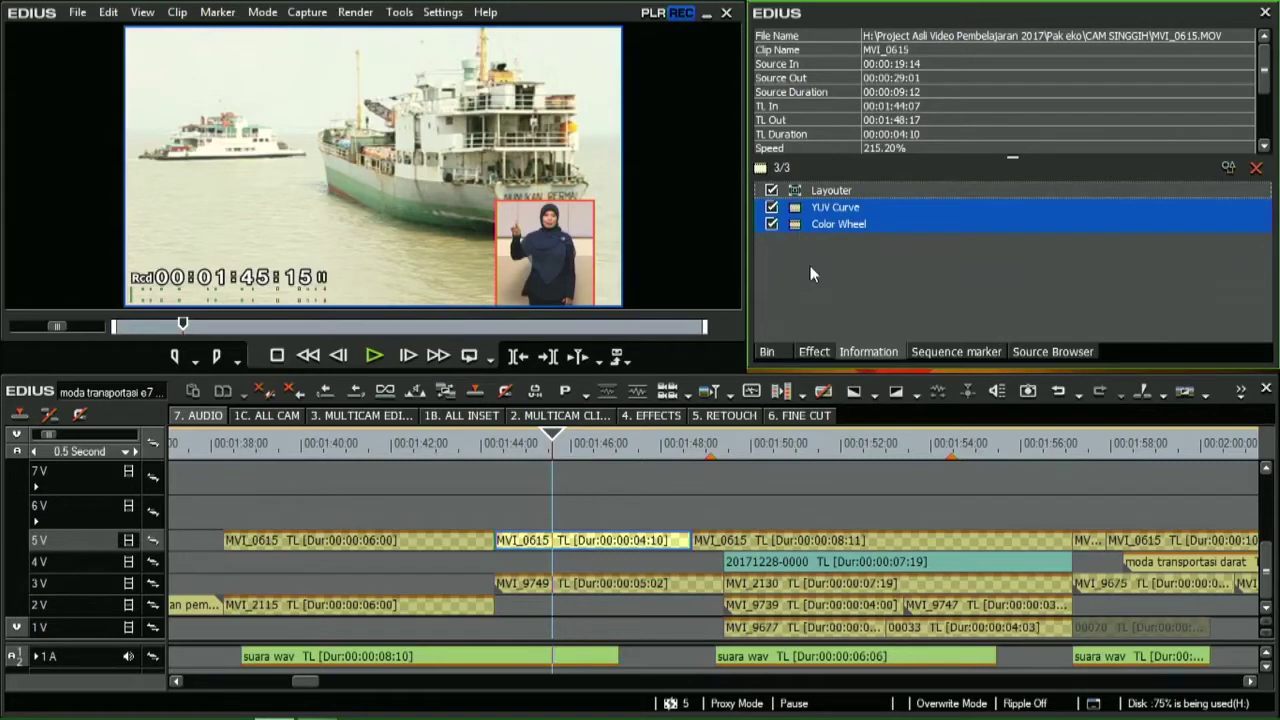
key("Delete")
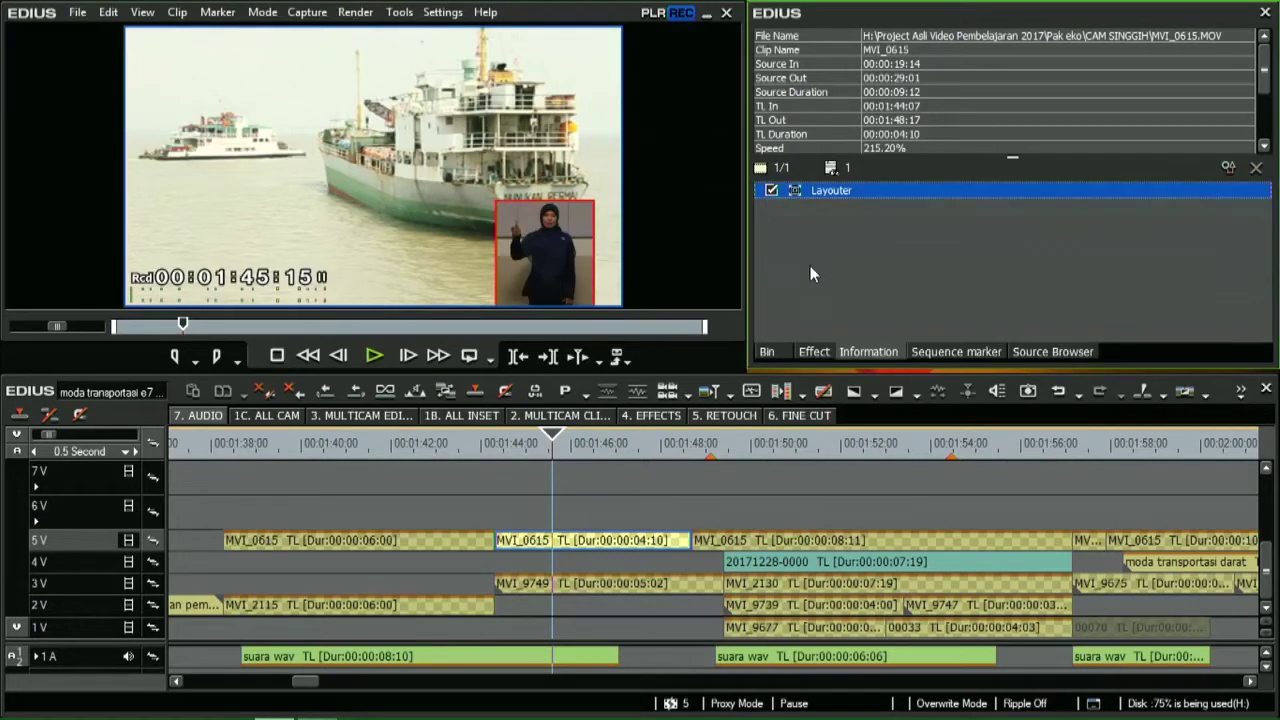
key("ctrl+z")
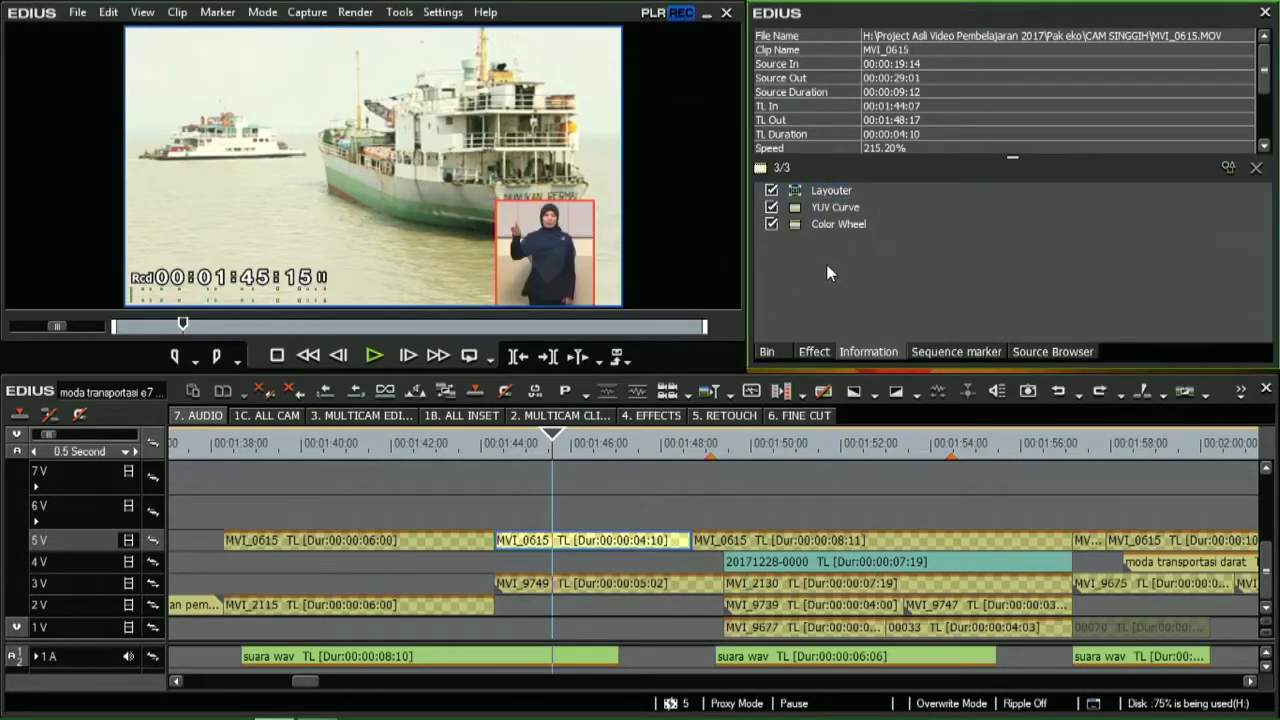
key("ctrl+y")
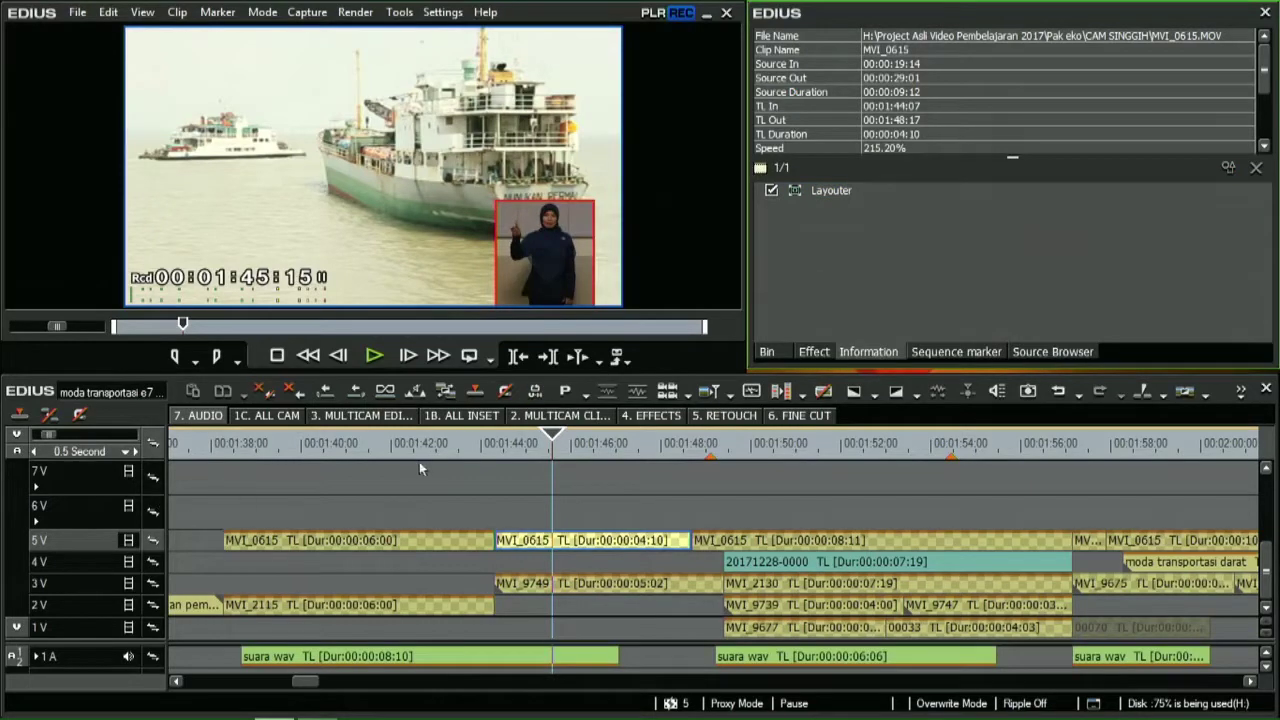
- Copy the YUV Curve and Color Wheel effects together from the first MVI_0615 part on track 5V to the second
left_click_drag(425, 443, 449, 472)
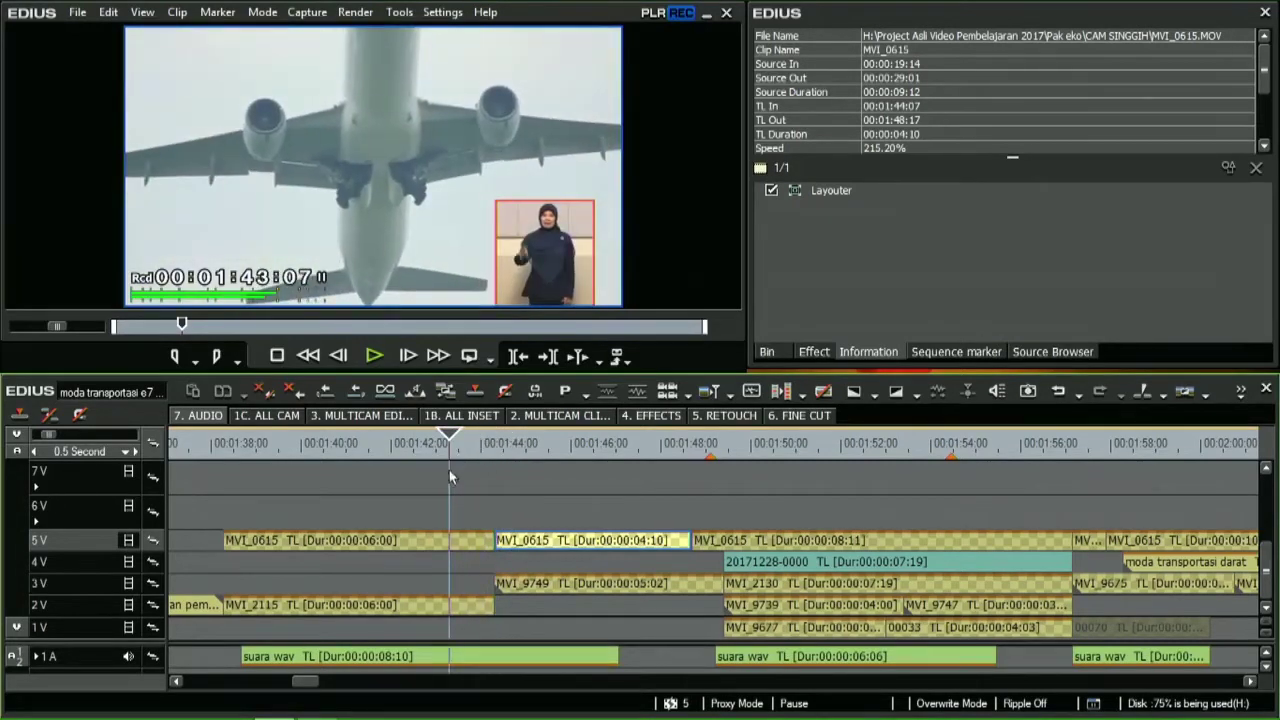
left_click(451, 540)
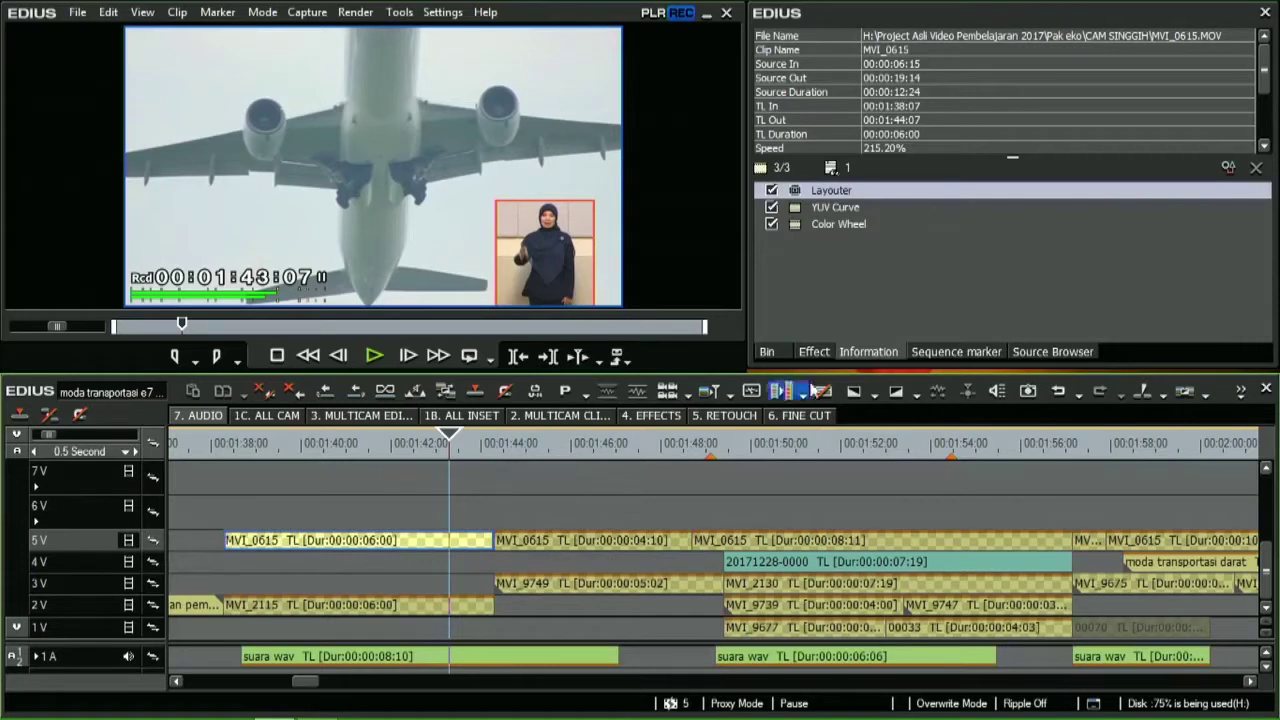
left_click_drag(847, 369, 847, 373)
left_click_drag(956, 321, 848, 212)
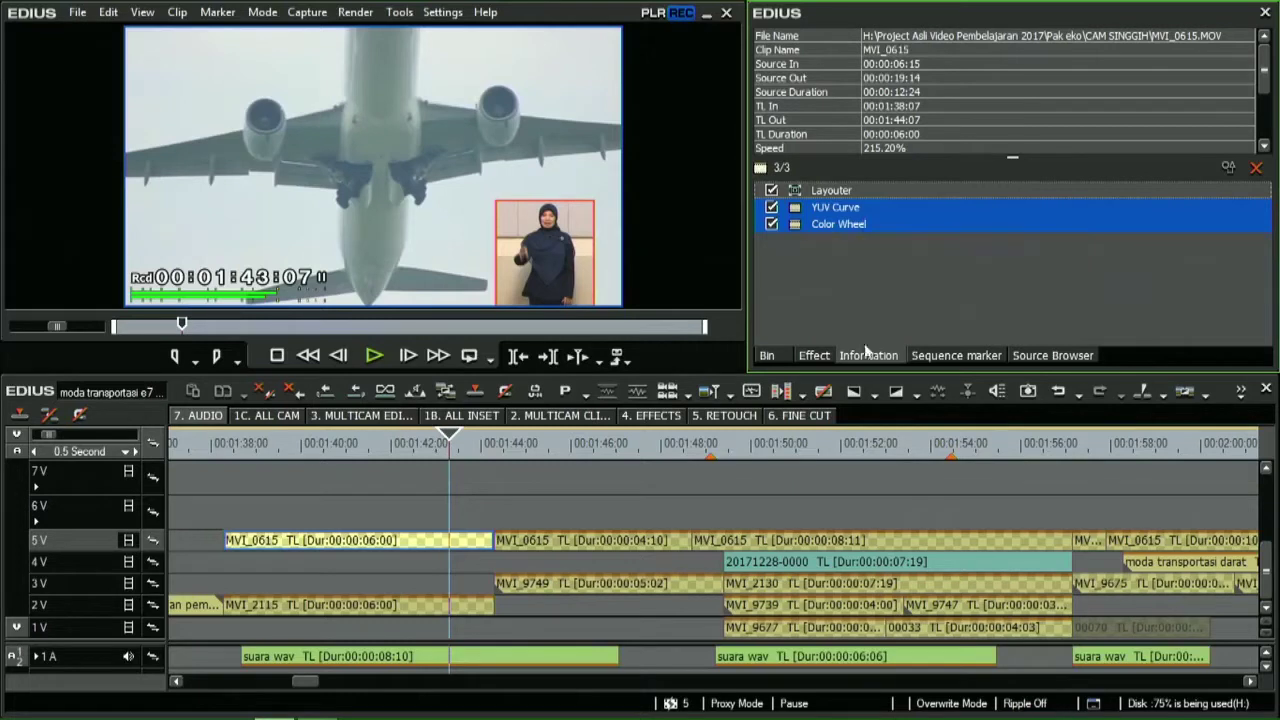
left_click(575, 440)
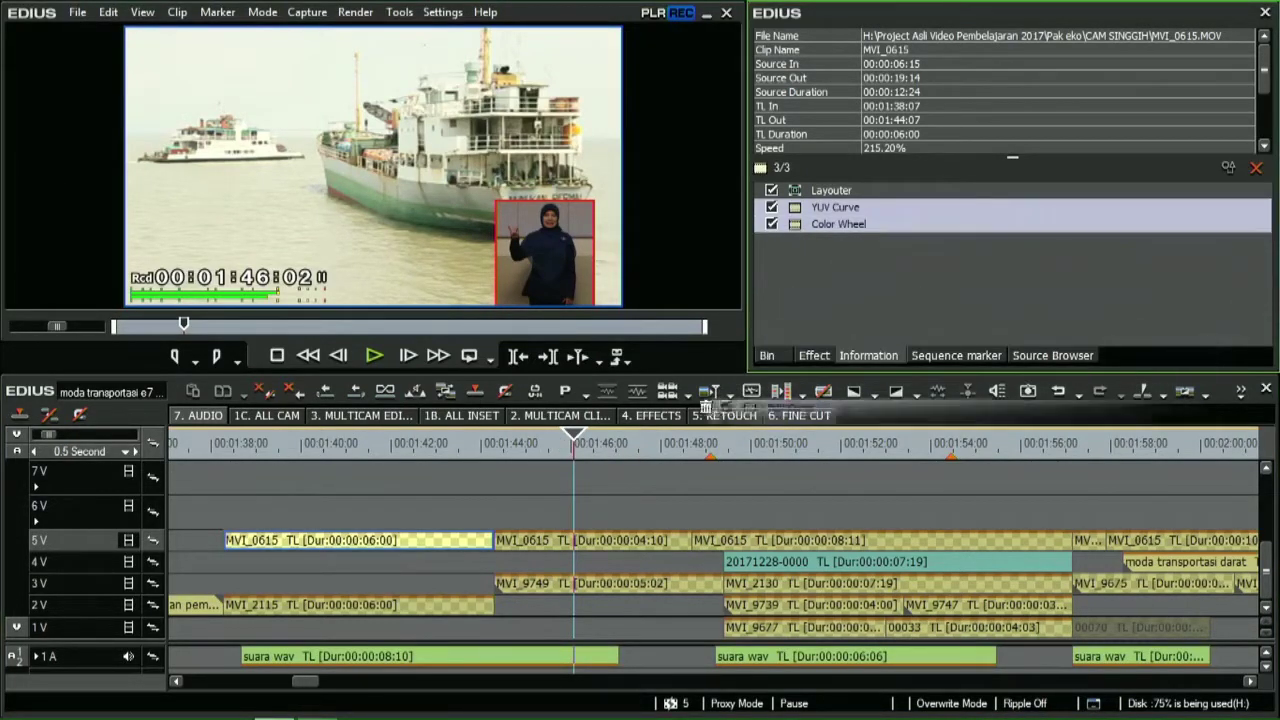
left_click(621, 541)
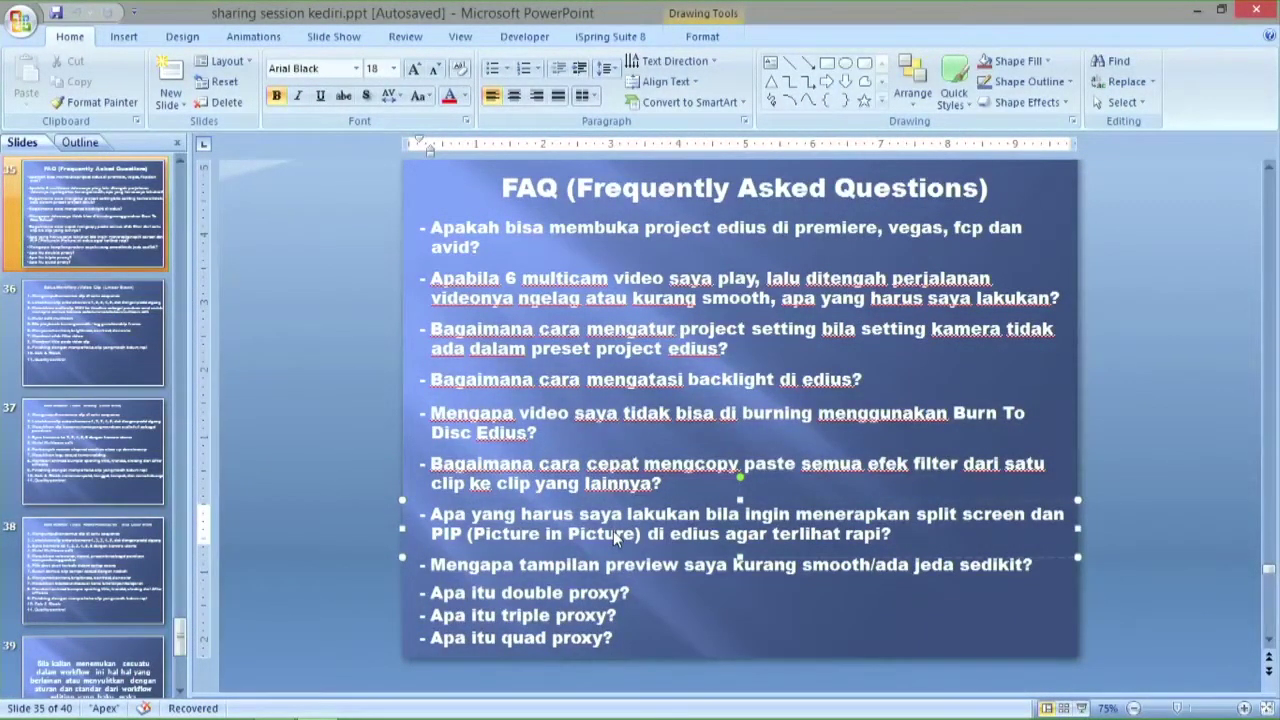
- Switch from the PowerPoint FAQ slide back to EDIUS and select the 5V MVI_0615 clip at 00:01:50:15 in the split-screen section
mouse_move(1267, 8)
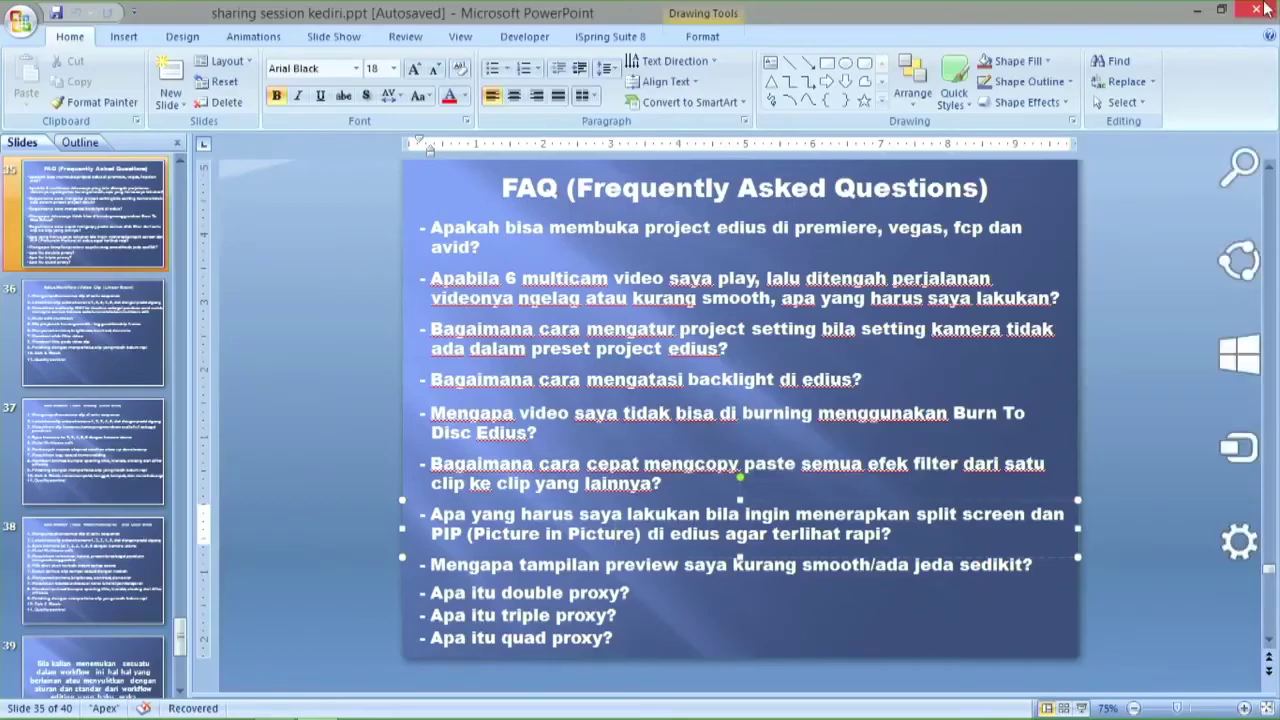
left_click(1197, 10)
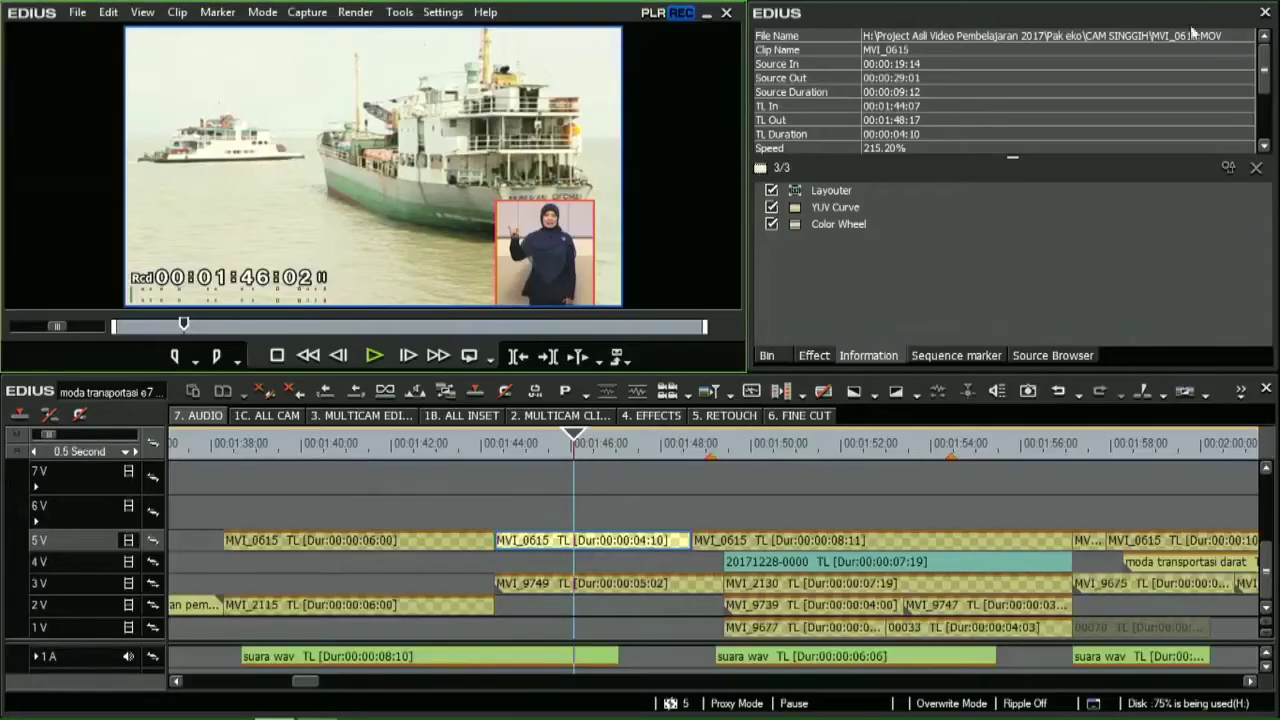
left_click(775, 440)
left_click(780, 540)
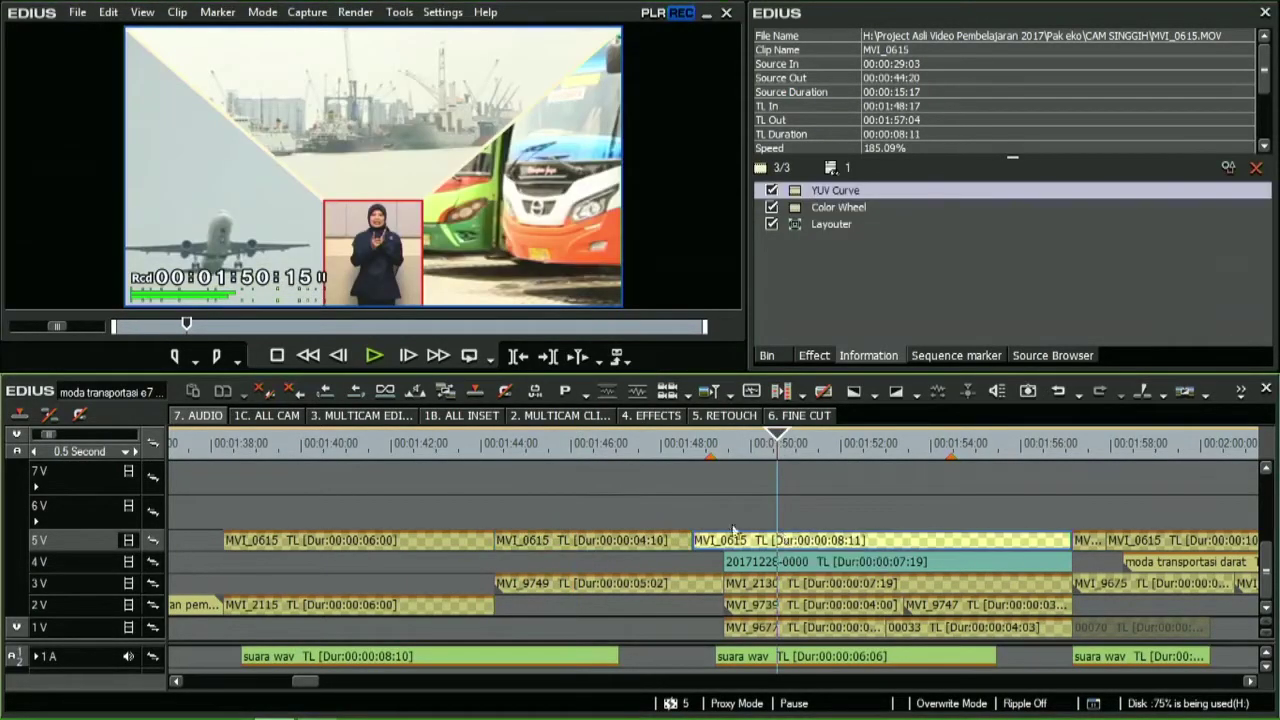
- Try the Layouter's preset edge, corner and centre positions on the interpreter clip at 00:01:51:06, return to bottom centre and cancel the changes
scroll(710, 514, "down", 3)
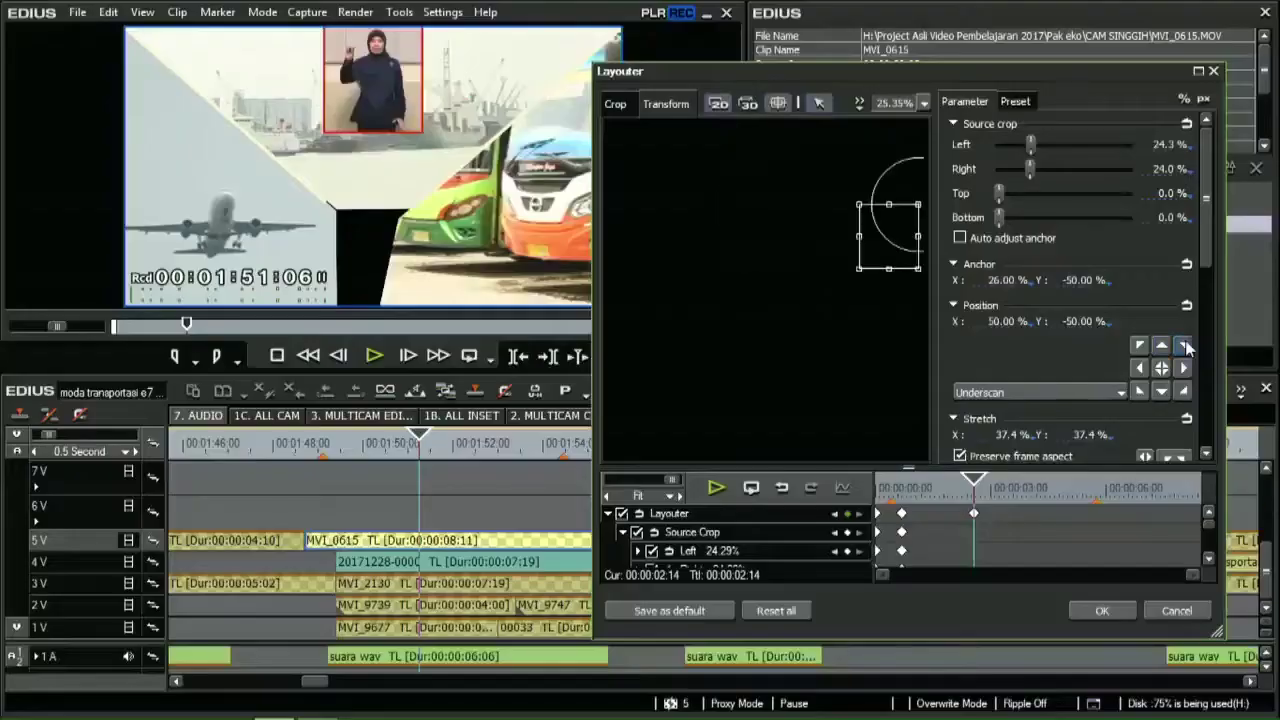
left_click(1183, 367)
left_click(1185, 391)
left_click(1159, 392)
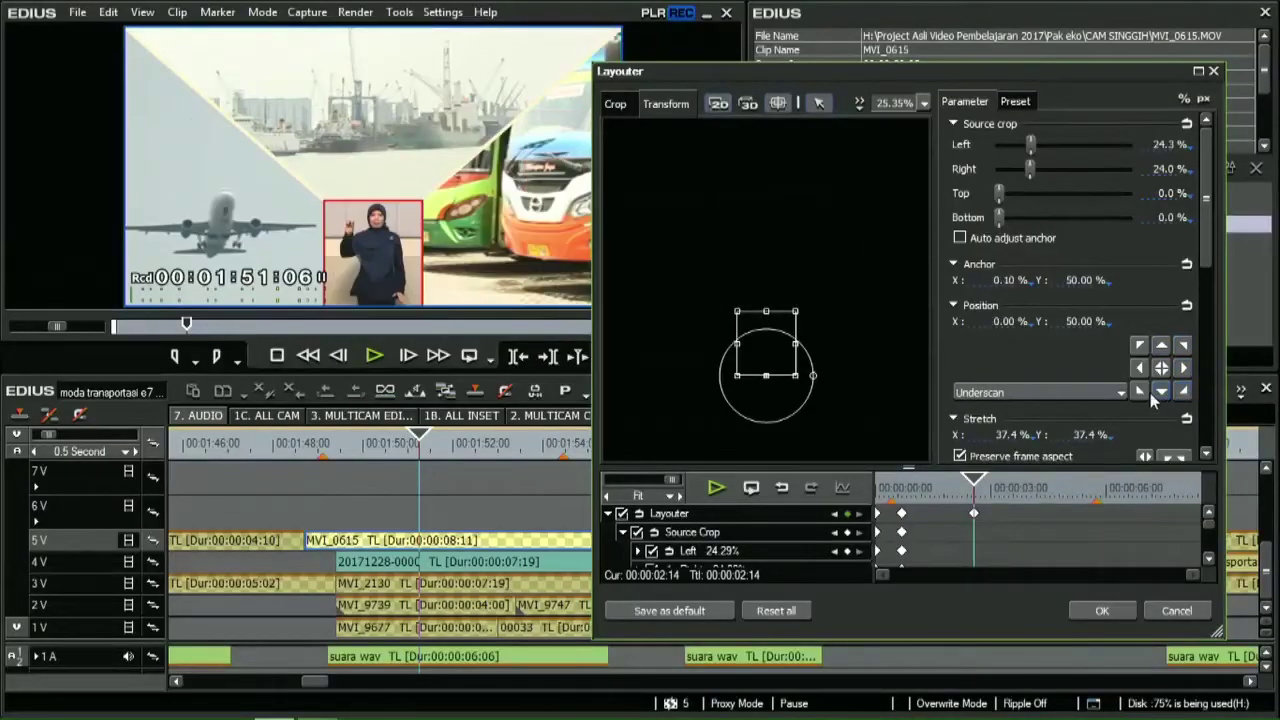
left_click(1161, 368)
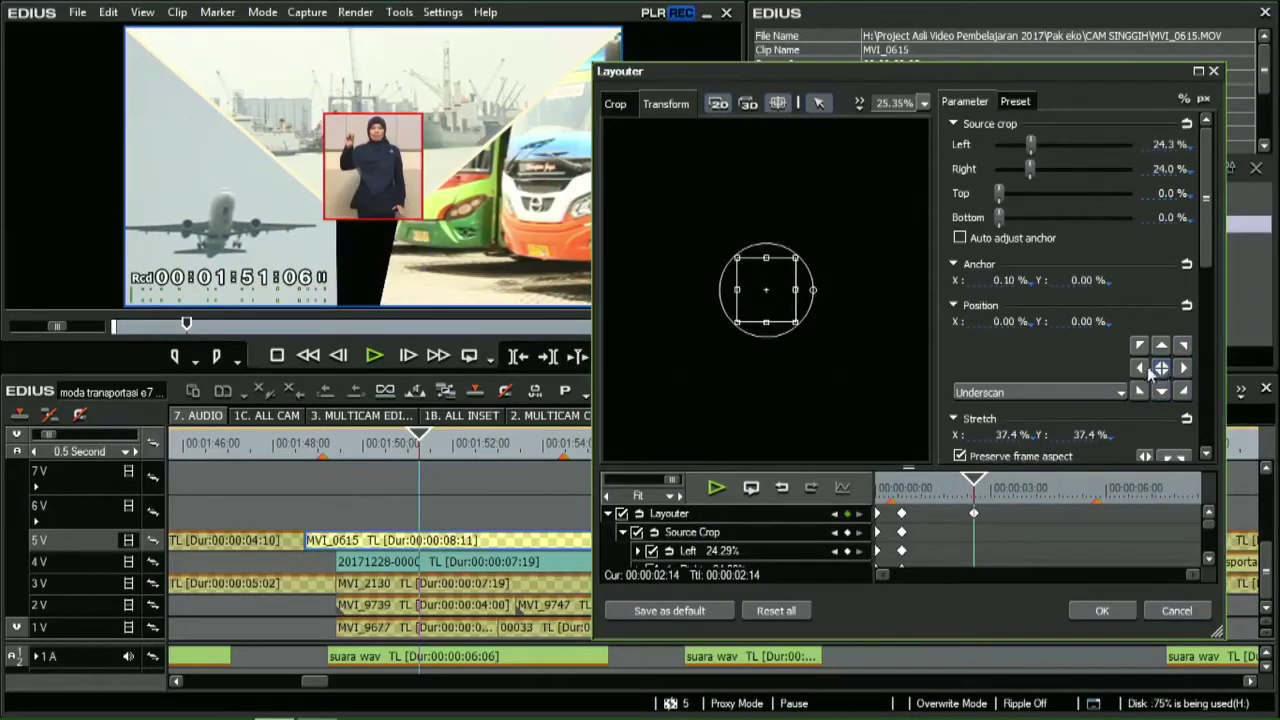
left_click(1139, 368)
left_click(1139, 391)
left_click(1161, 391)
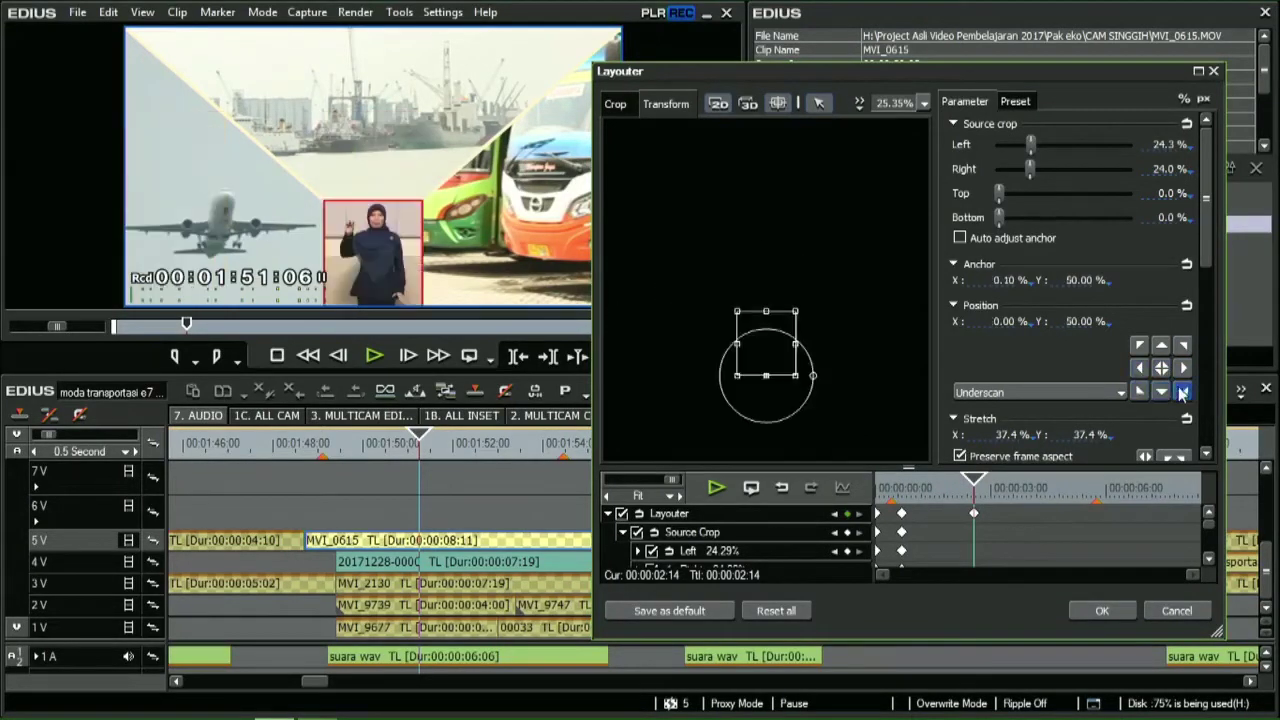
left_click(1183, 367)
left_click(1183, 344)
left_click(1161, 345)
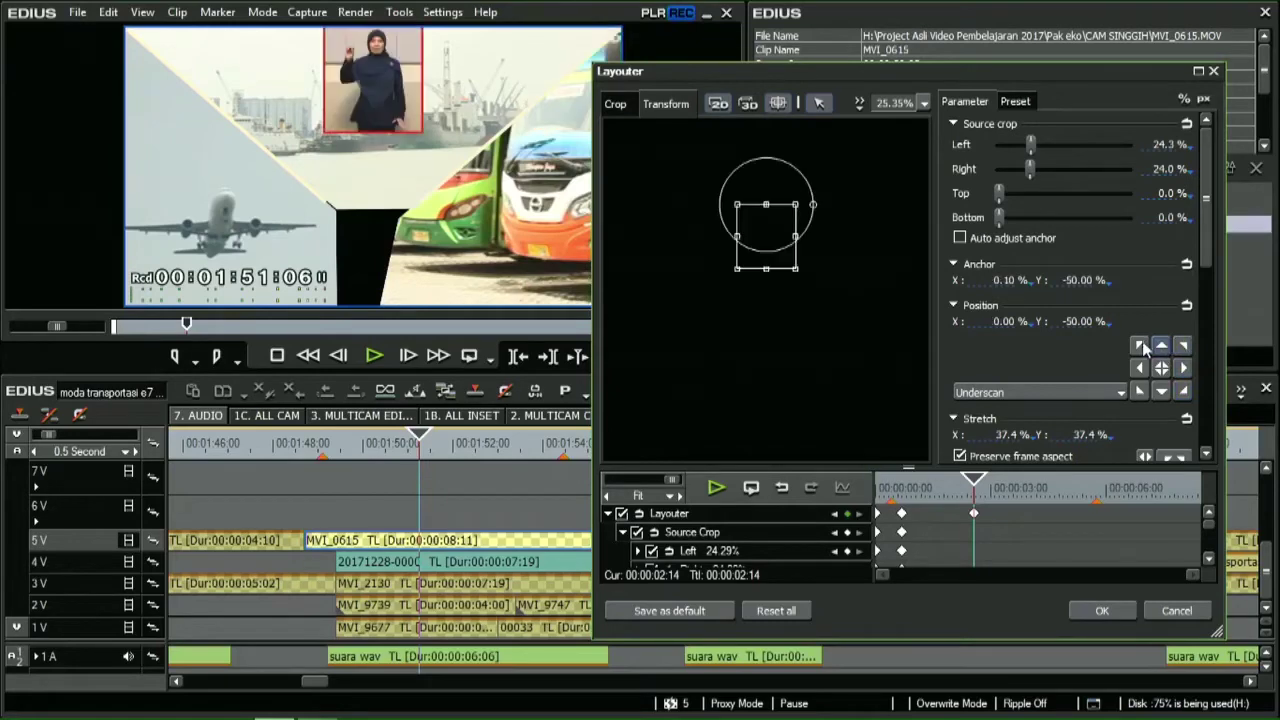
left_click(1139, 344)
left_click(1139, 368)
left_click(1140, 391)
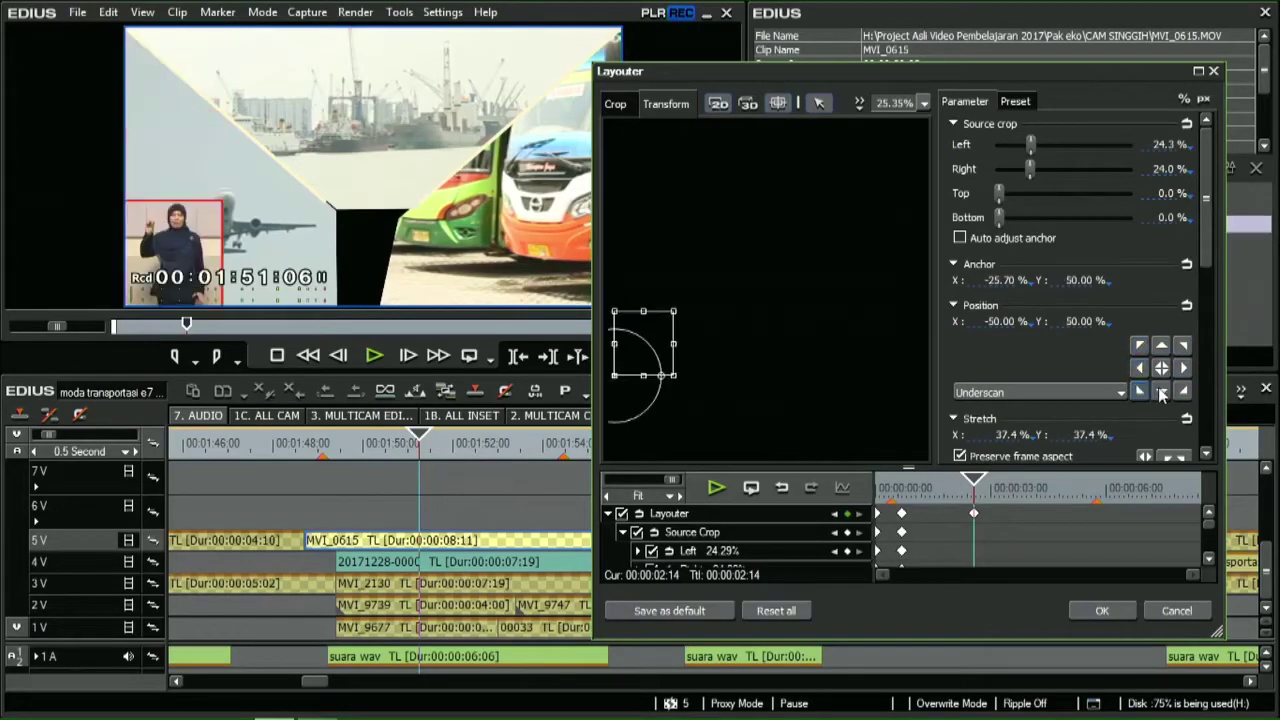
left_click(1161, 391)
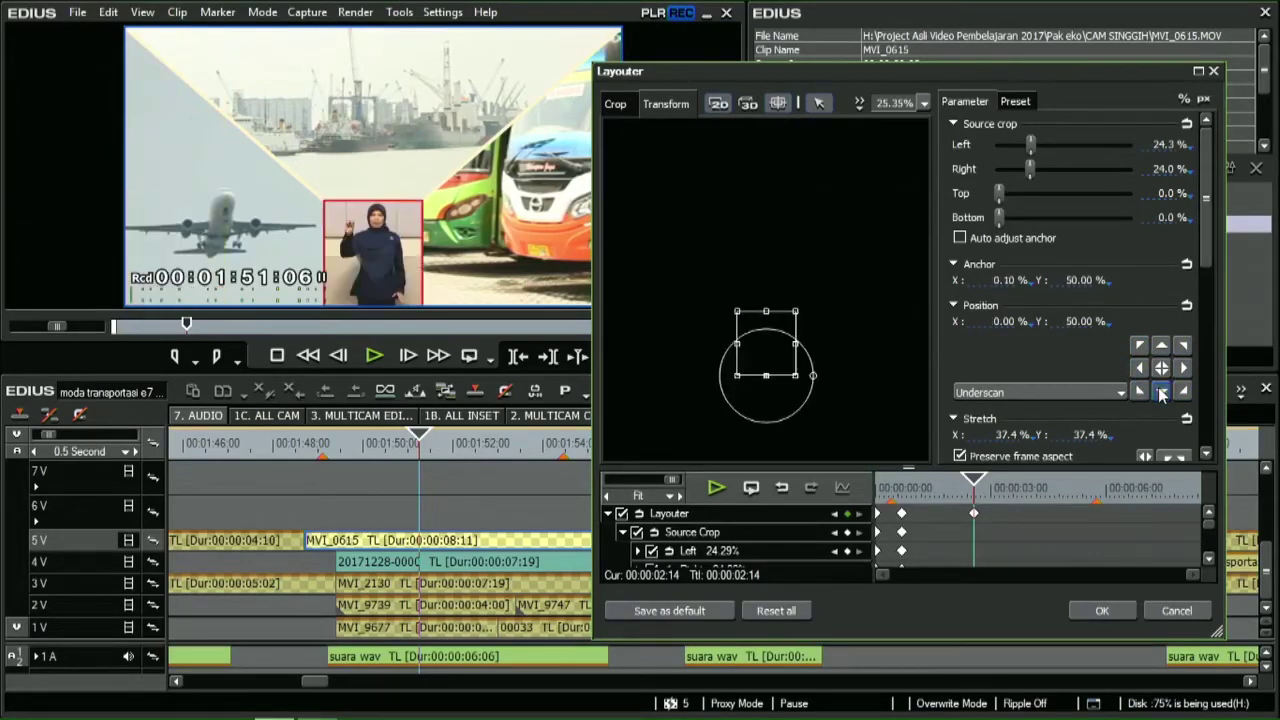
left_click(1165, 608)
- Review the split-screen layouts at 00:01:57:00, 00:06:13:19 and 00:06:02:00, and play the multi-picture section to 00:06:00:05
left_click_drag(479, 448, 680, 443)
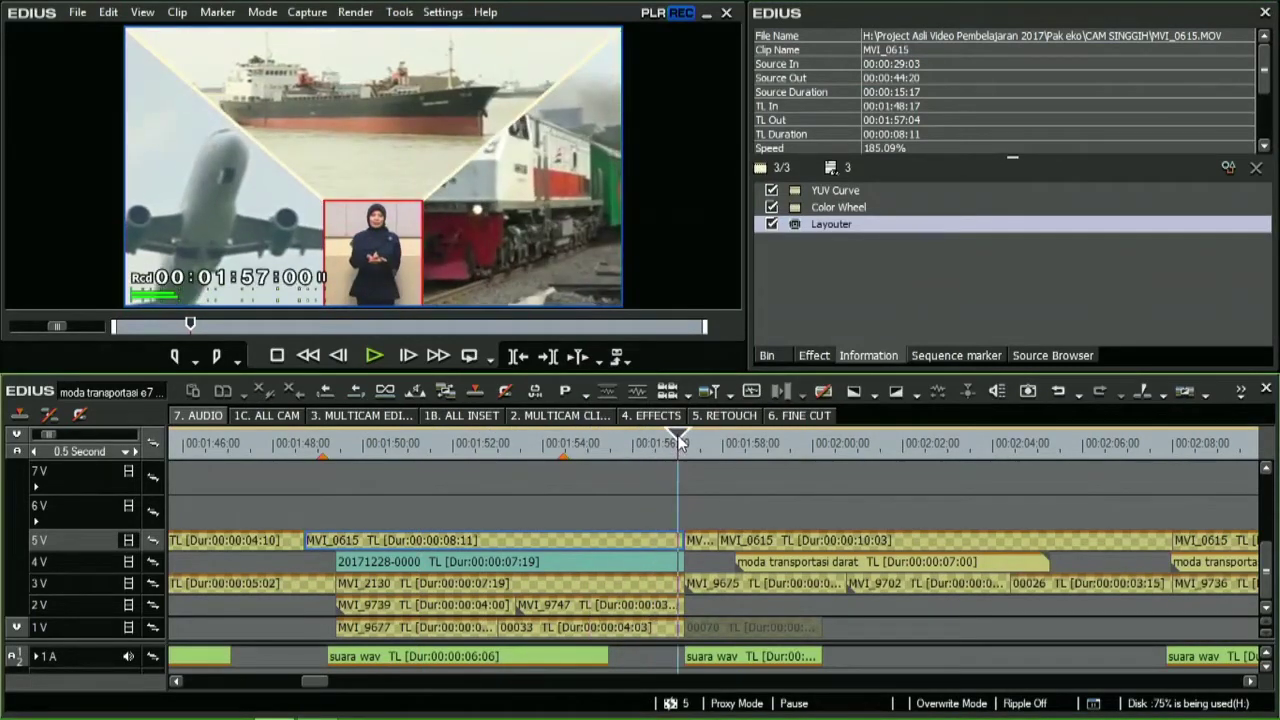
scroll(680, 443, "down", 5)
left_click(719, 447)
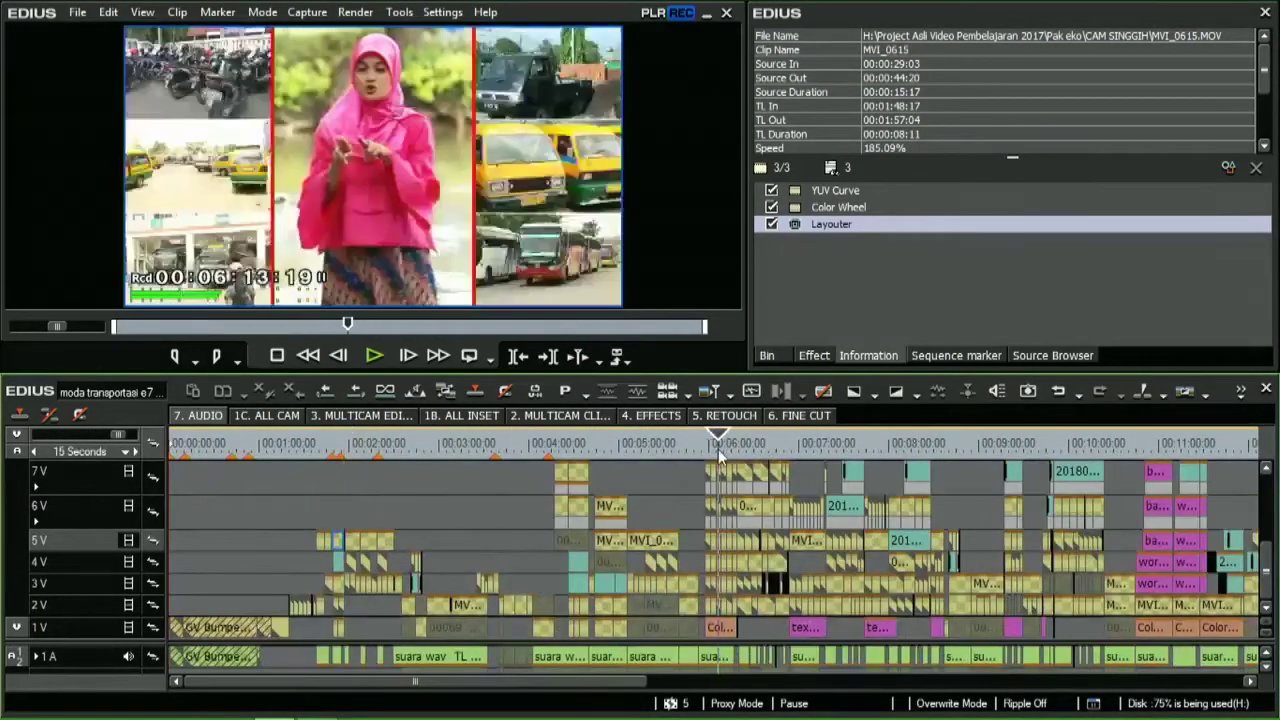
scroll(719, 452, "up", 4)
left_click(661, 451)
left_click_drag(661, 451, 670, 452)
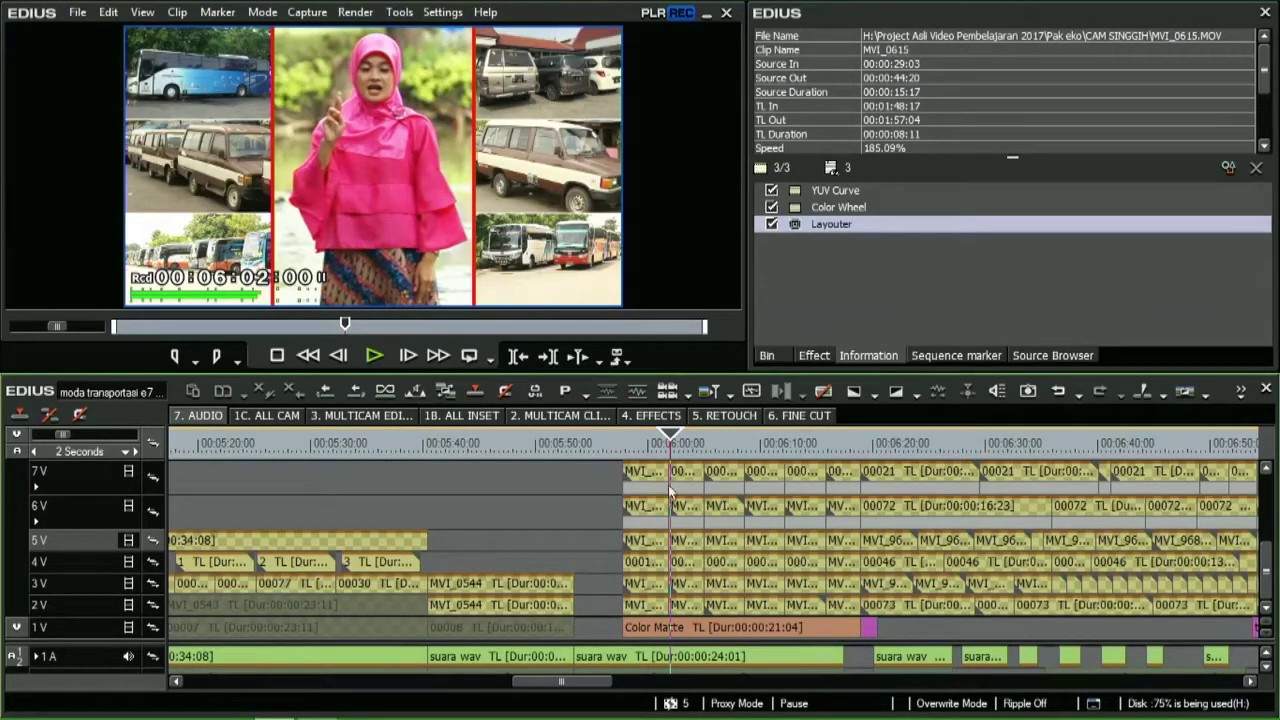
left_click(581, 442)
scroll(581, 442, "up", 1)
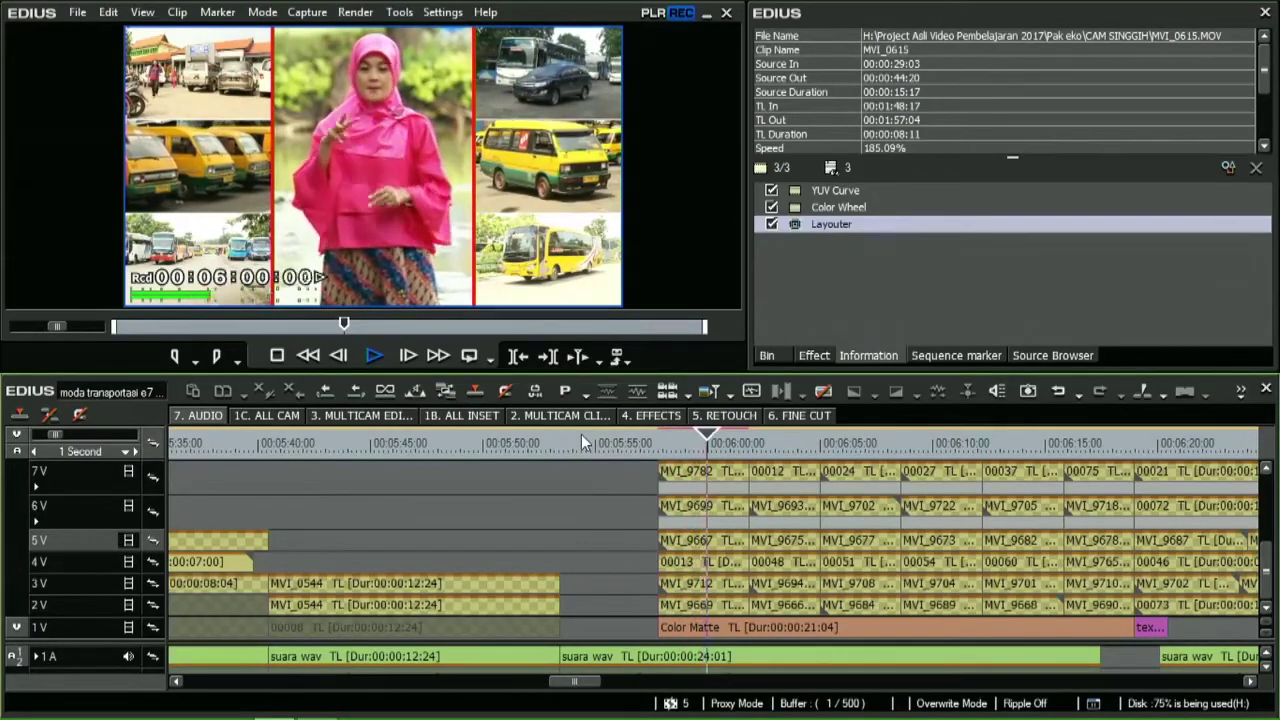
key("space")
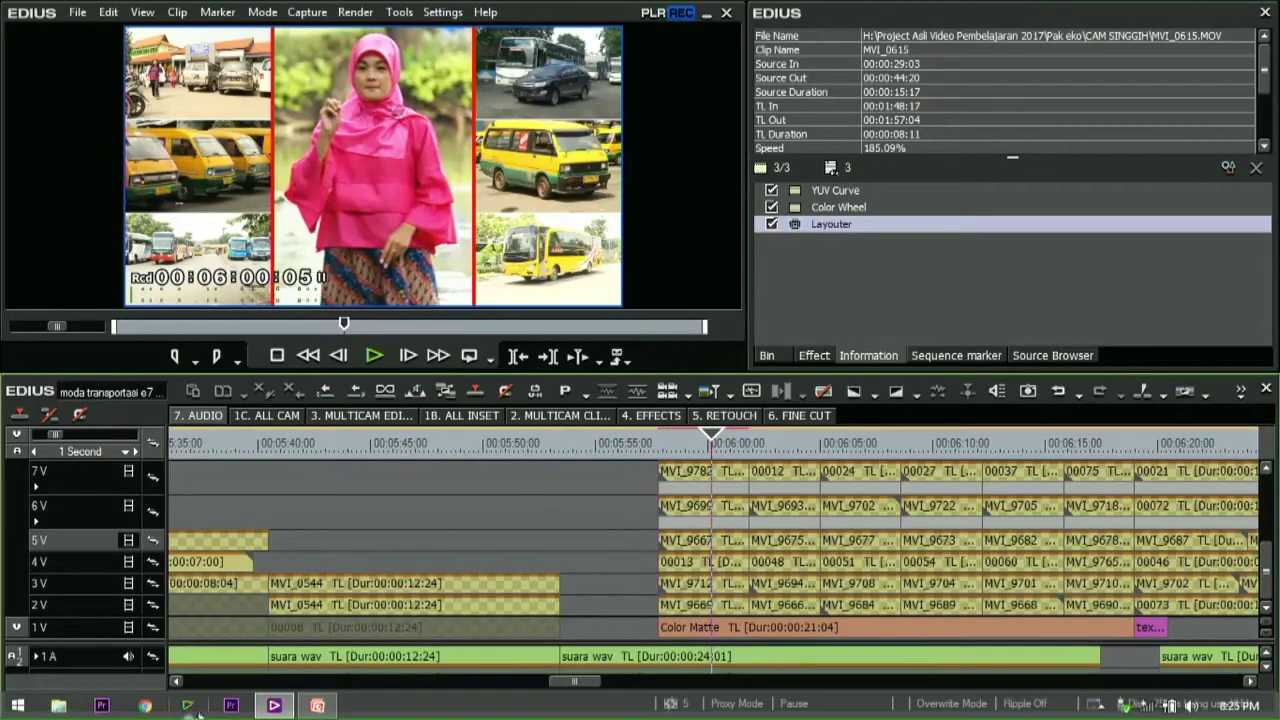
- Set the project's frame size to 352 x 288 in the project settings and play the multi-picture section
mouse_move(321, 711)
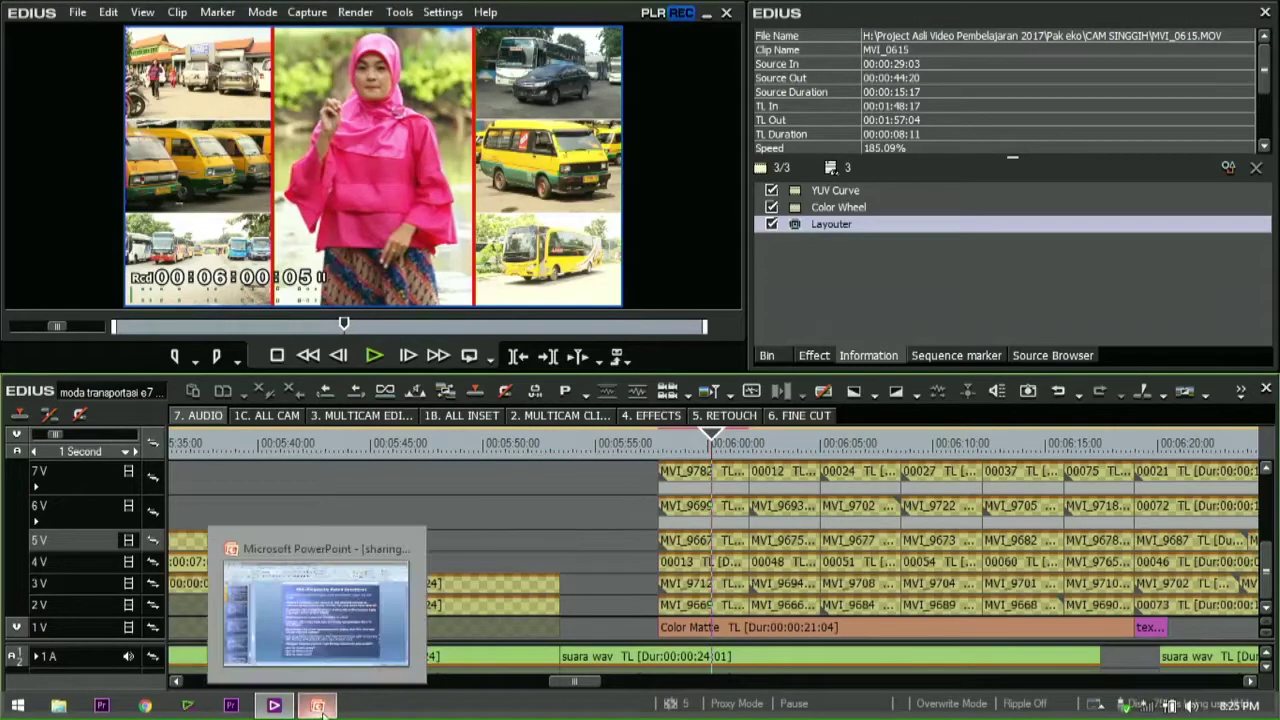
left_click(442, 12)
left_click(452, 89)
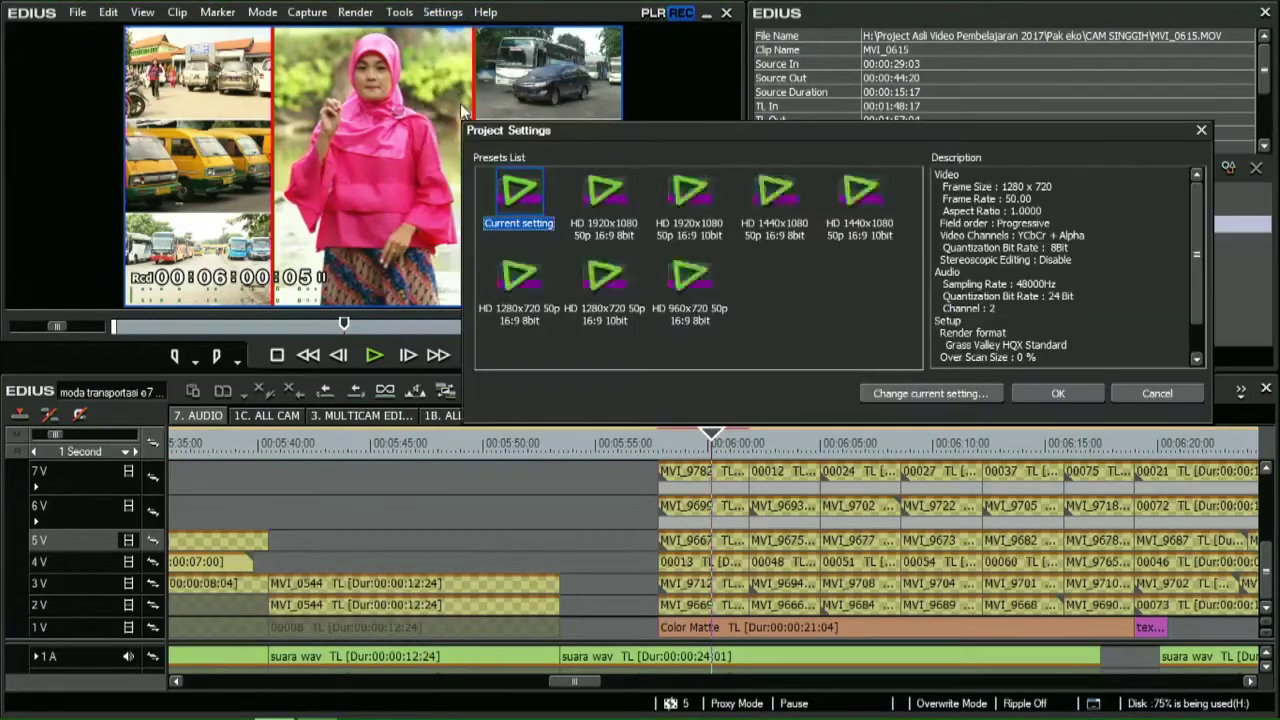
left_click(895, 391)
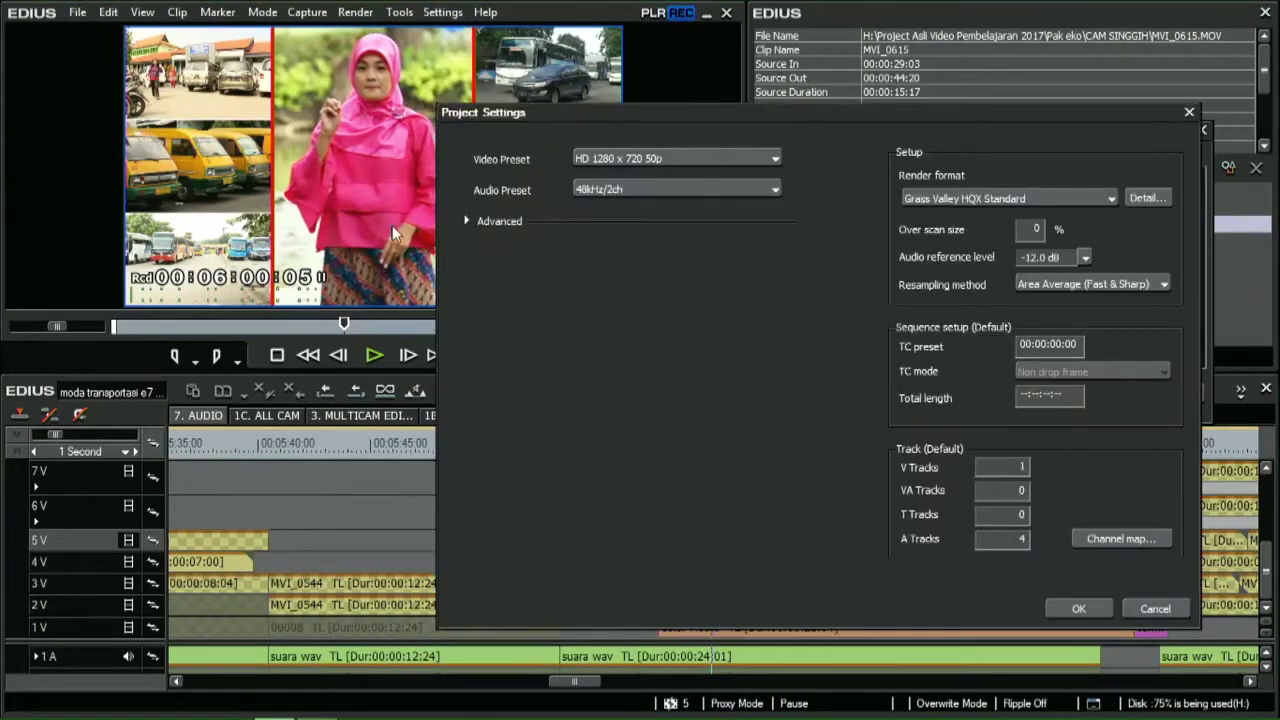
left_click(470, 222)
left_click(640, 260)
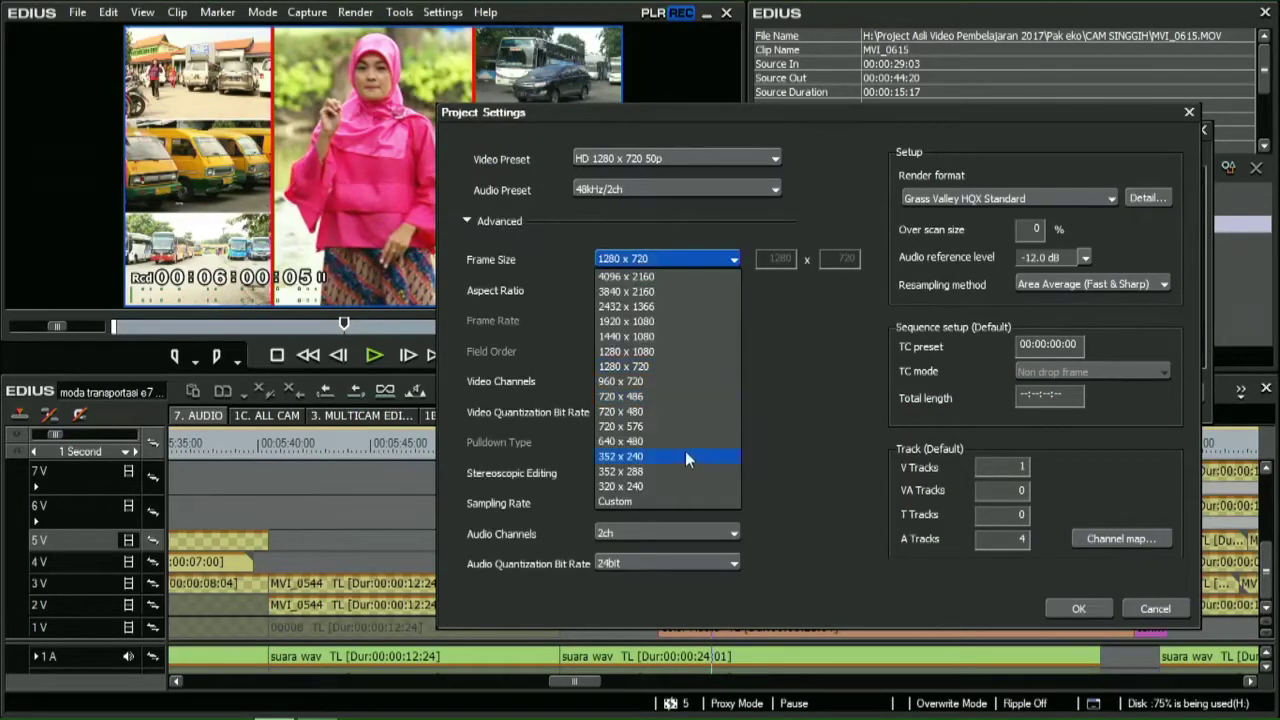
left_click(679, 473)
left_click(1075, 609)
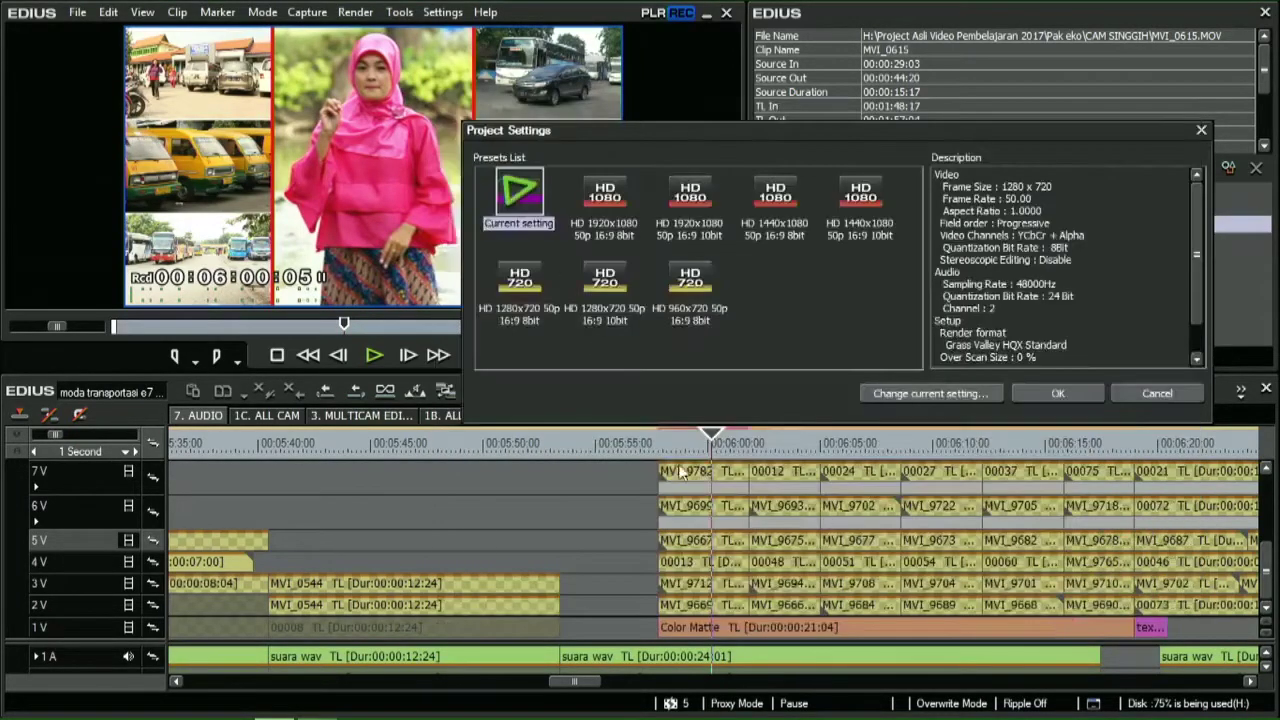
key("Return")
key("space")
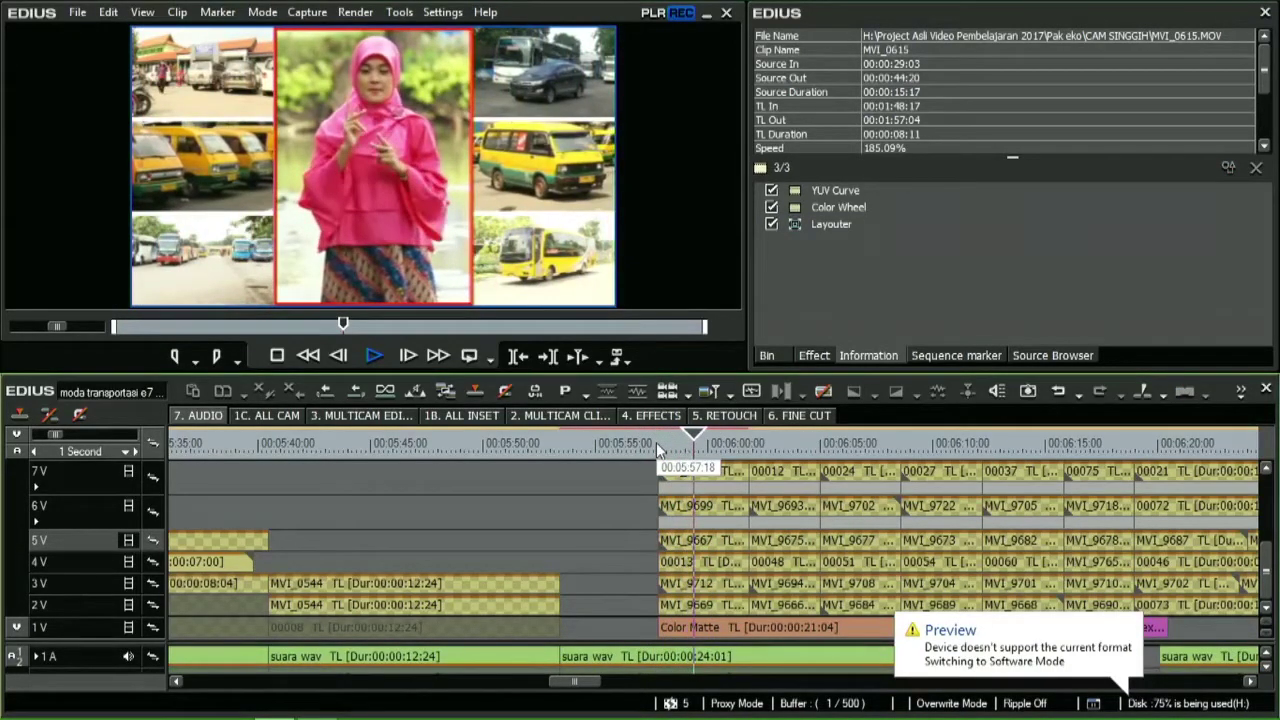
- Set the project's frame size back to 1280 x 720 in the project settings
left_click(442, 12)
mouse_move(485, 12)
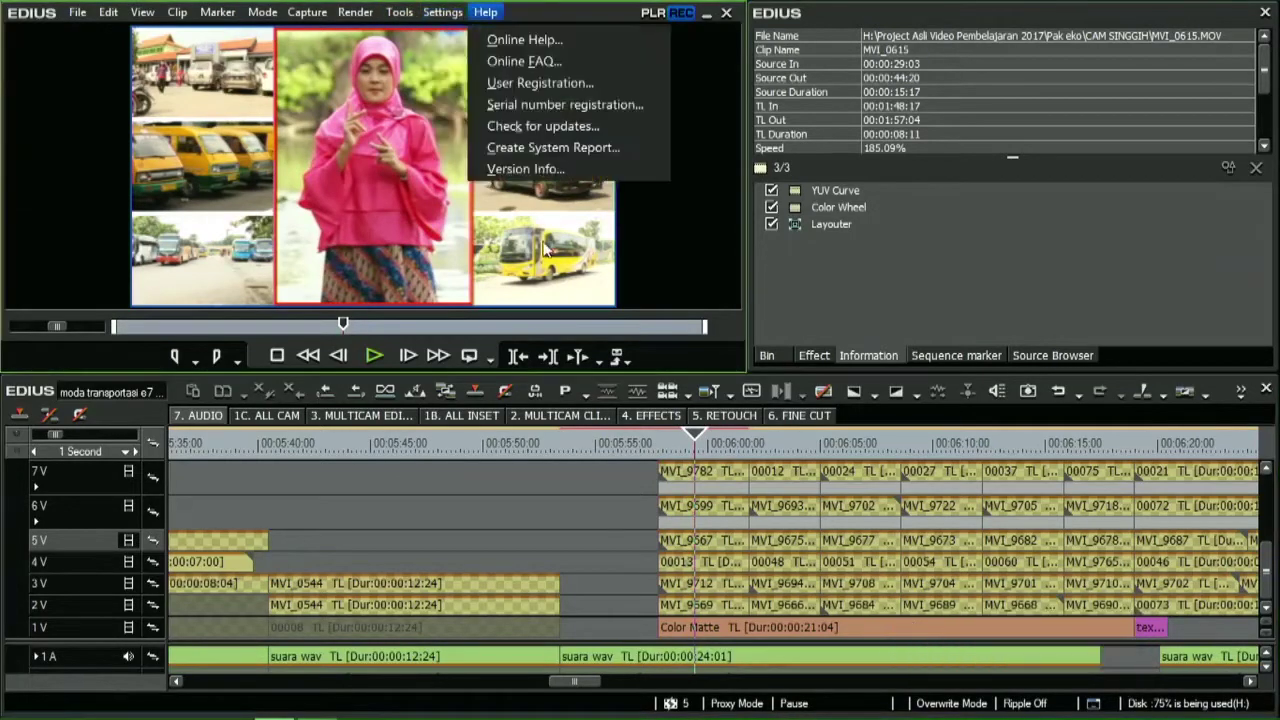
mouse_move(442, 12)
left_click(482, 89)
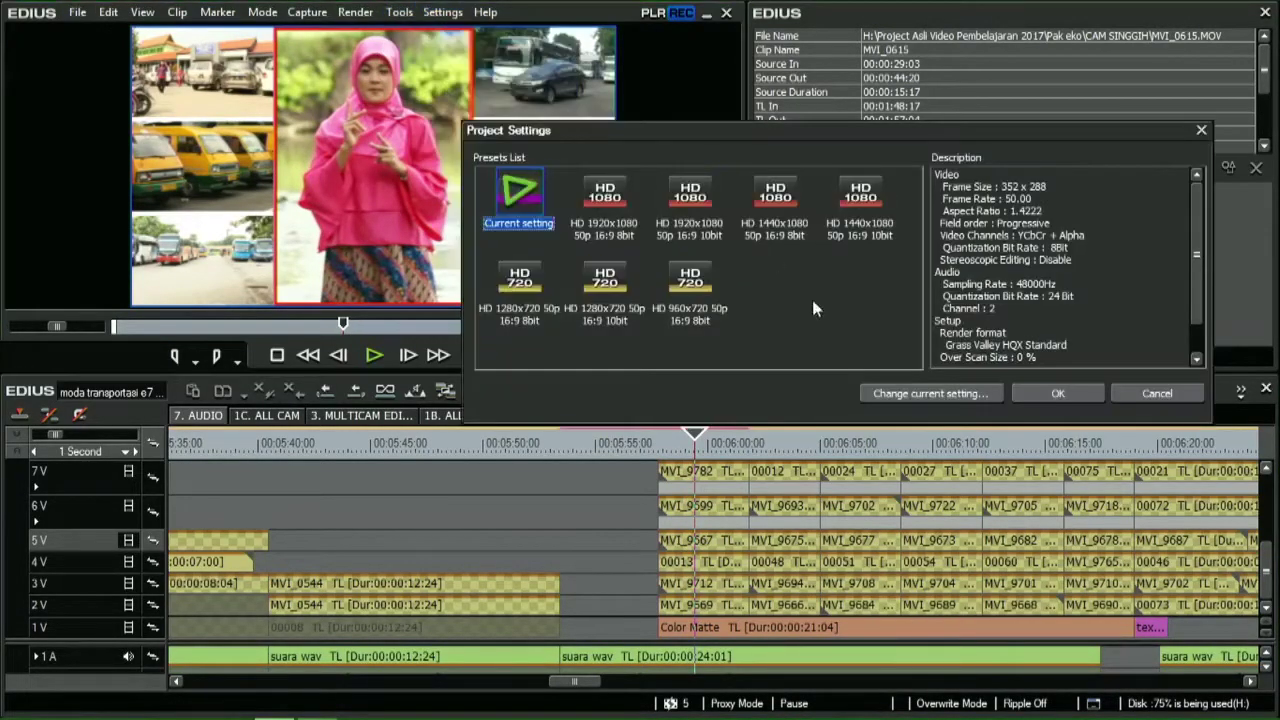
left_click(872, 390)
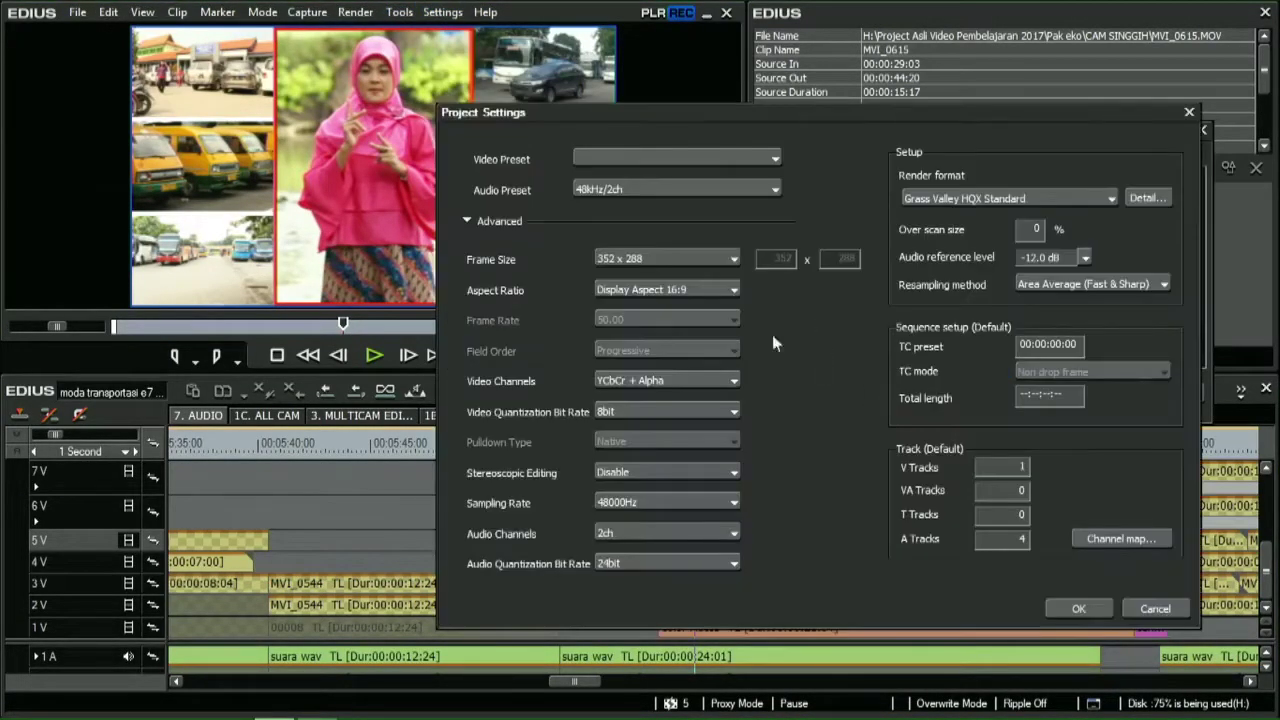
left_click(690, 259)
left_click(678, 366)
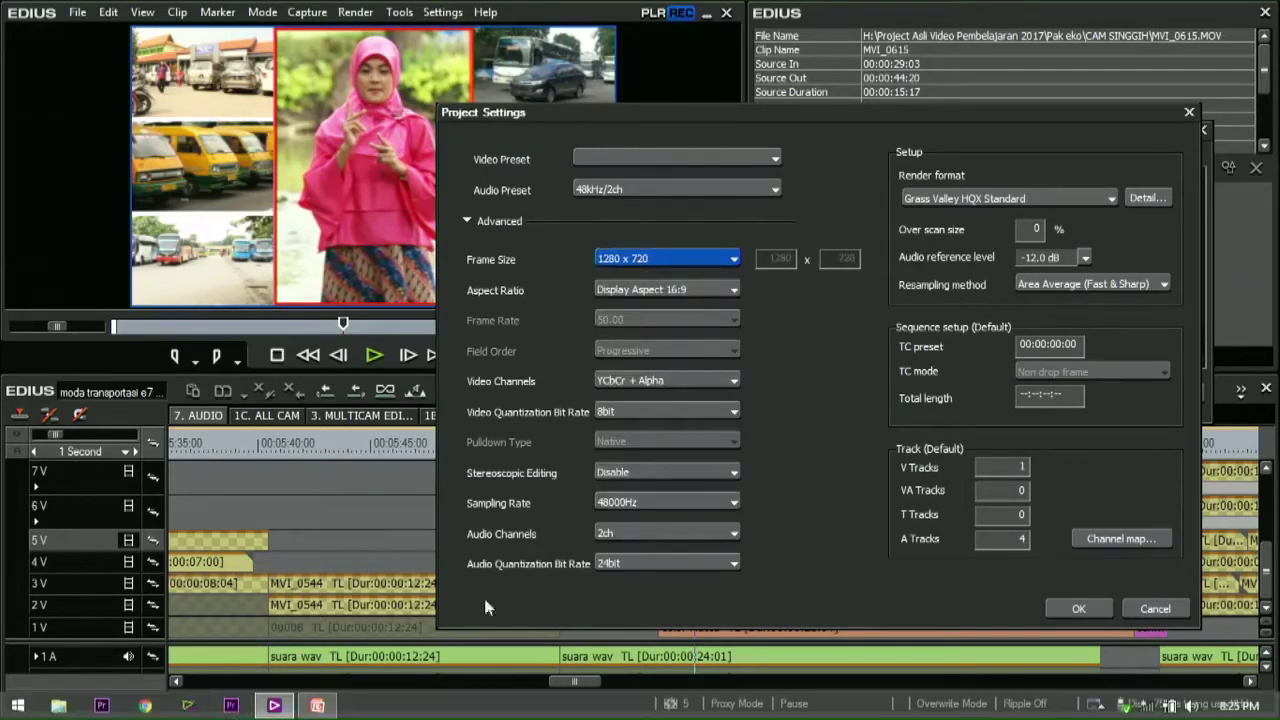
left_click(1079, 609)
left_click(1140, 391)
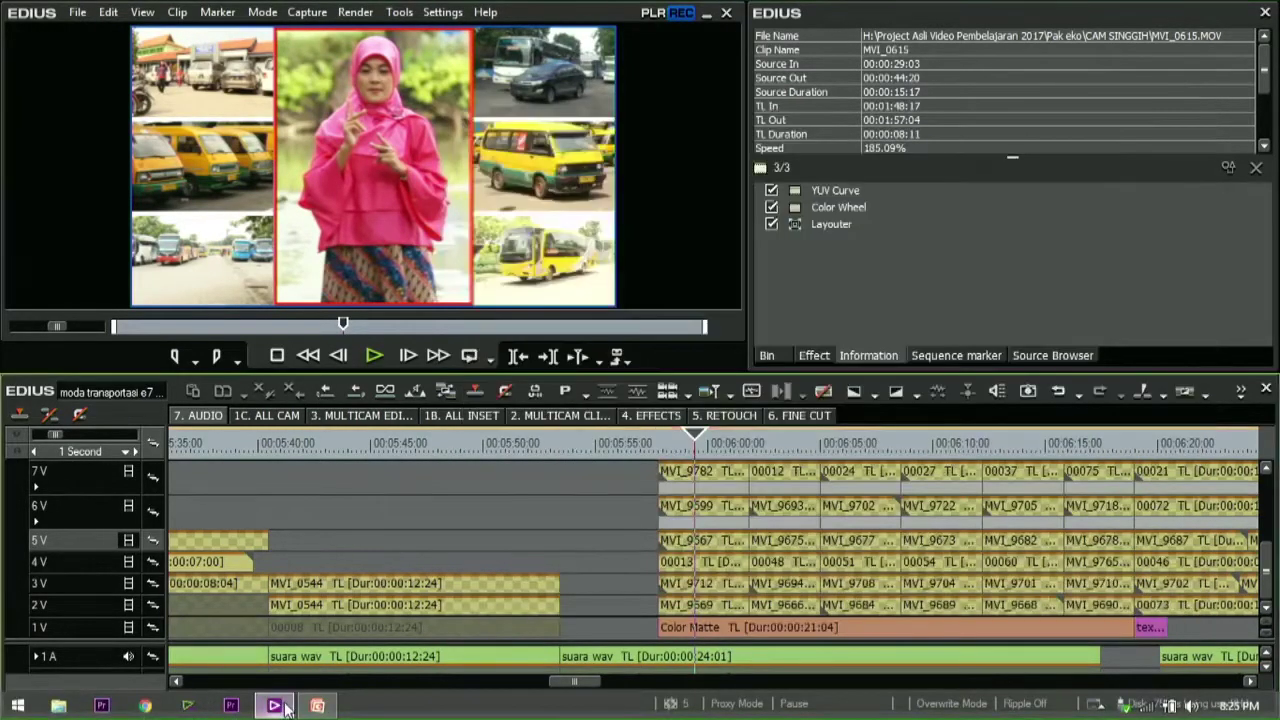
- Accept Speaker Out as the connected audio device, switch to PowerPoint and select the FAQ question about the preview not being smooth
left_click(300, 708)
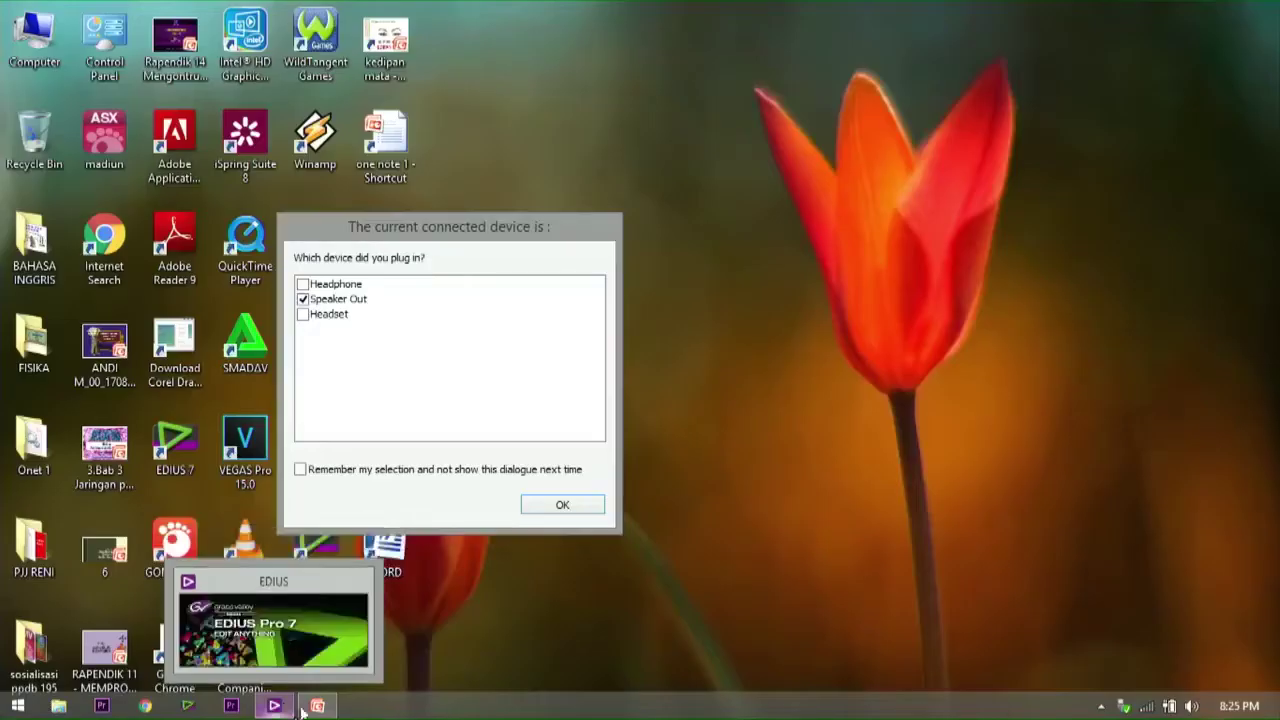
left_click(563, 506)
left_click(317, 706)
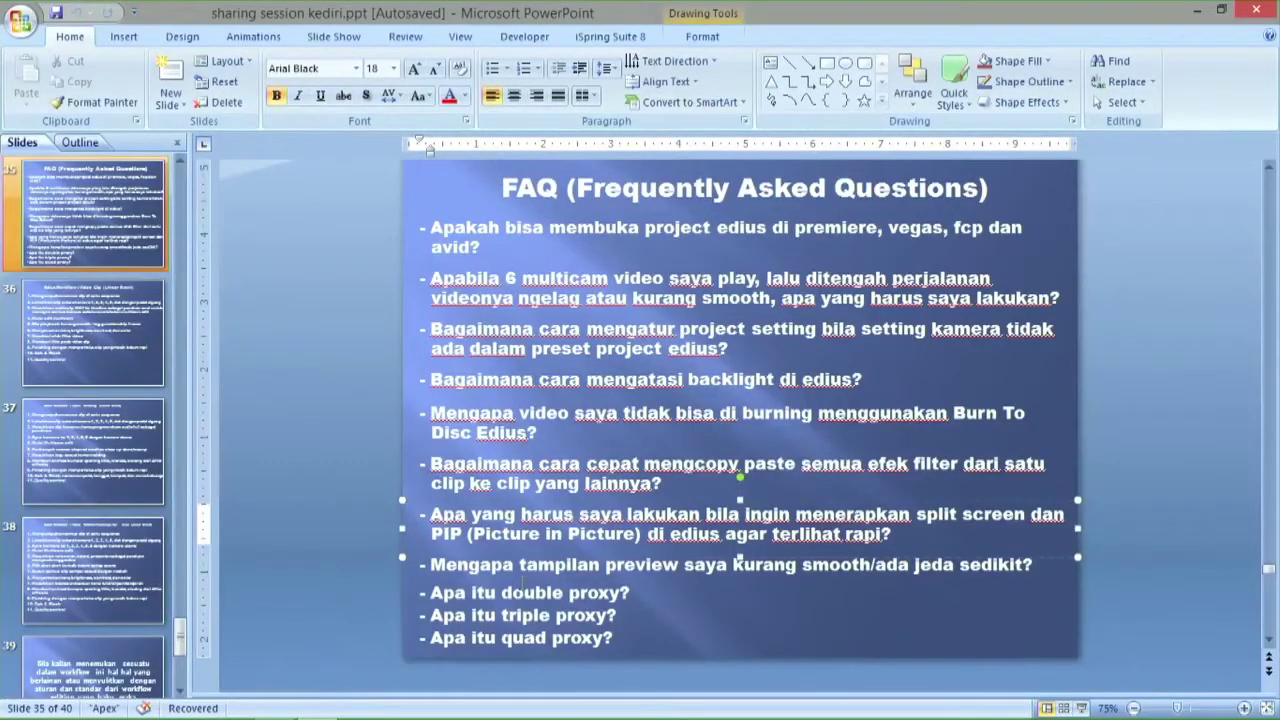
left_click(532, 575)
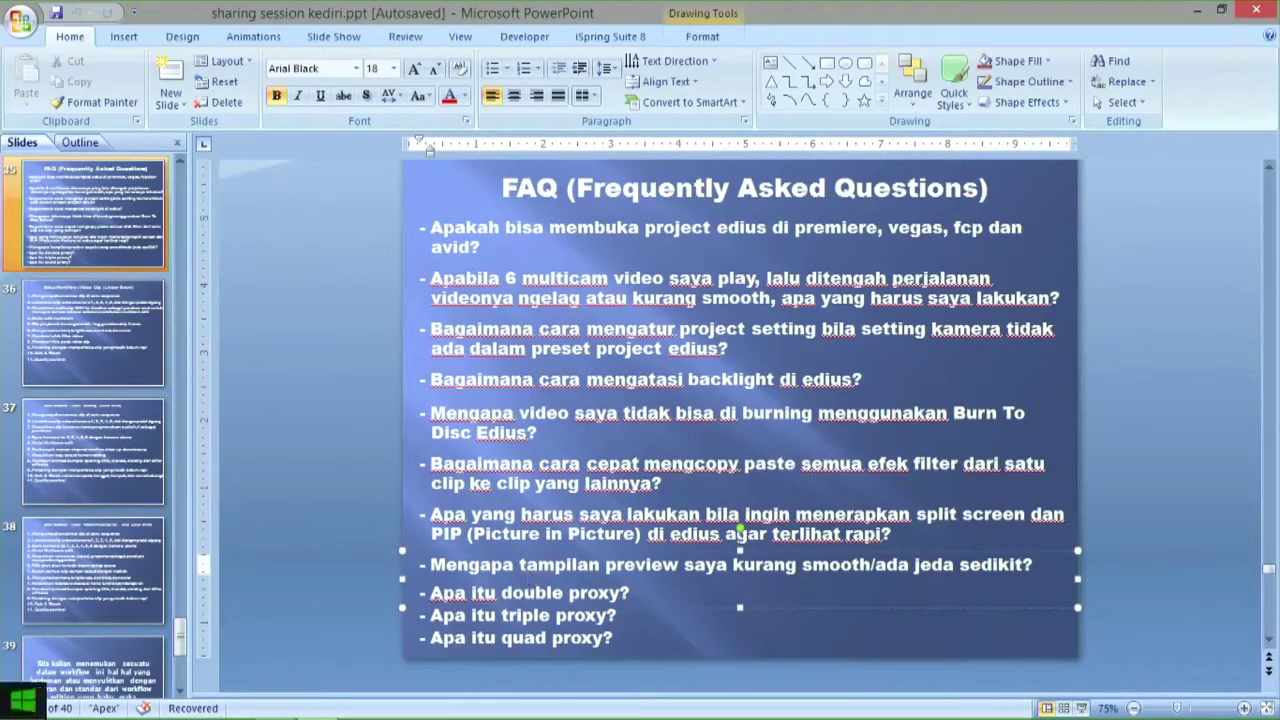
- Switch back to EDIUS, look through the Preview pages of the user settings from Monitor to Overlay, and close them without changes
key("alt+Tab")
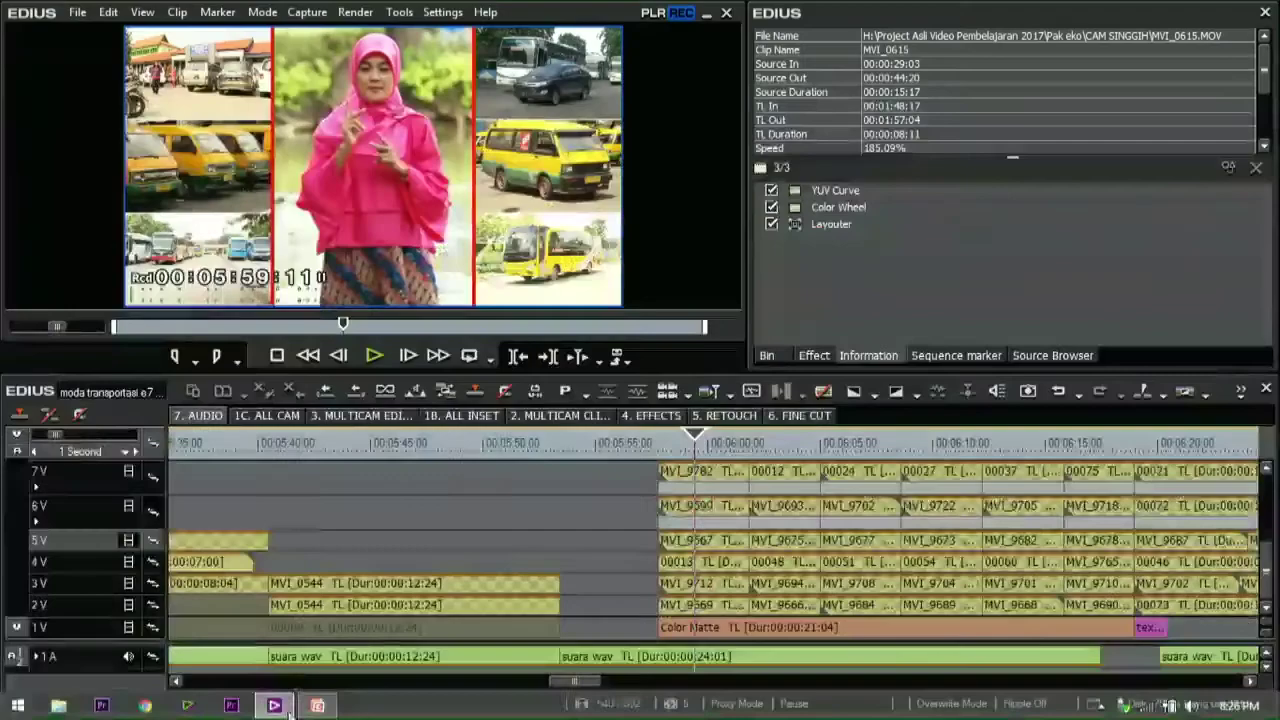
left_click(443, 12)
left_click(449, 62)
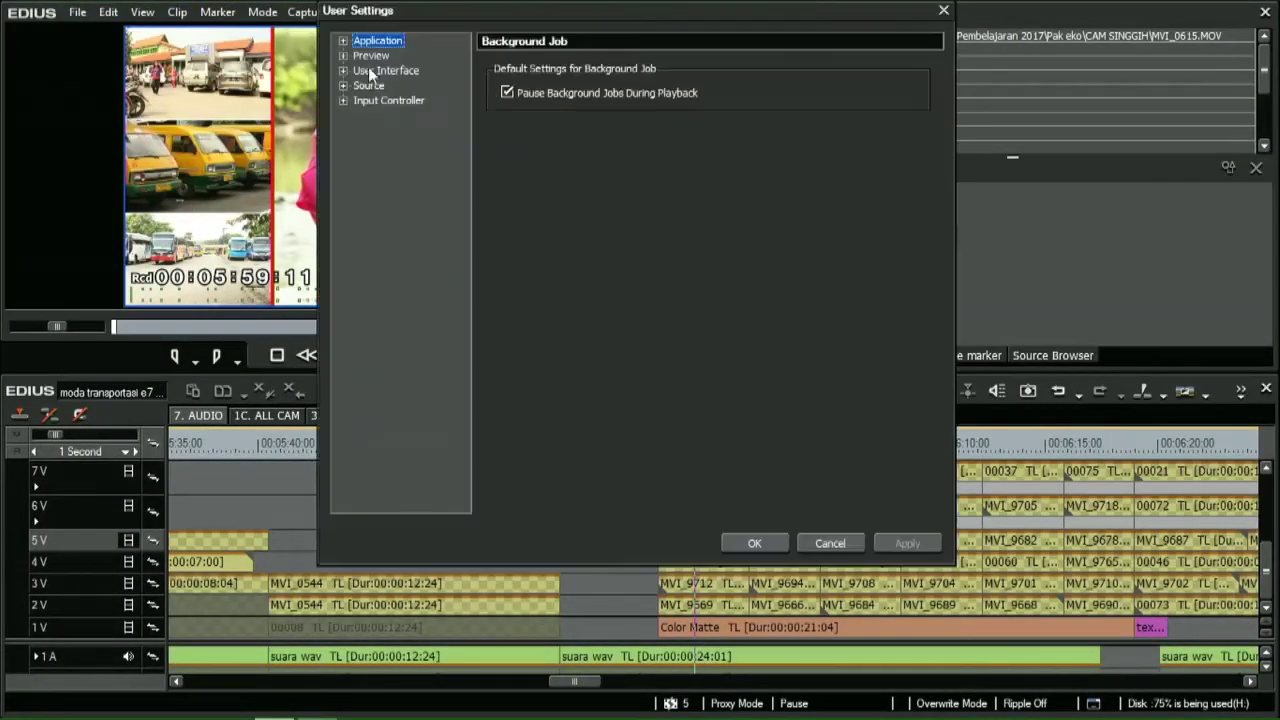
left_click(370, 71)
left_click(374, 42)
left_click(372, 56)
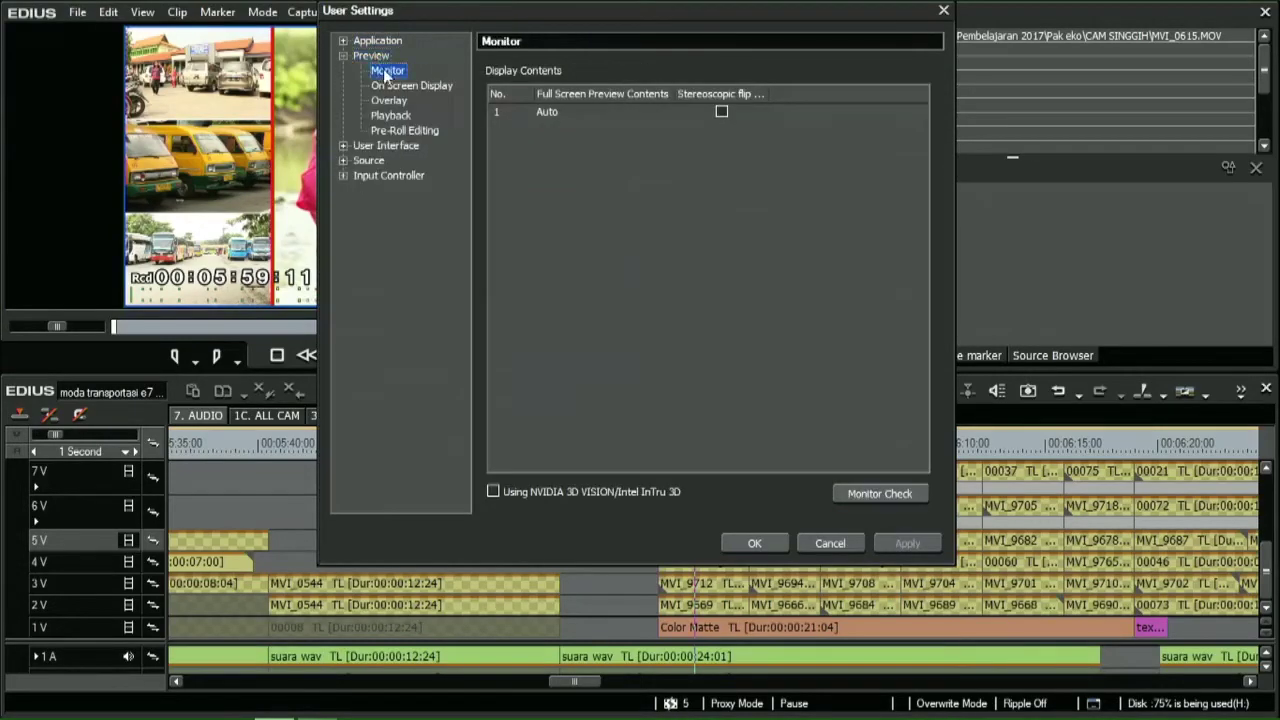
left_click(396, 86)
key("Down")
key("Down")
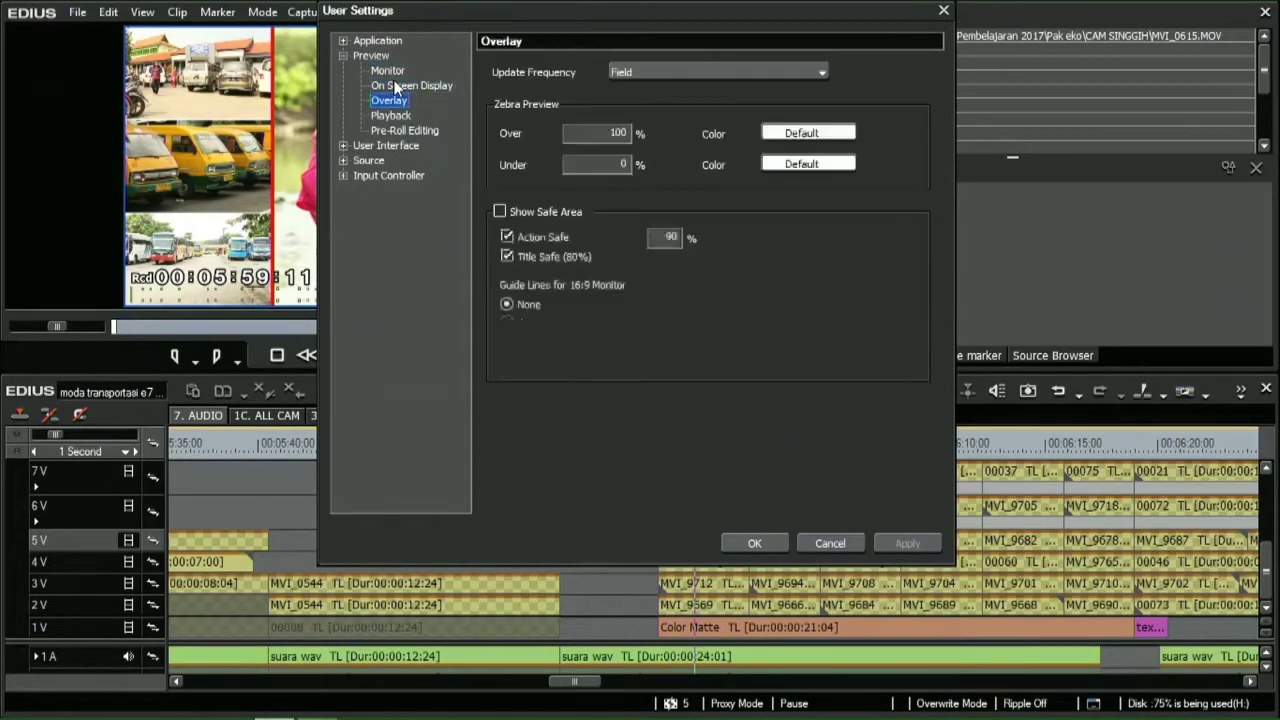
key("Up")
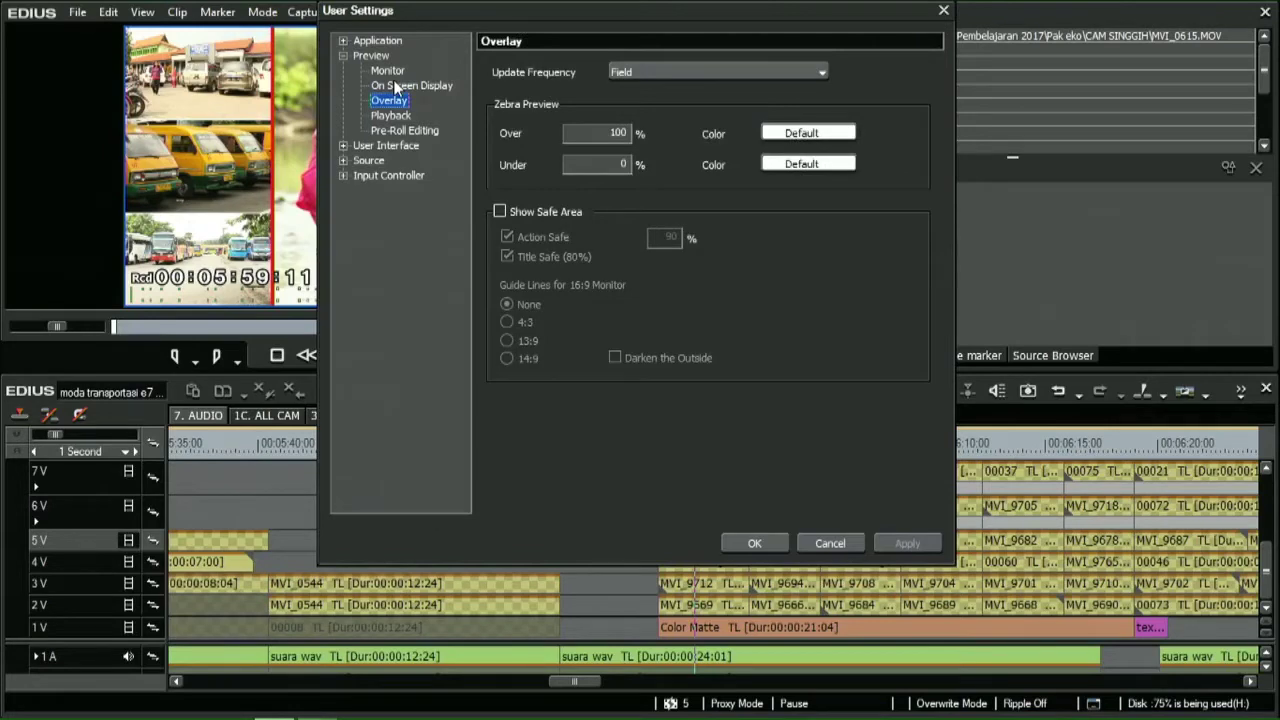
left_click(828, 543)
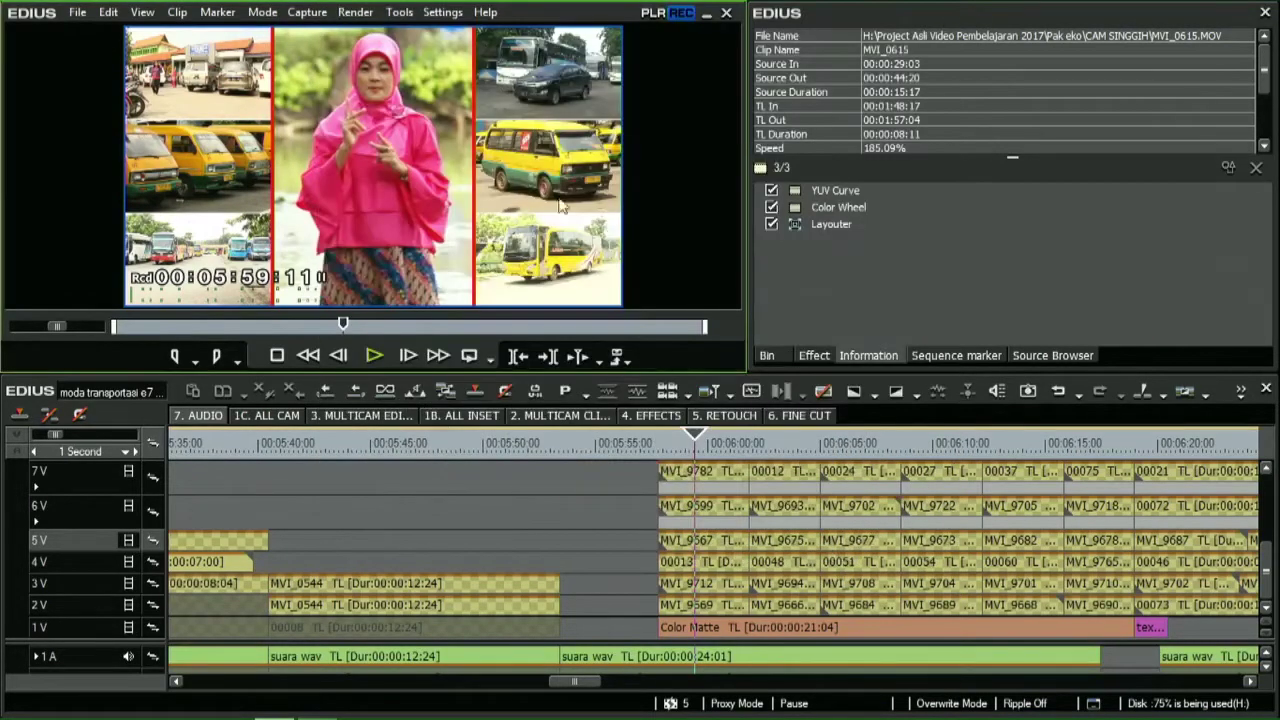
- Set the preview overlay's update frequency to Frame in the user settings
left_click(450, 12)
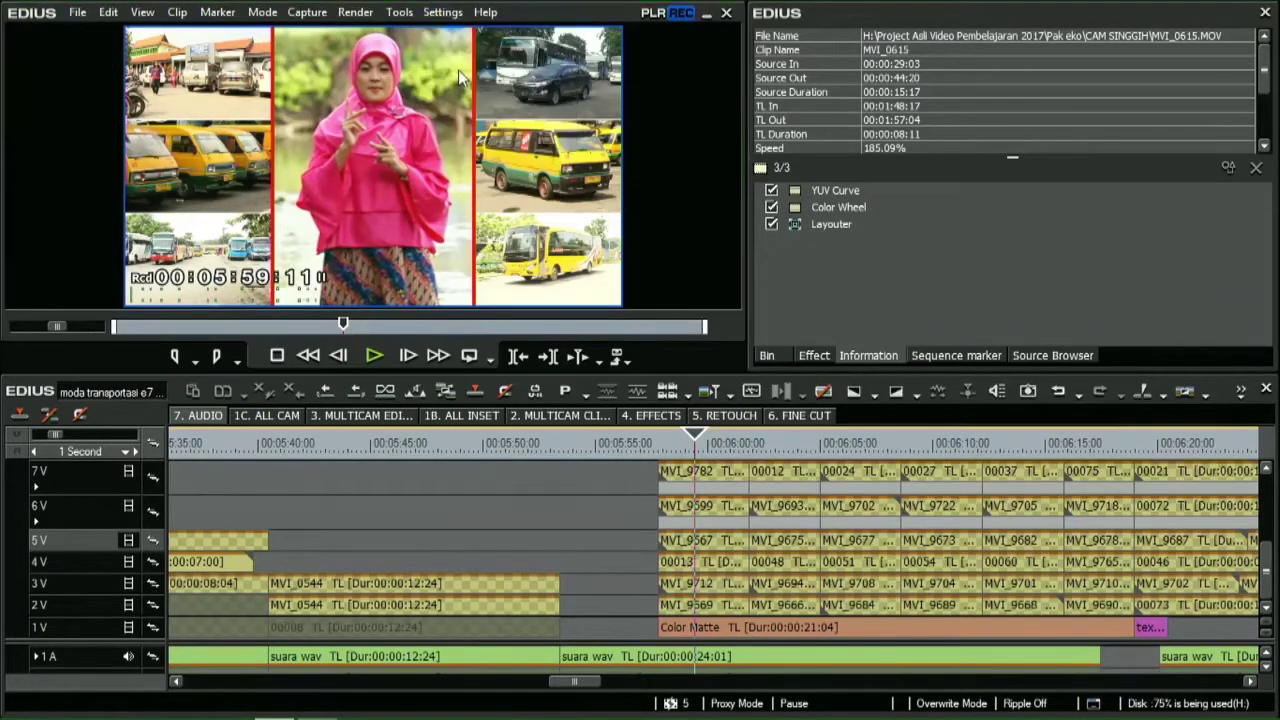
left_click(459, 63)
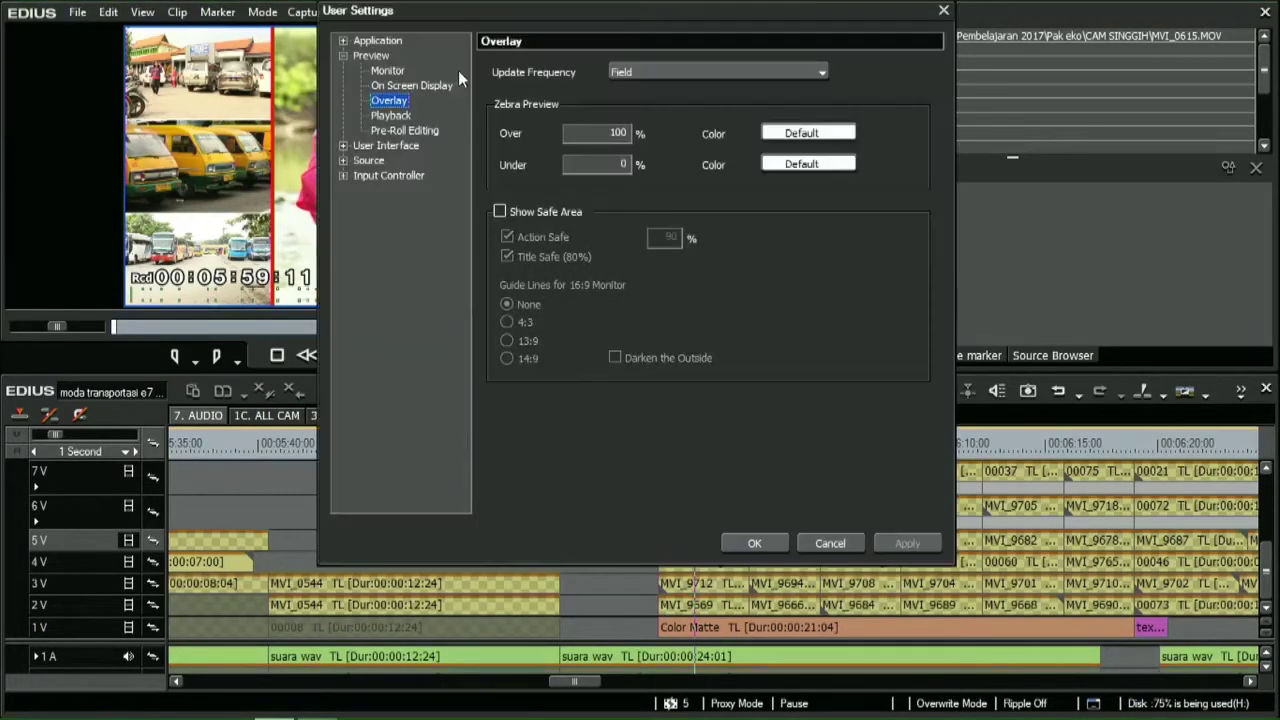
left_click(376, 57)
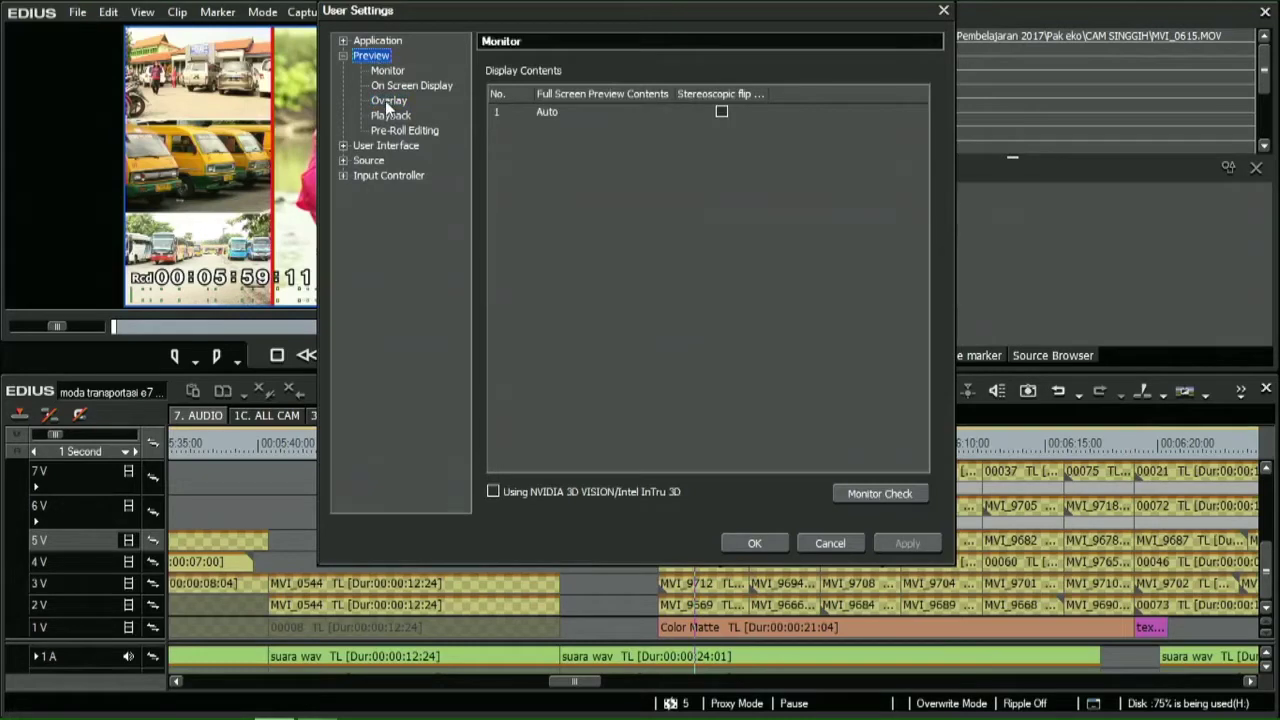
left_click(385, 100)
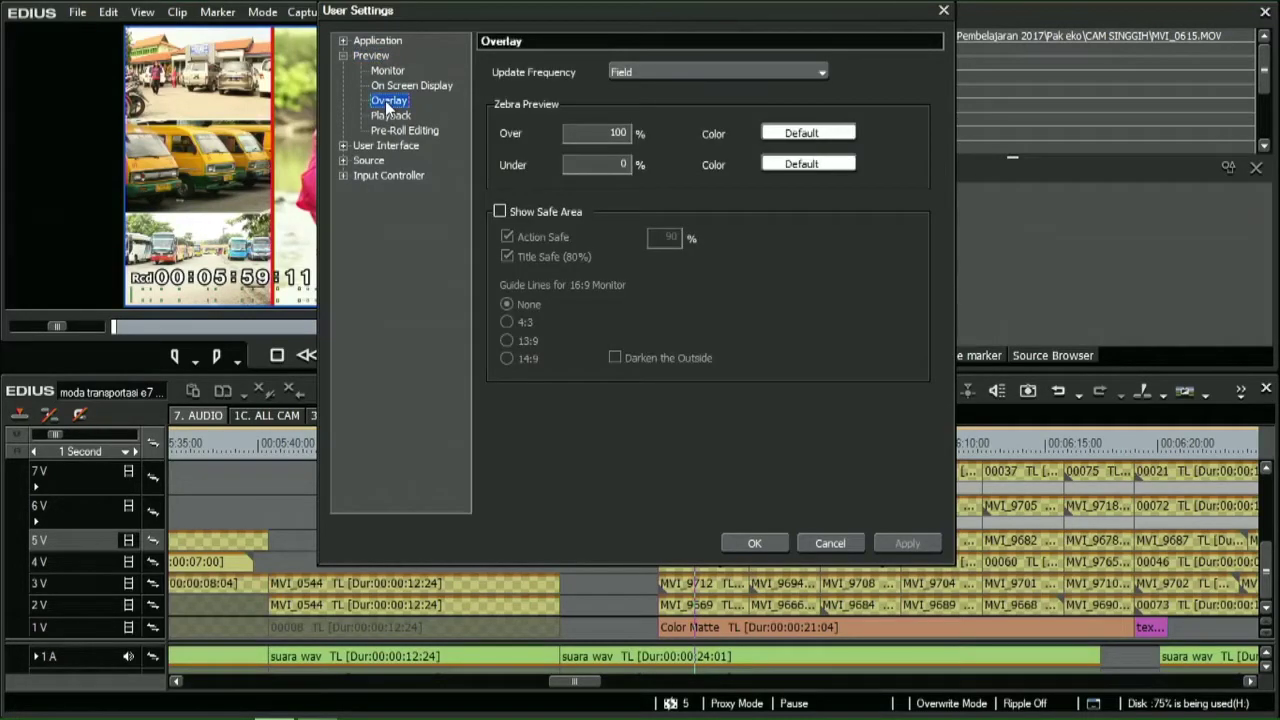
left_click(686, 72)
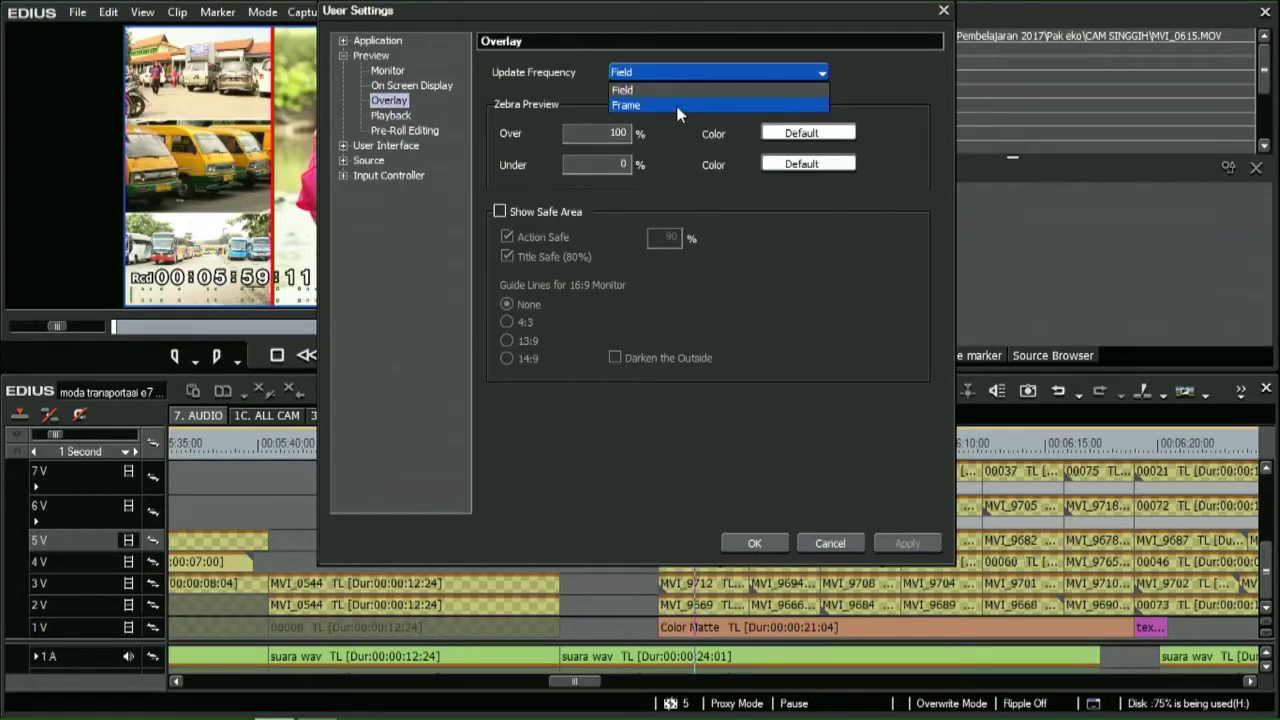
left_click(677, 106)
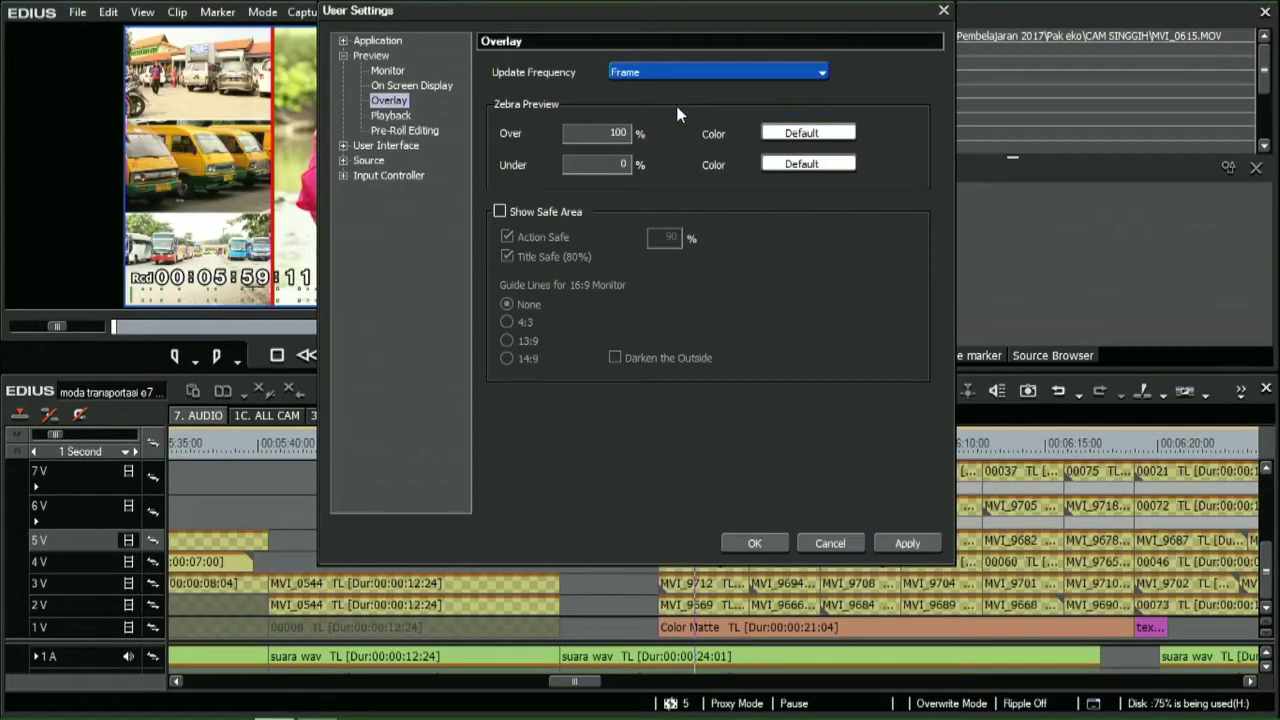
left_click(690, 73)
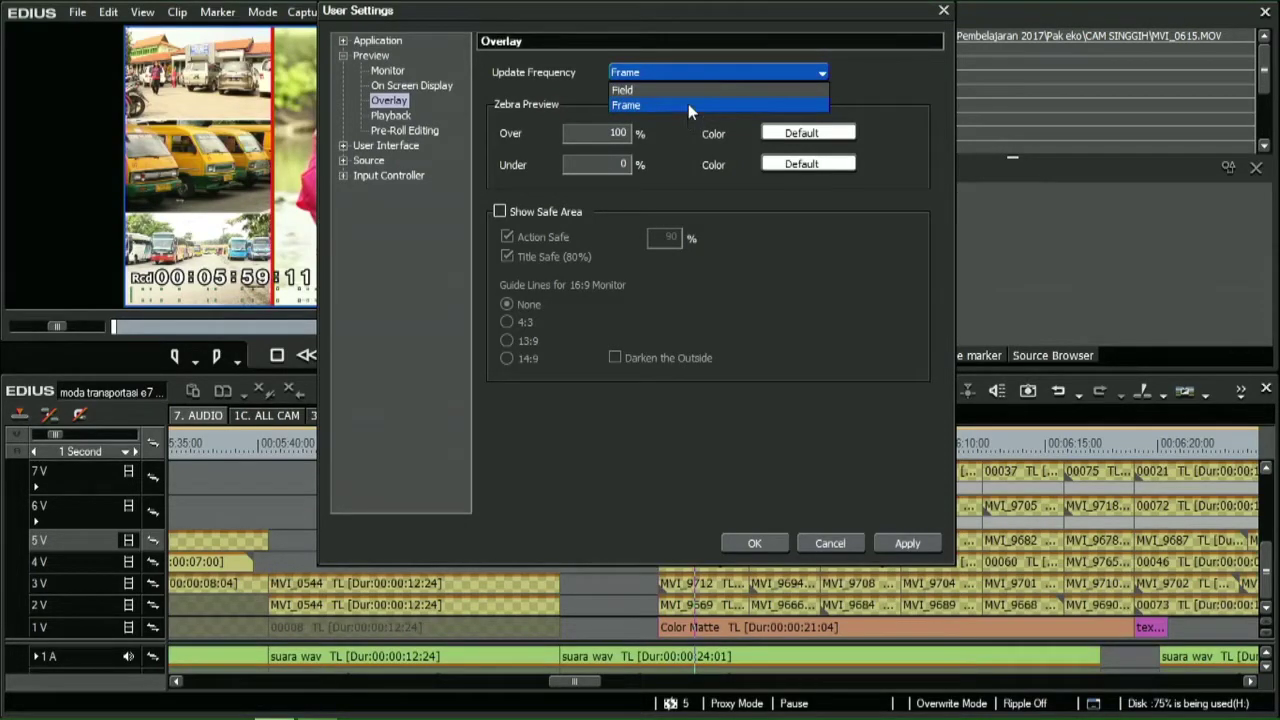
left_click(689, 102)
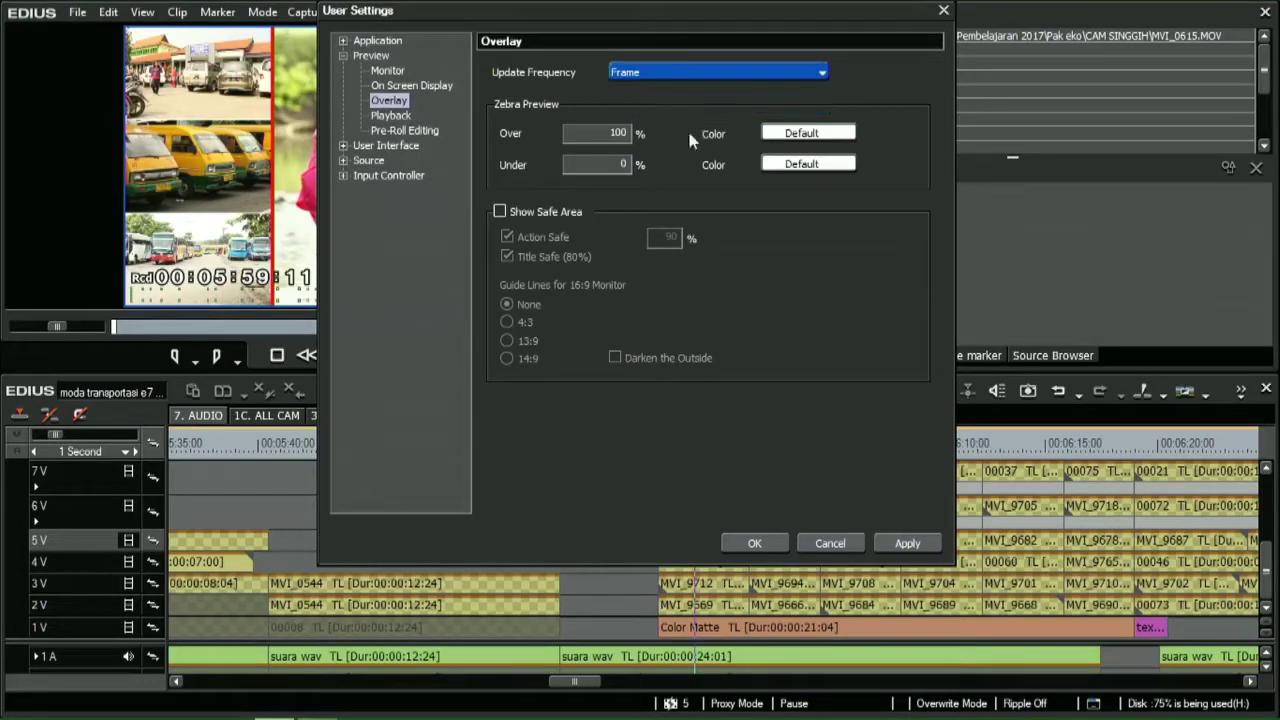
left_click(755, 545)
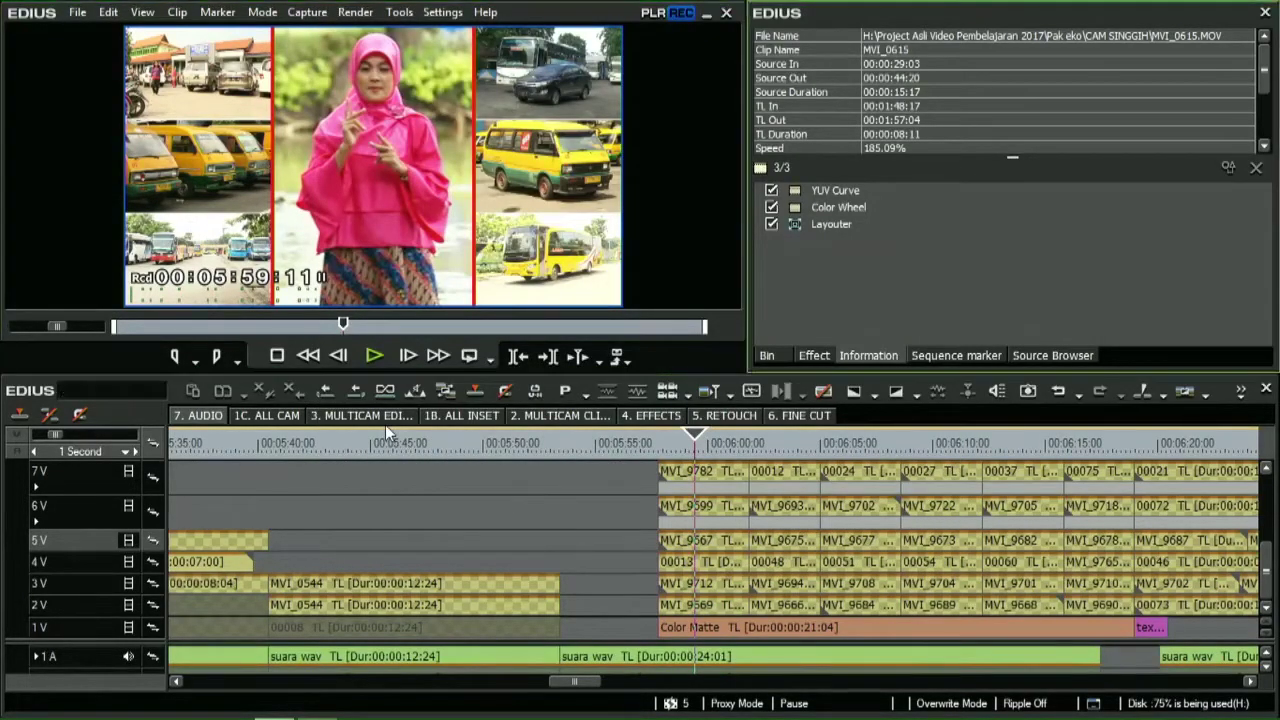
- Play the sequence from 00:03:55:00 in full-screen and normal preview to check its smoothness, and stop playback
key("ctrl+minus")
key("ctrl+minus")
left_click(363, 449)
left_click_drag(365, 451, 395, 445)
key("ctrl+plus")
key("space")
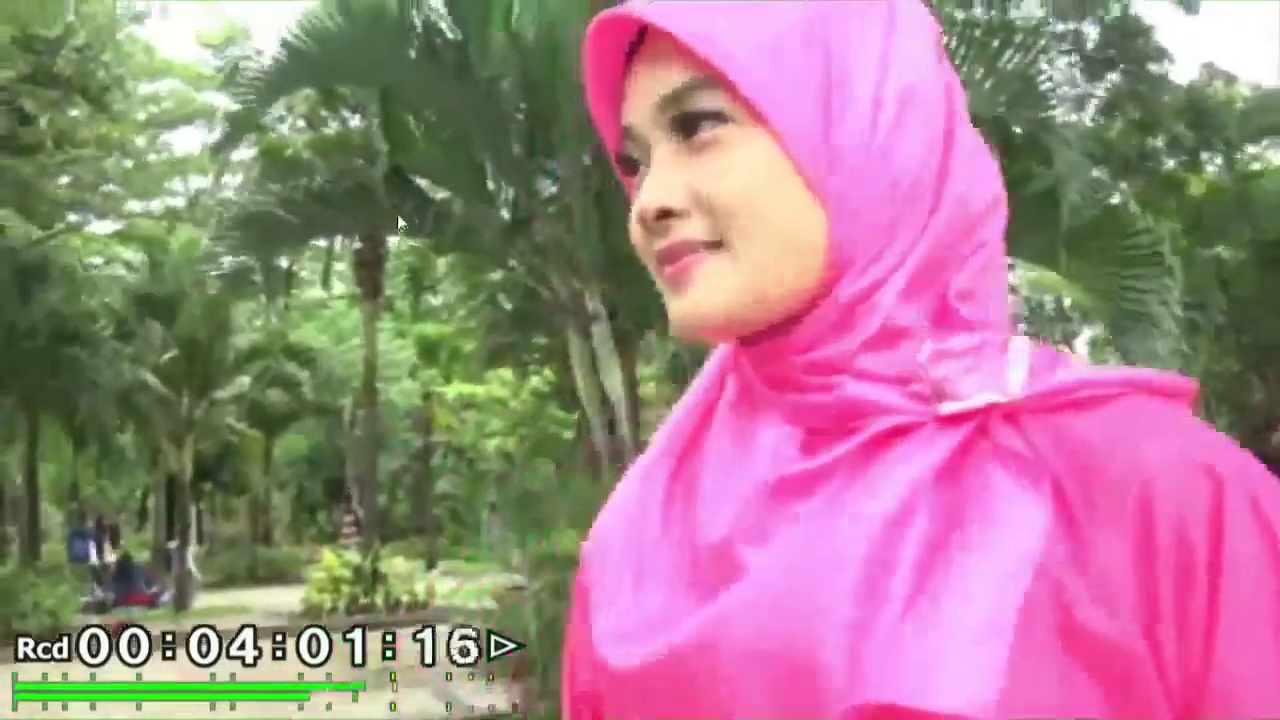
key("Escape")
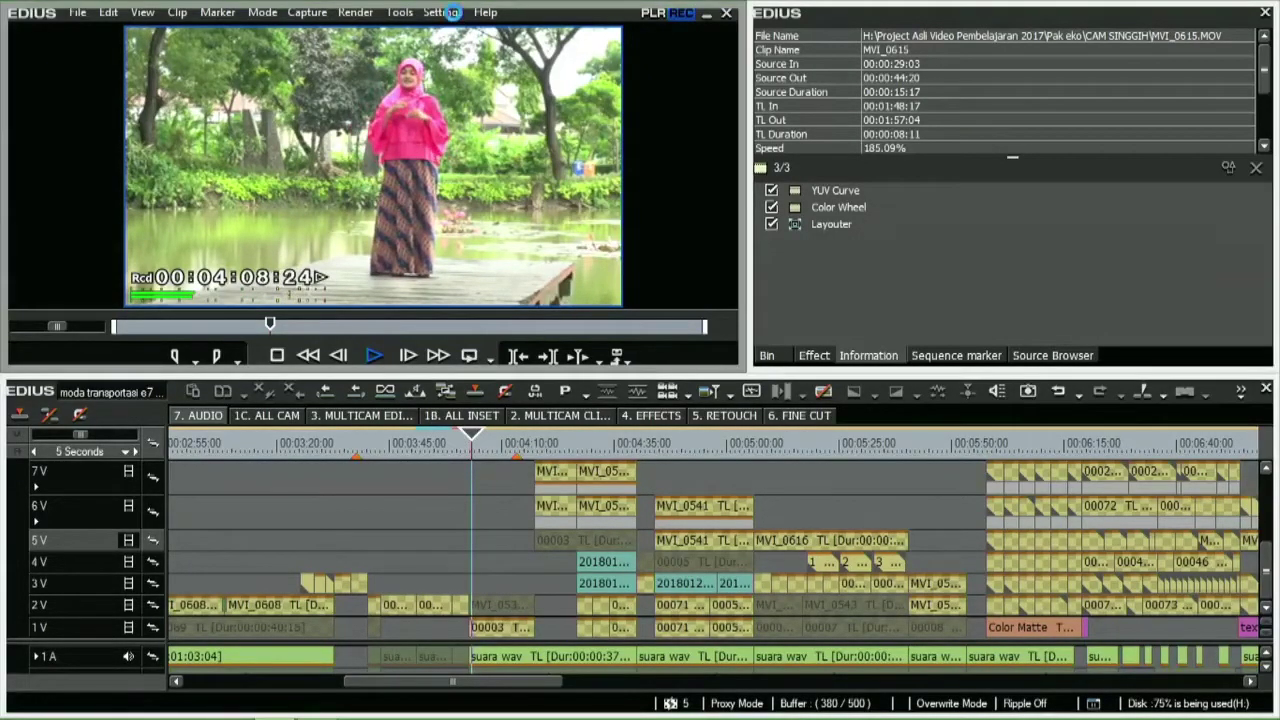
key("space")
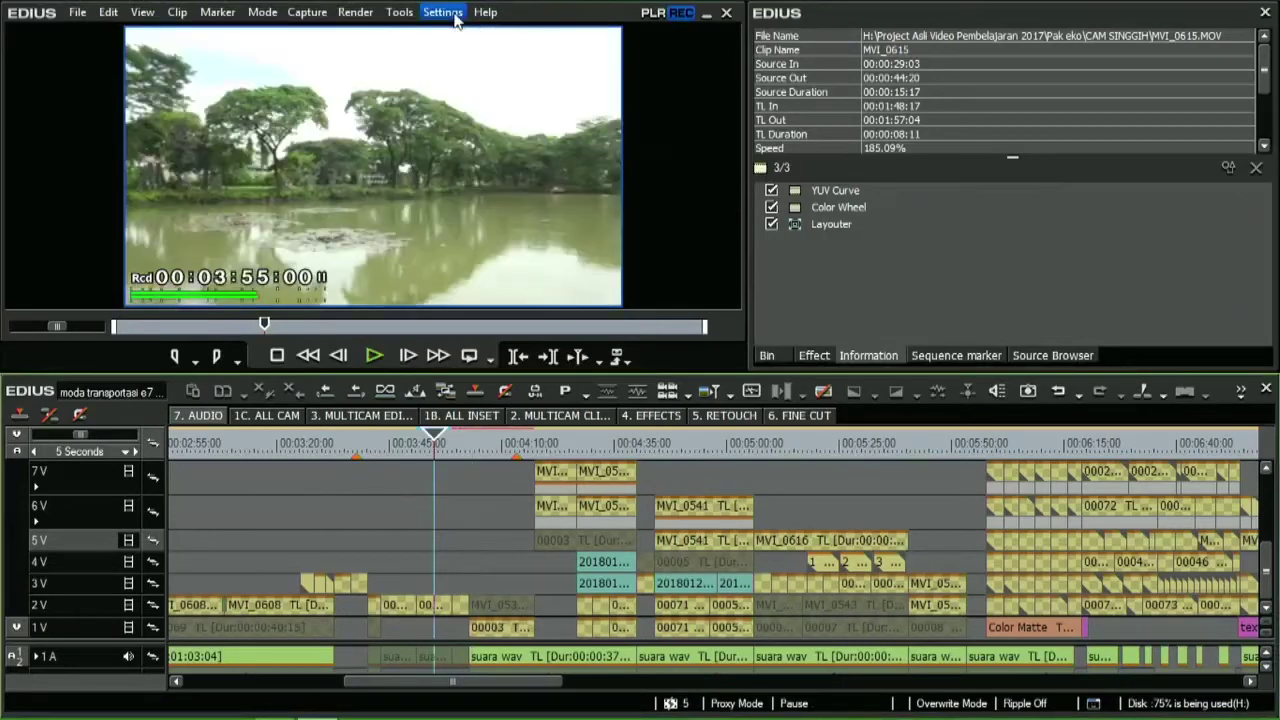
- Set the preview overlay's update frequency back to Field and switch to the PowerPoint FAQ slide
left_click(455, 14)
left_click(450, 57)
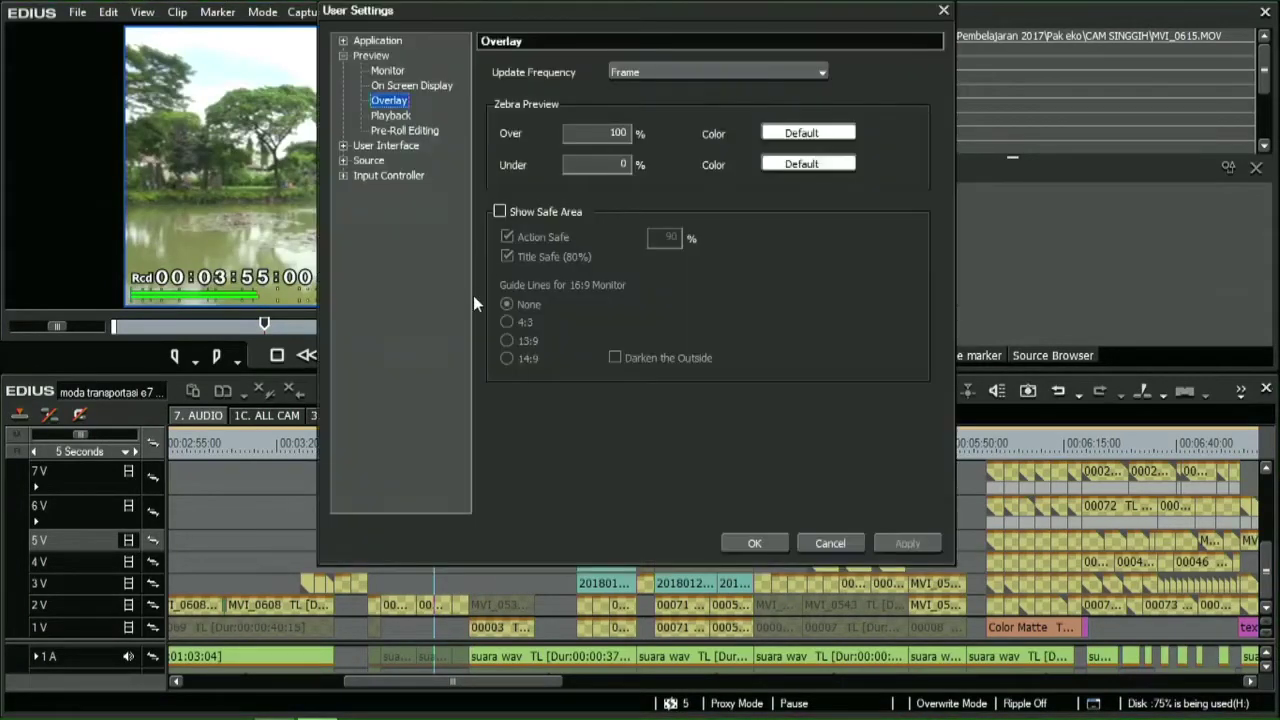
left_click(644, 72)
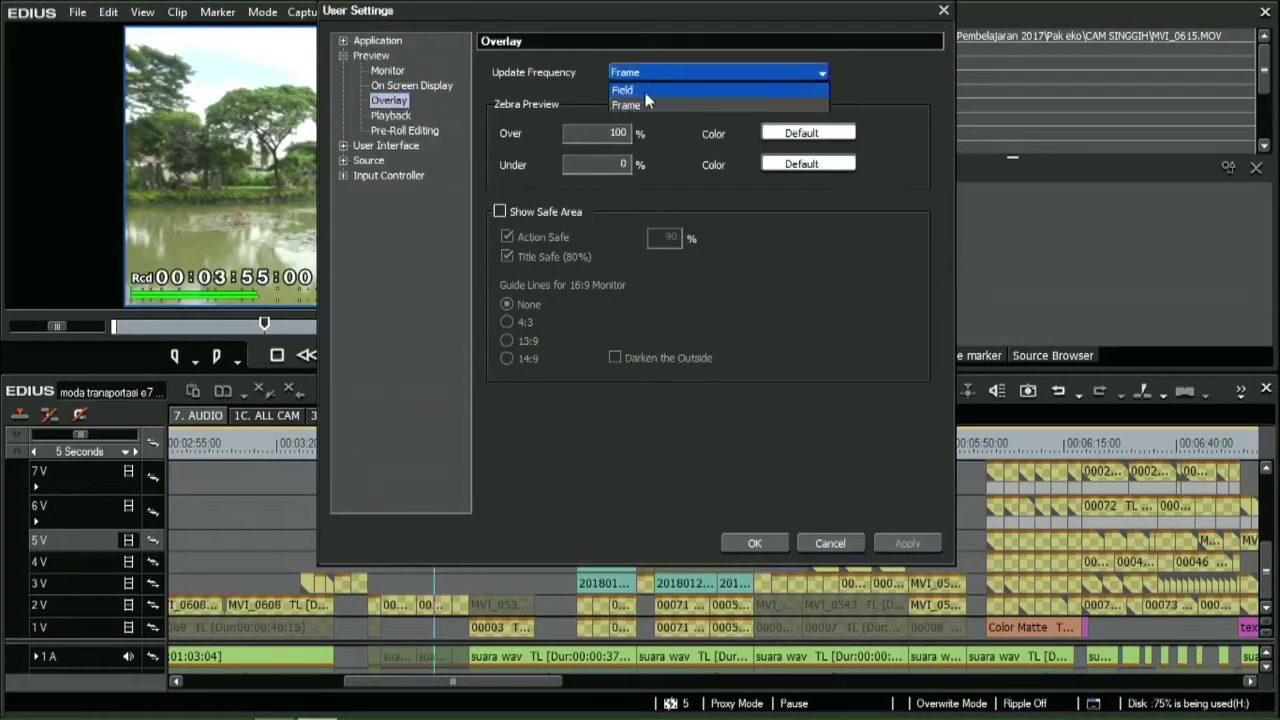
left_click(645, 92)
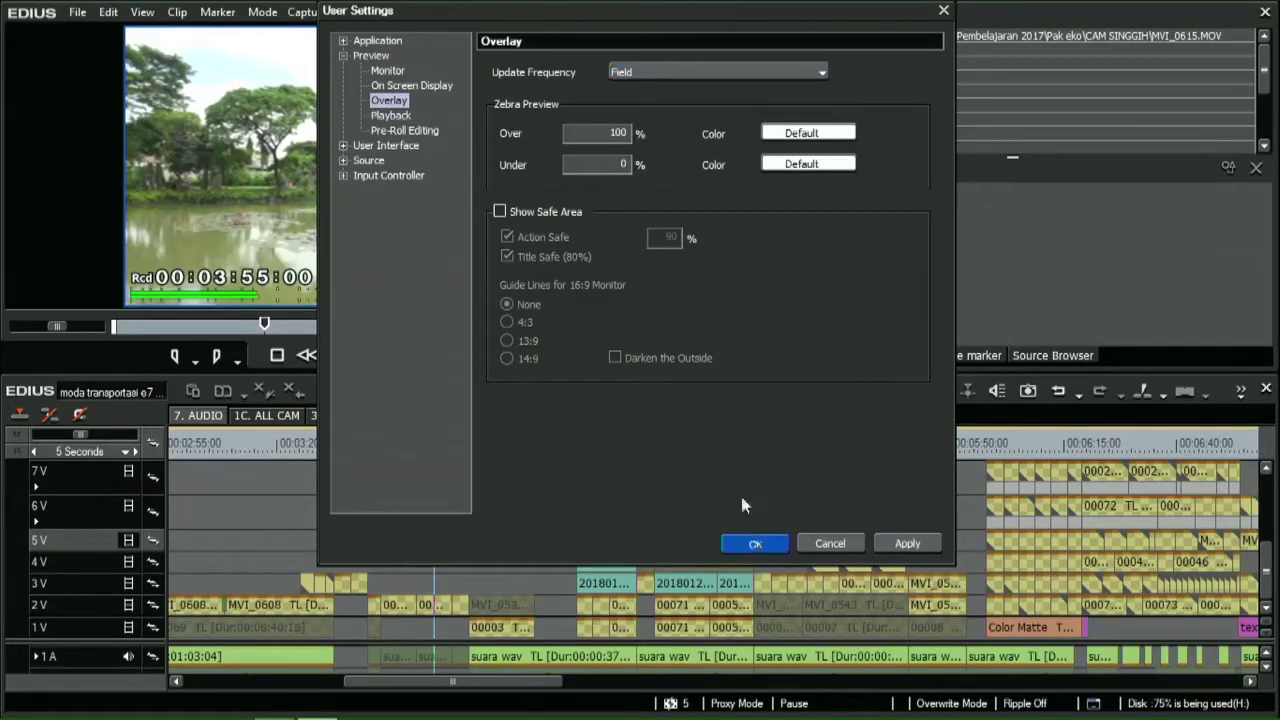
key("Return")
left_click(278, 707)
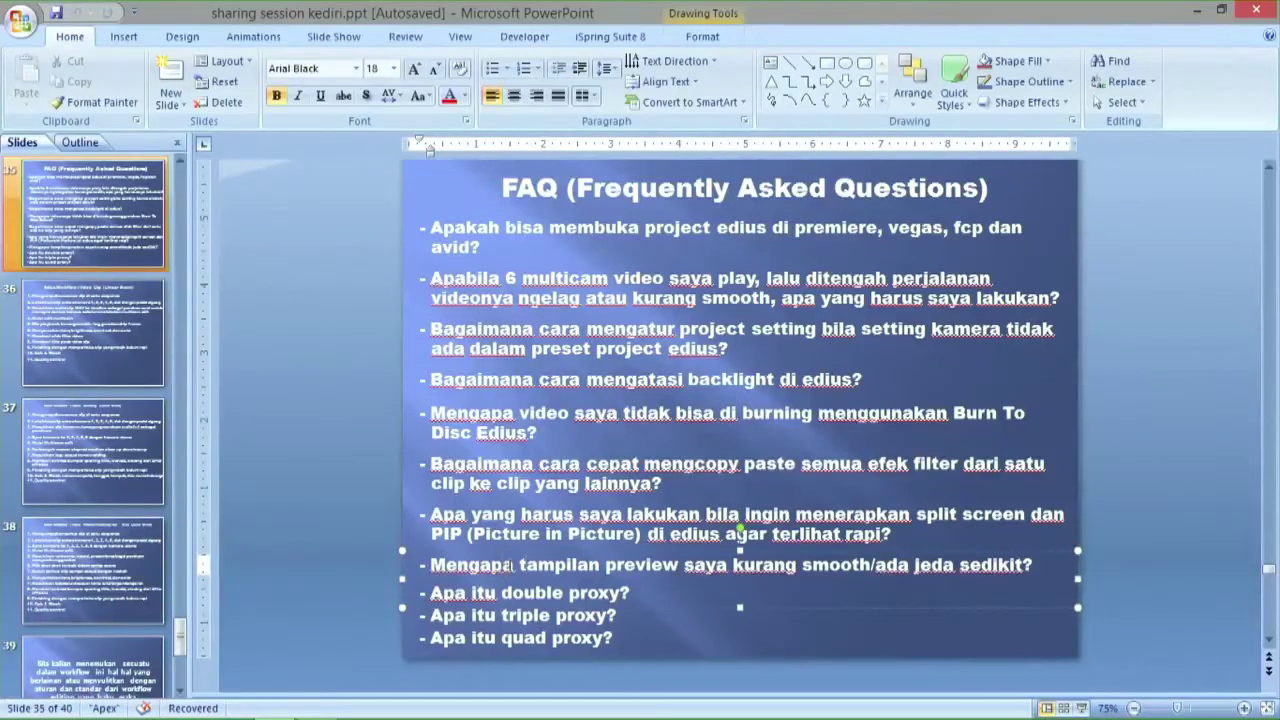
- Switch from the presentation to EDIUS and set the project to proxy mode, generating the missing proxy files
left_click(518, 596)
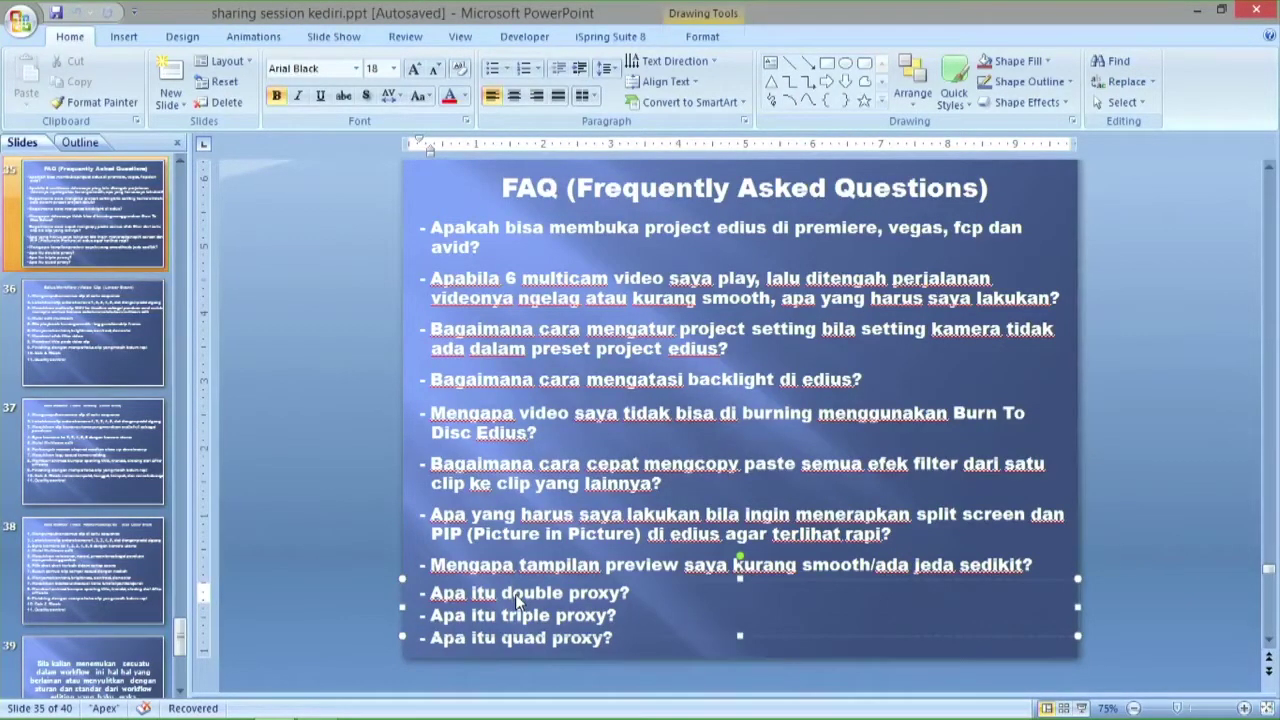
left_click(1197, 14)
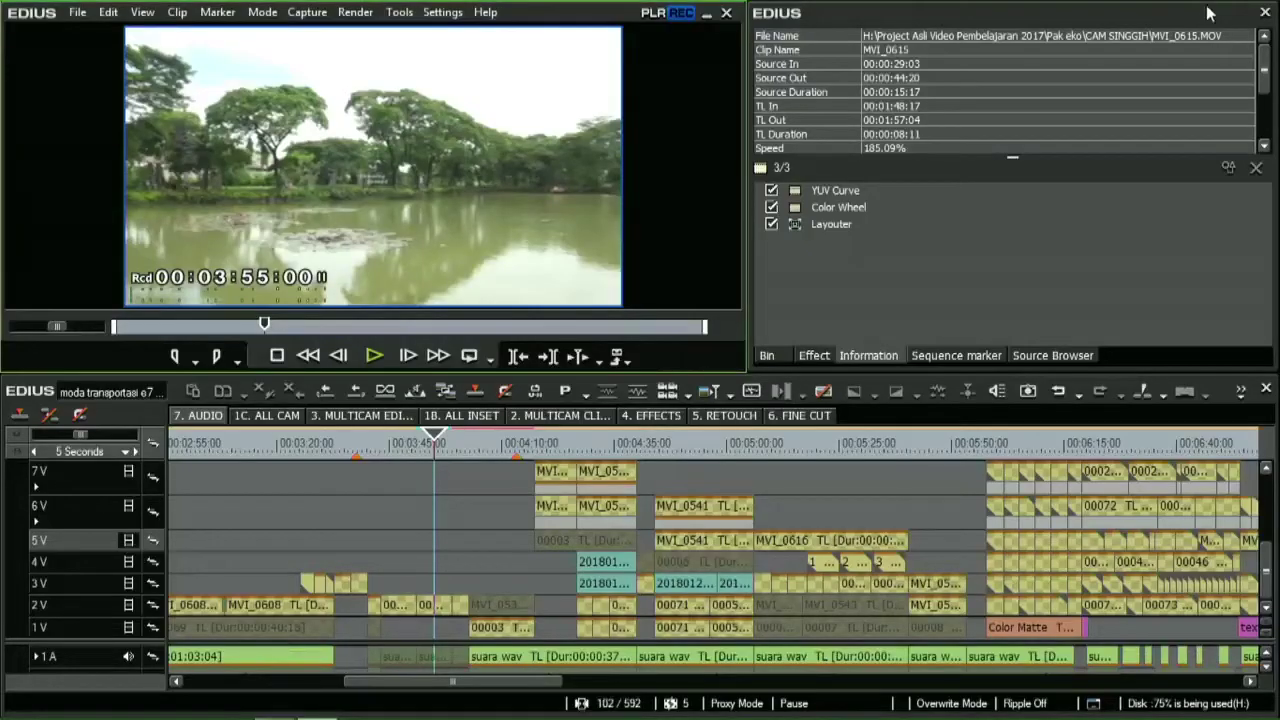
left_click(572, 399)
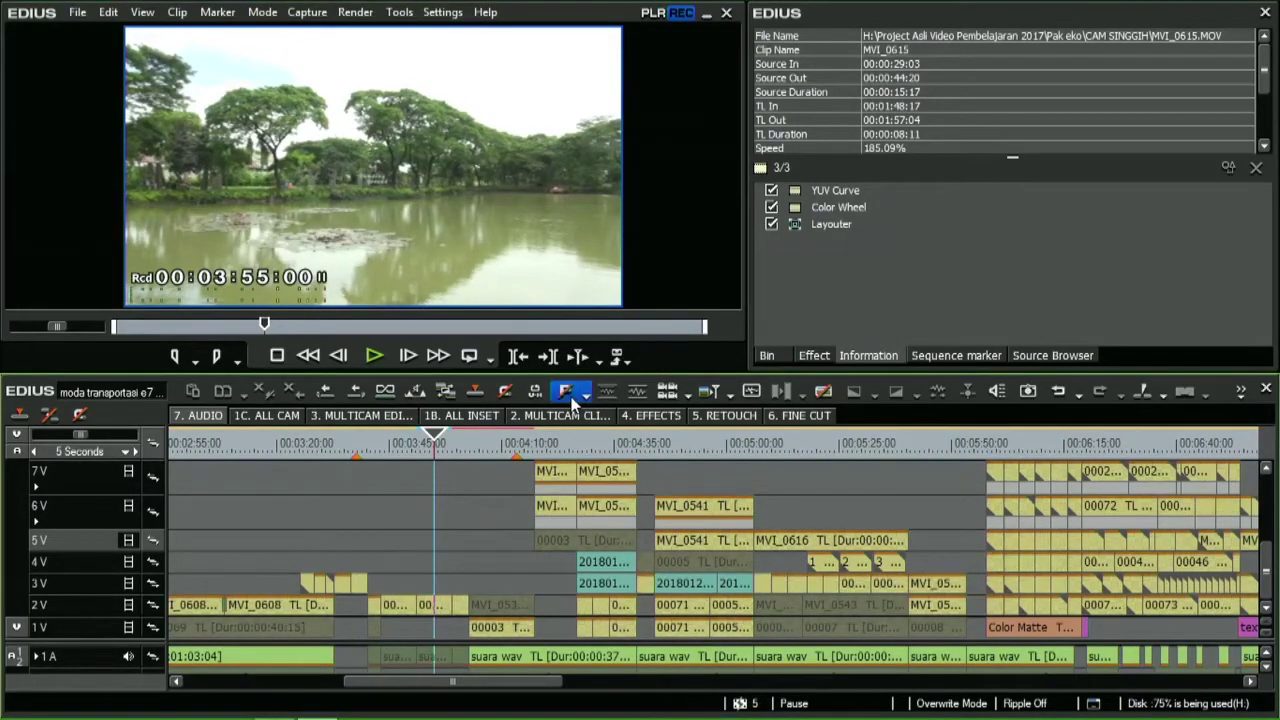
left_click(586, 392)
left_click(603, 425)
left_click(340, 212)
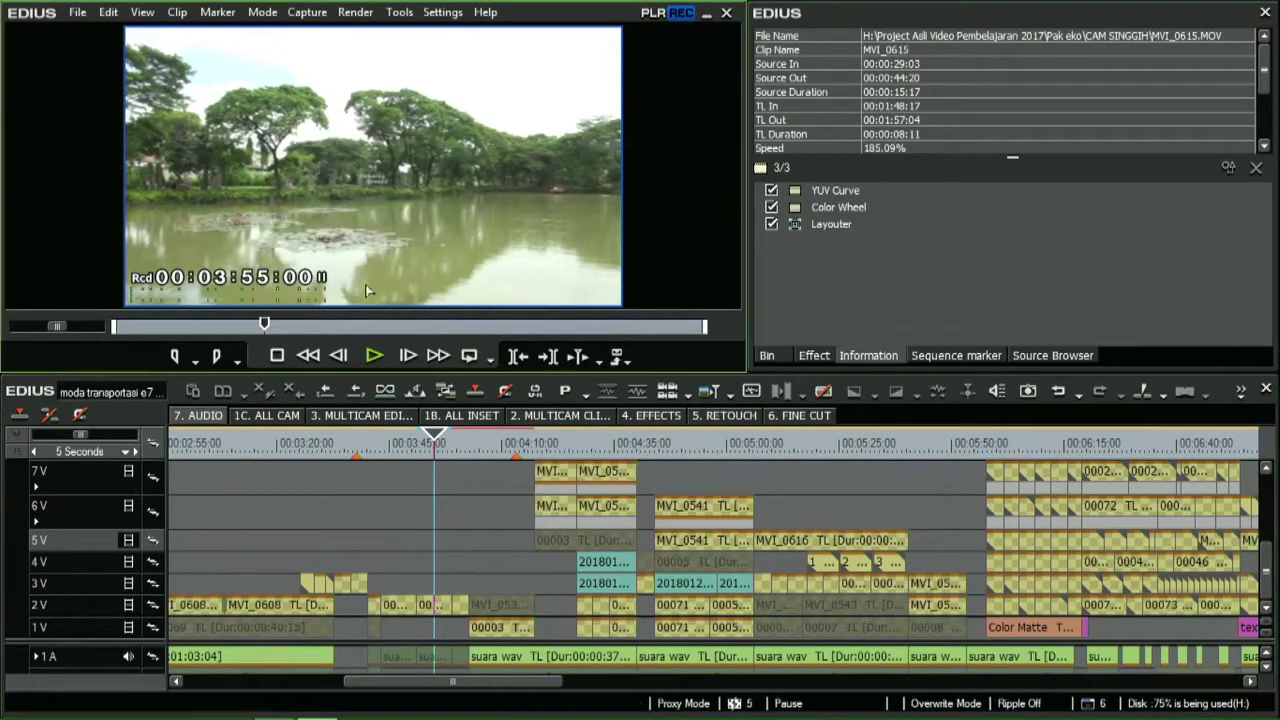
- Examine the status of the proxy creation tasks in the Background Job list, and close it
left_click(141, 12)
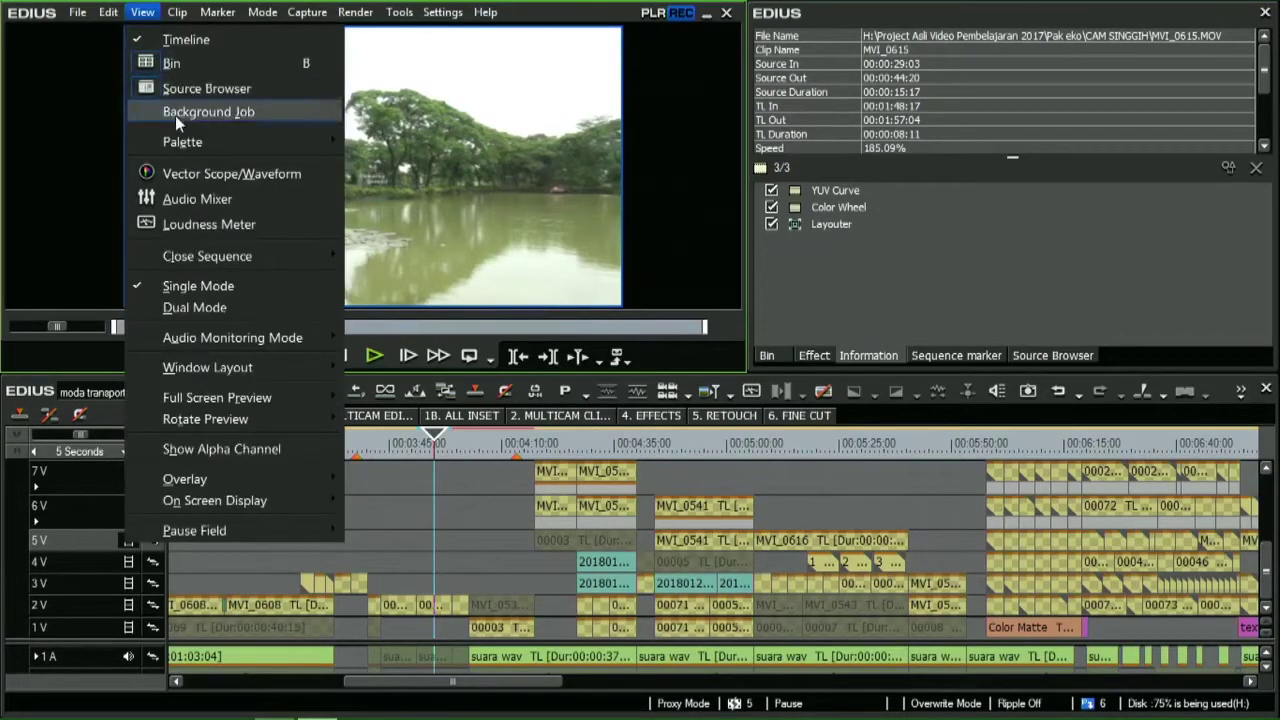
left_click(185, 112)
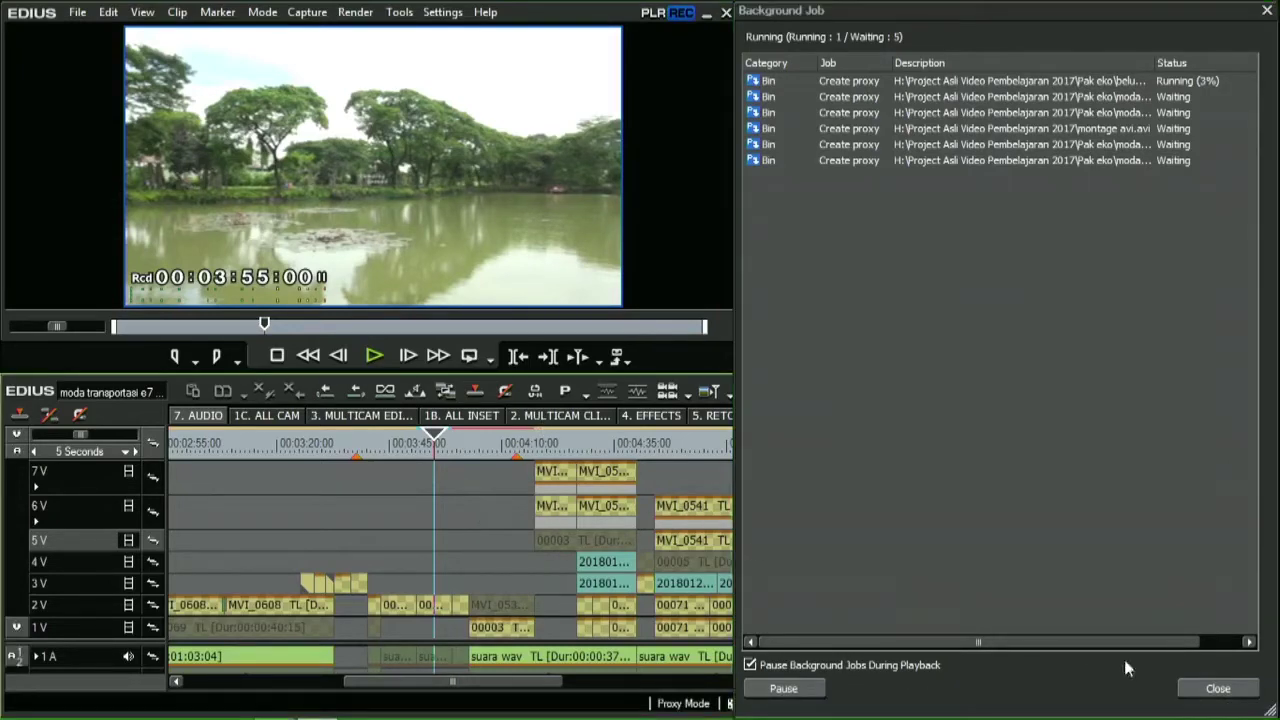
left_click(1216, 689)
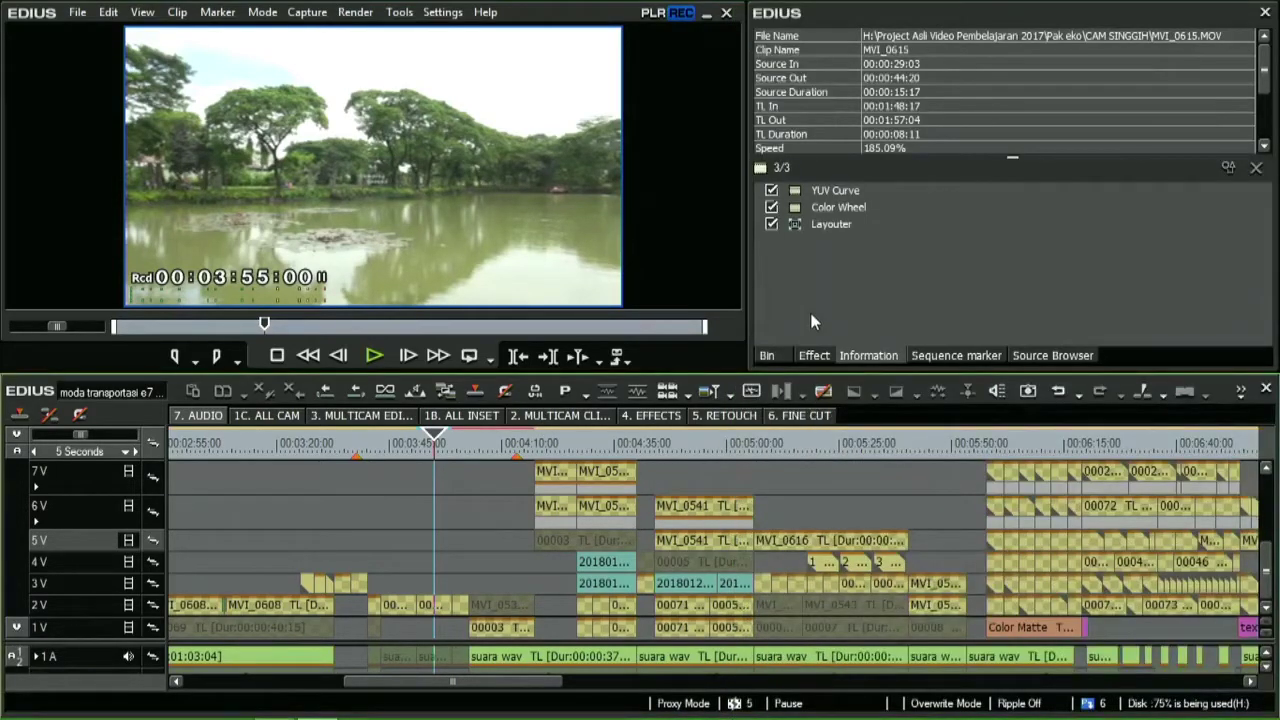
- Show the Still0116_00000 bin clip's file location in File Explorer and search that folder for "proxy"
left_click(775, 352)
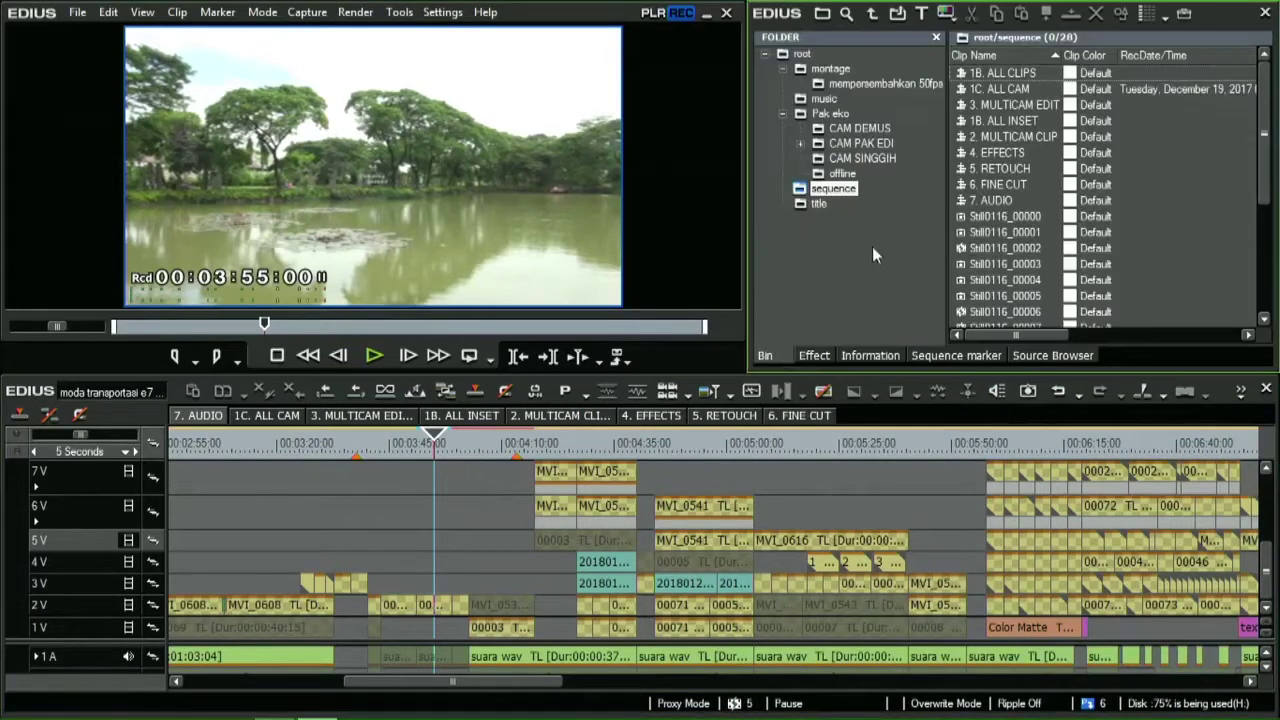
right_click(992, 218)
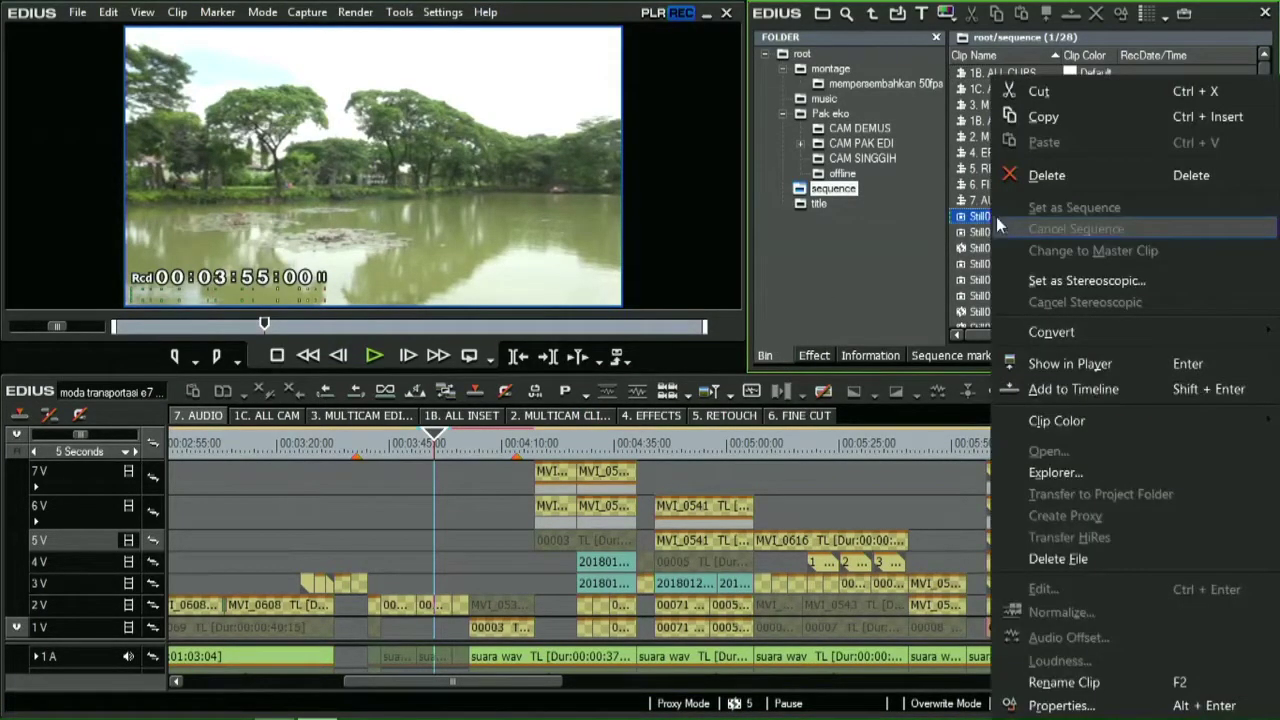
left_click(1070, 490)
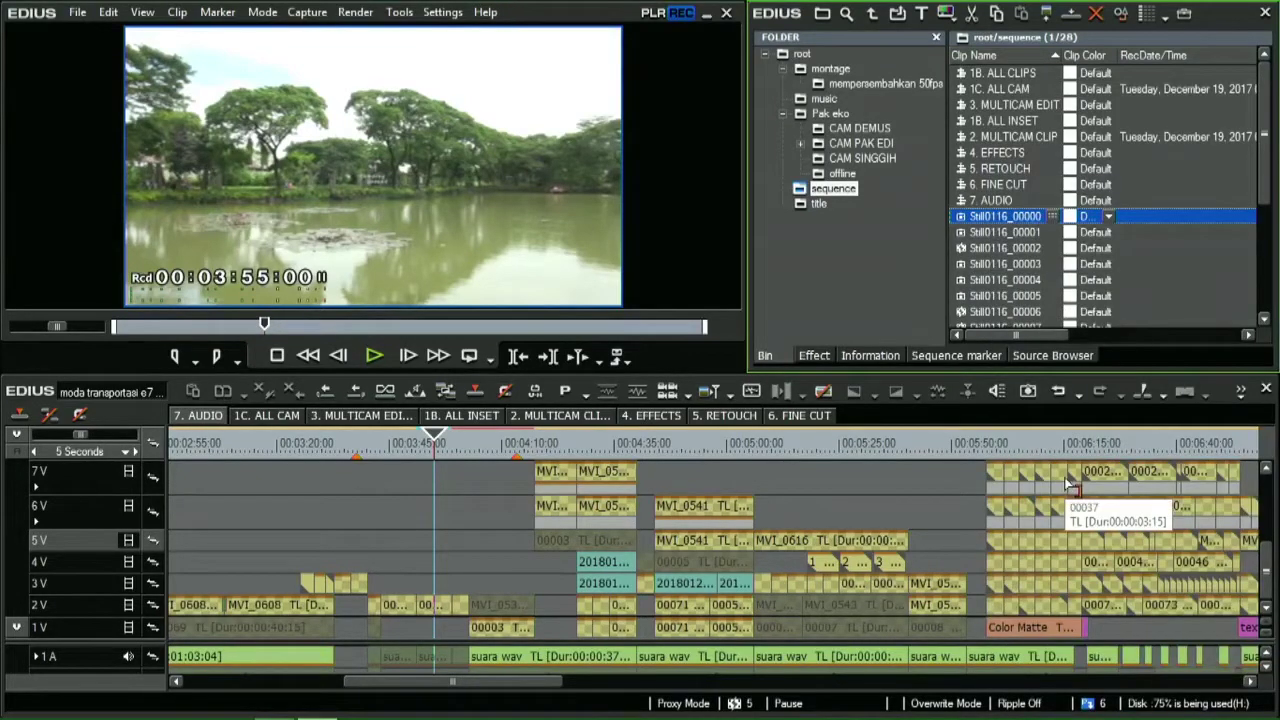
mouse_move(1143, 706)
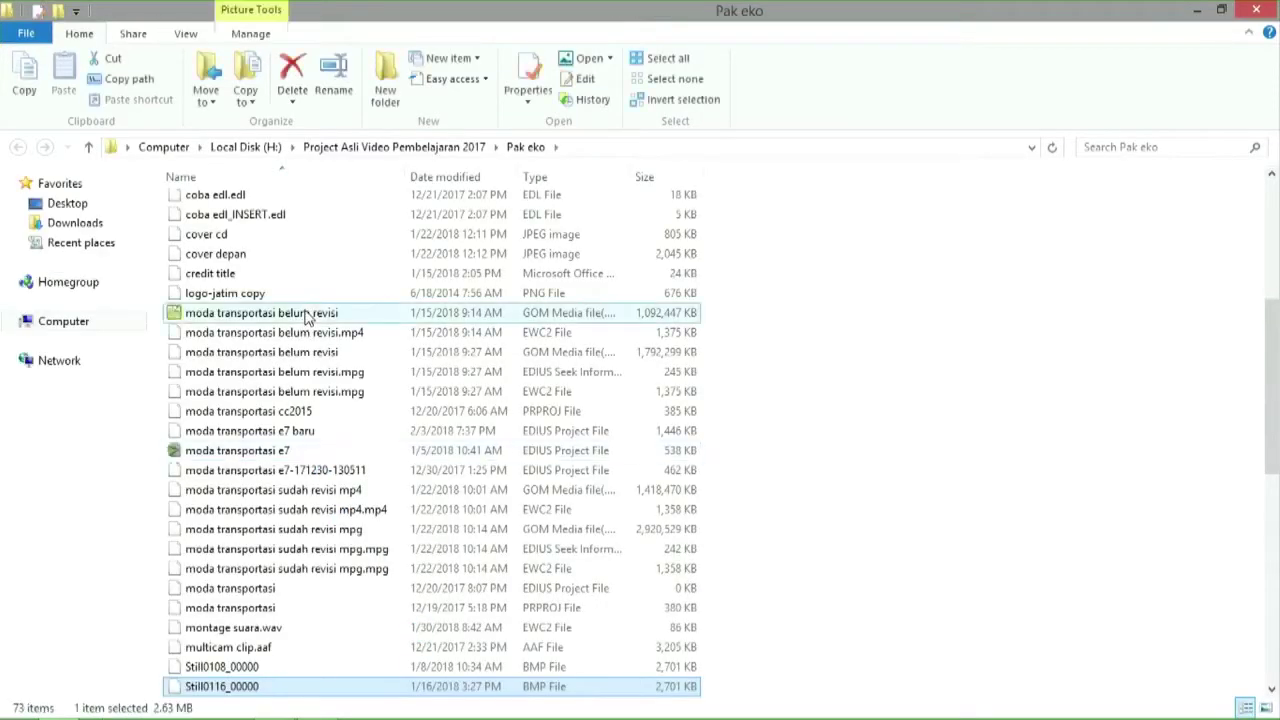
left_click(1181, 146)
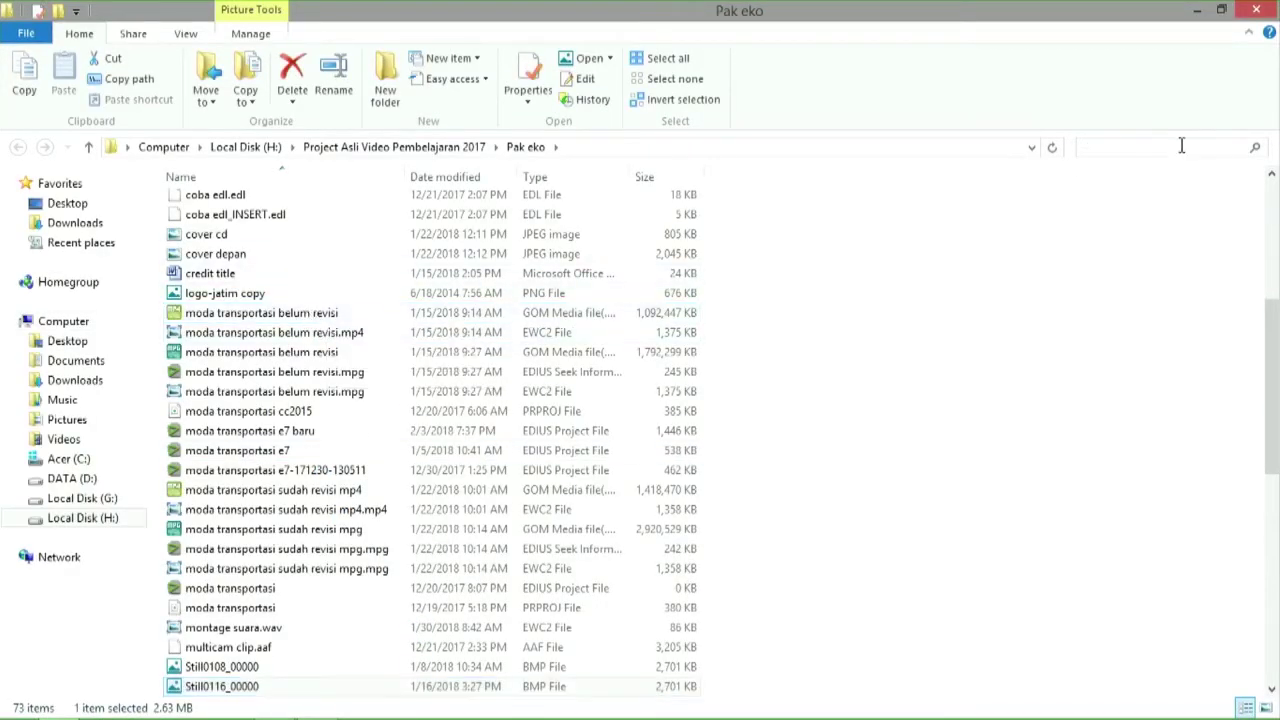
type("proxy")
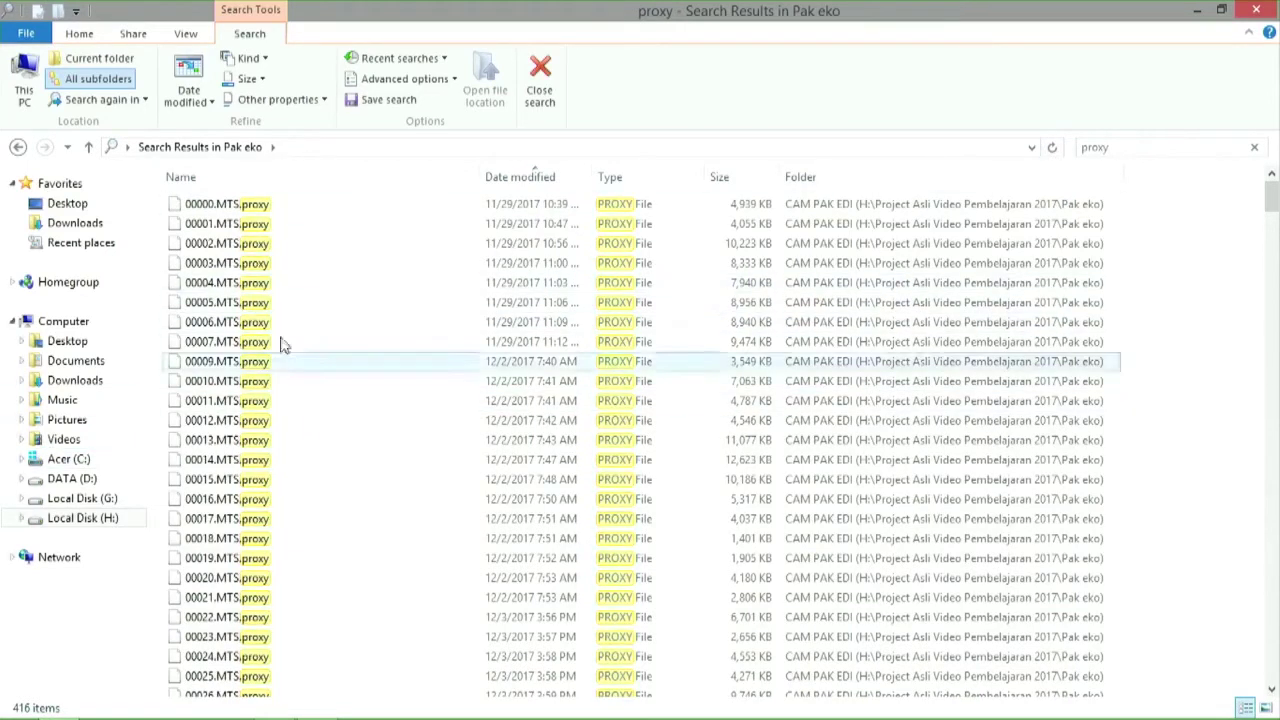
- Select a run of the found proxy files starting at 00000.MTS.proxy to examine their type and size
left_click(374, 302)
left_click(439, 208)
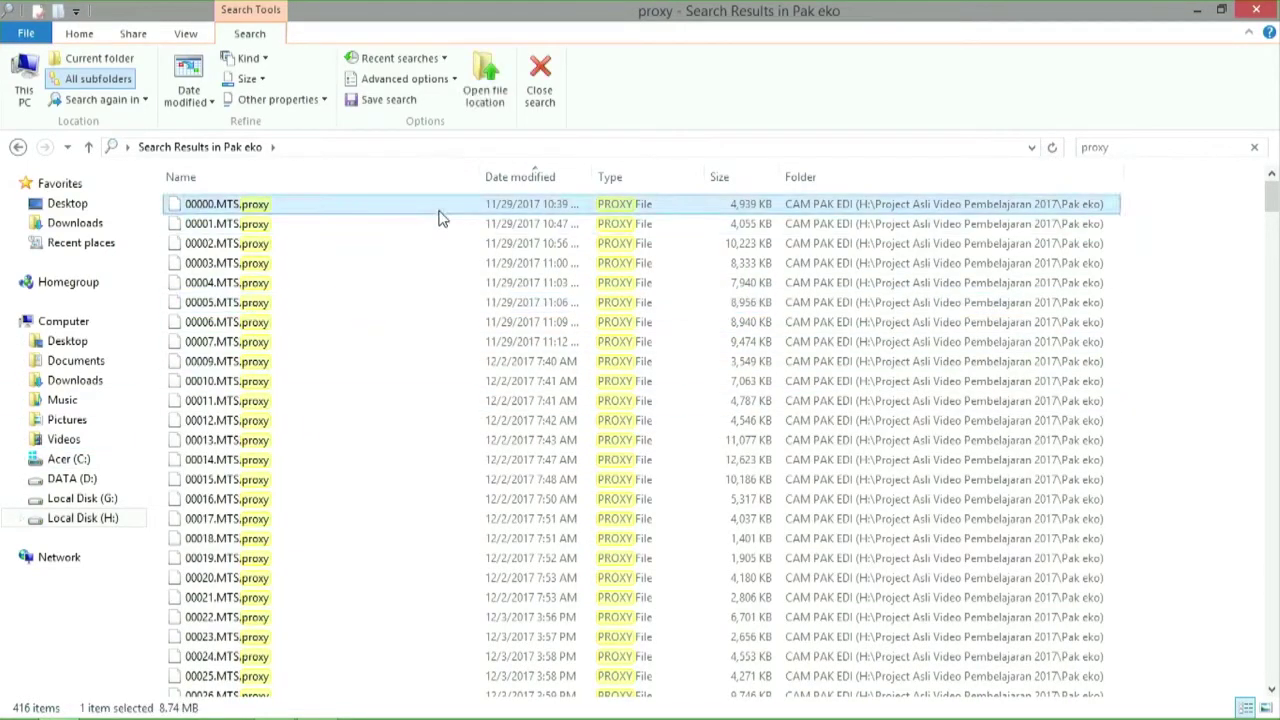
key("shift+Down")
key("shift+Down")
key("shift+Down")
key("shift+Down")
key("shift+Down")
key("shift+Down")
key("shift+Down")
key("shift+Down")
key("shift+Down")
key("shift+Down")
key("shift+Down")
key("shift+Down")
key("shift+Down")
key("shift+Down")
key("shift+Down")
key("shift+Down")
key("shift+Down")
key("shift+Down")
key("shift+Down")
key("shift+Down")
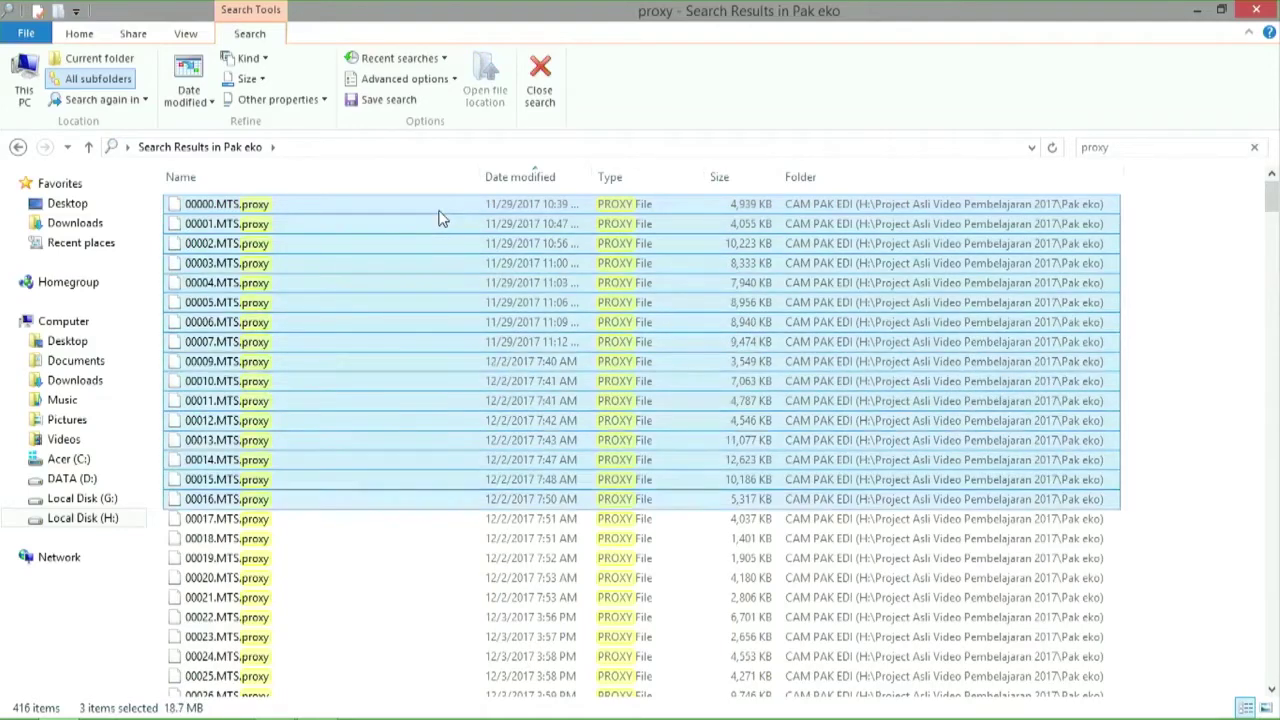
key("shift+Down")
key("shift+Down")
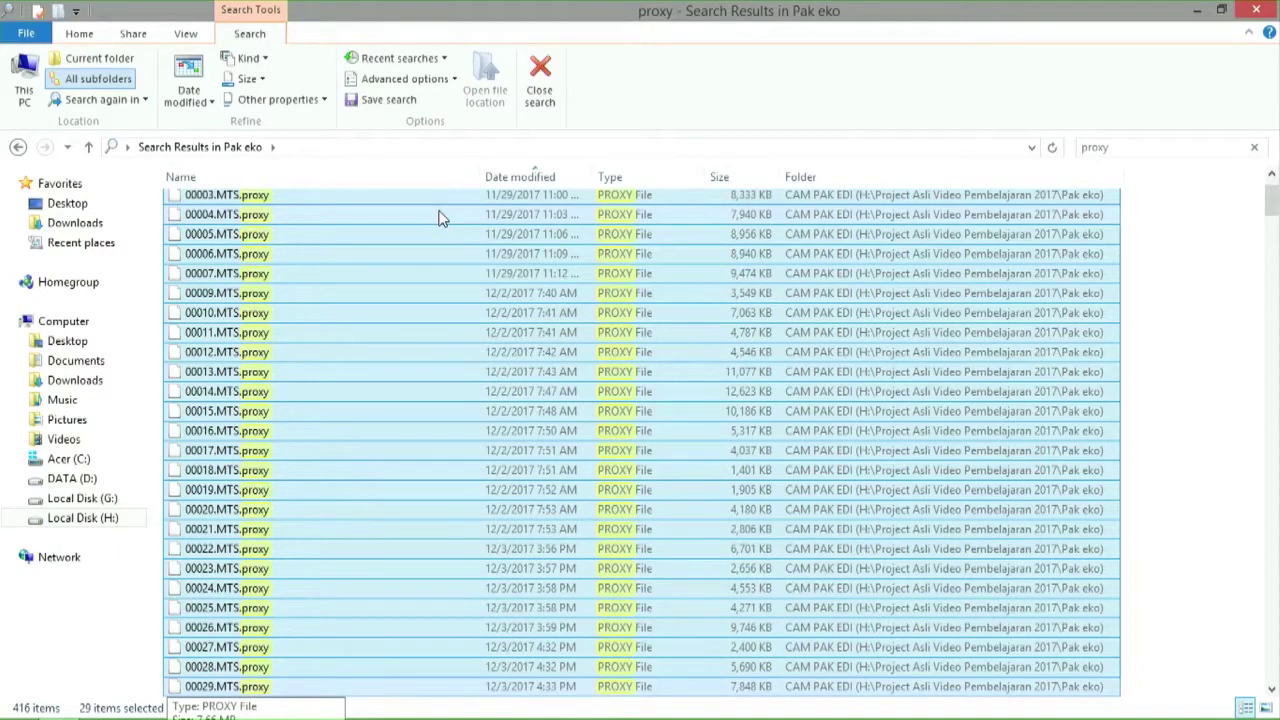
key("shift+Up")
key("shift+Up")
key("shift+Up")
key("shift+Up")
key("shift+Up")
key("shift+Up")
key("shift+Up")
key("shift+Up")
key("shift+Up")
key("shift+Up")
key("shift+Up")
key("shift+Up")
key("shift+Up")
key("shift+Up")
key("shift+Up")
key("shift+Up")
key("shift+Up")
key("shift+Up")
key("shift+Up")
key("shift+Up")
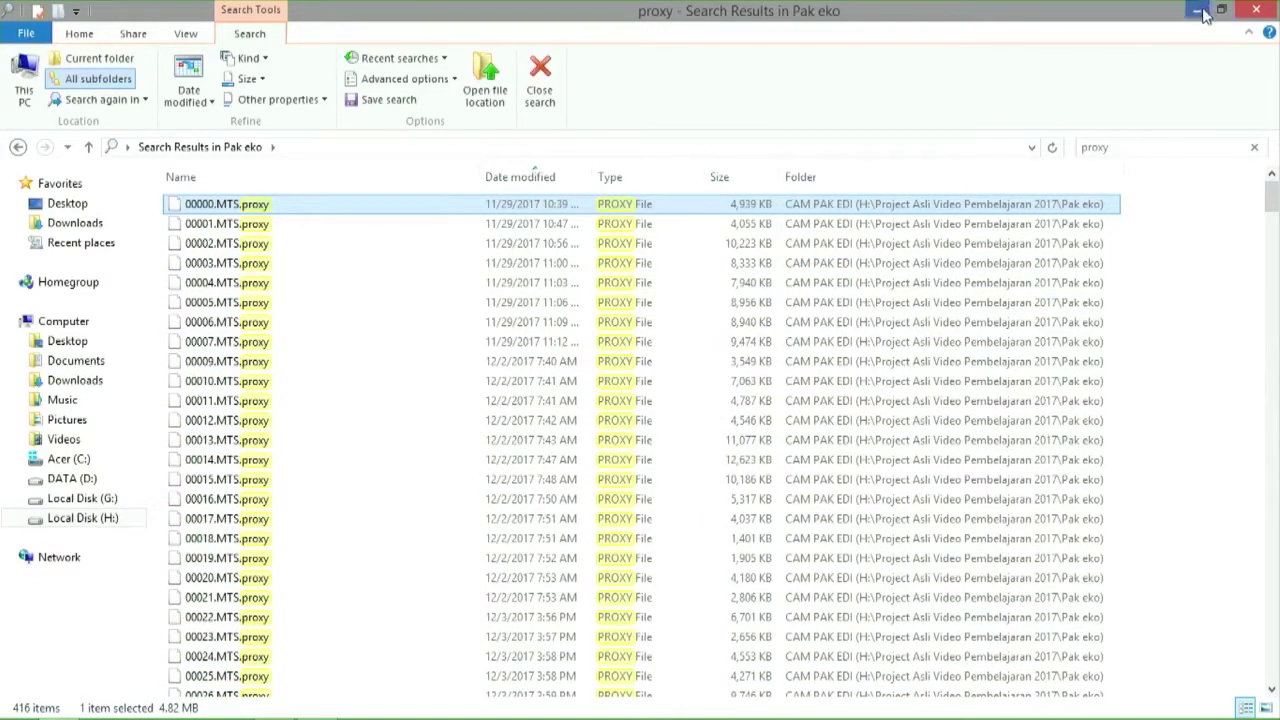
left_click(422, 459)
- Return to EDIUS and view the 7. AUDIO sequence's frame at 00:04:01:06 in full screen
left_click(1200, 12)
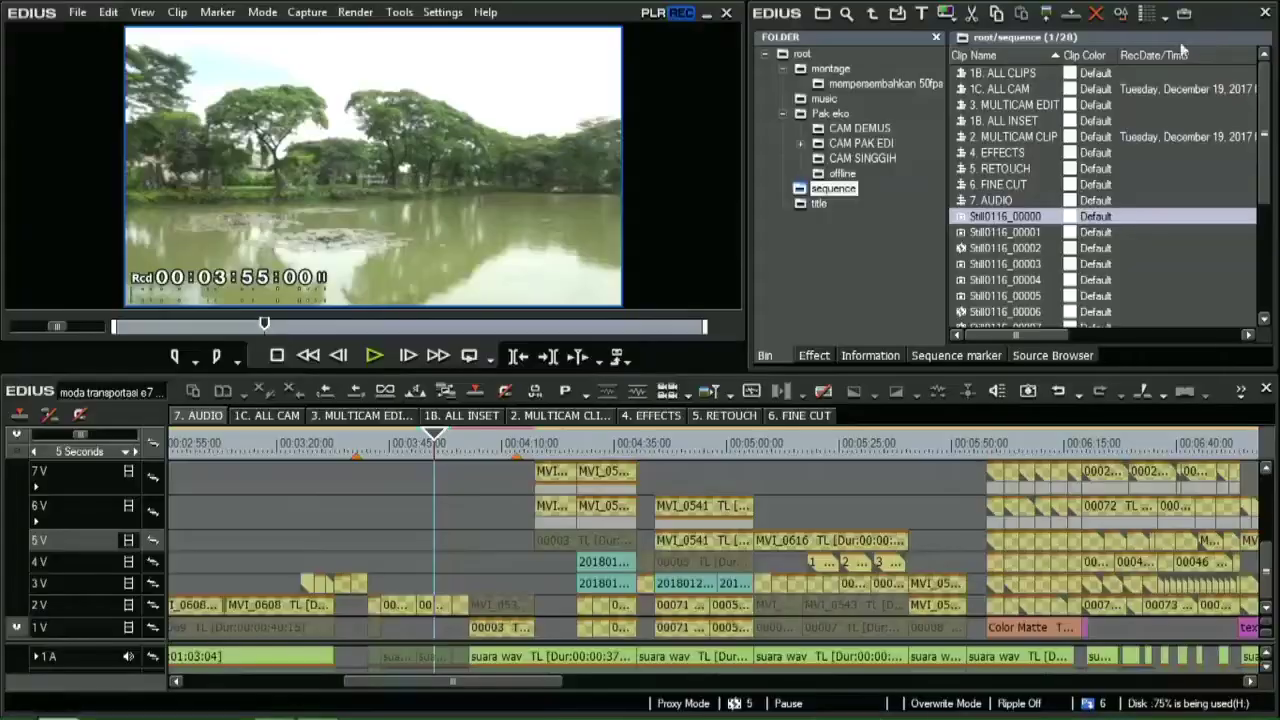
left_click(519, 458)
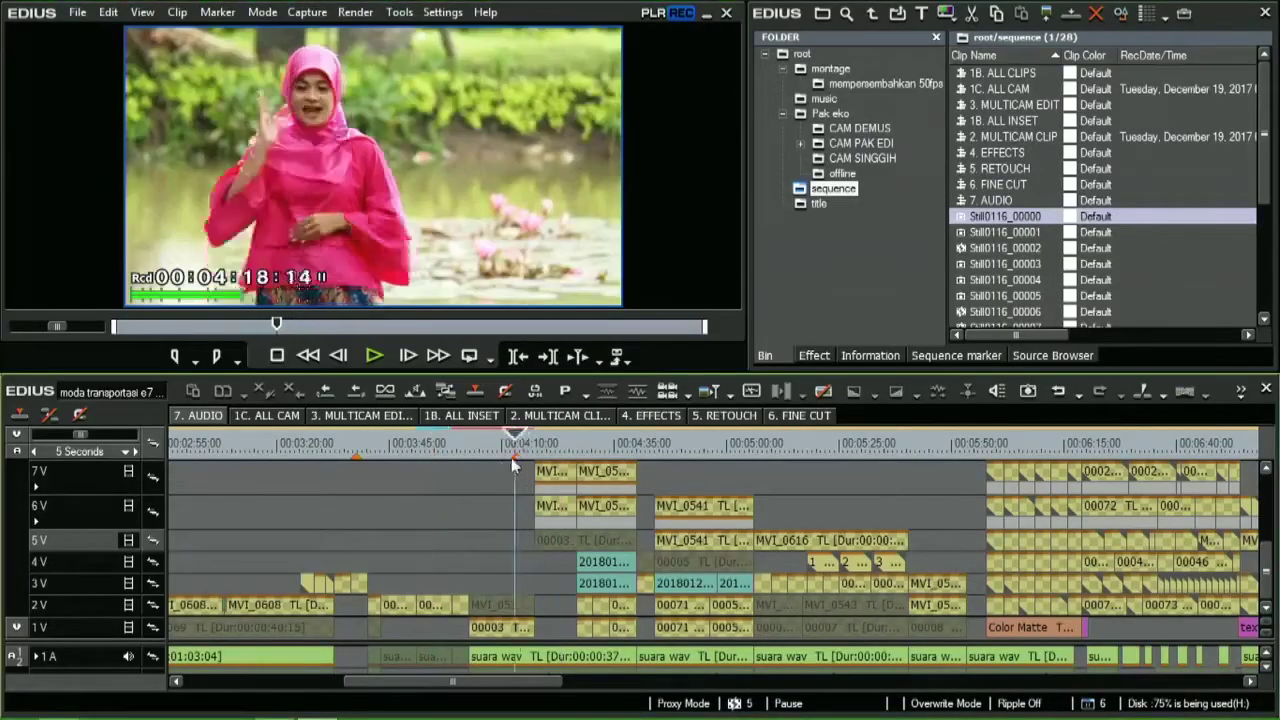
left_click(449, 459)
left_click(461, 454)
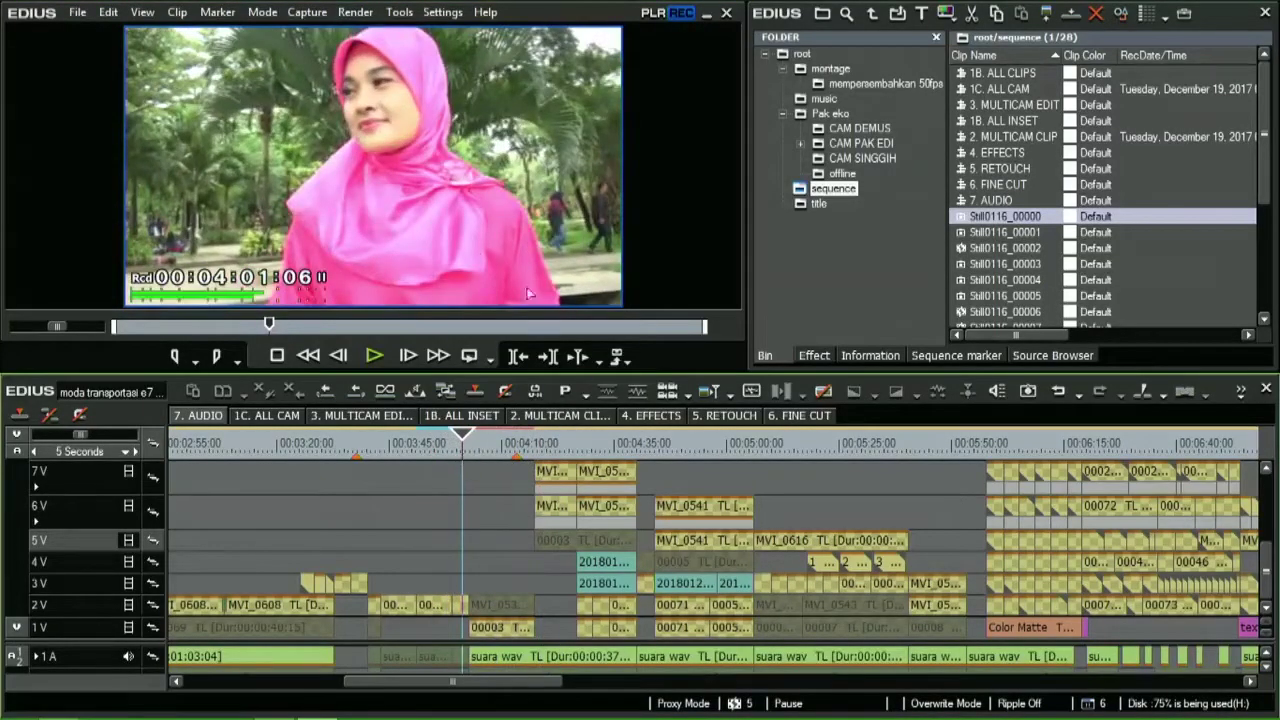
key("F11")
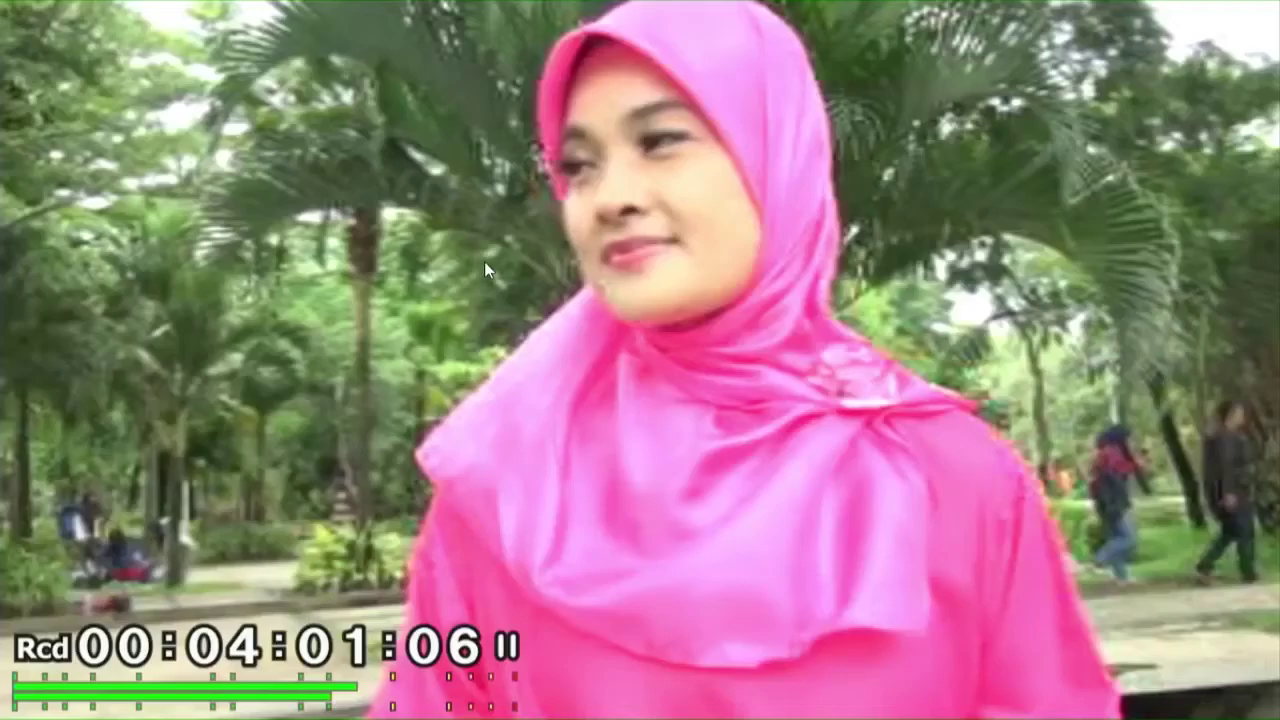
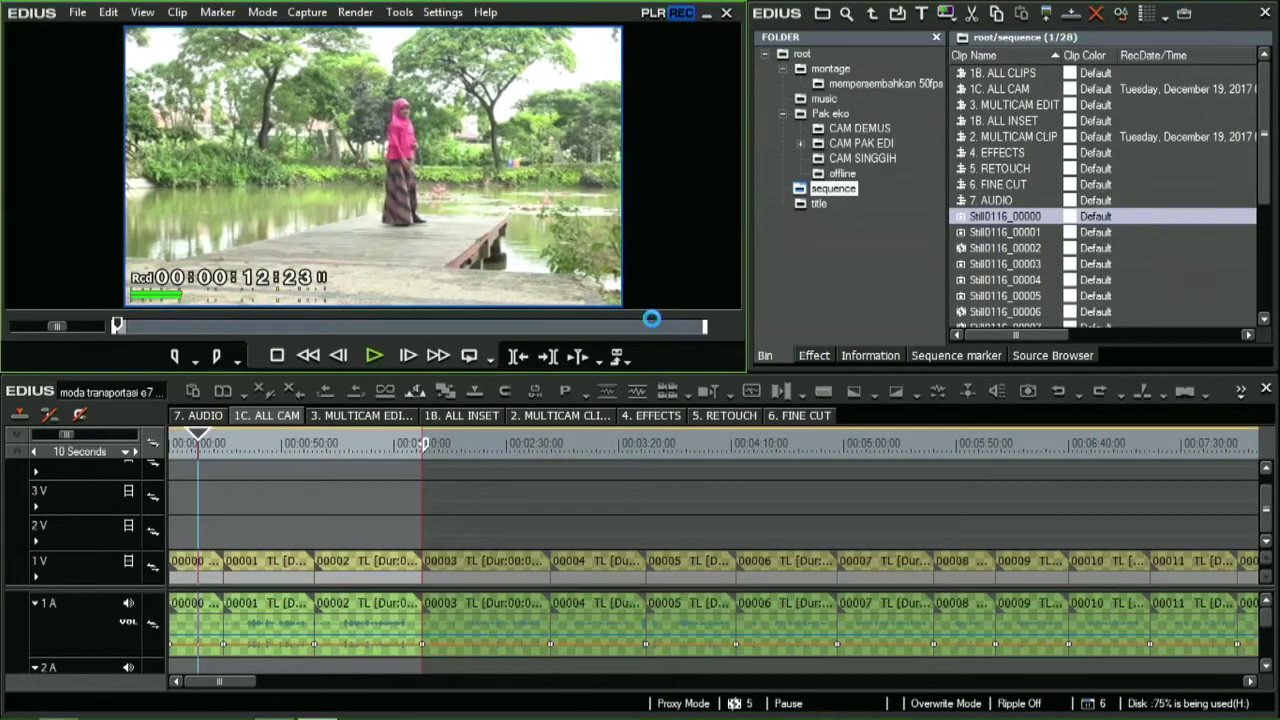
- Start a Grass Valley HQ AVI export of the 1C. ALL CAM sequence and browse to Project Asli Video Pembelajaran 2017 on Local Disk (H:)
key("F11")
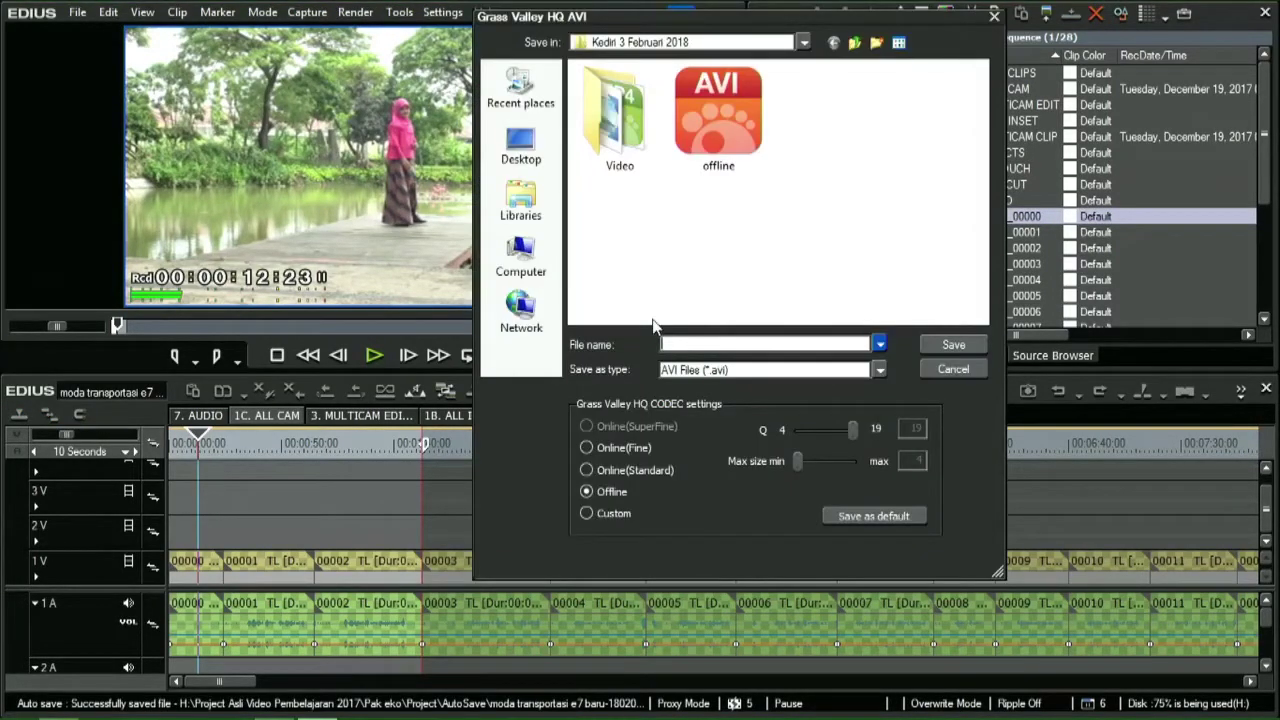
left_click(521, 255)
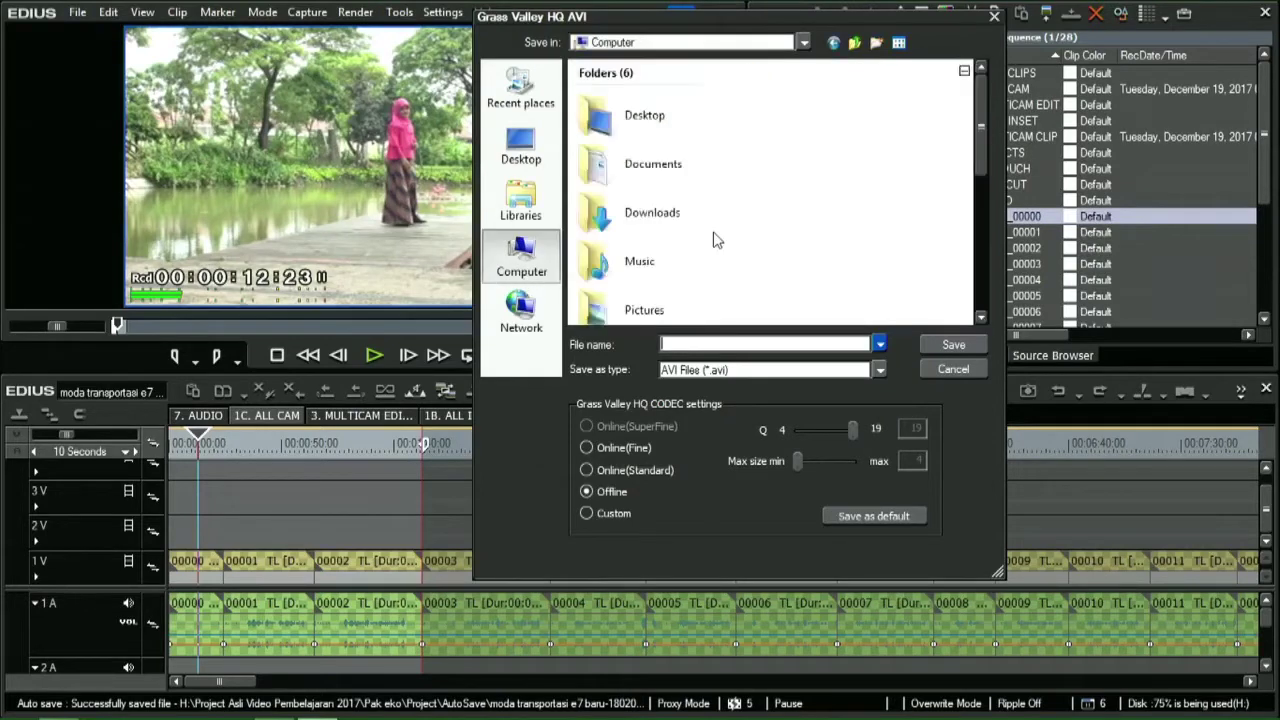
scroll(705, 250, "down", 5)
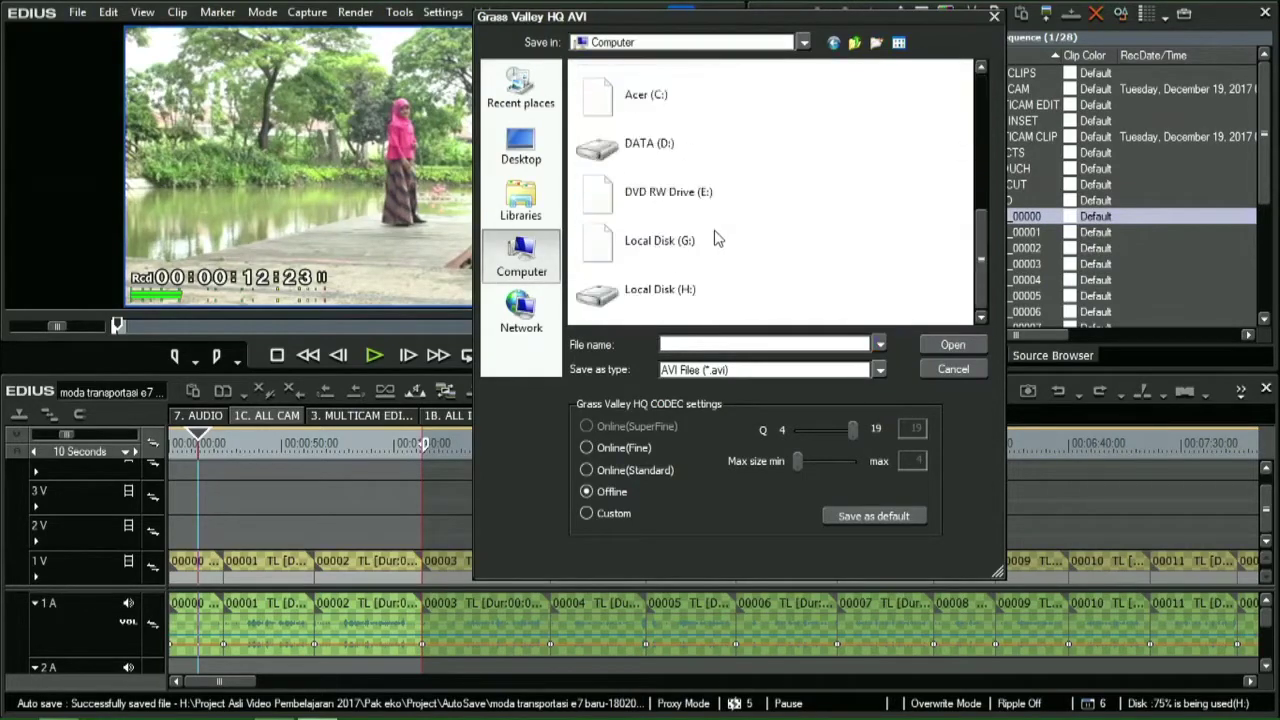
left_click(690, 295)
double_click(697, 300)
scroll(690, 292, "down", 2)
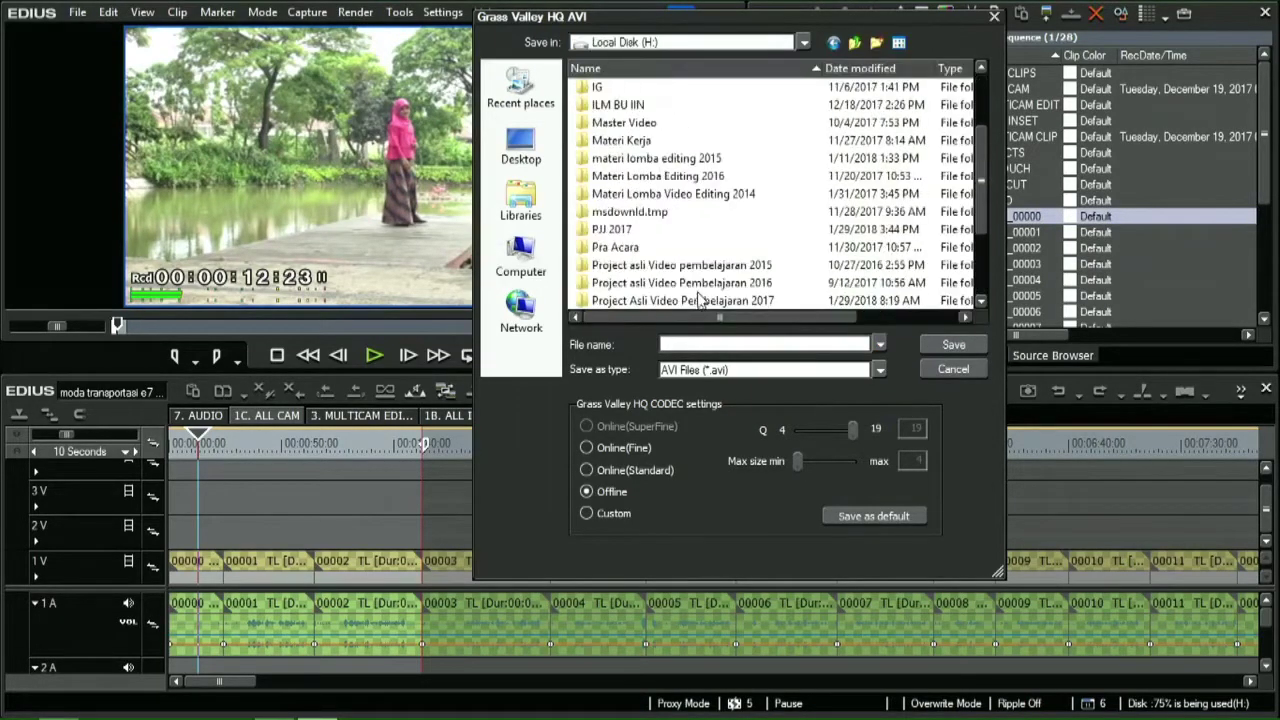
scroll(687, 290, "down", 2)
double_click(677, 196)
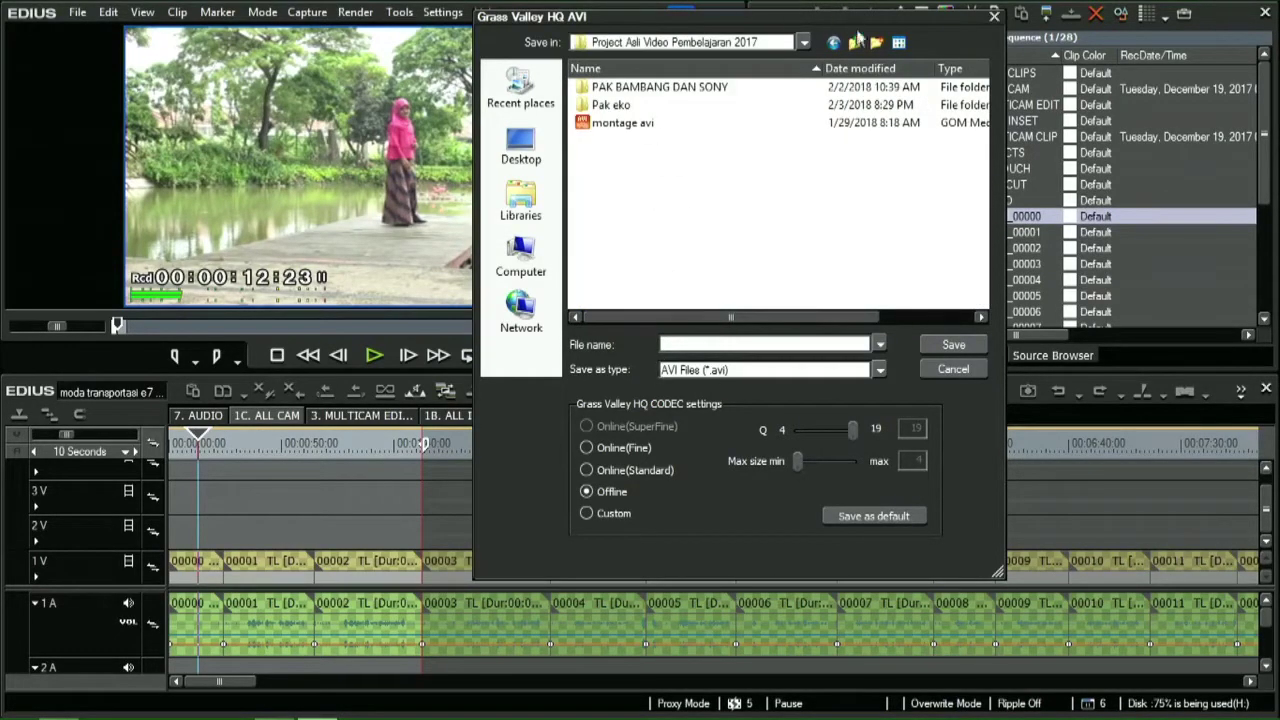
left_click(857, 42)
left_click(660, 288)
scroll(660, 288, "down", 5)
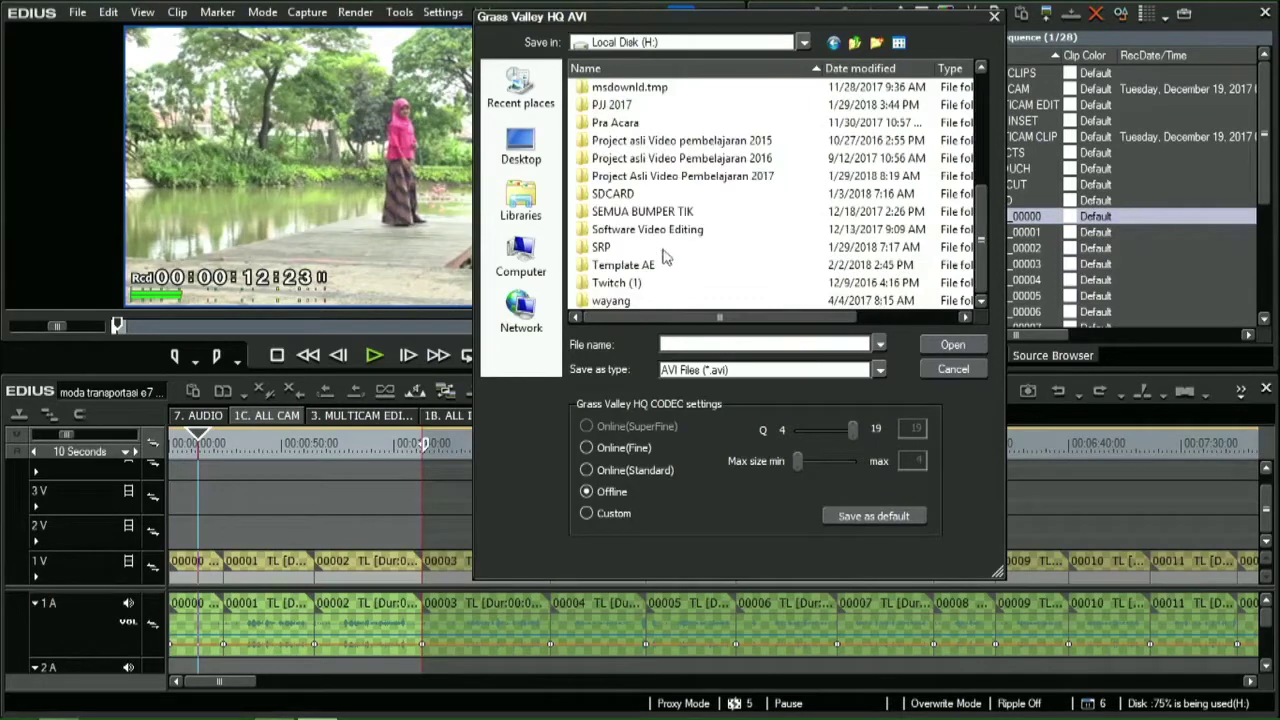
double_click(688, 175)
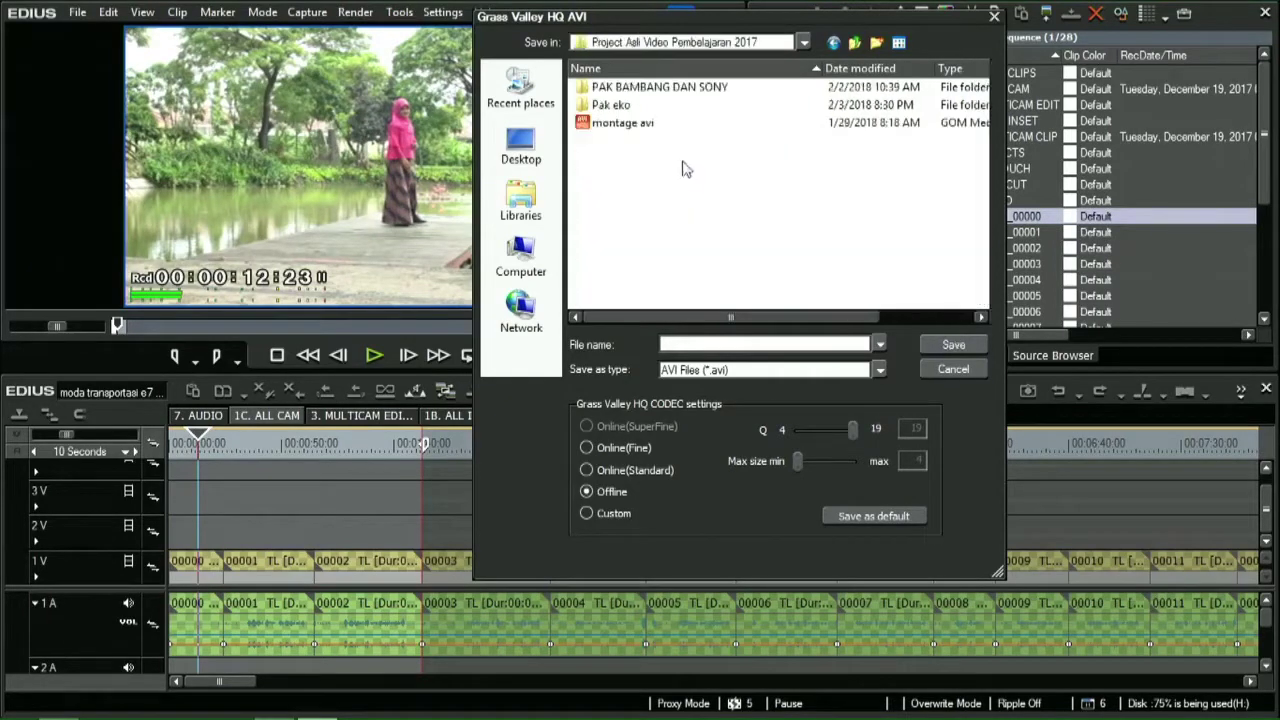
- Export the AVI with the Offline codec setting as "offline coba" into the second subfolder of Project Asli Video Pembelajaran 2017
double_click(633, 105)
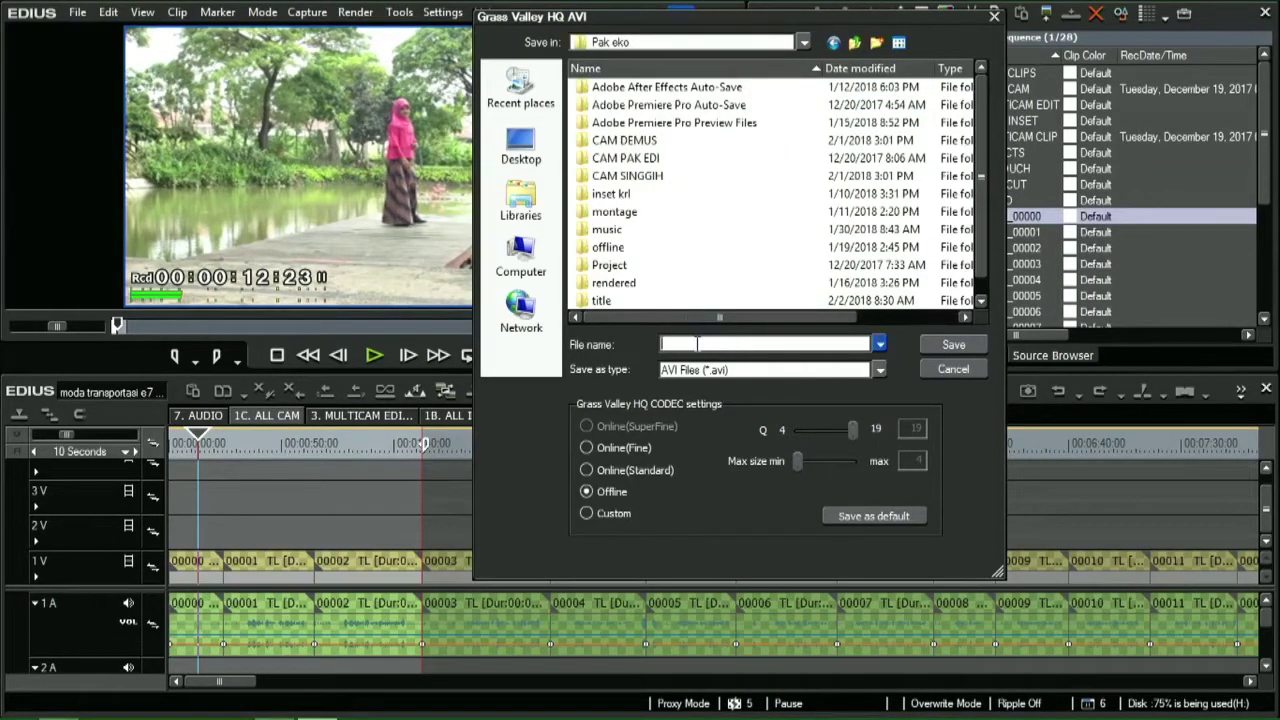
type("offlin")
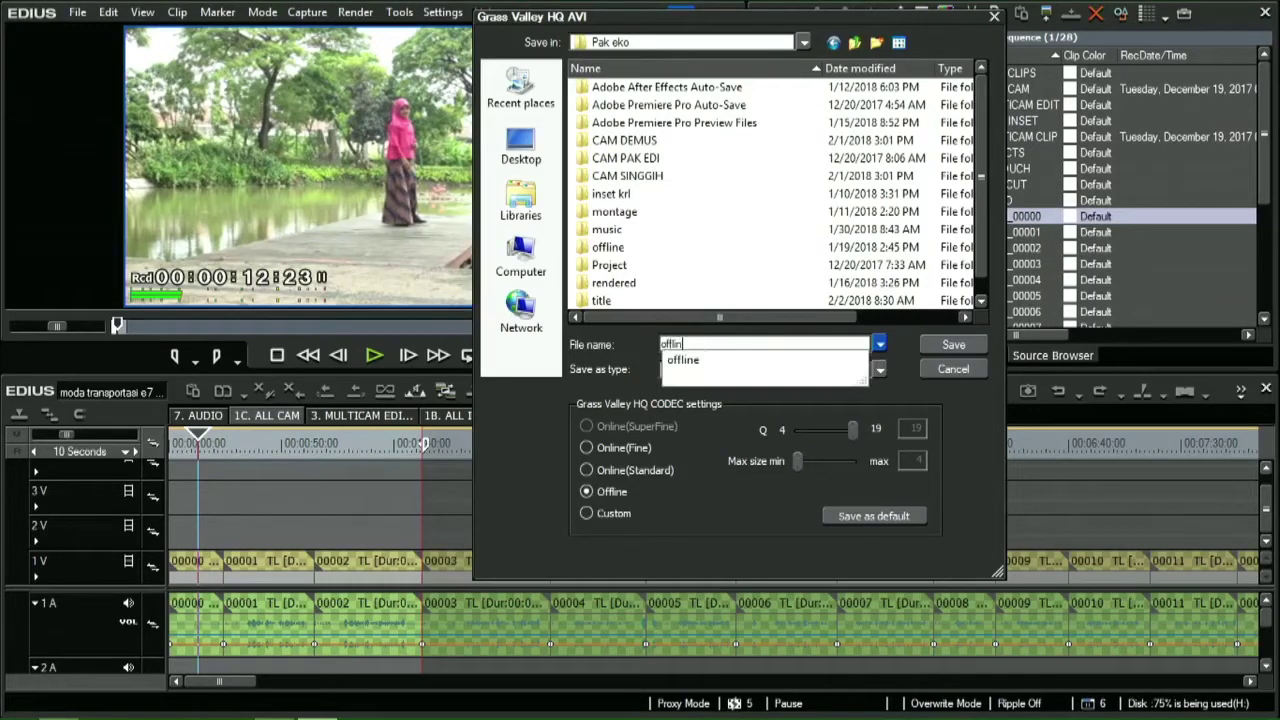
type("e coba")
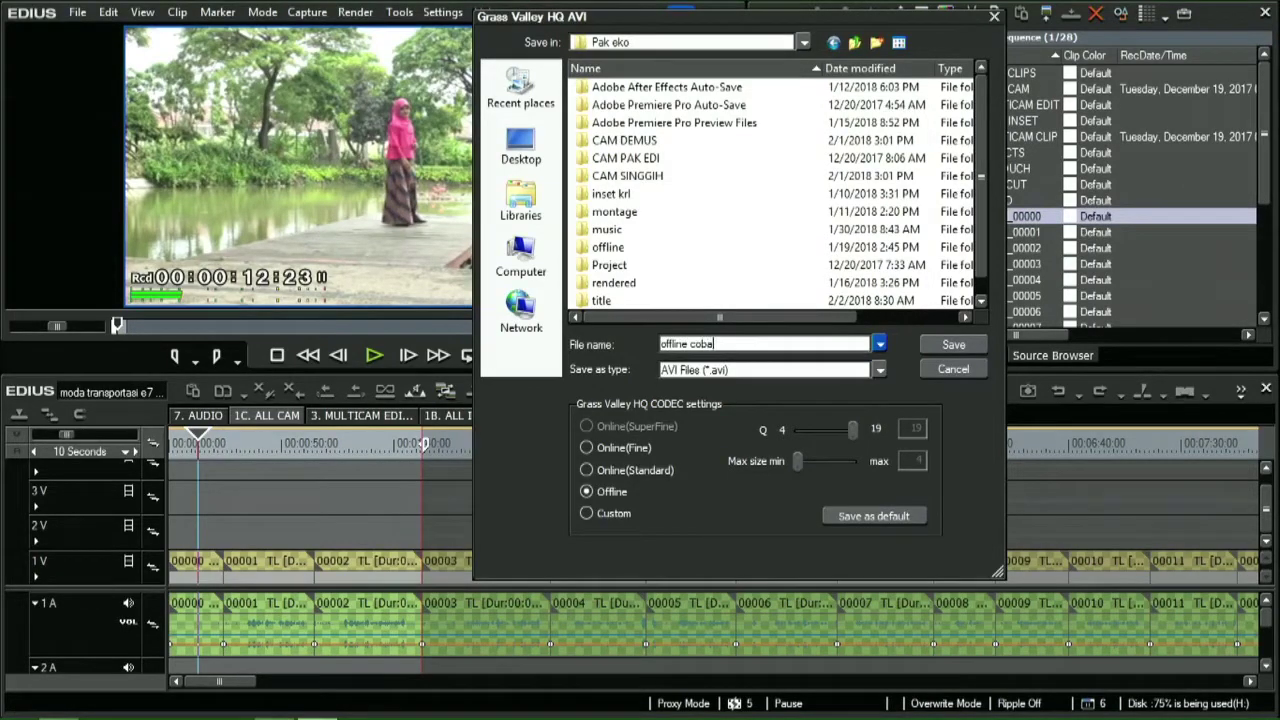
key("Return")
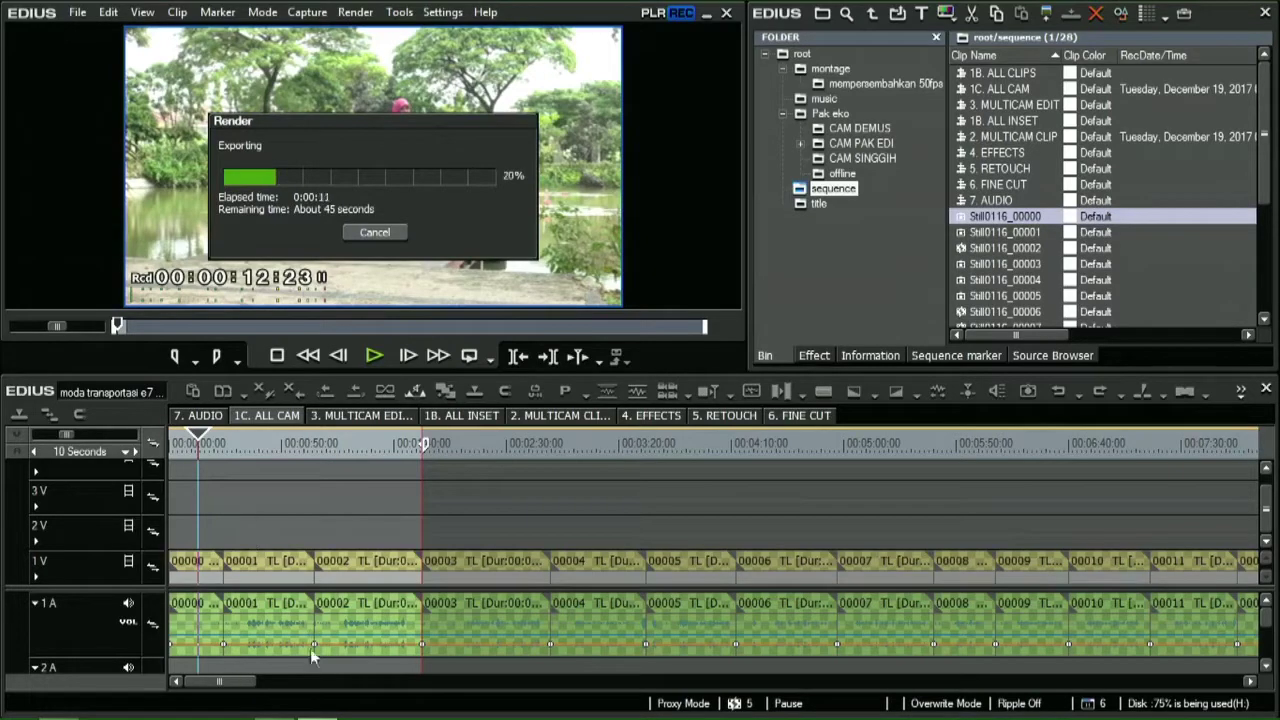
- Switch to File Explorer and search the whole computer for "cukai" while the export is rendering
mouse_move(40, 716)
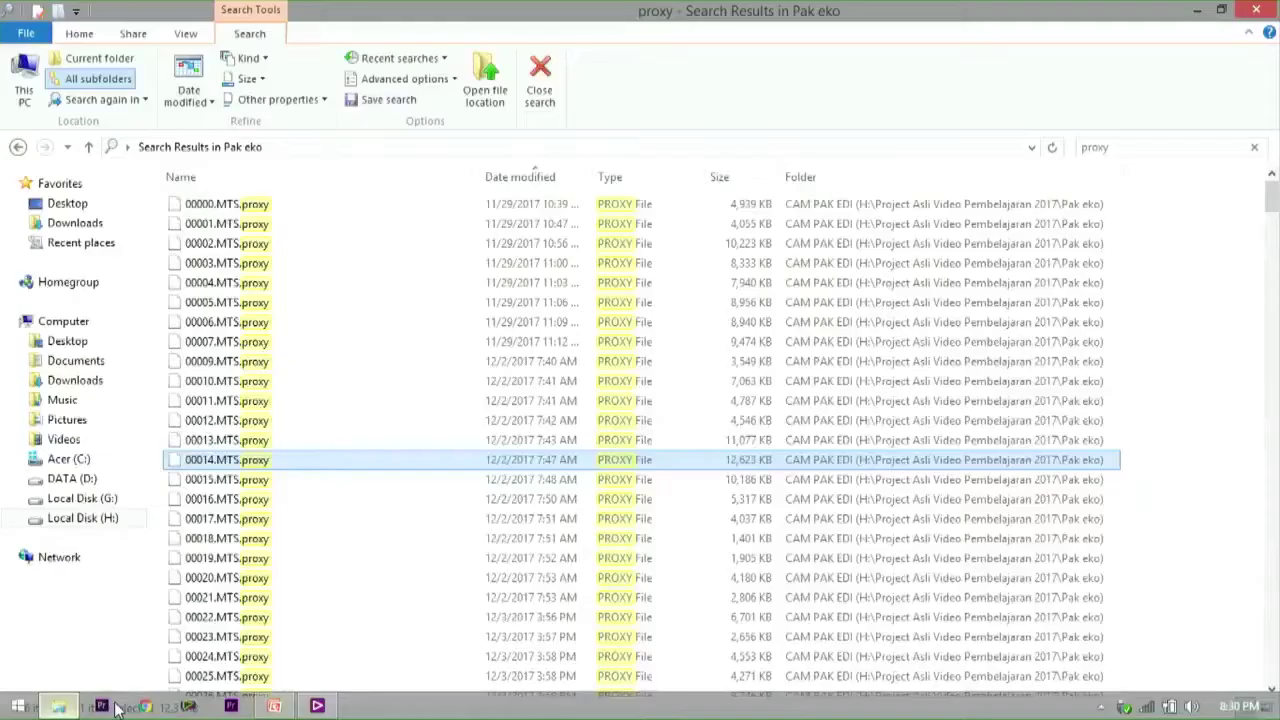
left_click(40, 615)
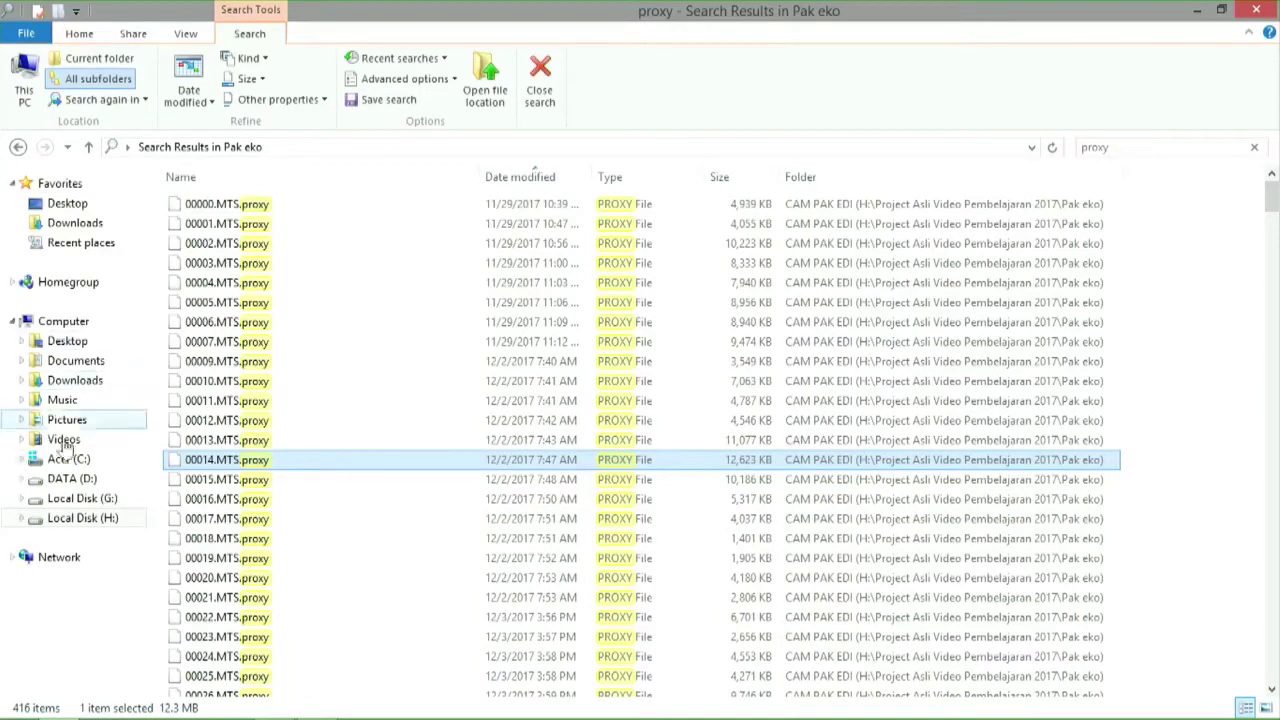
left_click(52, 325)
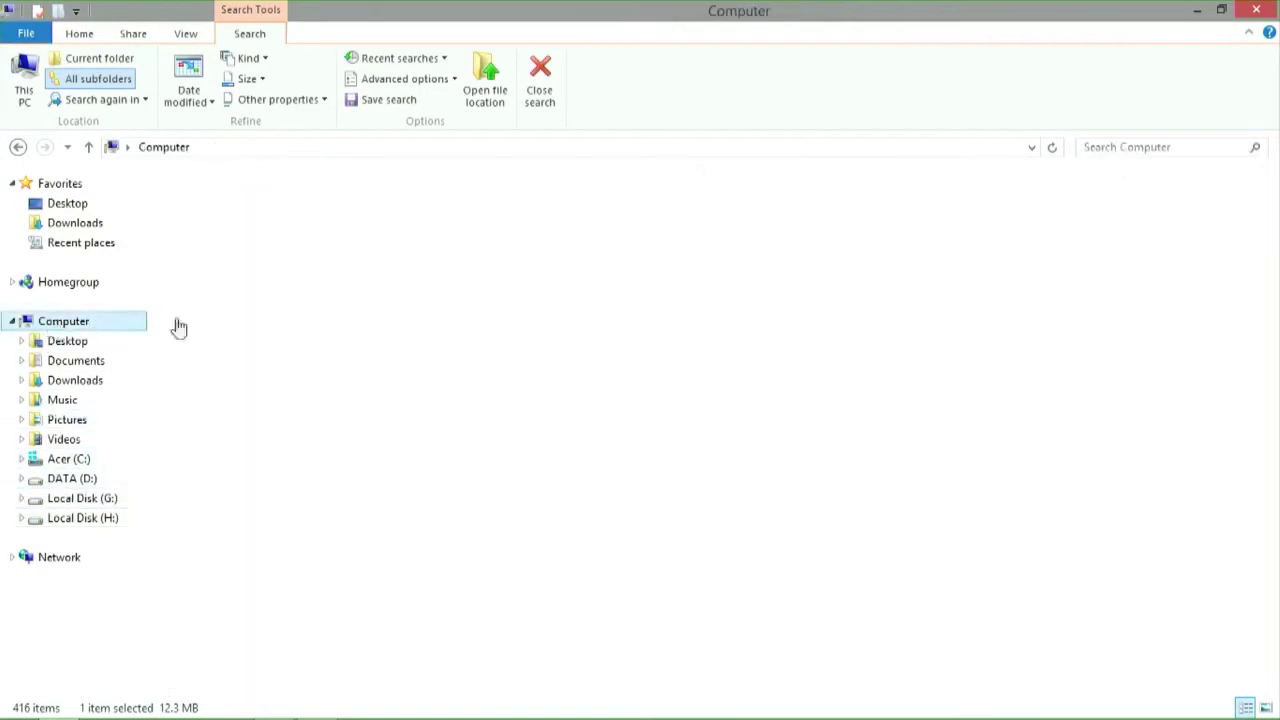
left_click(1158, 145)
type("cukai")
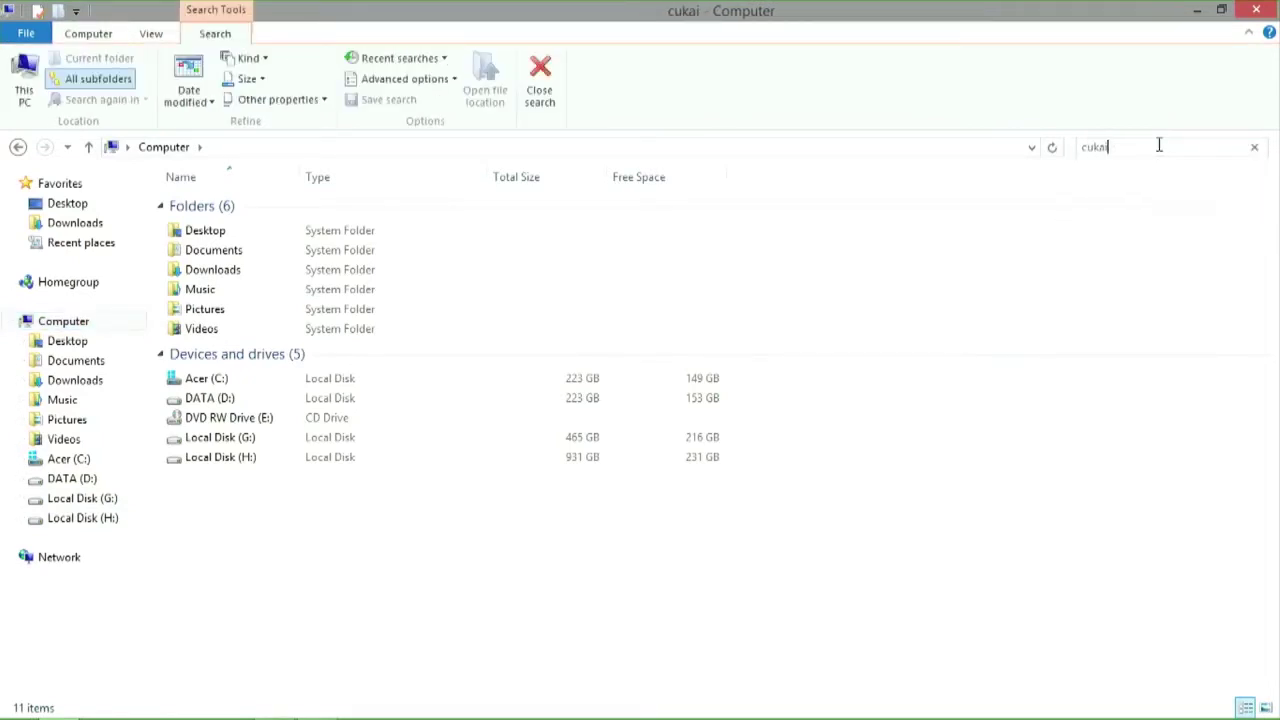
- Check the export progress in EDIUS and the running "cukai" search in File Explorer alternately, ending in EDIUS
left_click(1197, 10)
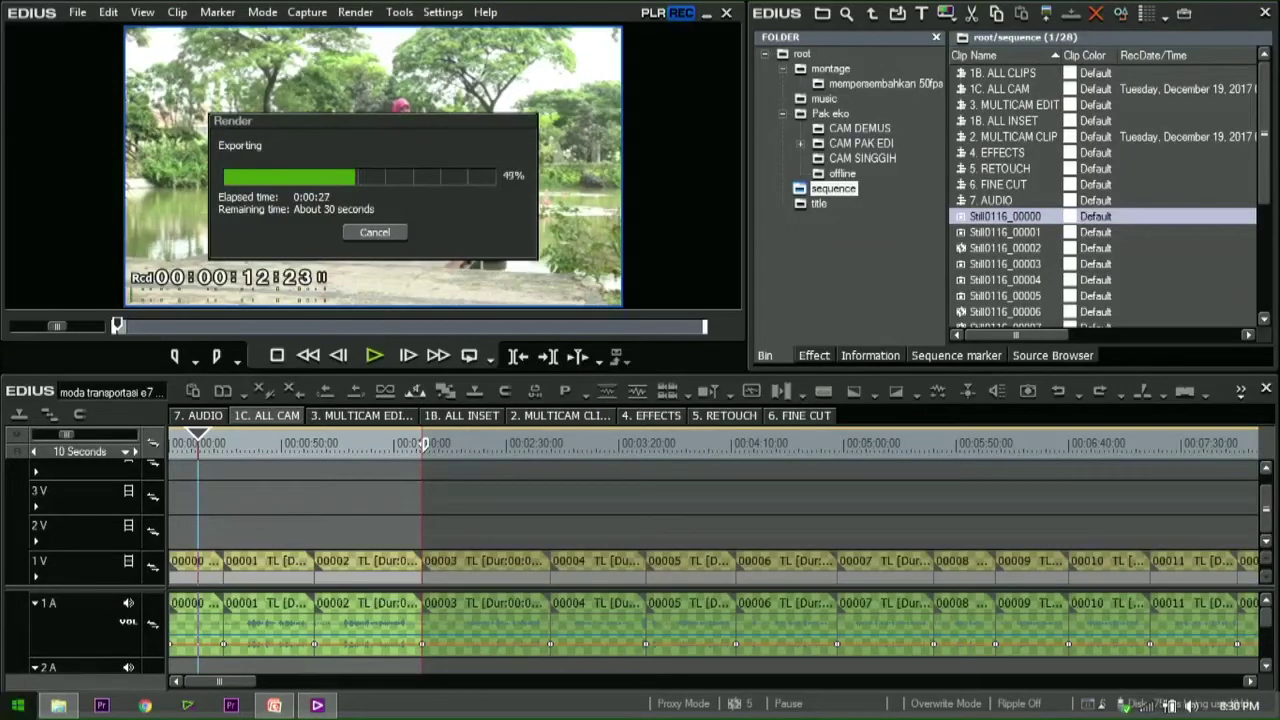
left_click(58, 706)
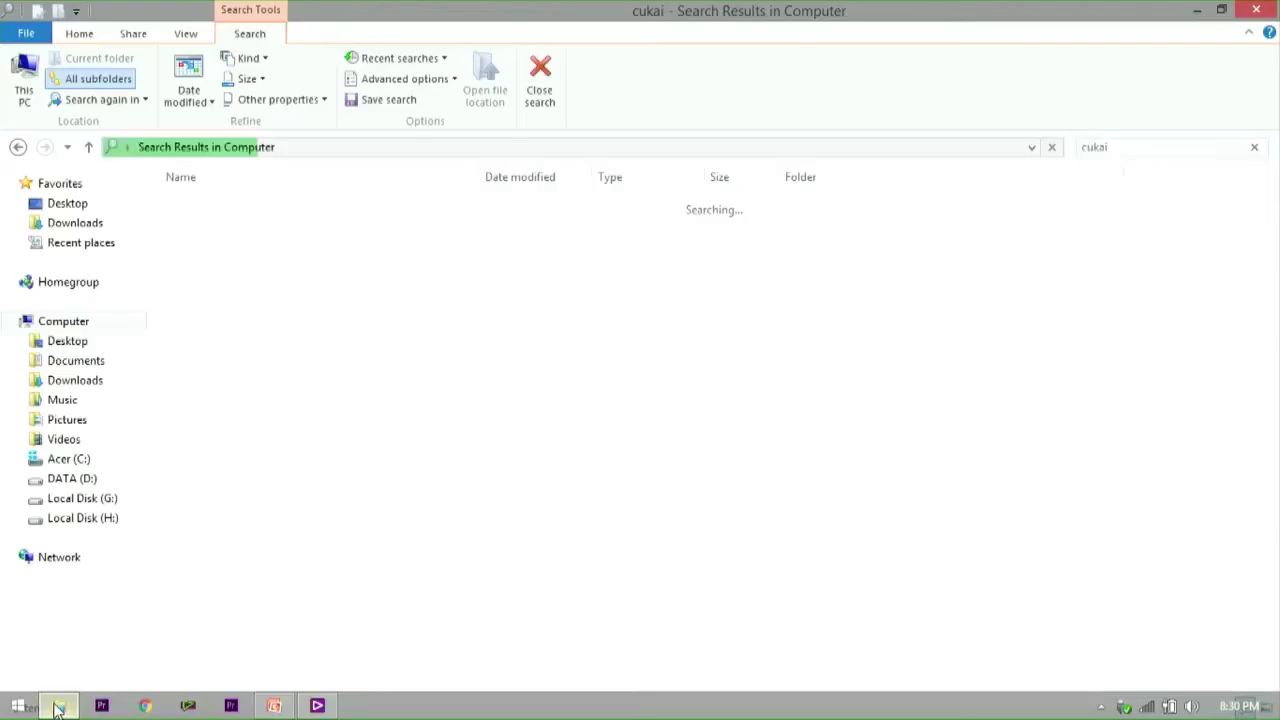
left_click(1206, 10)
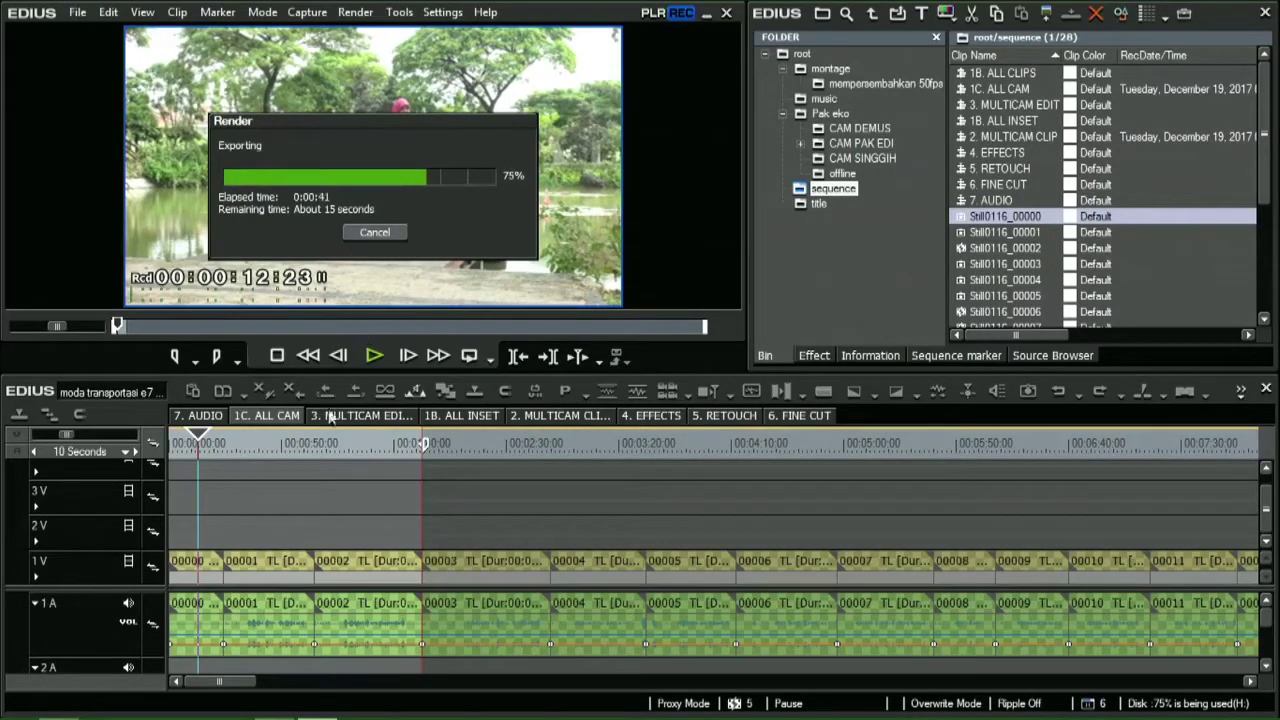
mouse_move(45, 710)
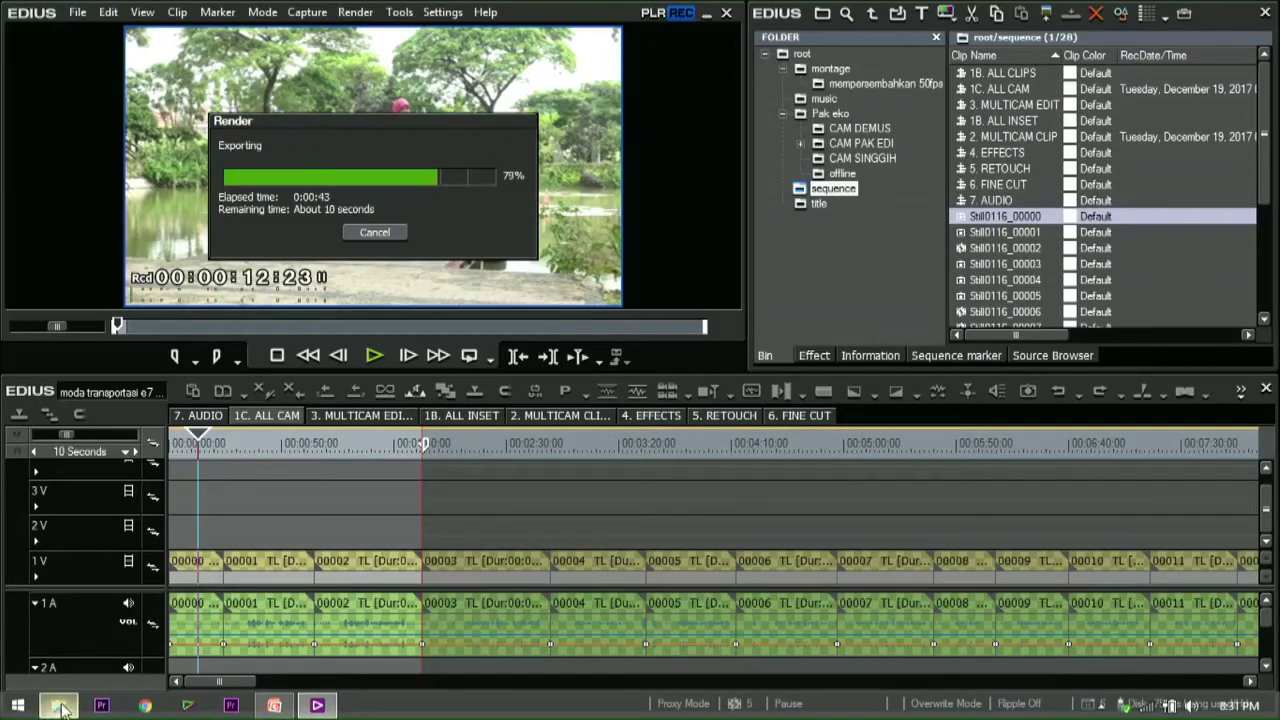
left_click(68, 705)
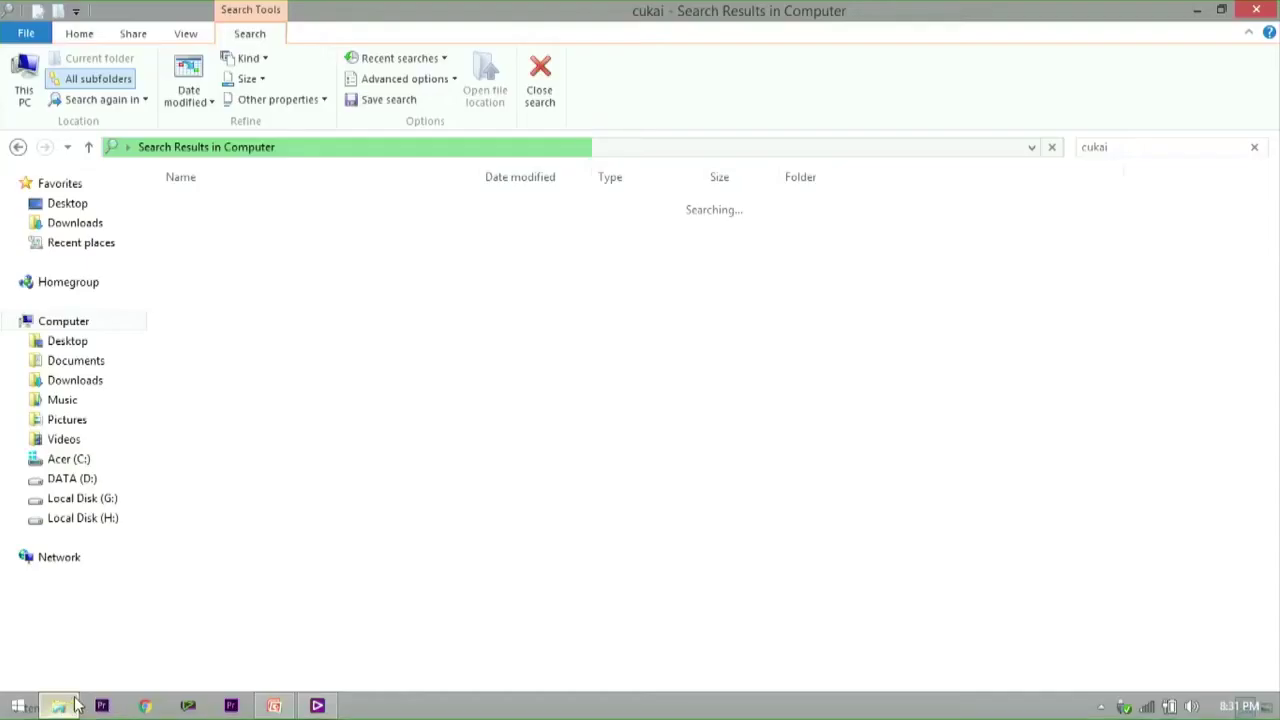
left_click(70, 705)
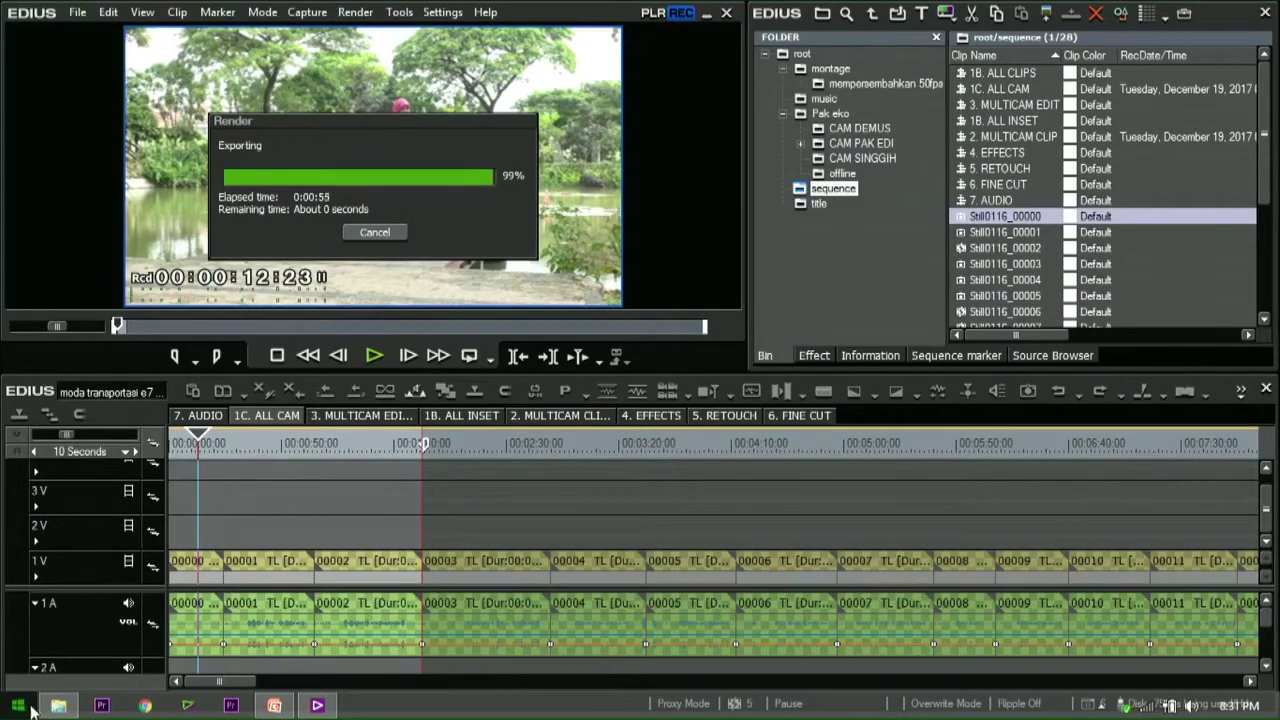
mouse_move(45, 708)
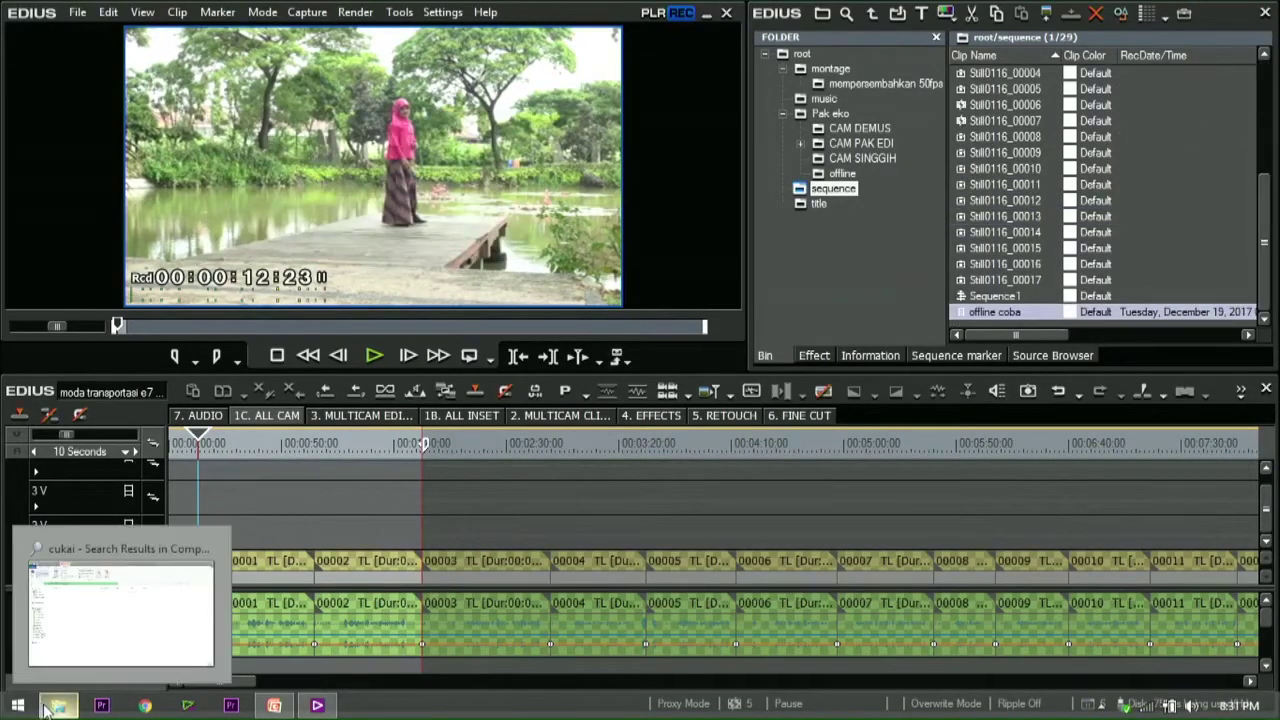
left_click(112, 634)
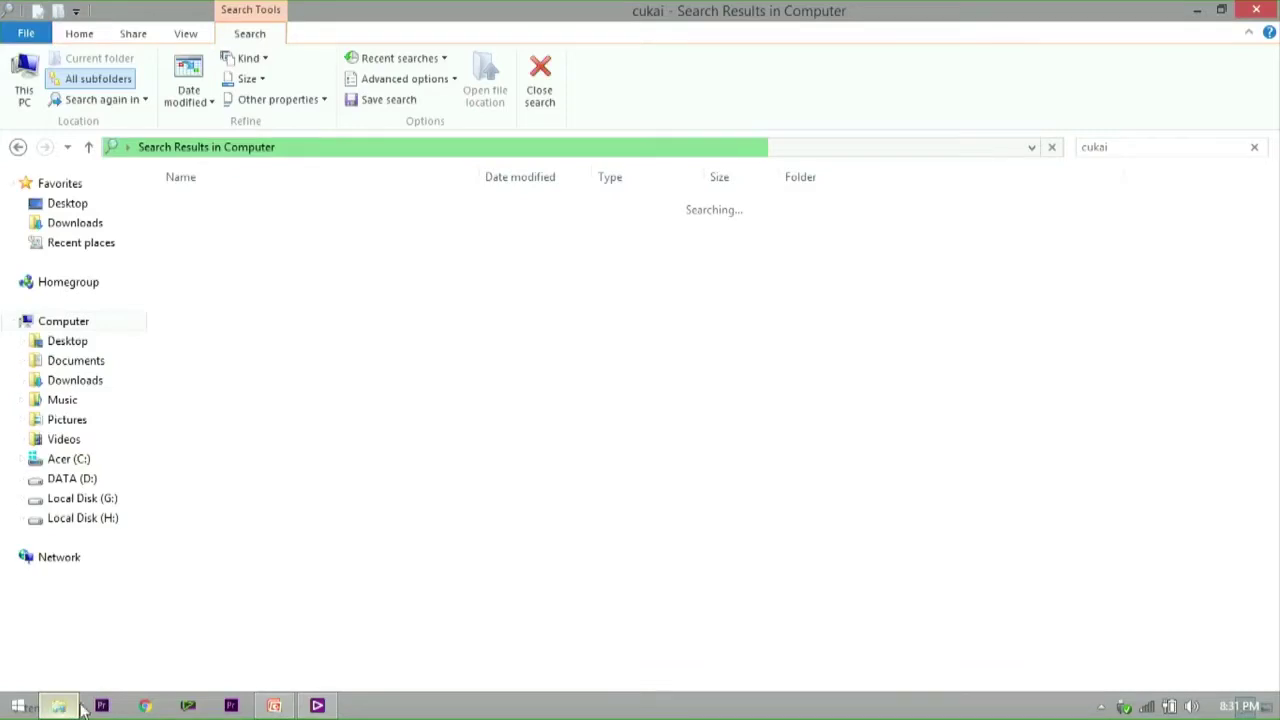
left_click(318, 706)
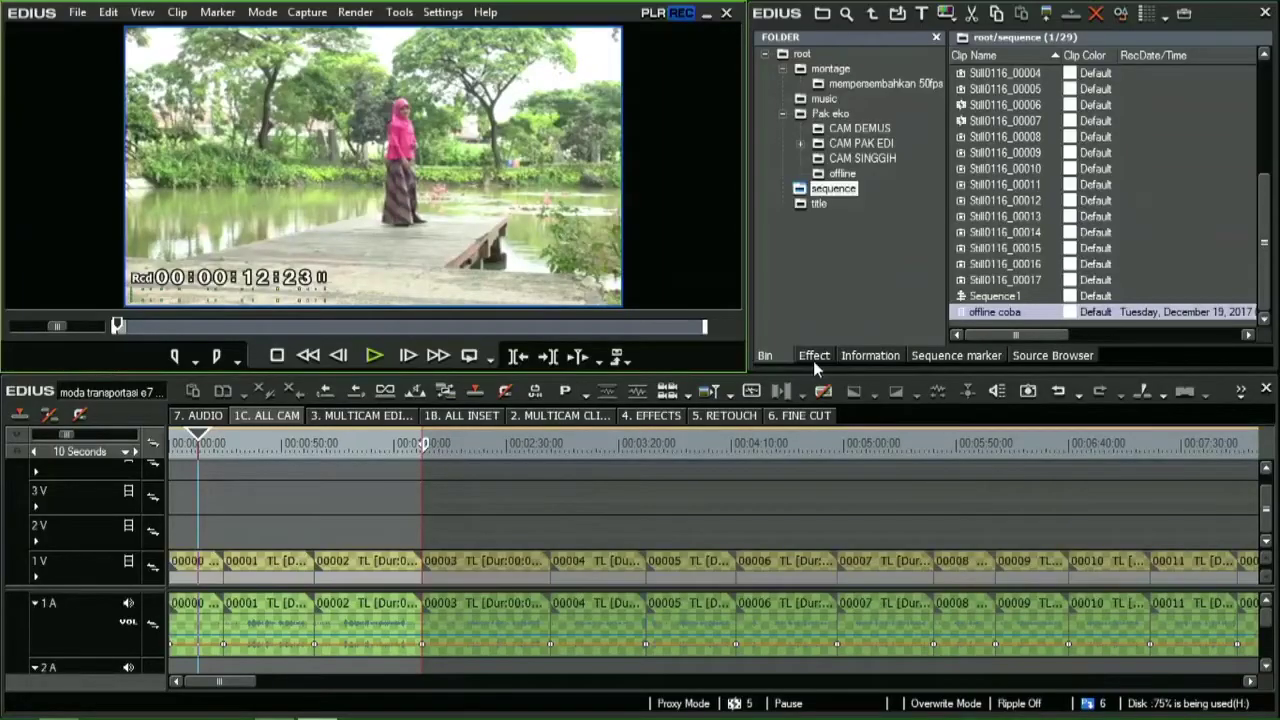
- Place the offline coba clip from the sequence bin on track 2V at the start of 1C. ALL CAM and fast-forward through it
left_click(813, 358)
left_click(770, 356)
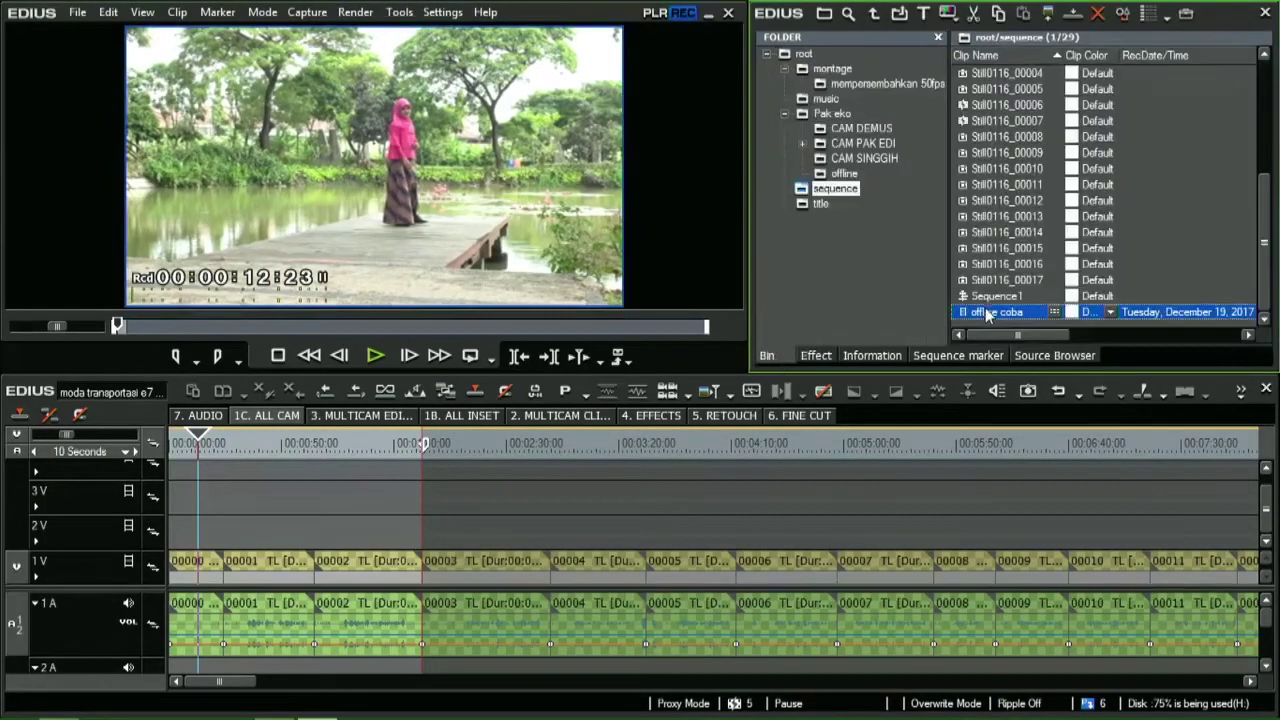
left_click_drag(996, 312, 196, 538)
key("l")
key("l")
key("l")
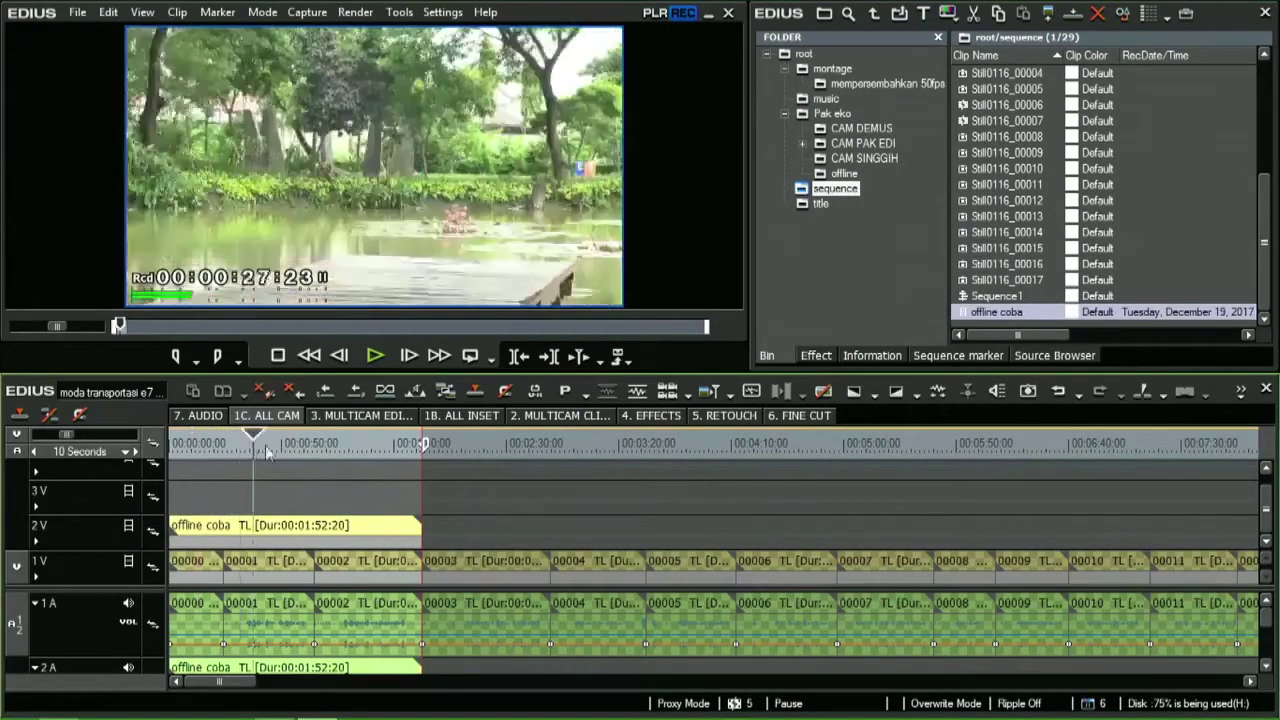
- Hide tracks 1V and 2V in turn while scrubbing 1C. ALL CAM to compare offline coba with the camera clips
left_click(128, 561)
left_click(347, 447)
left_click_drag(356, 458, 267, 448)
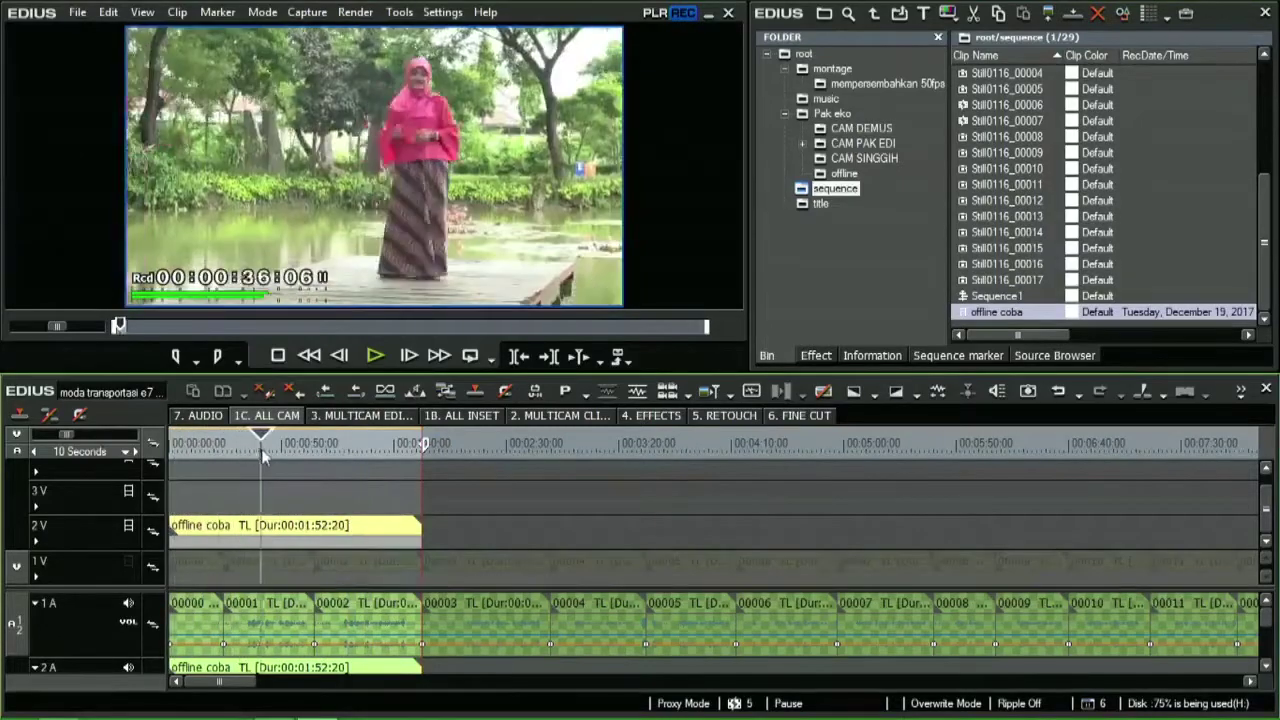
left_click(128, 561)
left_click(128, 525)
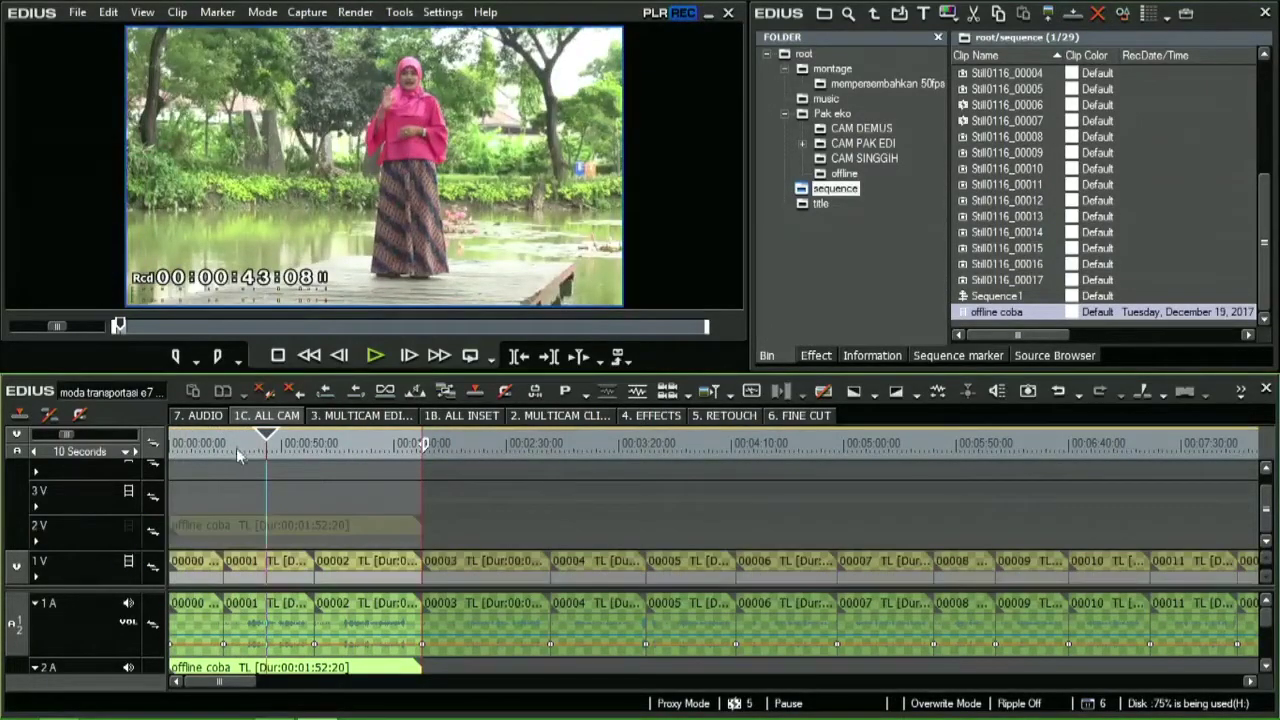
left_click(128, 525)
left_click(128, 561)
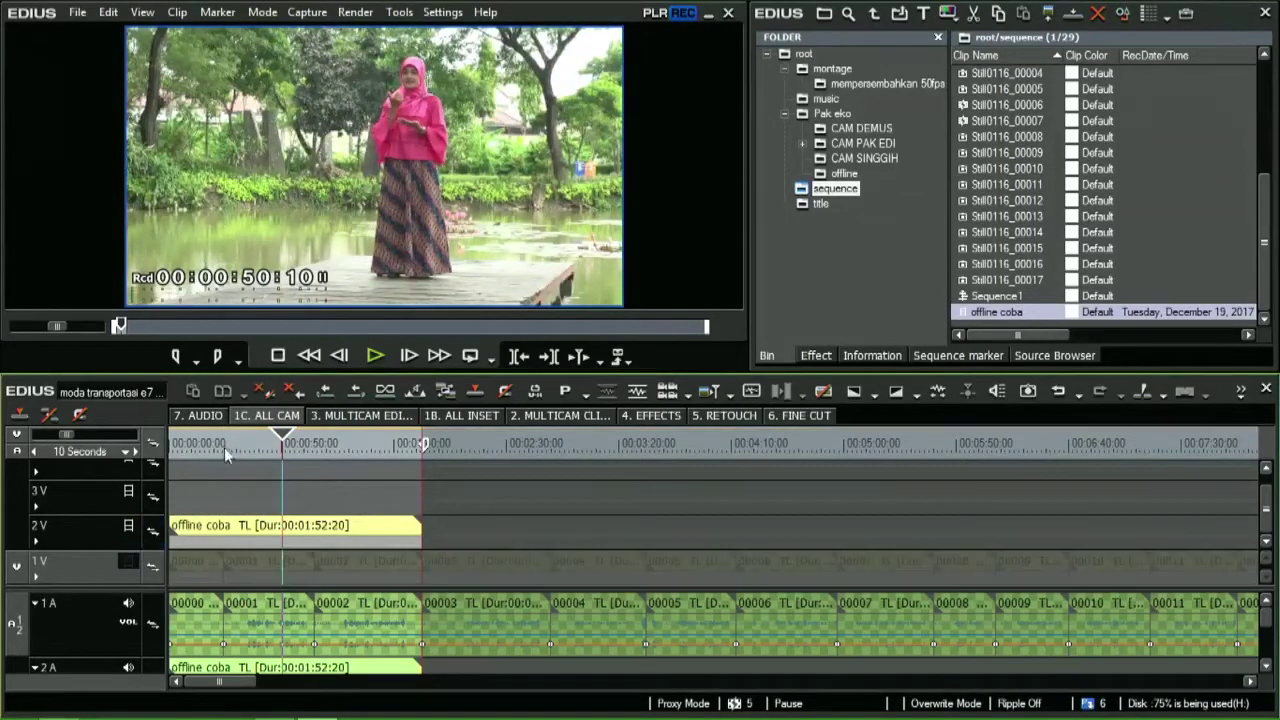
- Return the playhead to the start of 1C. ALL CAM and make track 1V visible
key("j")
key("j")
key("j")
left_click(128, 561)
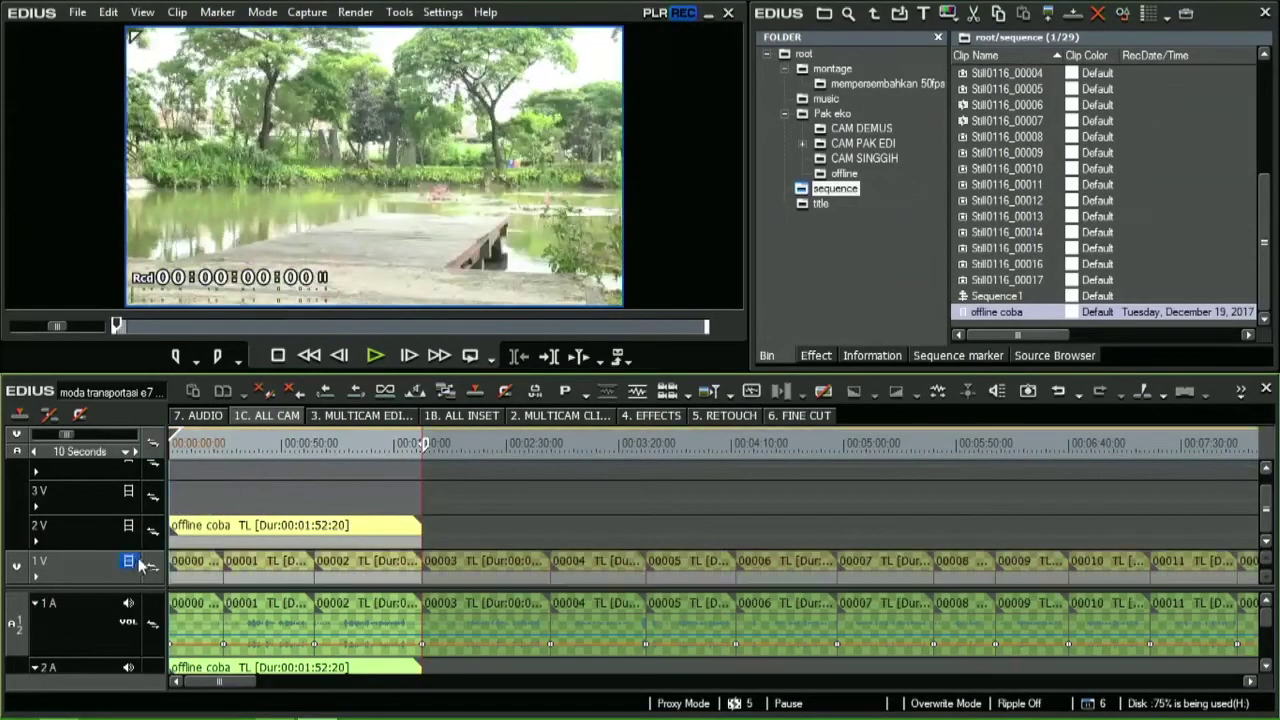
- Add the section between the In and Out points of 1C. ALL CAM to the bin as a new sequence and open it
left_click(142, 12)
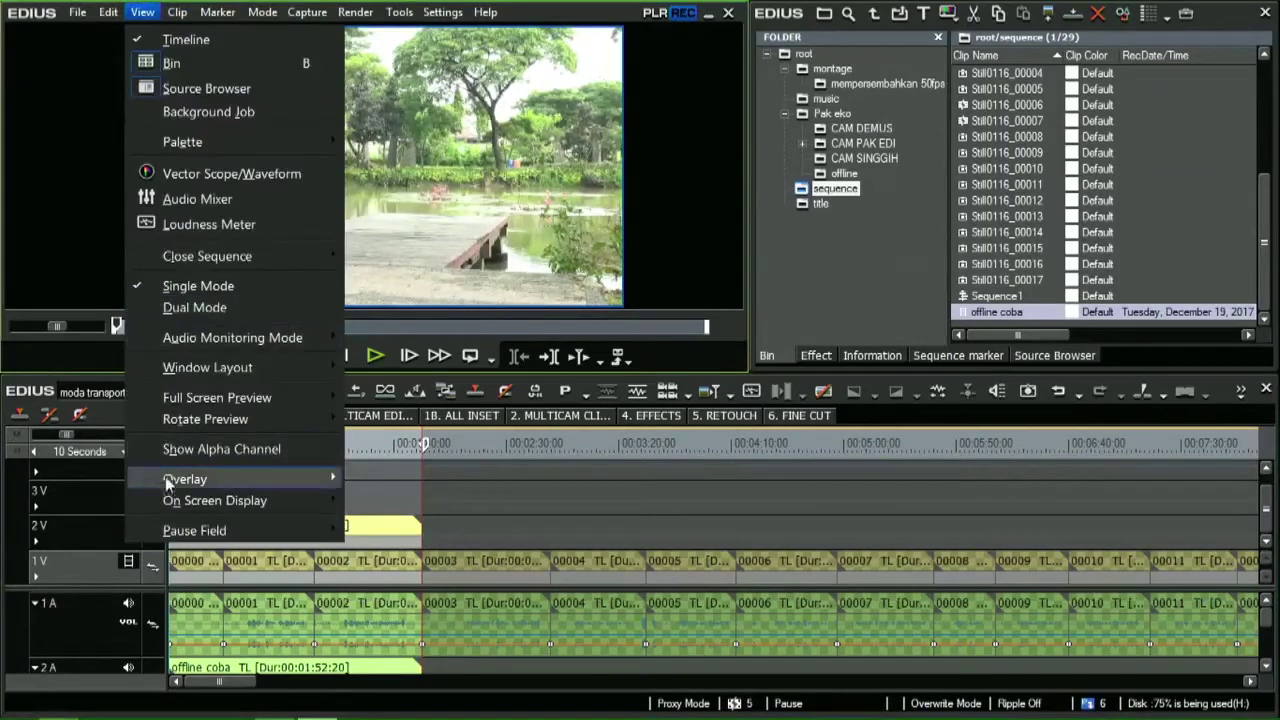
mouse_move(103, 10)
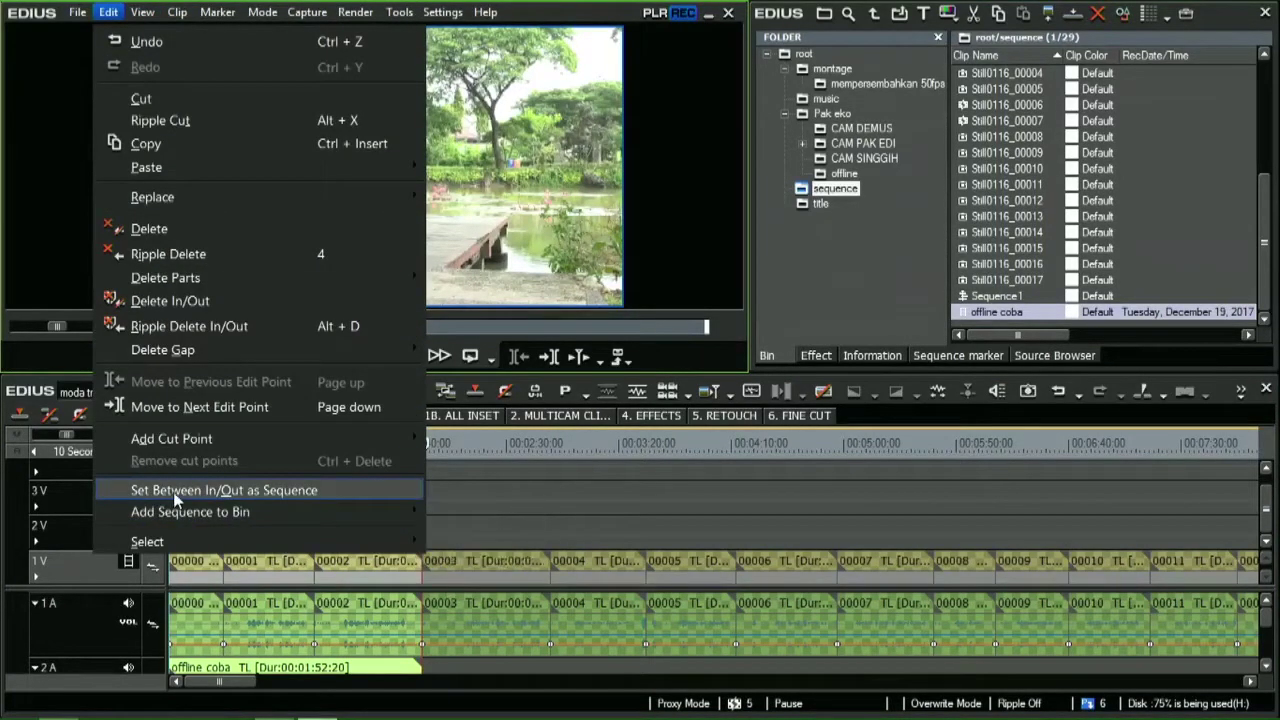
mouse_move(323, 511)
left_click(400, 496)
double_click(308, 492)
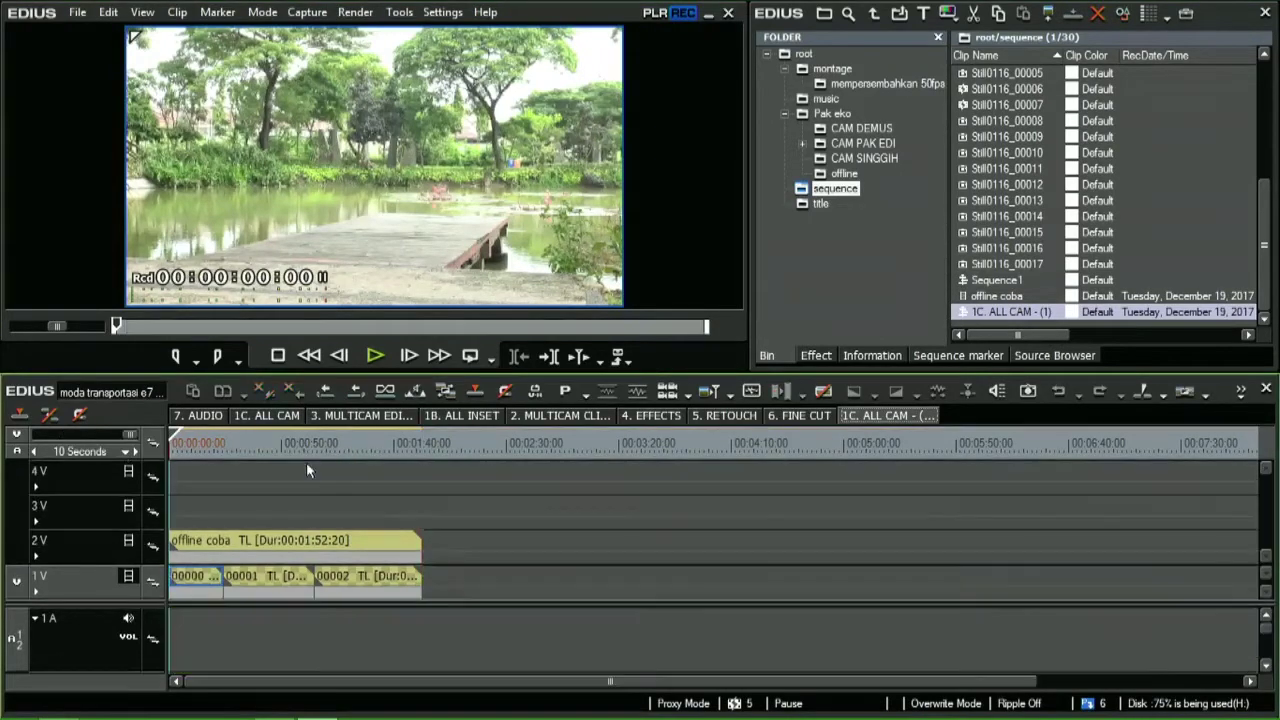
- Hide track 1V in the new sequence and scrub through the offline coba clip on its own
left_click(284, 443)
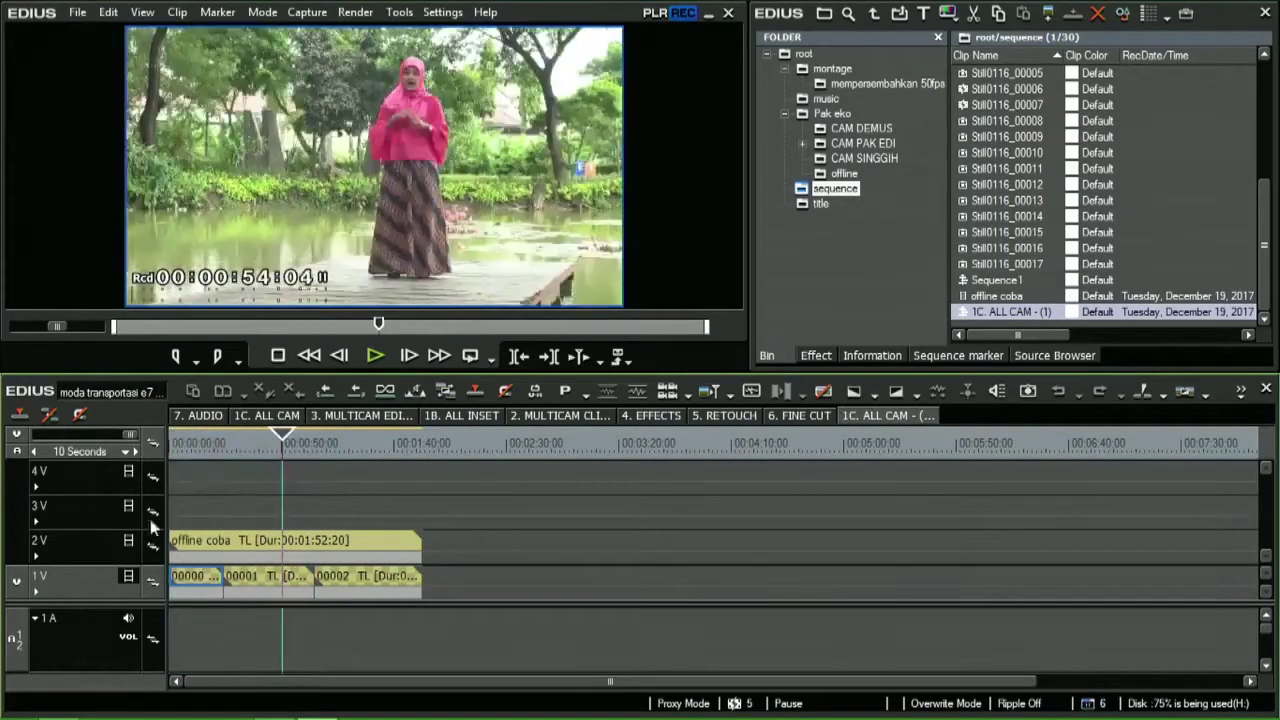
left_click(128, 577)
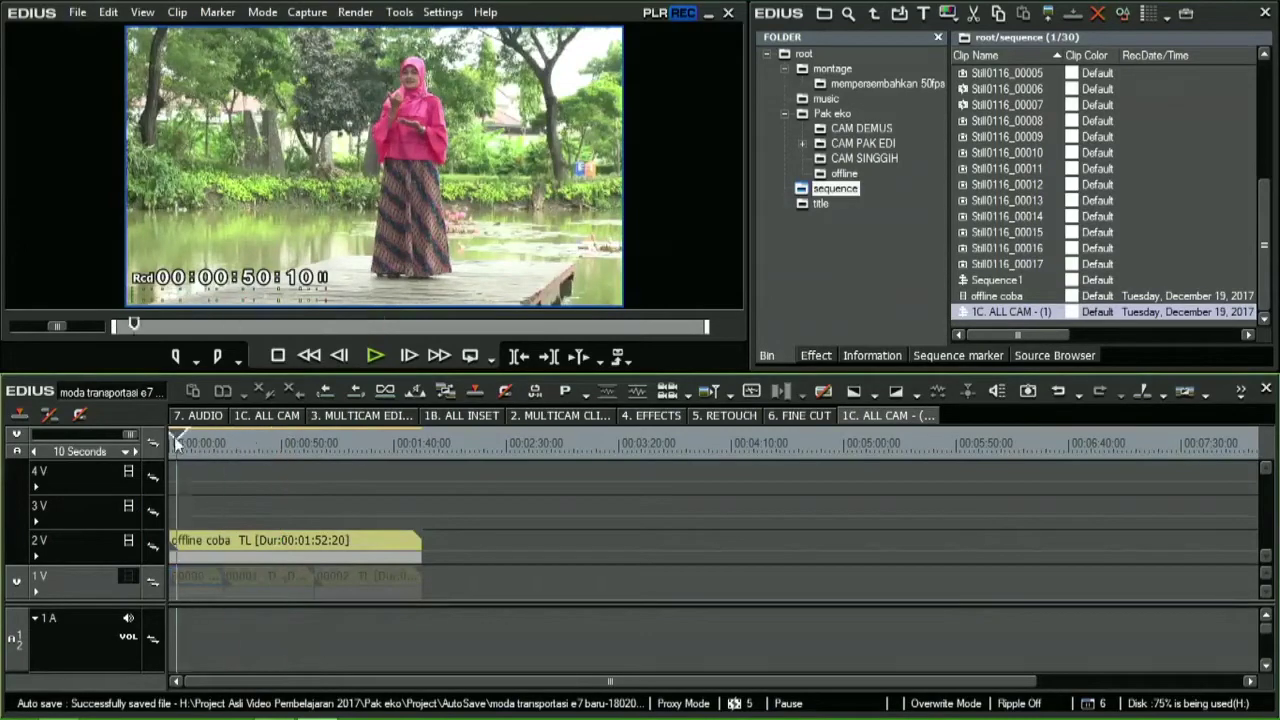
left_click_drag(242, 443, 288, 470)
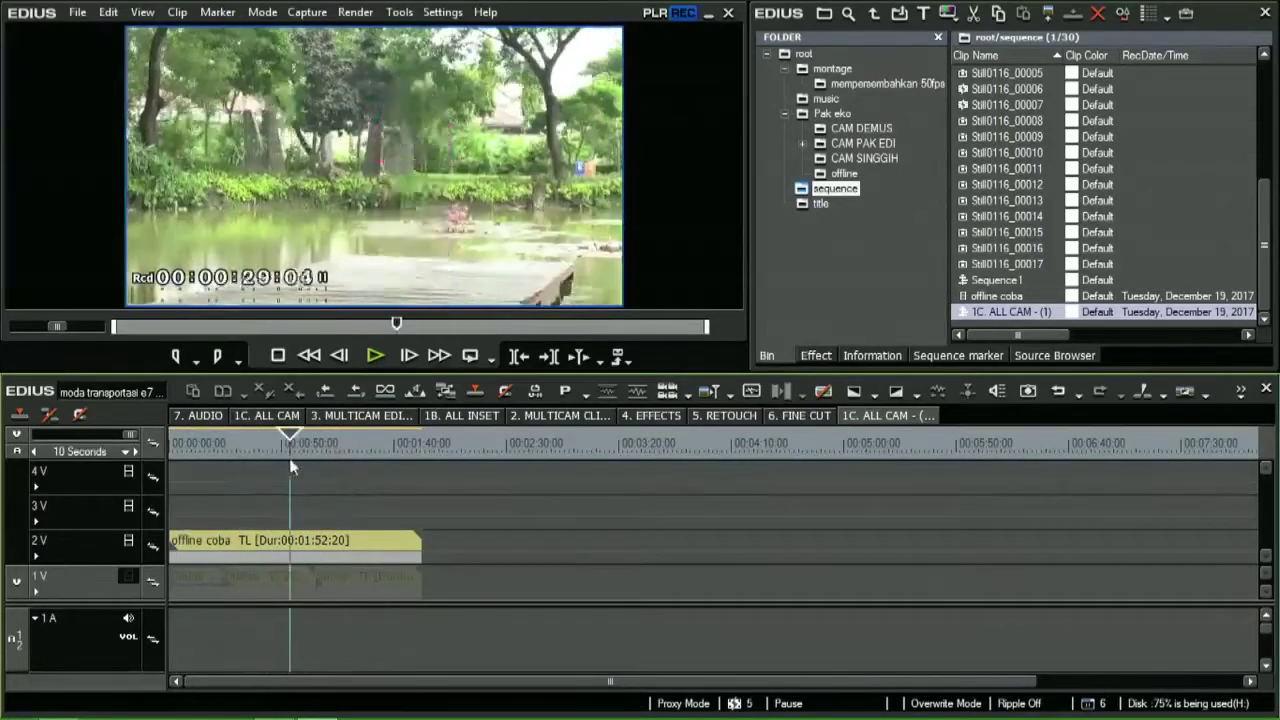
- Show track 1V and hide 2V, and scrub through the camera clips to examine their picture quality
left_click(128, 577)
left_click(128, 541)
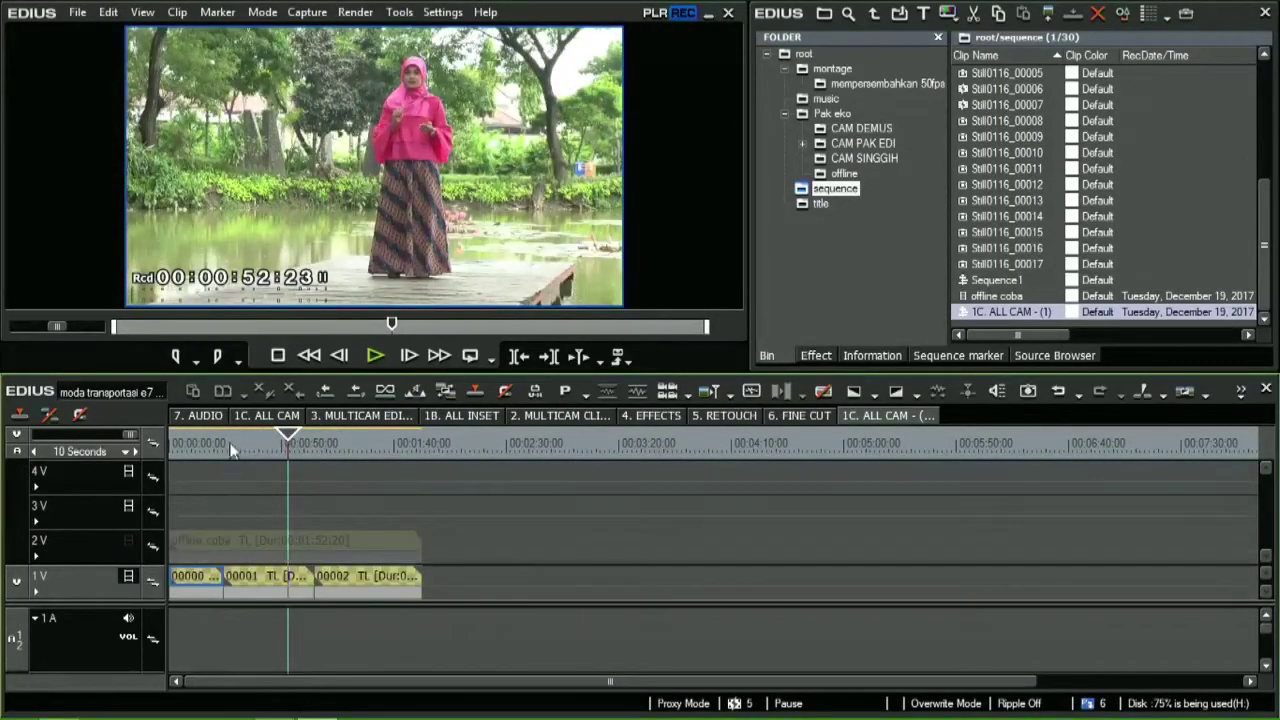
left_click(267, 450)
left_click_drag(271, 453, 277, 479)
left_click_drag(370, 451, 290, 455)
scroll(311, 478, "down", 5)
scroll(316, 490, "up", 7)
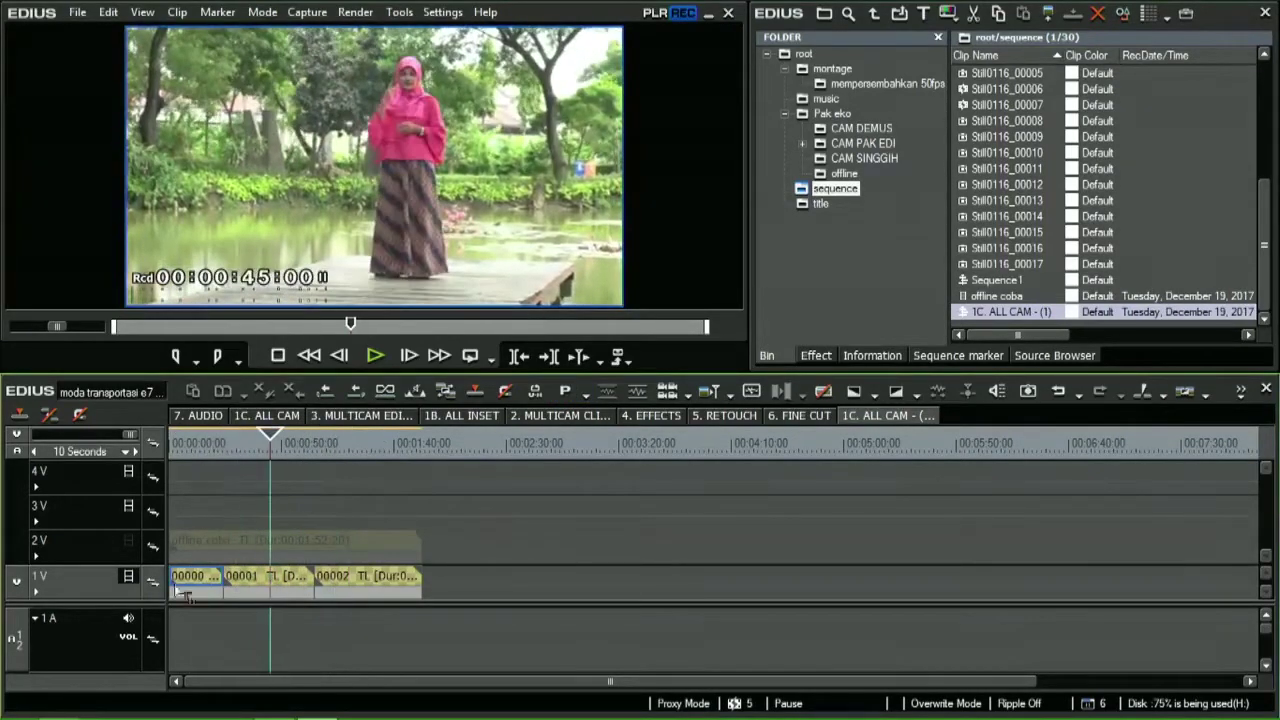
- Show track 2V with 1V hidden, view offline coba back to 00:00:35:00, and make 1V visible
left_click(128, 545)
left_click(128, 577)
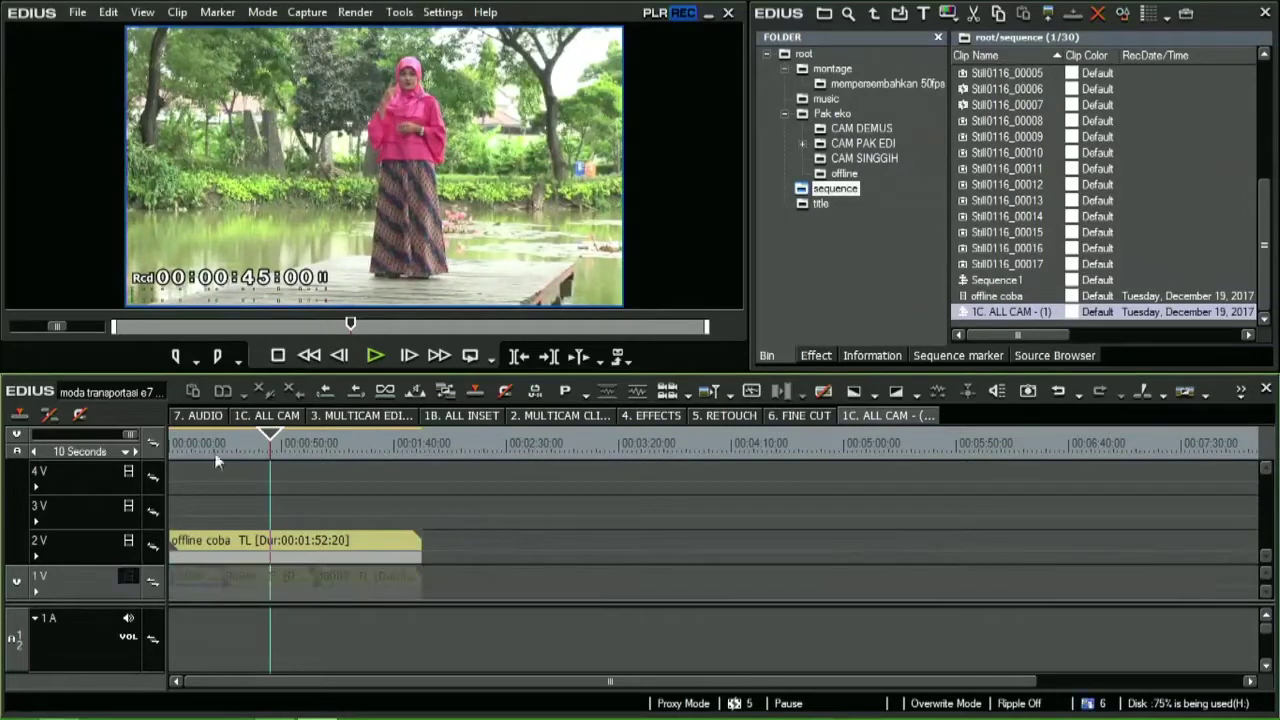
scroll(243, 490, "up", 2)
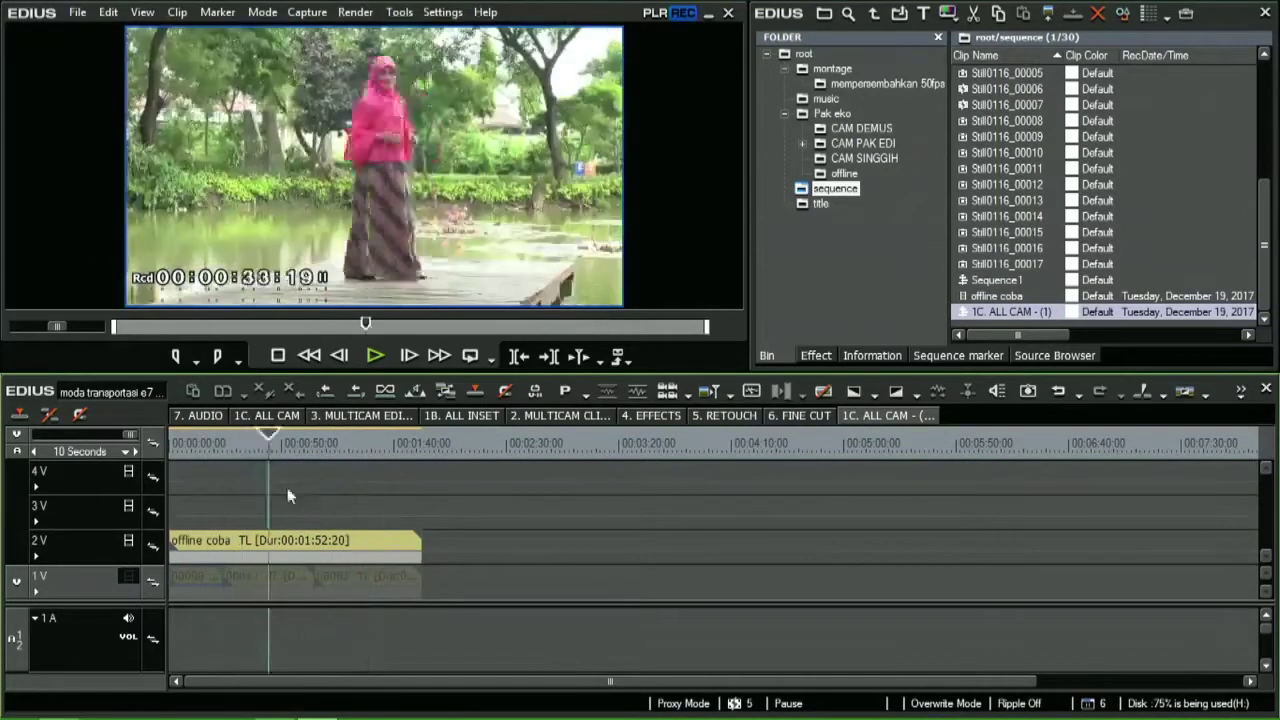
scroll(242, 484, "up", 1)
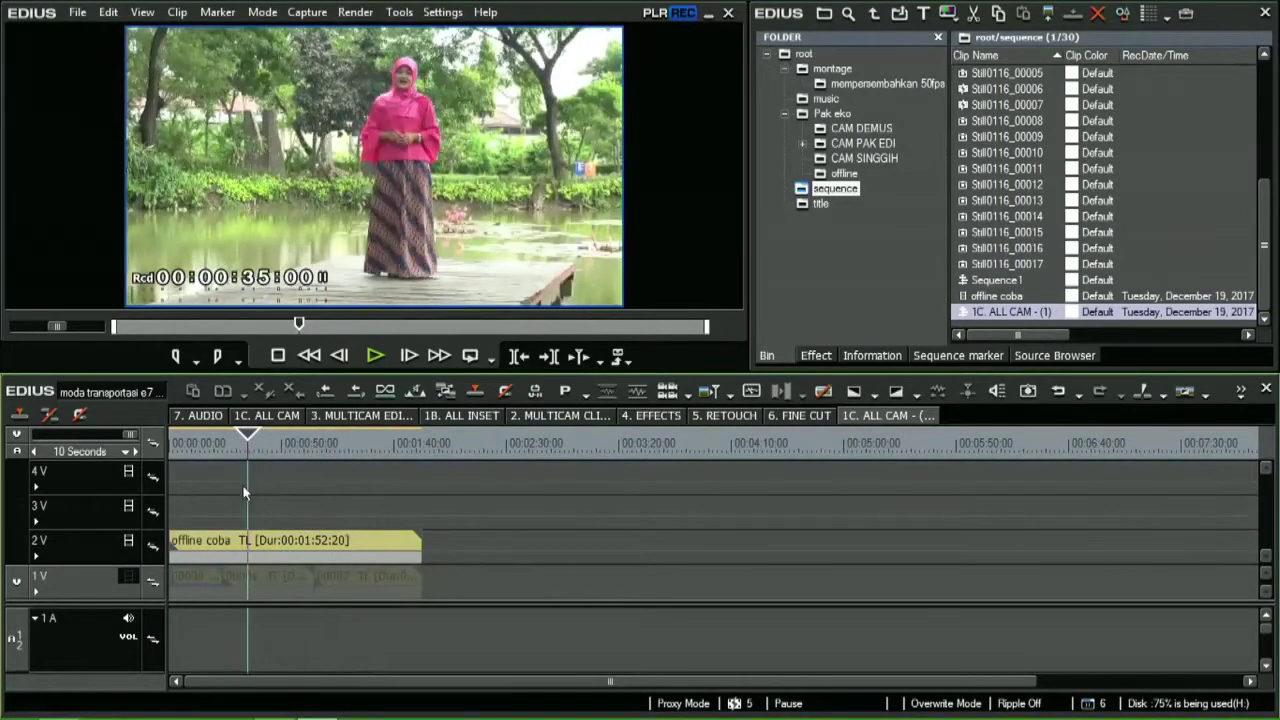
left_click(127, 577)
- Switch to PowerPoint to view the proxy questions on the FAQ slide, and return to EDIUS
mouse_move(229, 714)
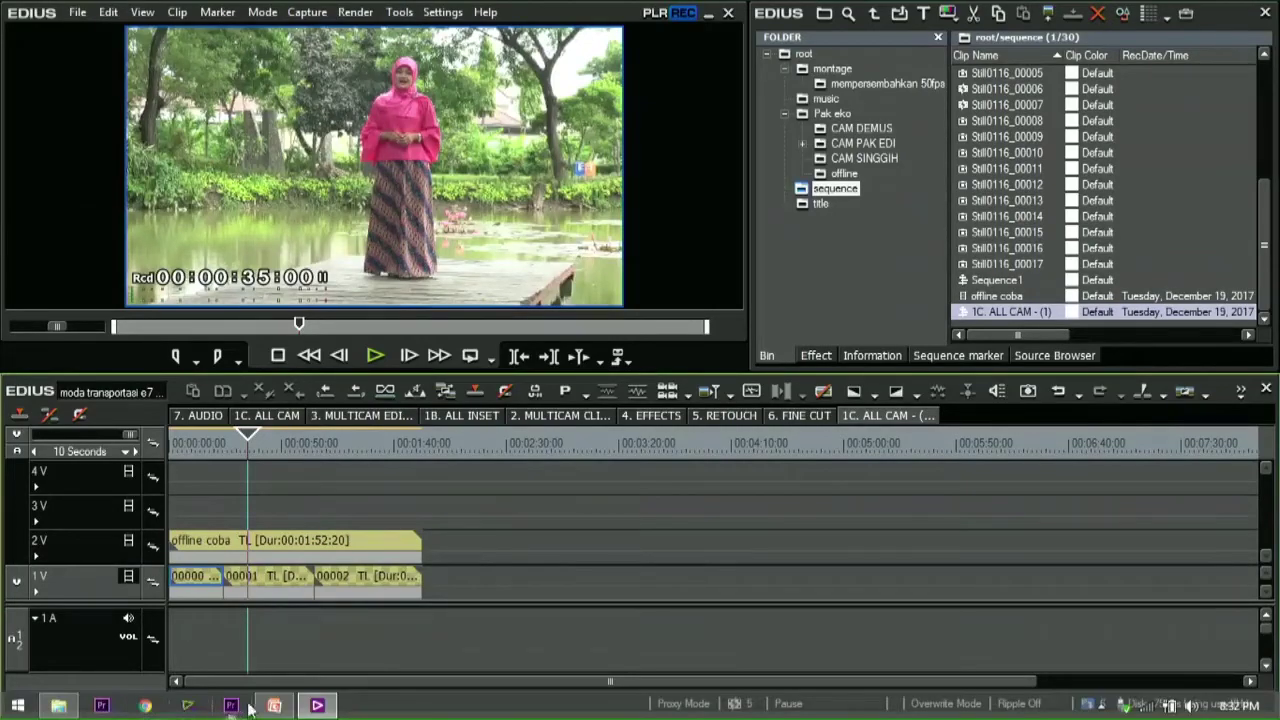
left_click(274, 706)
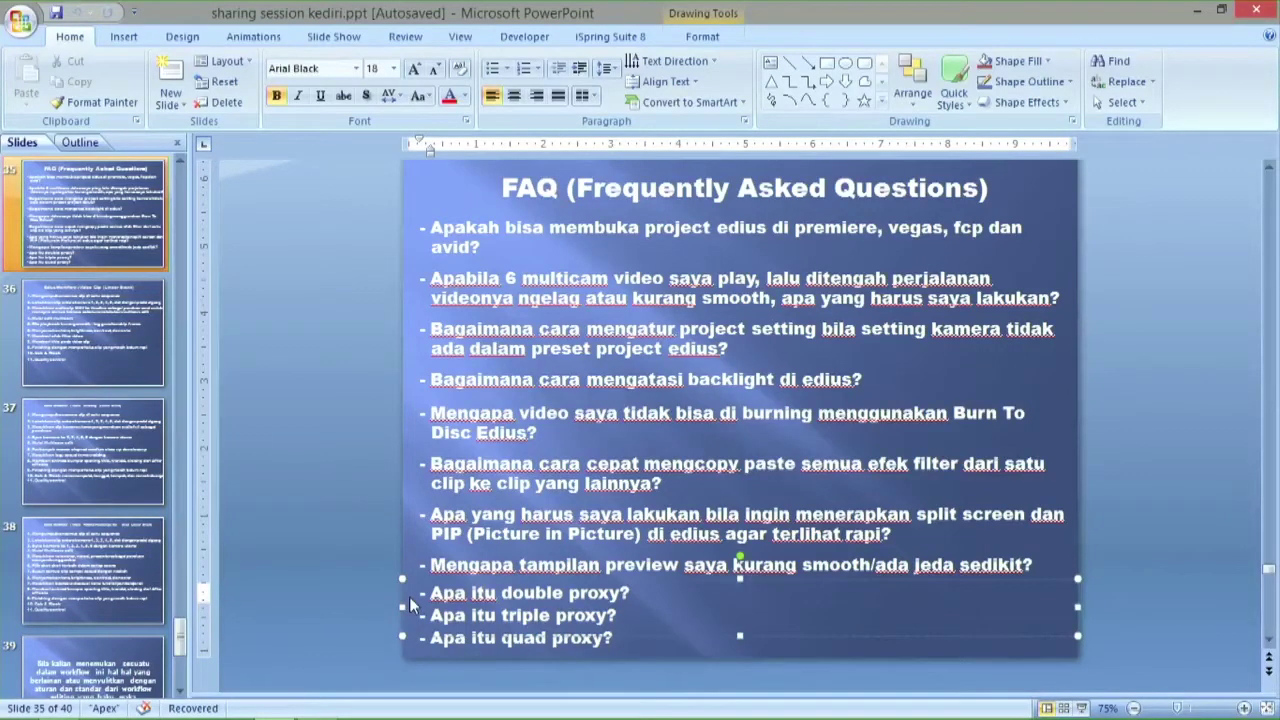
left_click(1197, 9)
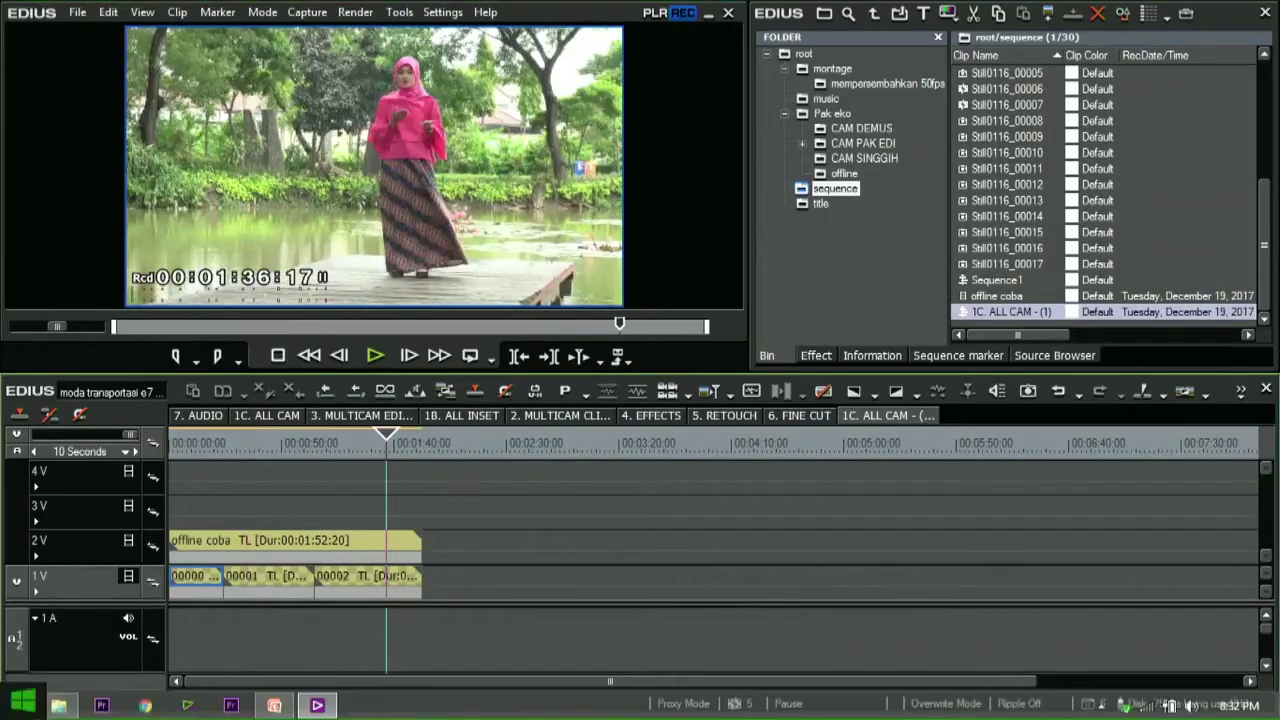
left_click(76, 706)
left_click(76, 706)
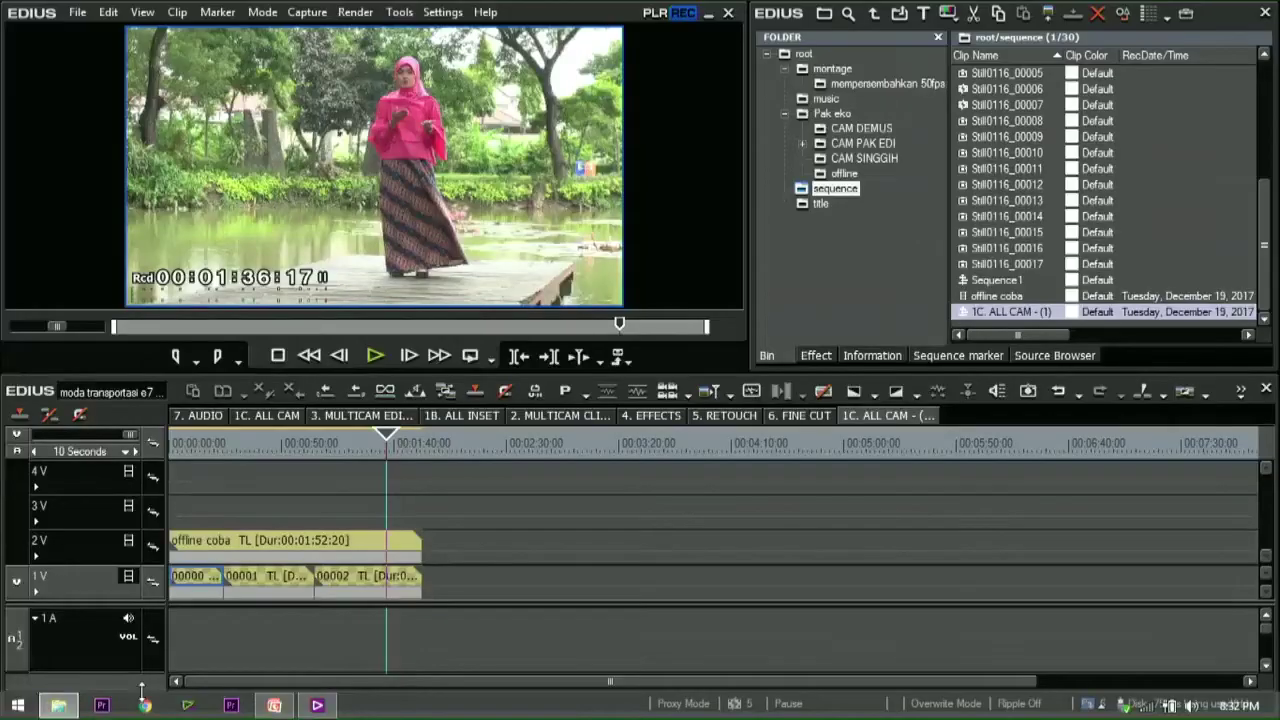
left_click(276, 706)
left_click(276, 706)
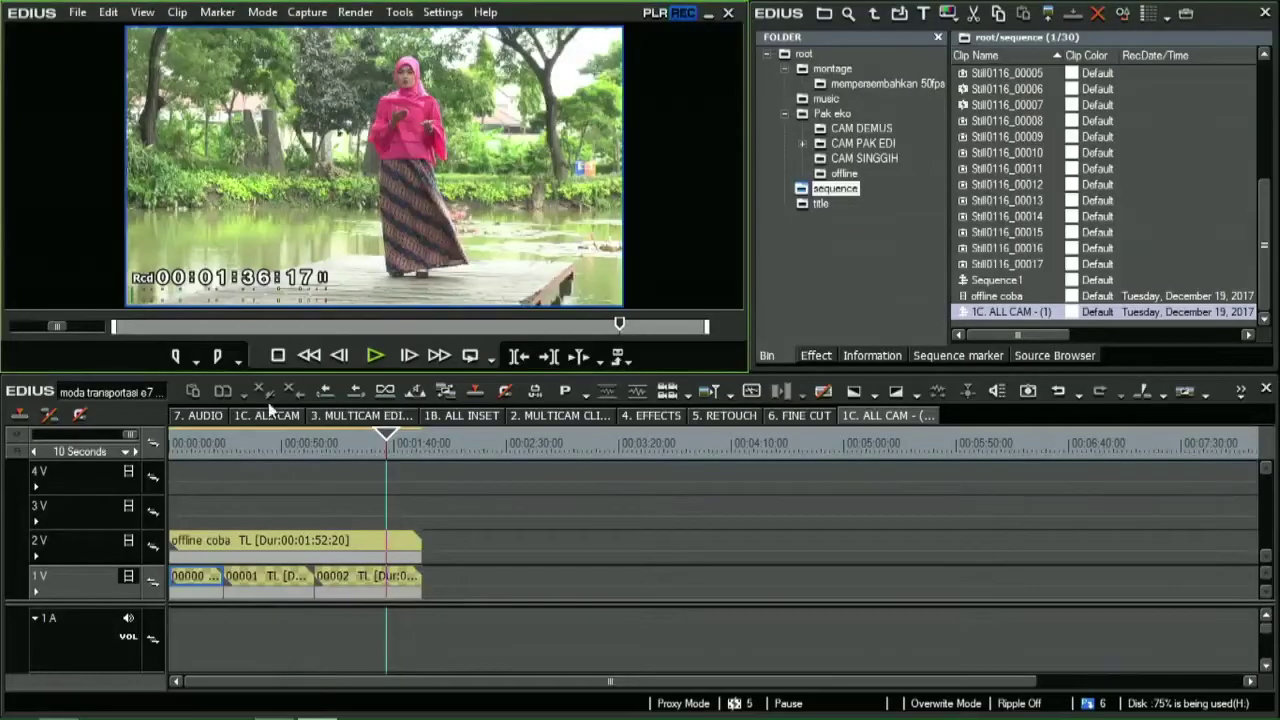
- Return to the 1C. ALL CAM sequence and delete the nested 1C. ALL CAM - (1) clip from track 3V
left_click(340, 418)
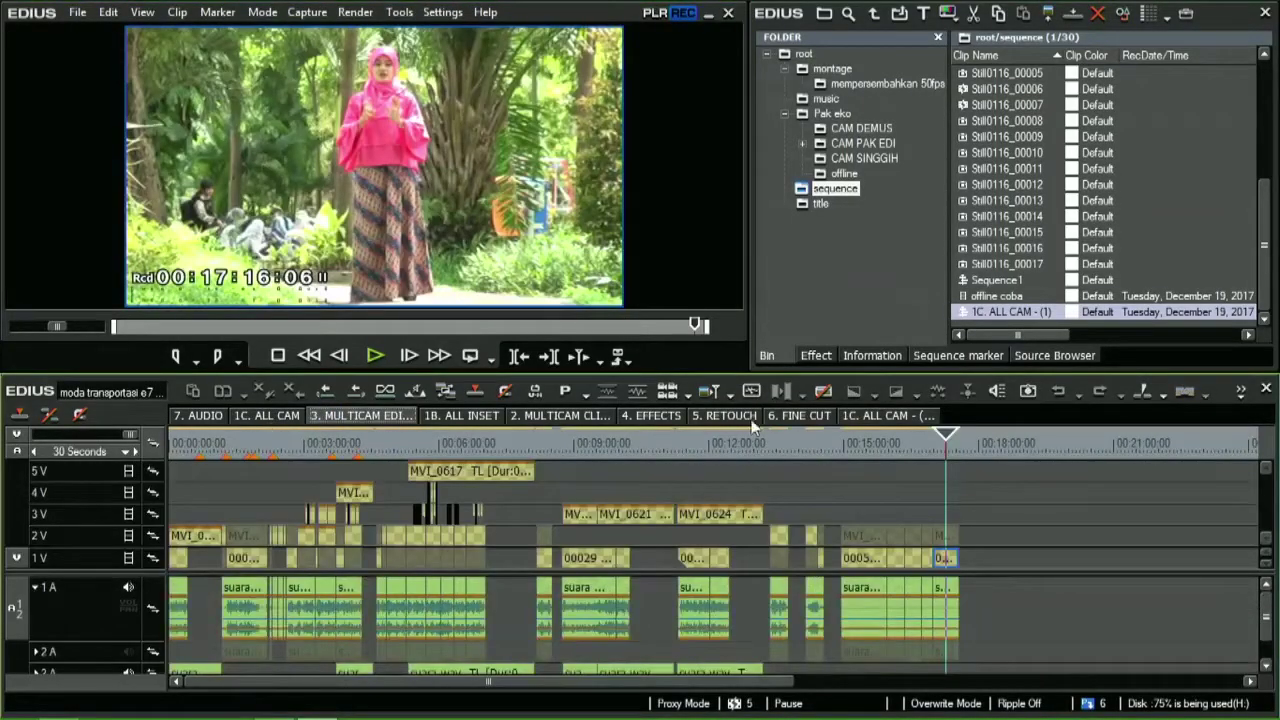
left_click(275, 420)
left_click(258, 444)
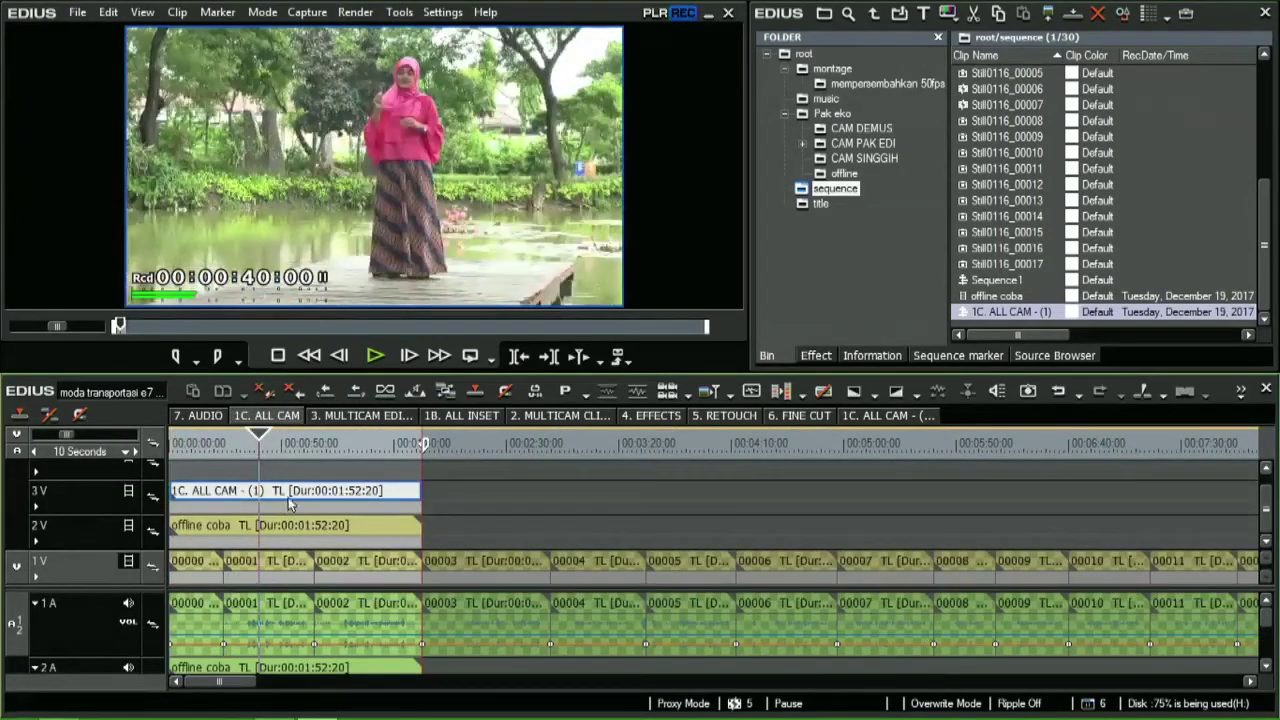
key("Delete")
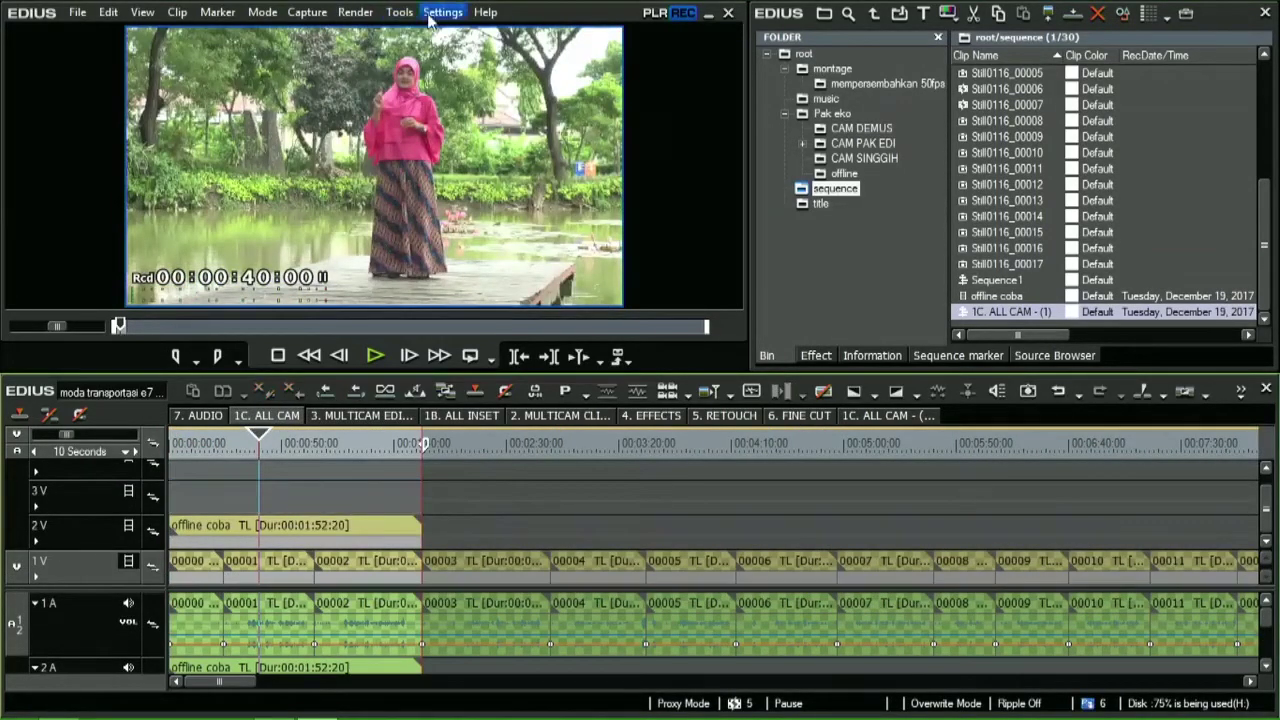
- Change the current project settings to a frame size of 352 x 240
left_click(435, 14)
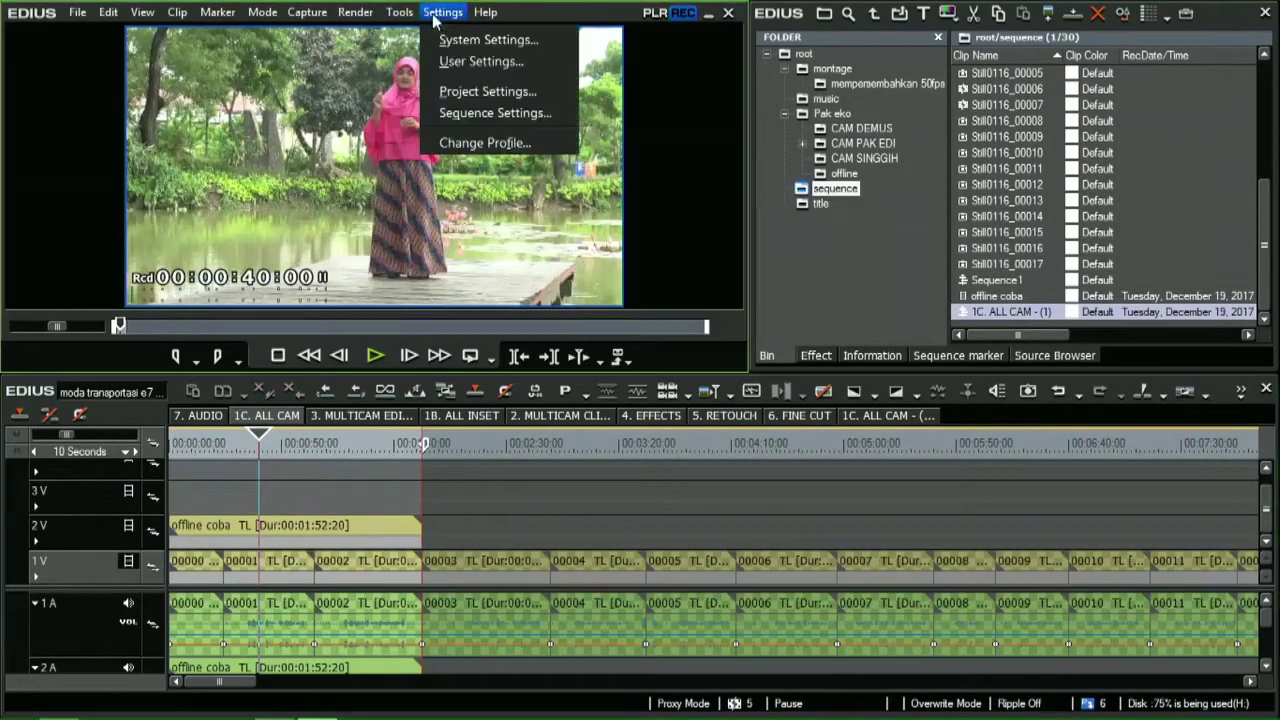
left_click(486, 92)
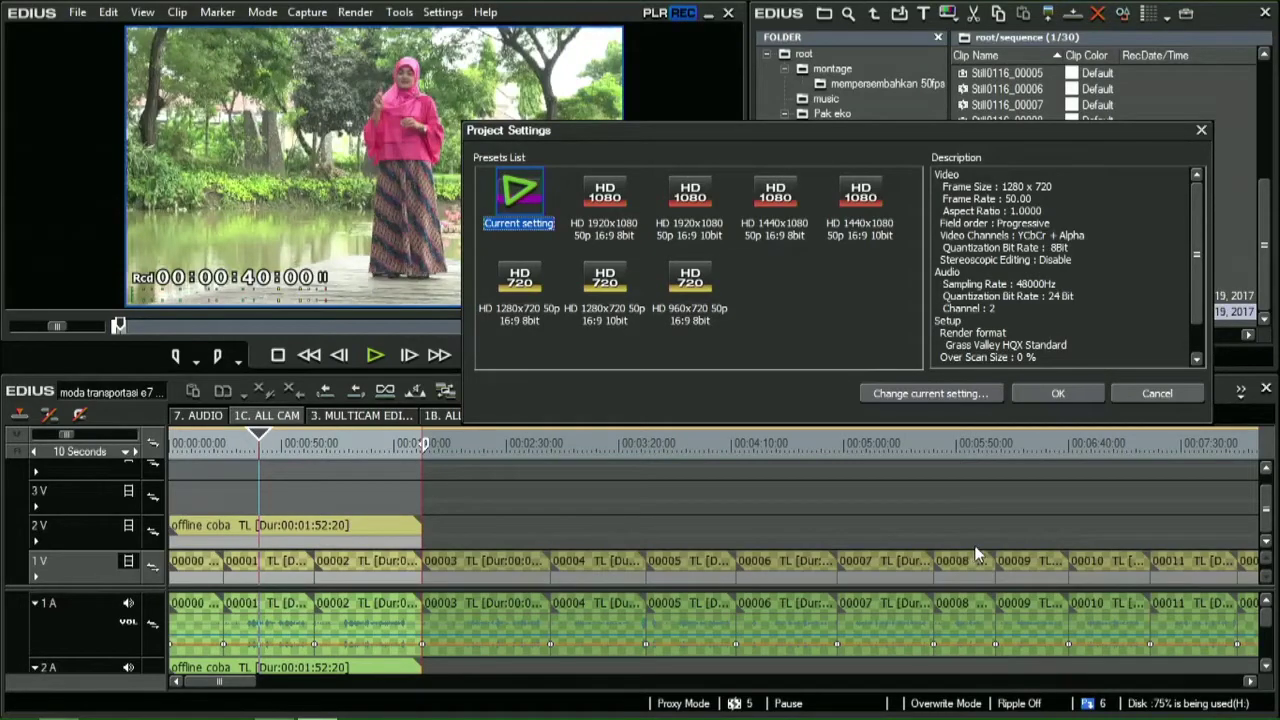
left_click(993, 393)
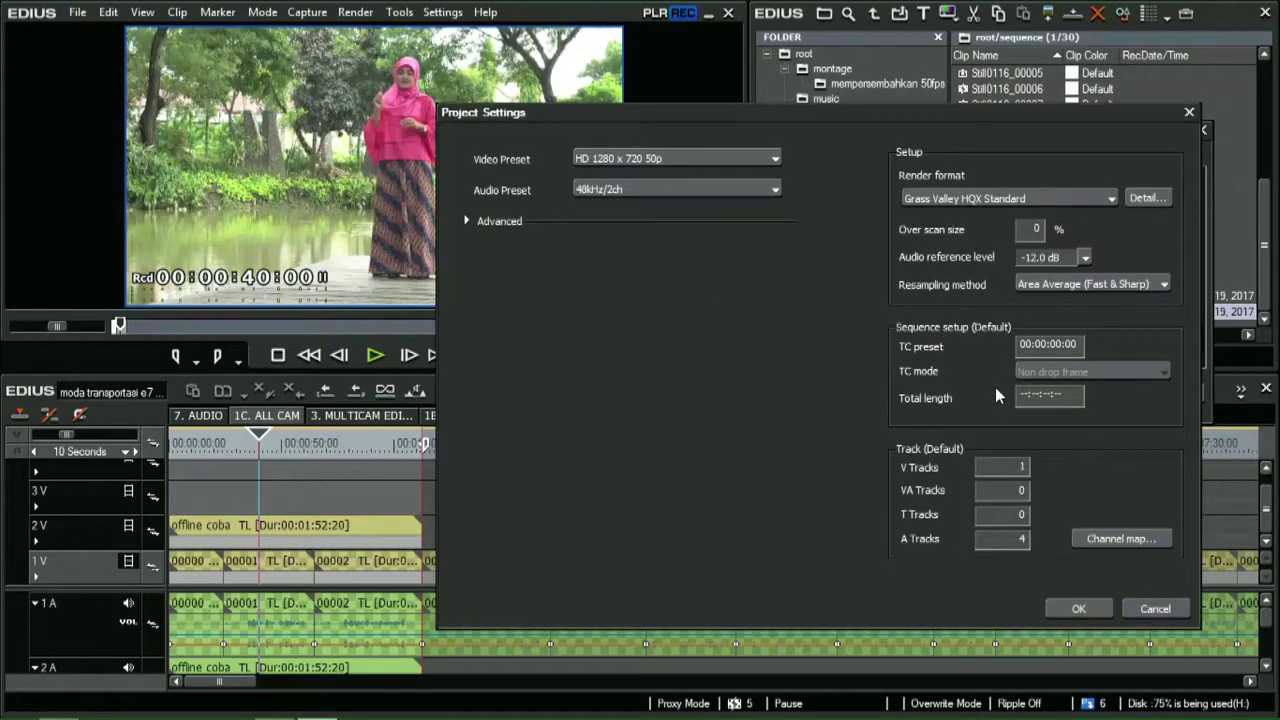
left_click(470, 222)
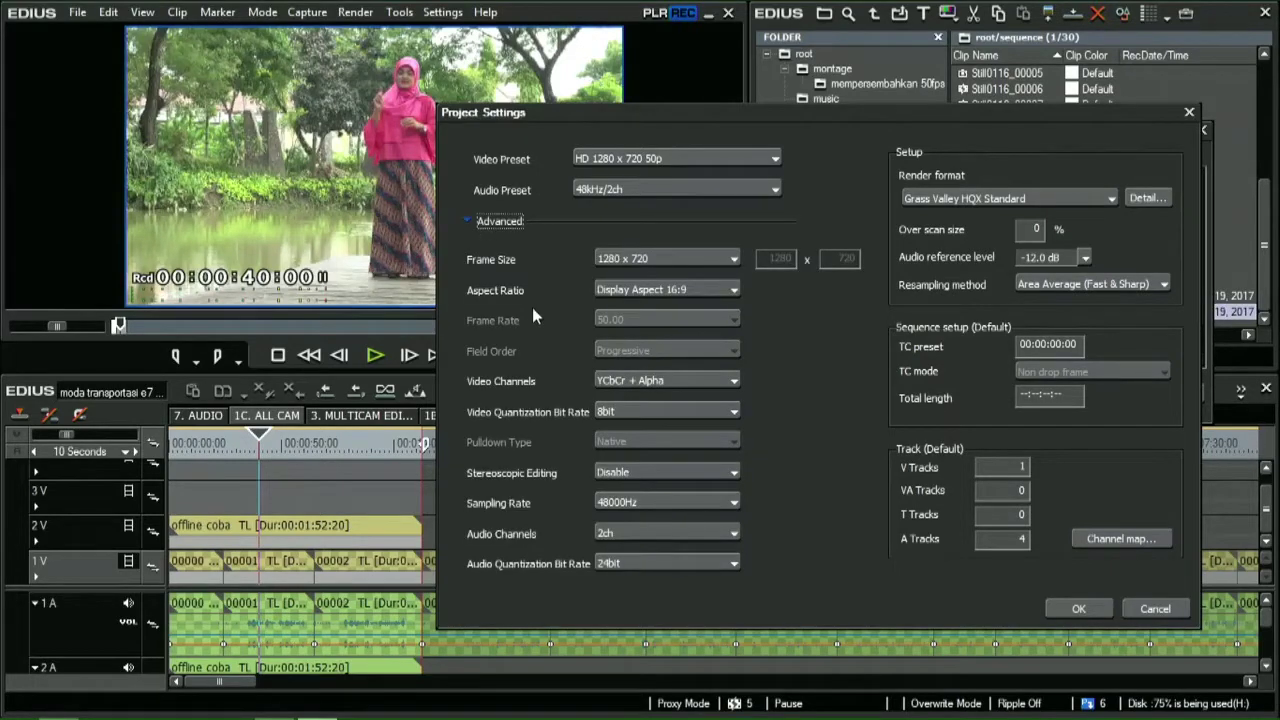
left_click(643, 258)
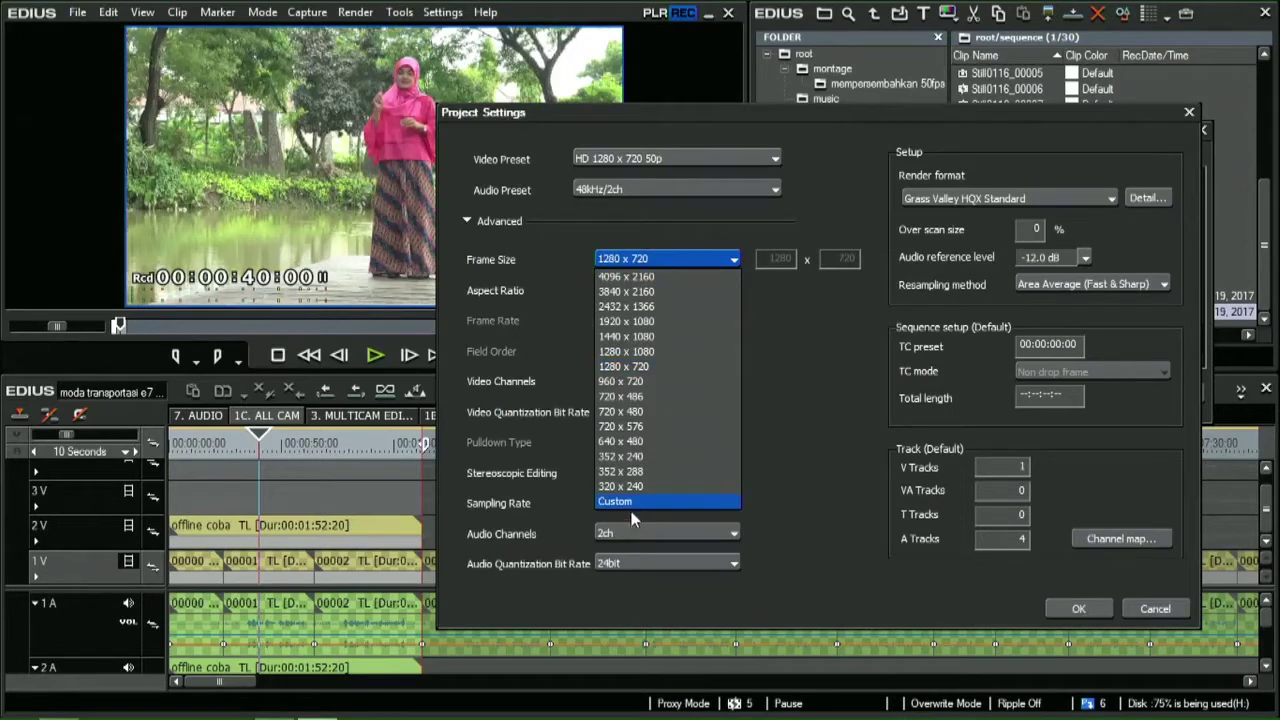
left_click(640, 460)
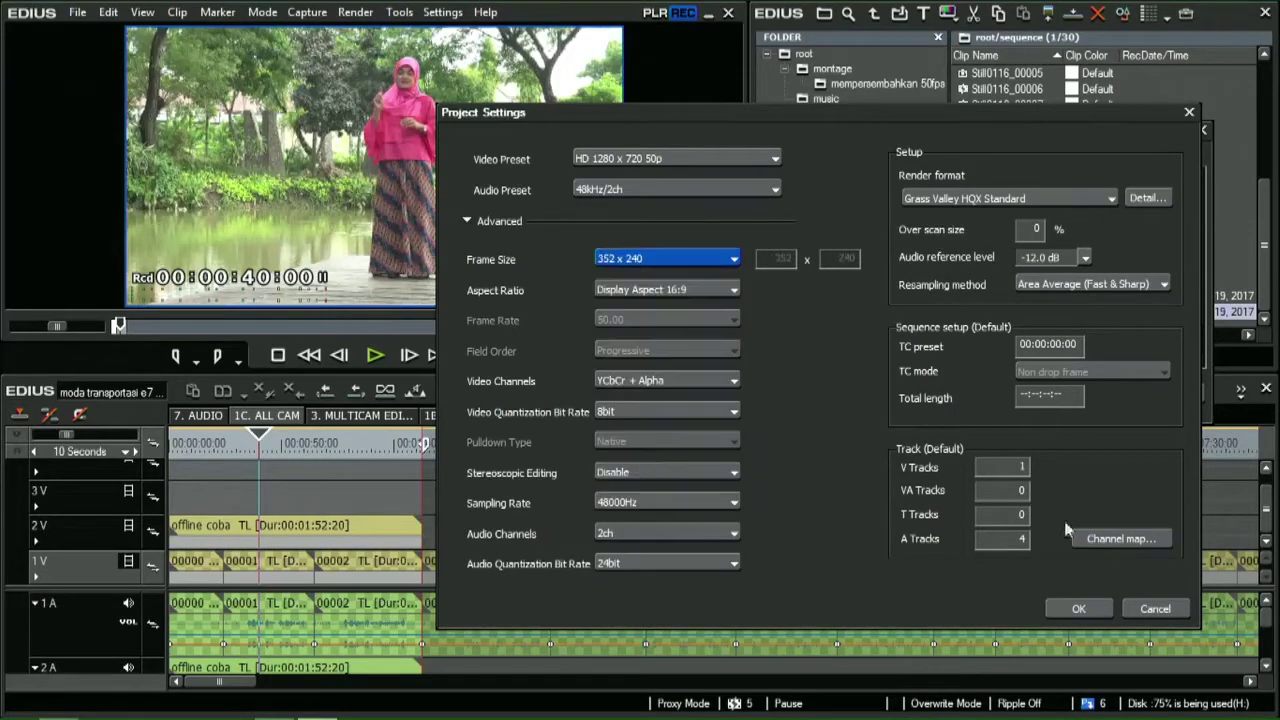
left_click(1078, 609)
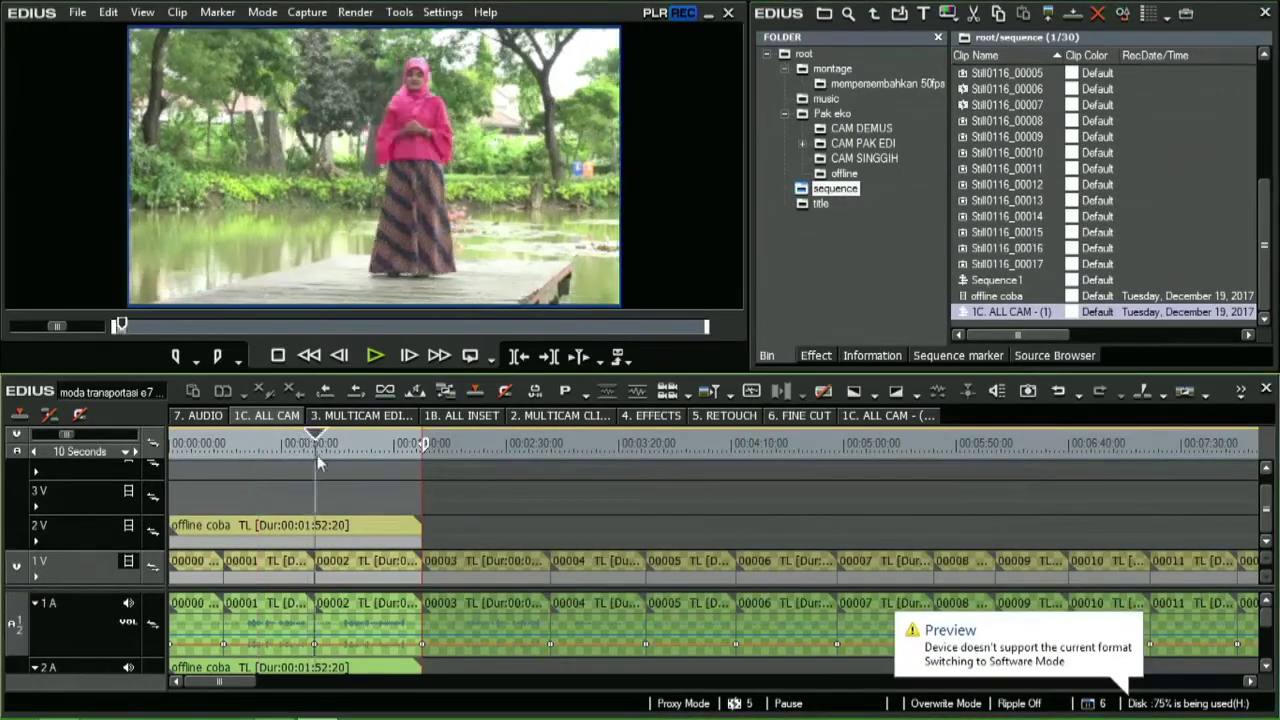
- Hide track 1V, and scrub and play the offline coba clip to examine its picture at the reduced frame size
left_click(220, 443)
left_click(240, 472)
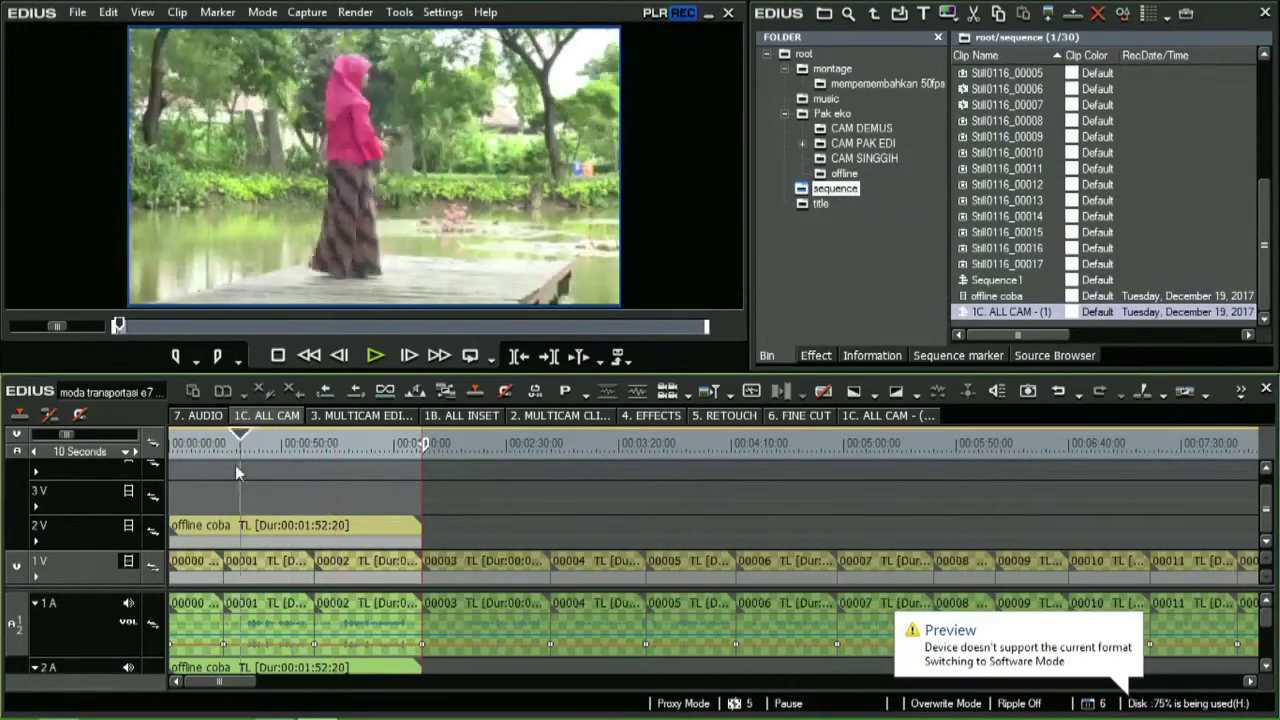
left_click(128, 561)
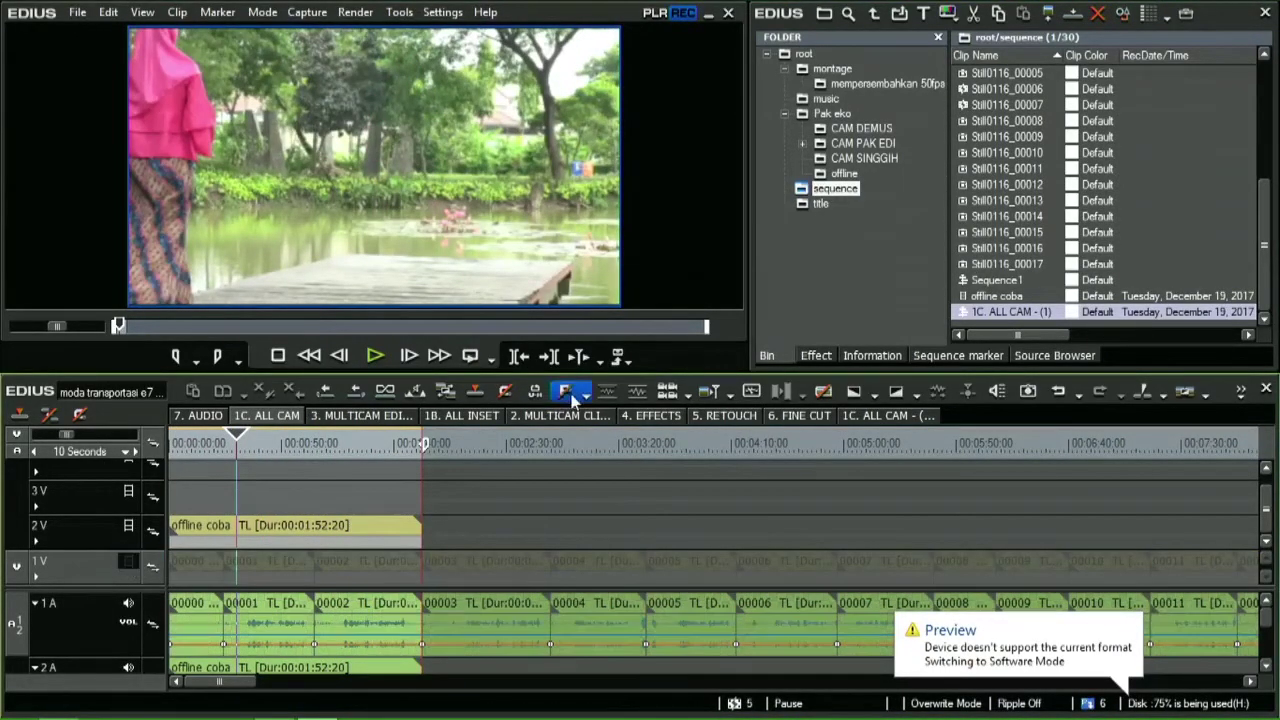
left_click_drag(237, 436, 206, 471)
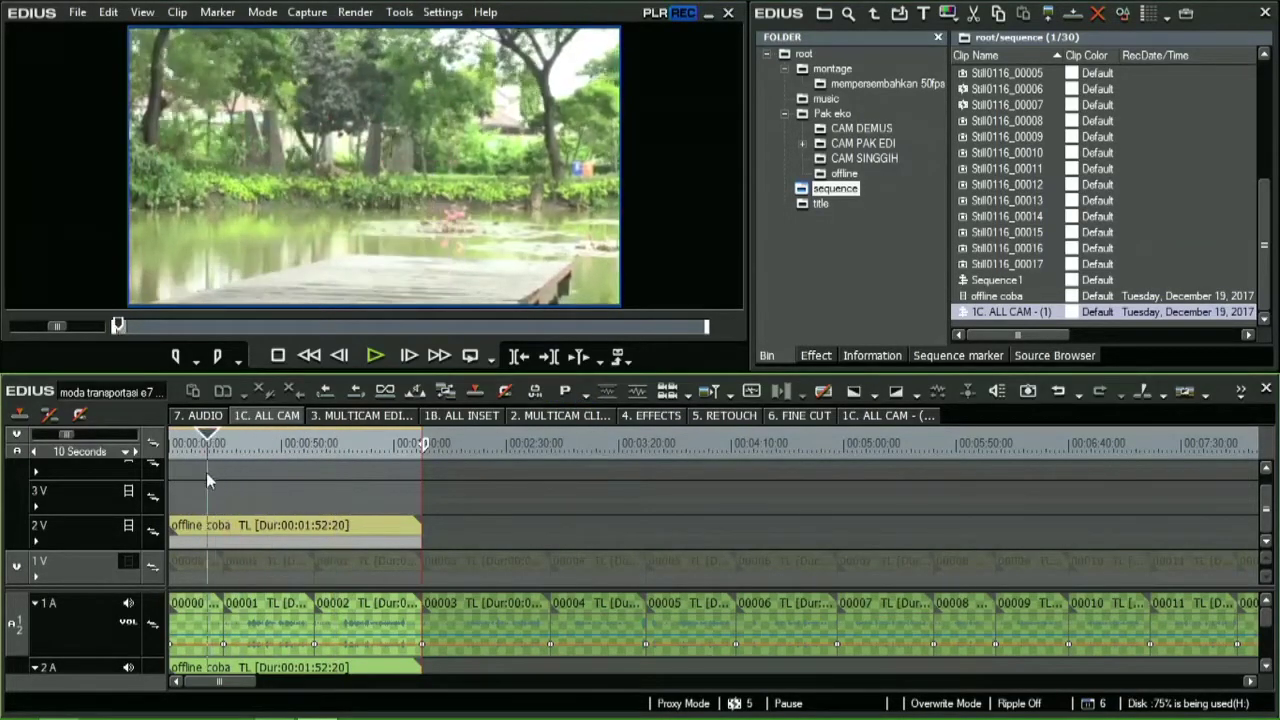
key("space")
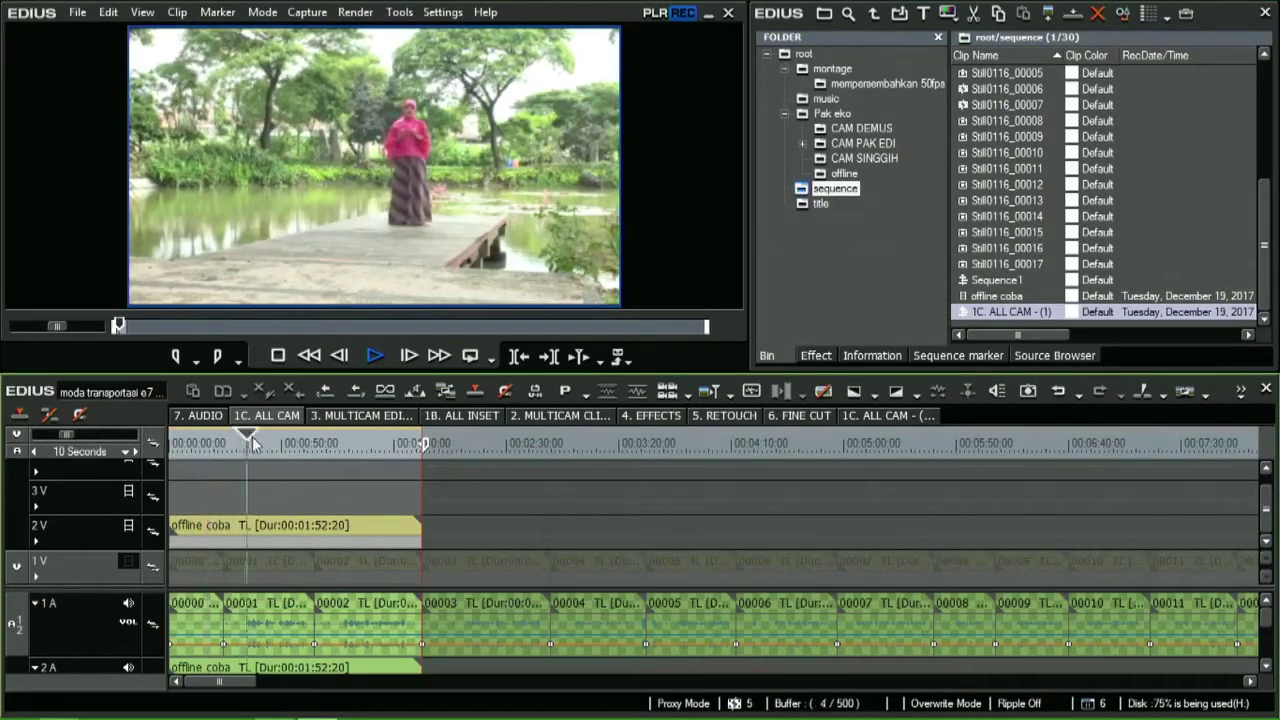
left_click(282, 443)
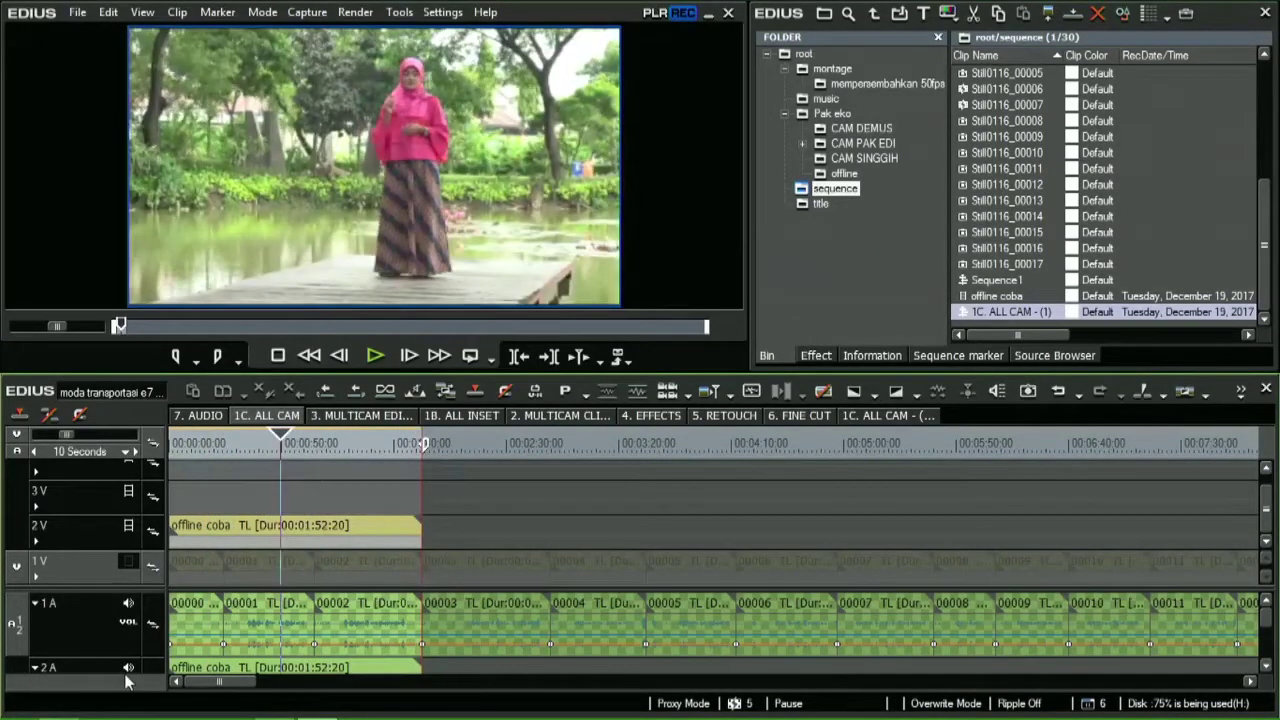
- Mute audio tracks 1A and 2A, turn them back on, and move the playhead back to the start of clip 00001
left_click(128, 603)
mouse_move(282, 443)
left_mouse_down()
mouse_move(210, 446)
mouse_move(280, 463)
left_mouse_up()
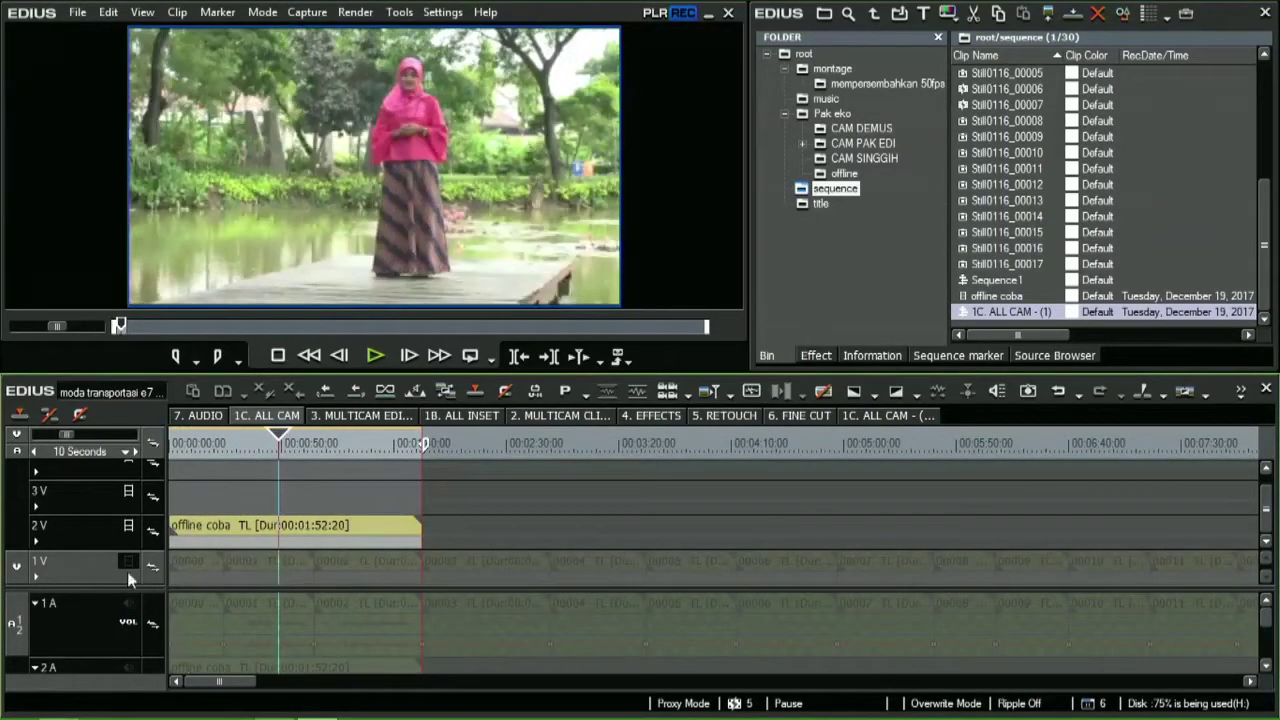
left_click(129, 605)
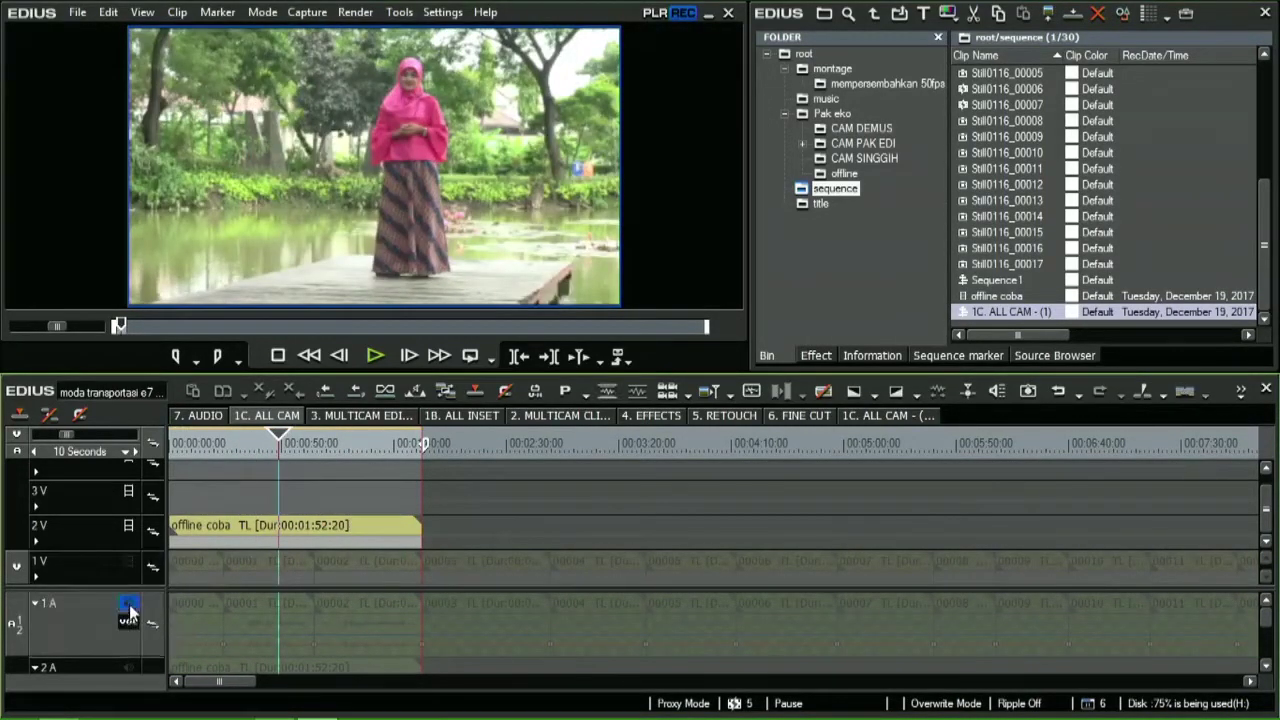
left_click(128, 667)
left_click(222, 443)
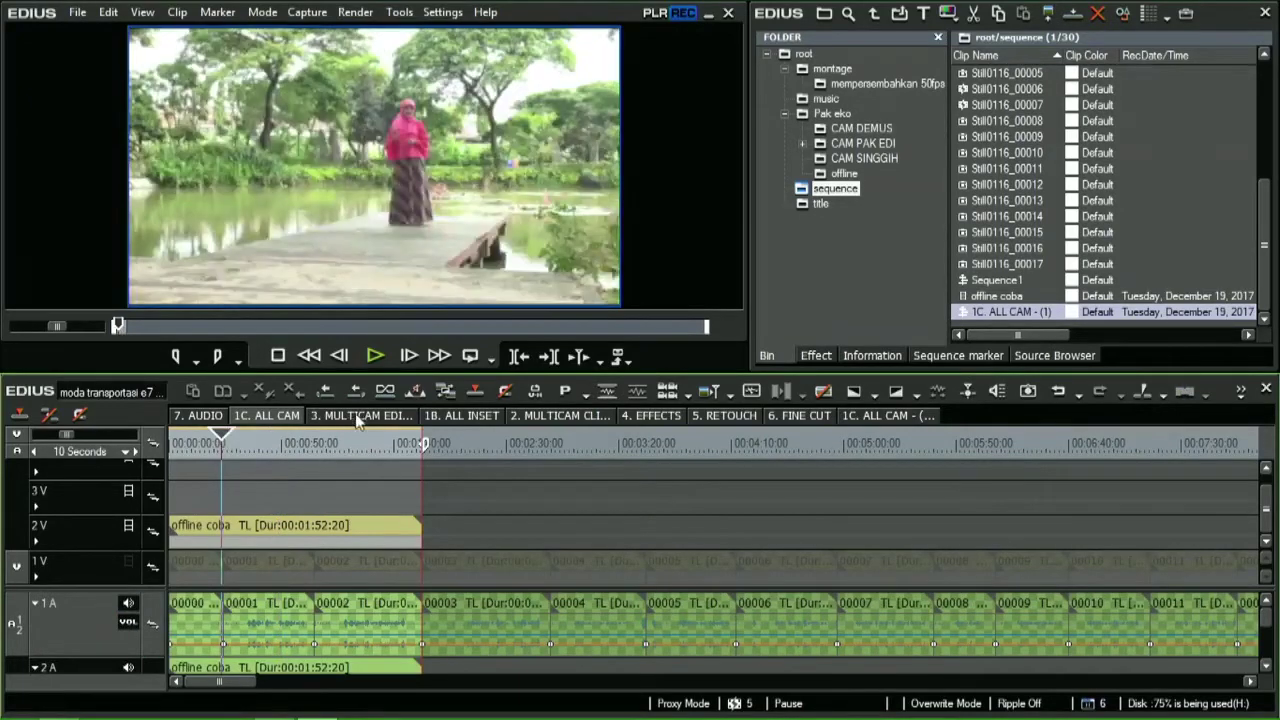
- Open the 7. AUDIO sequence and play the split-screen section above the Color Matte clip to check its preview smoothness
left_click(198, 415)
left_click(838, 445)
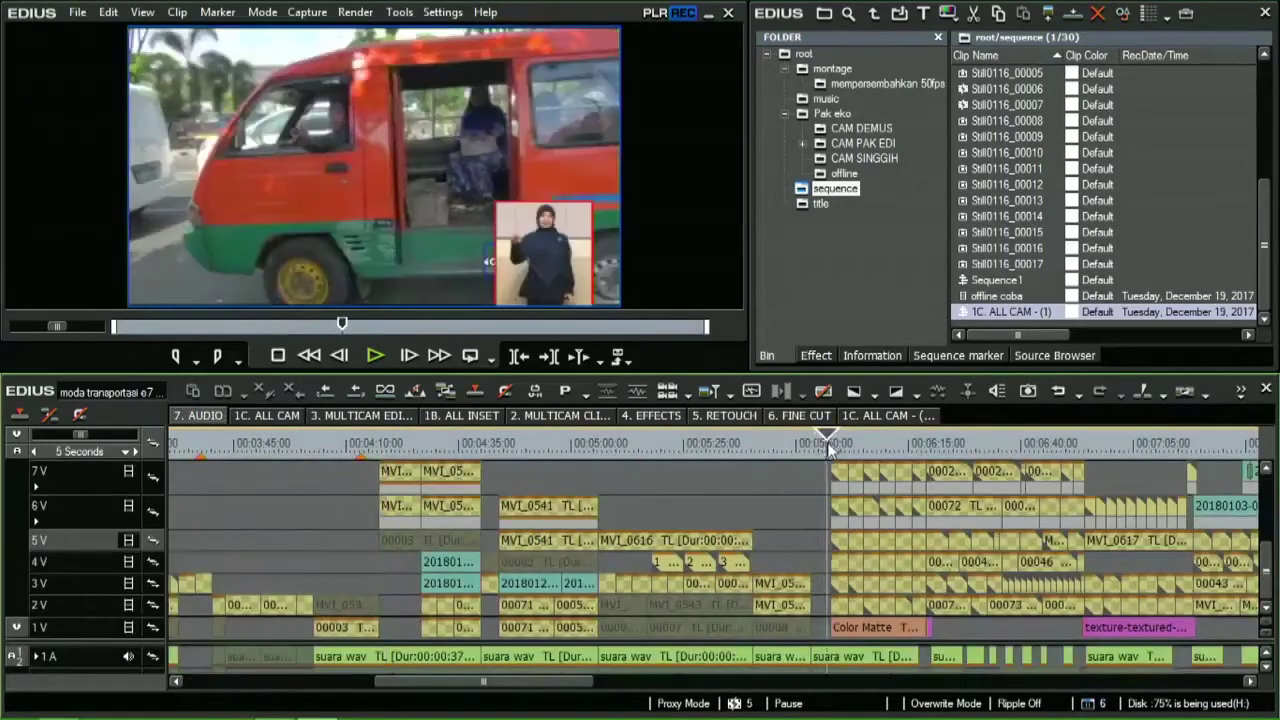
key("space")
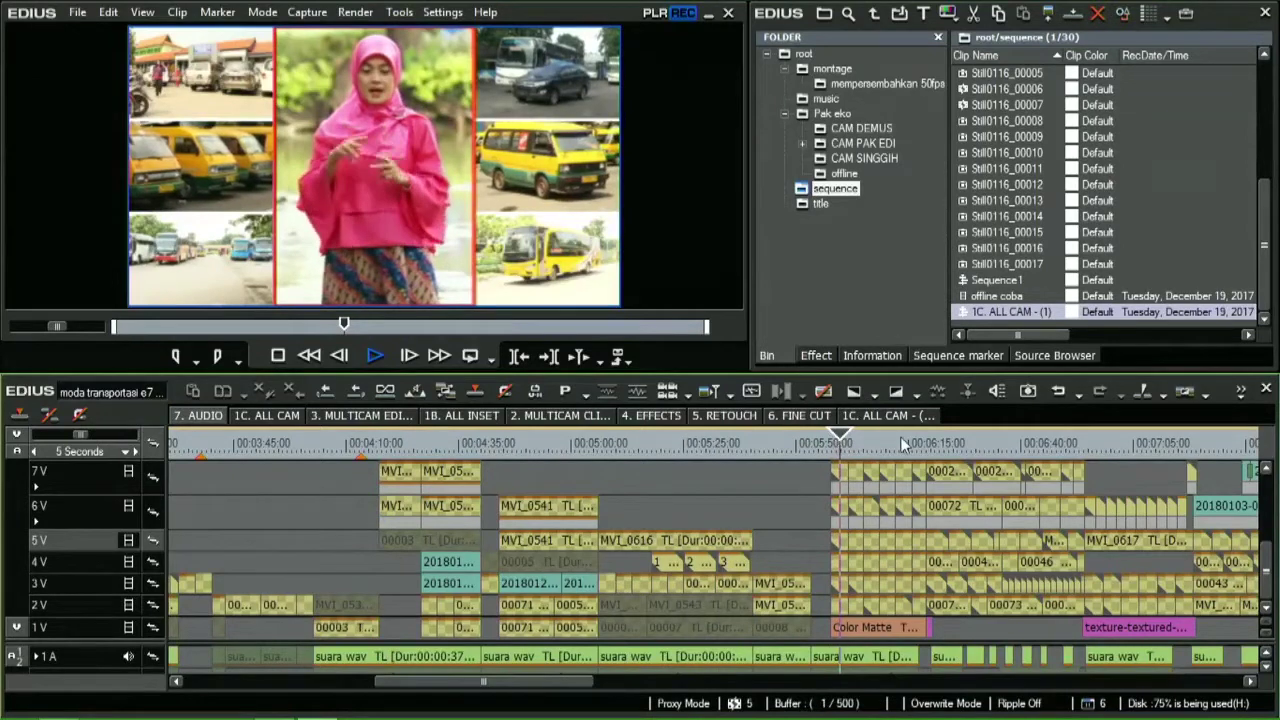
scroll(900, 445, "up", 1)
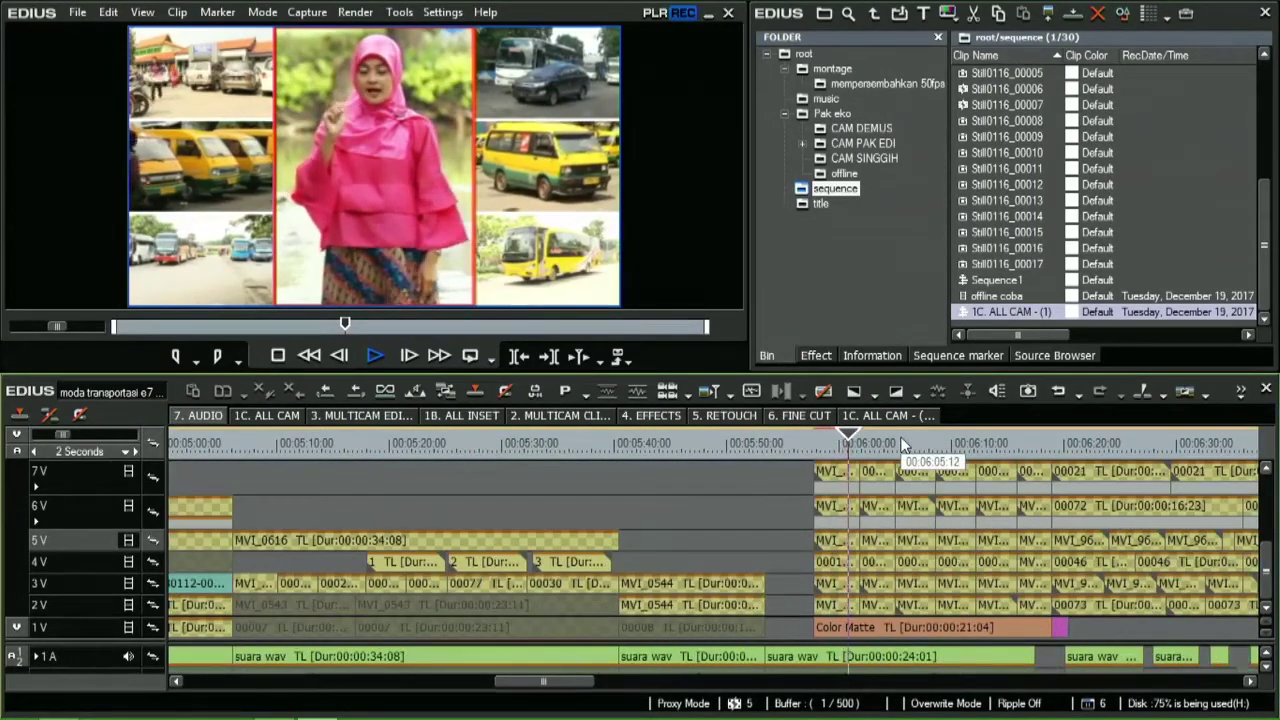
scroll(789, 445, "up", 1)
left_click(789, 445)
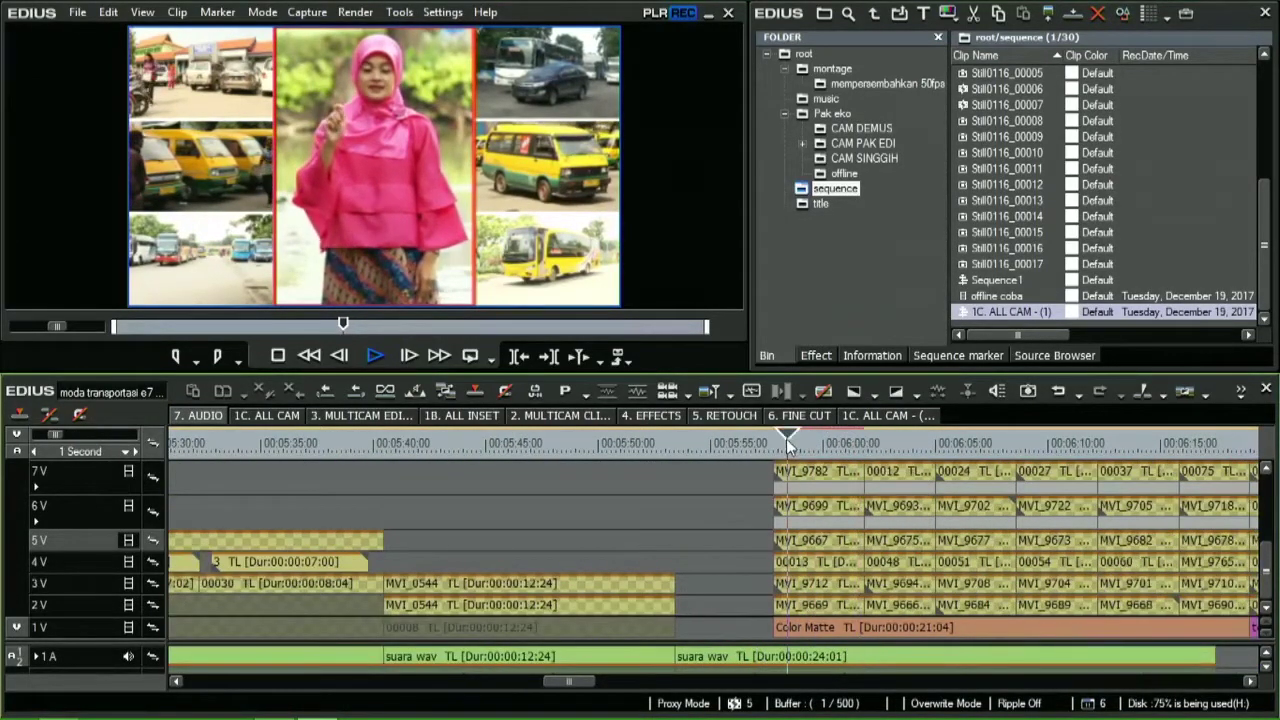
key("space")
- Enable Multicam Mode and show only the selected camera in single monitor mode
left_click(263, 12)
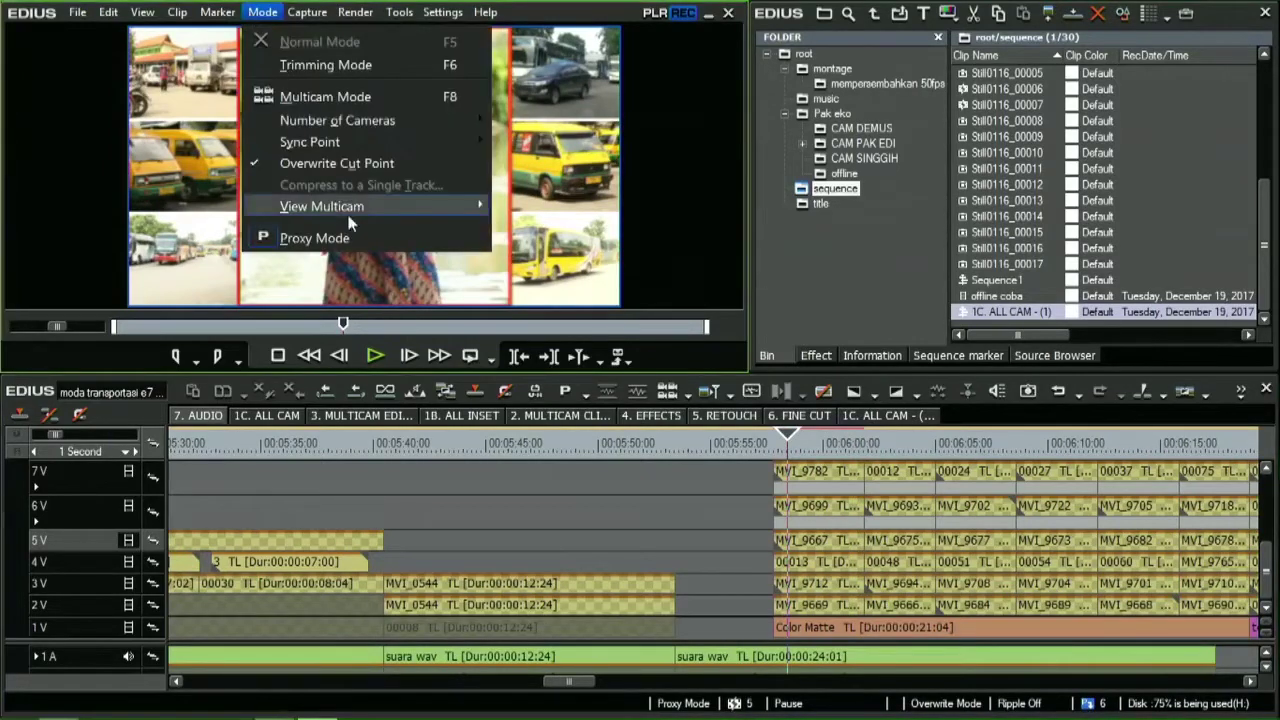
mouse_move(330, 206)
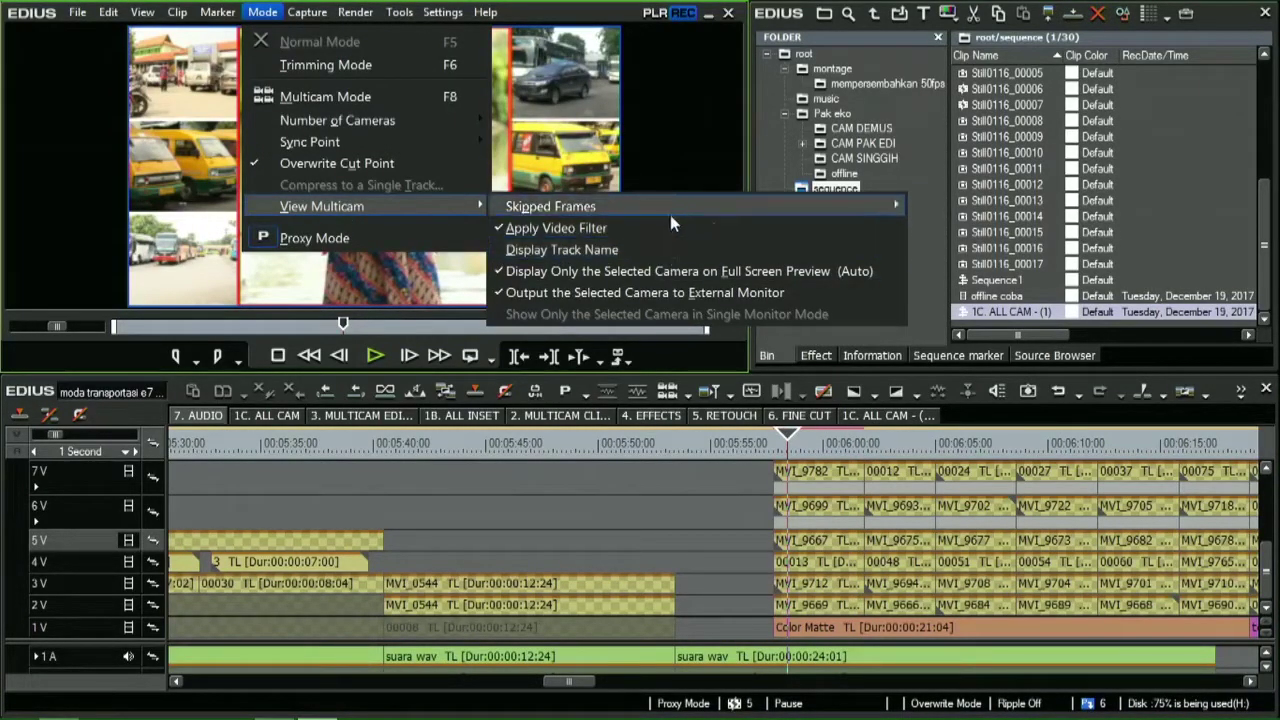
mouse_move(672, 222)
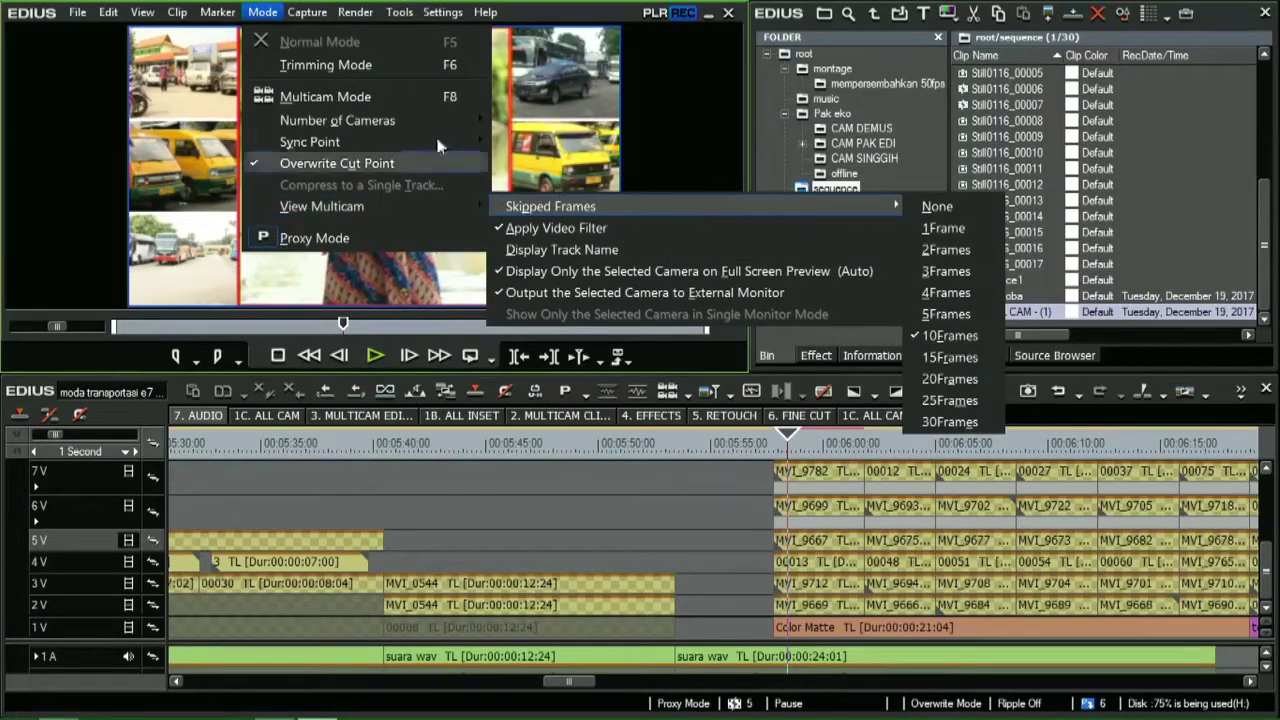
left_click(326, 96)
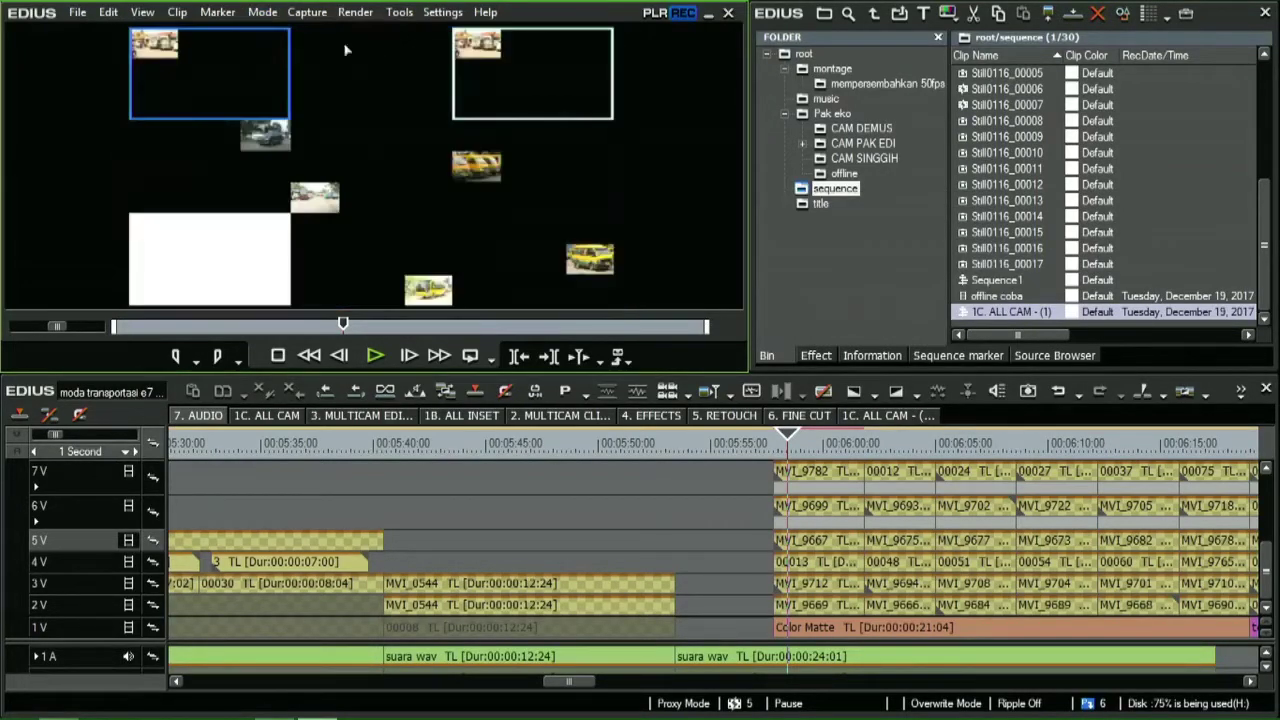
left_click(262, 12)
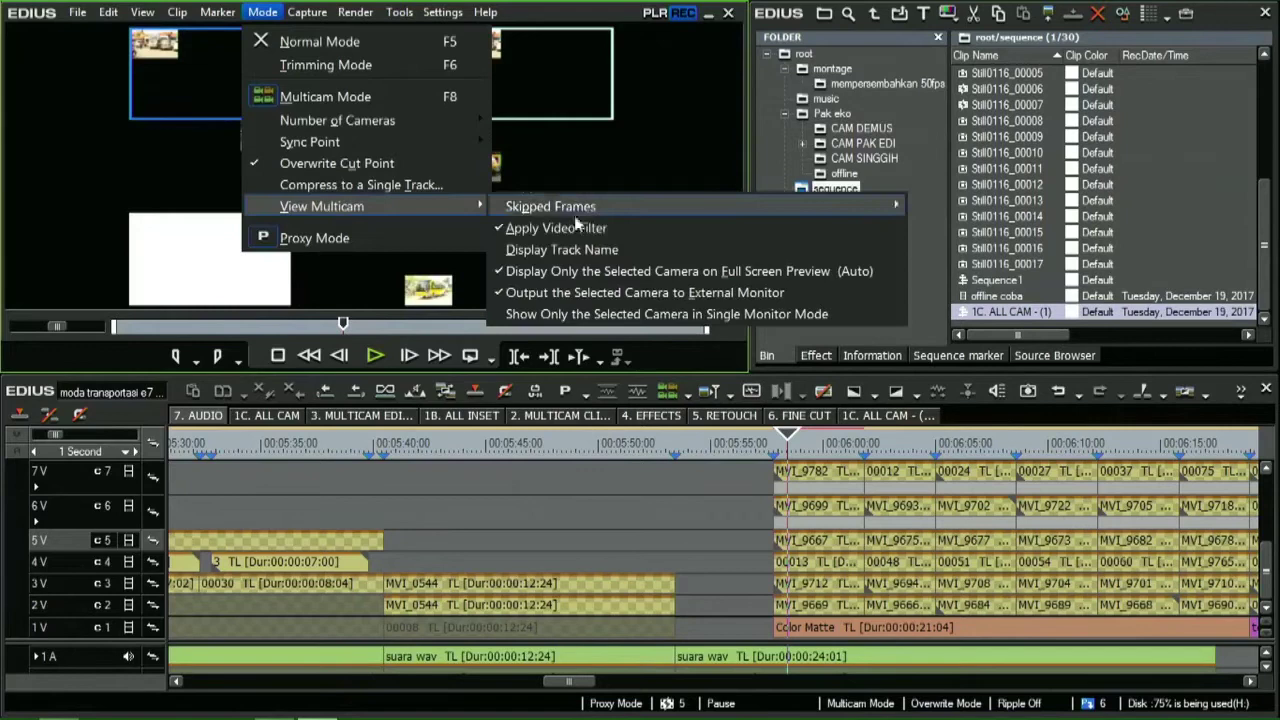
left_click(604, 314)
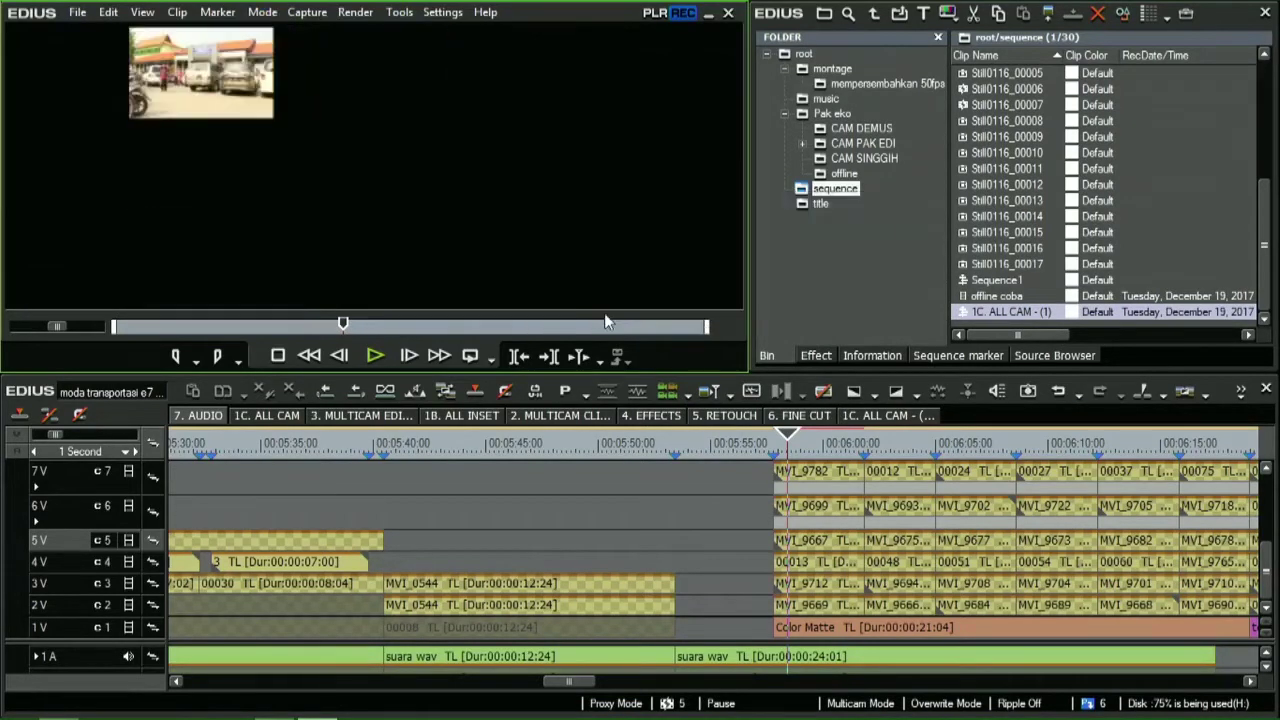
- Turn on Display Track Name for the multicam view and leave Multicam Mode
left_click(262, 12)
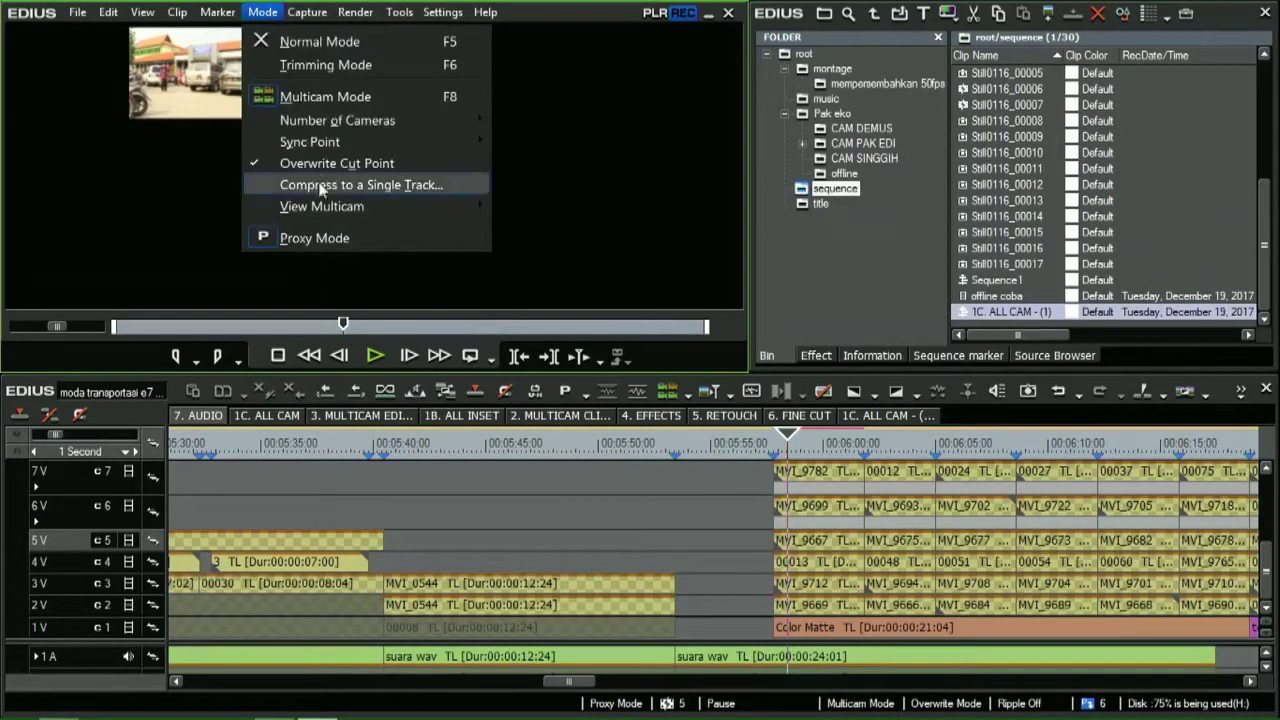
mouse_move(457, 210)
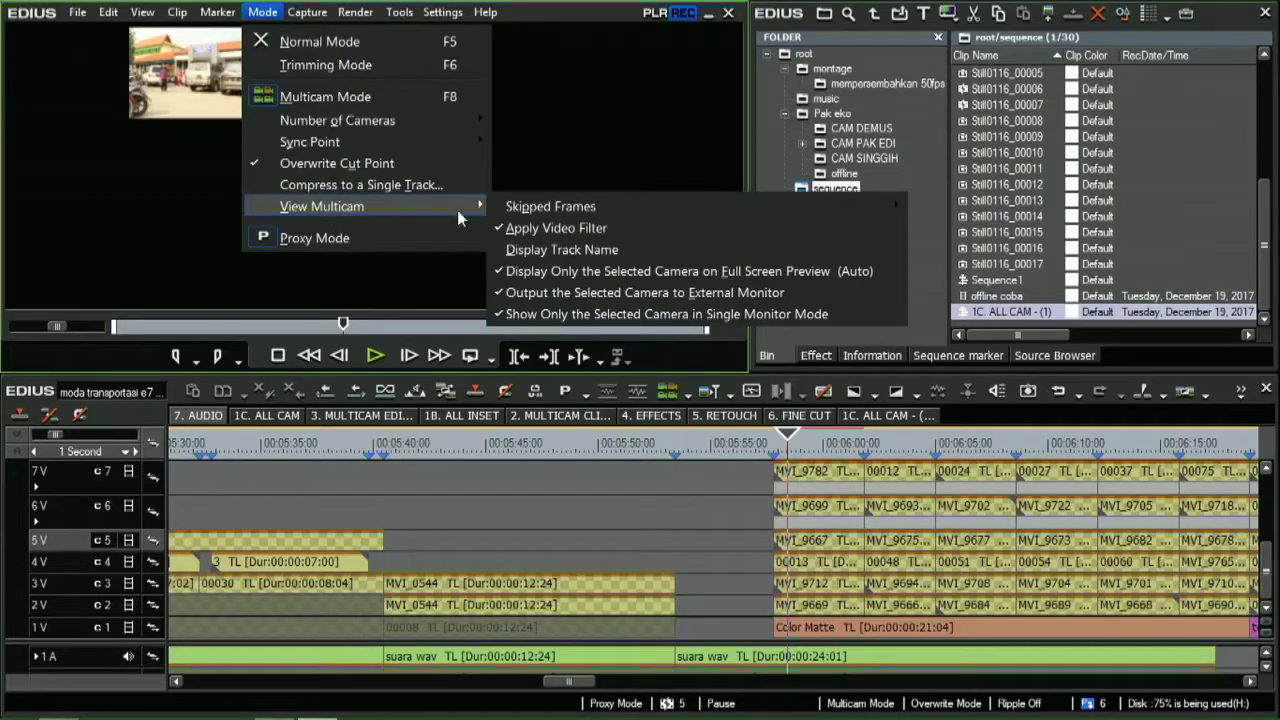
left_click(552, 250)
left_click(262, 12)
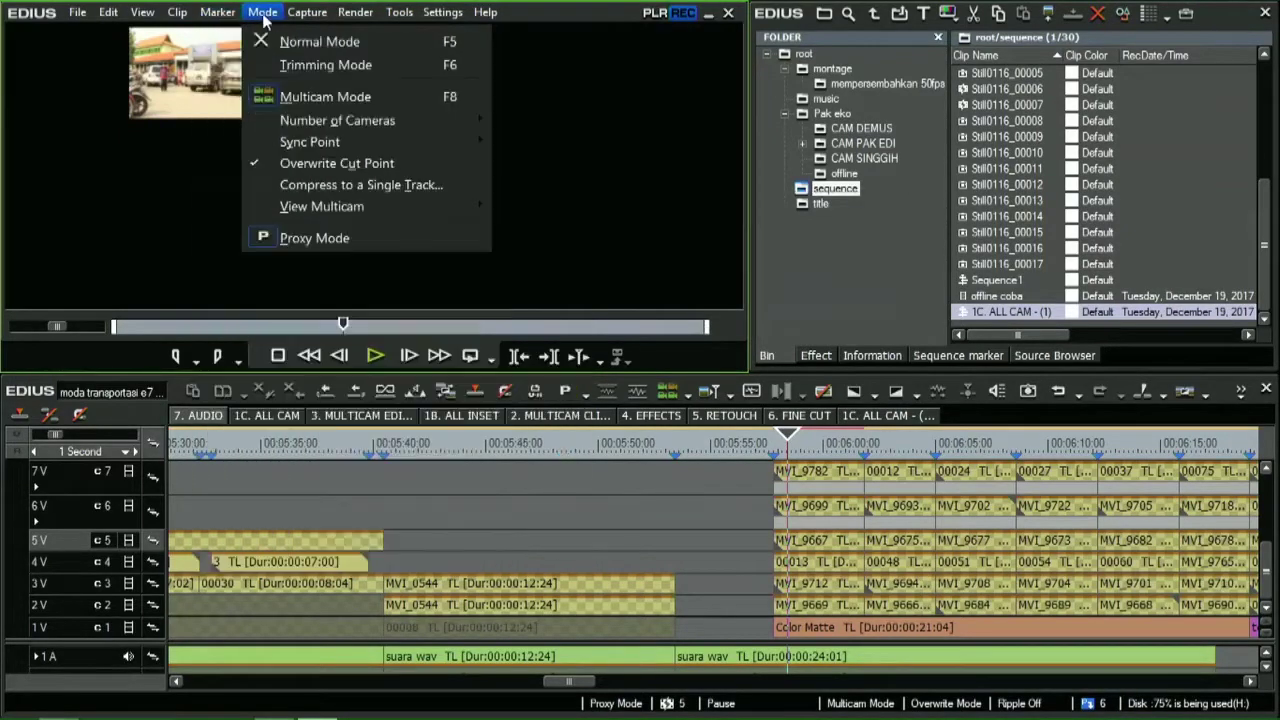
left_click(307, 92)
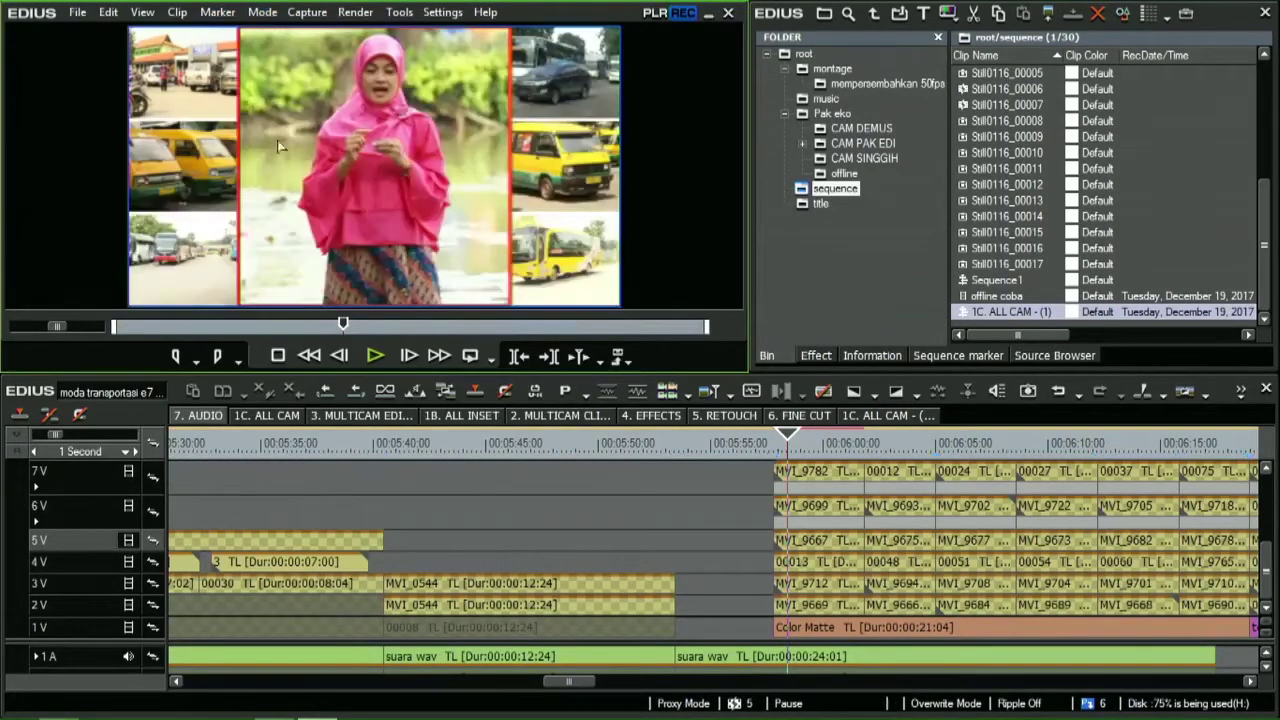
- Open the recent project jaya luar biasa, quitting the unfinished background jobs and saving the current project
left_click(282, 706)
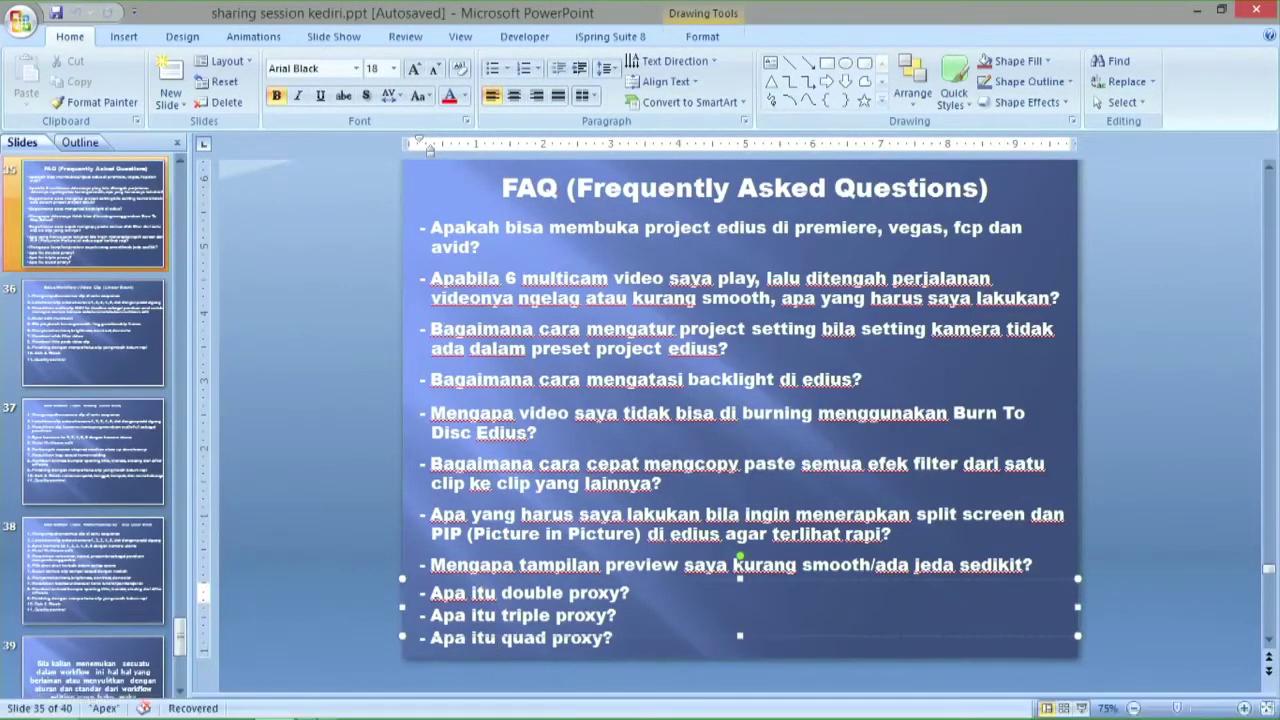
left_click(306, 706)
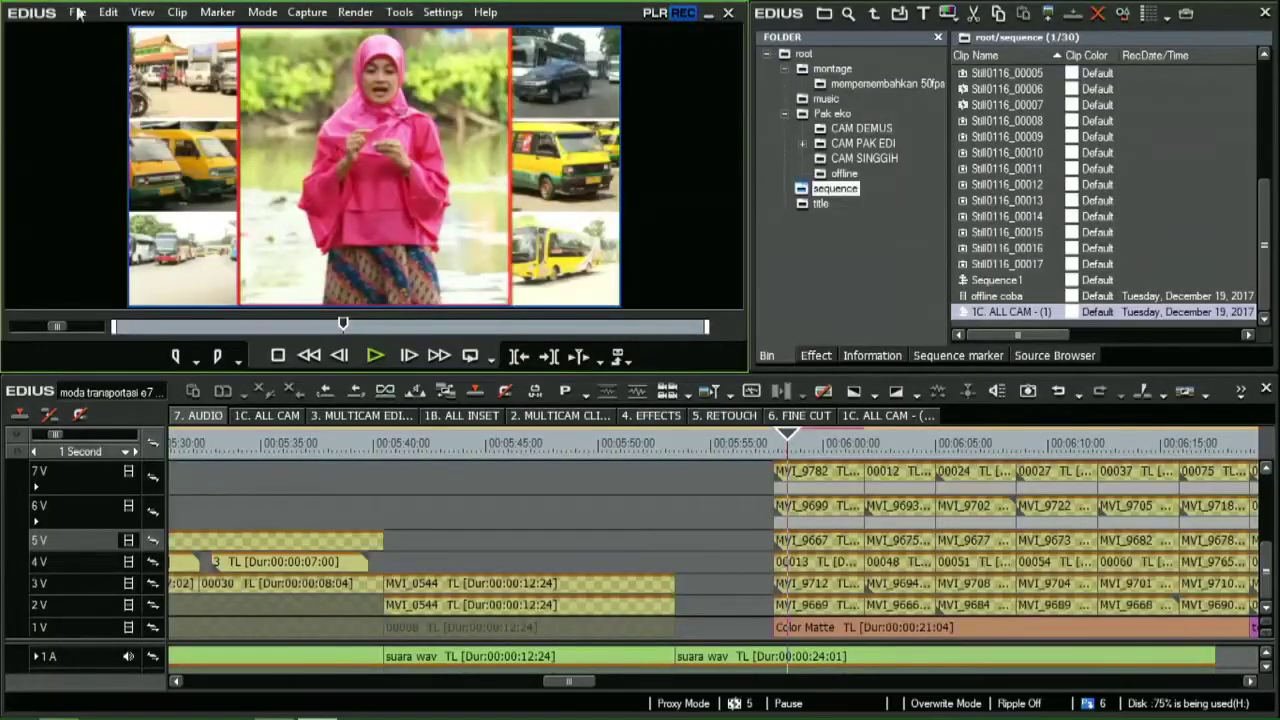
left_click(78, 12)
key("Right")
key("Right")
key("Right")
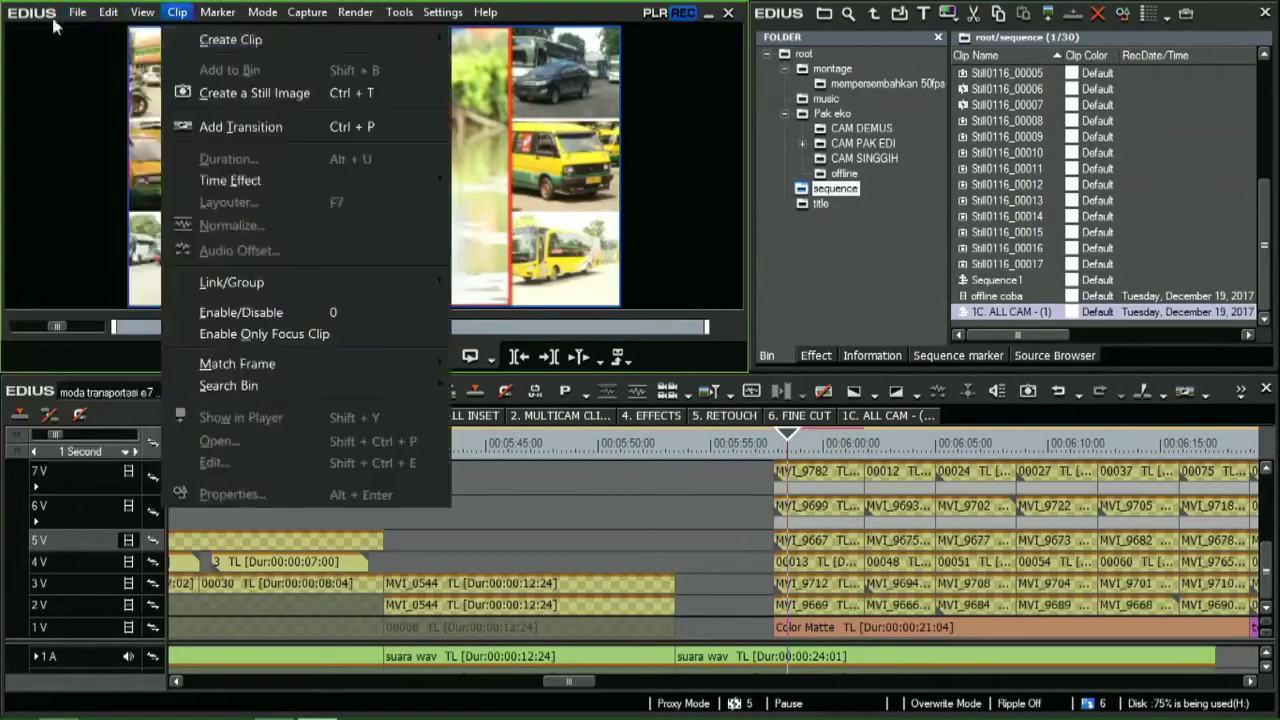
mouse_move(78, 12)
mouse_move(150, 86)
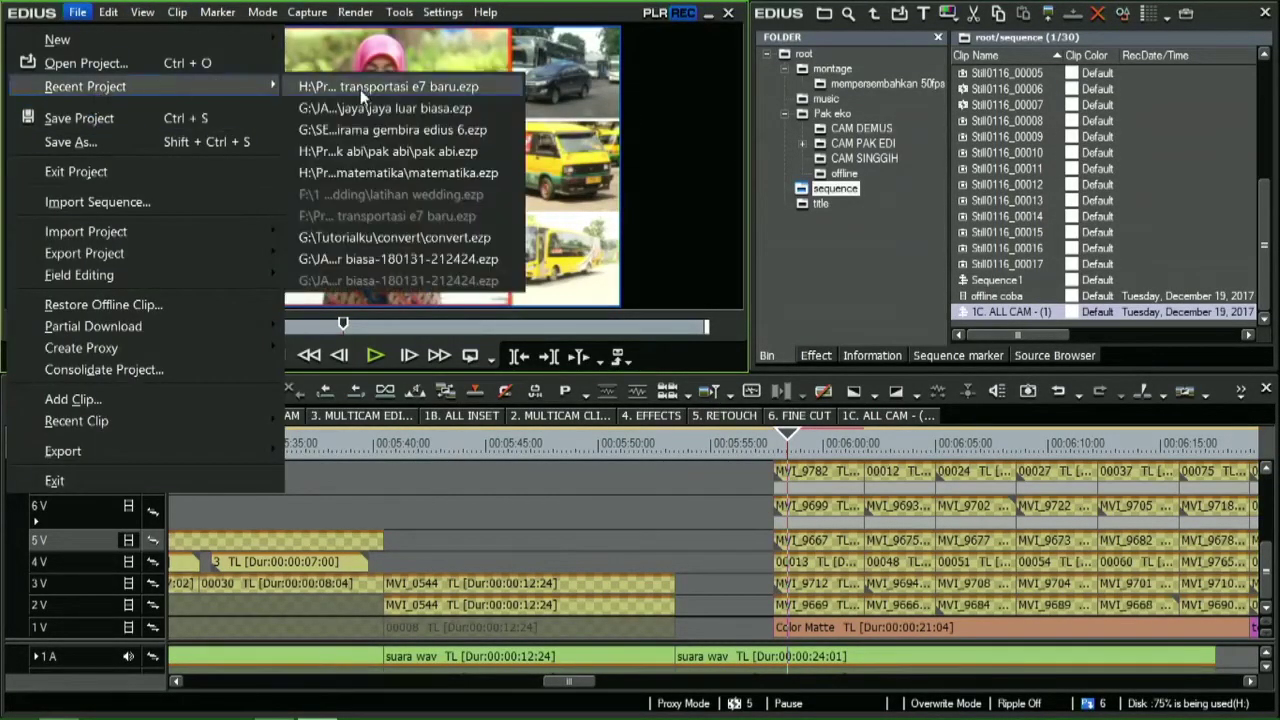
left_click(394, 113)
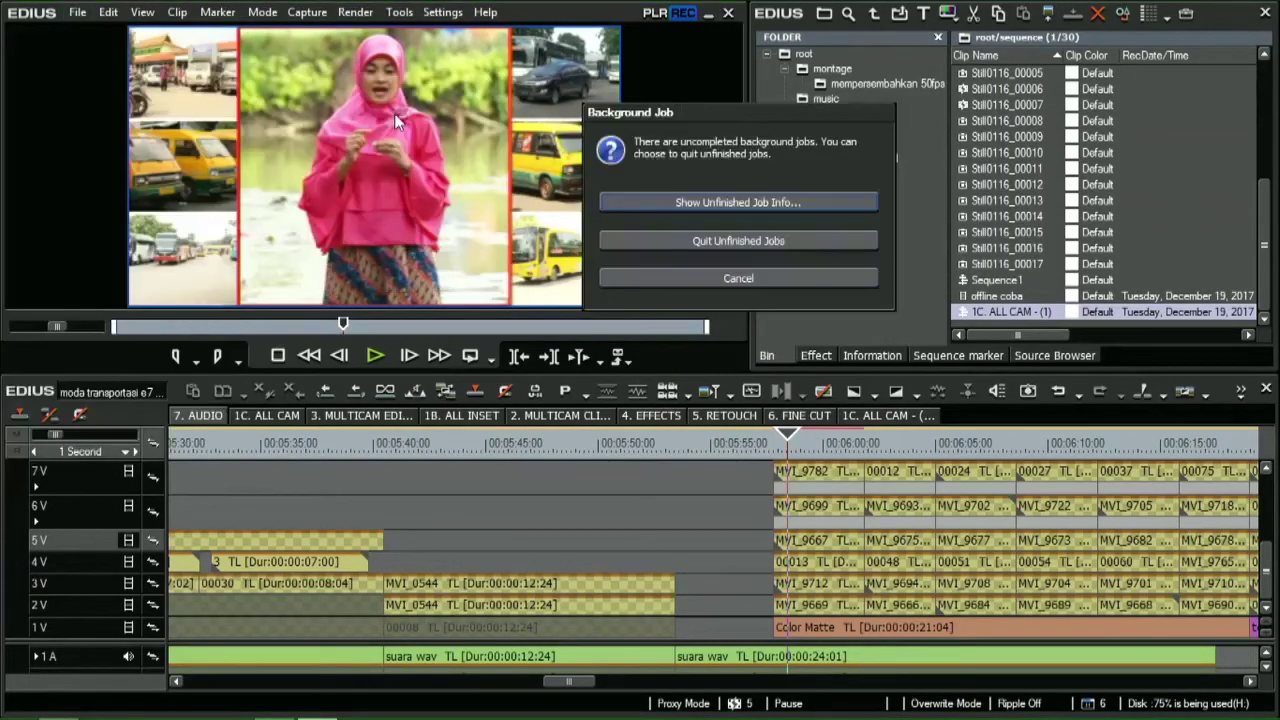
left_click(717, 245)
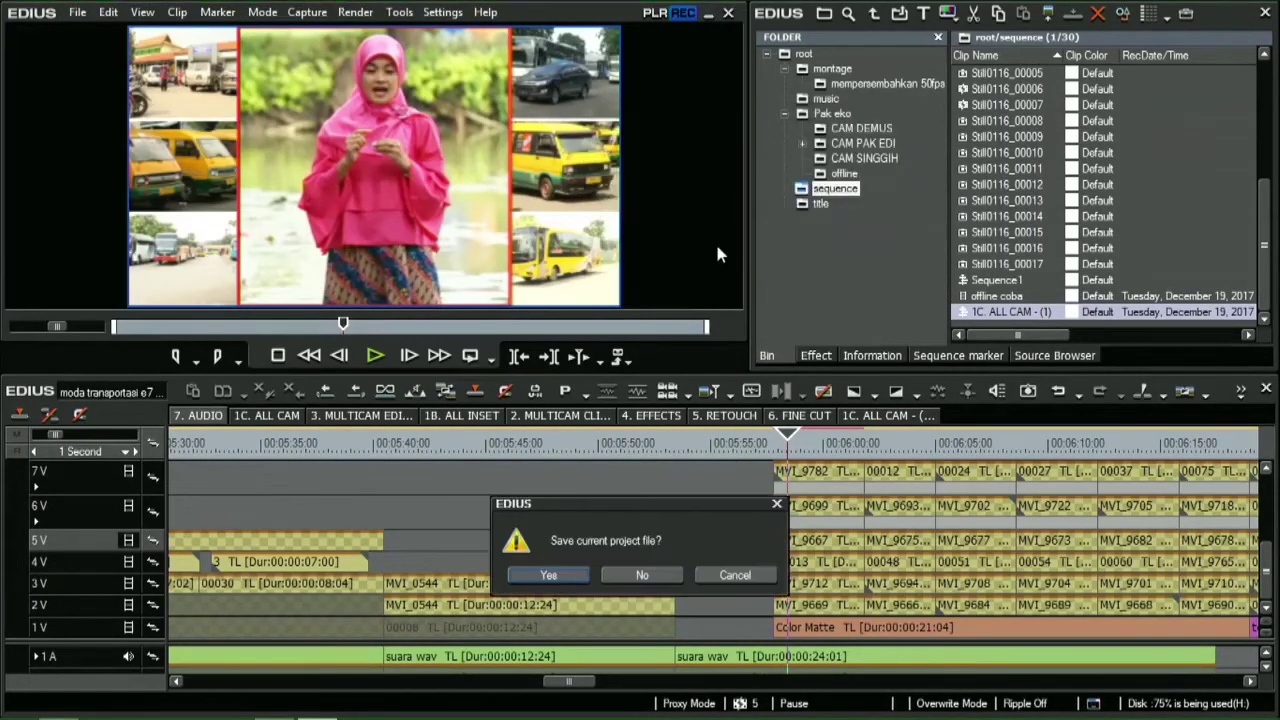
left_click(550, 576)
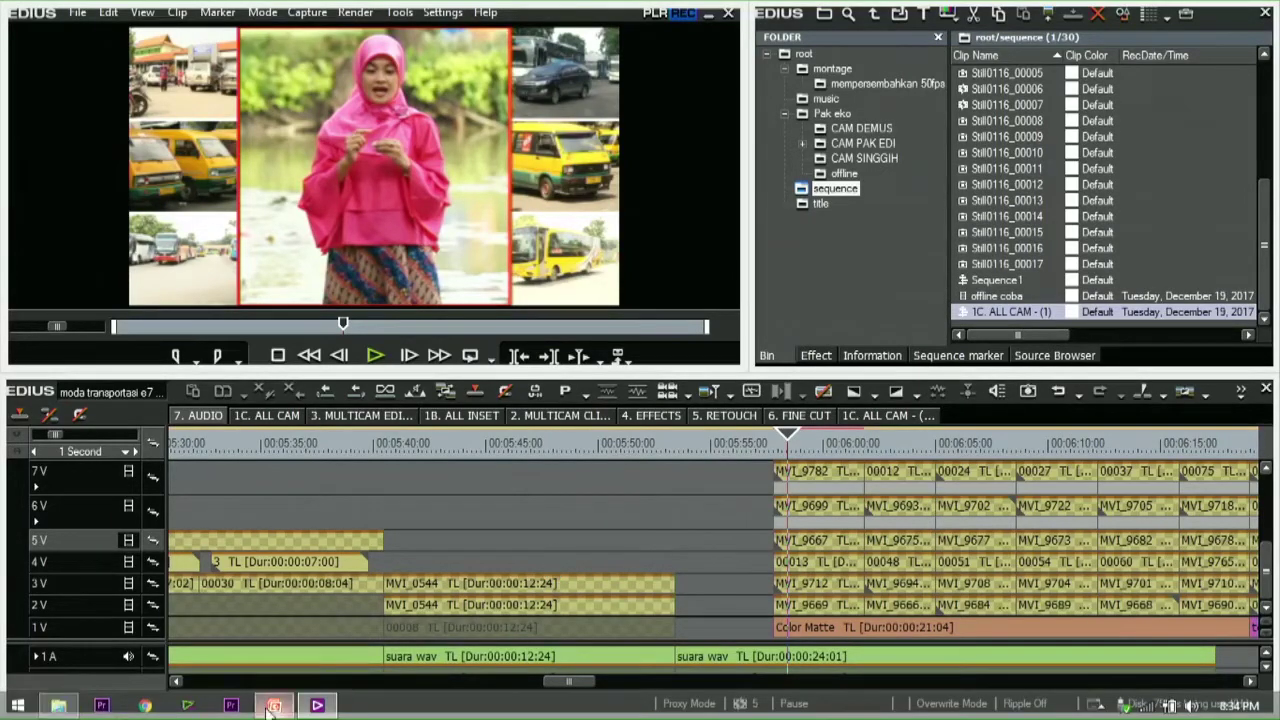
- Switch to PowerPoint, review the workflow slides 36 to 38 and the FAQ slide 35, and return to EDIUS
left_click(271, 707)
left_click(73, 353)
left_click(100, 460)
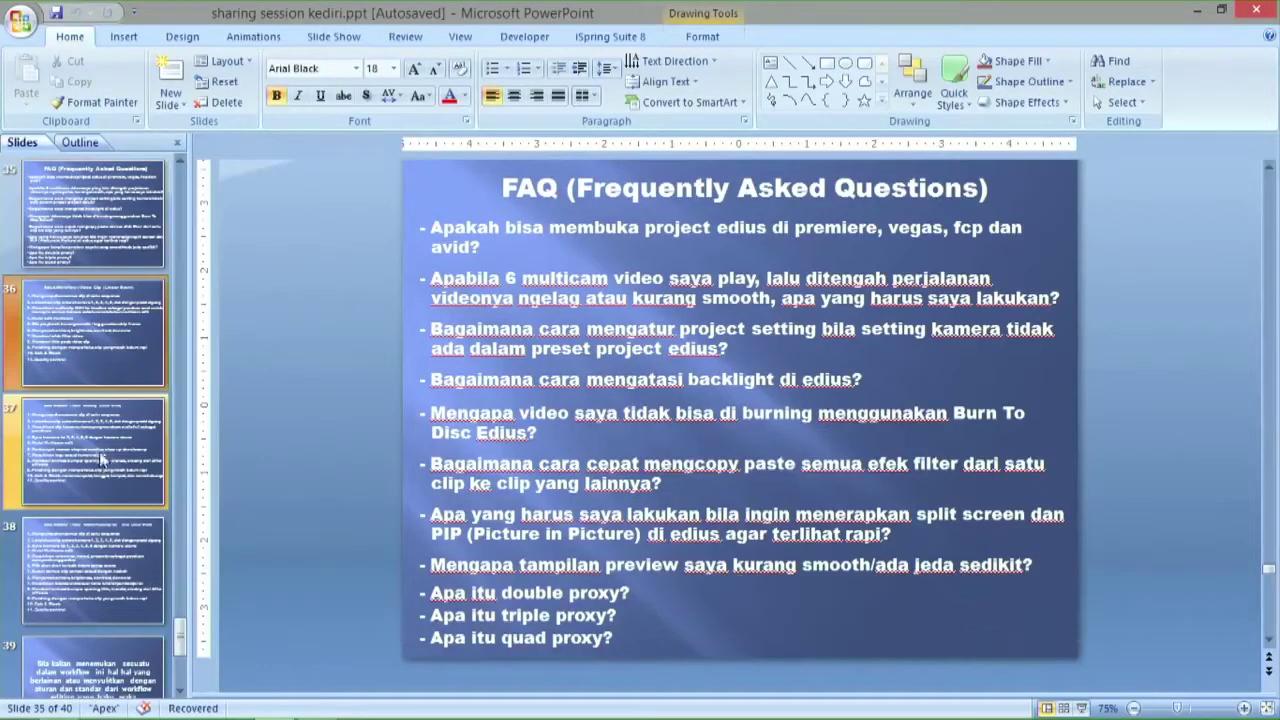
left_click(105, 546)
left_click(112, 472)
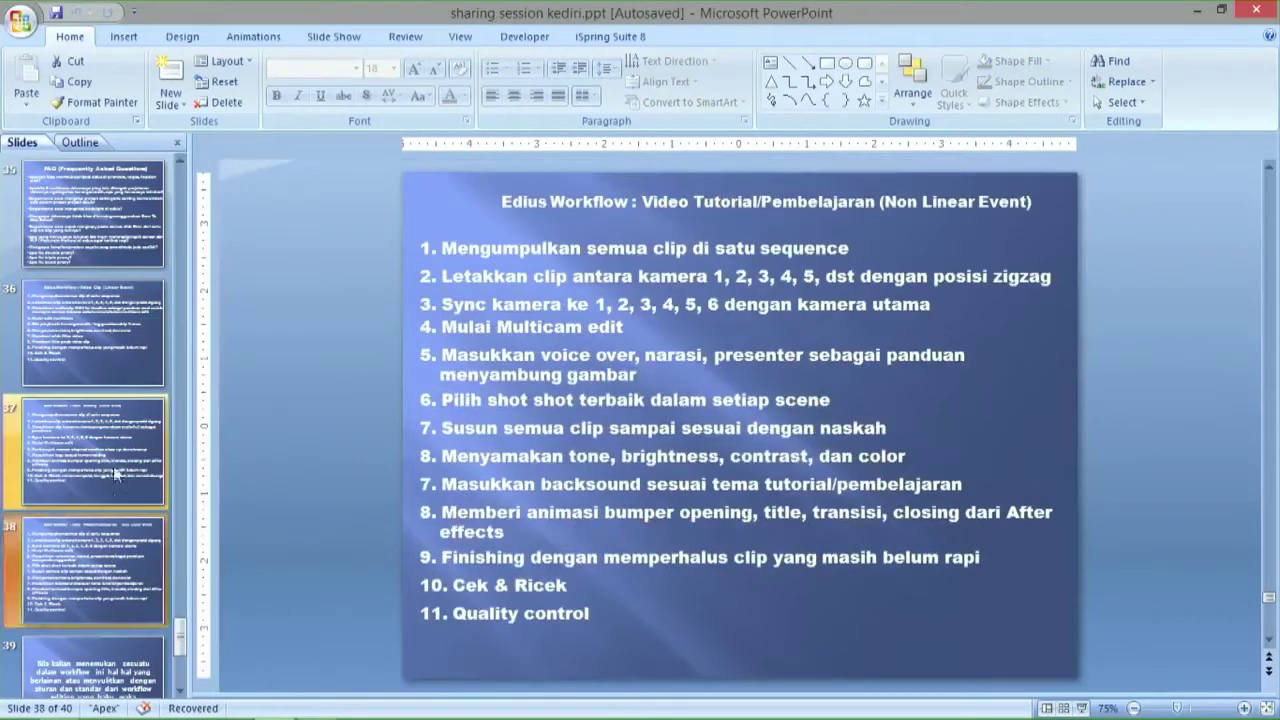
left_click(106, 366)
left_click(102, 234)
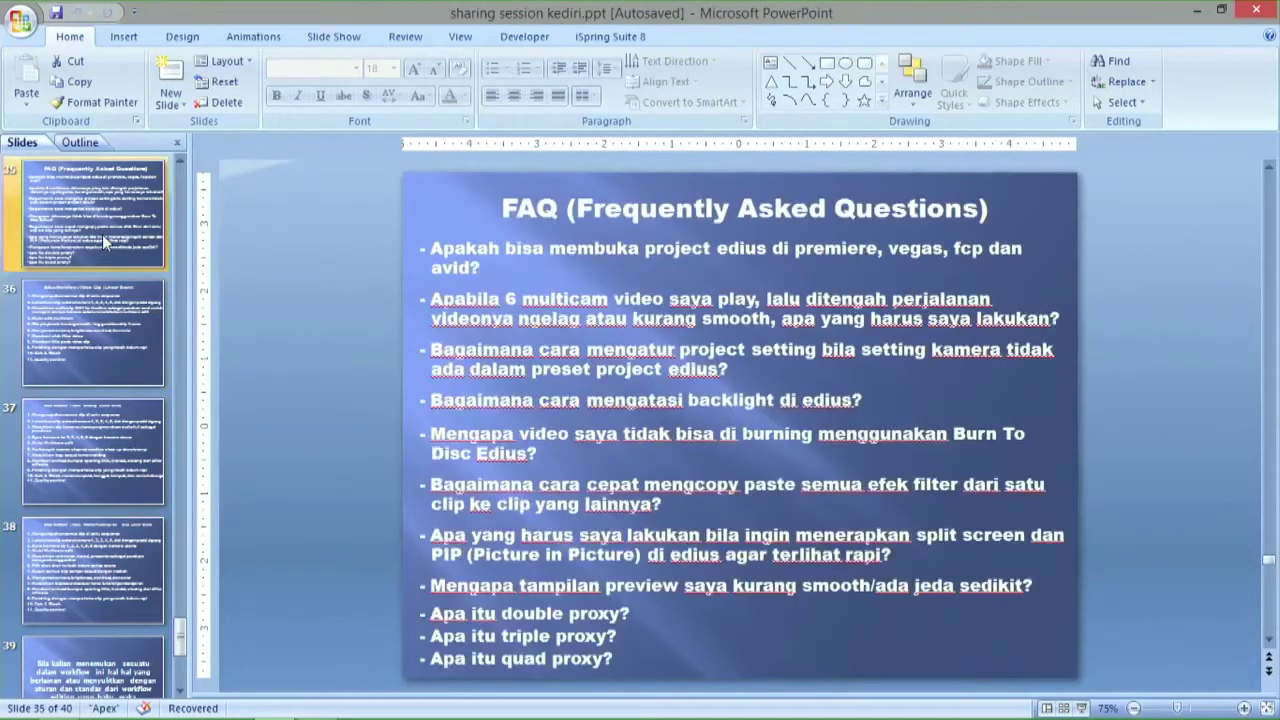
key("alt+Tab")
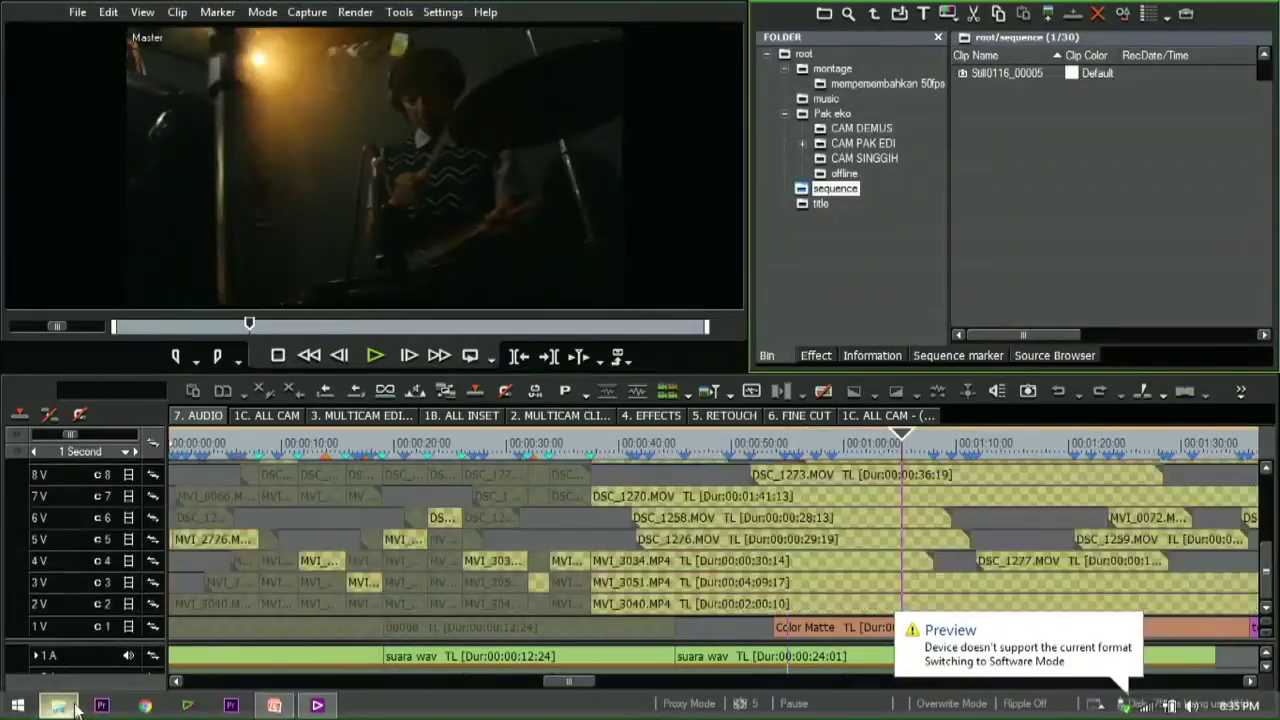
- Switch to File Explorer and open the file location of the Lomba Film Pendek DBH CHT - PECUT video from the cukai search results
left_click(60, 707)
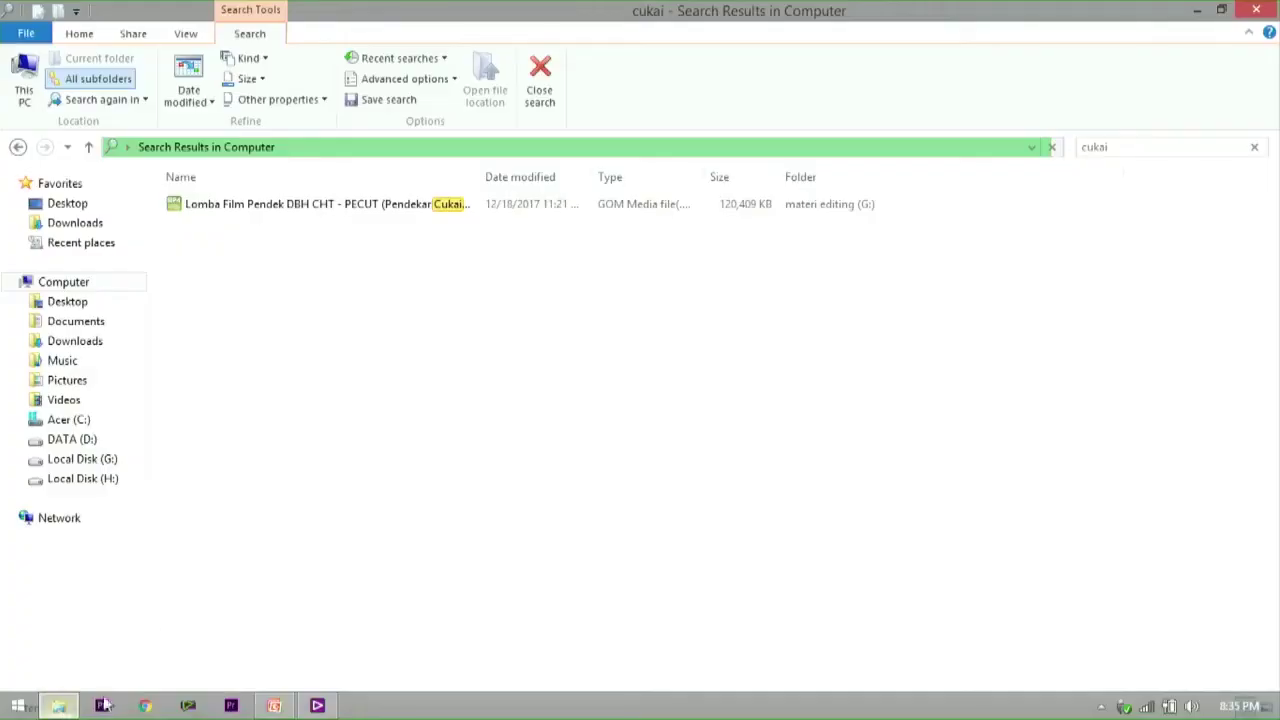
left_click(314, 205)
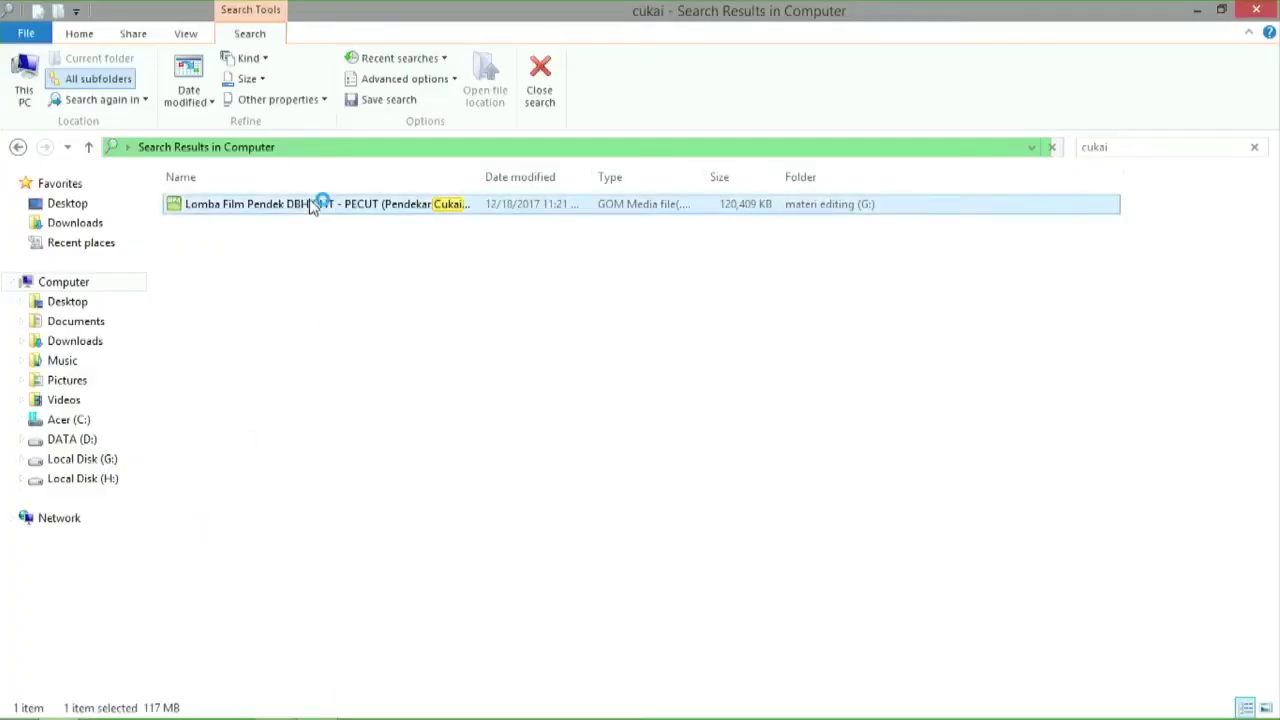
right_click(314, 205)
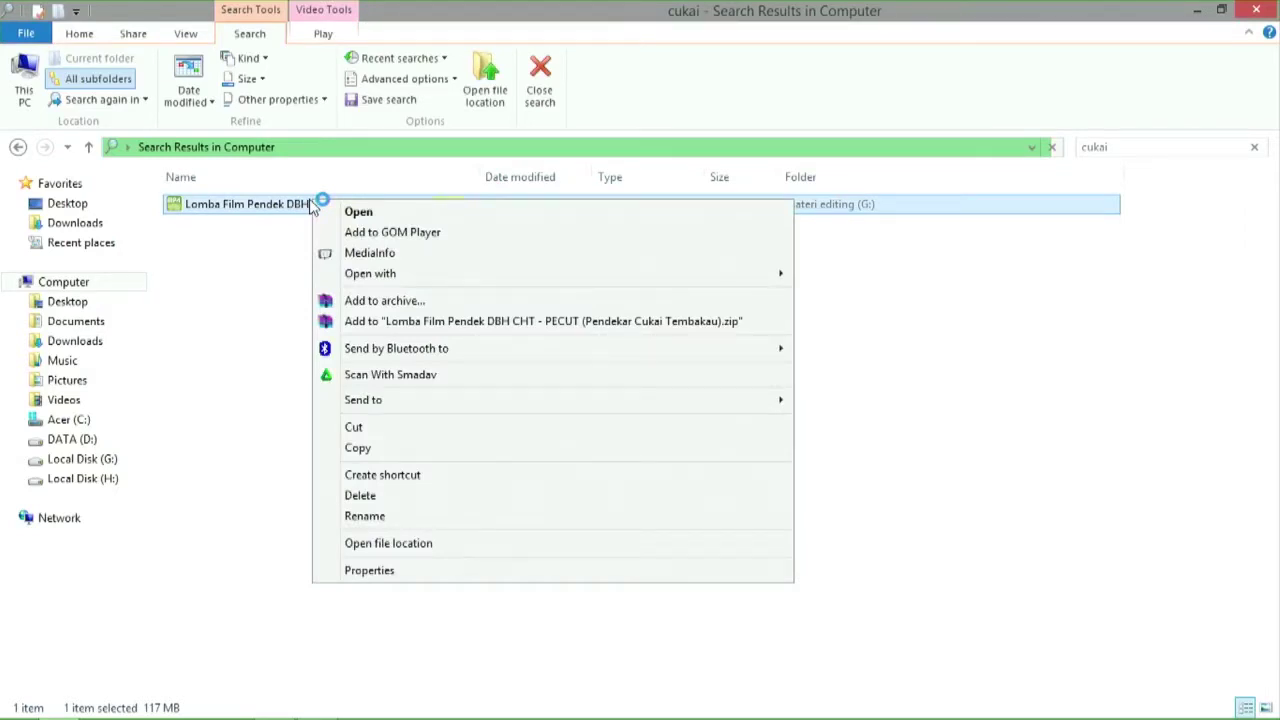
left_click(313, 205)
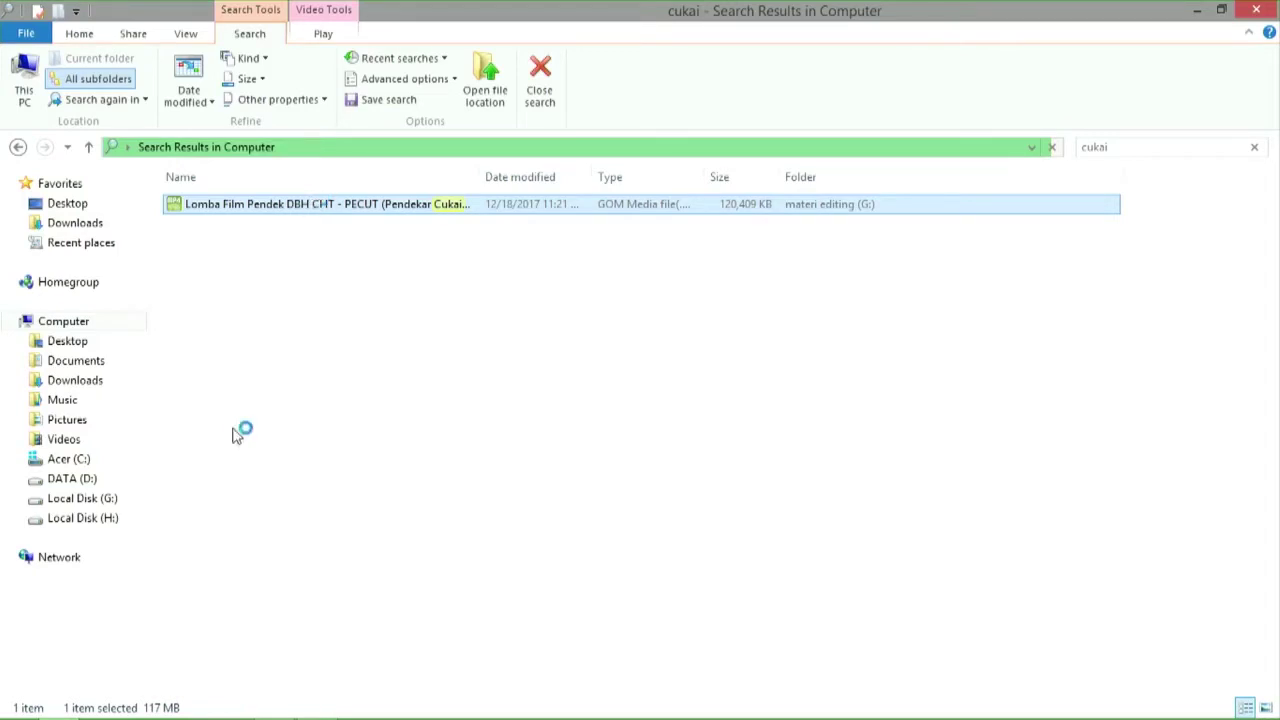
right_click(268, 207)
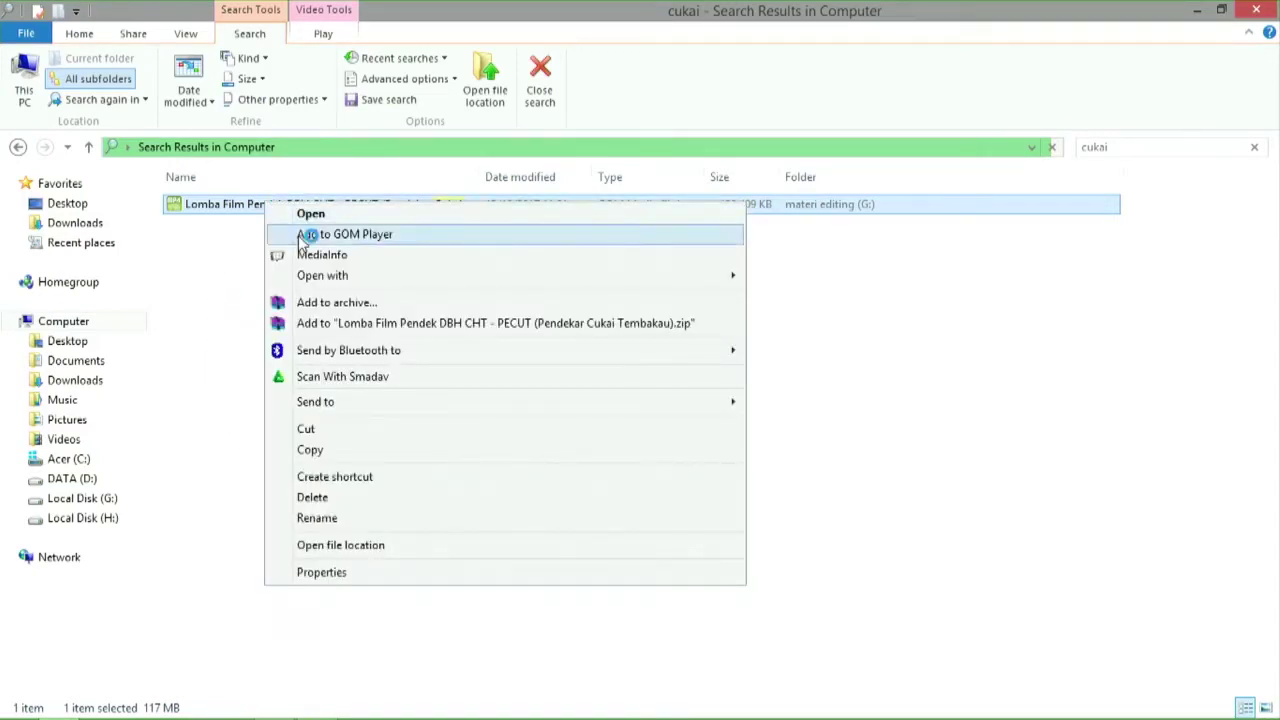
left_click(305, 236)
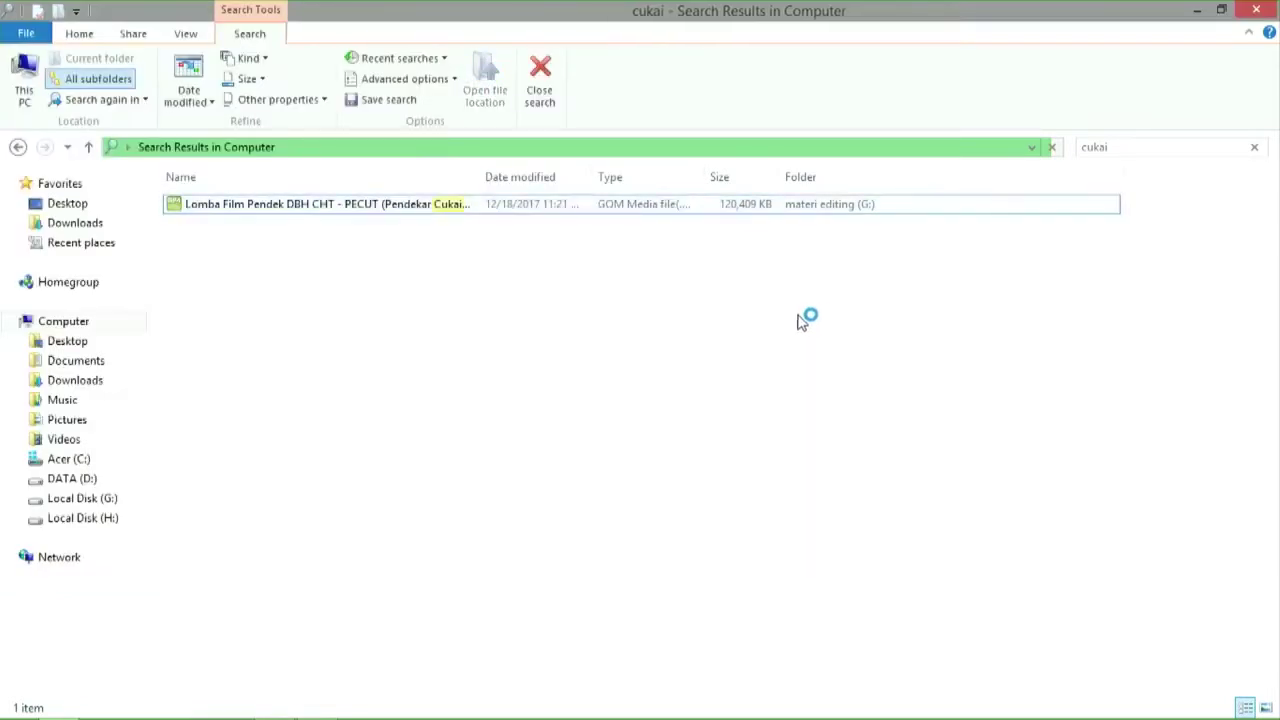
right_click(742, 210)
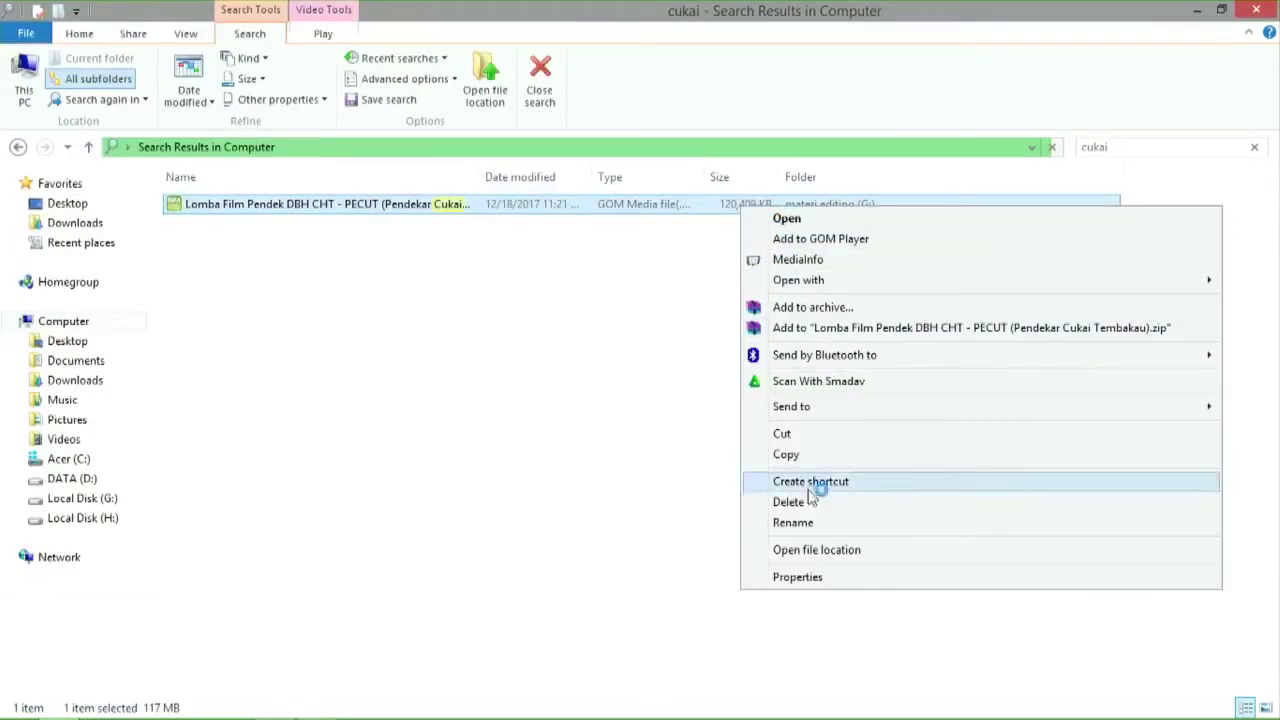
left_click(815, 551)
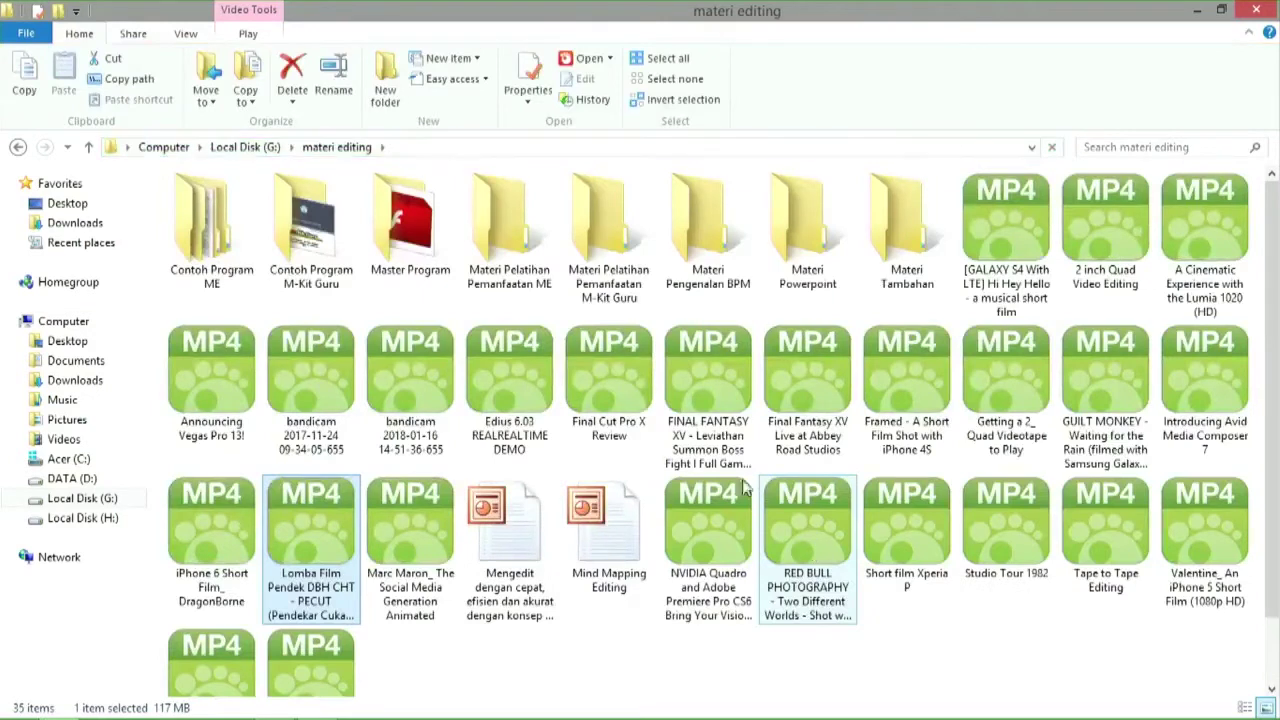
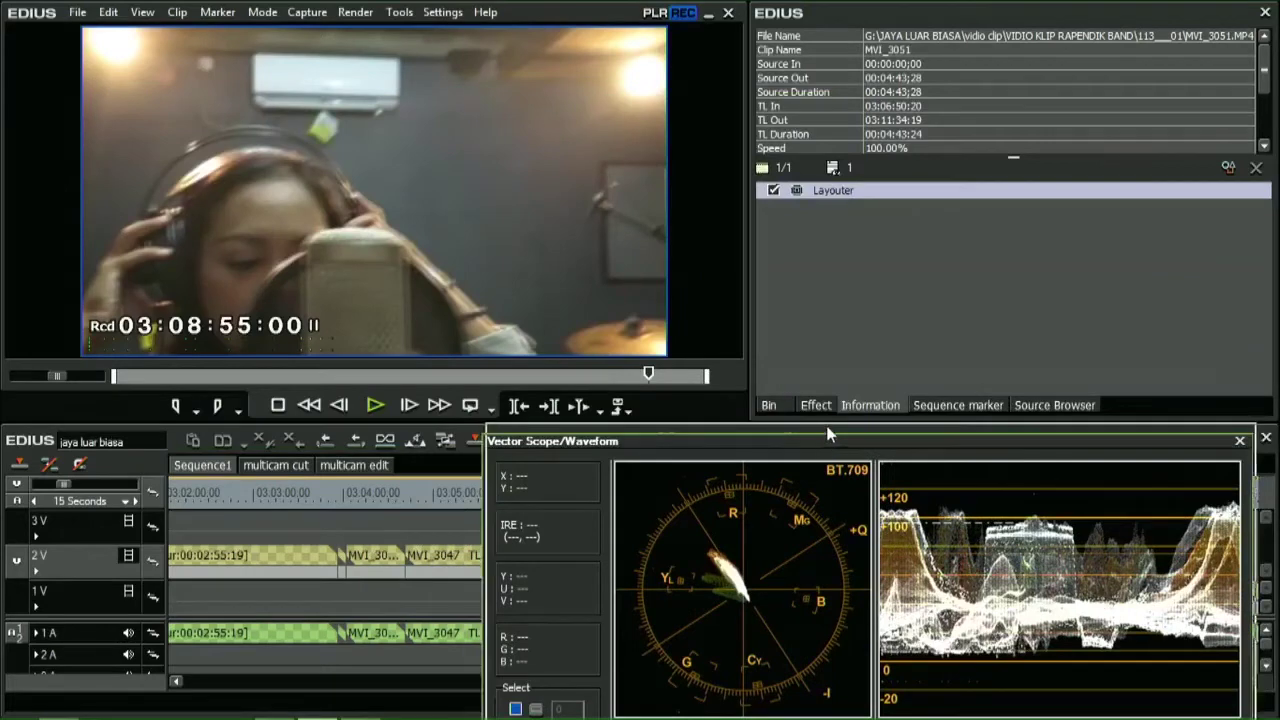
- Apply the 3-Way Color Correction filter to clip MVI_3051 on track 2V
left_click_drag(822, 437, 826, 426)
left_click(816, 405)
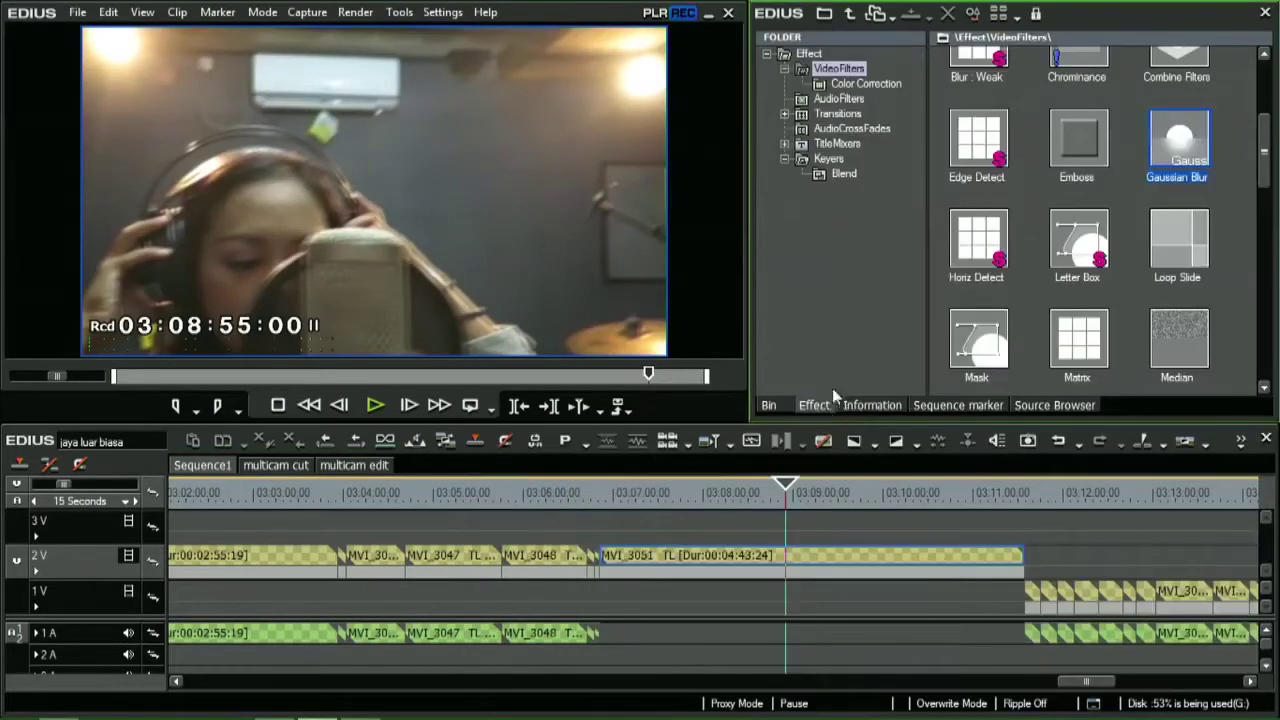
left_click(865, 83)
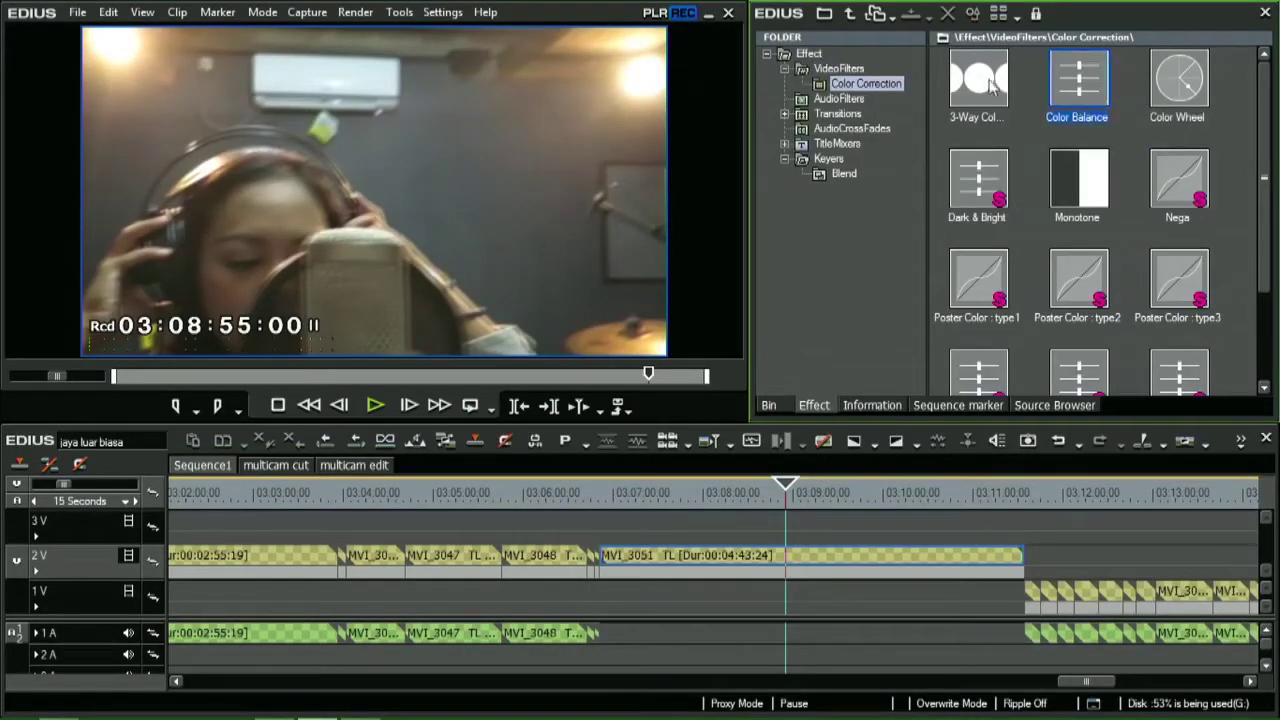
left_click_drag(978, 80, 702, 548)
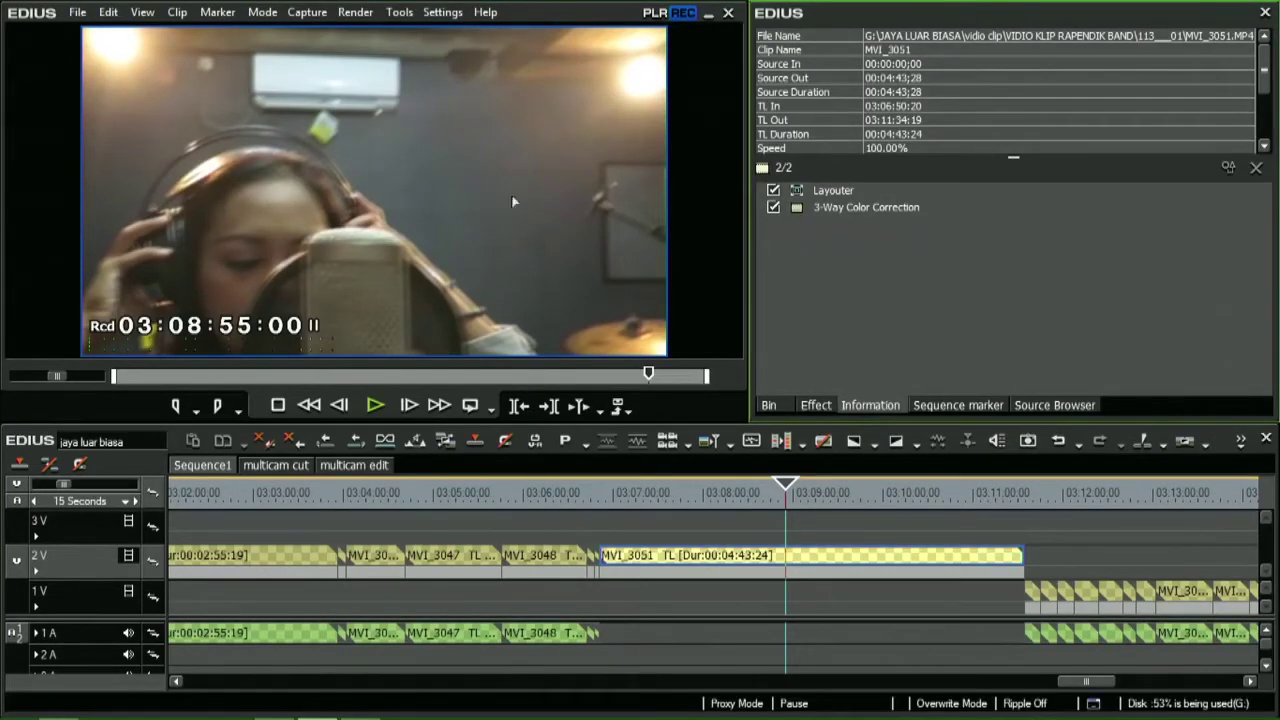
- Show the Vector Scope/Waveform window and place it directly below the preview monitor
left_click(783, 440)
left_click_drag(783, 437, 310, 366)
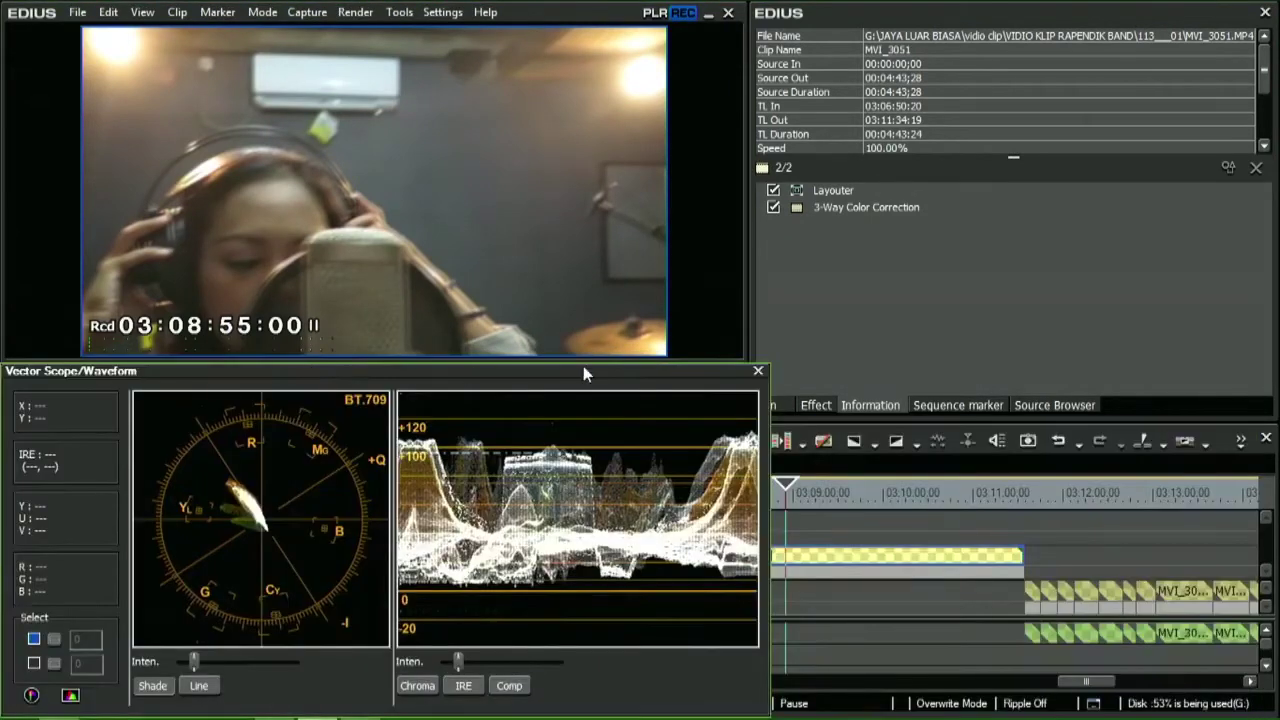
left_click_drag(560, 378, 560, 436)
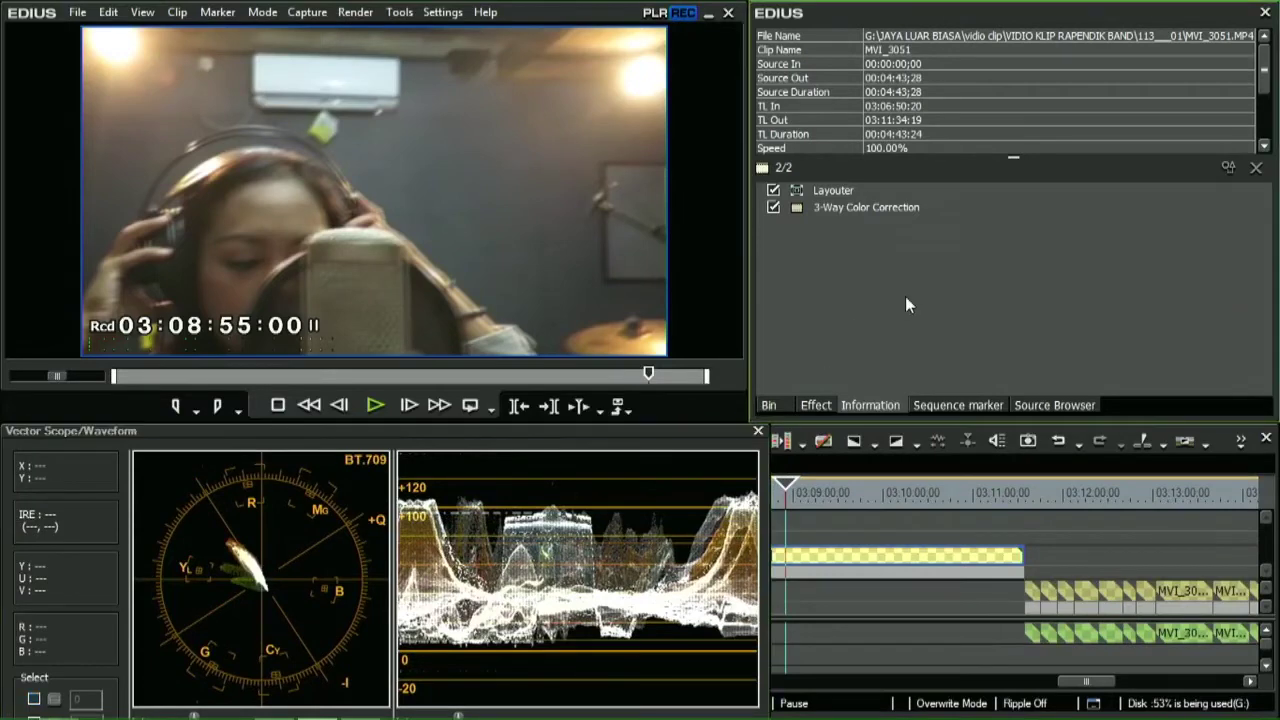
- Open the clip's 3-Way Color Correction settings, narrow the dialog and move its playhead to 00:00:22:18
double_click(845, 207)
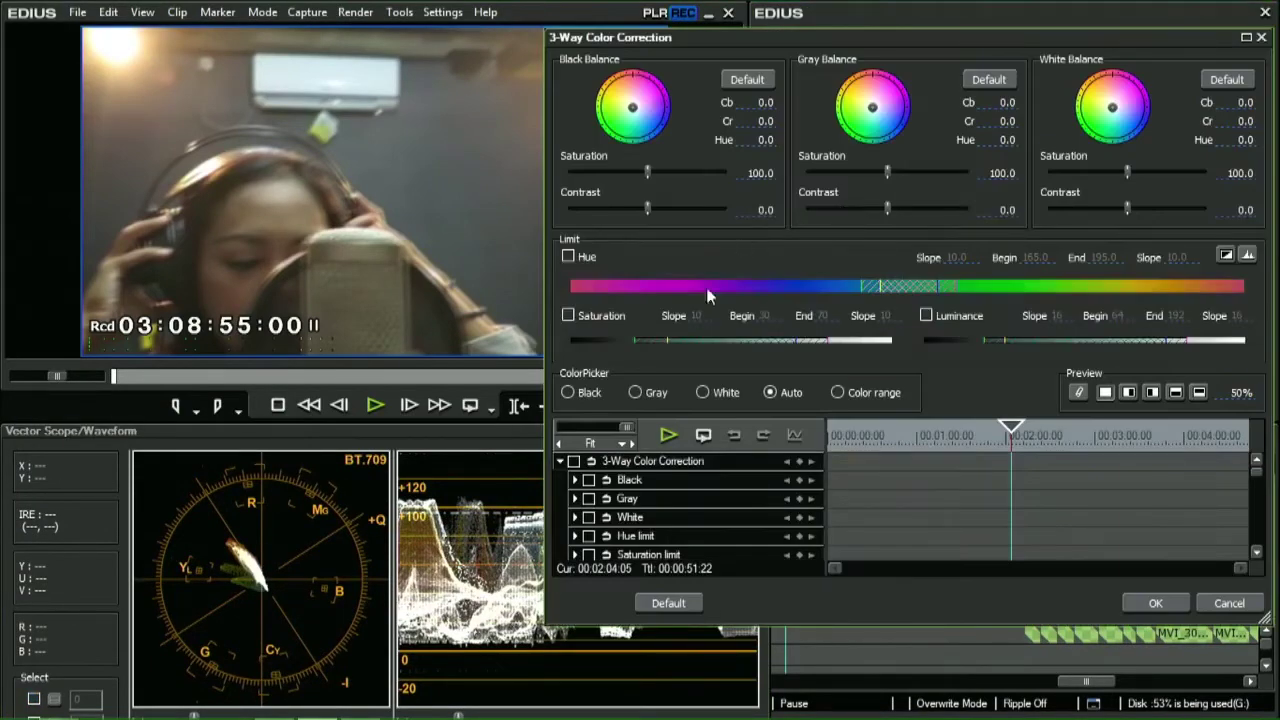
left_click_drag(543, 123, 573, 123)
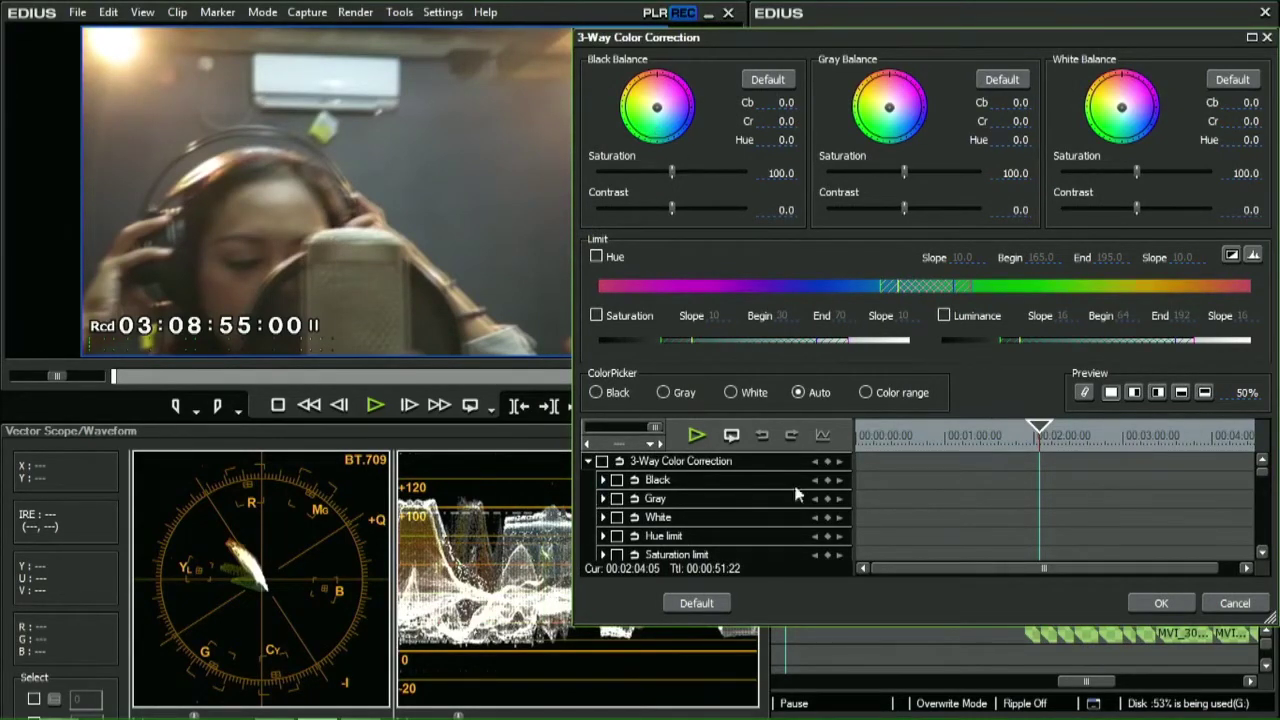
left_click_drag(1040, 432, 890, 440)
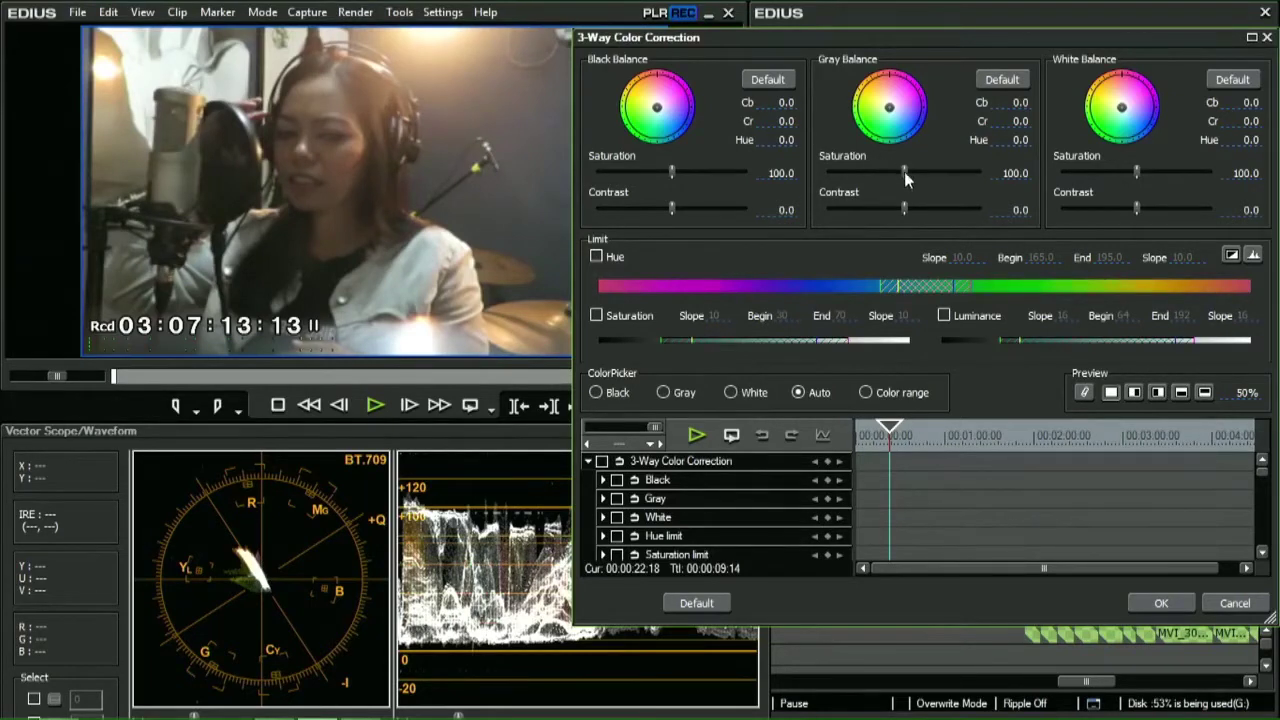
- Try a gray balance saturation of 124.2, reset it to default, and try shifting gray Cb to -29 and -4.7
mouse_move(904, 171)
left_mouse_down()
mouse_move(957, 172)
mouse_move(880, 172)
mouse_move(926, 177)
left_mouse_up()
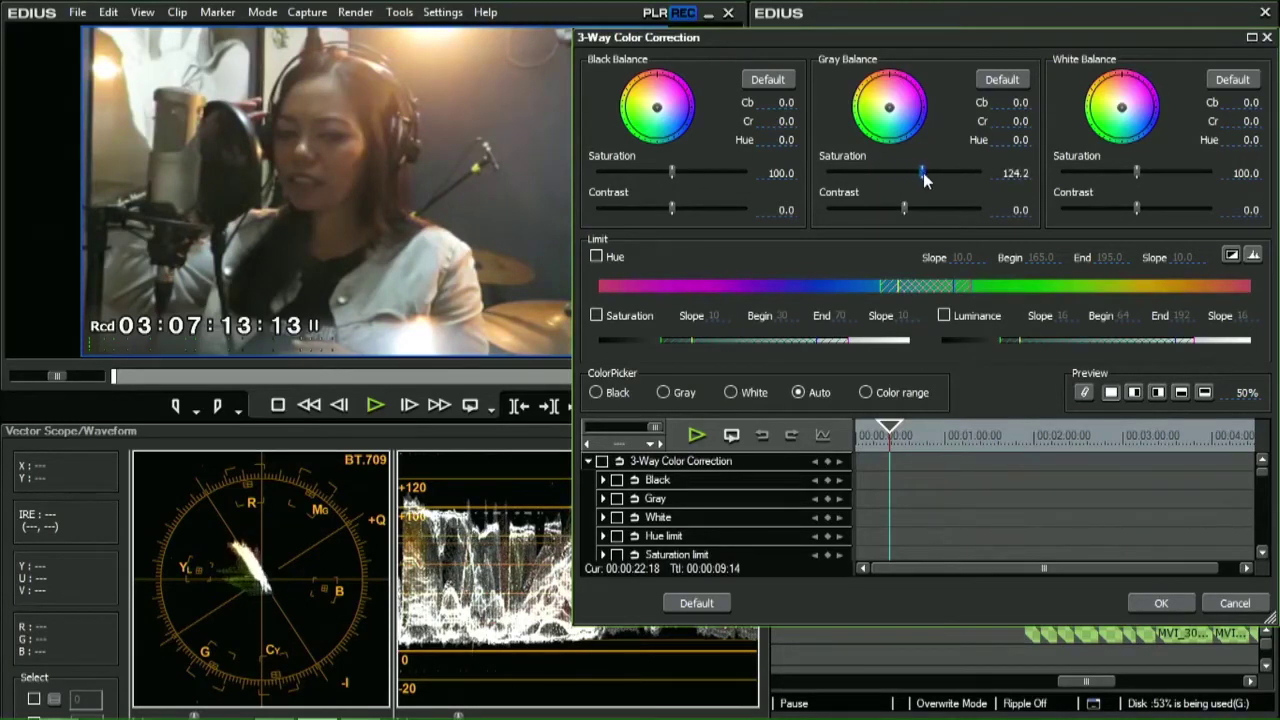
left_click(1002, 80)
left_click_drag(1015, 102, 1004, 354)
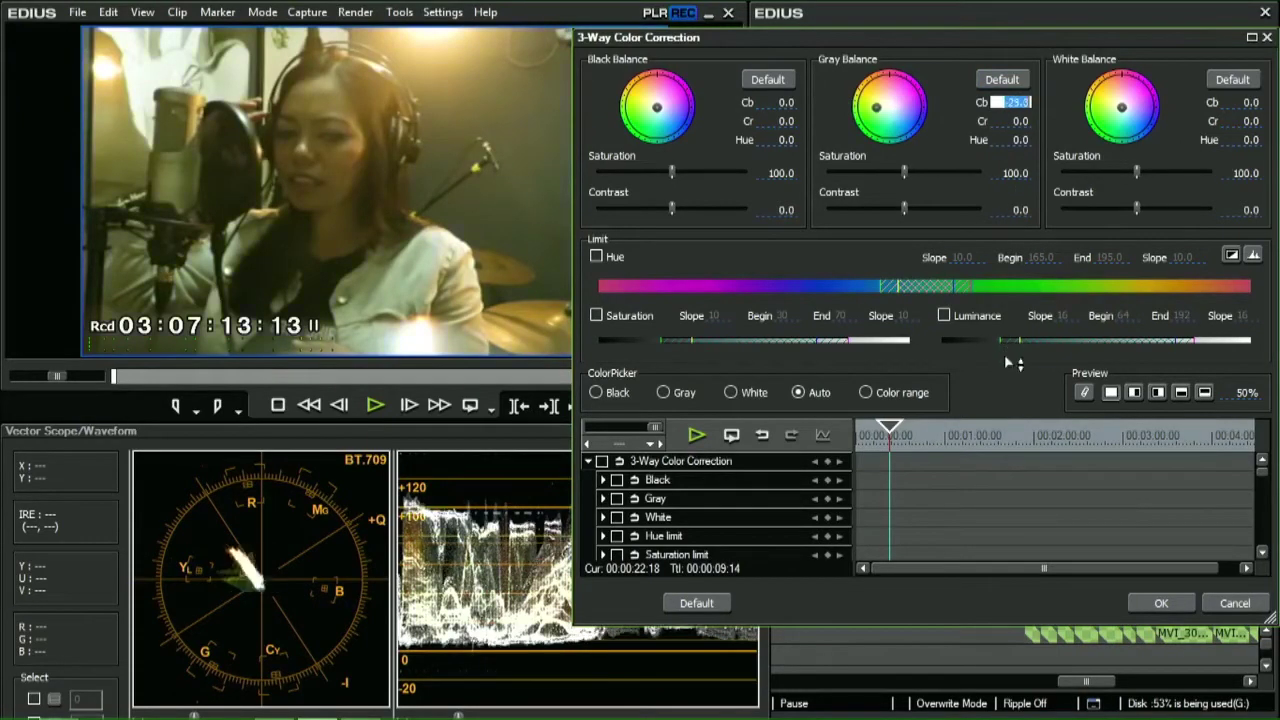
left_click_drag(1000, 452, 1000, 166)
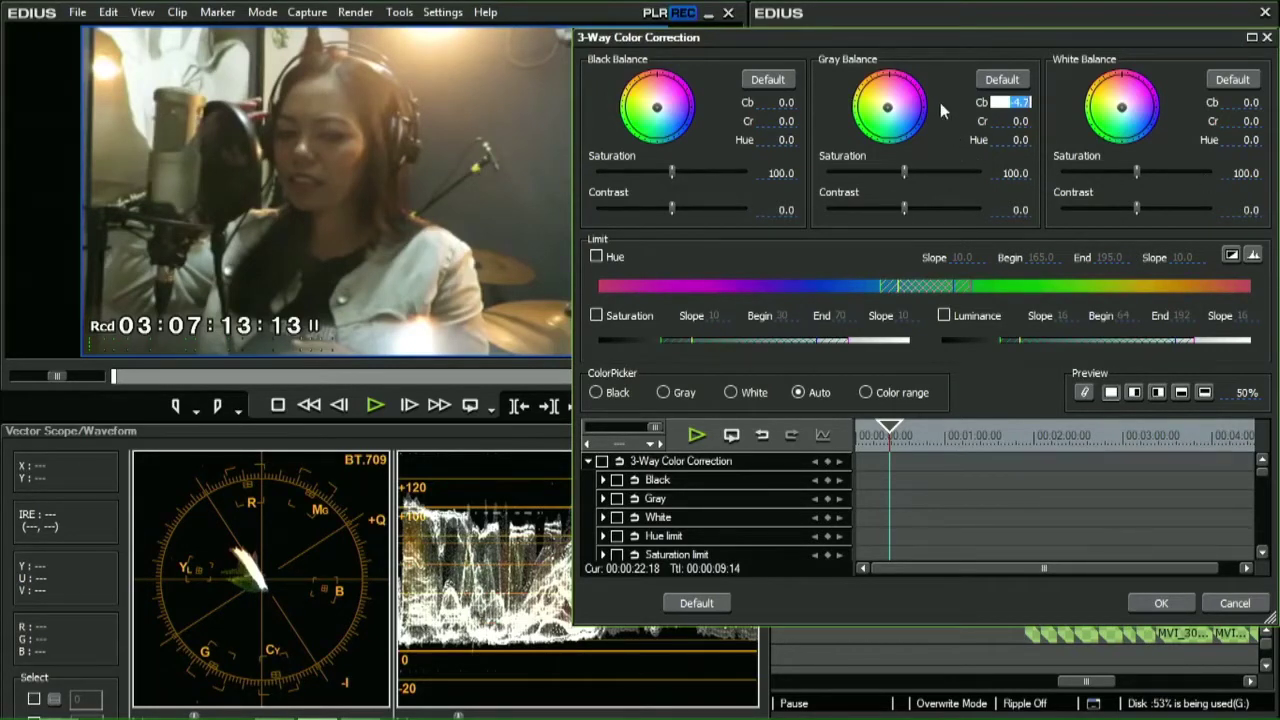
- Try the gray balance at Cb 15.9, Cr -5.3, saturation 96.9 and contrast 11.6, and reset it to default
left_click_drag(889, 112, 897, 110)
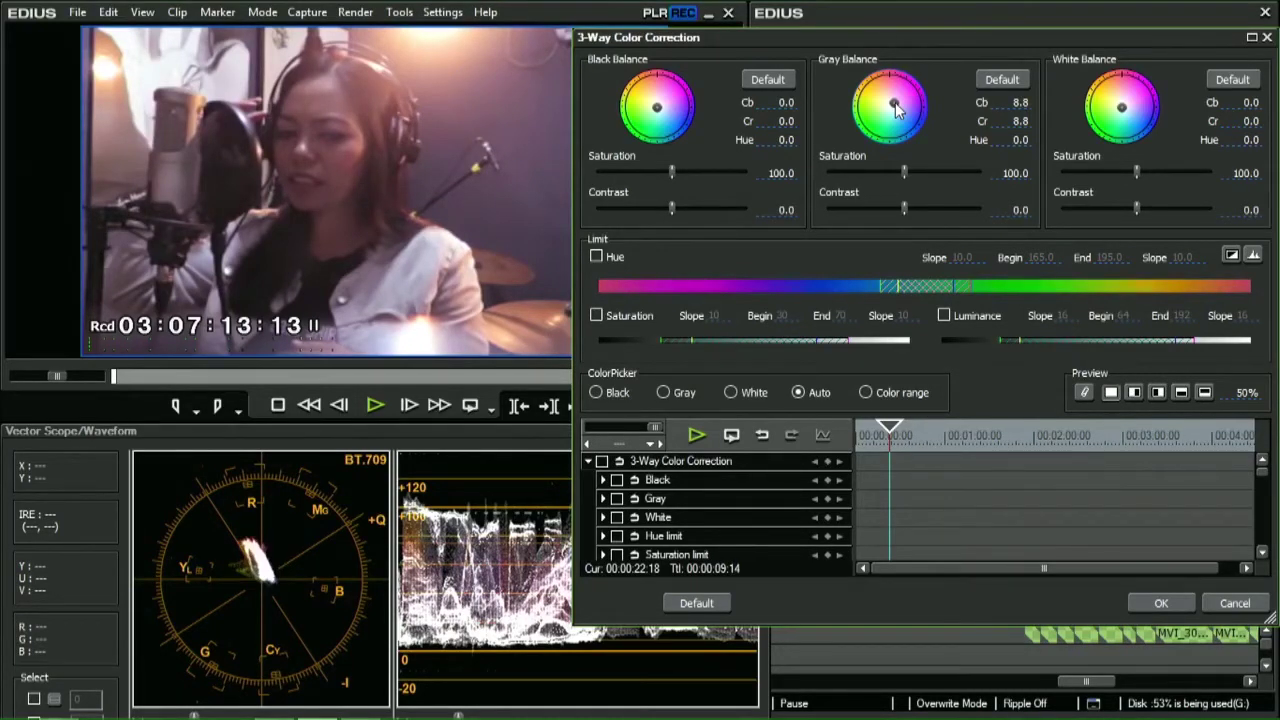
left_click_drag(897, 110, 897, 110)
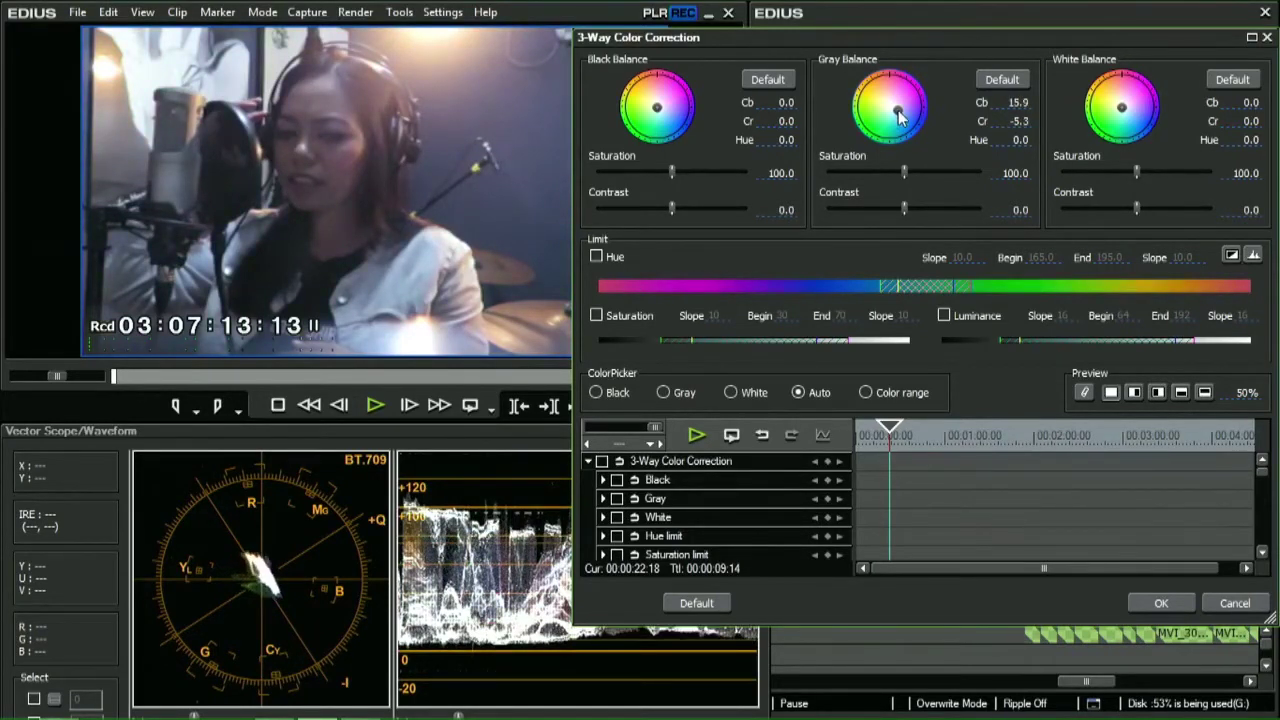
mouse_move(903, 172)
left_mouse_down()
mouse_move(833, 174)
mouse_move(1000, 172)
mouse_move(903, 173)
mouse_move(865, 225)
mouse_move(958, 207)
left_mouse_up()
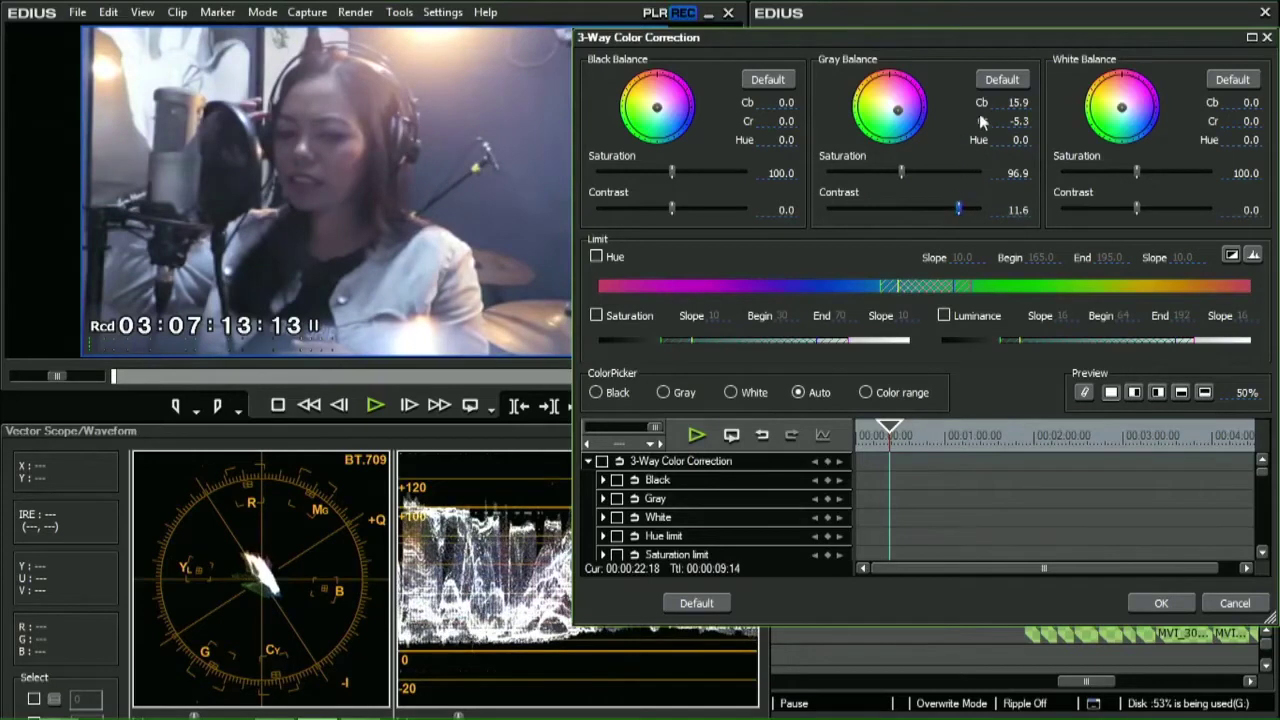
left_click(1002, 81)
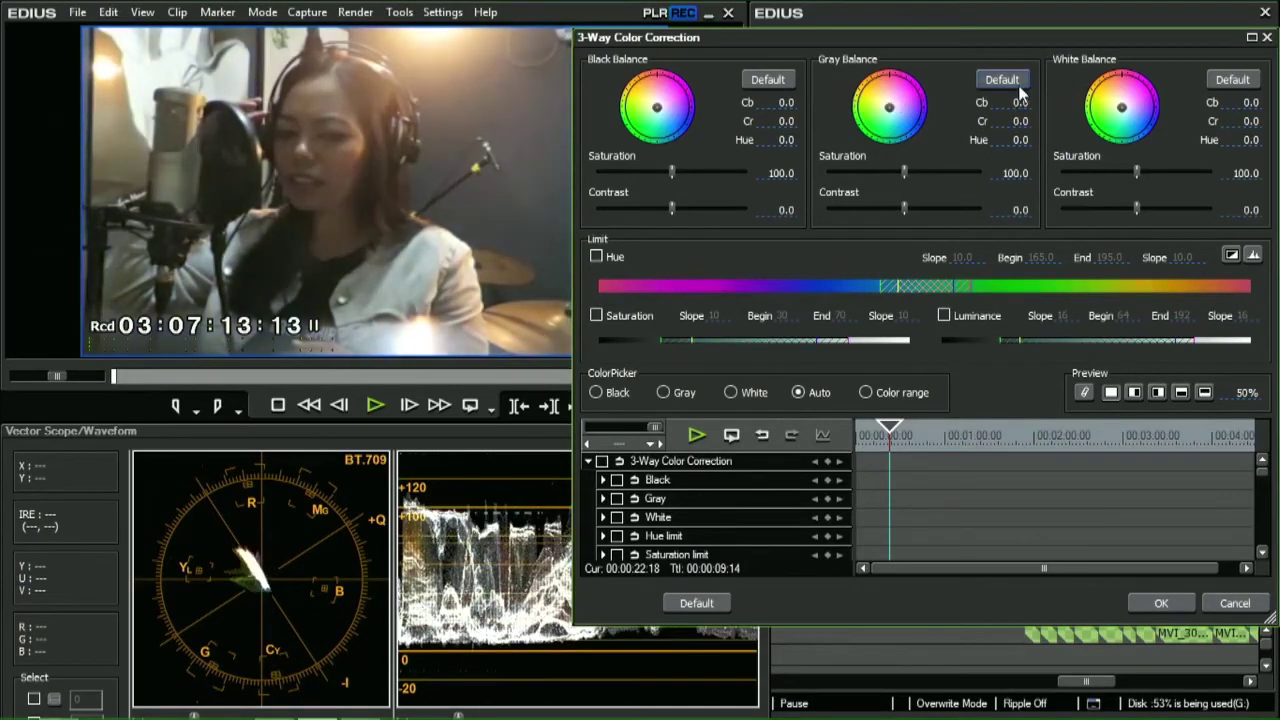
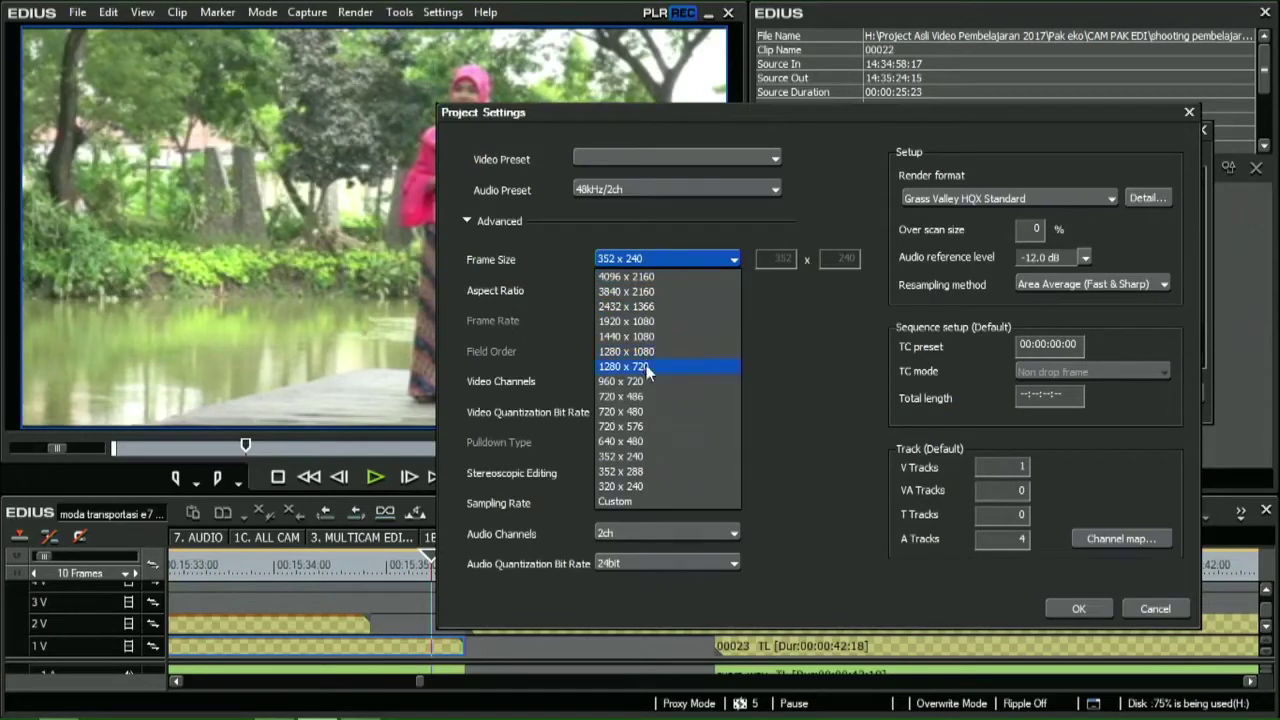
- Set the project's frame size to 1280 x 720 and confirm the project settings
left_click(646, 366)
left_click(1079, 608)
left_click(1054, 391)
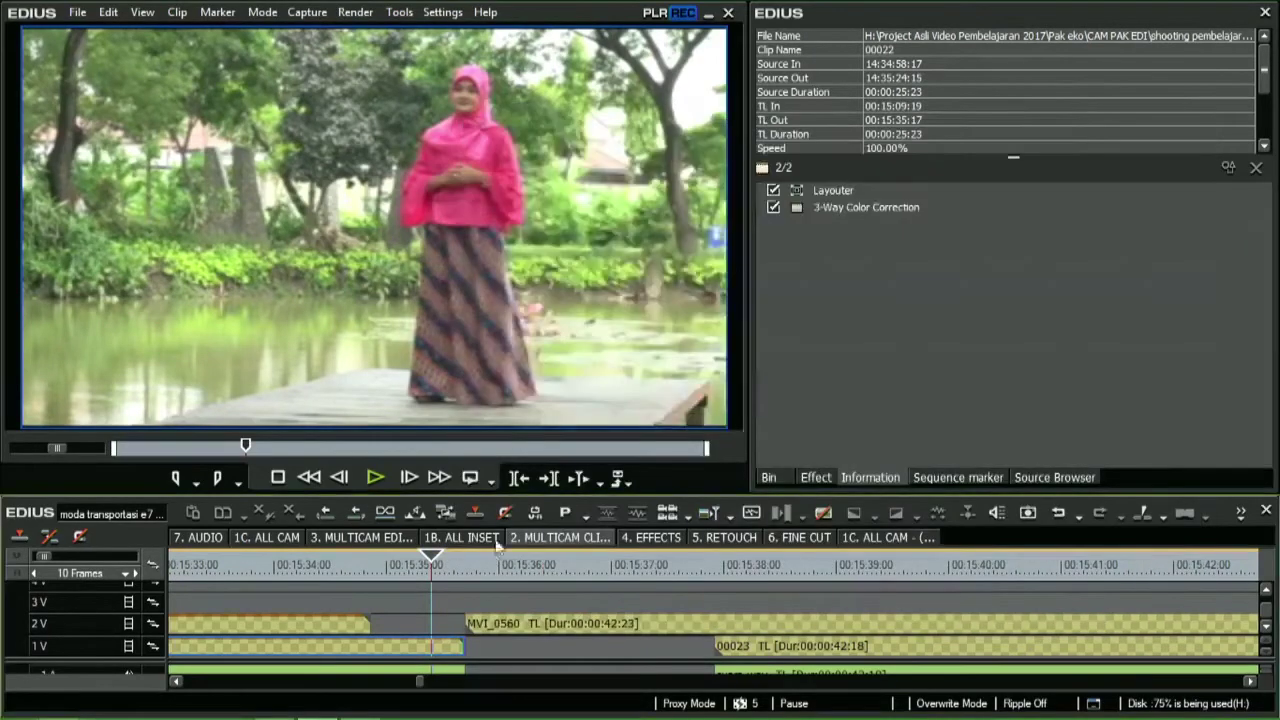
- Select clip 00022 on track 1V near 00:15:34:21 and open its 3-Way Color Correction settings
left_click(399, 564)
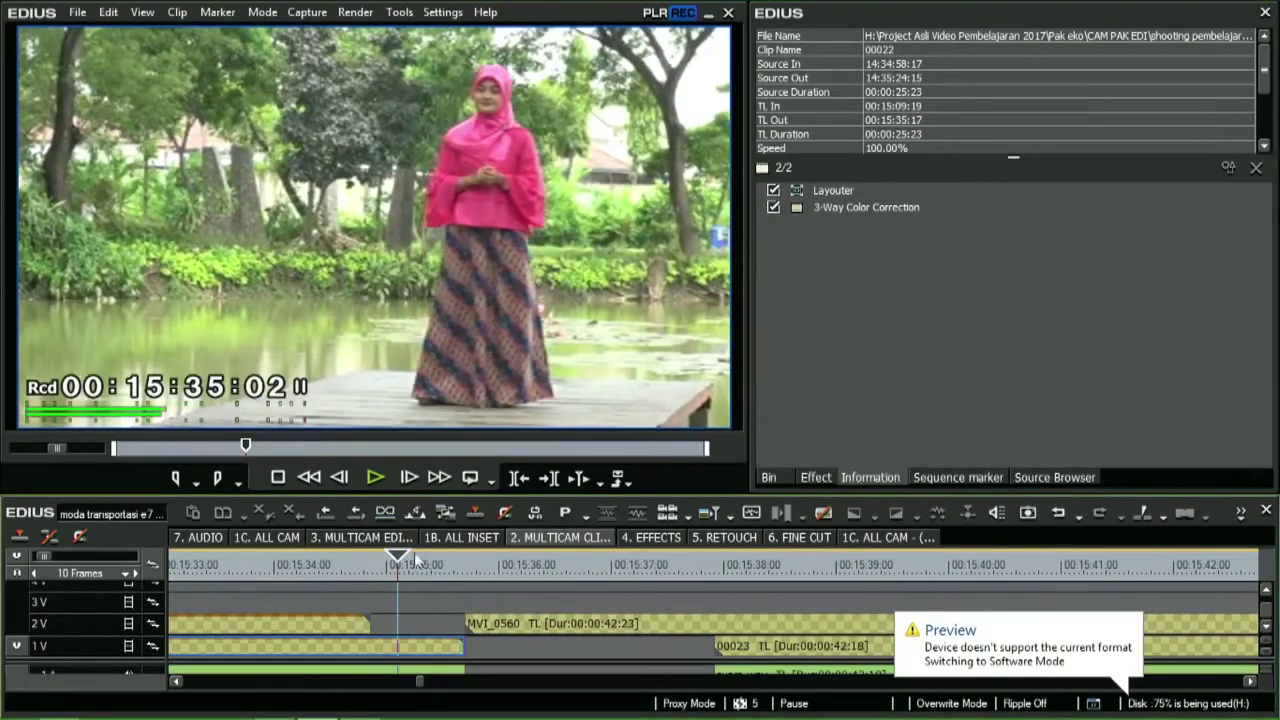
left_click_drag(388, 577, 364, 563)
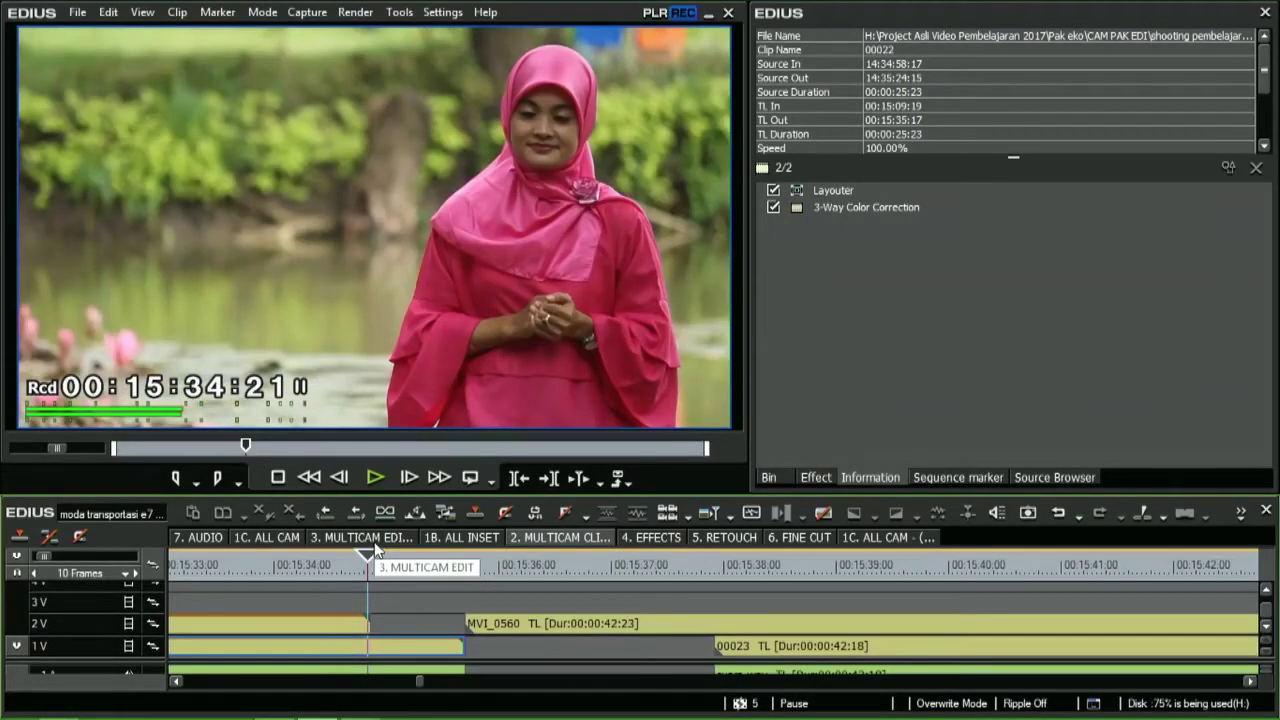
left_click(420, 644)
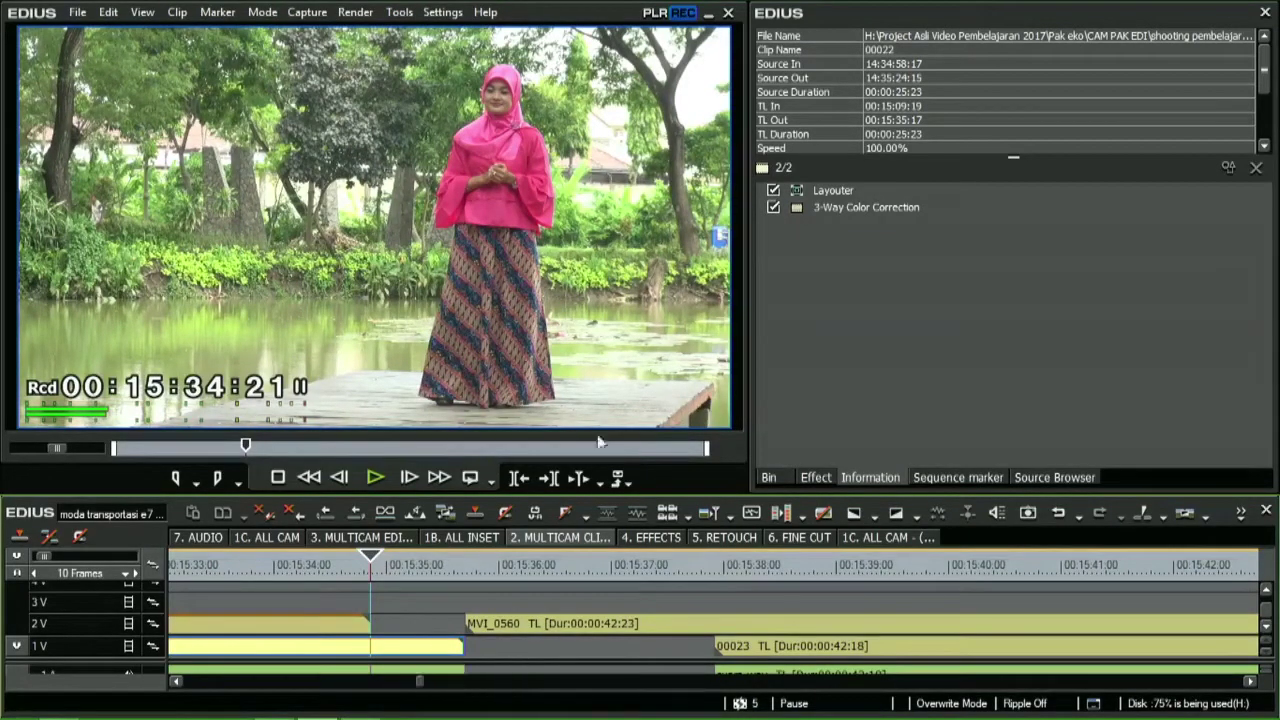
double_click(858, 209)
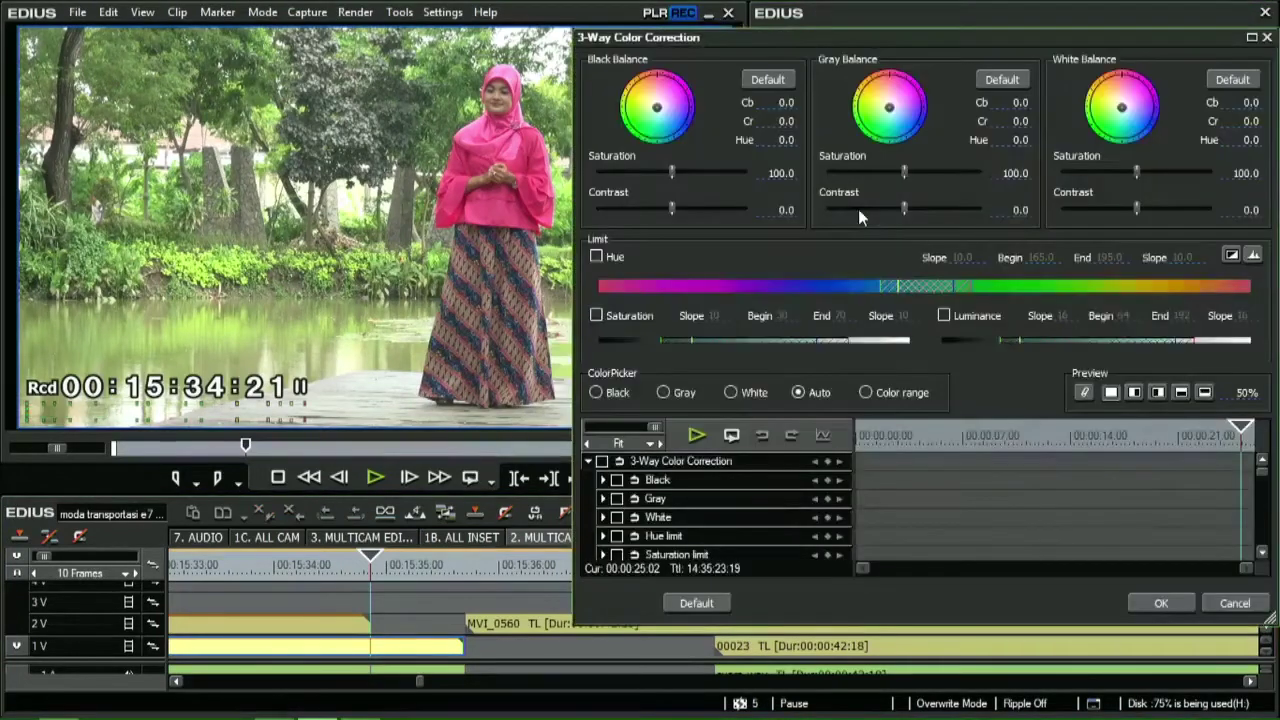
- Compare the frames at 00:15:34:14 and 00:15:35:07 using the correction preview and a vertical split preview, and accept the dialog
left_click(340, 566)
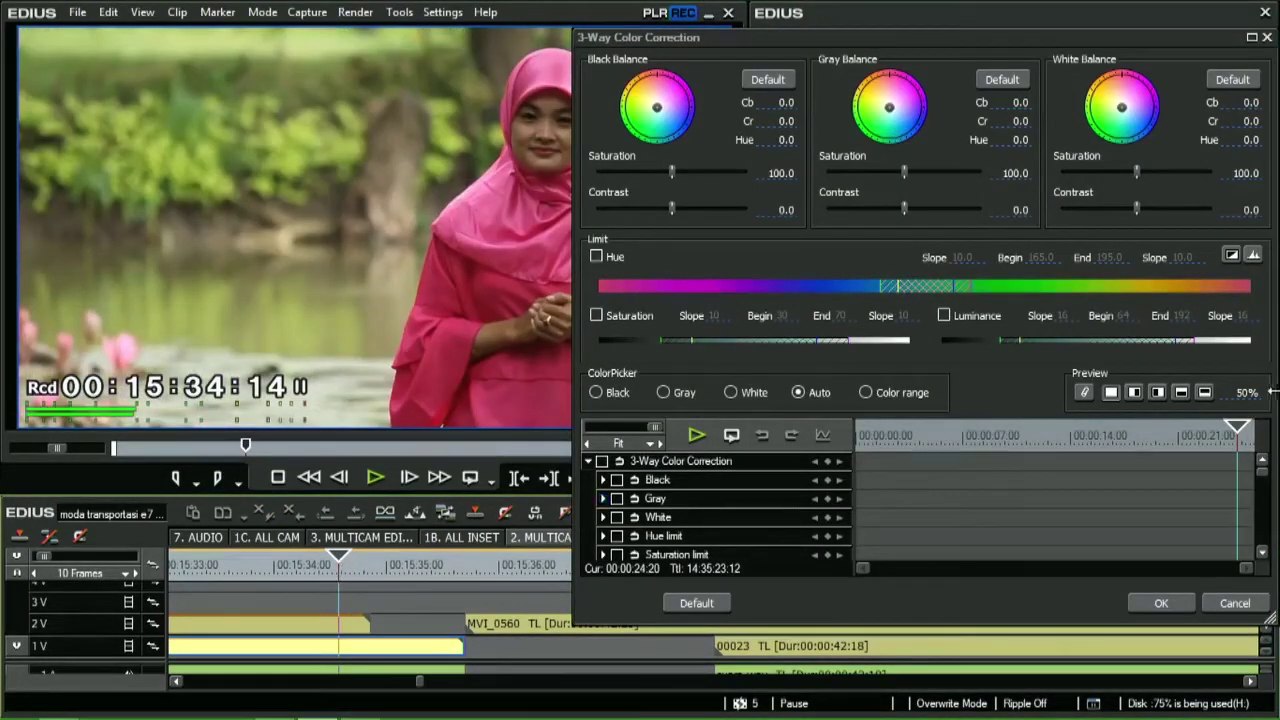
left_click(1085, 393)
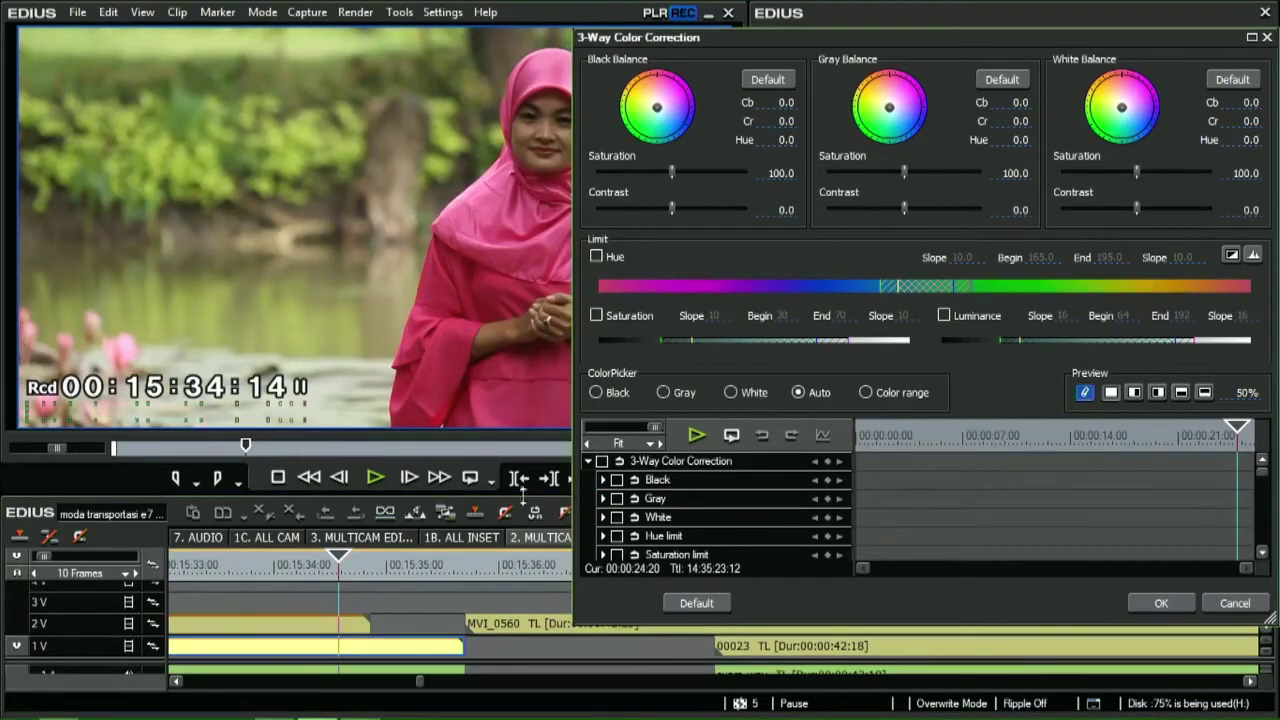
left_click(417, 562)
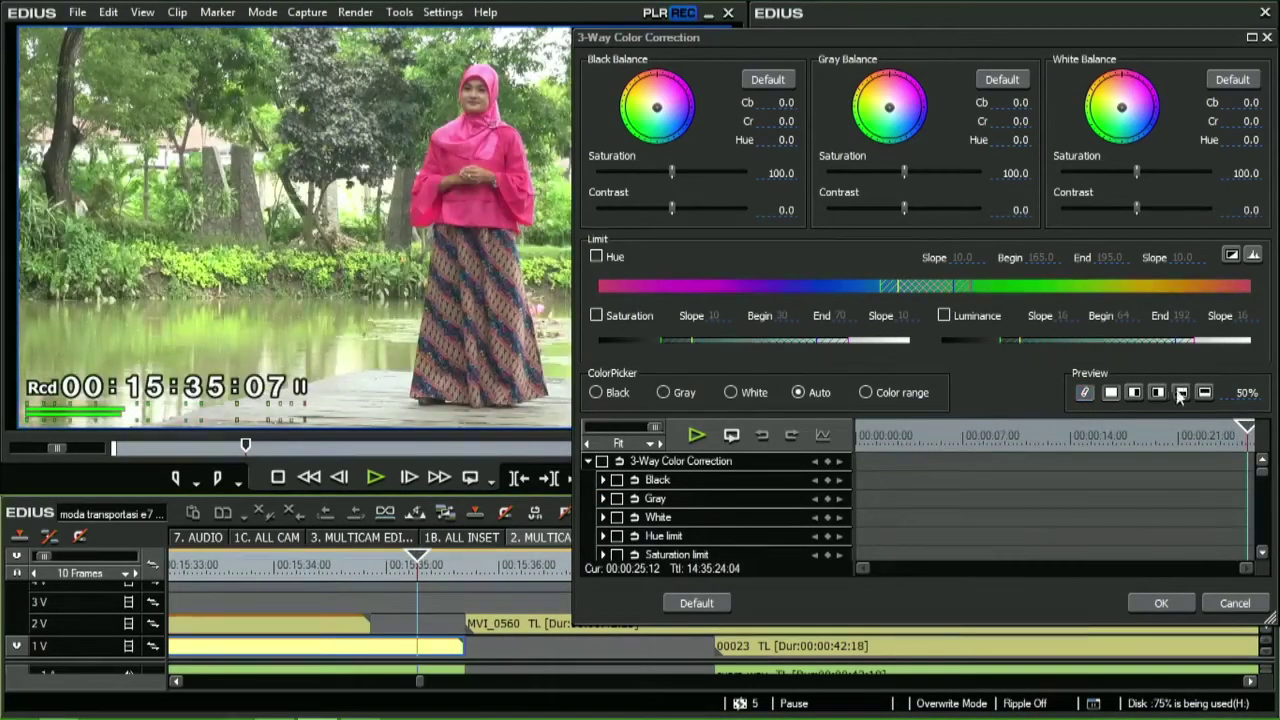
left_click(1132, 394)
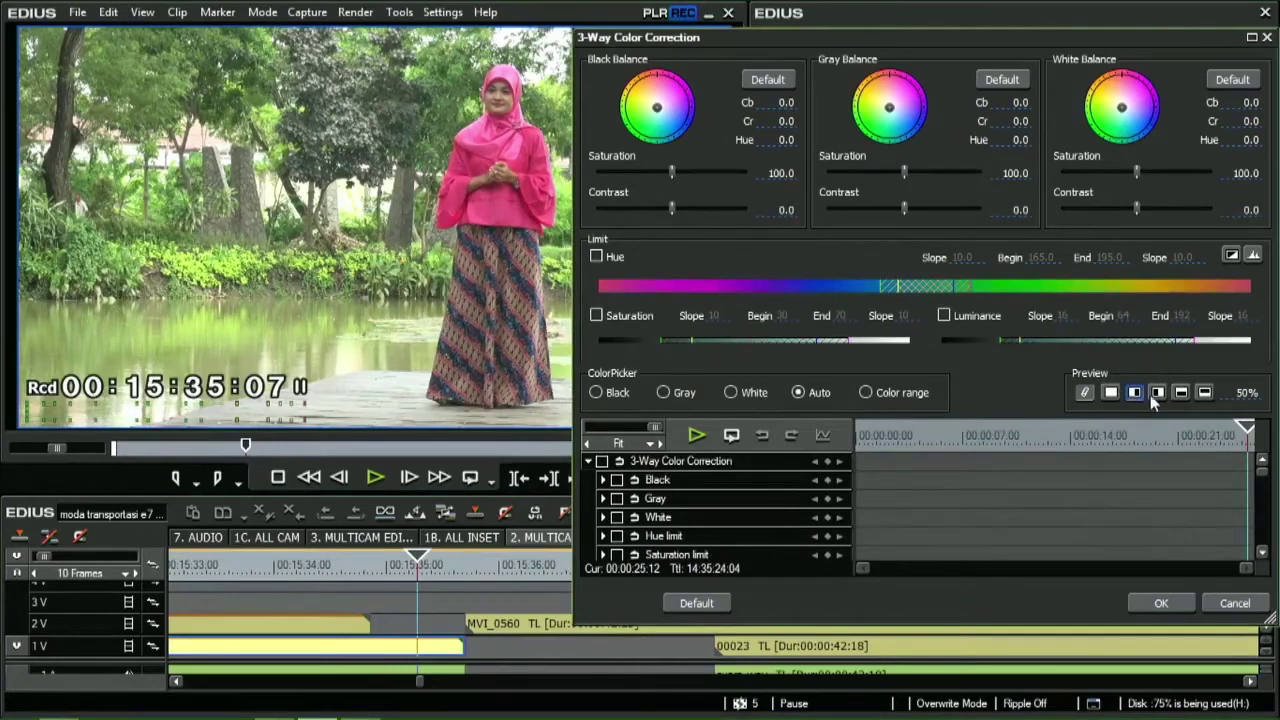
left_click(1163, 603)
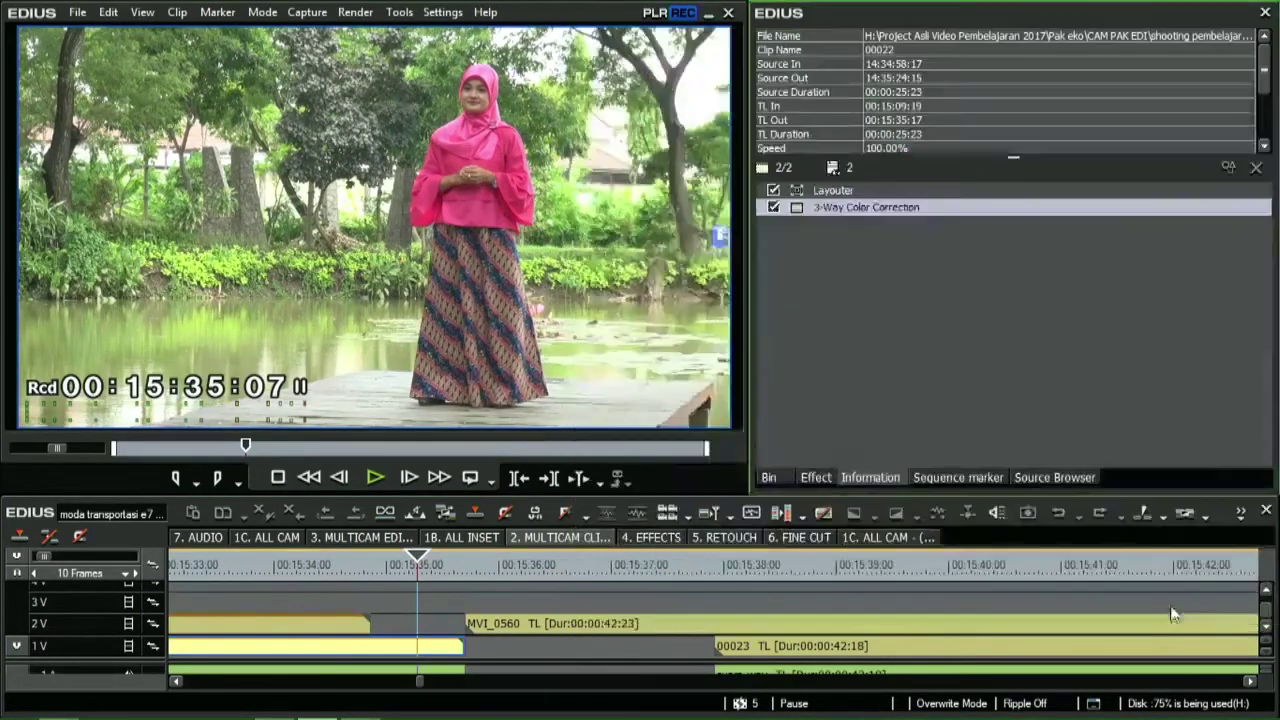
- Reopen clip 00022's 3-Way Color Correction, visit the clip's end and set the playhead to 00:15:35:02
left_click(870, 207)
key("Left")
key("Left")
key("Left")
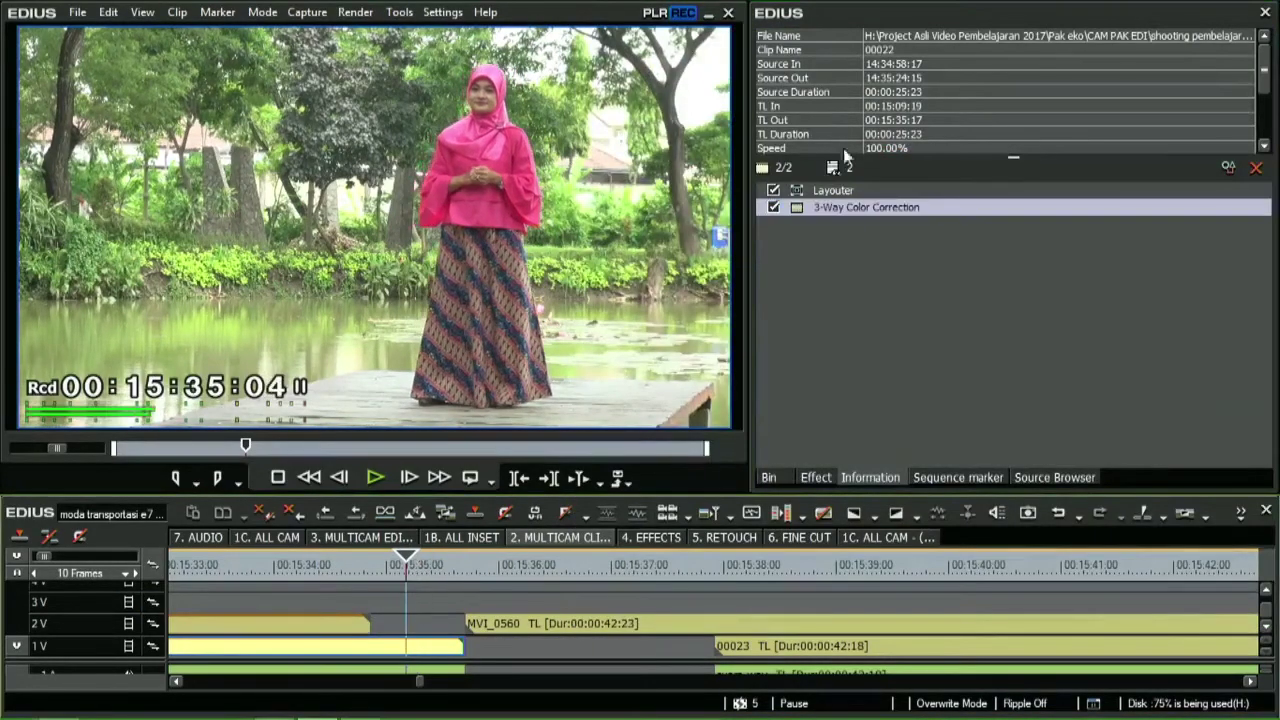
double_click(875, 207)
left_click(982, 438)
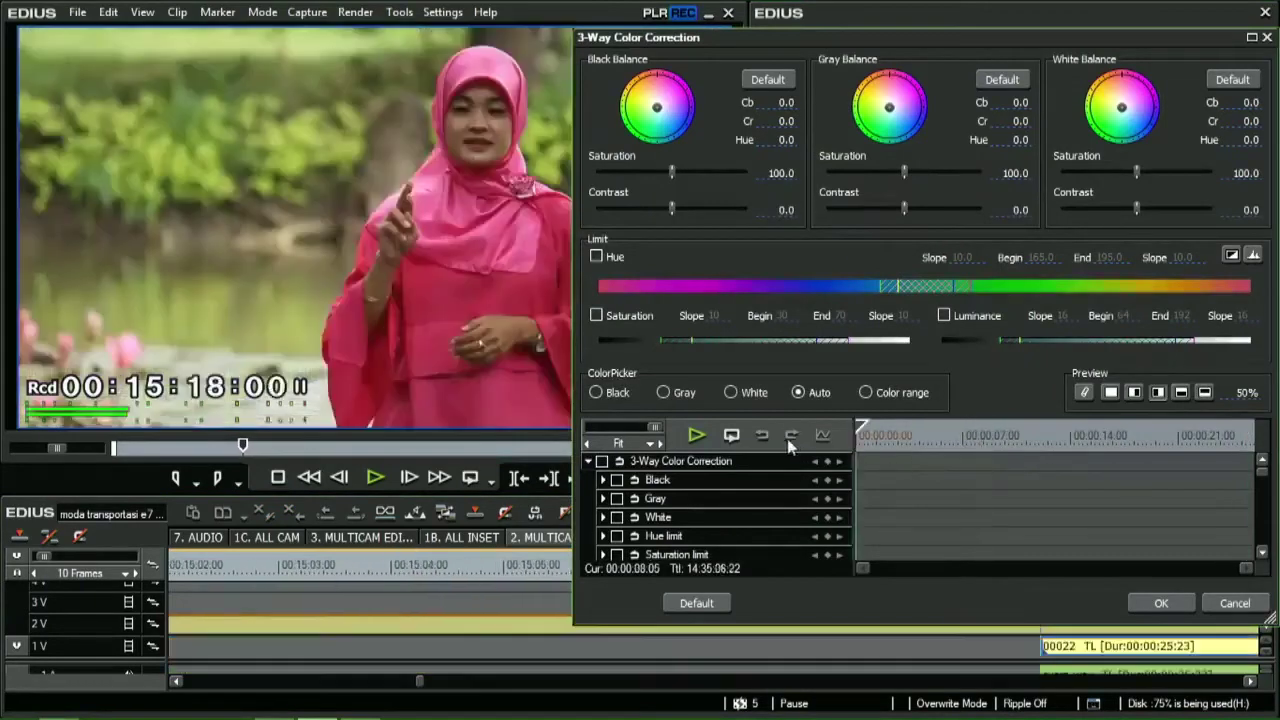
key("Home")
key("End")
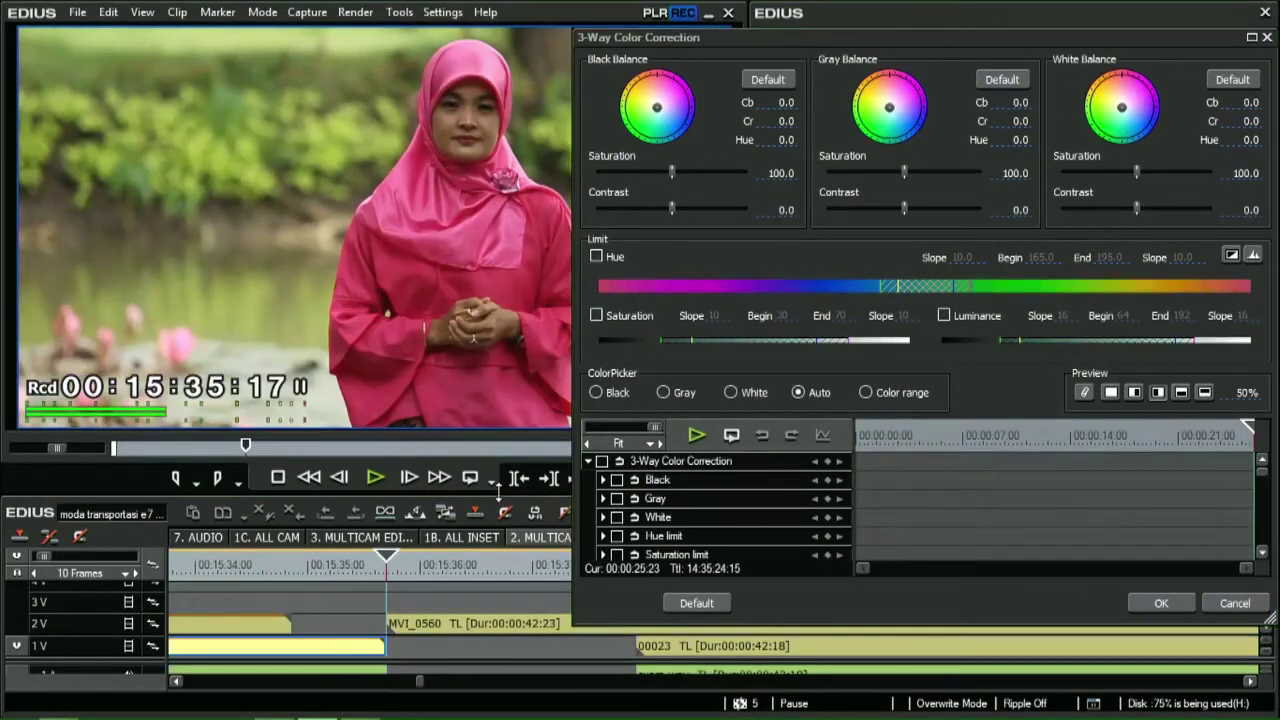
left_click(318, 565)
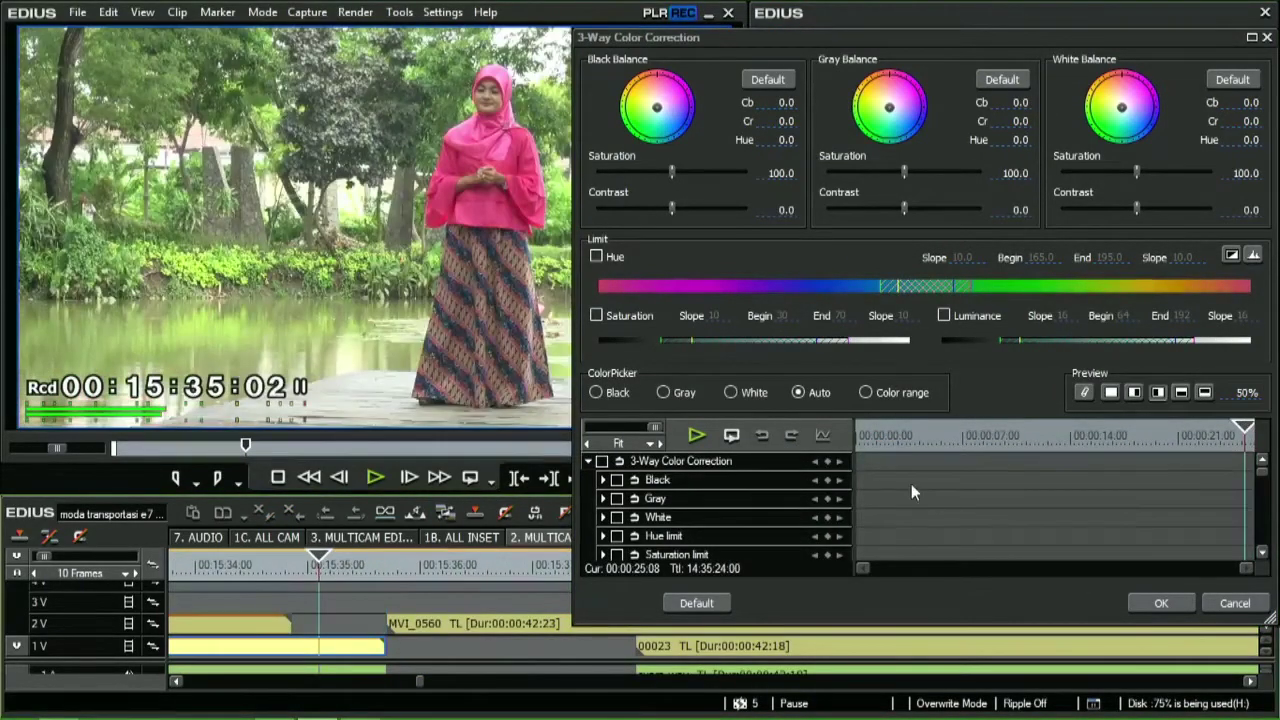
- Preview the correction at 00:15:35:02 and 00:15:34:13, select clip MVI_0559, go to 00:15:35:14 and cancel the dialog
left_click(1085, 393)
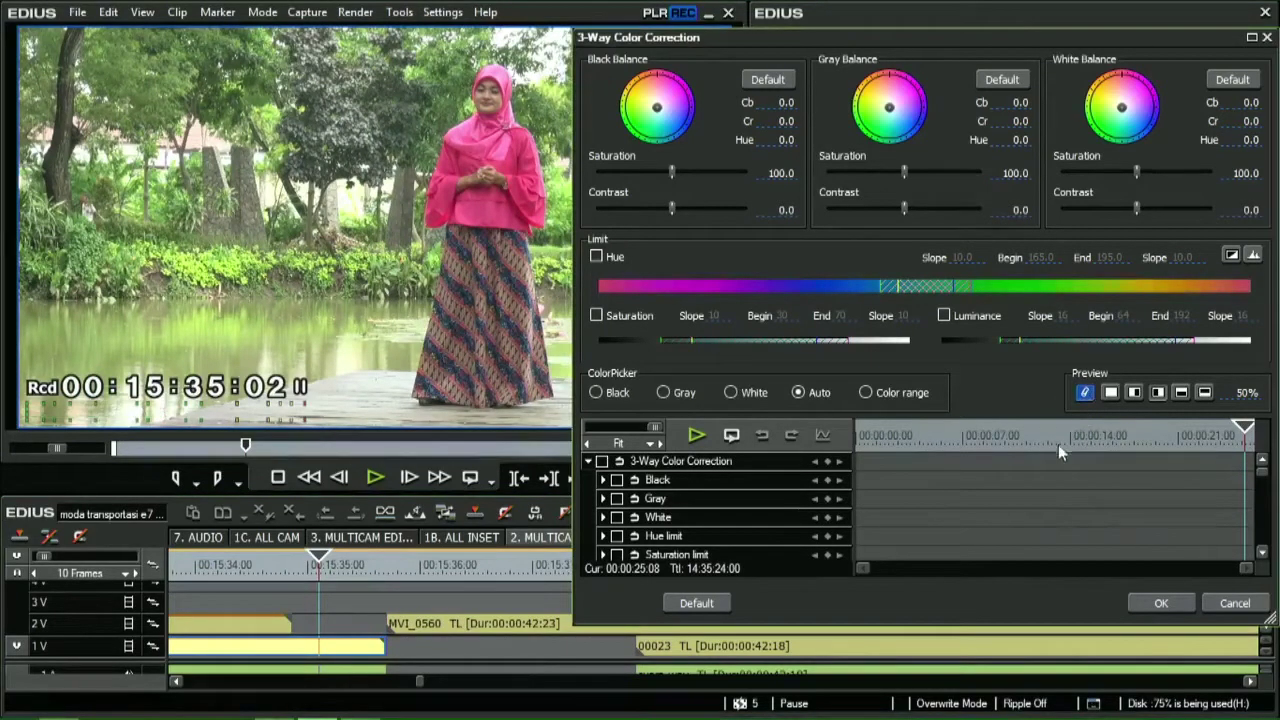
left_click(254, 568)
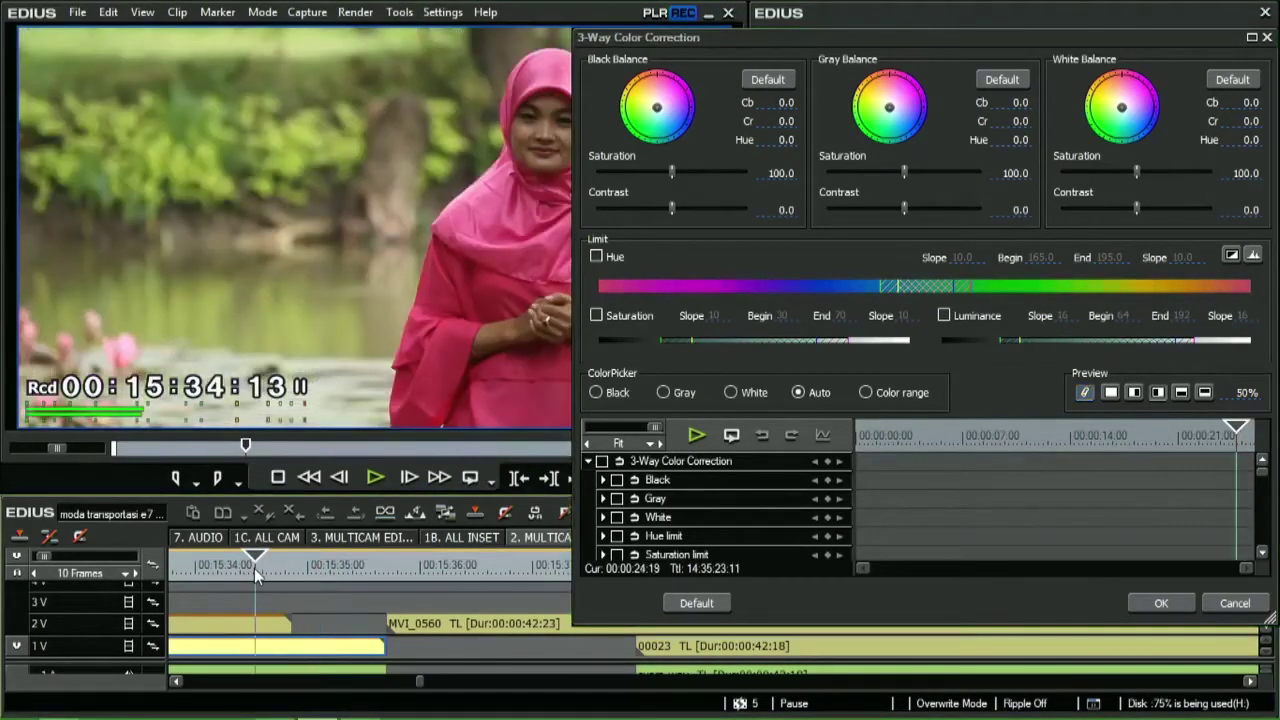
left_click(1157, 392)
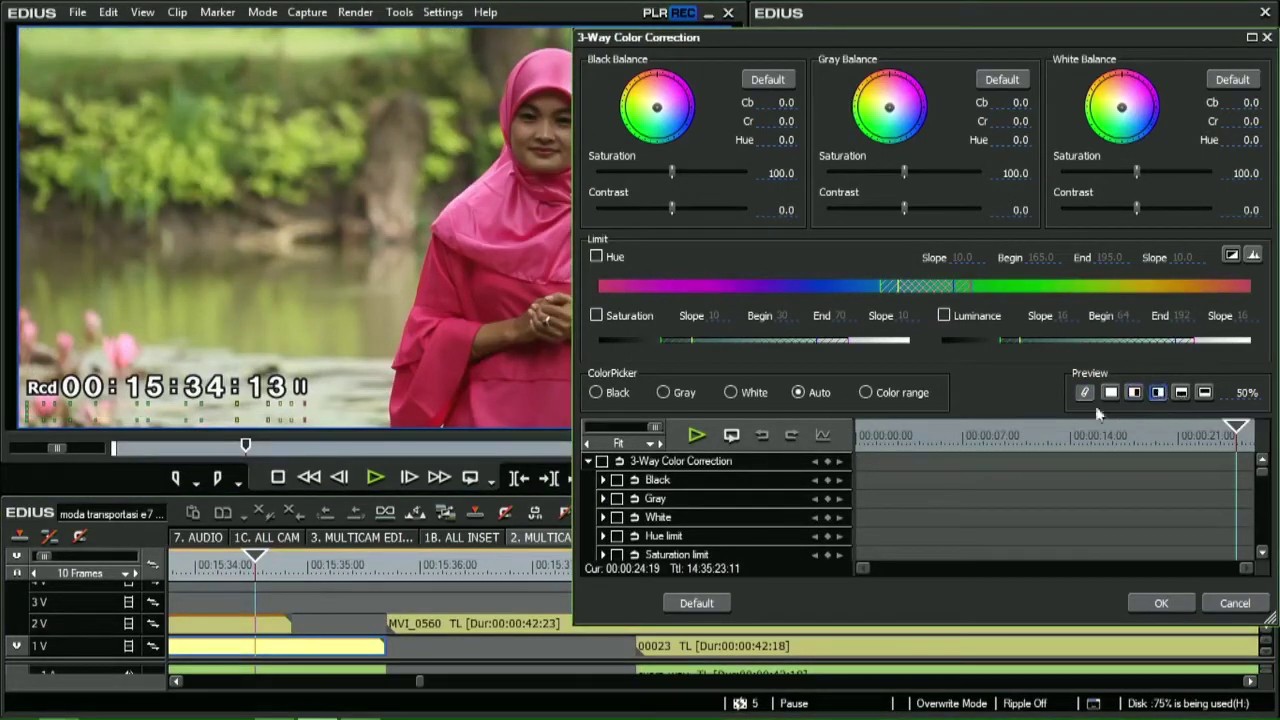
left_click(240, 567)
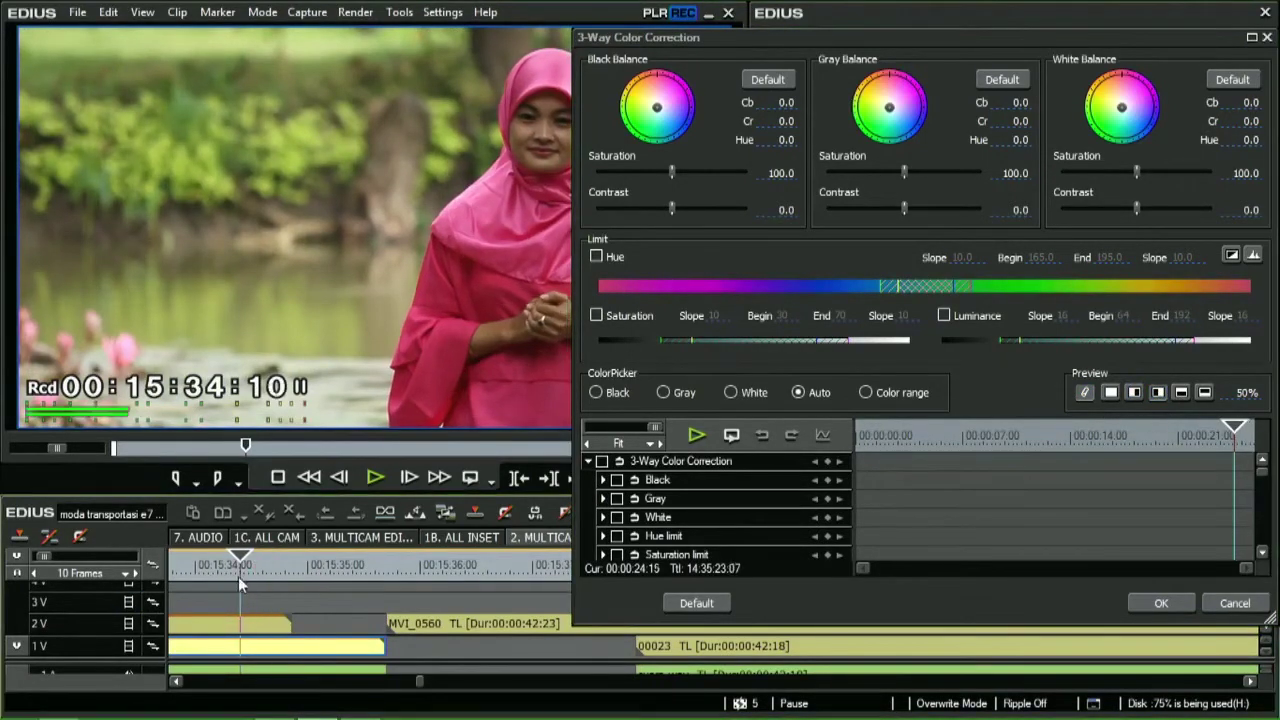
left_click(263, 624)
left_click_drag(330, 565, 372, 573)
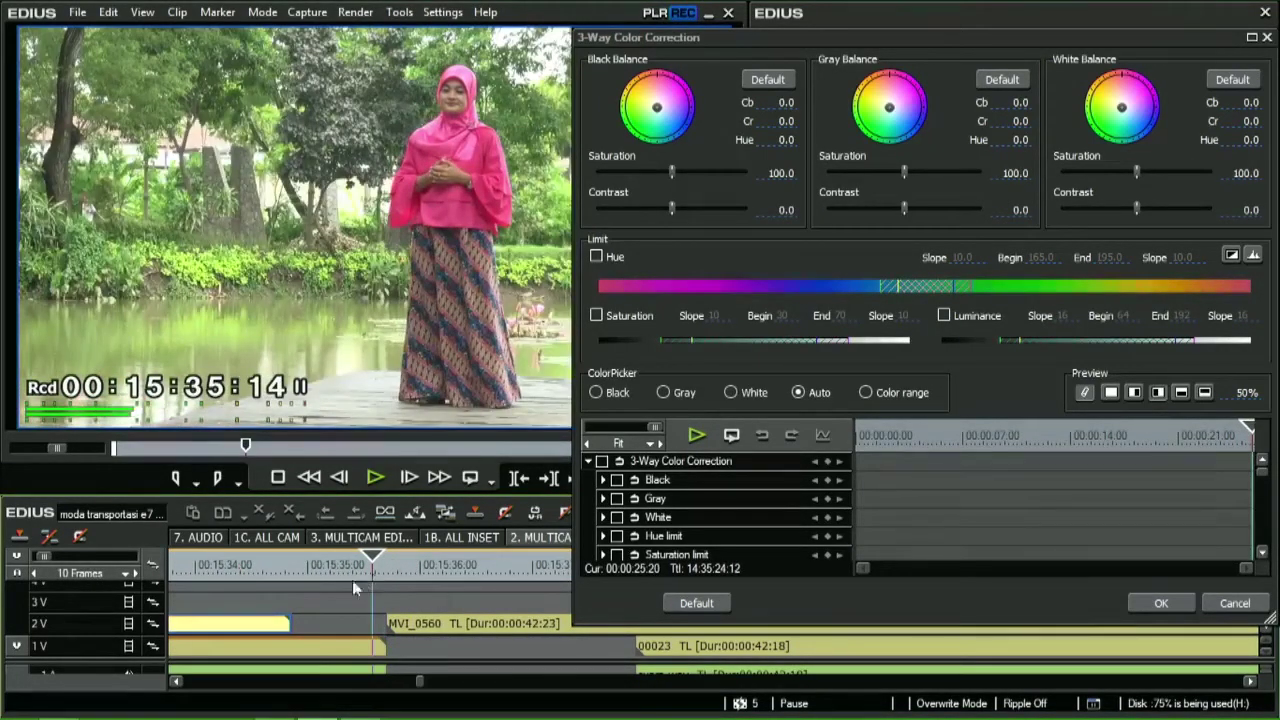
left_click(1236, 603)
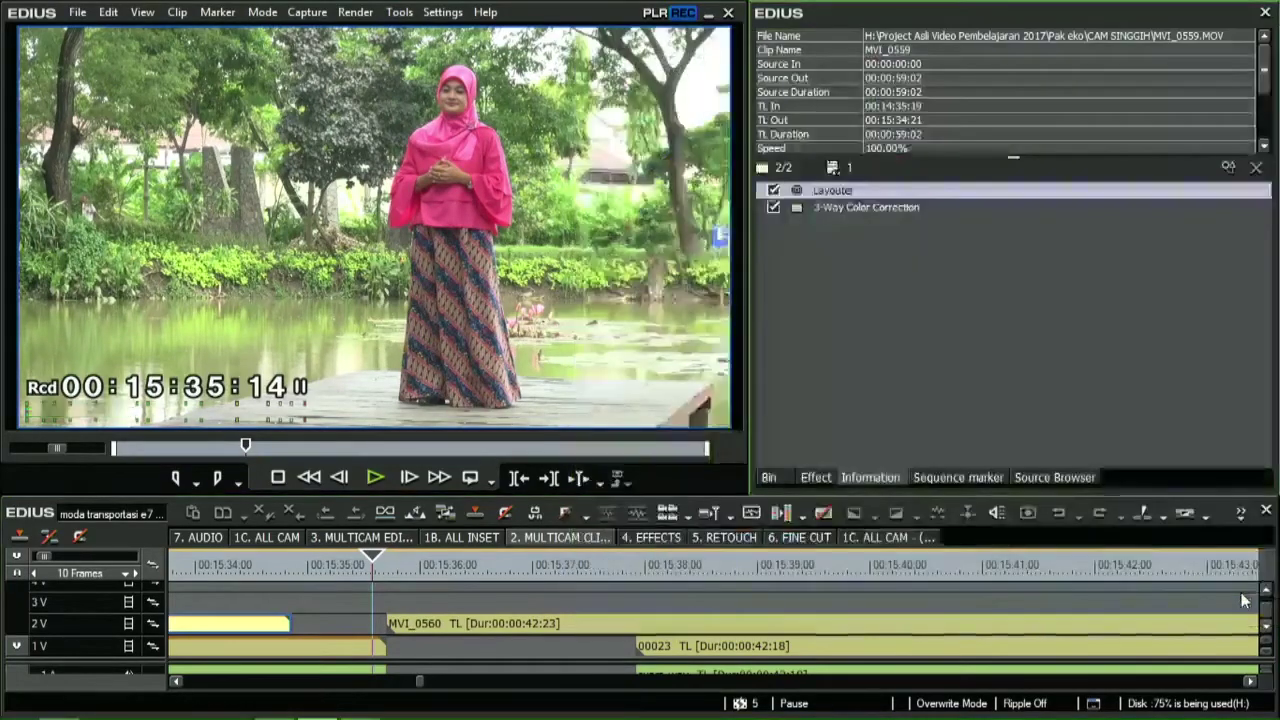
- Split clip 00022 at 00:15:34:21 and move its remaining part from track 1V up to track 2V
left_click(291, 570)
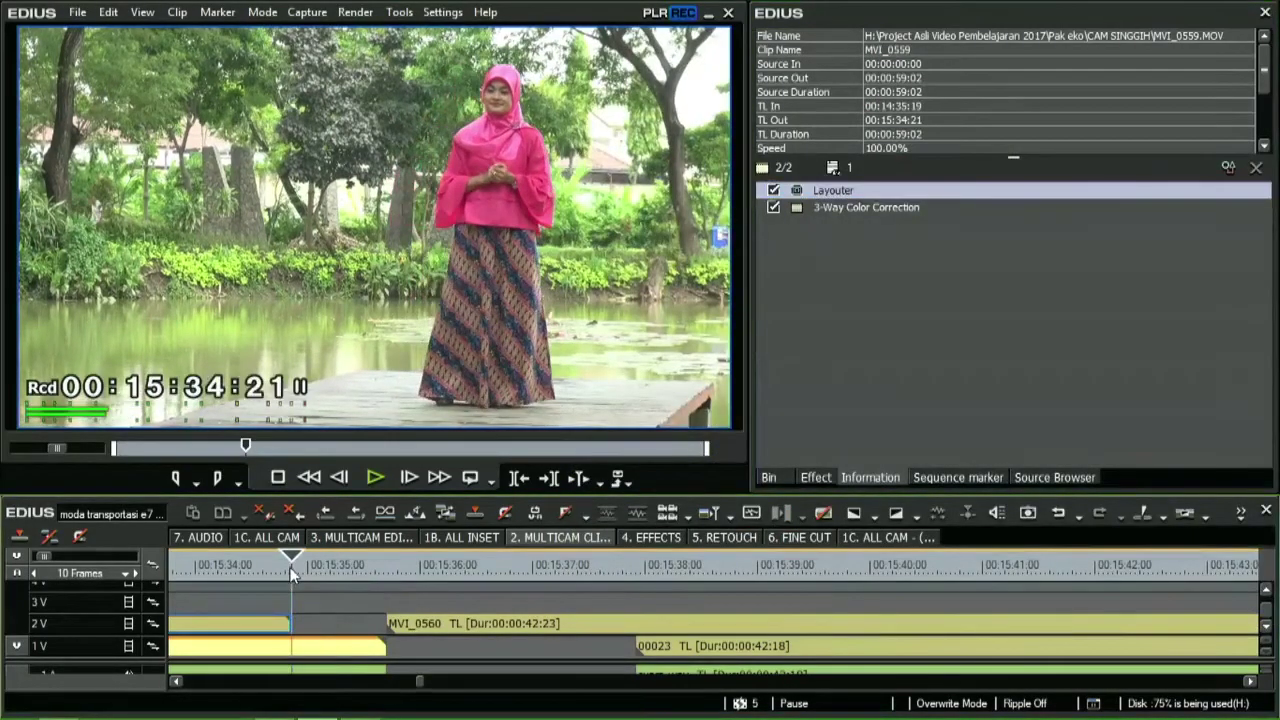
left_click(320, 652)
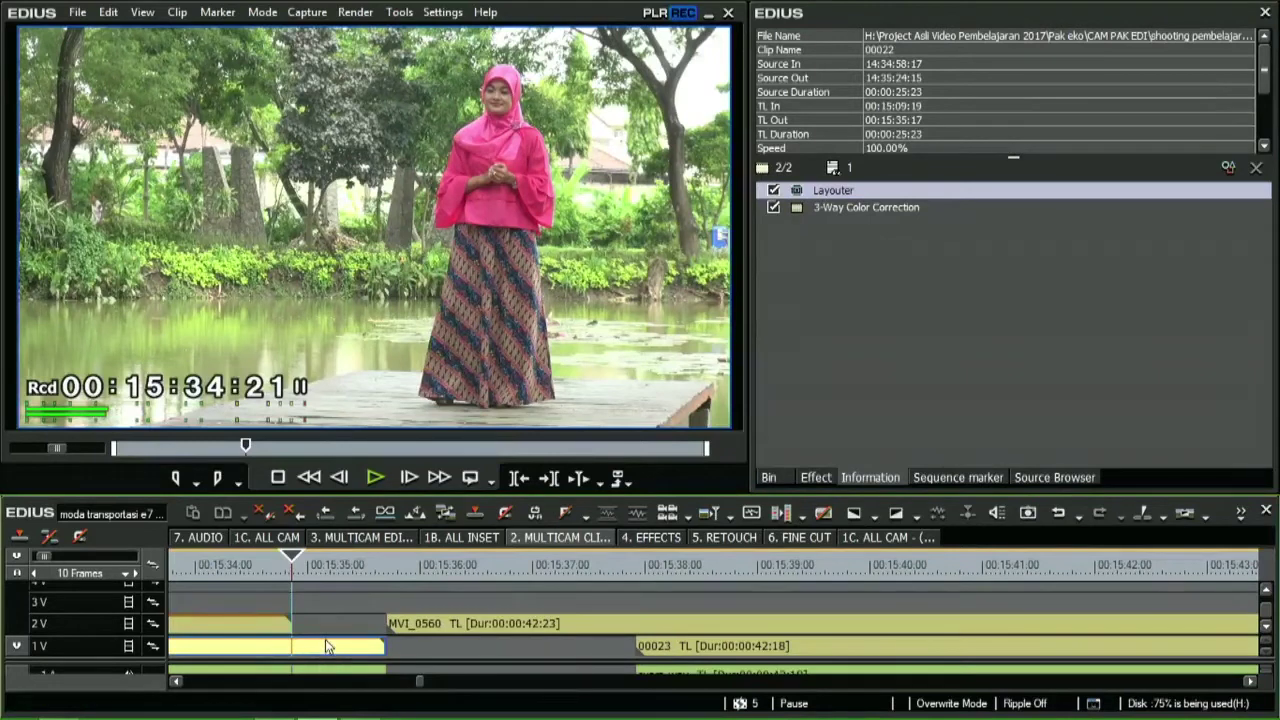
key("c")
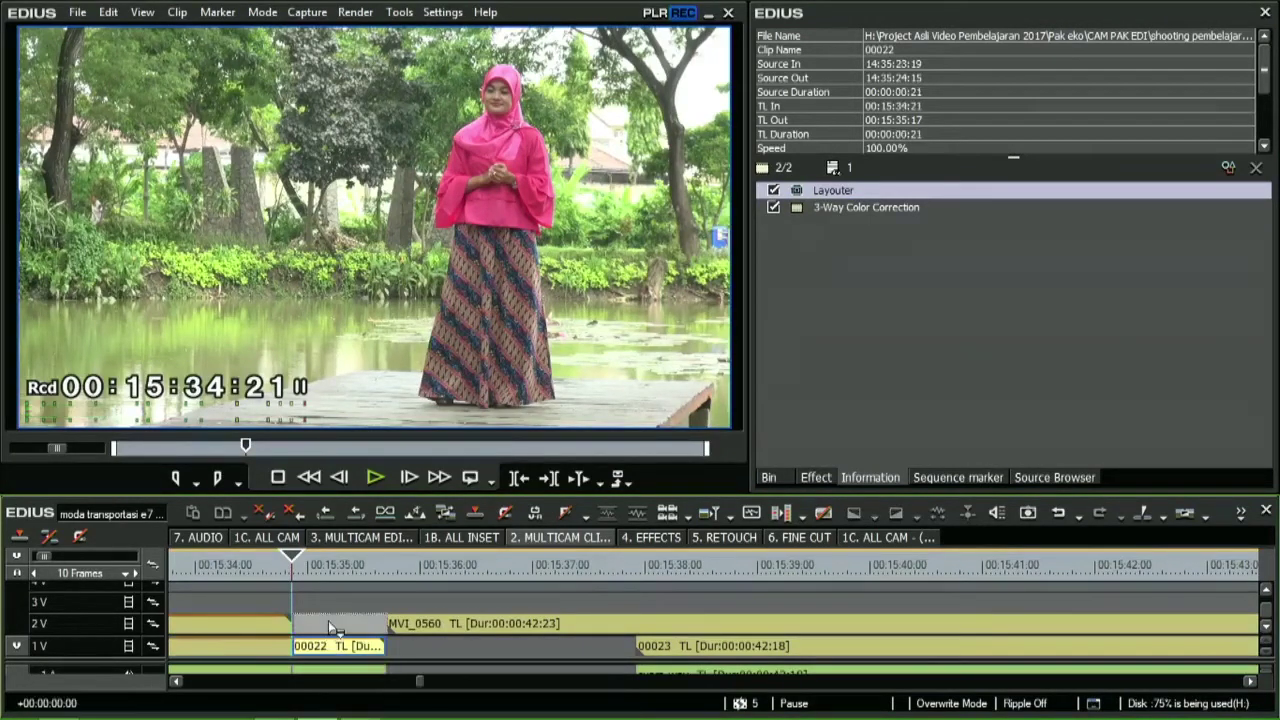
left_click_drag(321, 617, 327, 607)
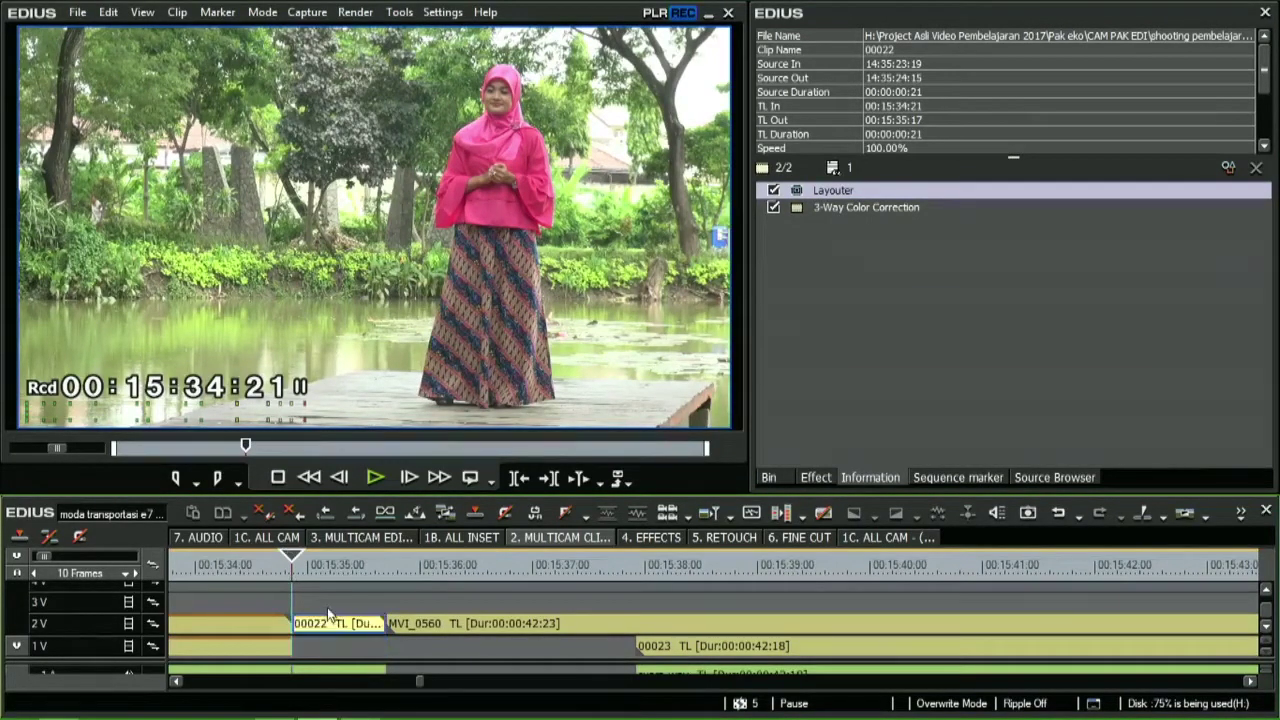
- Open the moved 00022 clip's 3-Way Color Correction, preview it at 00:15:35:03 and horizontally split at the clip start, and cancel
scroll(327, 607, "up", 2)
left_click(327, 570)
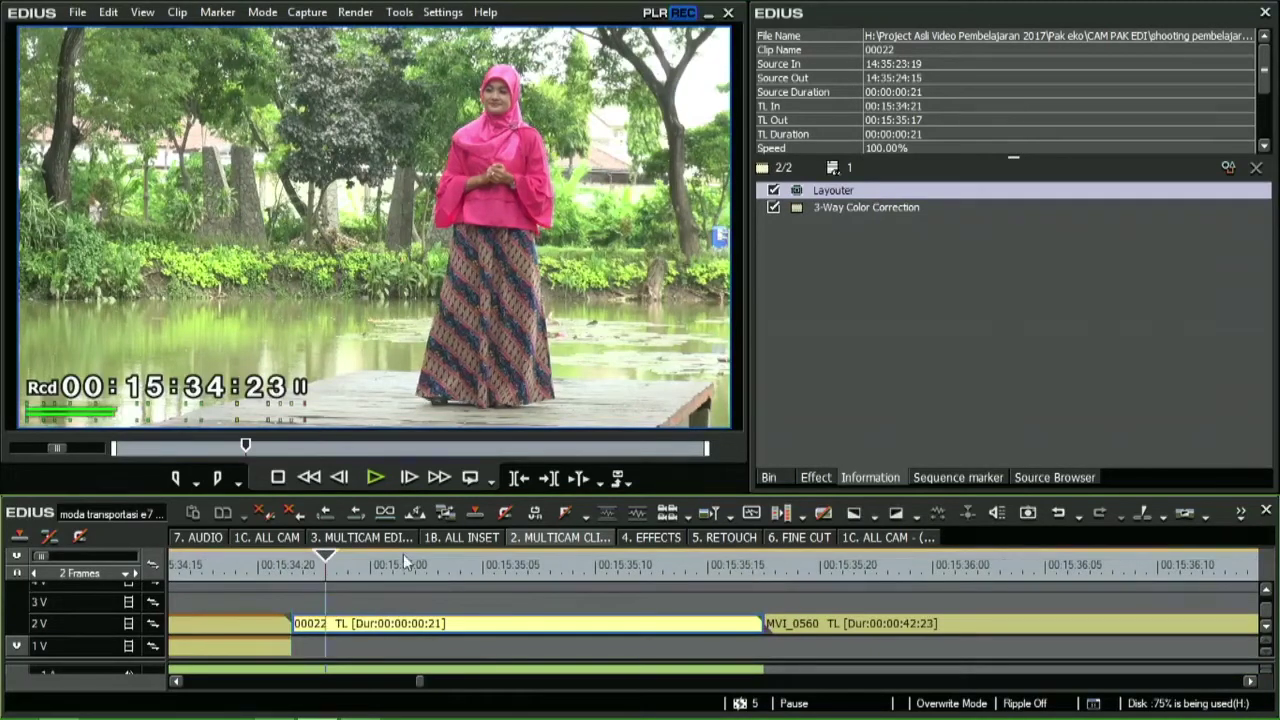
left_click_drag(405, 562, 425, 604)
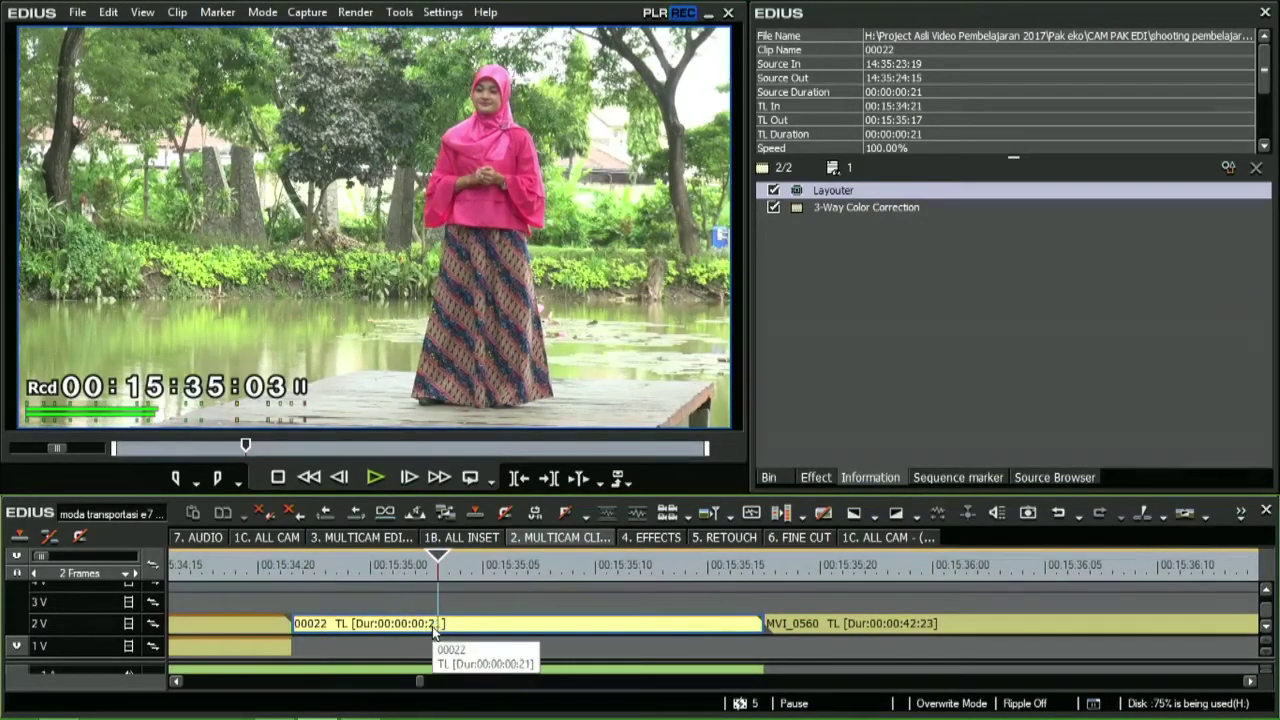
double_click(911, 206)
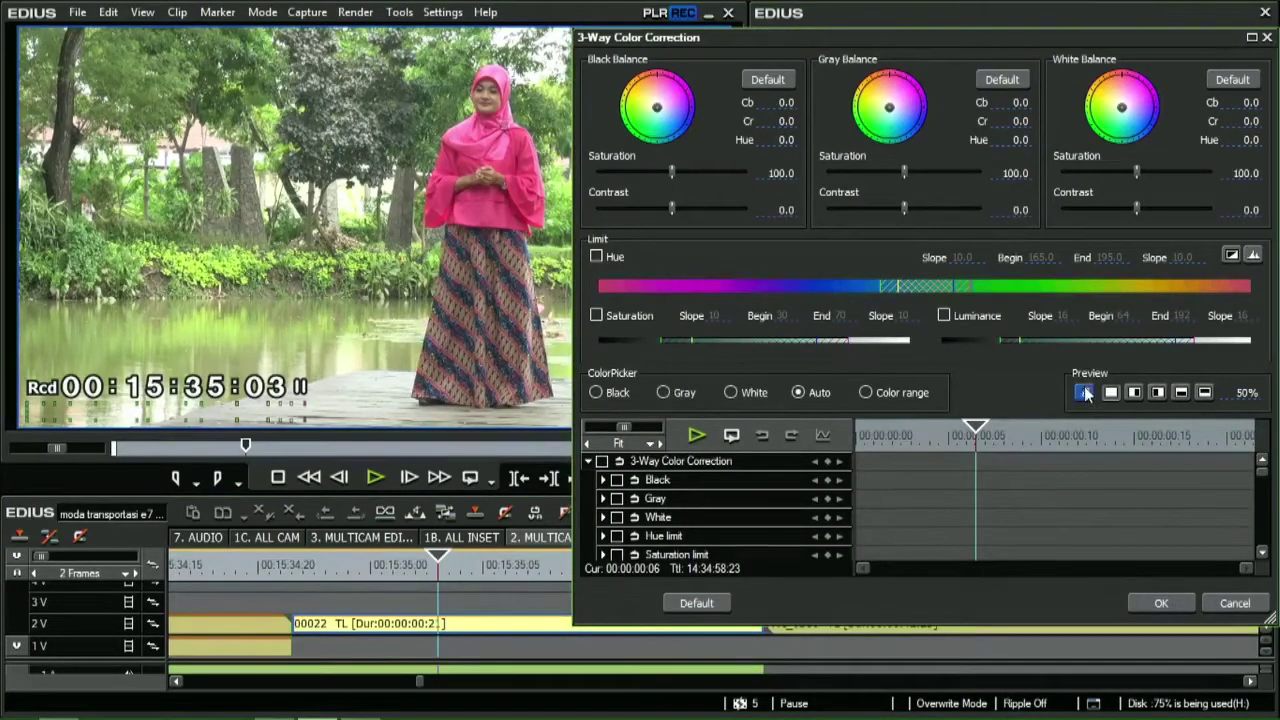
left_click(856, 436)
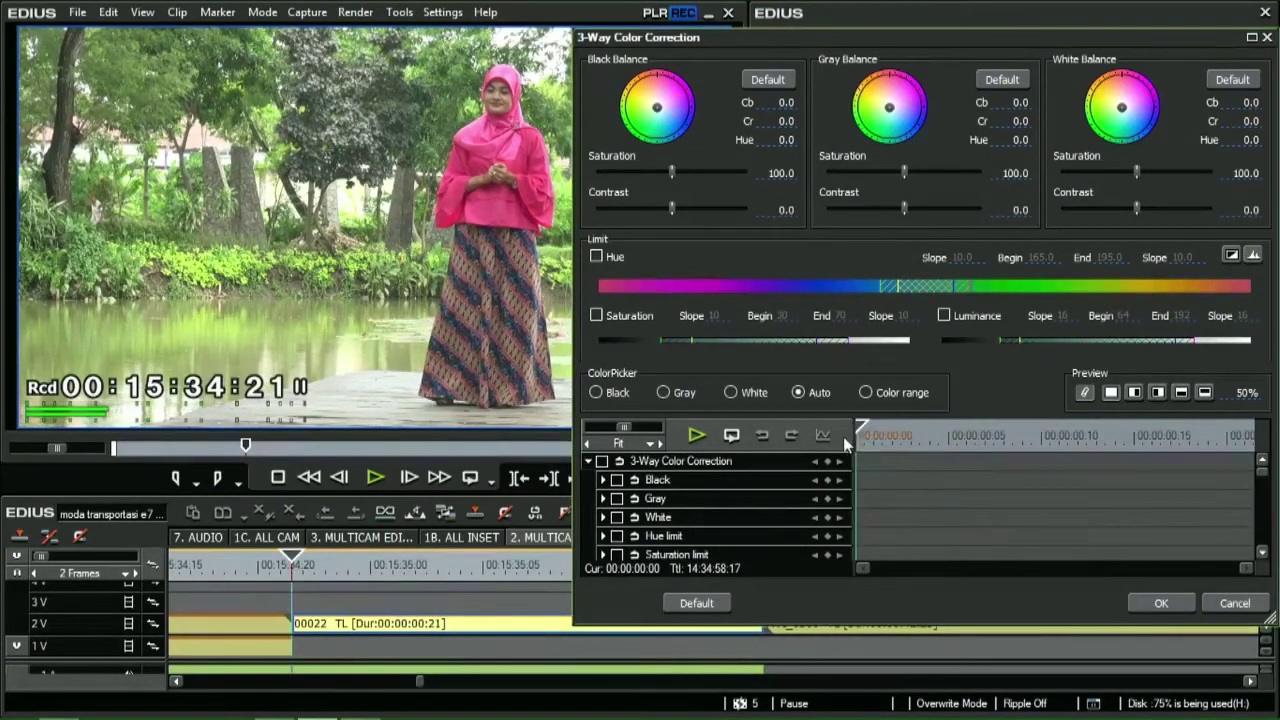
left_click(1181, 392)
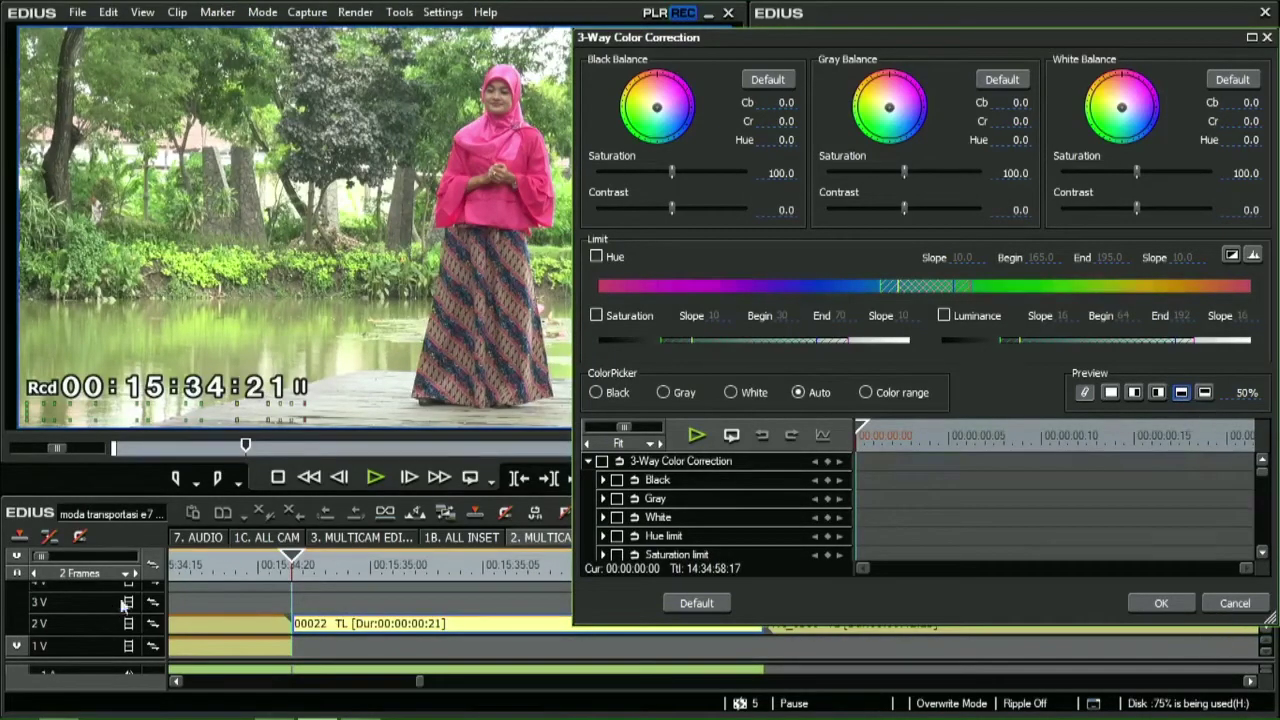
left_click(222, 568)
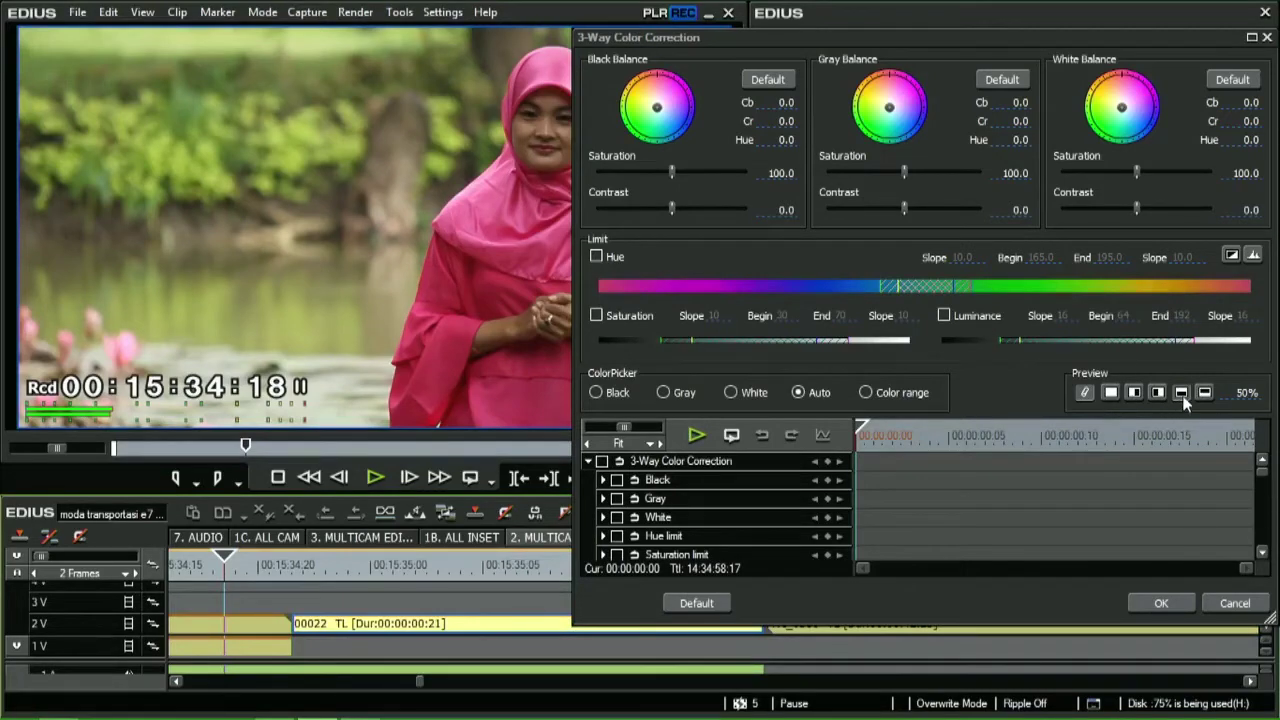
left_click(1233, 604)
- Preview clip MVI_0559's 3-Way Color Correction at 00:15:34:20, accept the dialog and move the playhead back onto clip 00022
left_click(557, 568)
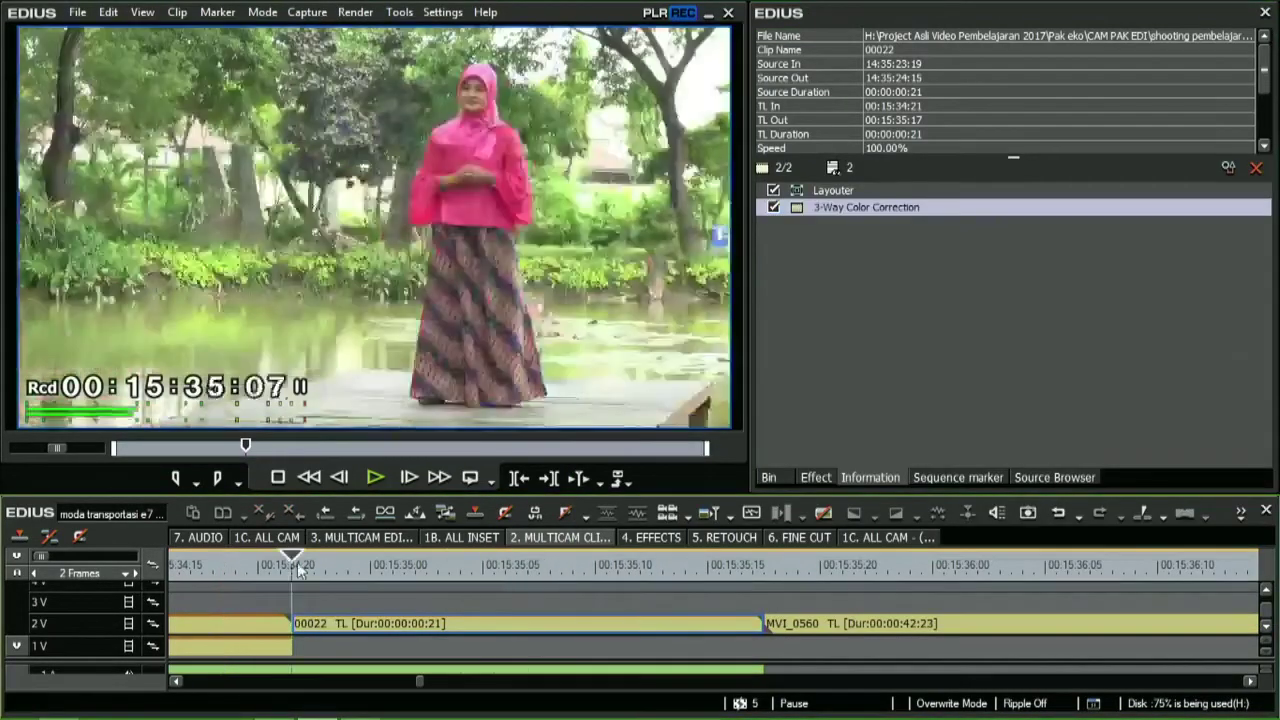
left_click(268, 568)
left_click(255, 618)
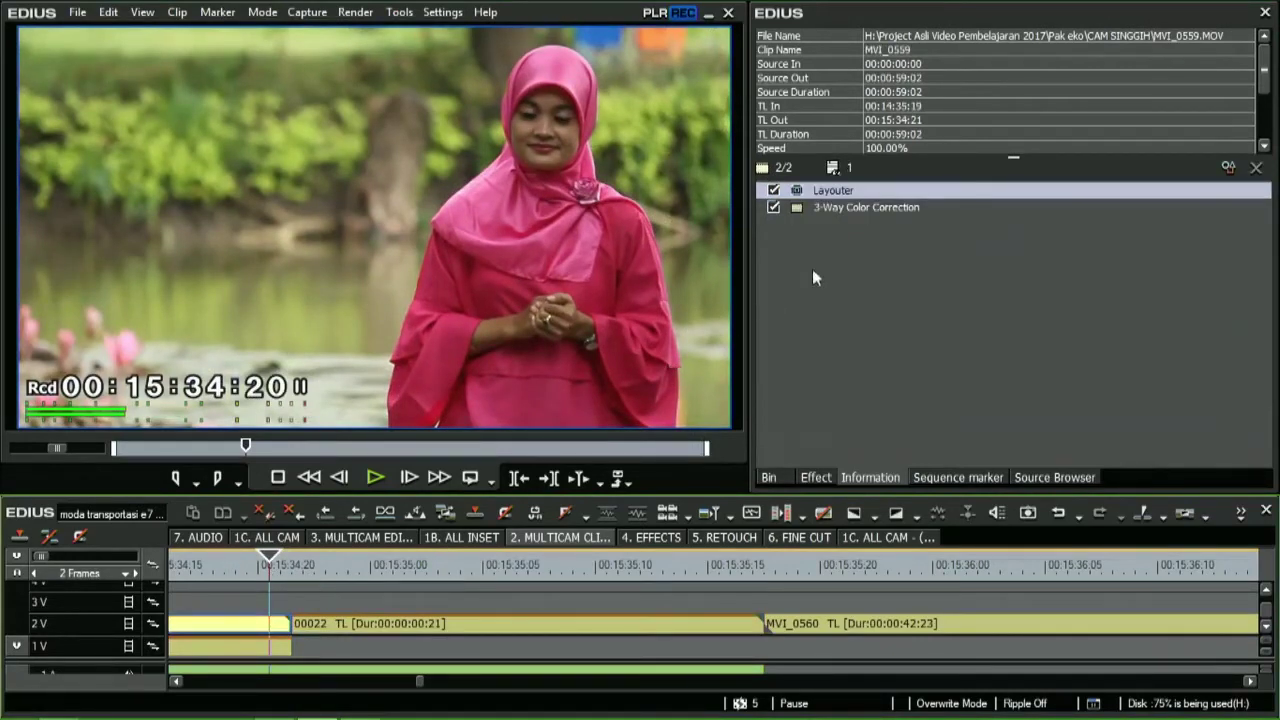
double_click(848, 207)
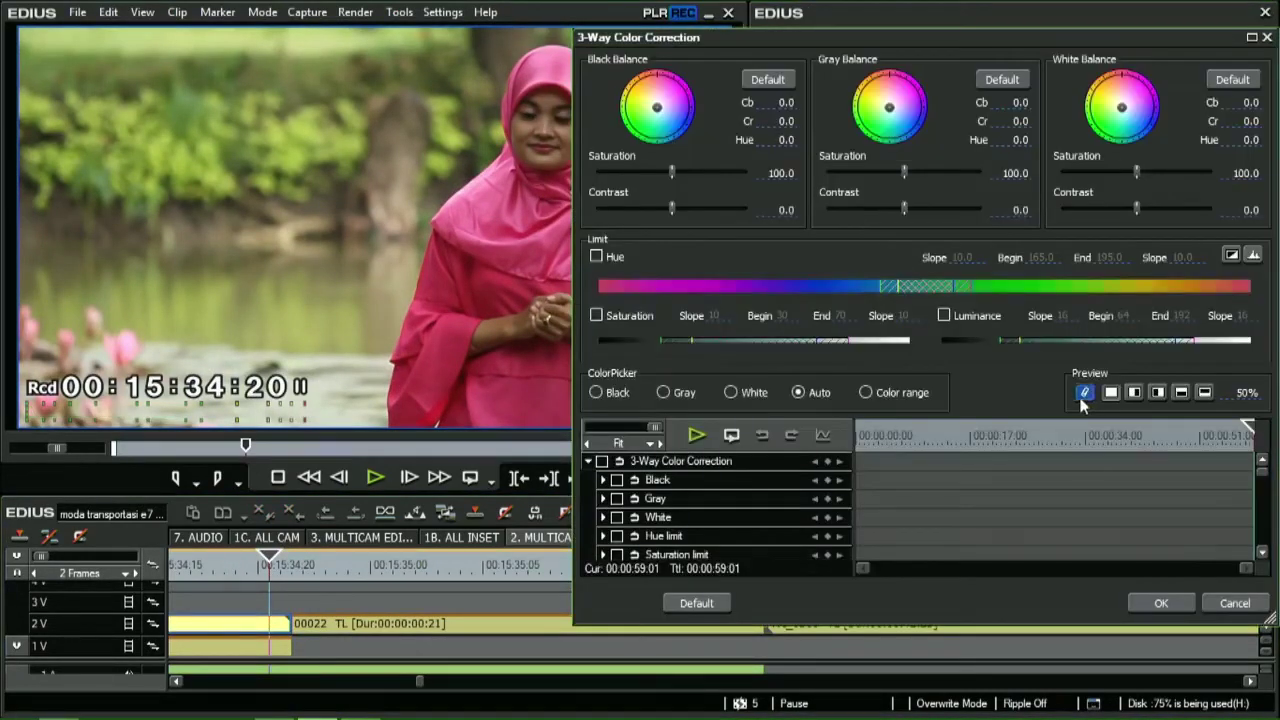
left_click(1161, 603)
left_click(593, 568)
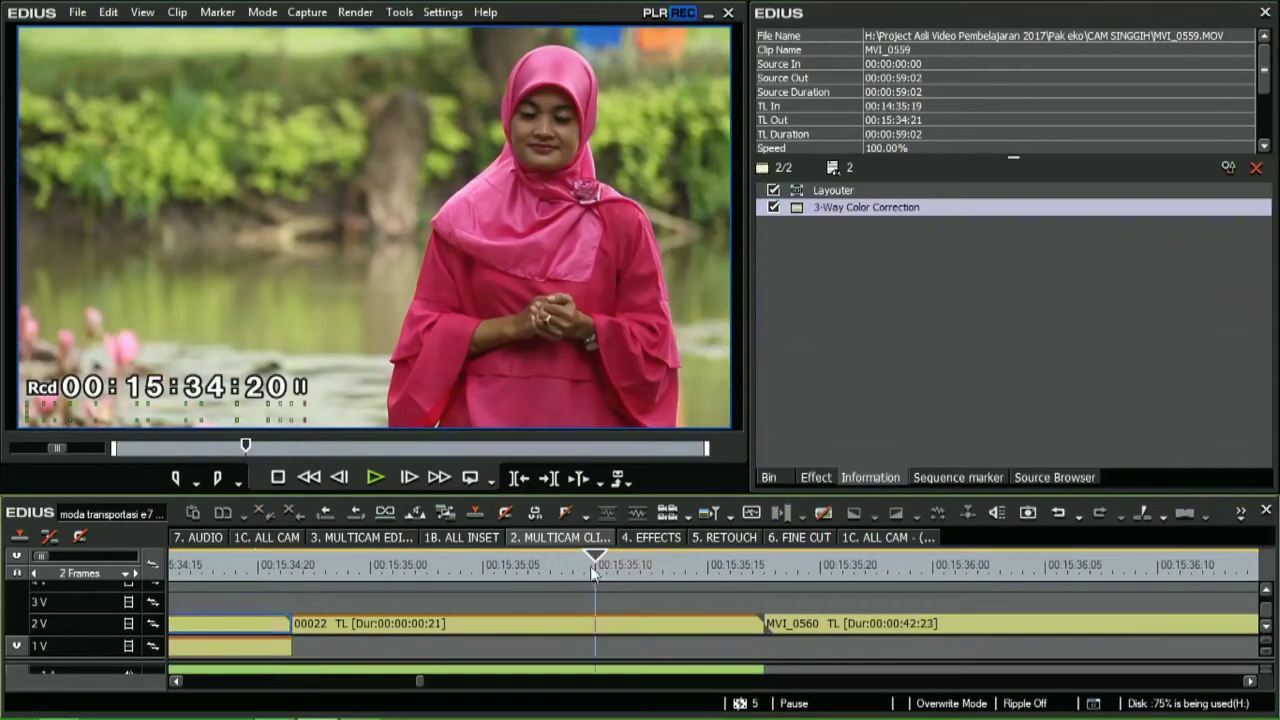
- Check clip 00022's 3-Way Color Correction at 00:15:34:20 and 00:15:35:03, trying the full-frame and horizontal split previews, and accept the dialog
double_click(846, 207)
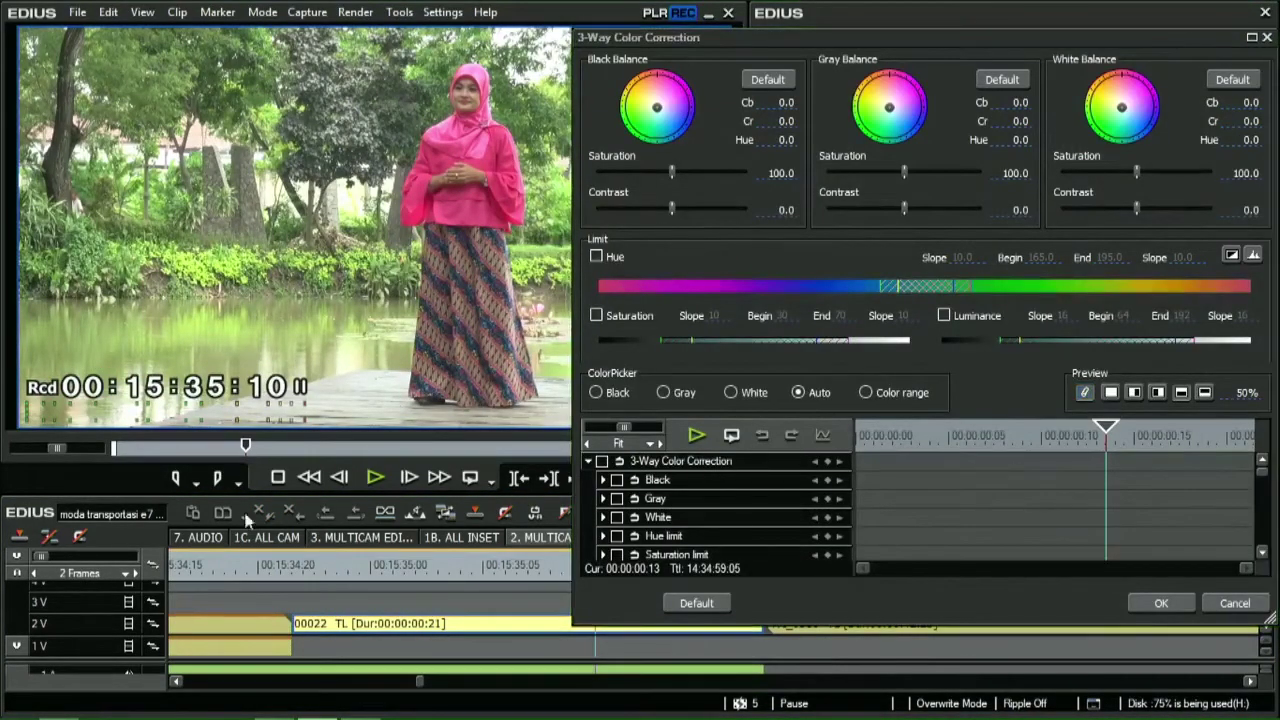
mouse_move(373, 580)
left_mouse_down()
mouse_move(191, 564)
mouse_move(359, 575)
left_mouse_up()
left_click(270, 591)
left_click(254, 628)
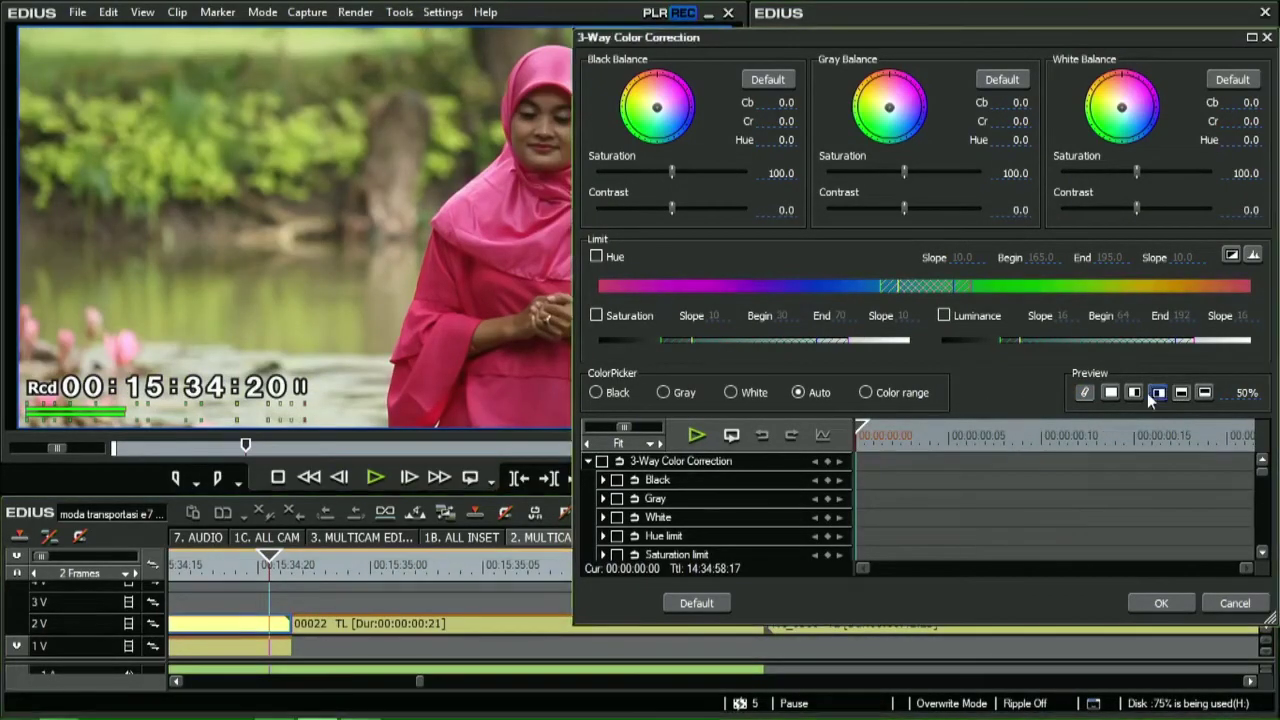
left_click(448, 592)
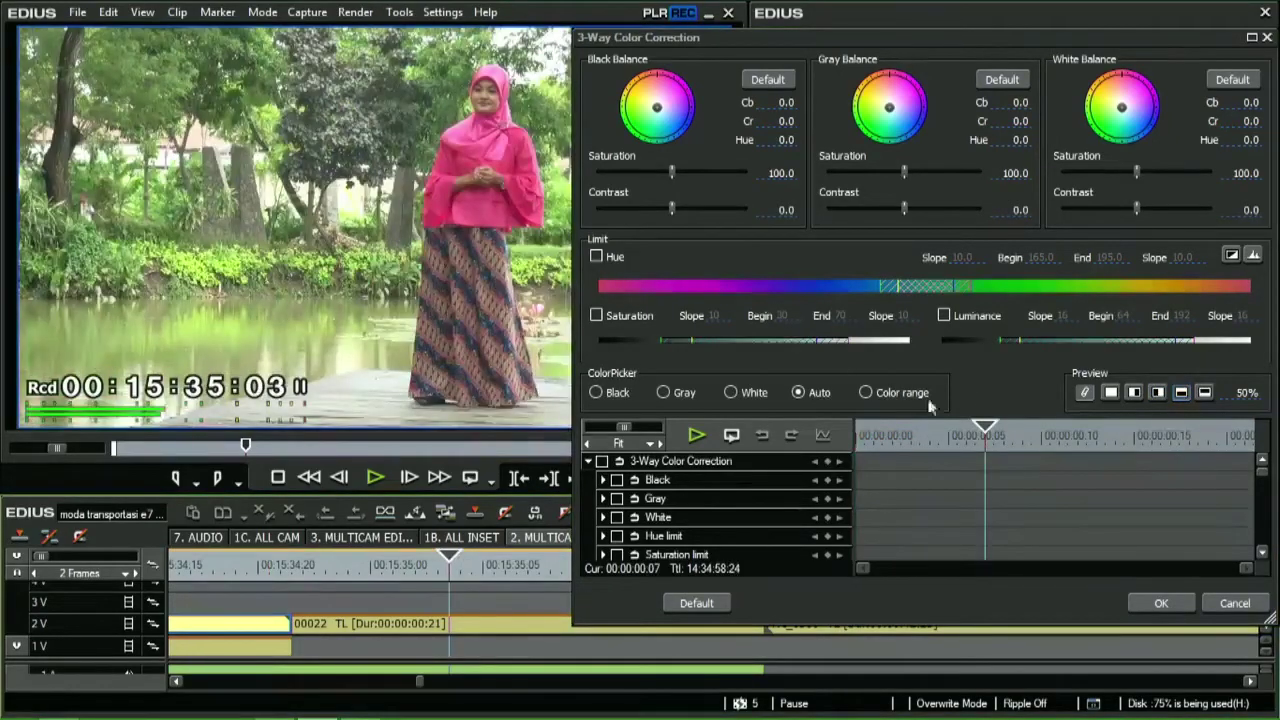
left_click(1110, 393)
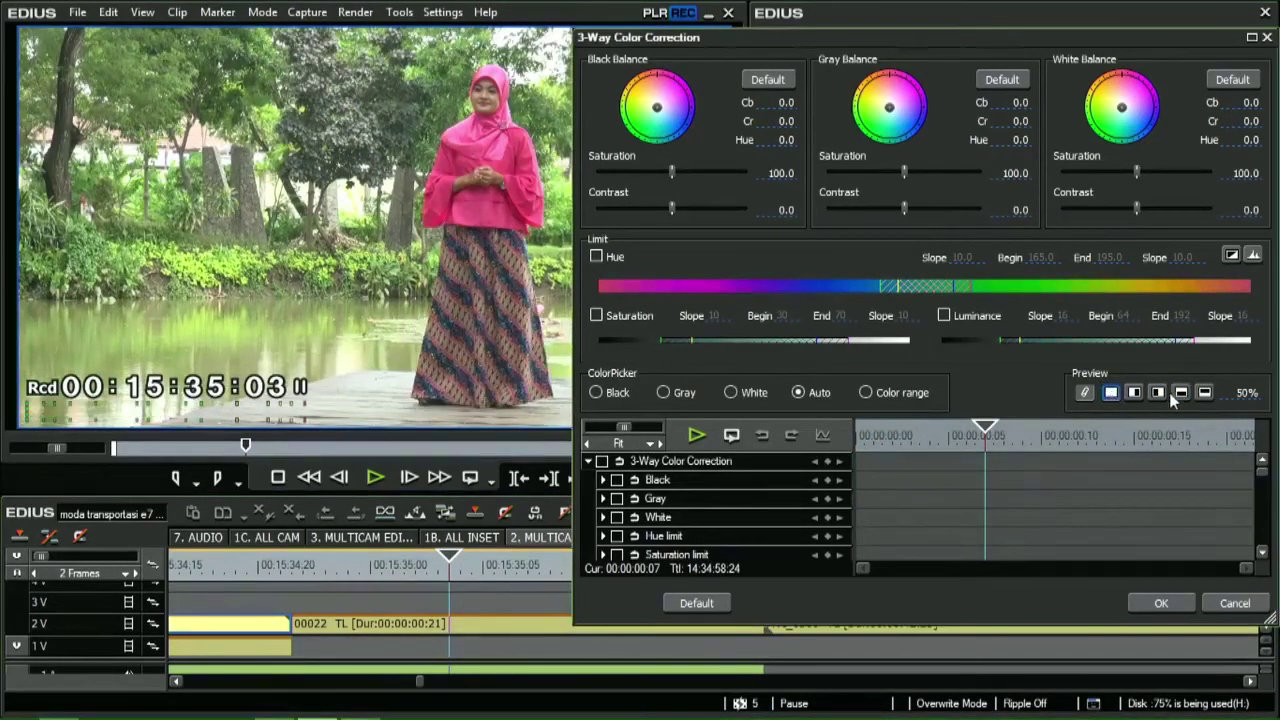
left_click(1204, 393)
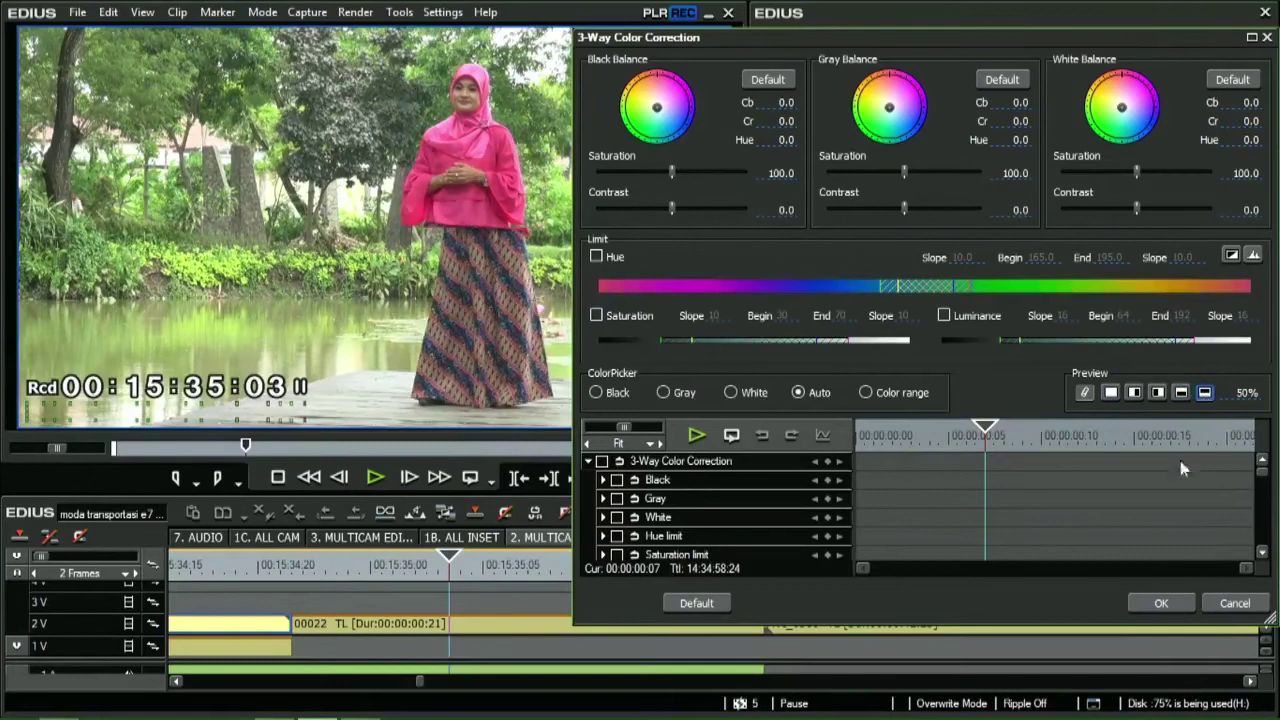
left_click(1162, 603)
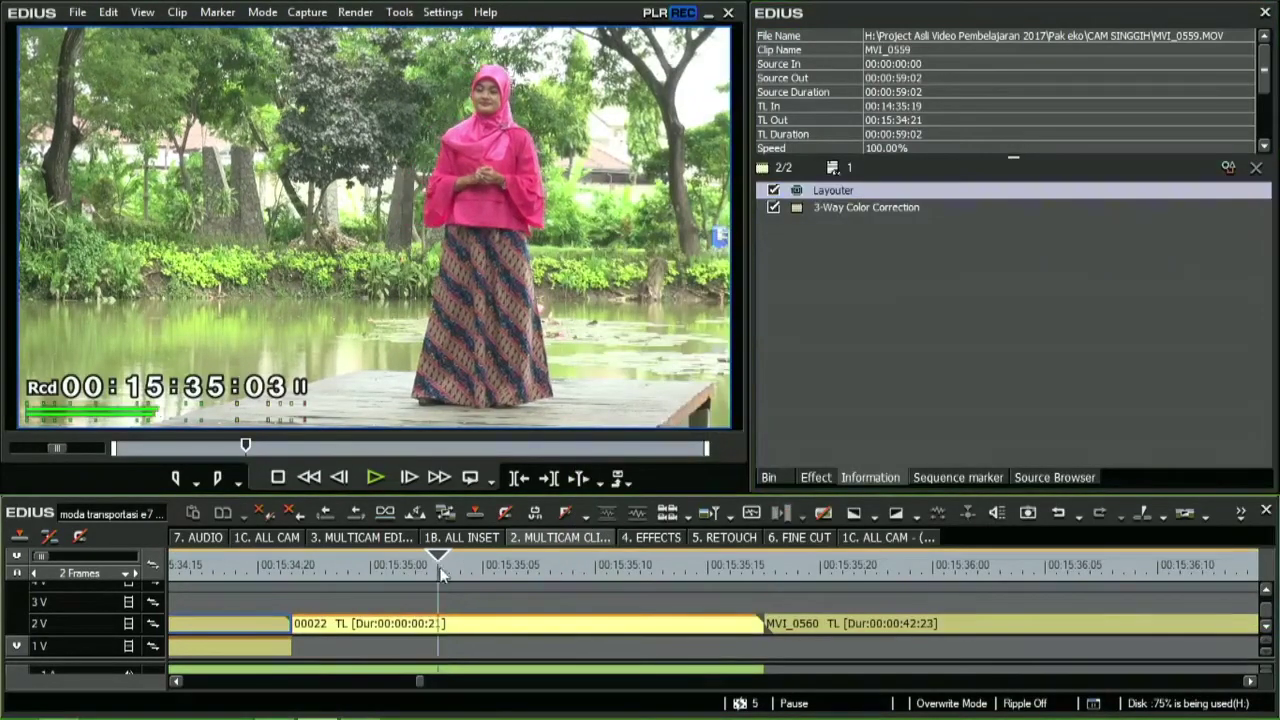
- Open clip MVI_0559's 3-Way Color Correction at 00:15:34:12, preview across the cut to 00:15:35:00 and cancel the dialog
left_click_drag(398, 566, 362, 563)
left_click(412, 612)
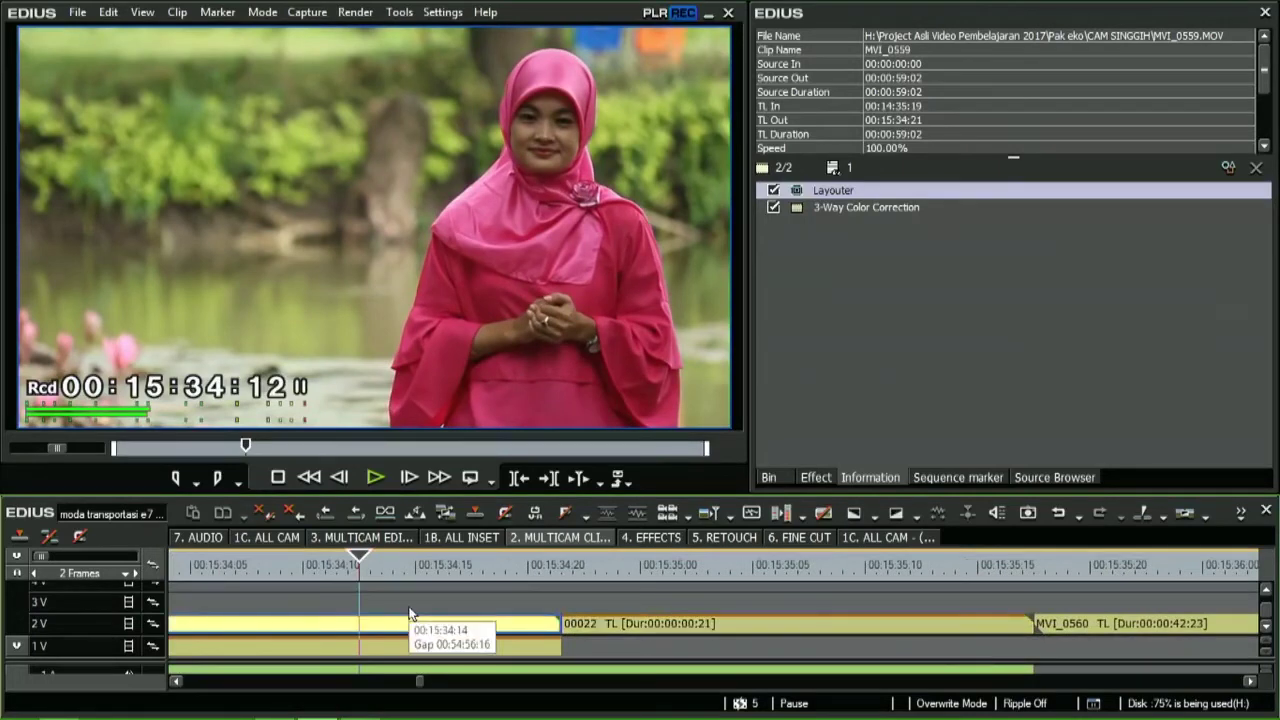
double_click(859, 206)
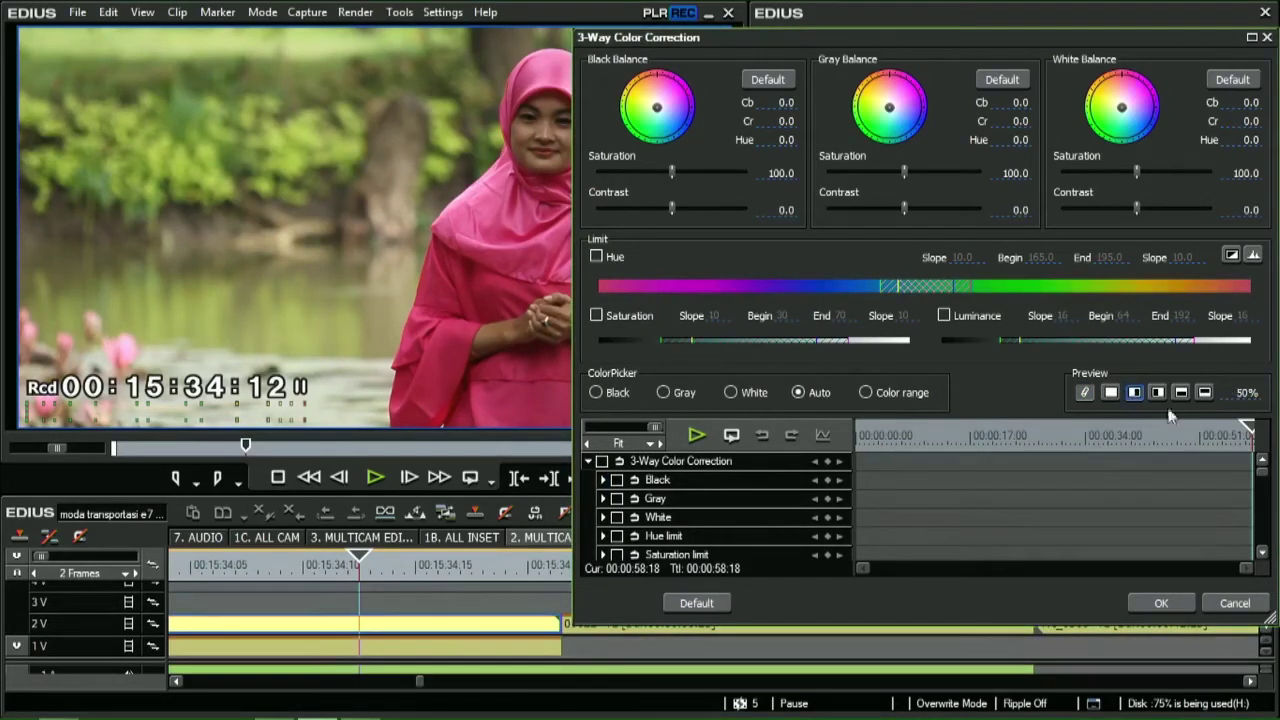
left_click(517, 566)
left_click_drag(517, 566, 652, 575)
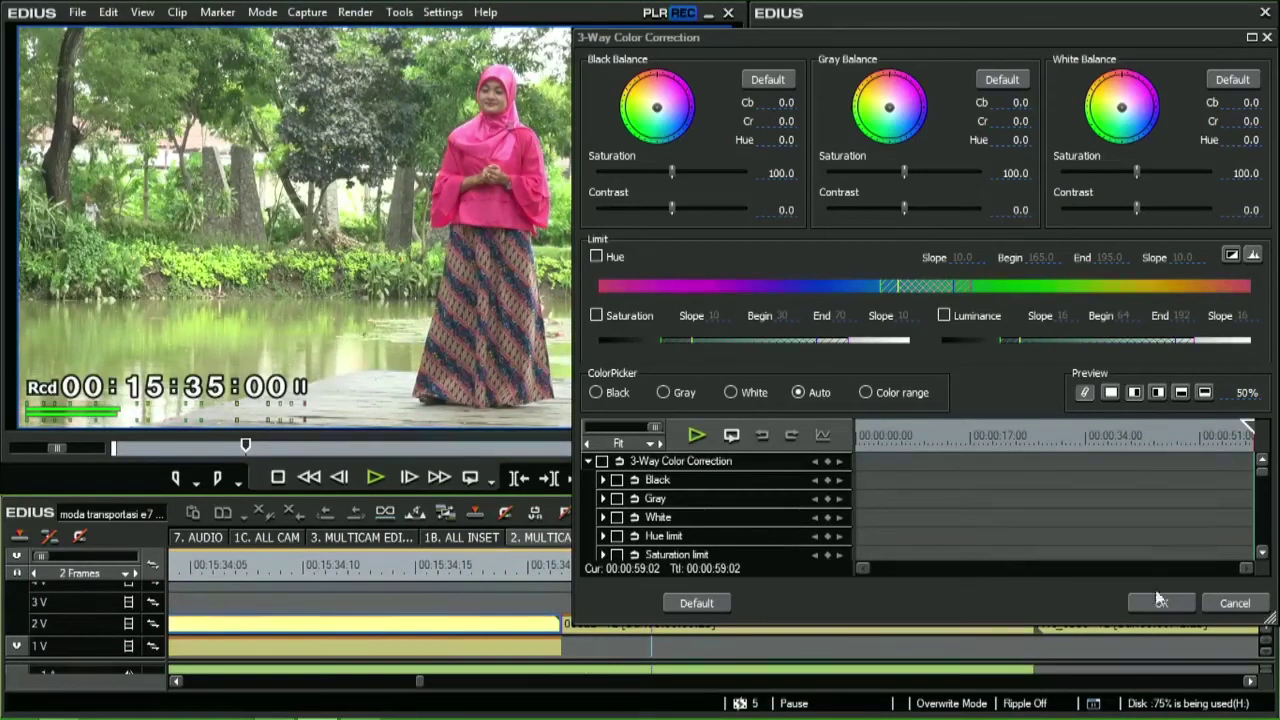
left_click(1234, 603)
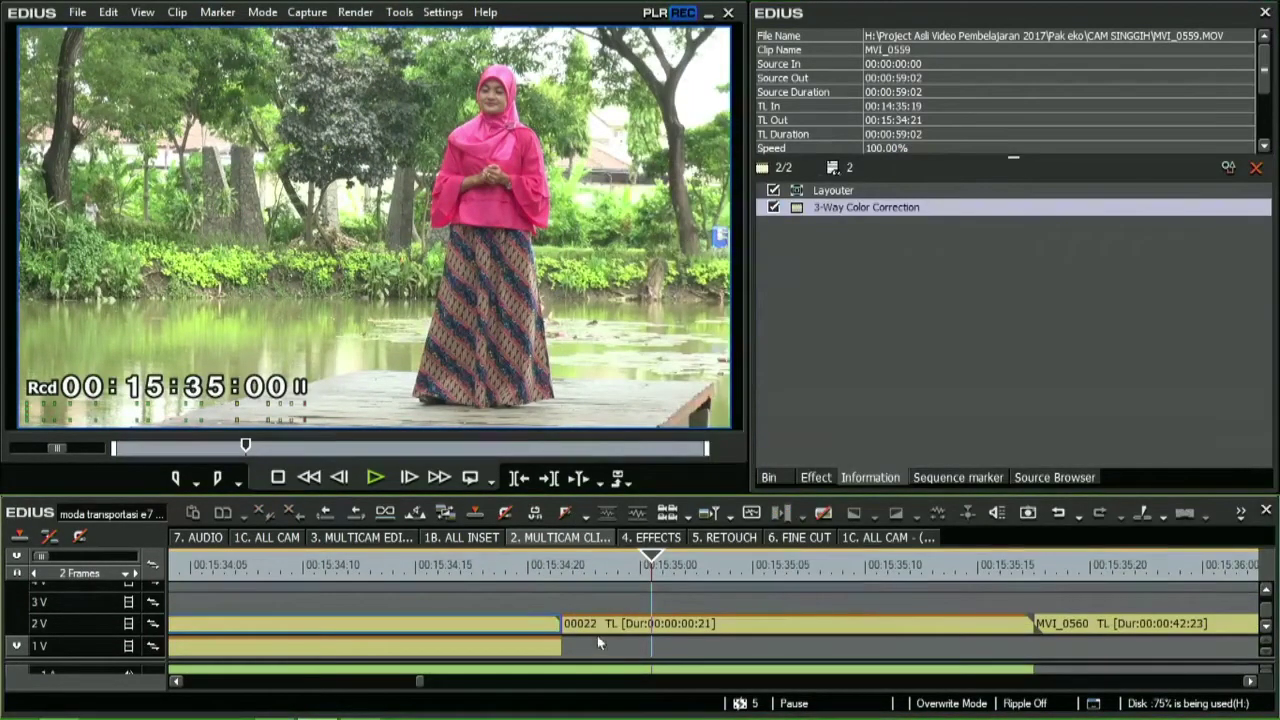
- Move clip 00022 up to track 3V so it starts at 00:15:34:18 over the end of MVI_0559, and go to 00:15:34:20
left_click_drag(603, 630, 535, 601)
left_click(537, 571)
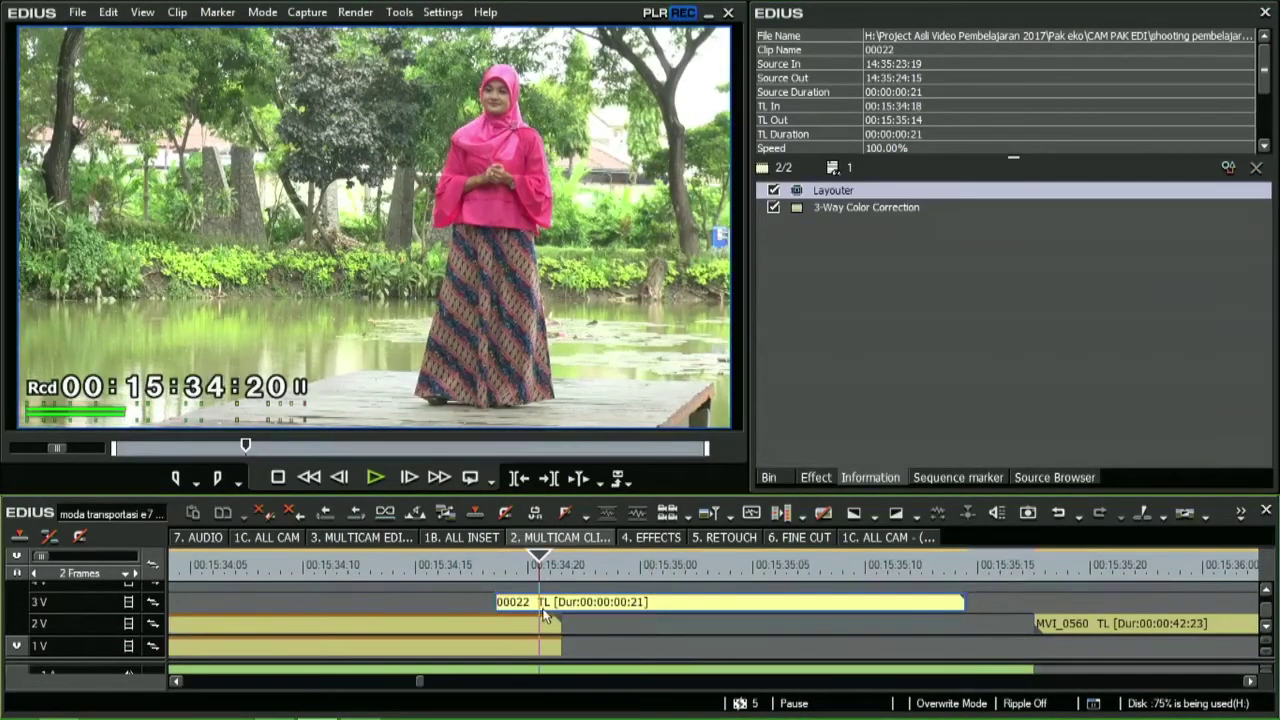
- Preview clip 00022's 3-Way Color Correction at 00:15:34:23 and 00:15:35:08, select clip MVI_0559 on track 2V and cancel the dialog
double_click(836, 210)
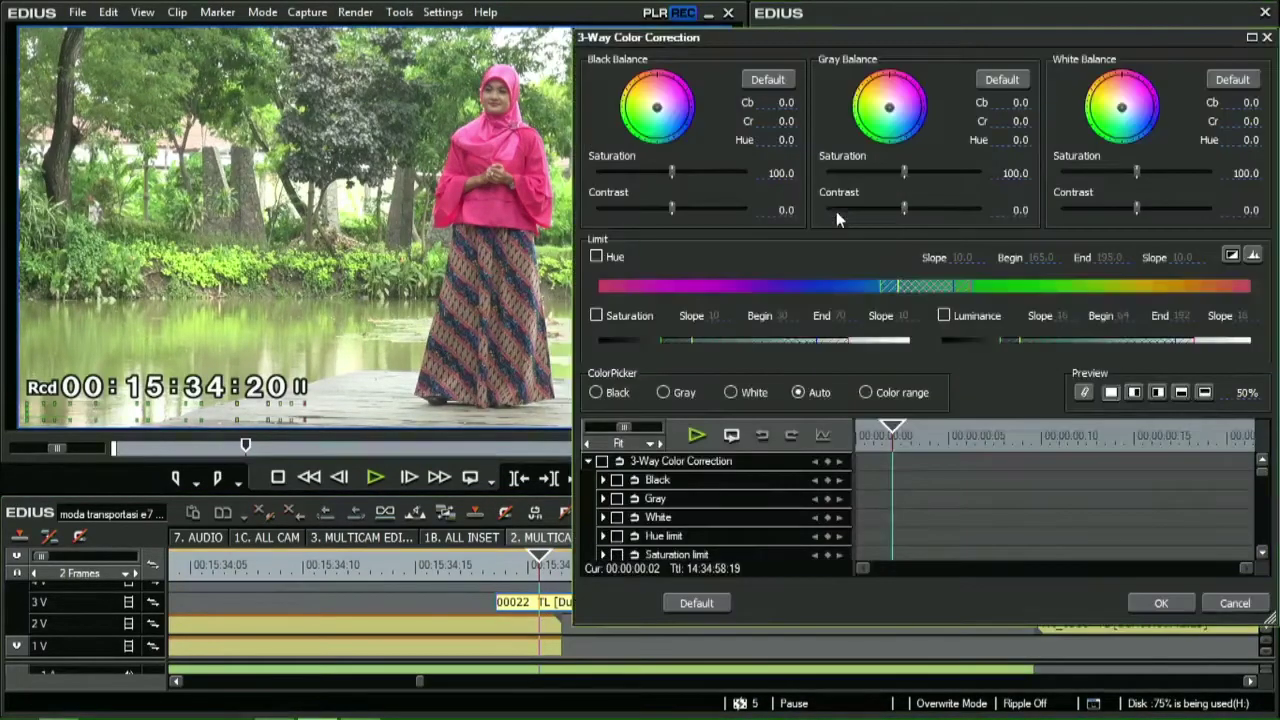
left_click(952, 436)
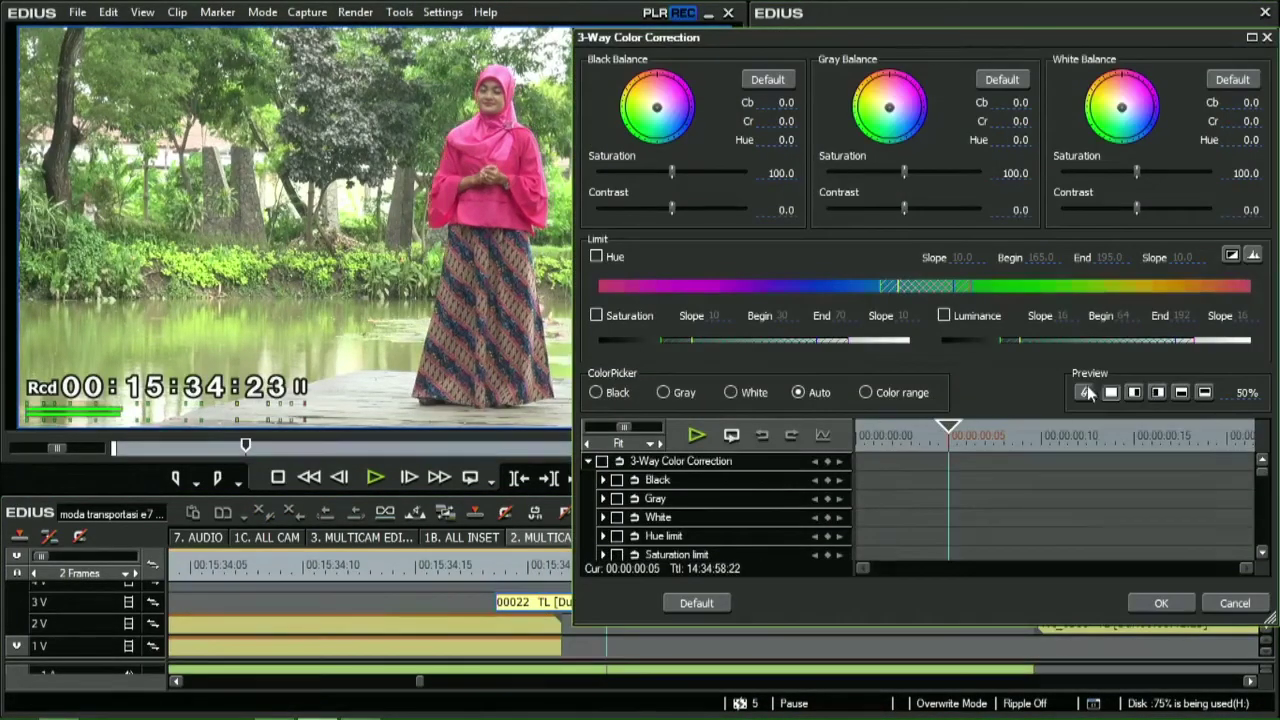
left_click_drag(1090, 447, 1123, 436)
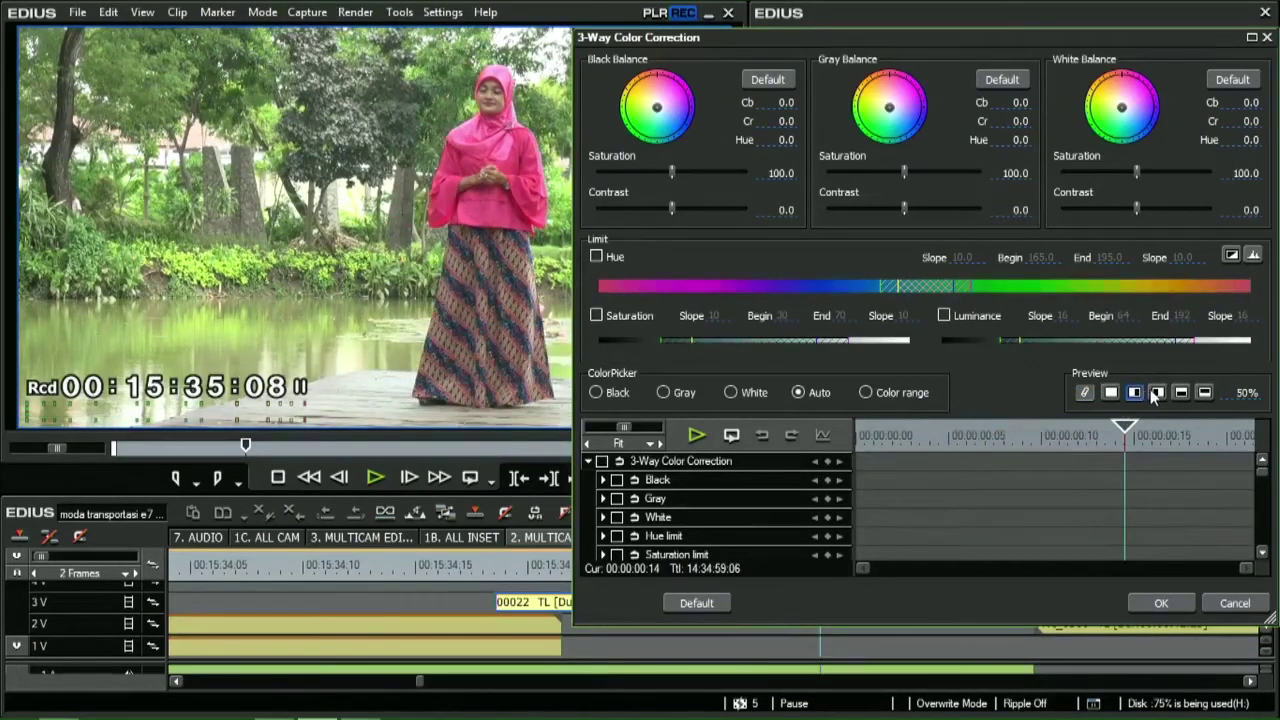
left_click(511, 650)
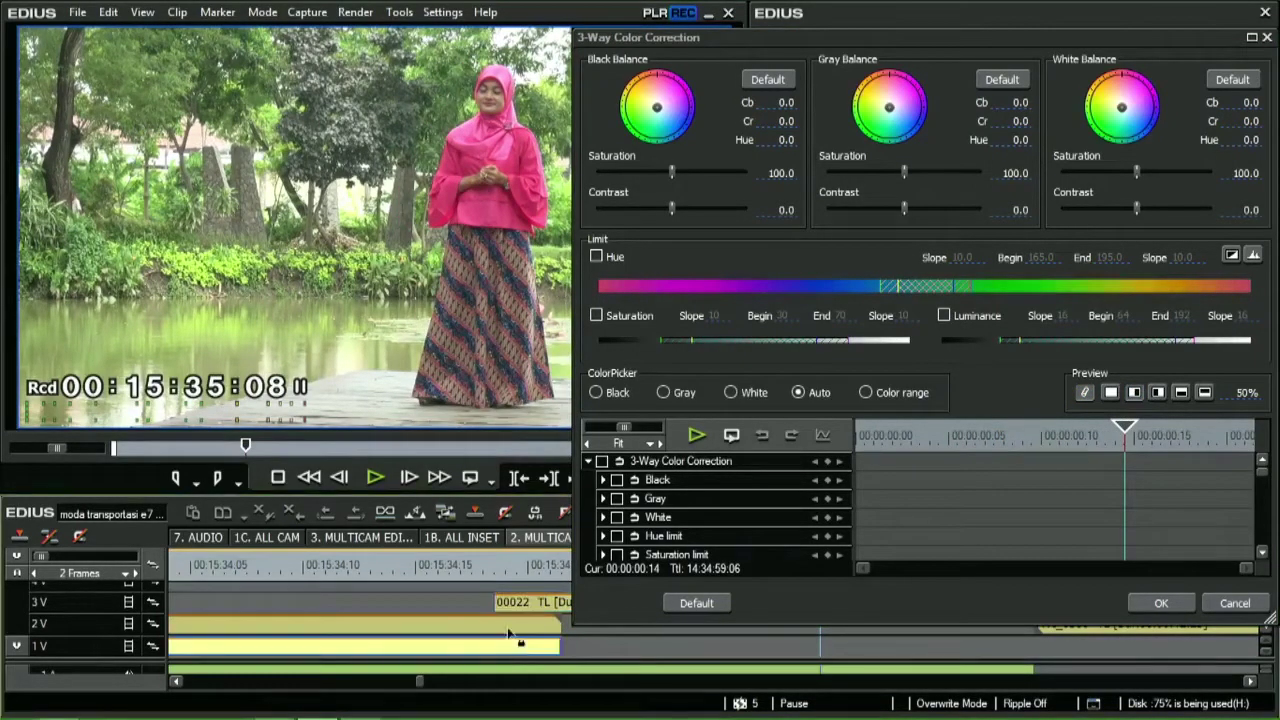
left_click(509, 632)
left_click(1234, 603)
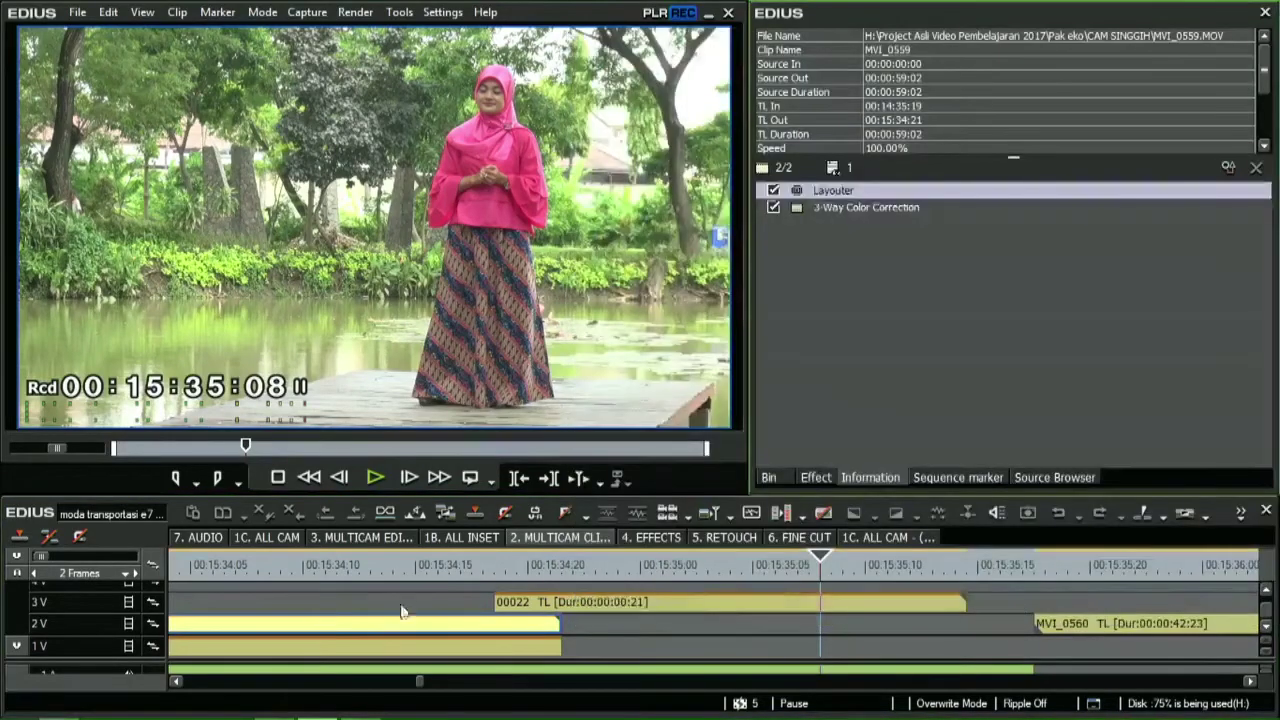
- Open MVI_0559's 3-Way Color Correction at 00:15:34:17, scrub the split preview through 00:15:24:12, 00:15:34:11 and 00:15:28:12, and cancel
left_click_drag(438, 583, 455, 617)
left_click(458, 623)
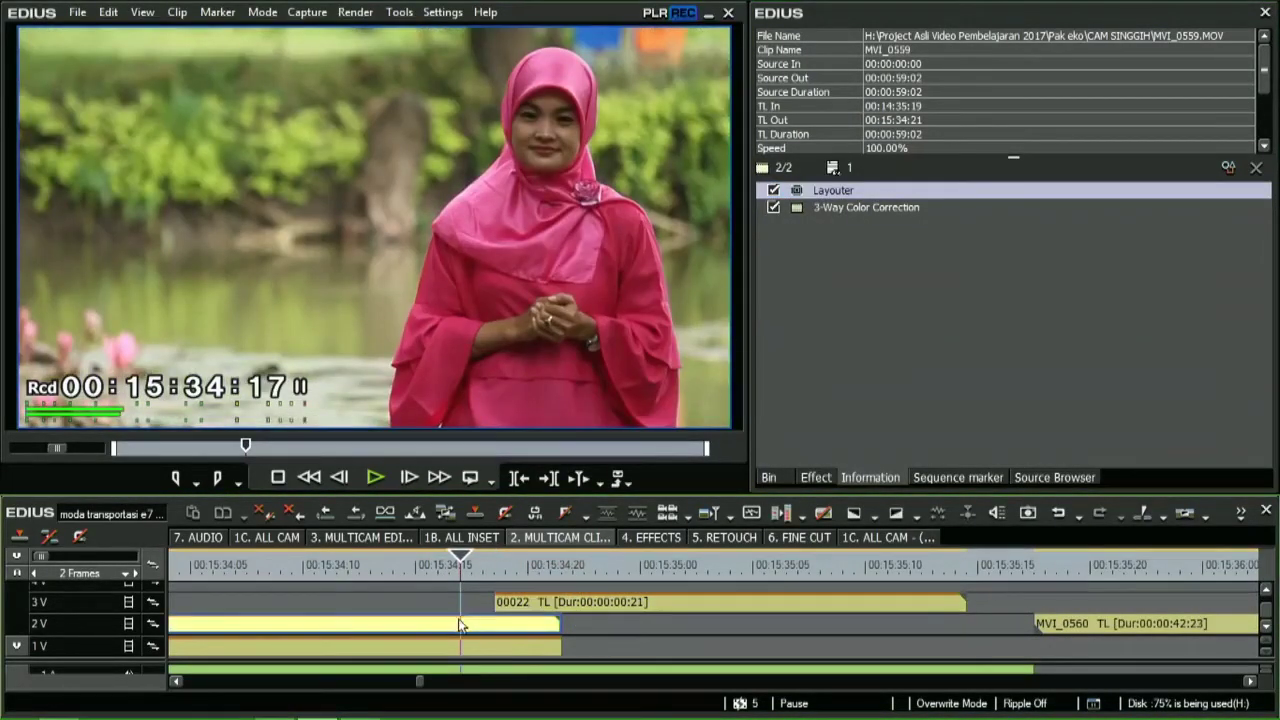
double_click(884, 206)
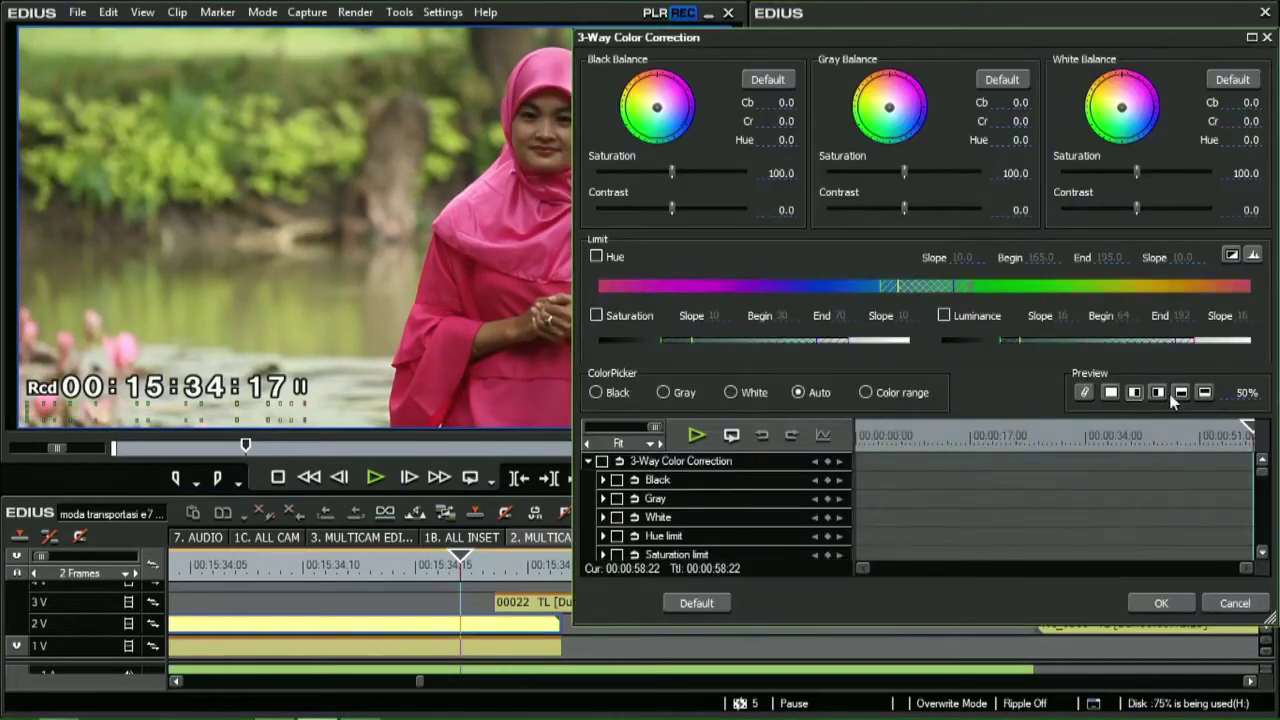
left_click(1084, 392)
left_click_drag(984, 449, 1184, 447)
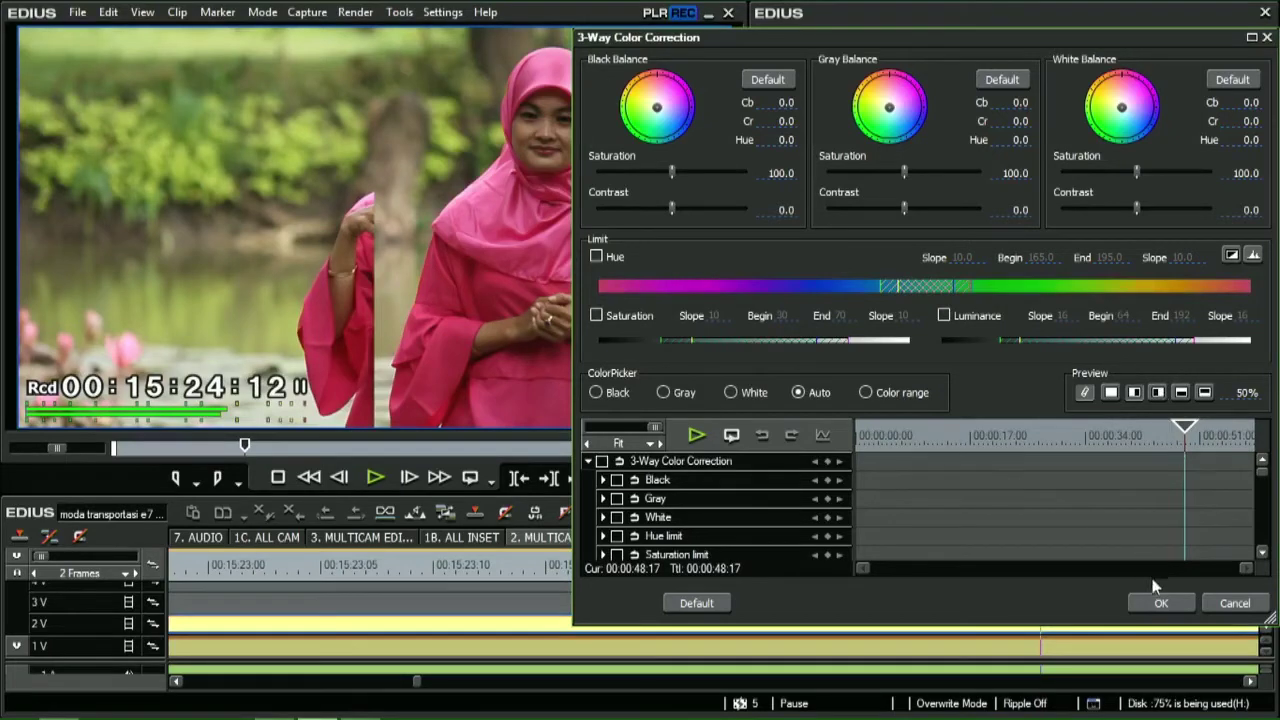
left_click_drag(1200, 446, 1250, 440)
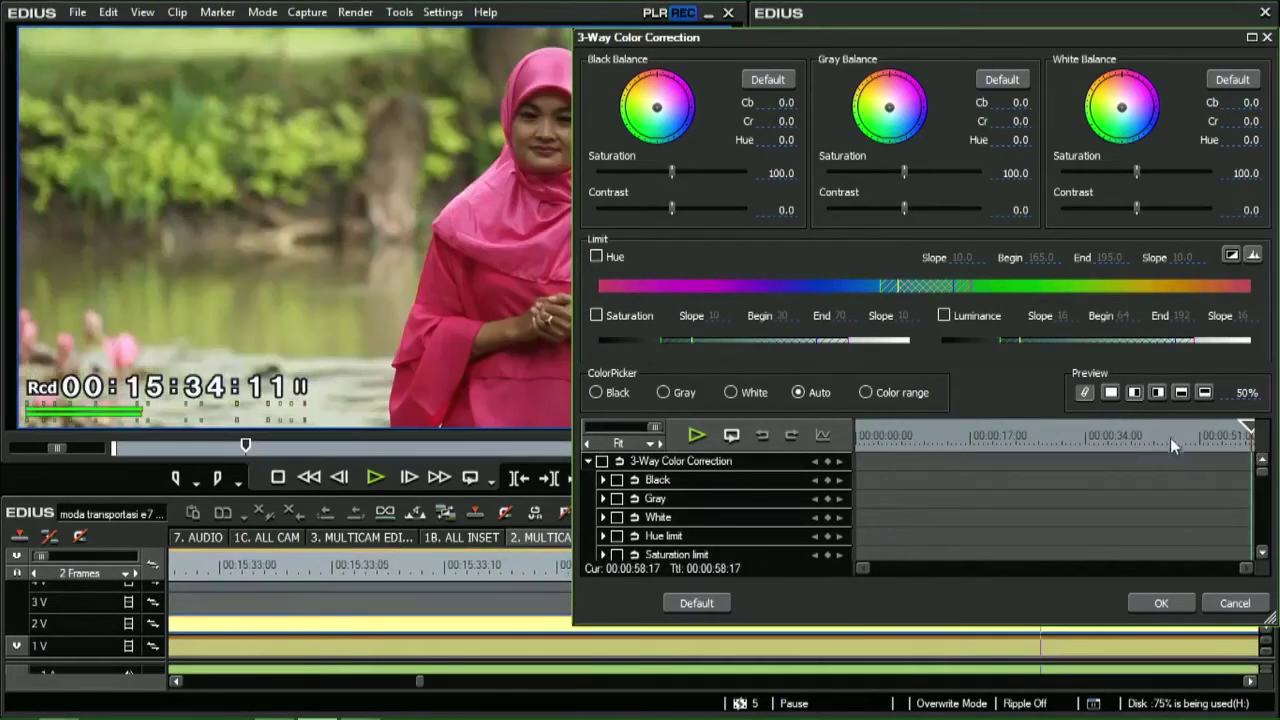
left_click_drag(1062, 435, 1212, 454)
left_click(1232, 604)
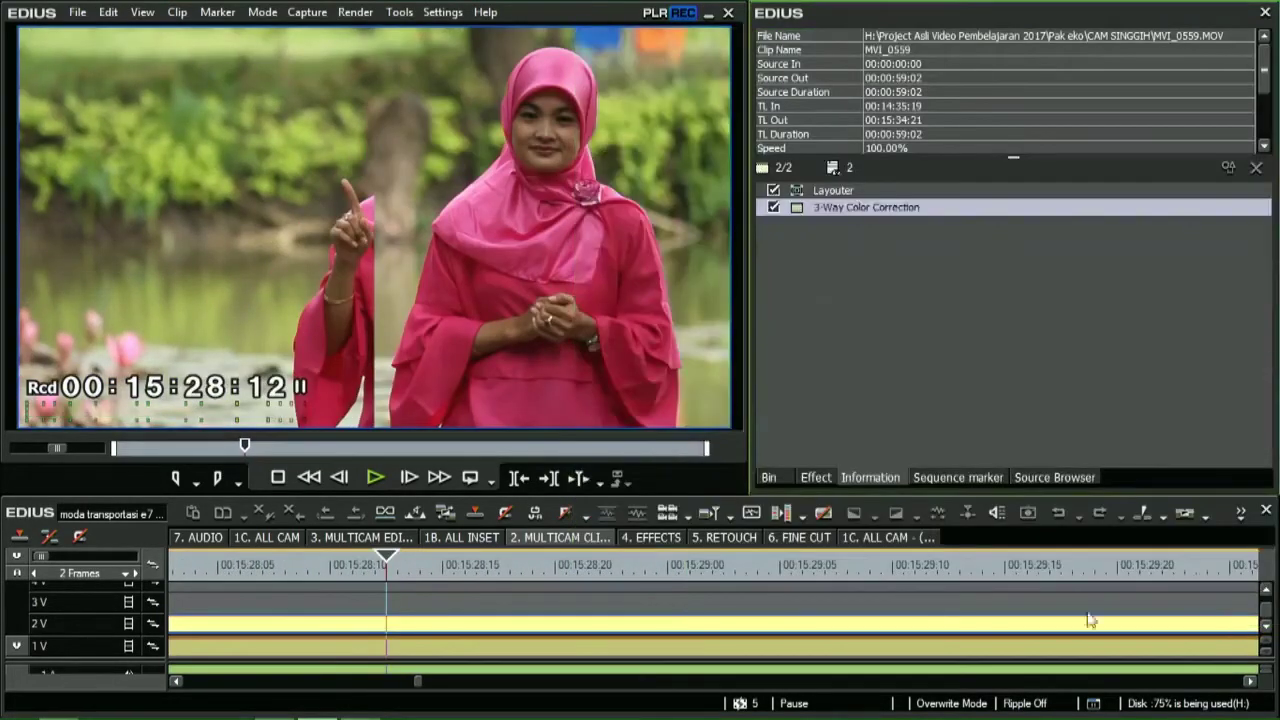
- At 00:15:34:19, crop clip 00022 on track 3V by 48.50% from its left side in the Layouter
scroll(758, 601, "down", 4)
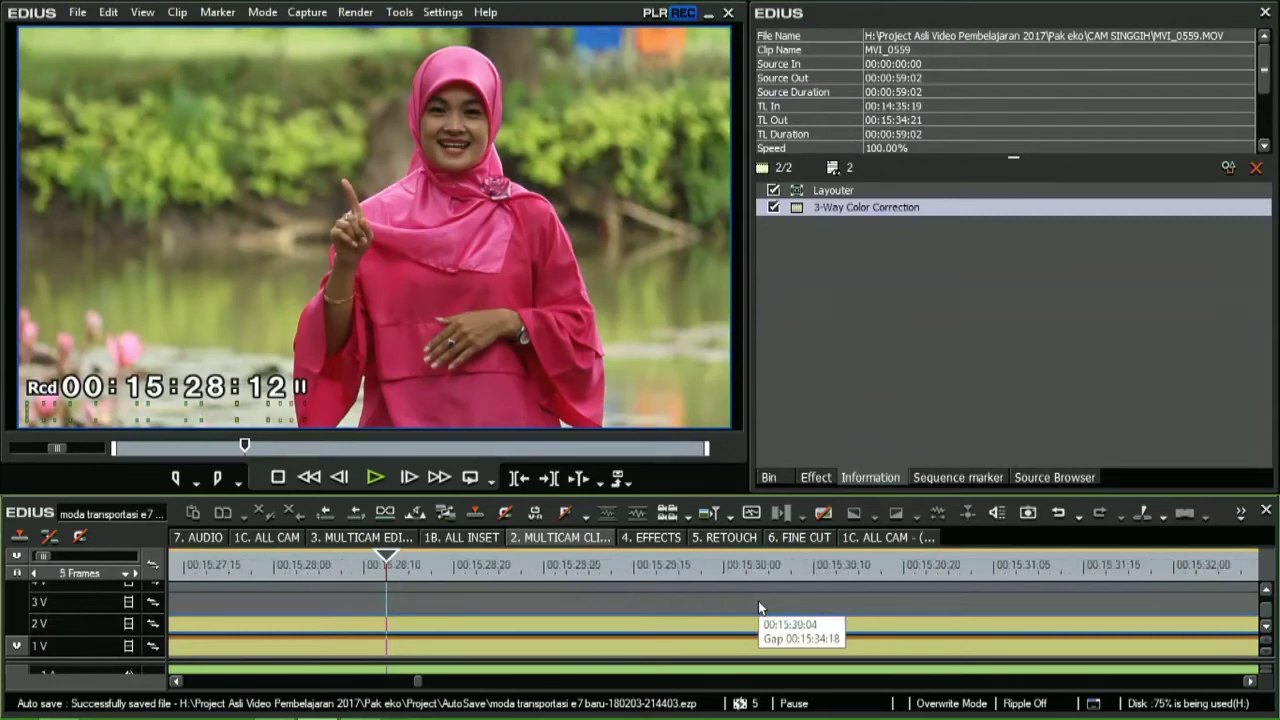
left_click(680, 571)
scroll(680, 575, "up", 4)
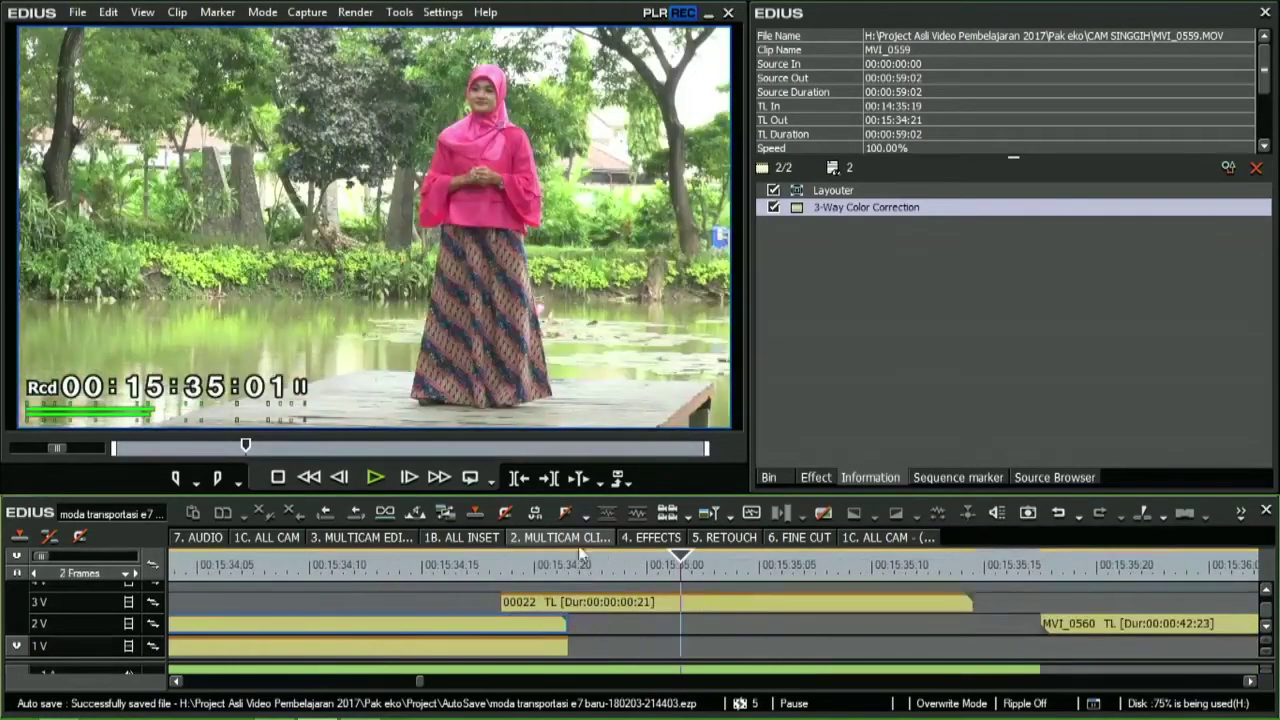
left_click(525, 560)
left_click(541, 604)
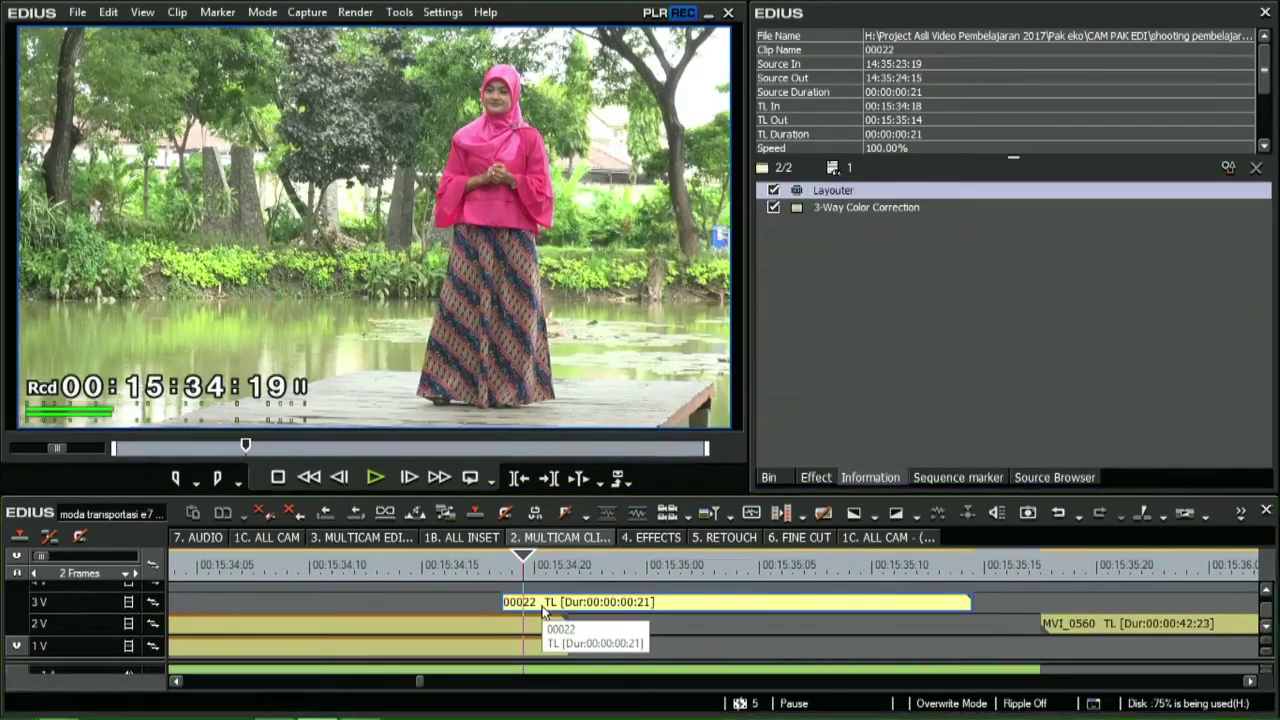
double_click(833, 190)
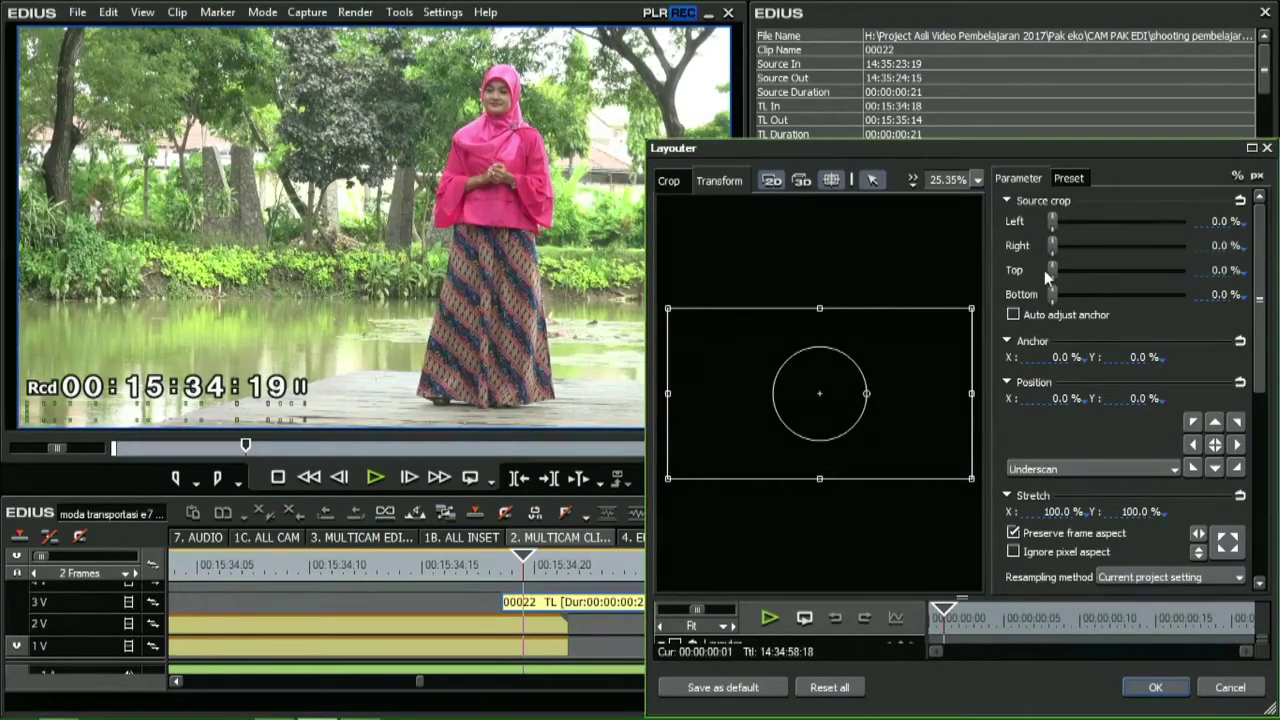
left_click_drag(1052, 270, 1030, 288)
left_click_drag(1052, 221, 1118, 222)
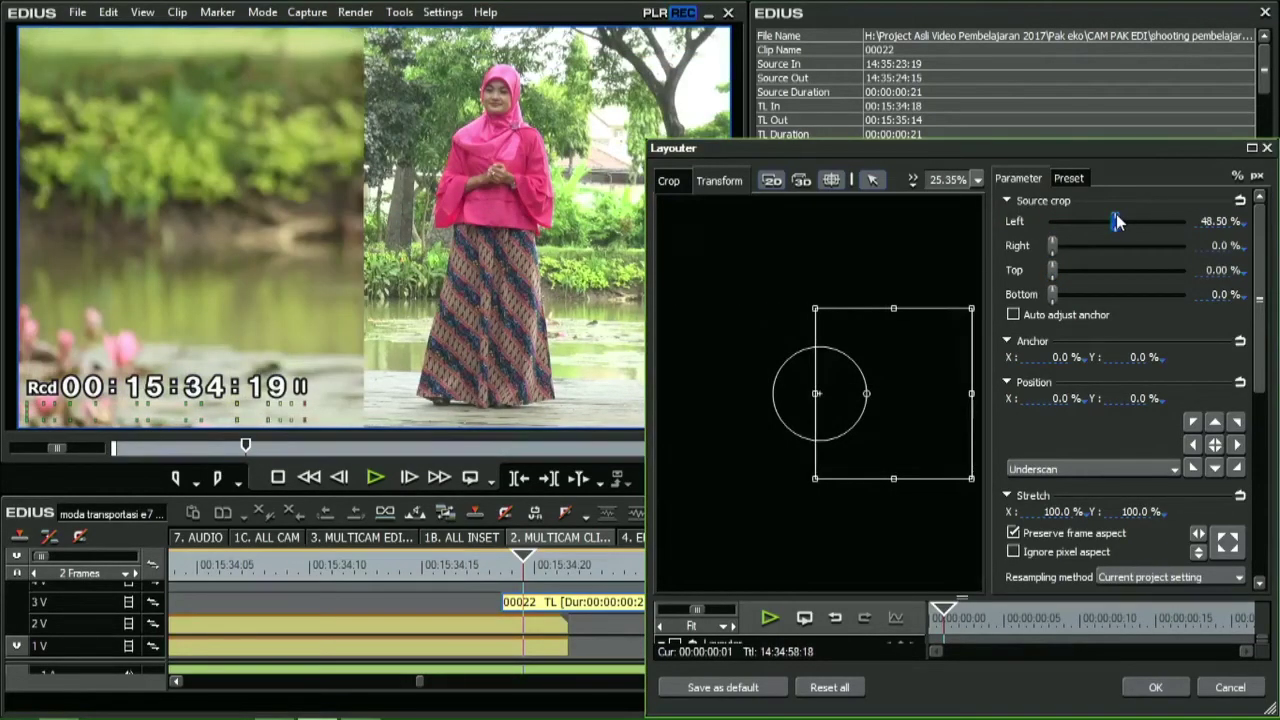
left_click(1155, 687)
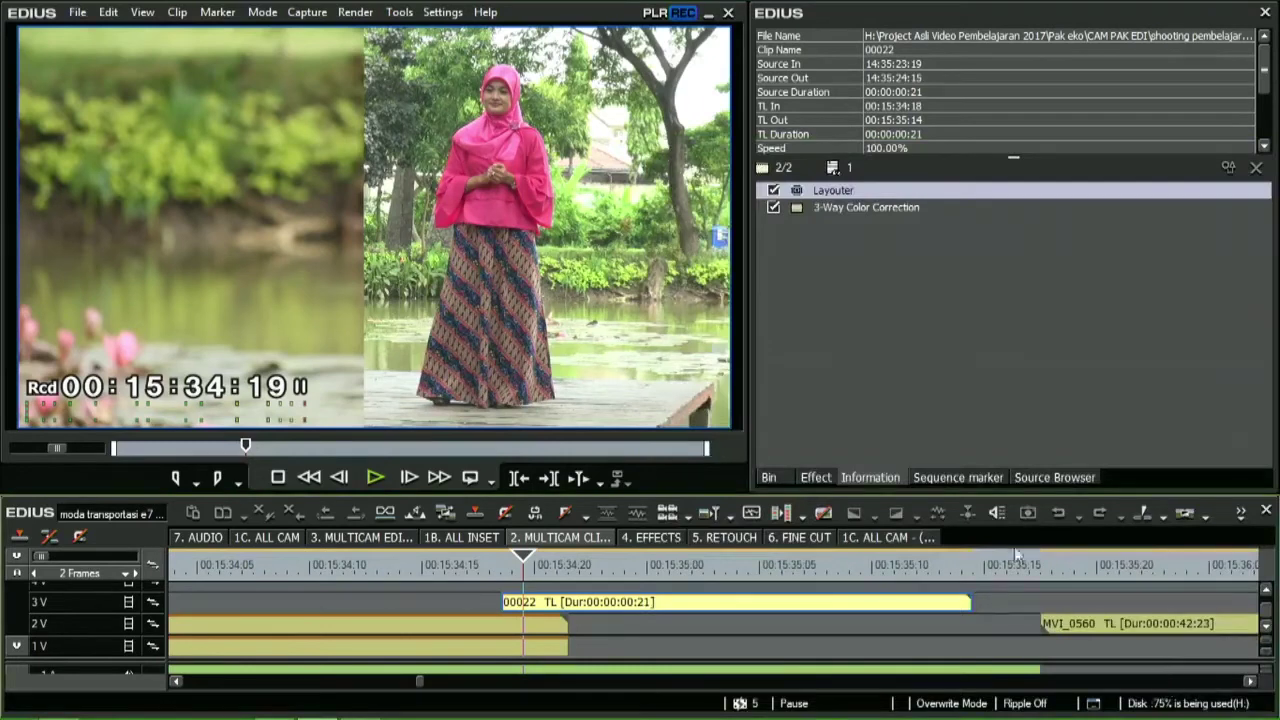
- Apply the Mirror video filter to clip 00022 on track 3V
left_click(818, 477)
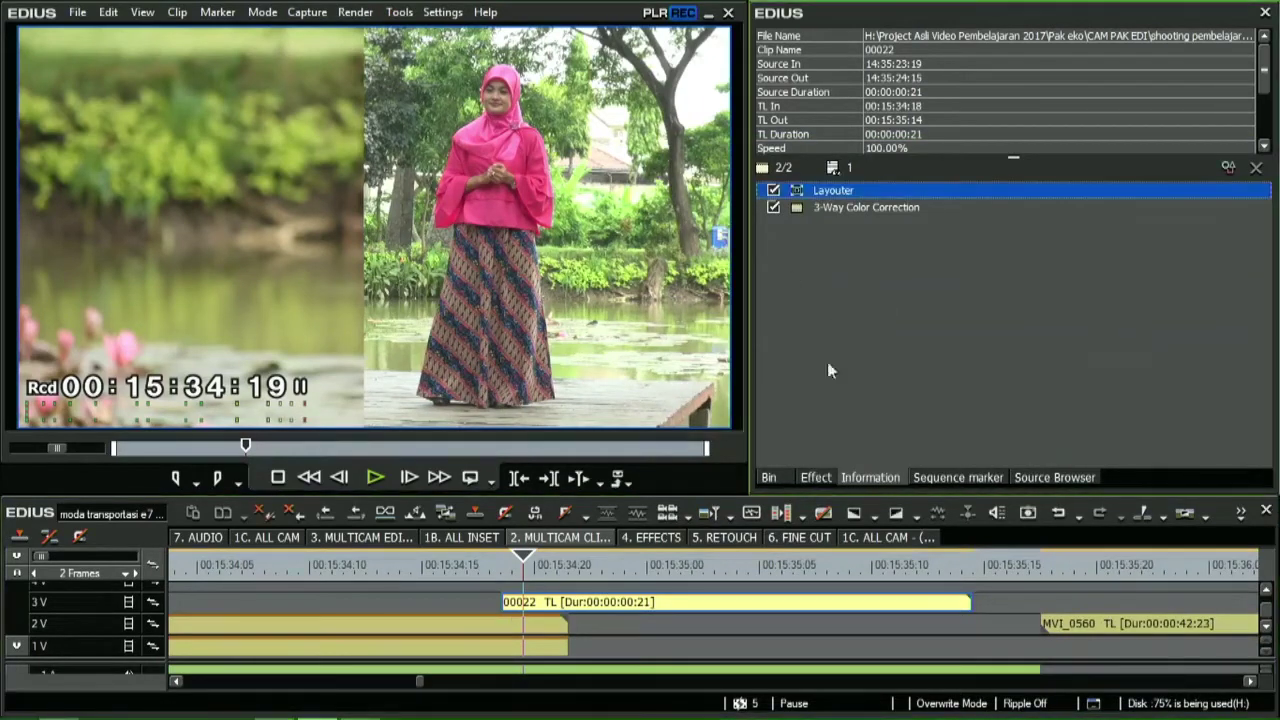
left_click(816, 479)
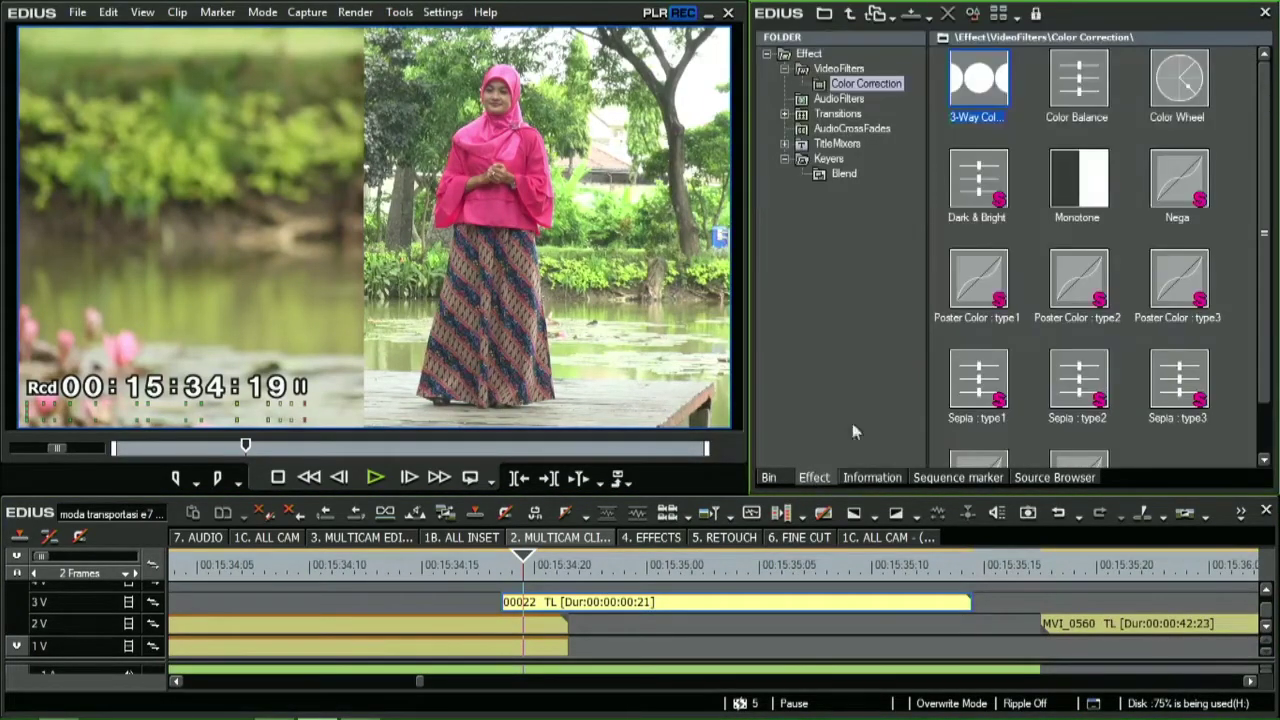
left_click(840, 68)
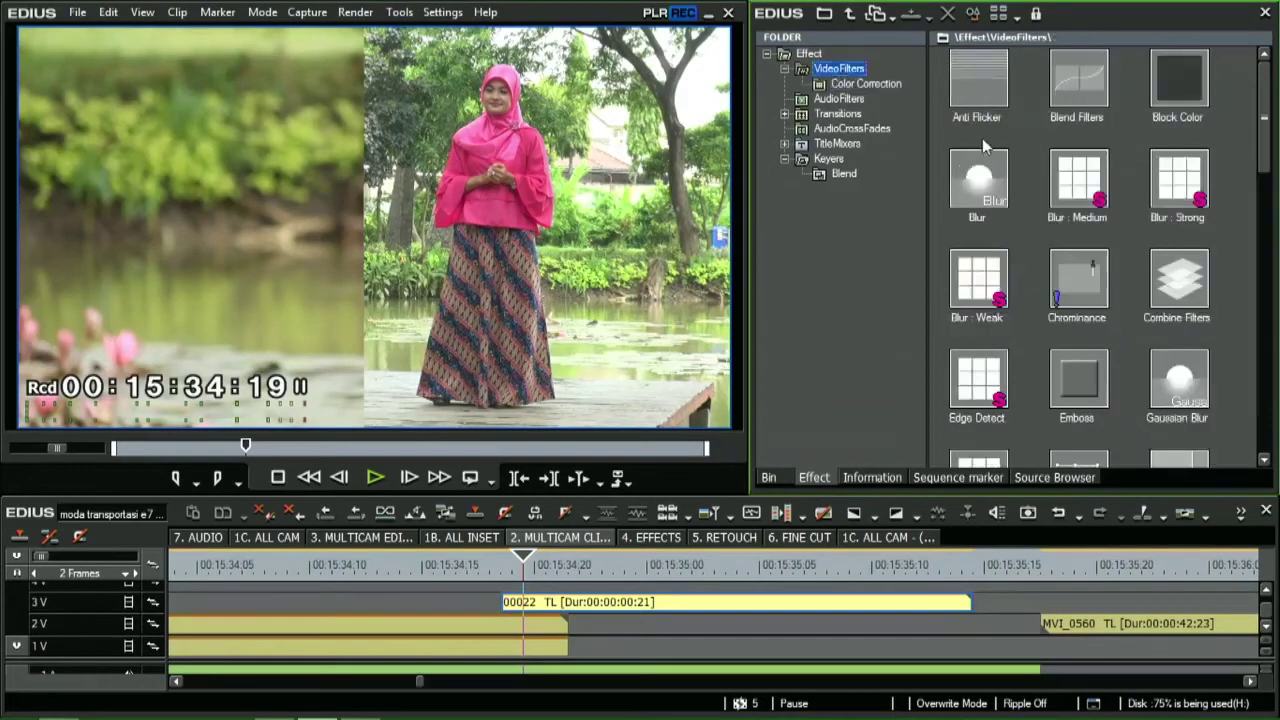
scroll(997, 157, "down", 10)
scroll(1076, 250, "up", 2)
scroll(1076, 250, "up", 6)
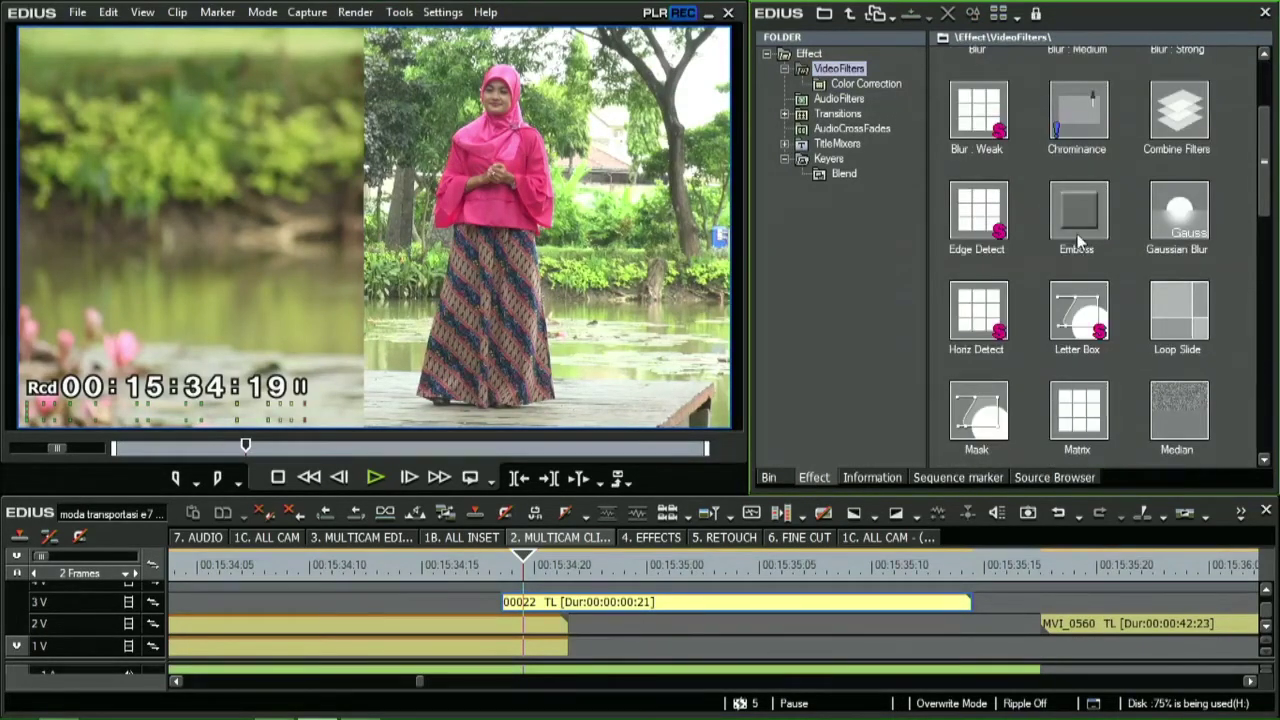
scroll(1108, 225, "up", 2)
scroll(1126, 196, "up", 1)
scroll(1126, 198, "down", 5)
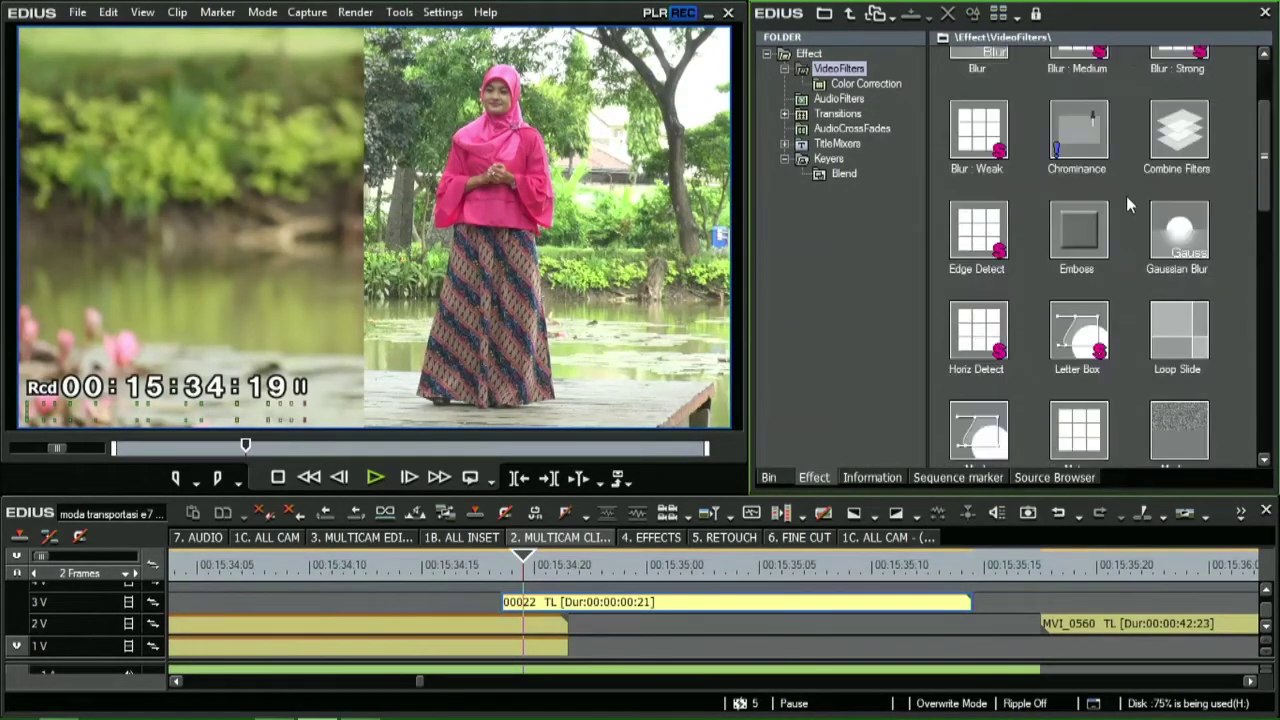
scroll(1126, 279, "down", 2)
left_click_drag(975, 240, 528, 605)
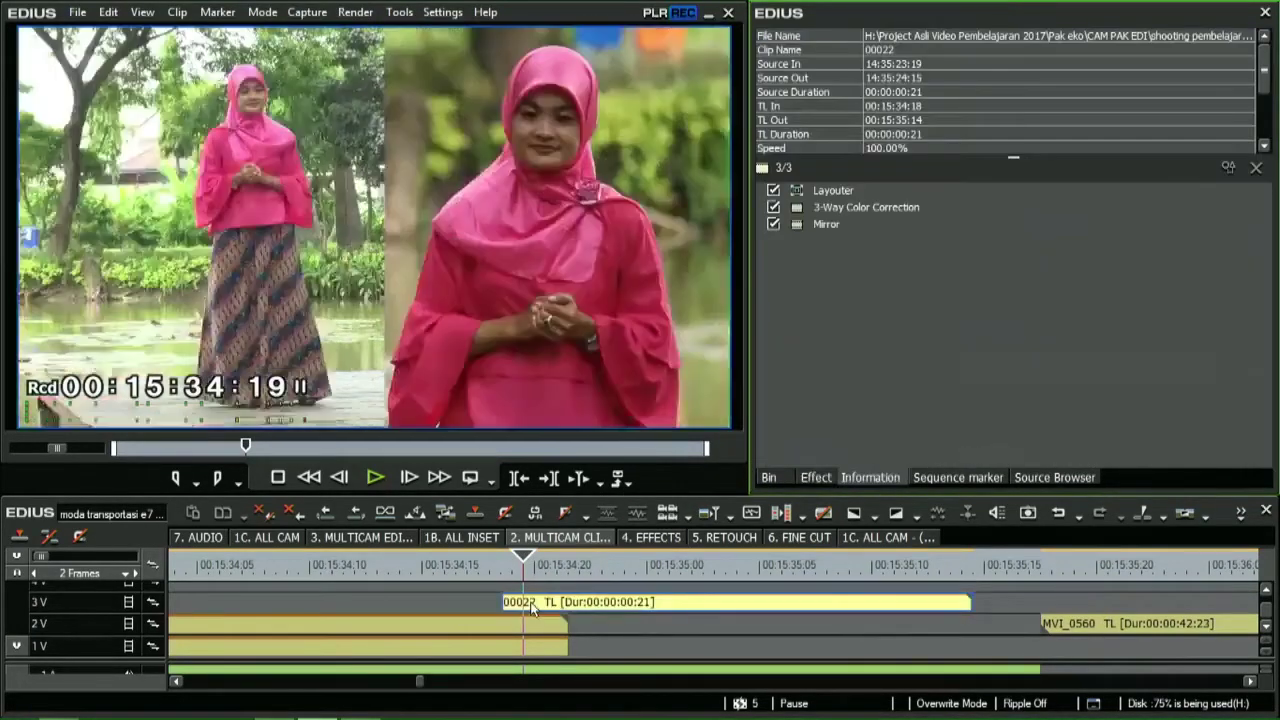
double_click(874, 207)
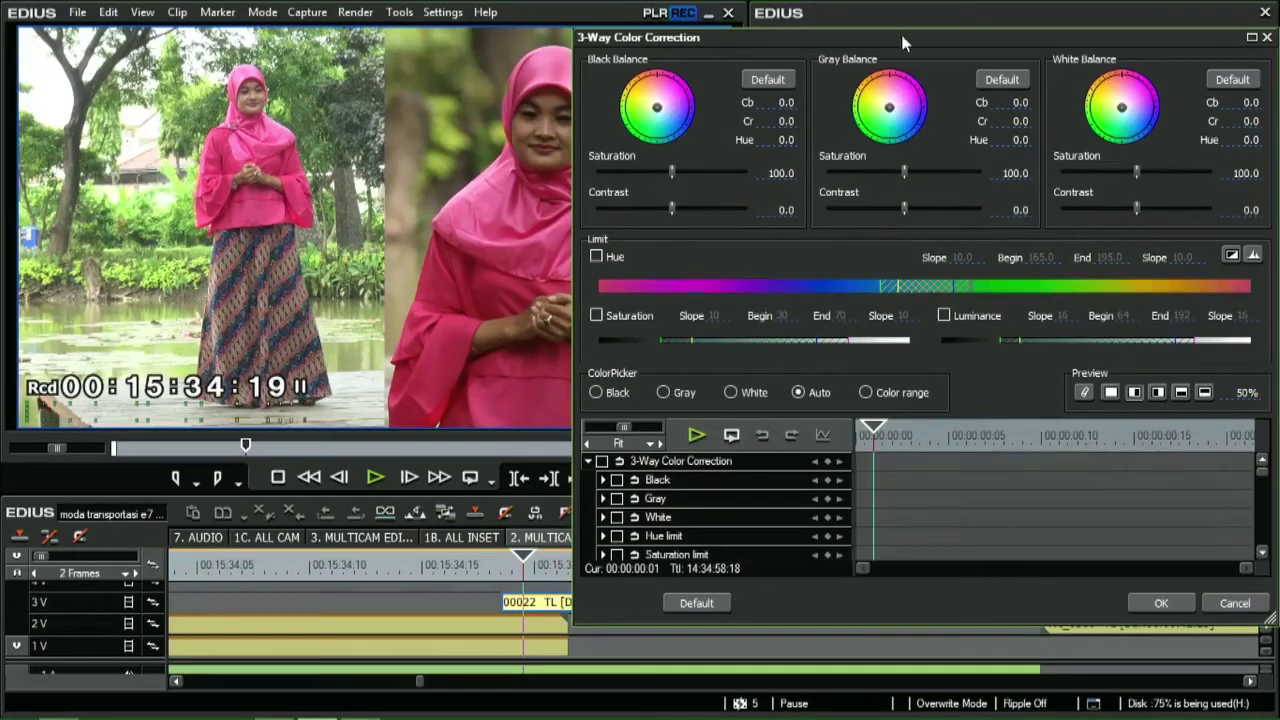
left_click_drag(900, 37, 859, 362)
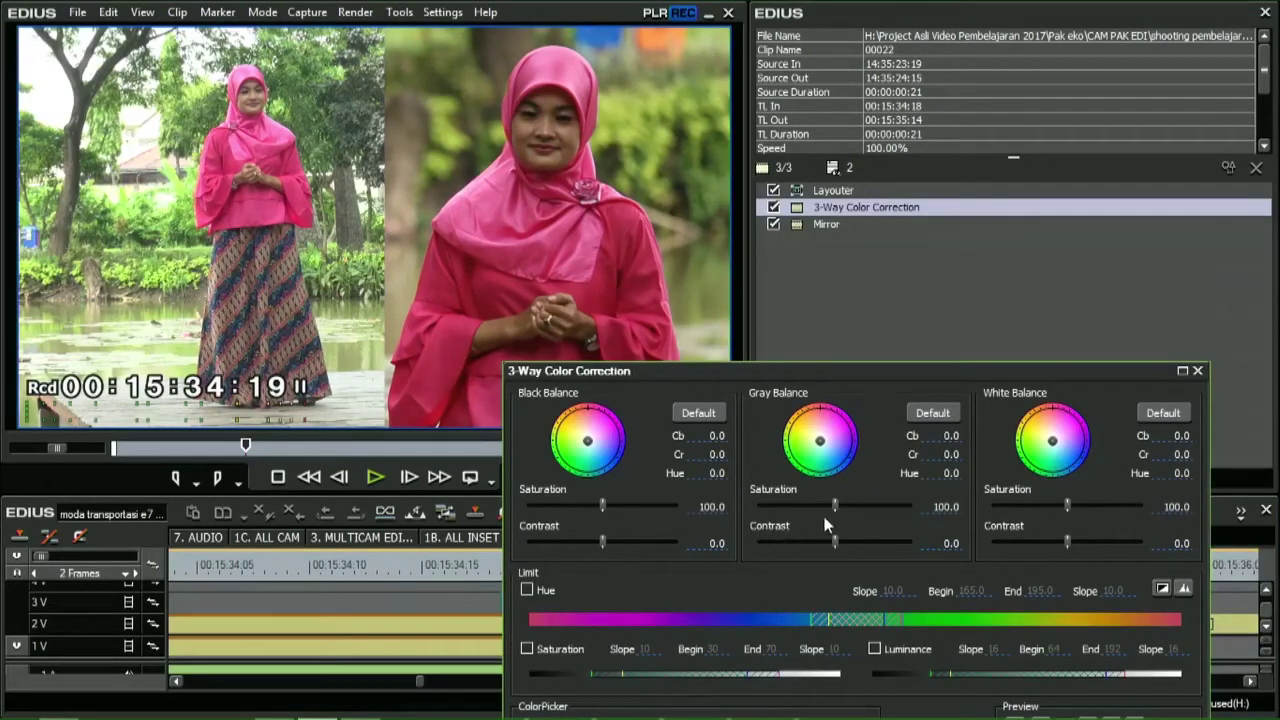
left_click_drag(836, 505, 772, 508)
left_click(1197, 370)
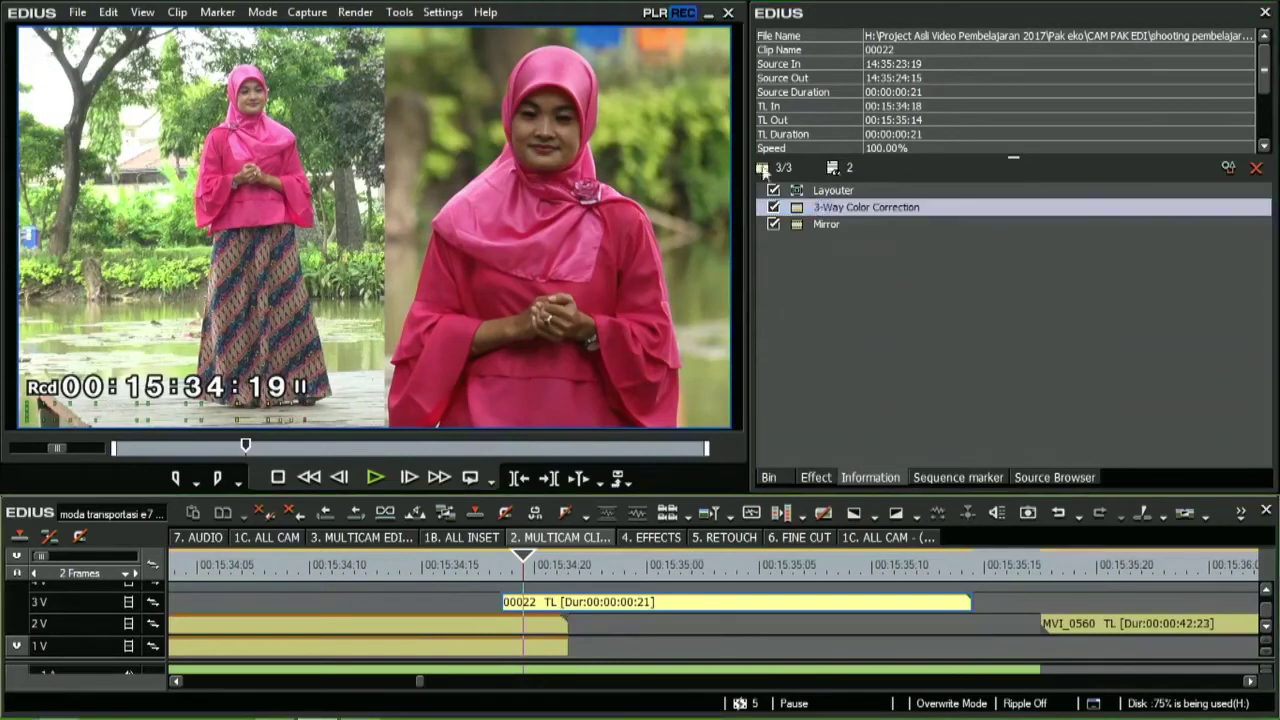
- Open clip 00022's 3-Way Color Correction, try Gray Balance saturation at 80 and 160, and reset Gray Balance to its defaults
double_click(845, 207)
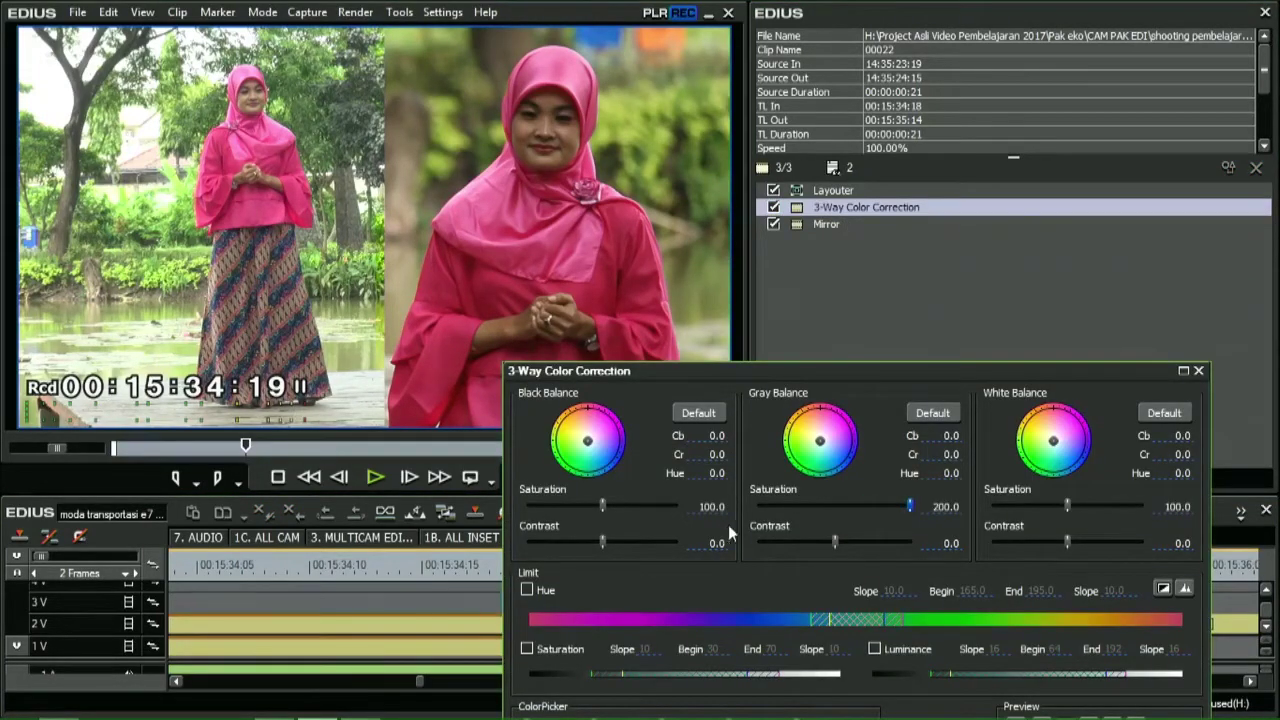
left_click_drag(834, 507, 793, 508)
left_click_drag(912, 377, 898, 67)
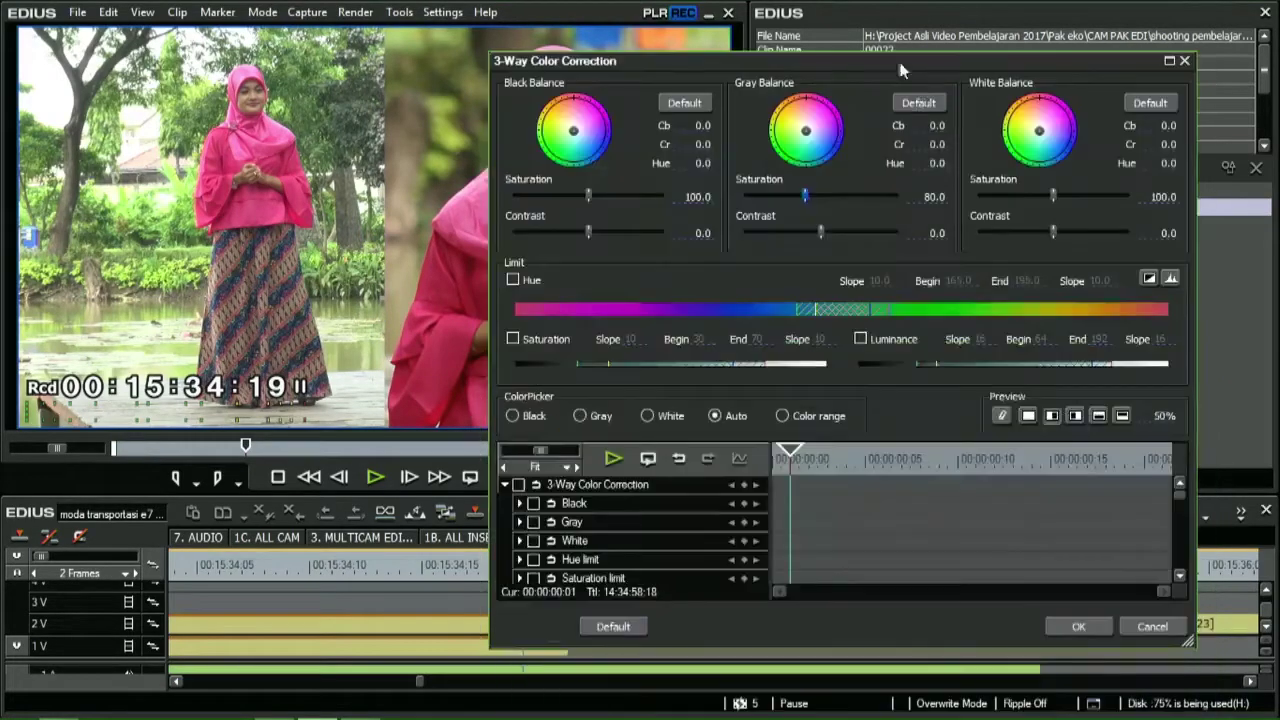
left_click(1028, 416)
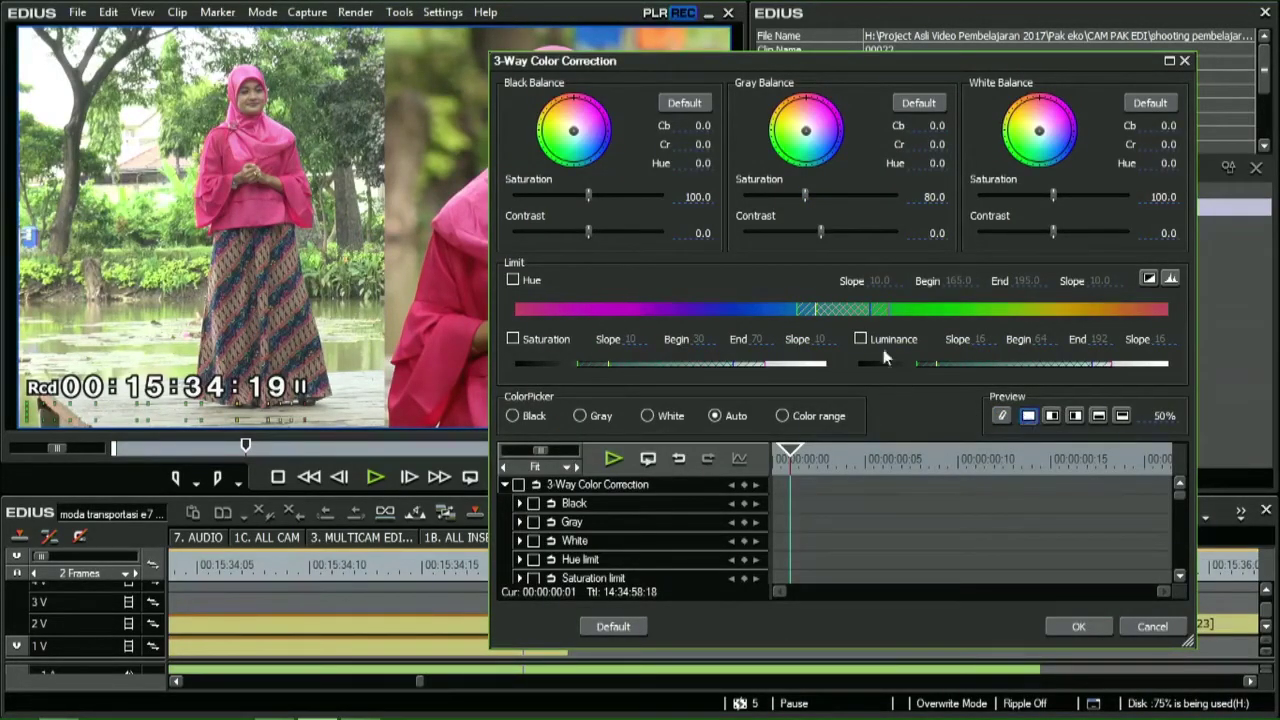
left_click_drag(805, 195, 866, 195)
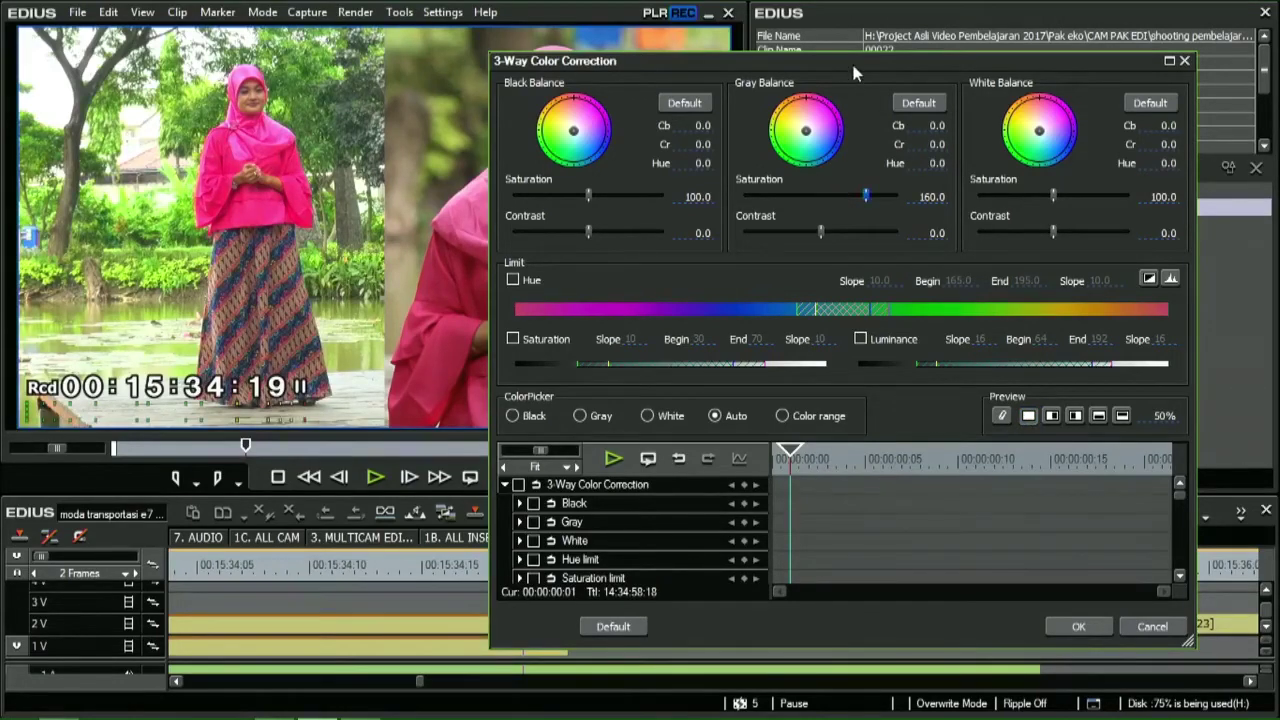
left_click_drag(853, 68, 913, 447)
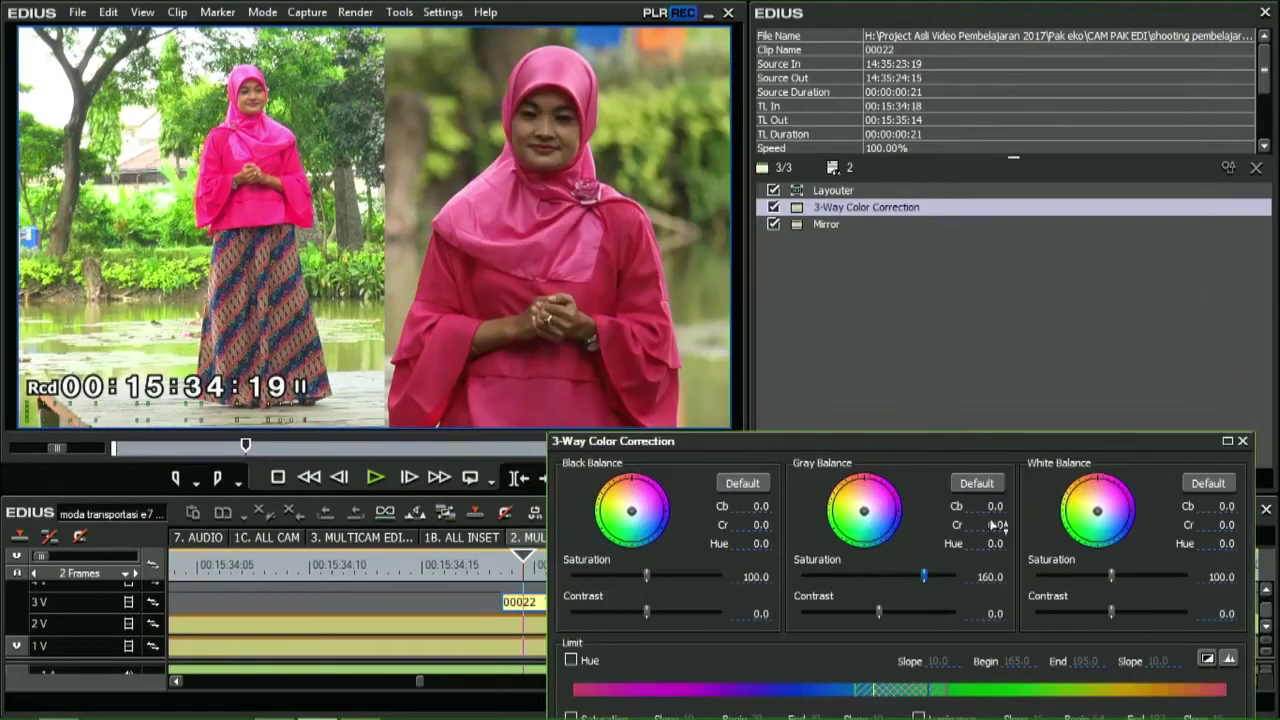
left_click(988, 486)
- Set Gray Balance to Cb -4.3 and Cr 3.0, and White Balance to Cb -24.5 and Cr 5.0
mouse_move(993, 507)
left_mouse_down()
mouse_move(1000, 556)
mouse_move(1009, 451)
mouse_move(1005, 532)
mouse_move(1021, 563)
mouse_move(1000, 534)
mouse_move(995, 430)
mouse_move(1015, 562)
mouse_move(1009, 392)
mouse_move(1016, 528)
mouse_move(997, 508)
left_mouse_up()
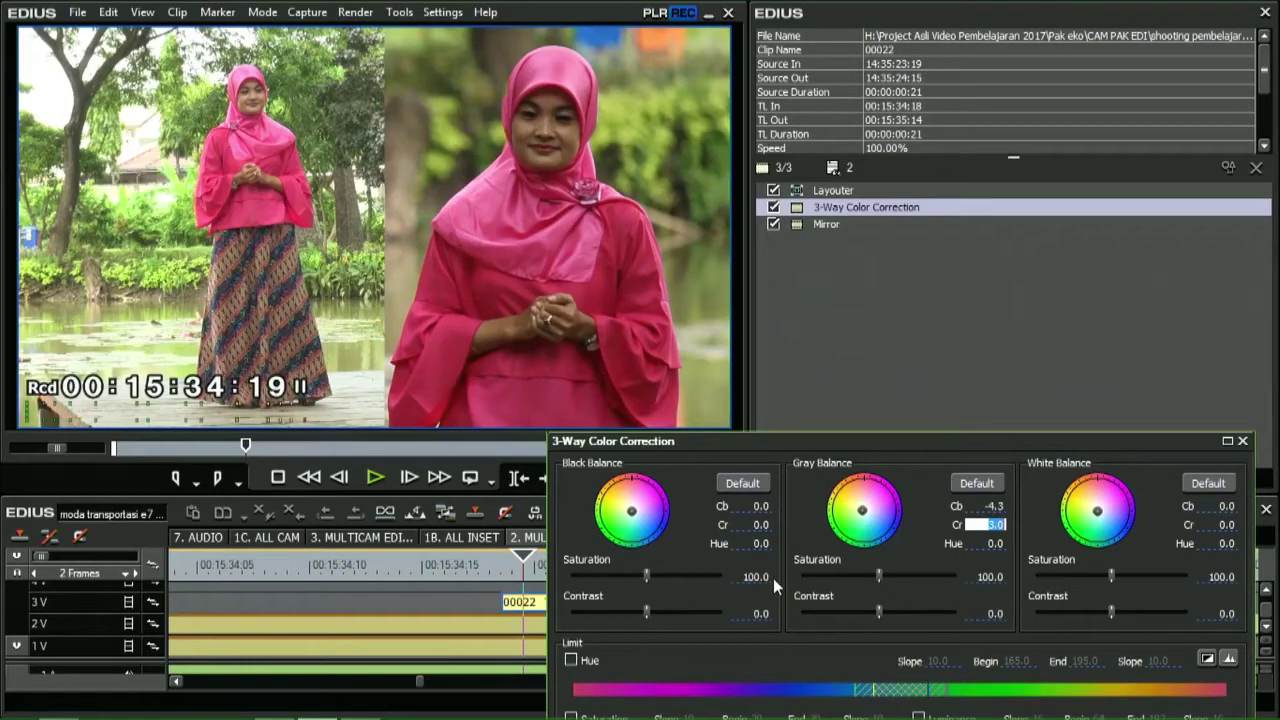
mouse_move(1218, 506)
left_mouse_down()
mouse_move(1220, 625)
mouse_move(1196, 157)
mouse_move(1215, 600)
mouse_move(1200, 690)
mouse_move(1210, 505)
mouse_move(1195, 487)
mouse_move(1218, 516)
left_mouse_up()
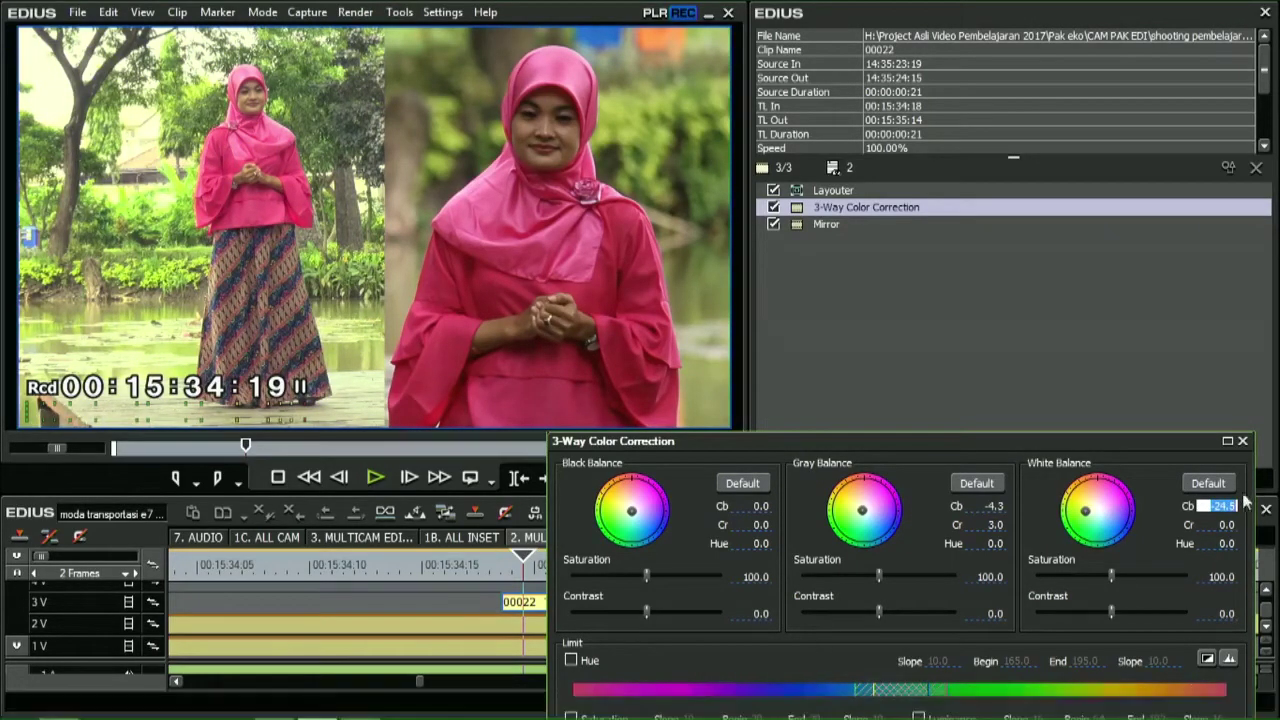
left_click_drag(1227, 530, 1218, 466)
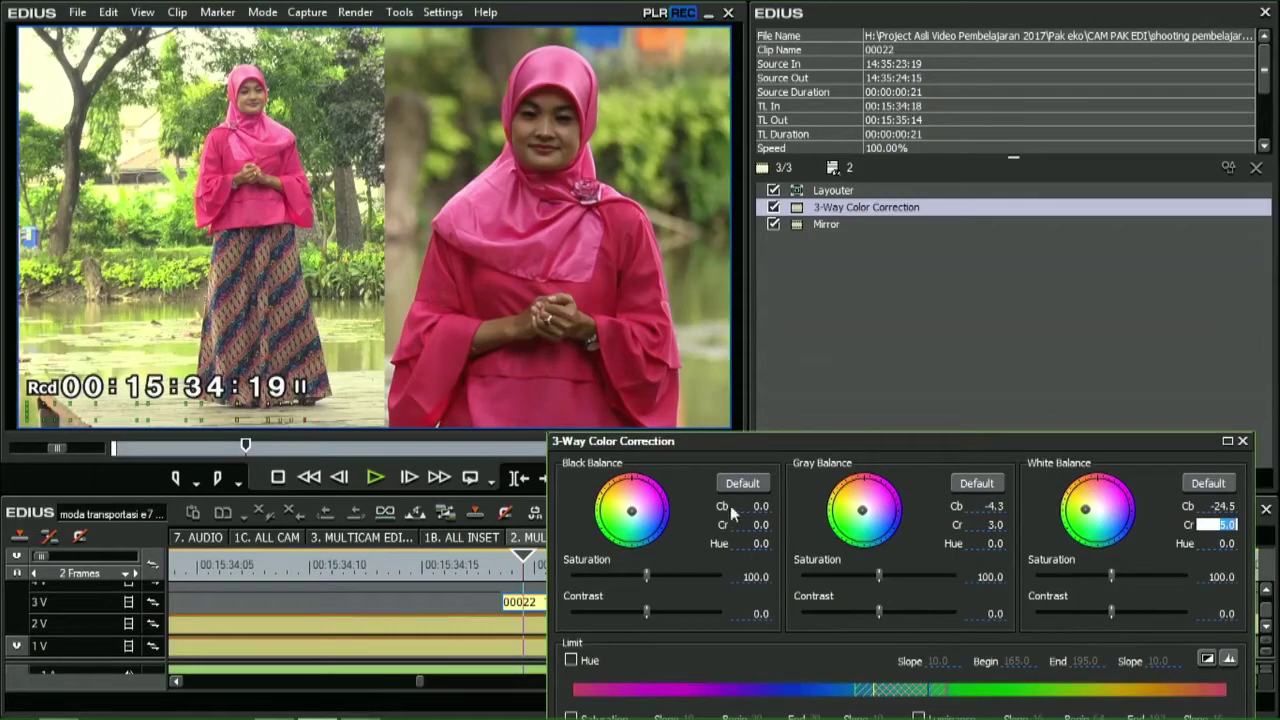
- Set Black Balance to Cb -17.7 and Cr -13.4 with saturation 67.5
left_click_drag(766, 511, 775, 240)
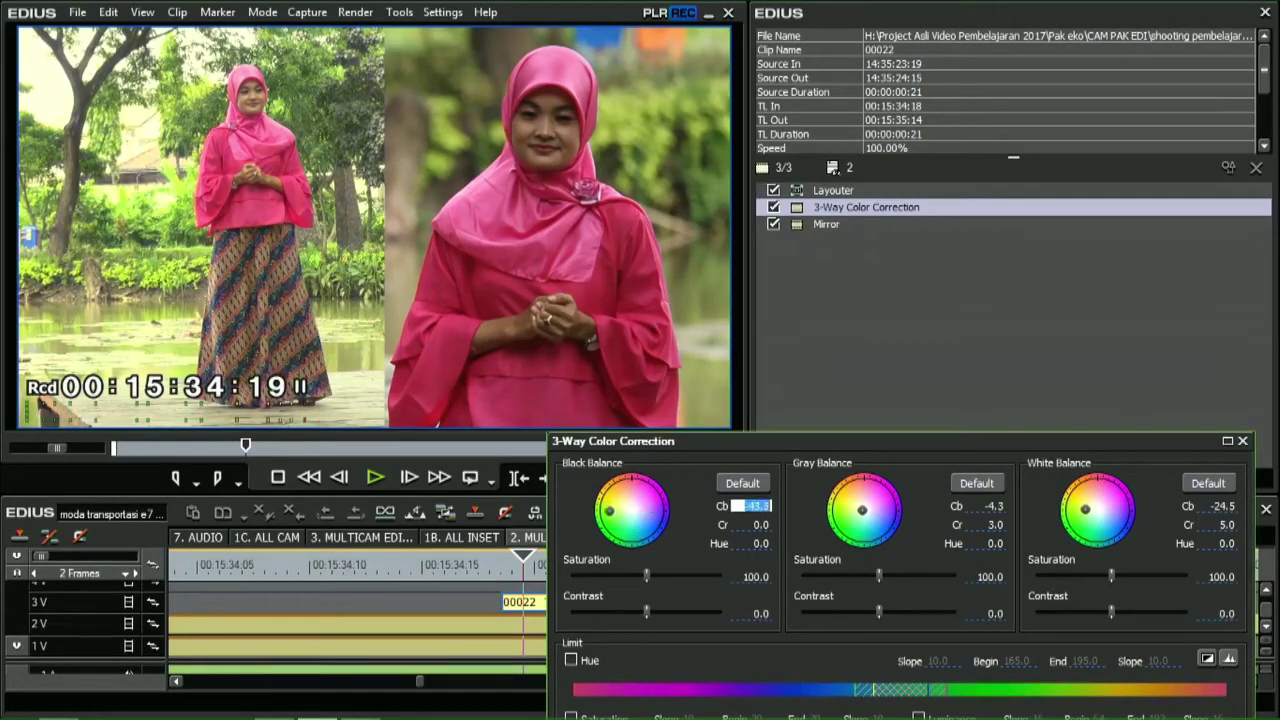
type("-30")
left_click_drag(757, 506, 808, 644)
left_click_drag(764, 525, 772, 680)
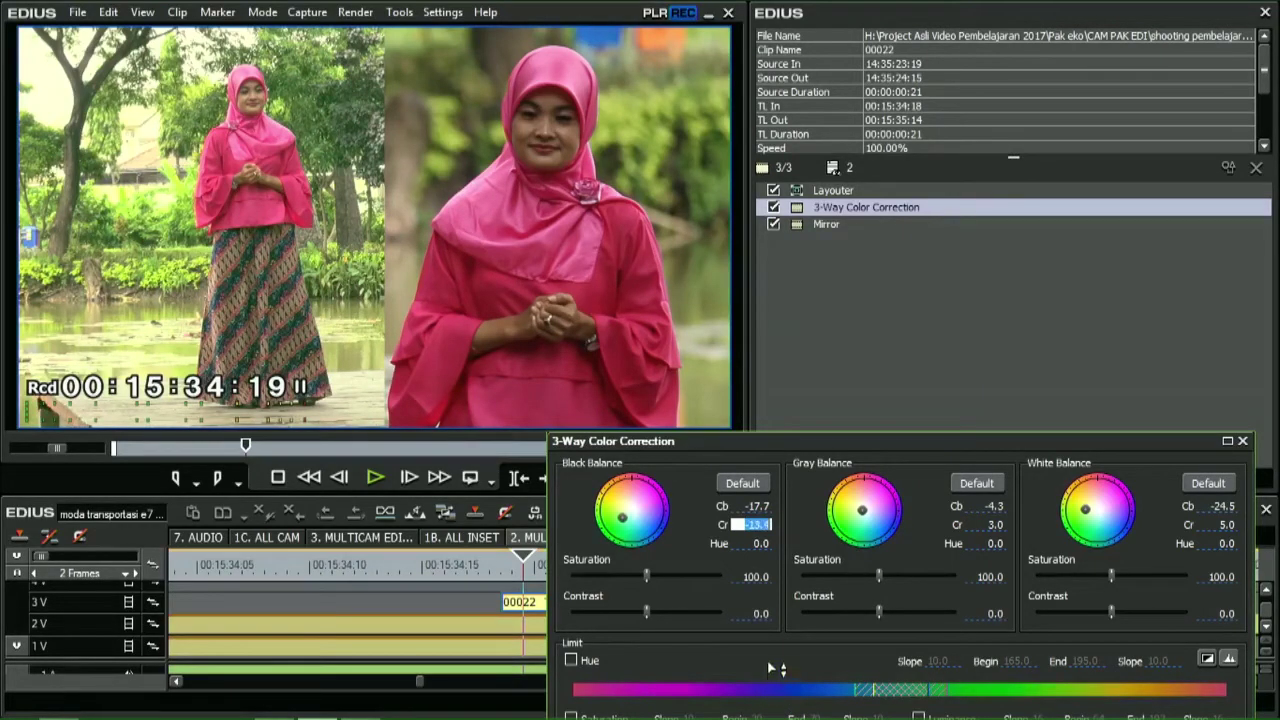
left_click_drag(646, 576, 621, 617)
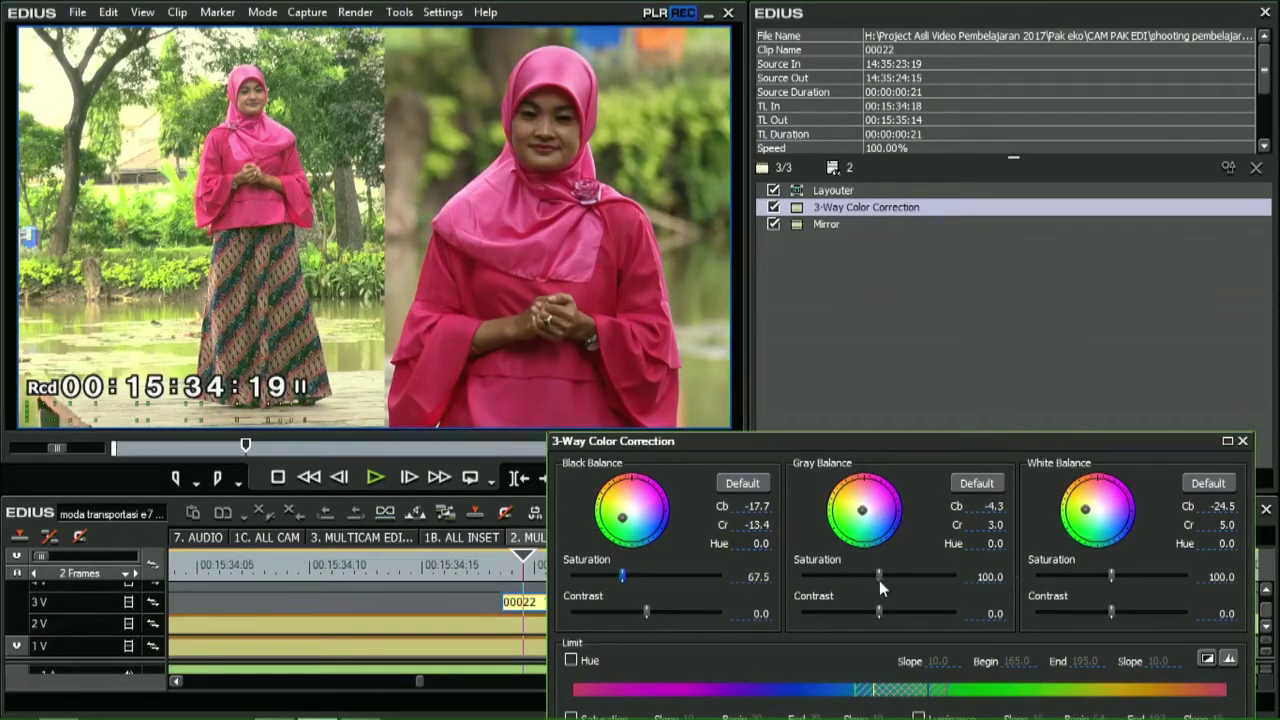
- Try Gray Balance saturation at 73.3 and White Balance saturation at 180, restoring each to 100
left_click_drag(966, 584, 860, 580)
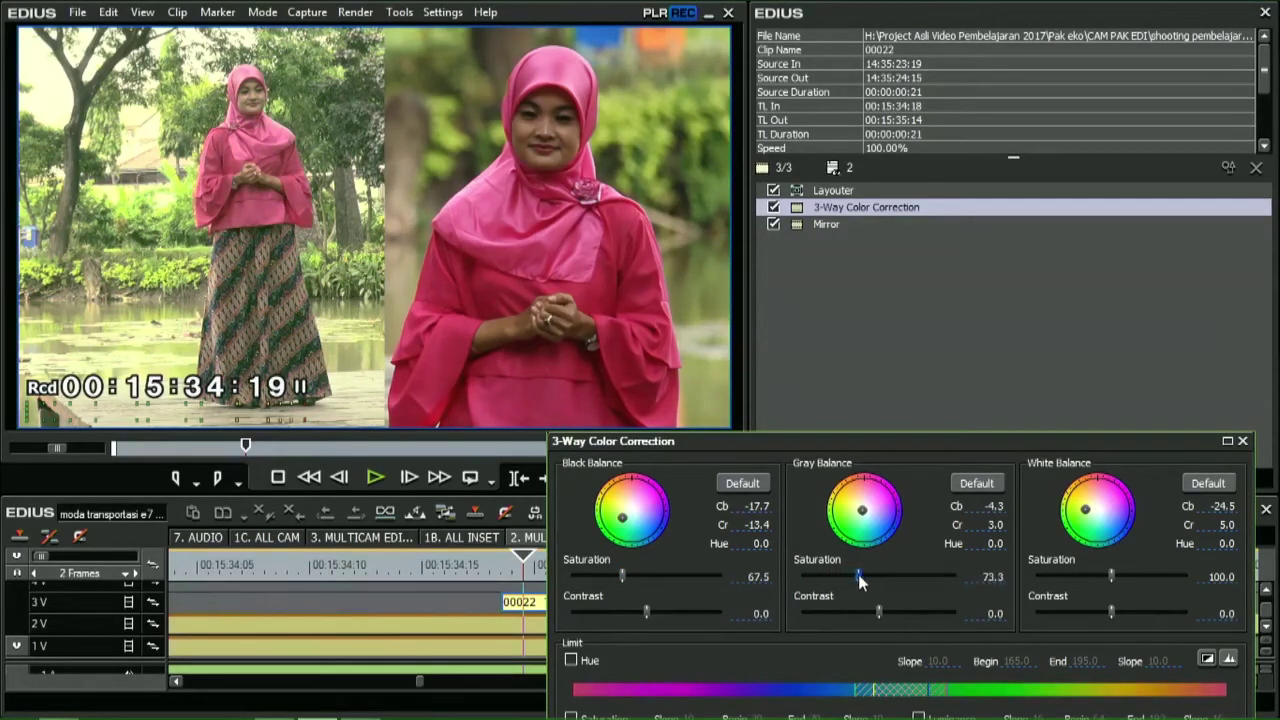
left_click(982, 578)
type("100")
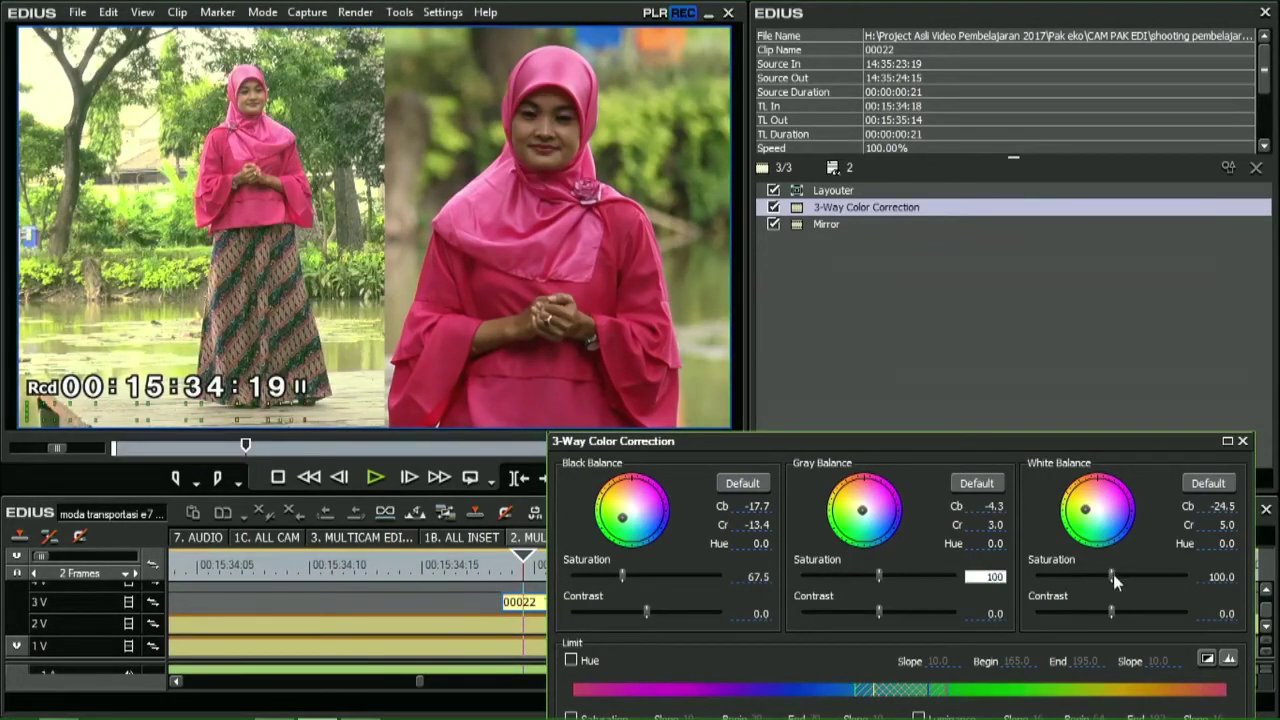
left_click_drag(1111, 576, 1141, 576)
left_click(1228, 577)
type("180")
key("Return")
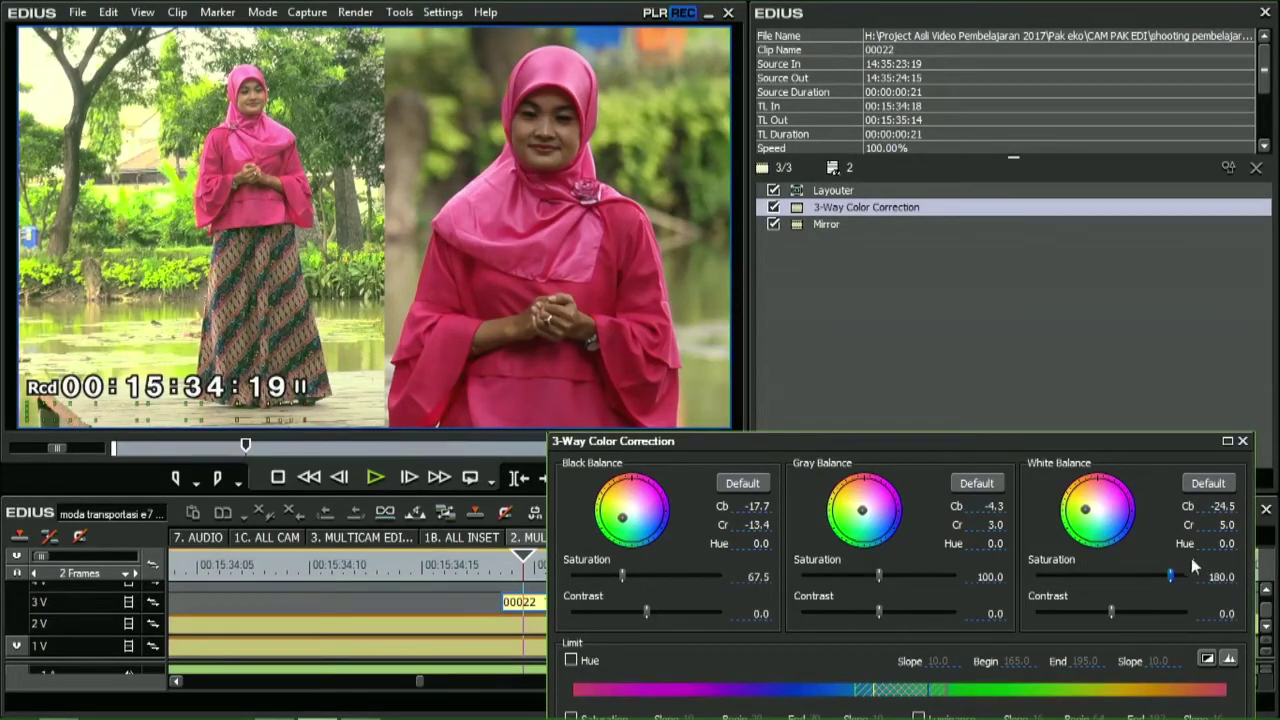
left_click(1218, 577)
type("100")
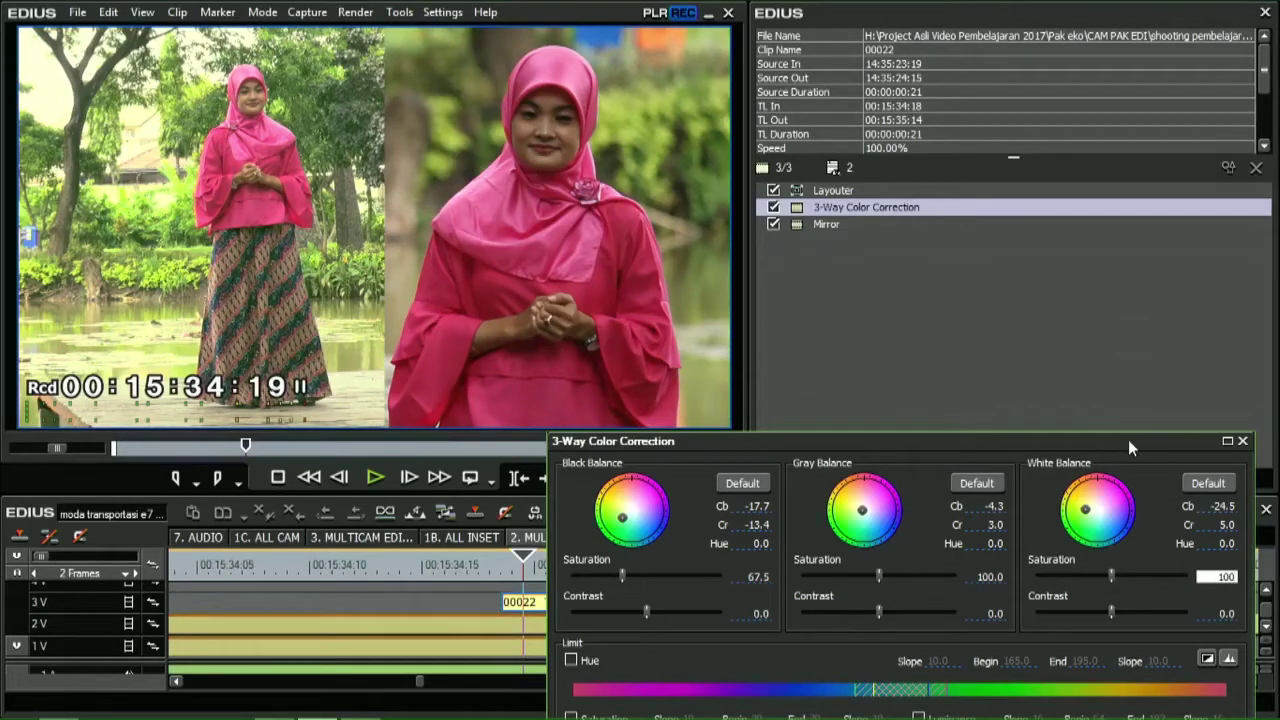
- Confirm the 3-Way Color Correction settings for clip 00022
left_click_drag(1128, 439, 1132, 105)
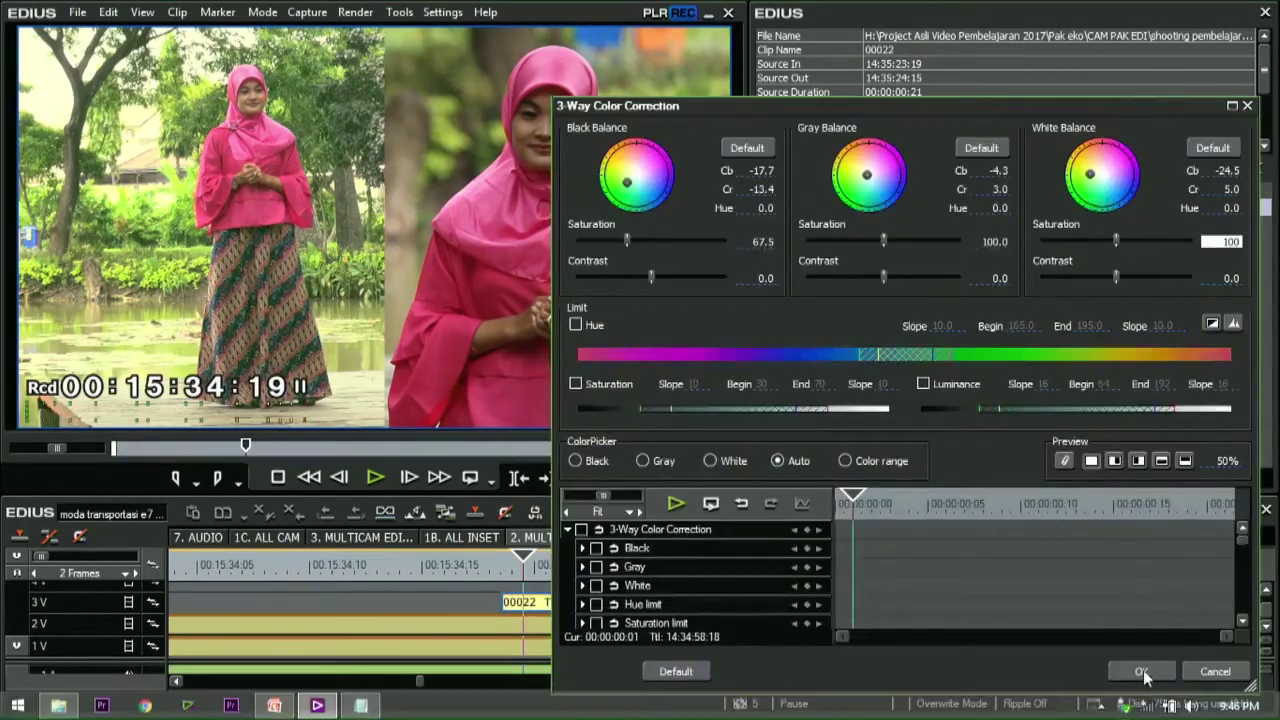
left_click(1143, 671)
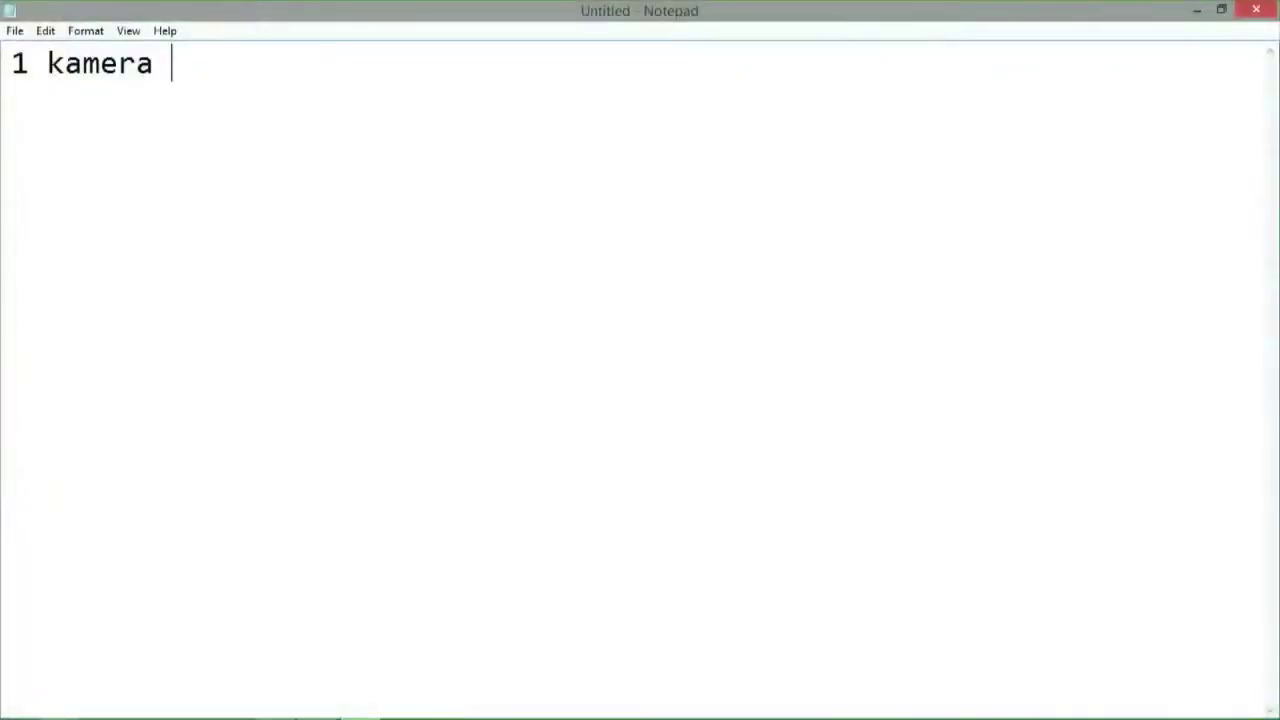
- In Notepad, complete the first line as "1 kamera nx 100" and add the line "2 kamera dslr"
type("nx 100")
key("Return")
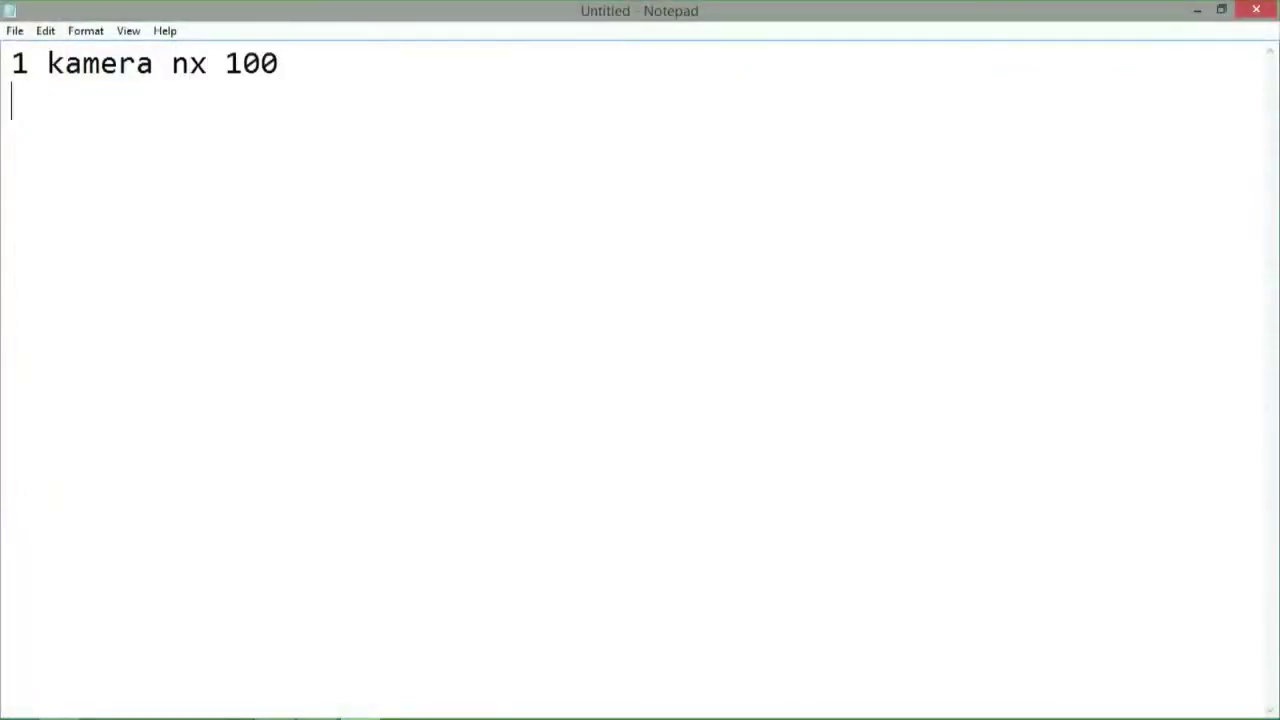
type("2 kamera d")
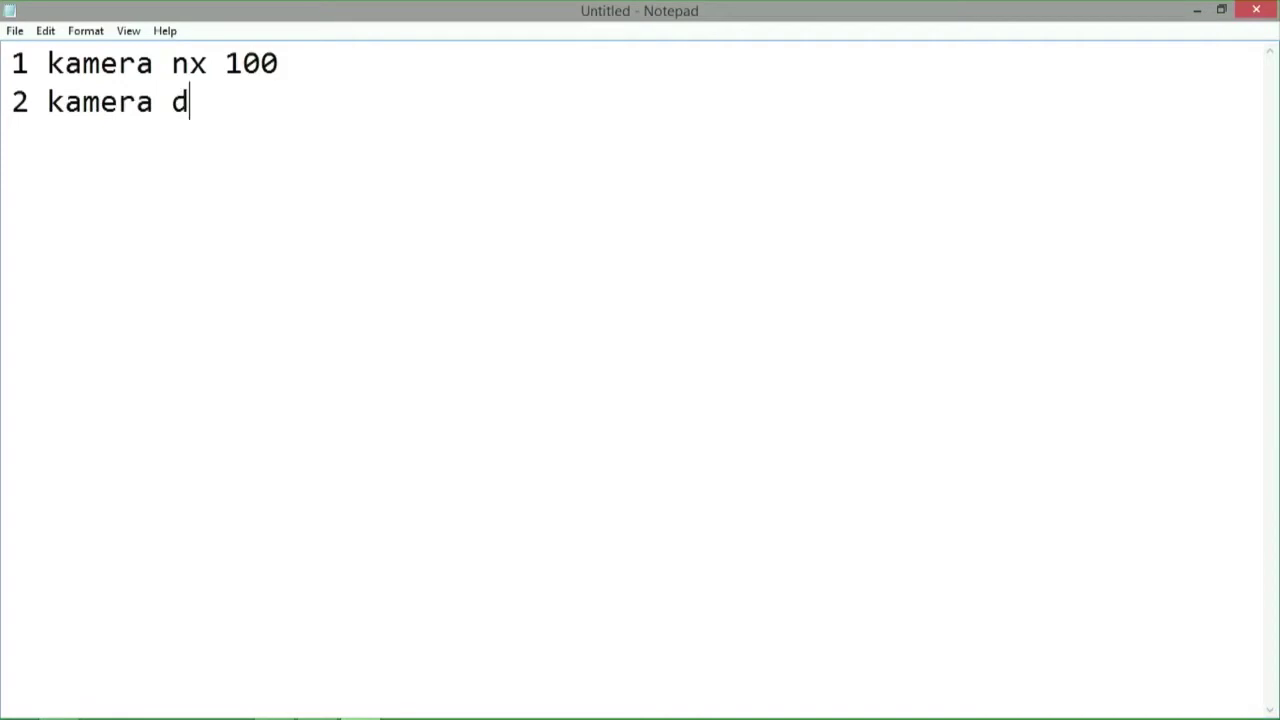
type("slr")
key("Return")
- Write the question "komposisinya seperti apa?" below the camera list, separated by a blank line
type("kom")
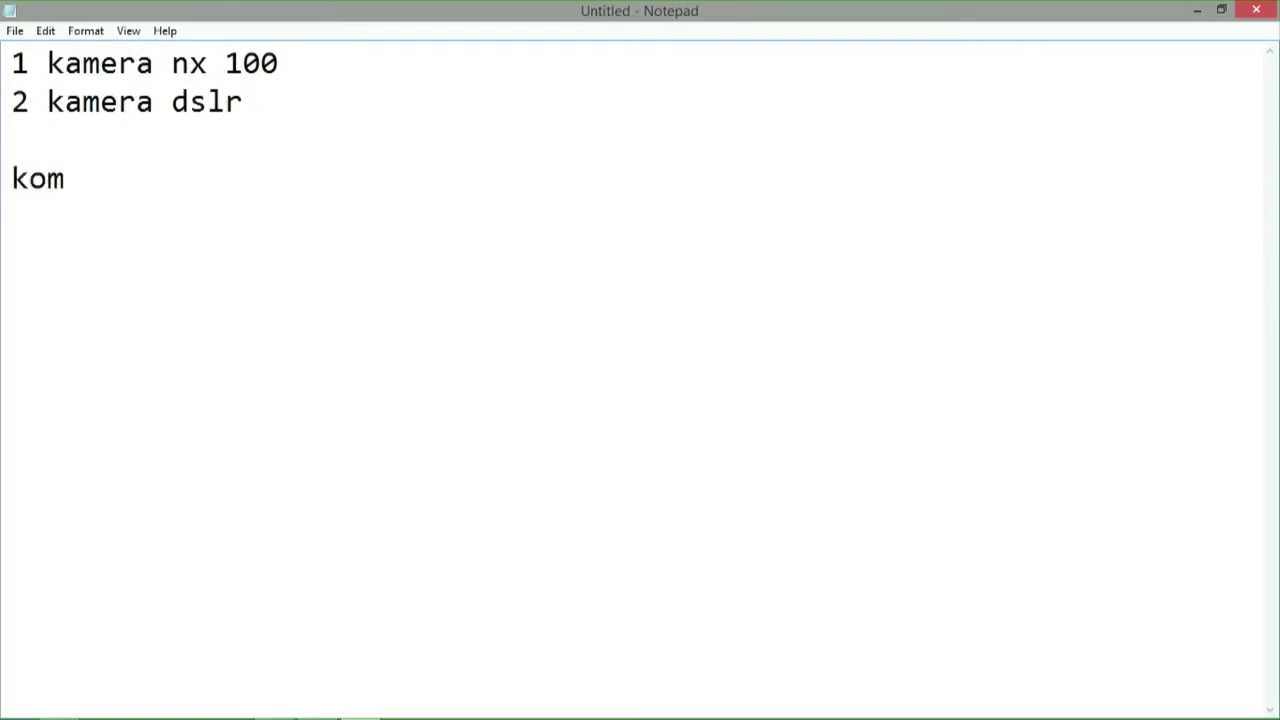
type("posisi")
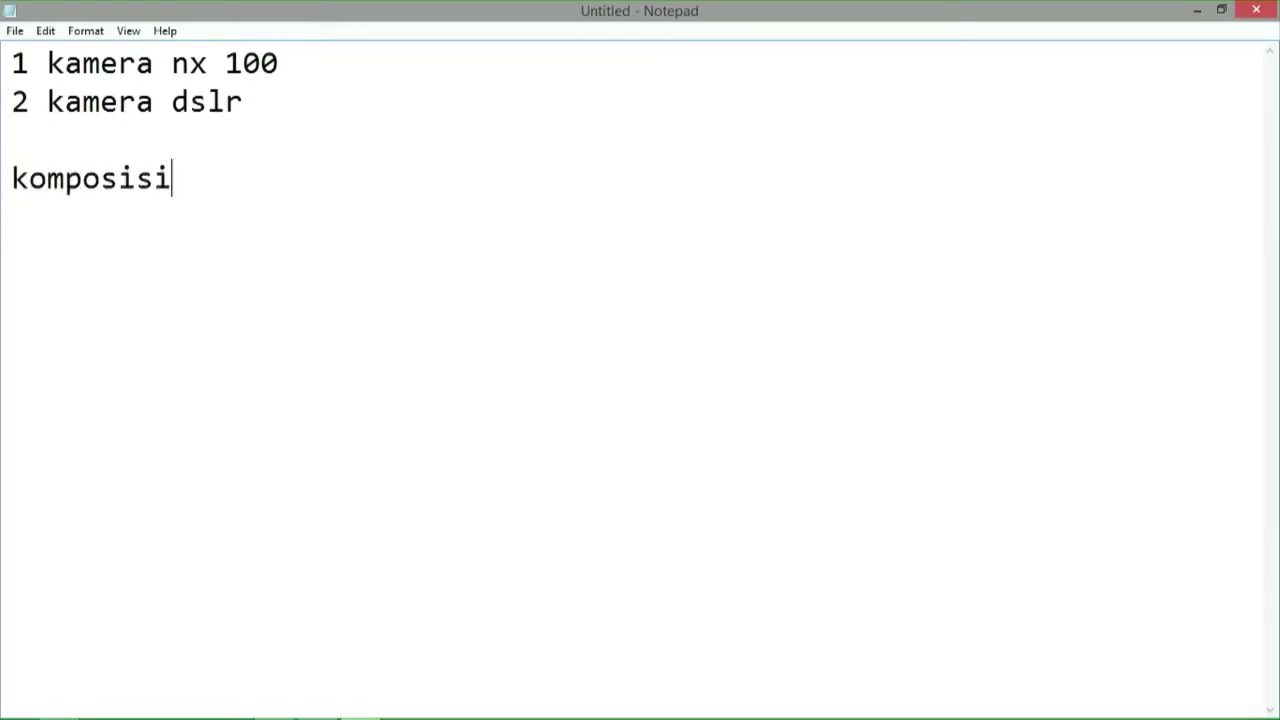
type("nya seper")
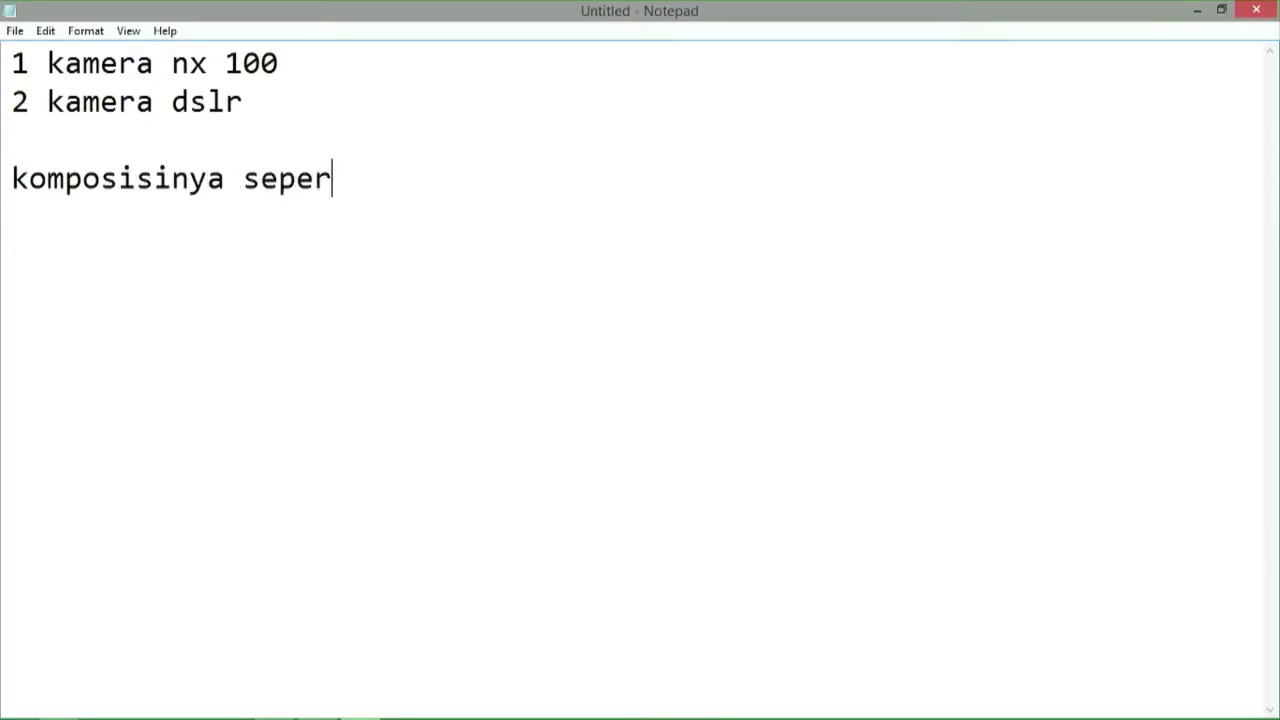
type("tia")
key("BackSpace")
type("apa")
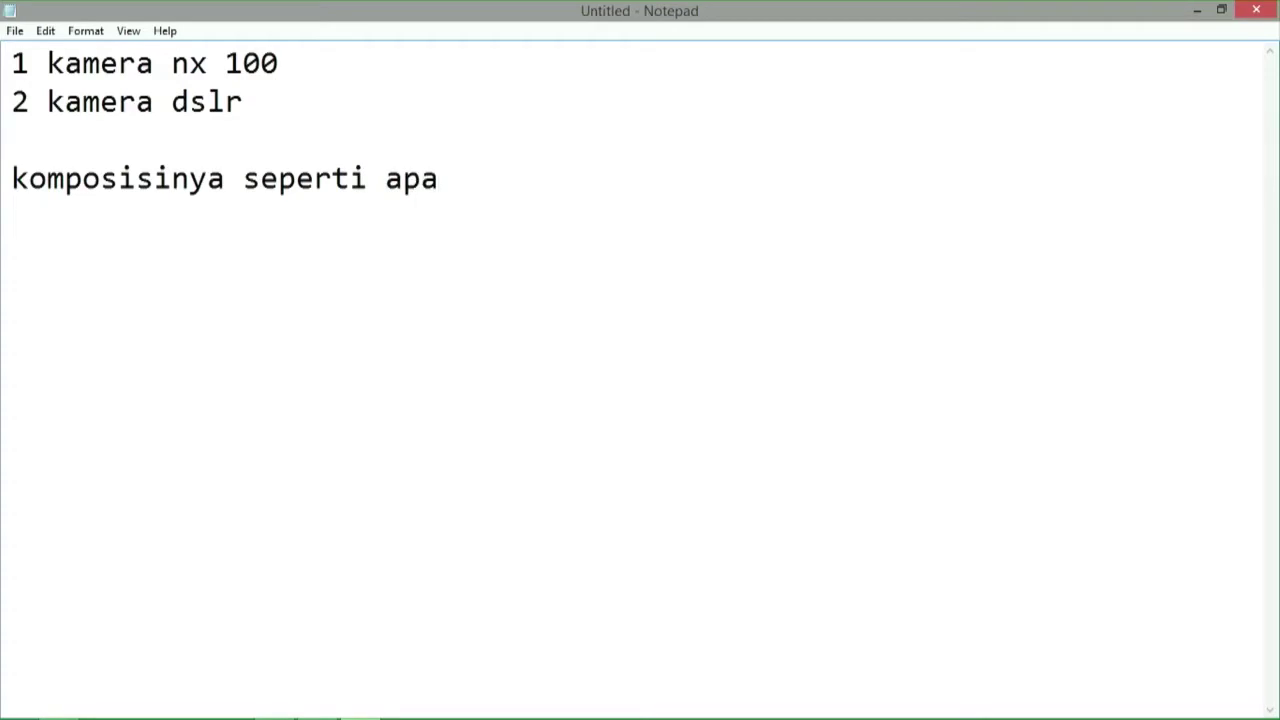
type("?")
key("Return")
- Select all the text of the note and open its font settings
key("ctrl+a")
left_click(131, 37)
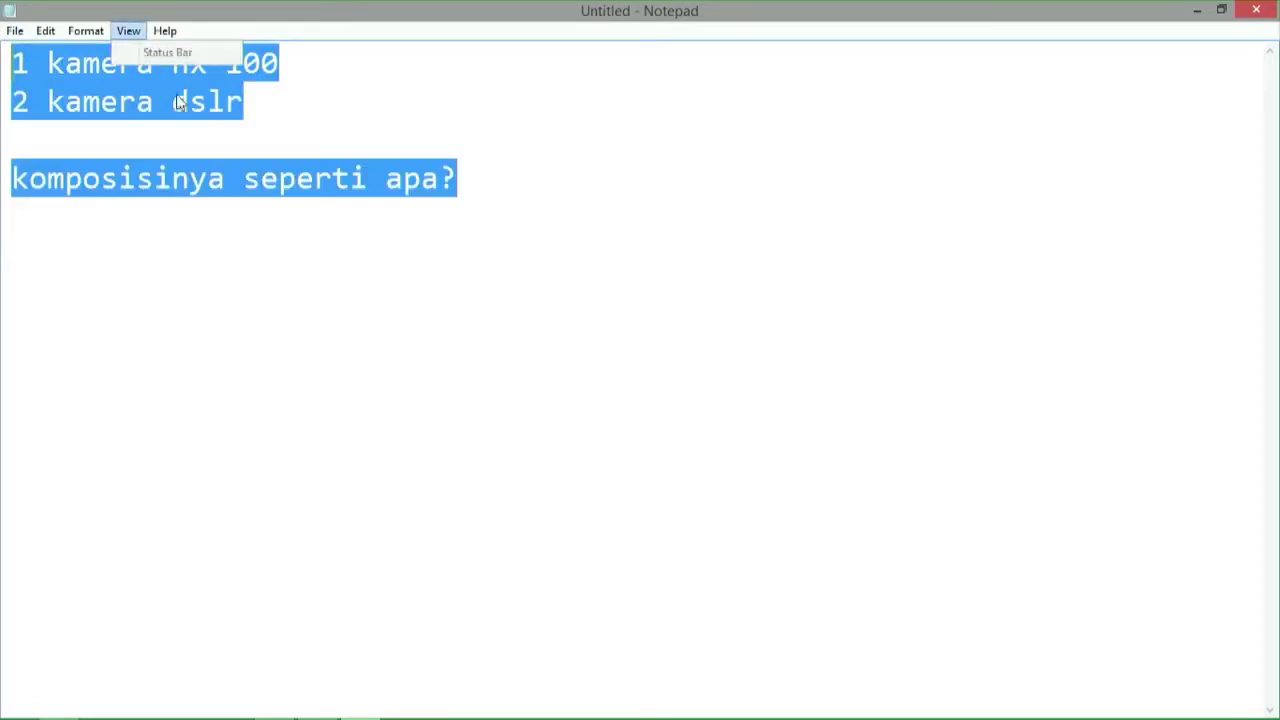
mouse_move(86, 31)
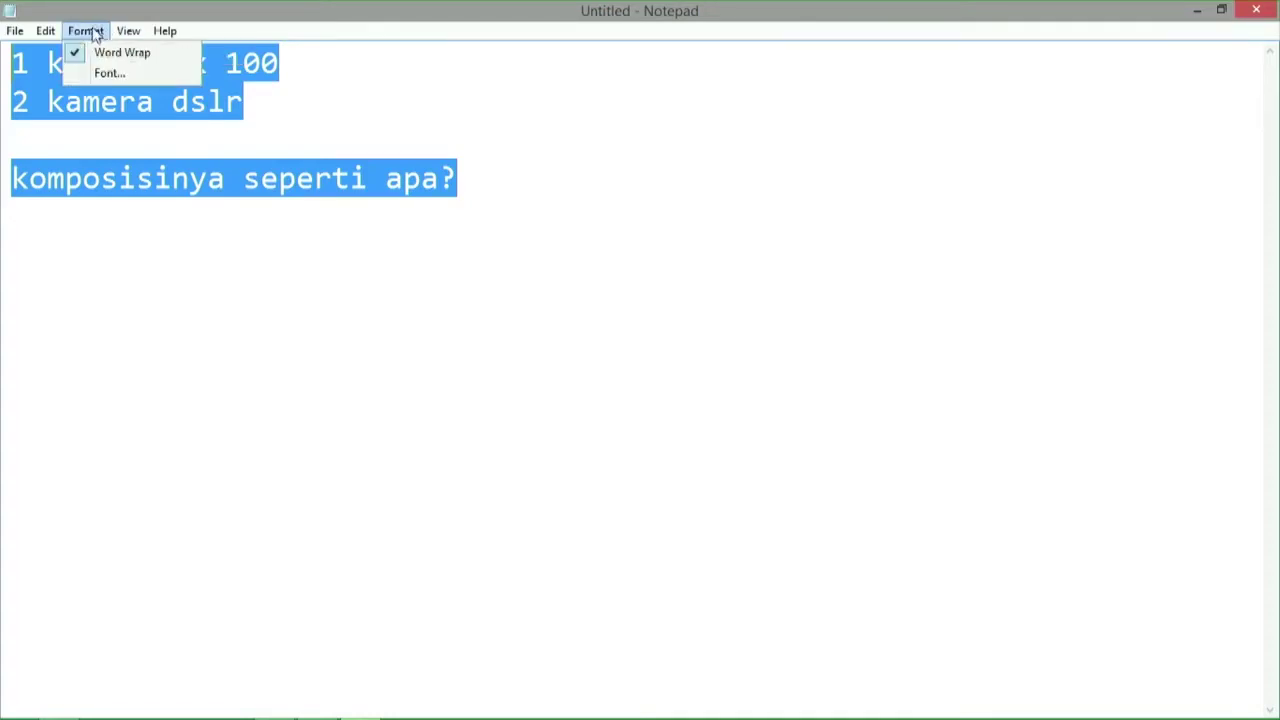
left_click(110, 73)
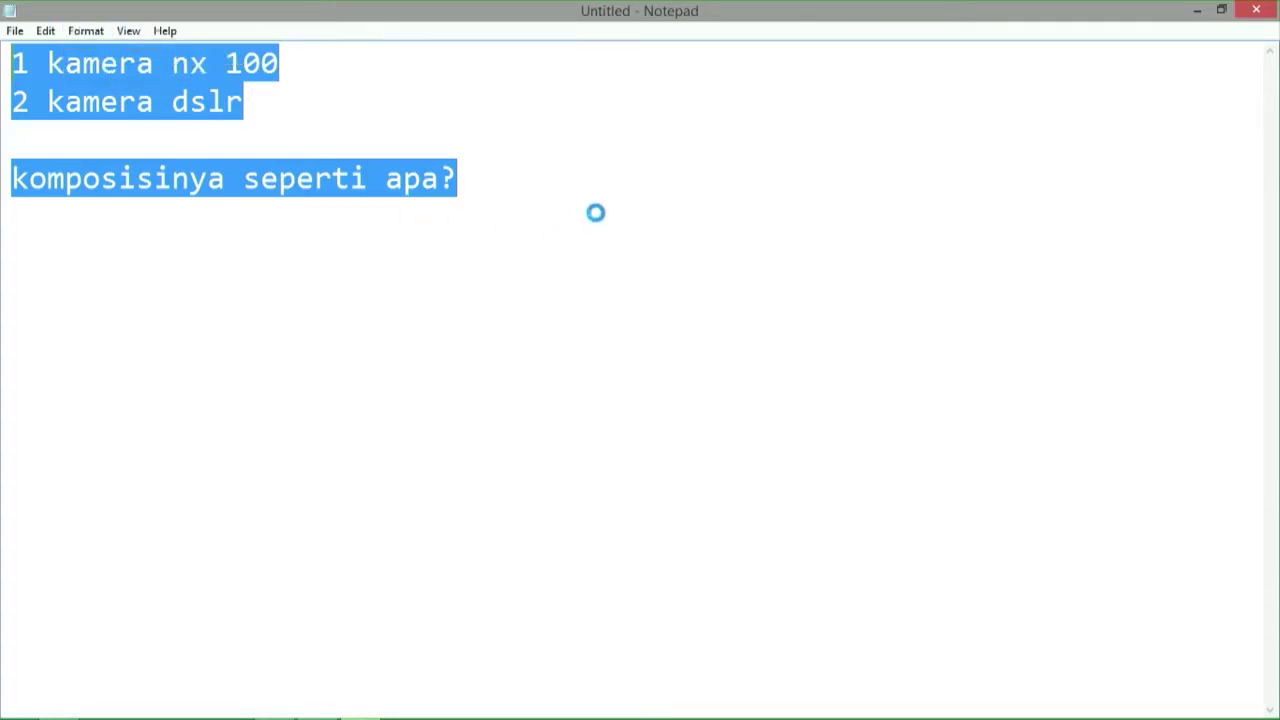
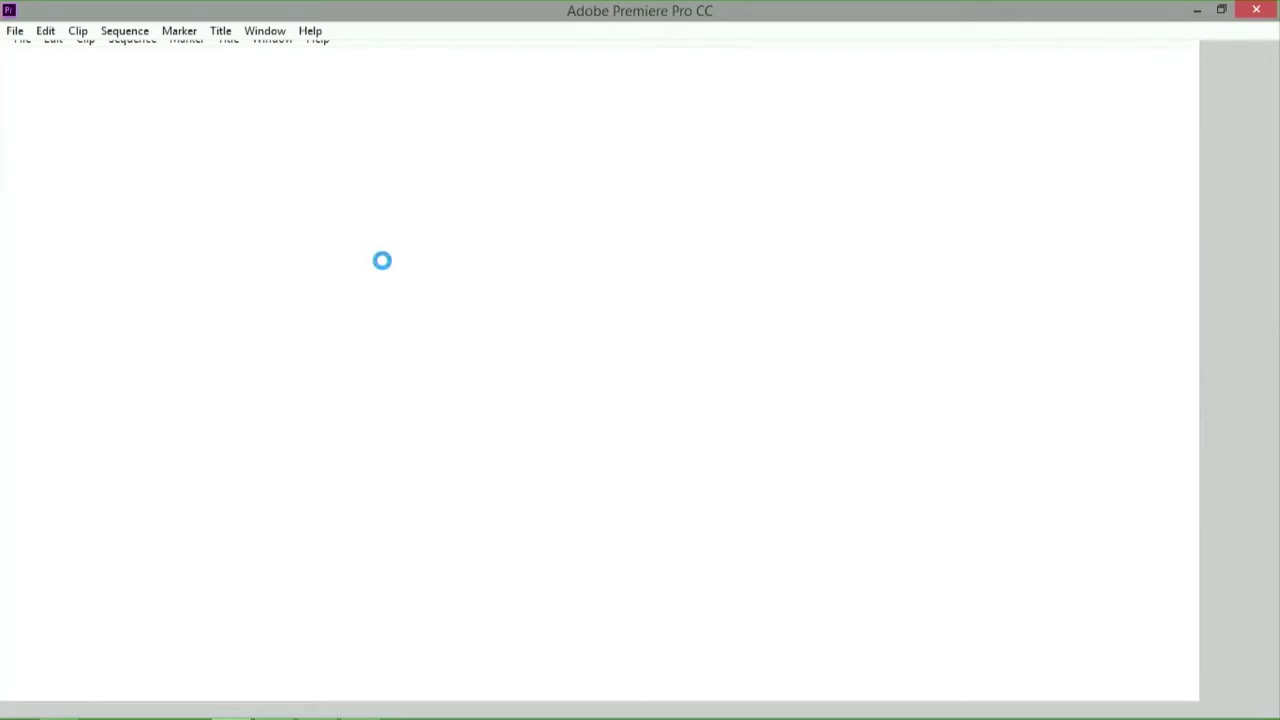
- Switch to Notepad, close the untitled note without saving it, and return to Adobe Premiere Pro
mouse_move(272, 711)
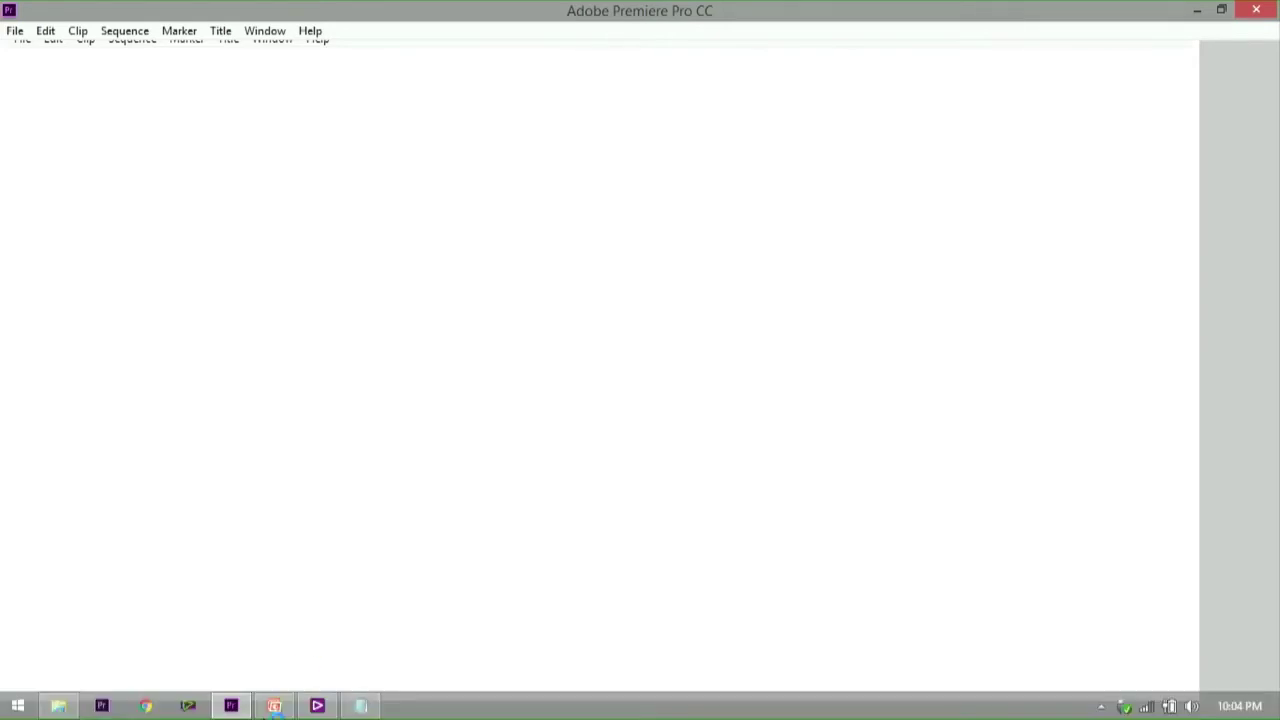
left_click(358, 708)
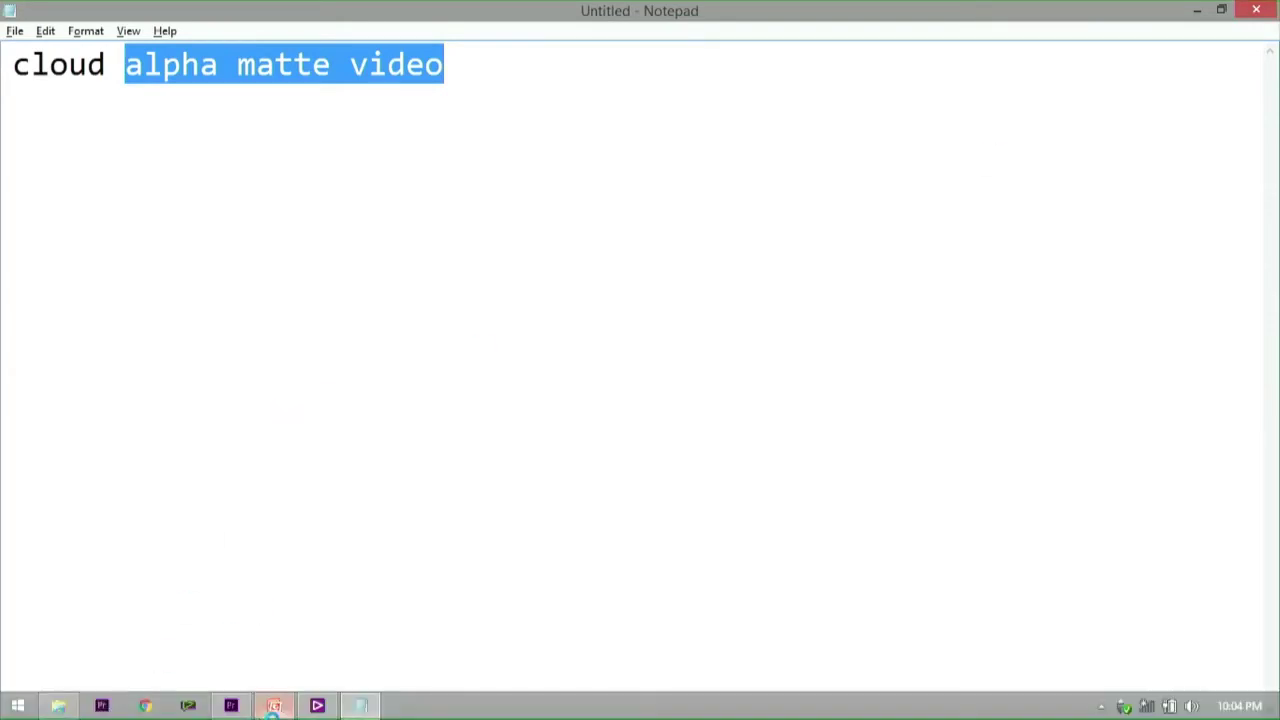
key("alt+F4")
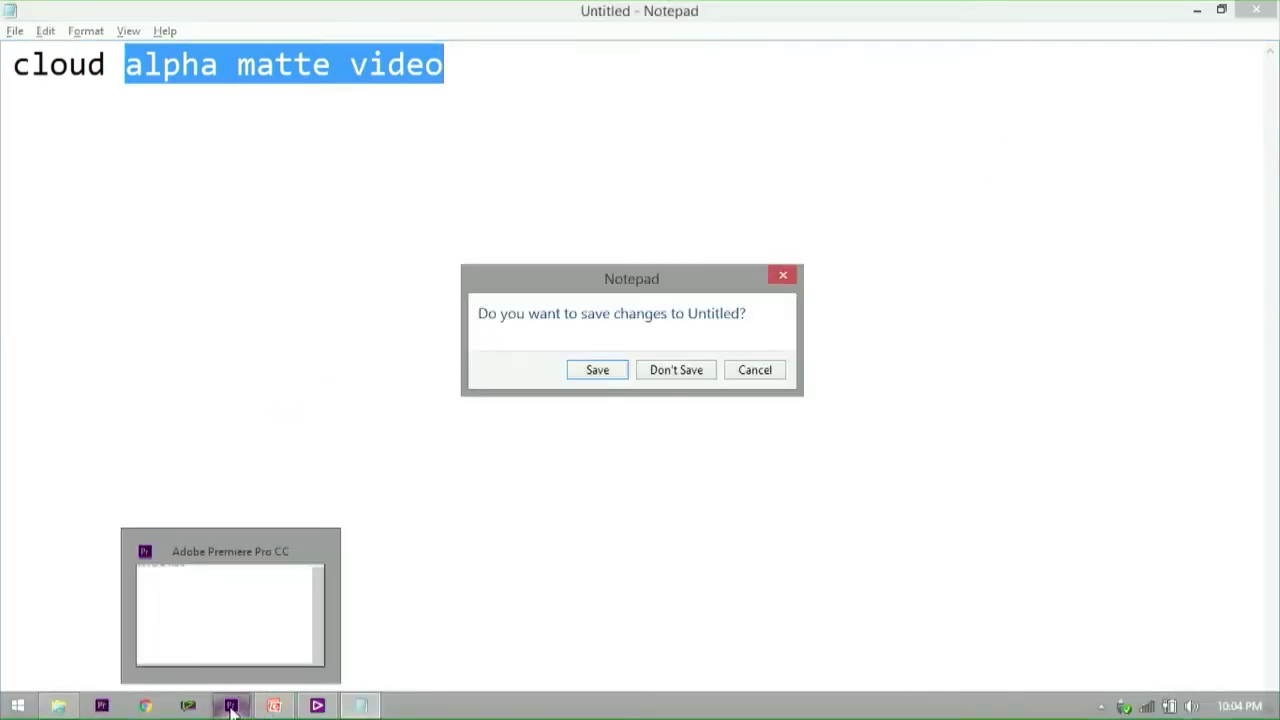
left_click(674, 370)
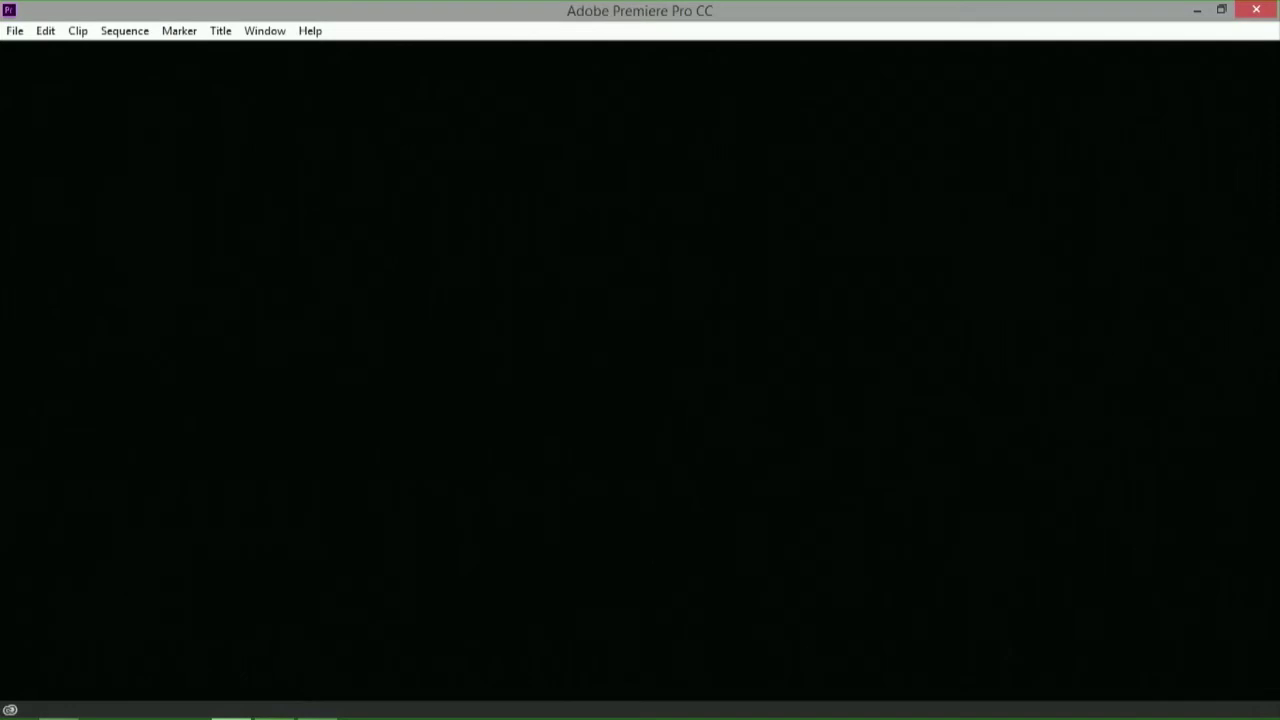
mouse_move(236, 708)
mouse_move(43, 711)
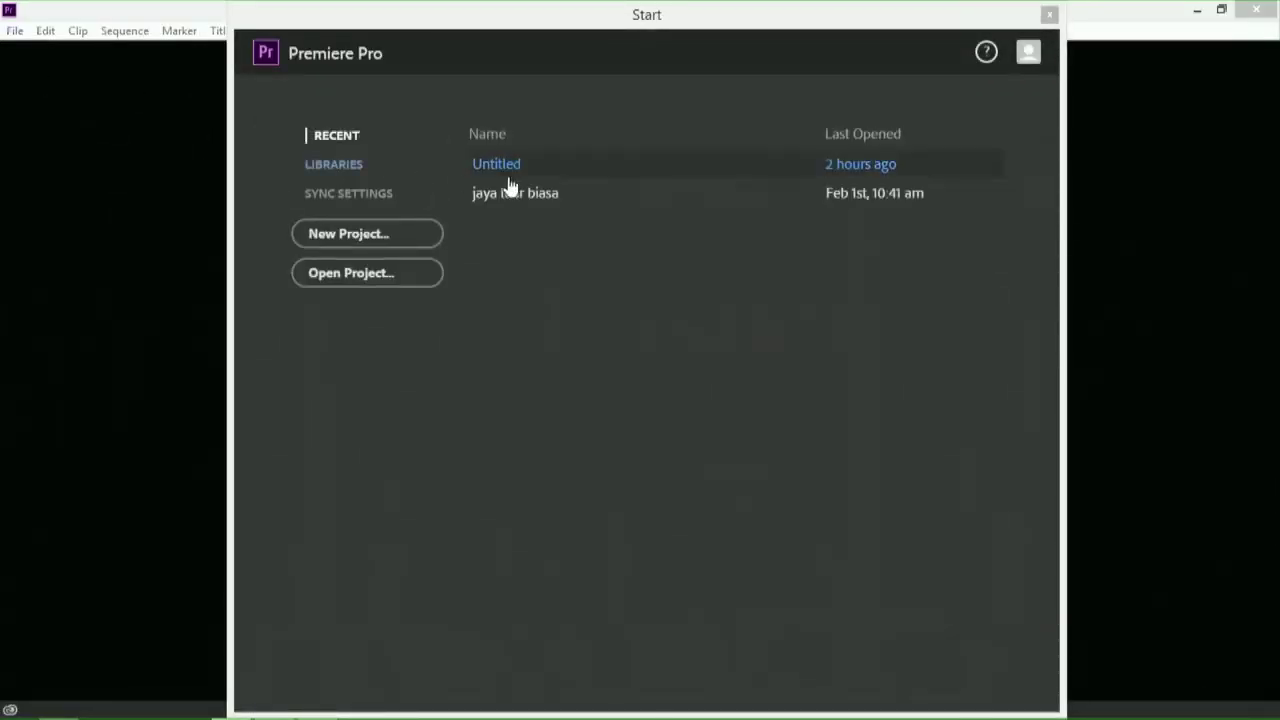
- Open the recent project Untitled and import the clips MVI_0004, MVI_0005 and MVI_0006 from the CAM 1 folder
left_click(509, 170)
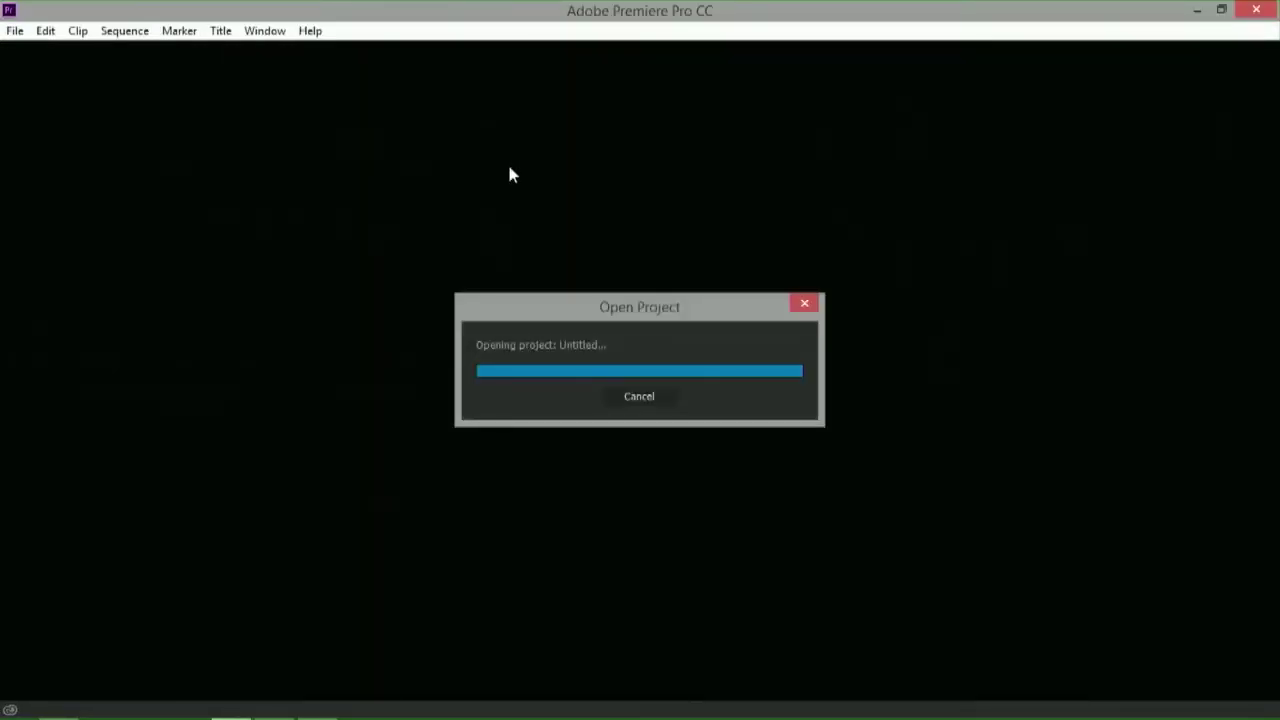
left_click(784, 400)
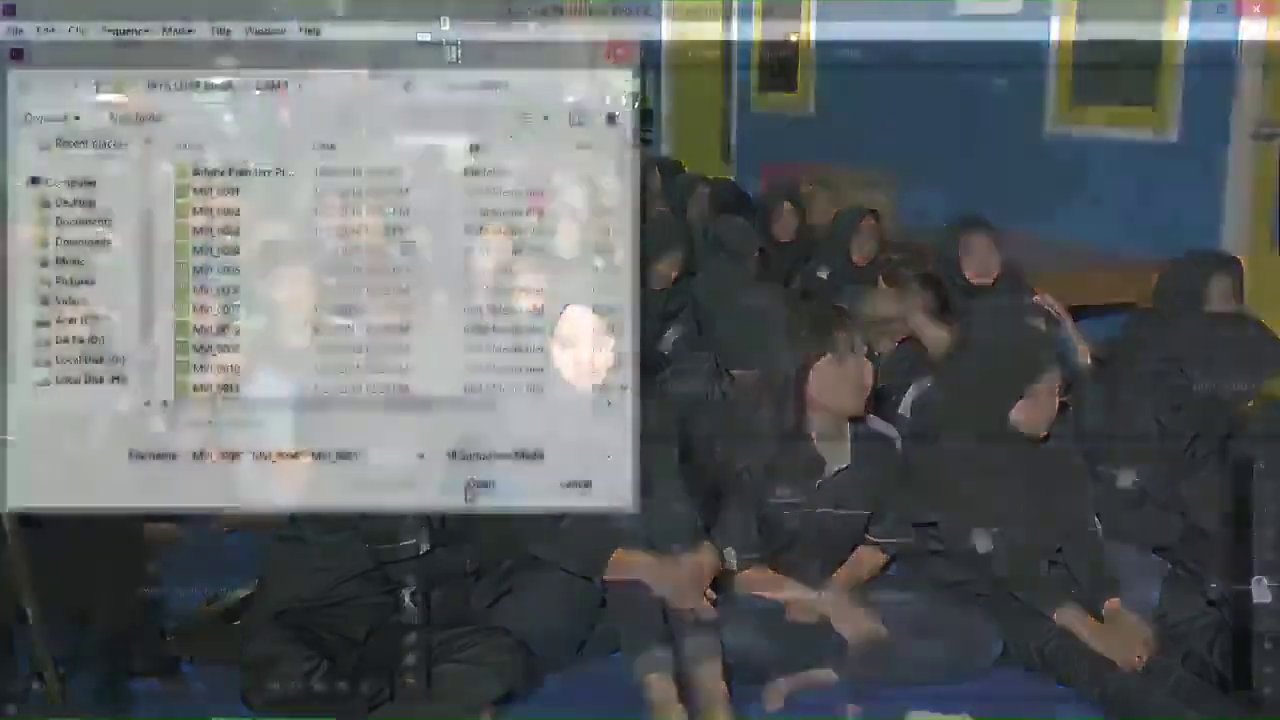
left_click(476, 484)
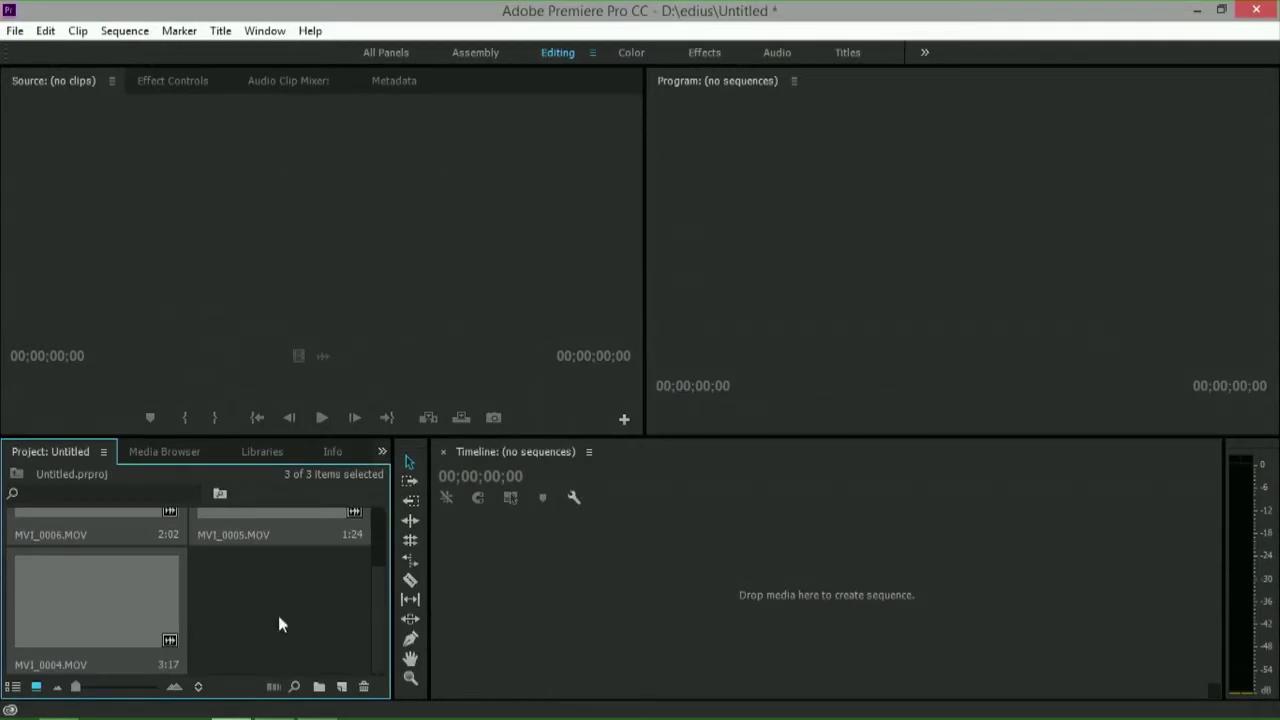
- Select all three imported clips and create a sequence from them in the empty timeline
scroll(197, 615, "up", 2)
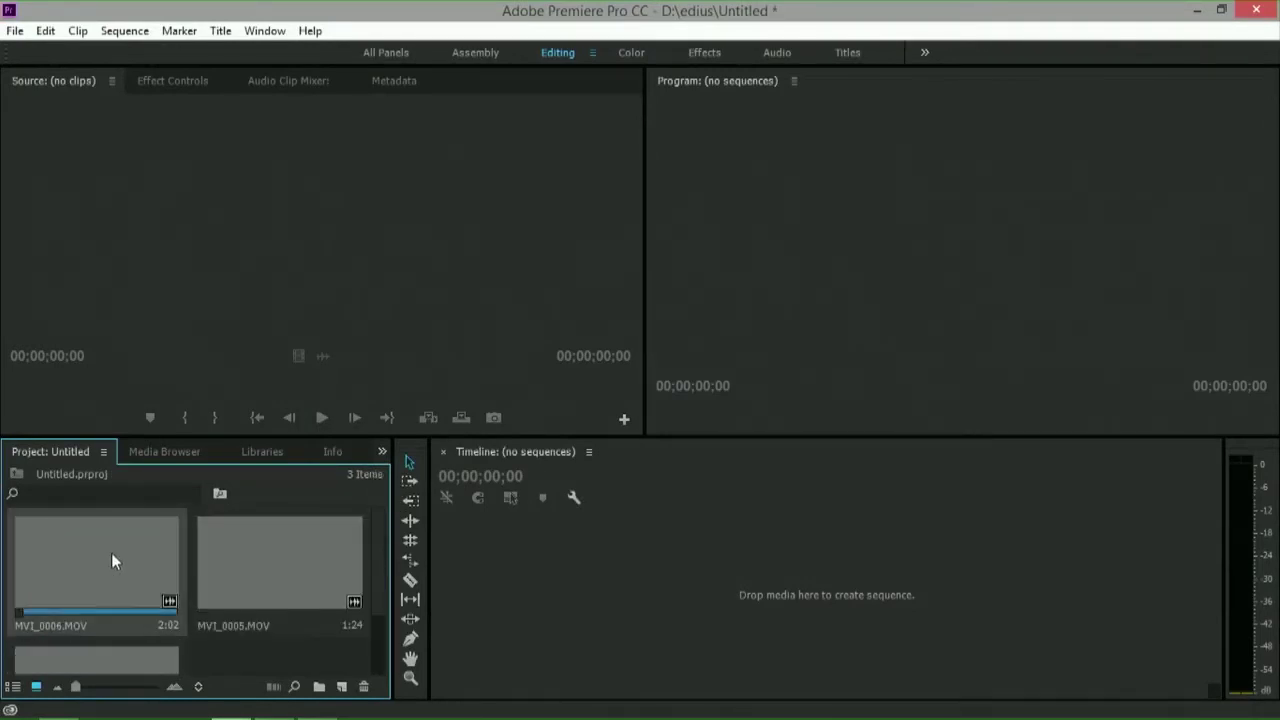
key("ctrl+a")
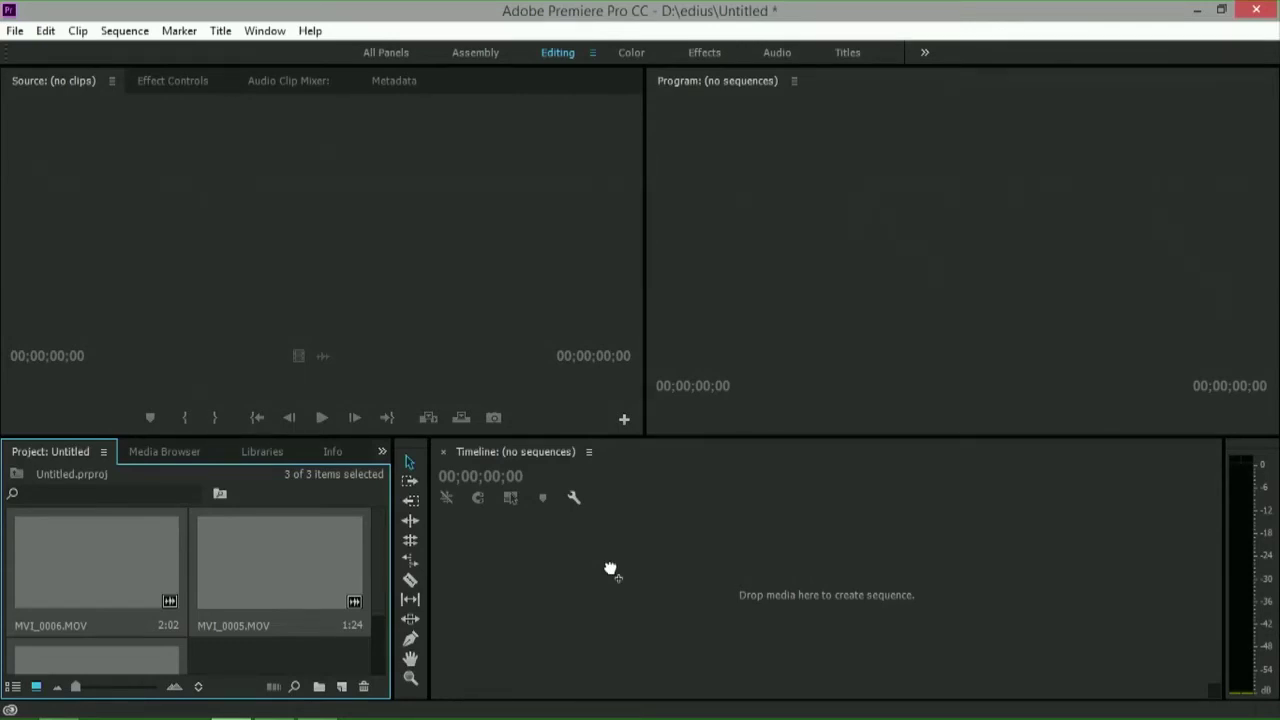
left_click_drag(610, 570, 611, 568)
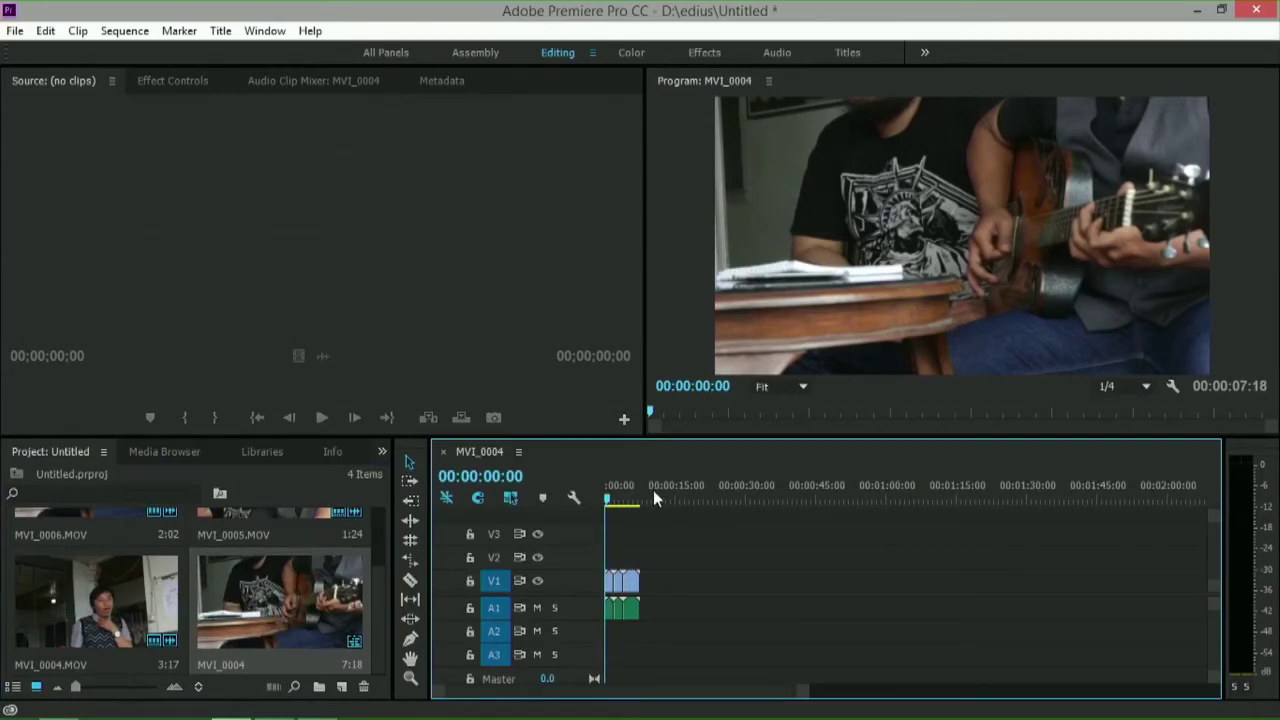
- Select all clips in the sequence and mark the range from its start to the clips' end at 00:00:07:18
left_click(653, 490)
key("=")
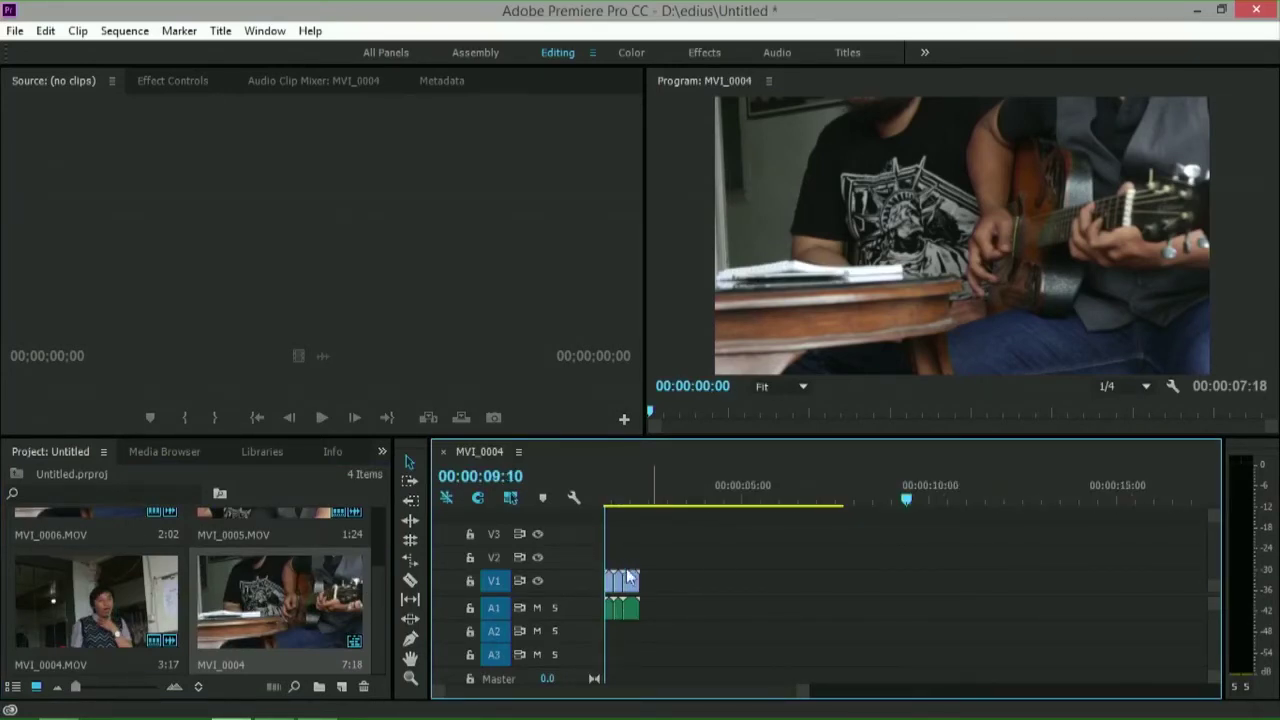
left_click_drag(636, 481, 577, 513)
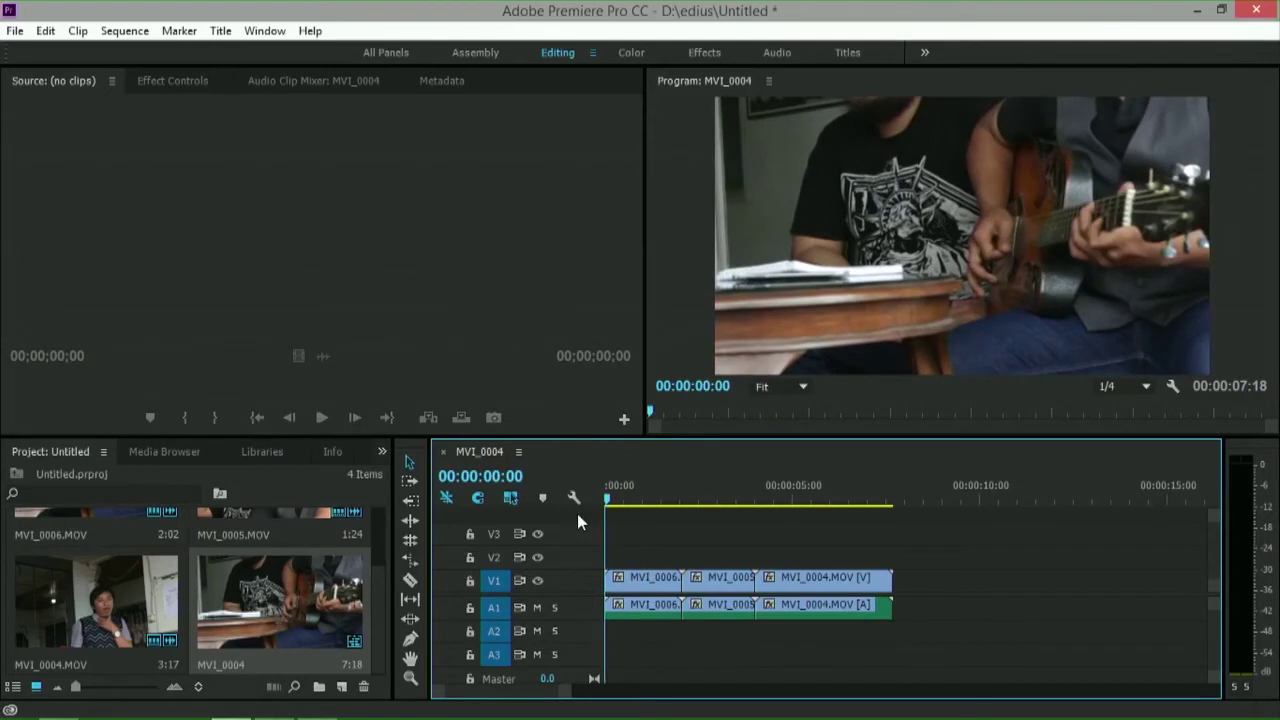
key("ctrl+a")
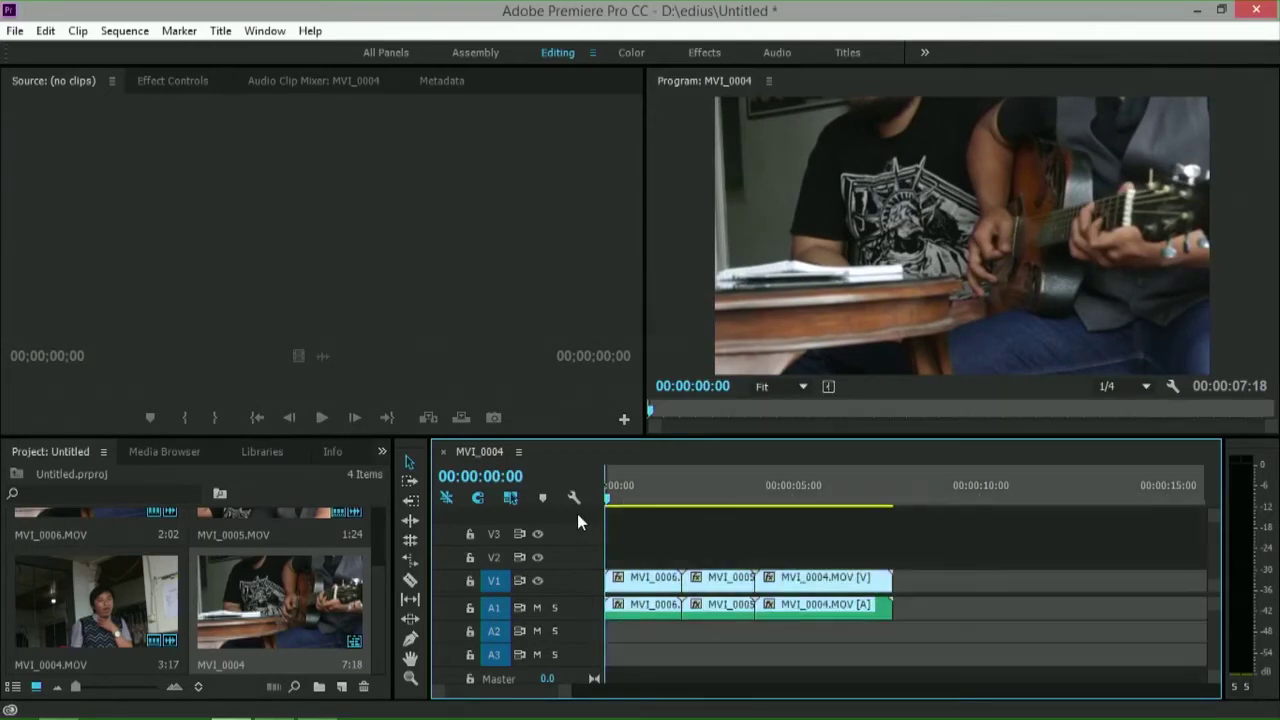
key("End")
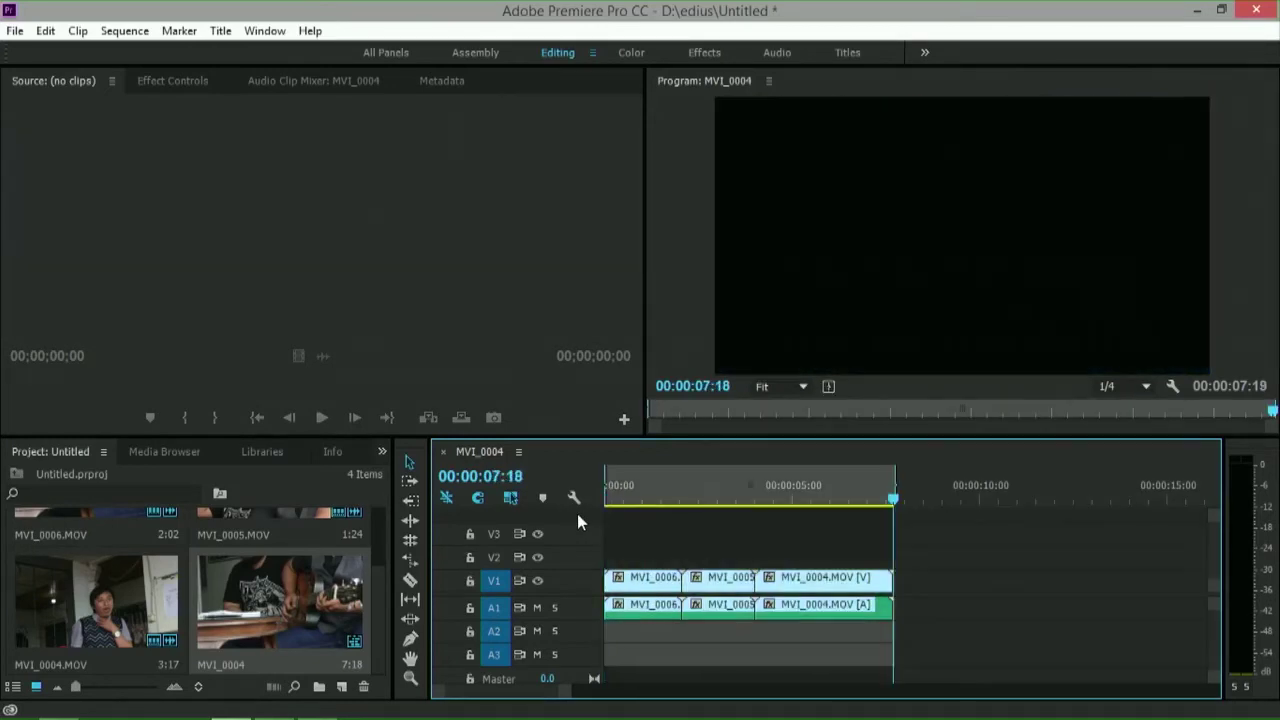
- Export the sequence as Final Cut Pro XML named "premiere ke edius" in the JAYA LUAR BIASA folder, and switch to EDIUS
left_click(14, 31)
left_click(14, 31)
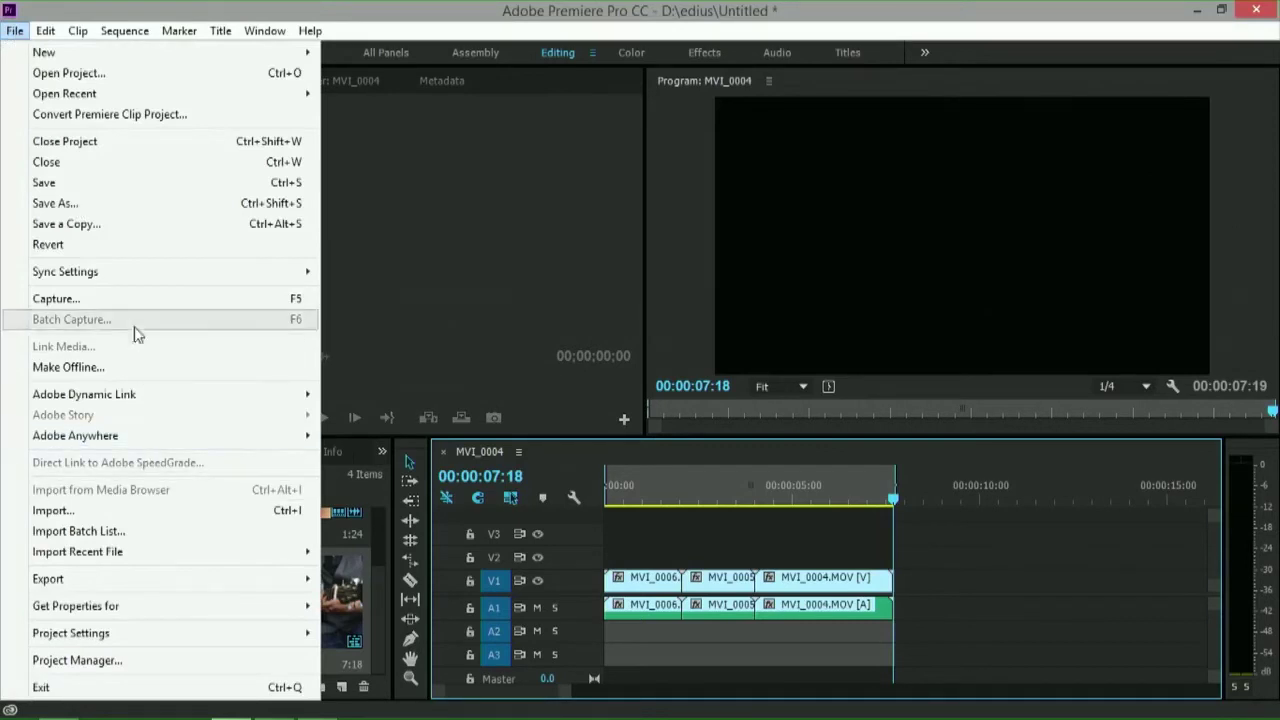
mouse_move(177, 576)
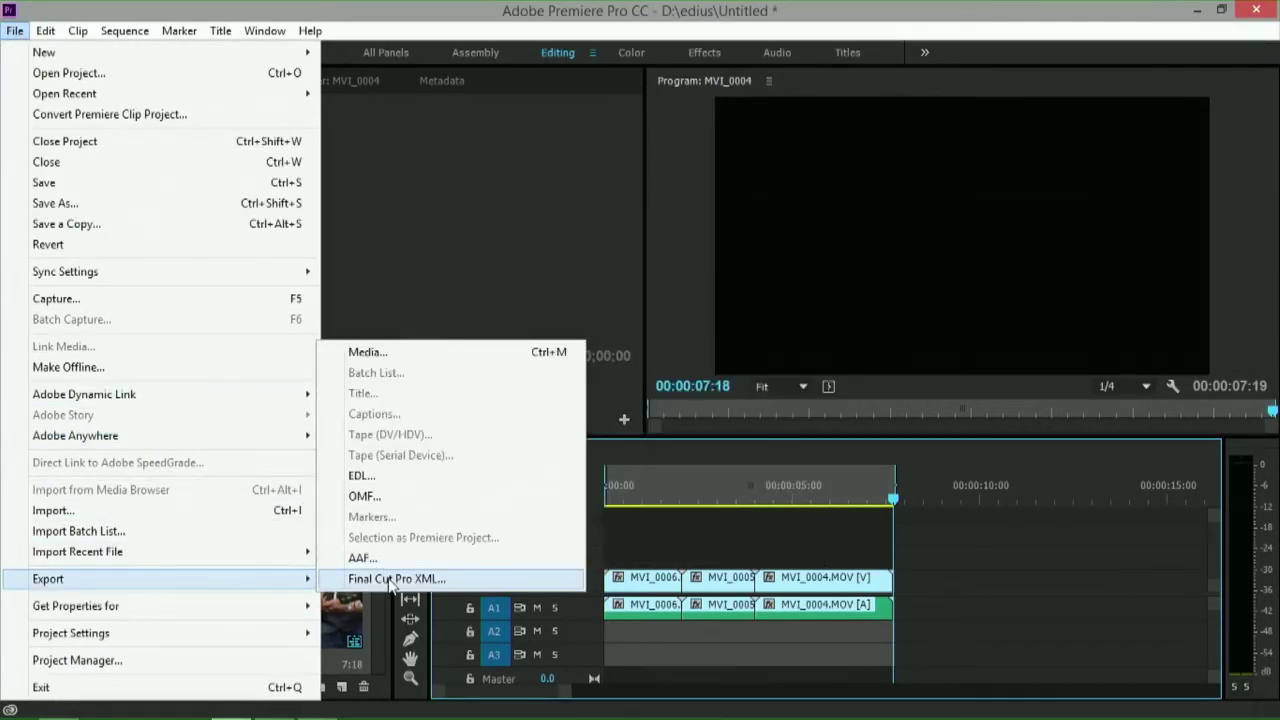
left_click(457, 580)
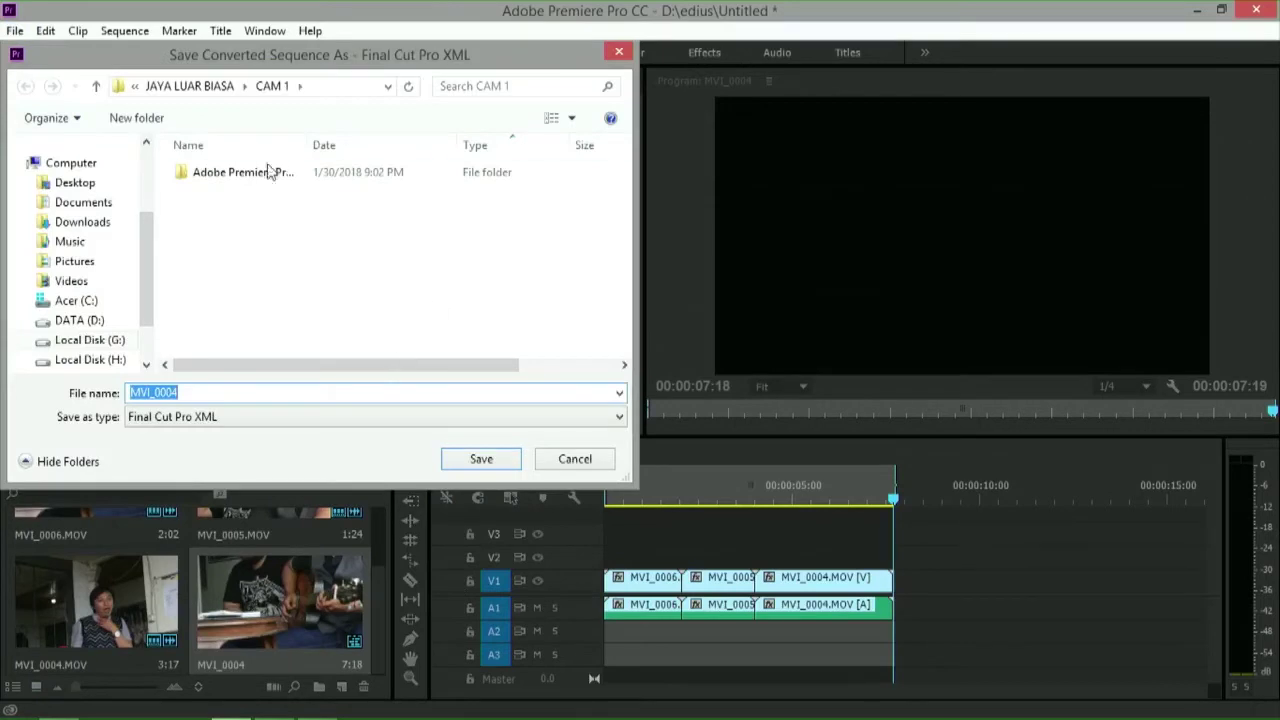
left_click(196, 88)
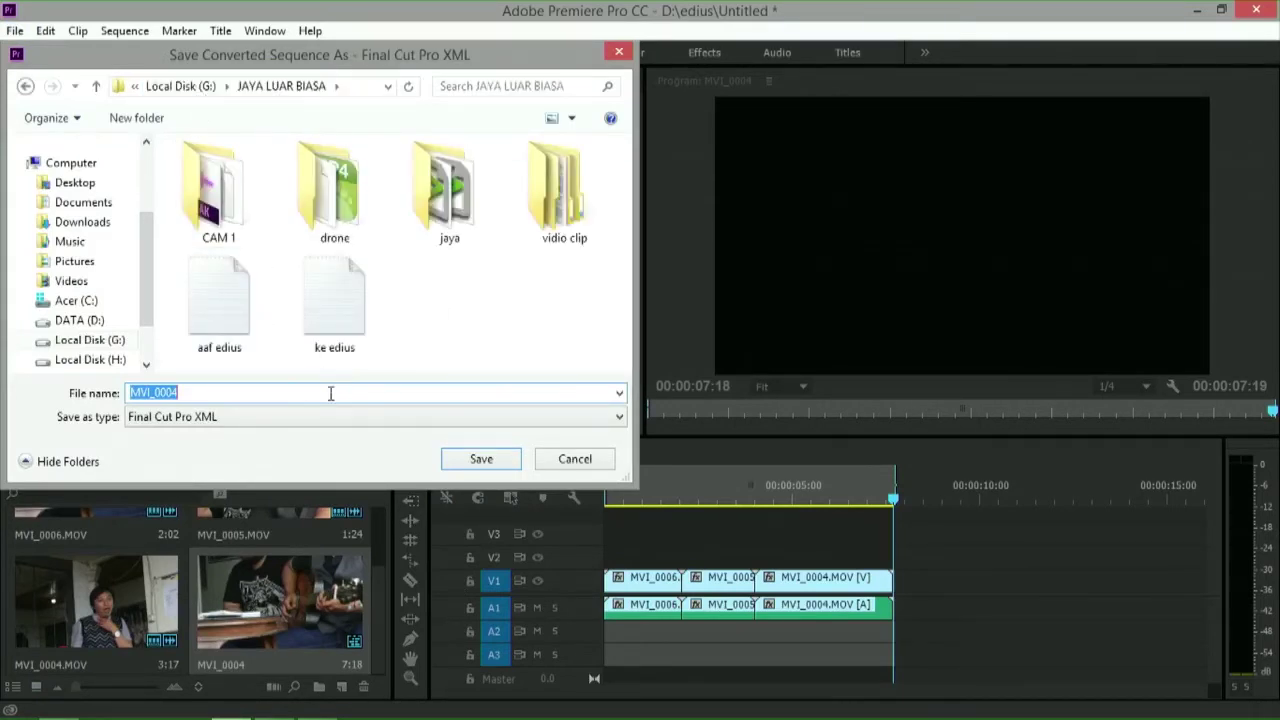
type("prem")
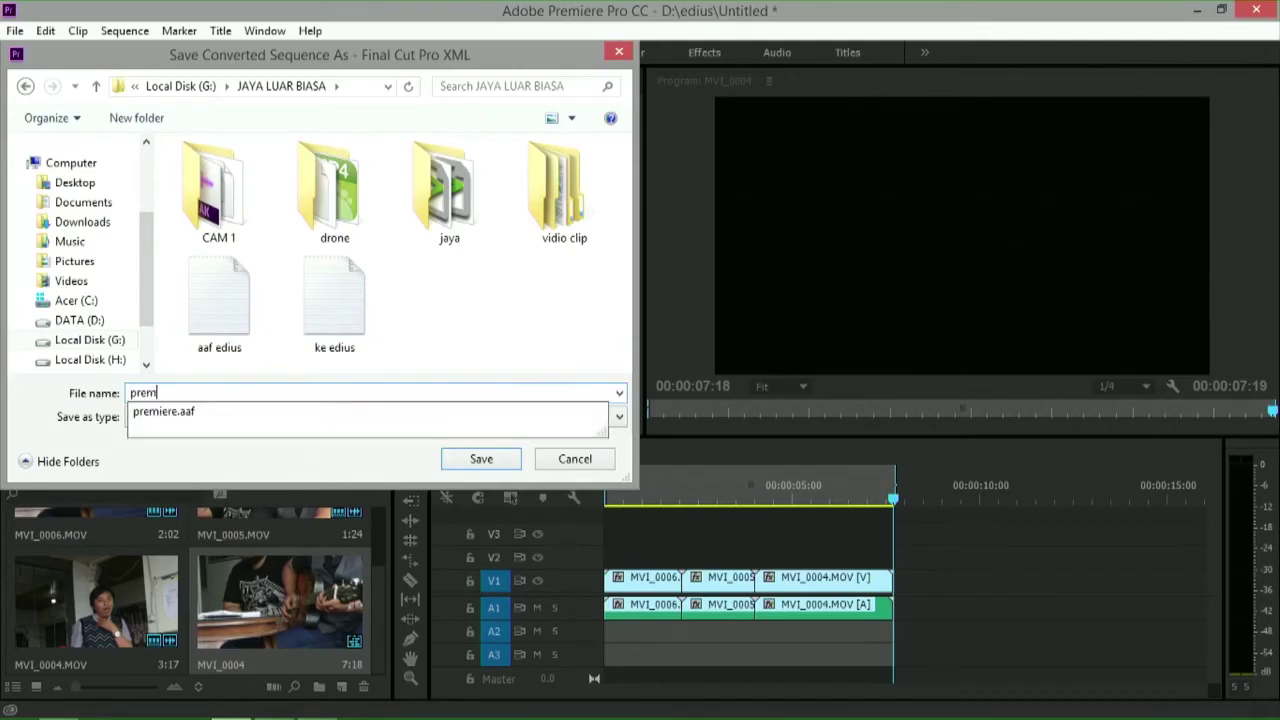
type("iere ke edius")
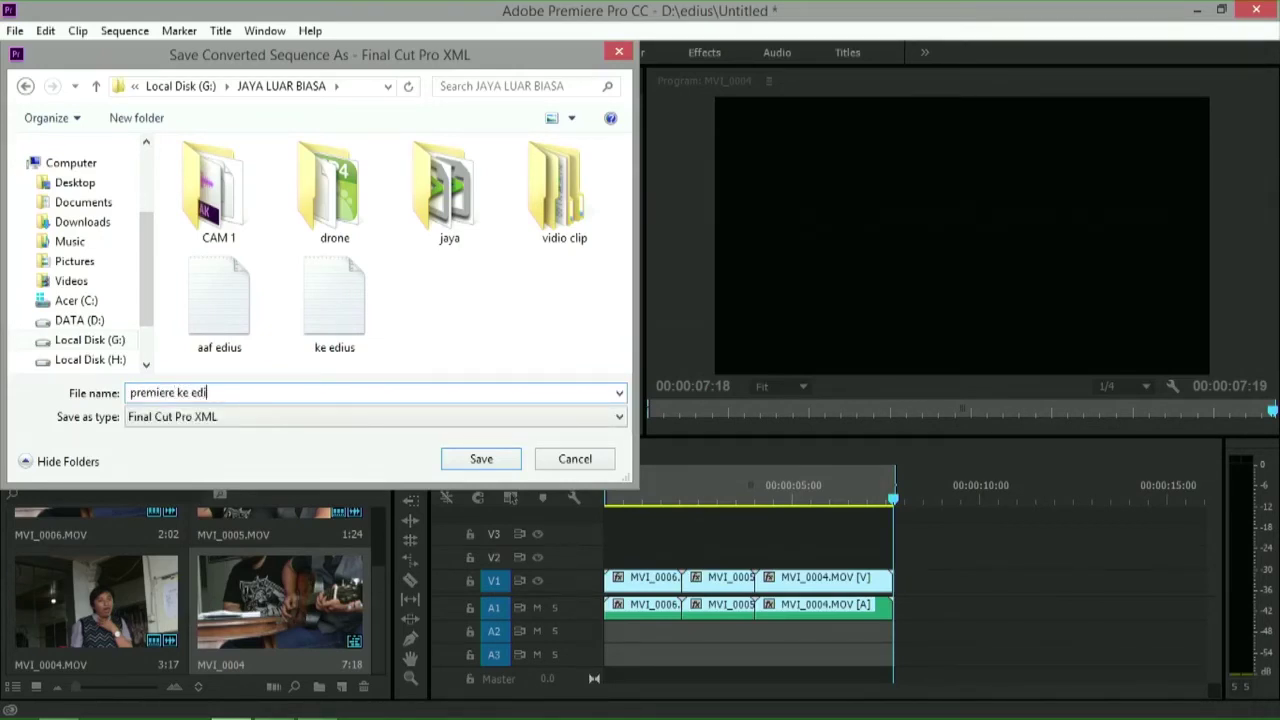
left_click(457, 458)
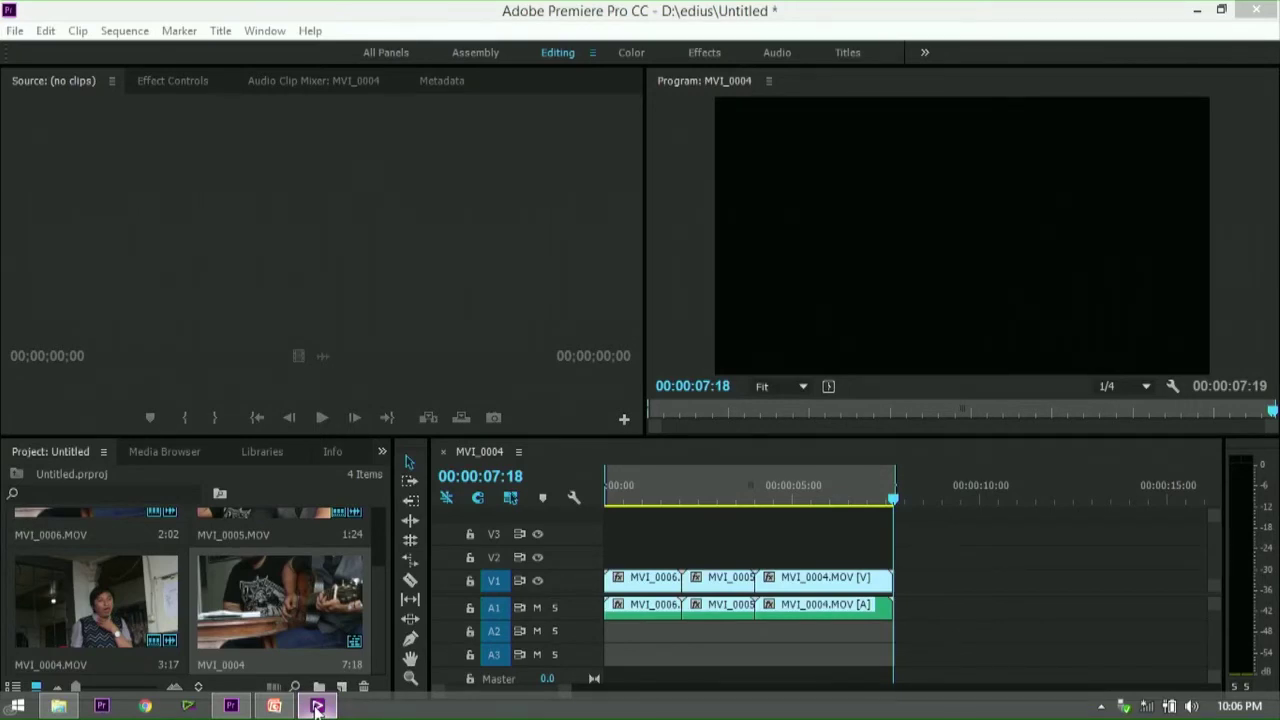
left_click(317, 708)
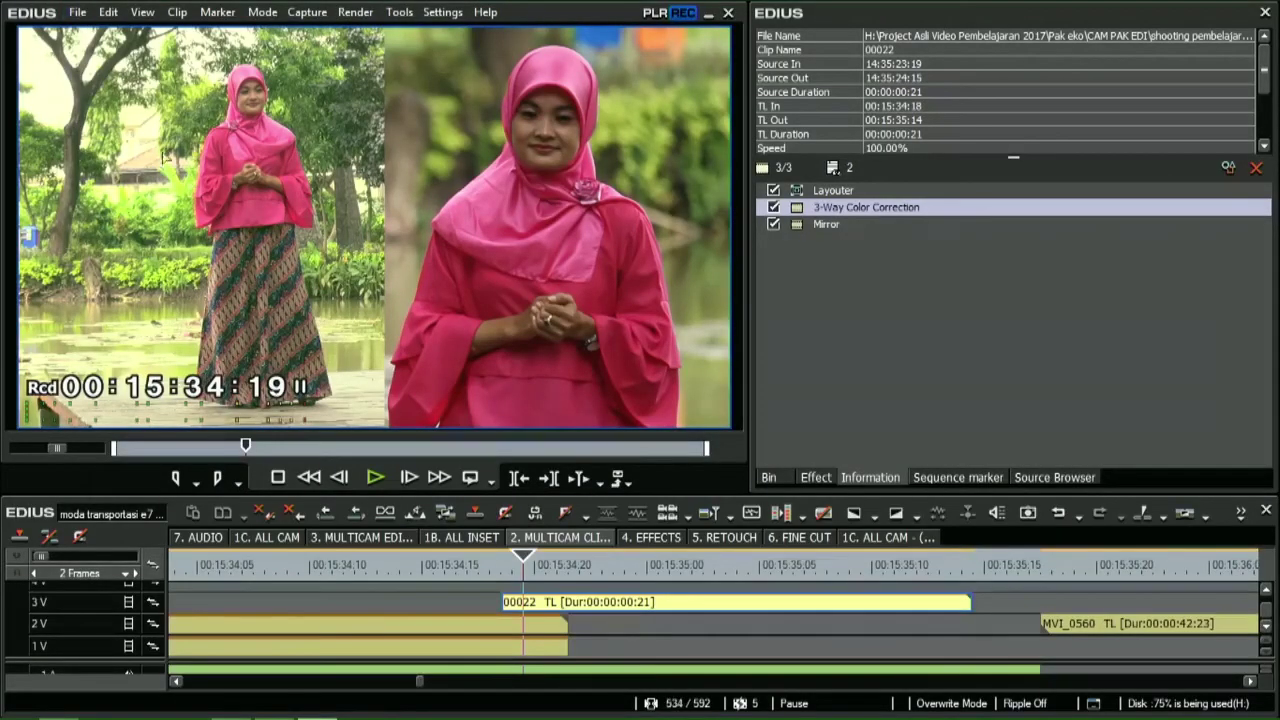
left_click(77, 12)
mouse_move(104, 88)
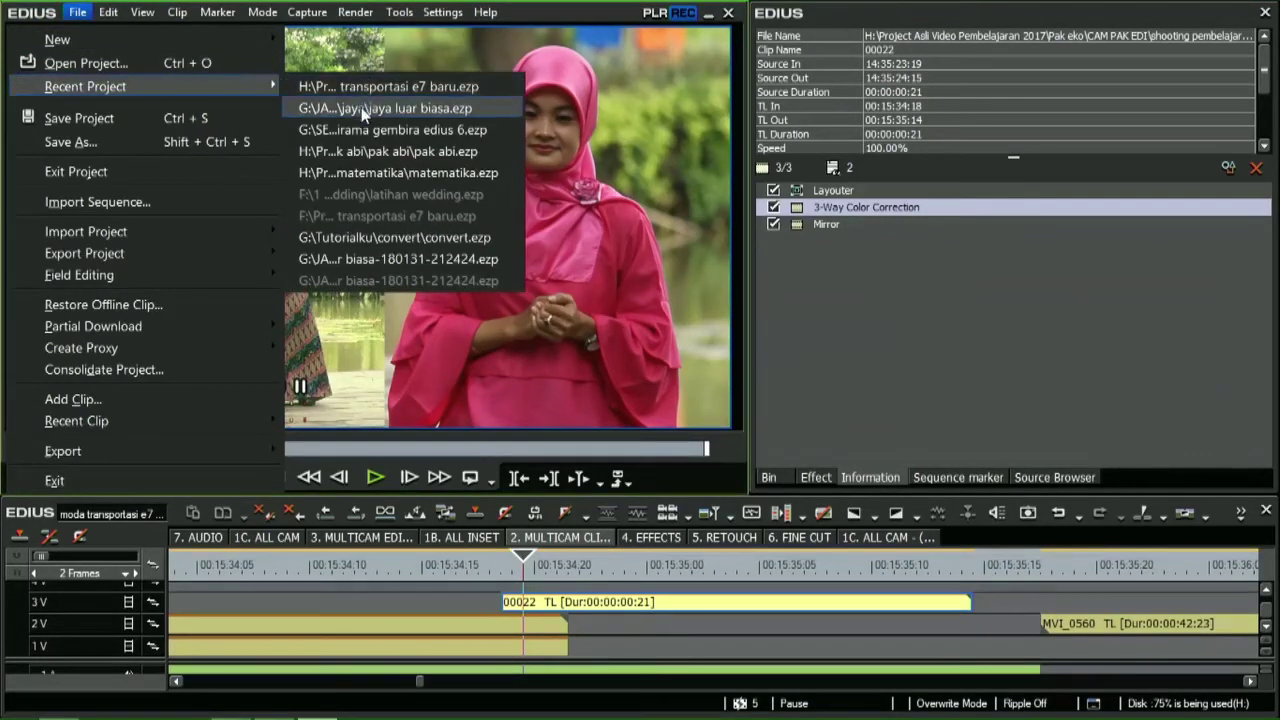
left_click(360, 128)
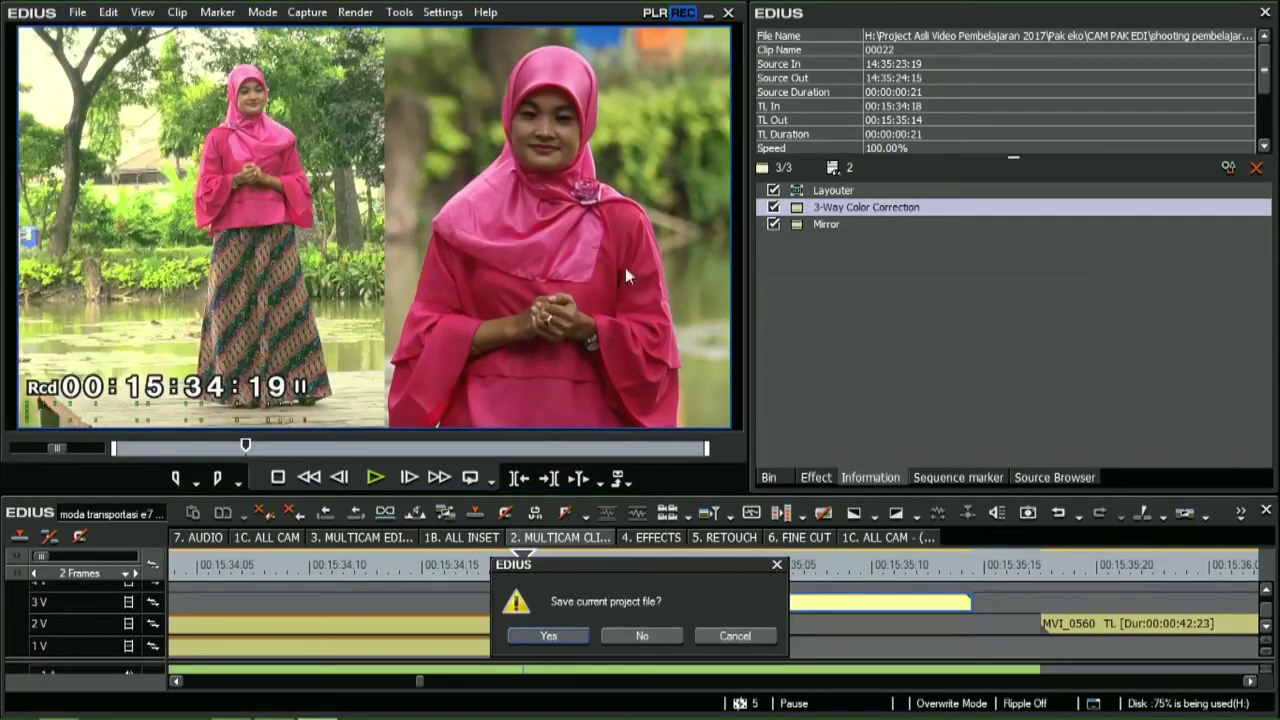
left_click(726, 635)
left_click(883, 566)
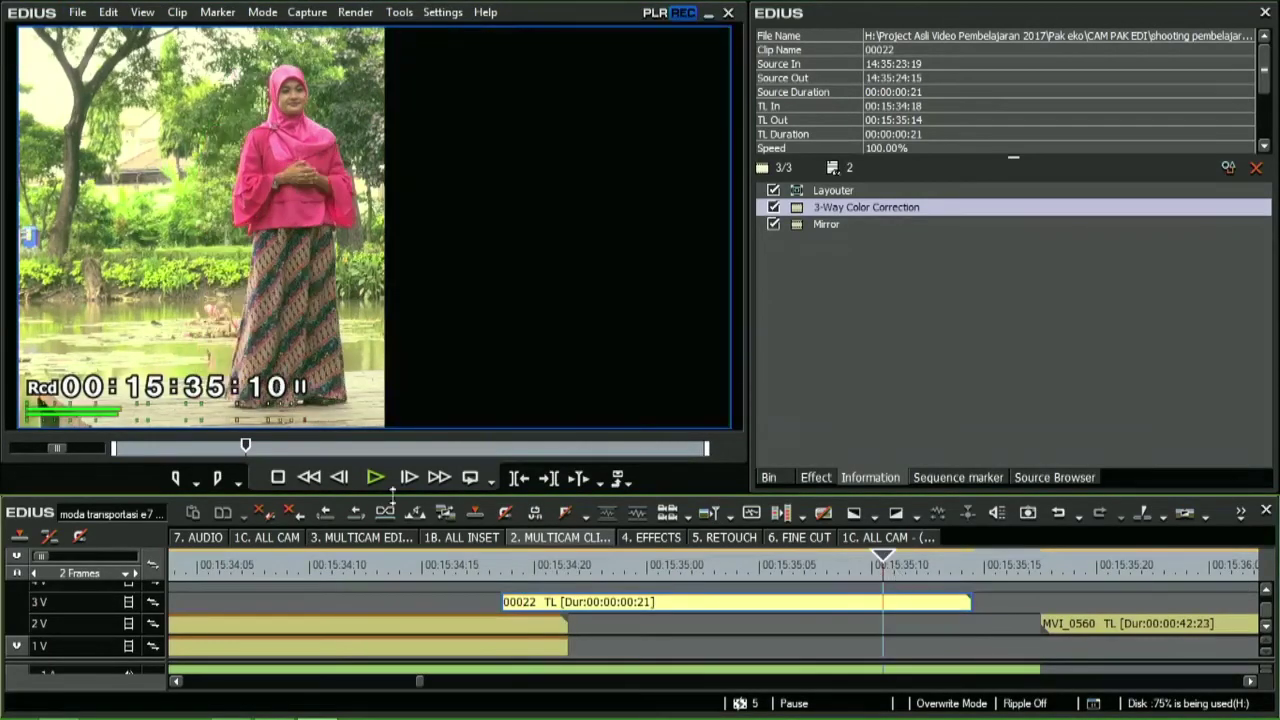
- Show the 1C. ALL CAM sequence in the timeline and check the list of recent projects
left_click(268, 538)
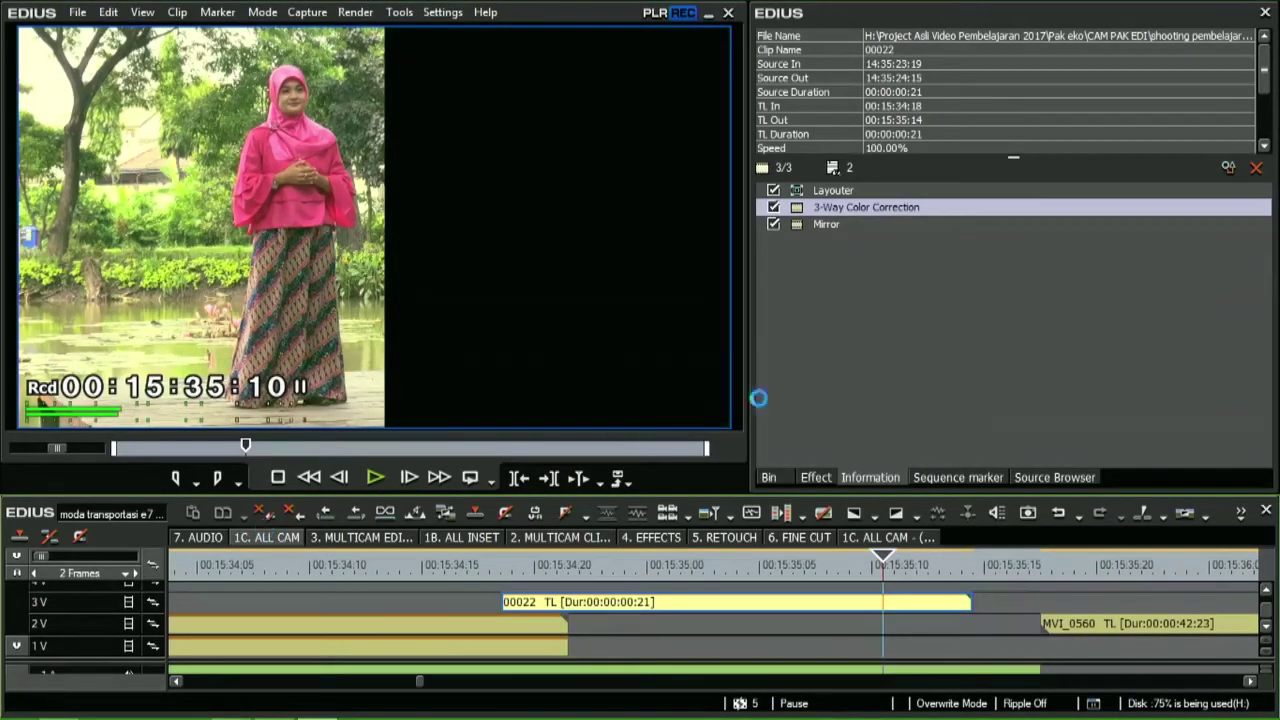
left_click(76, 13)
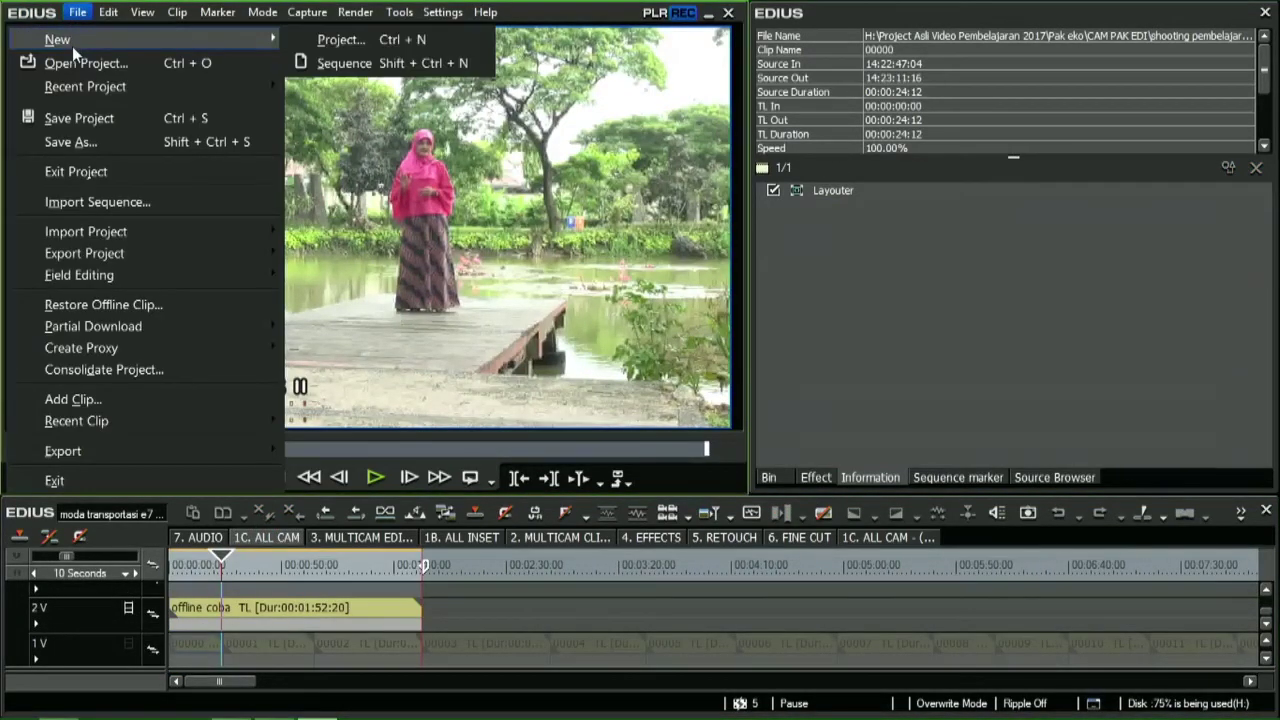
mouse_move(72, 86)
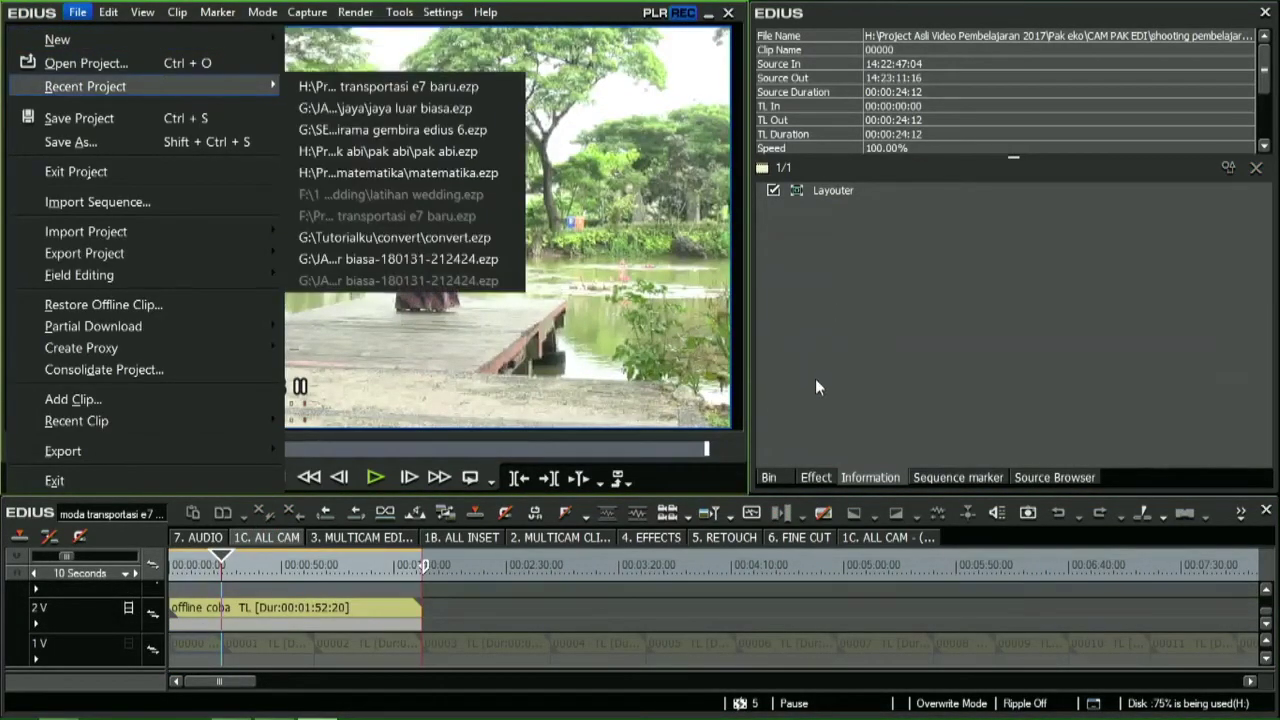
- Create a new bin folder named "dari prmiere" under root
left_click(769, 477)
left_click(803, 53)
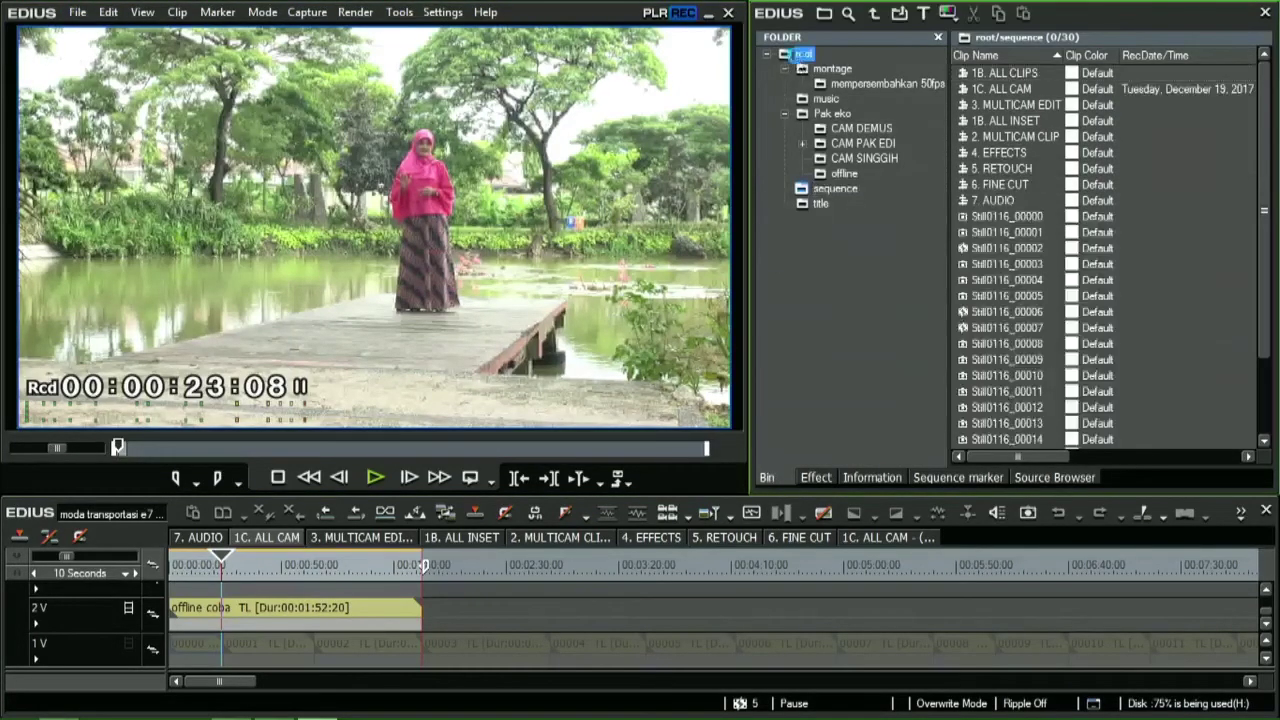
right_click(805, 53)
left_click(829, 70)
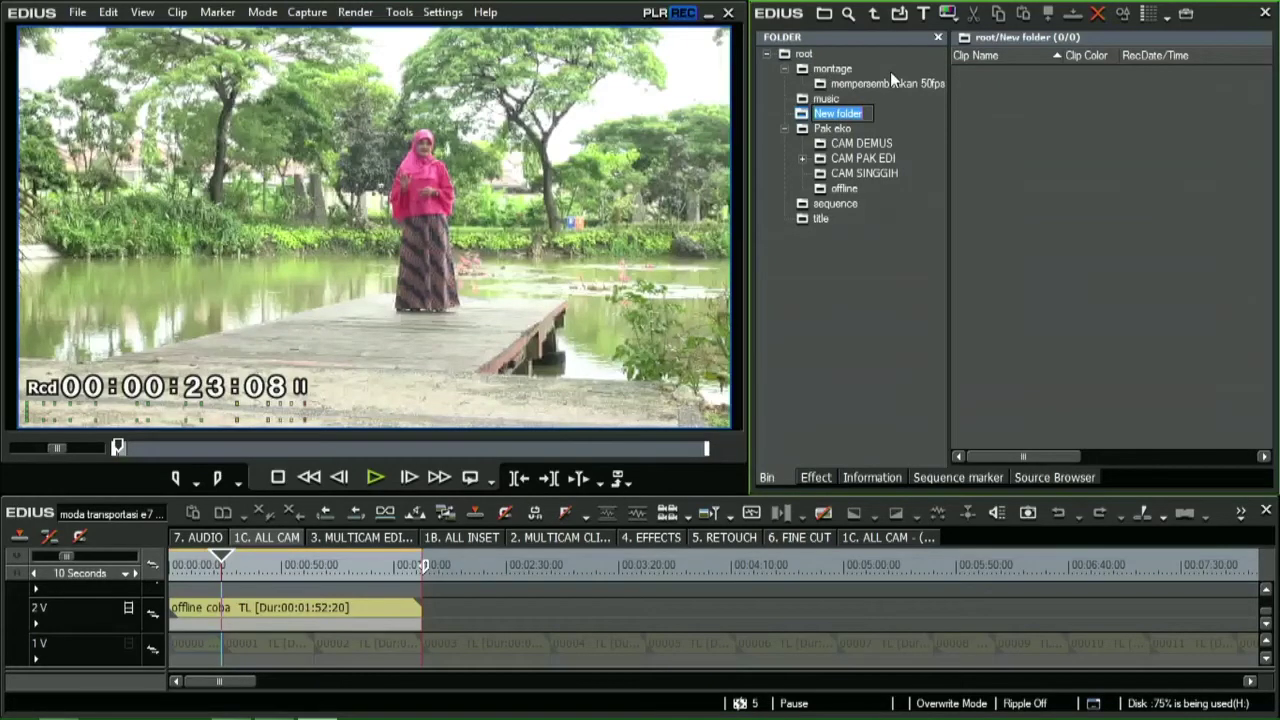
type("dari prmiere")
key("Return")
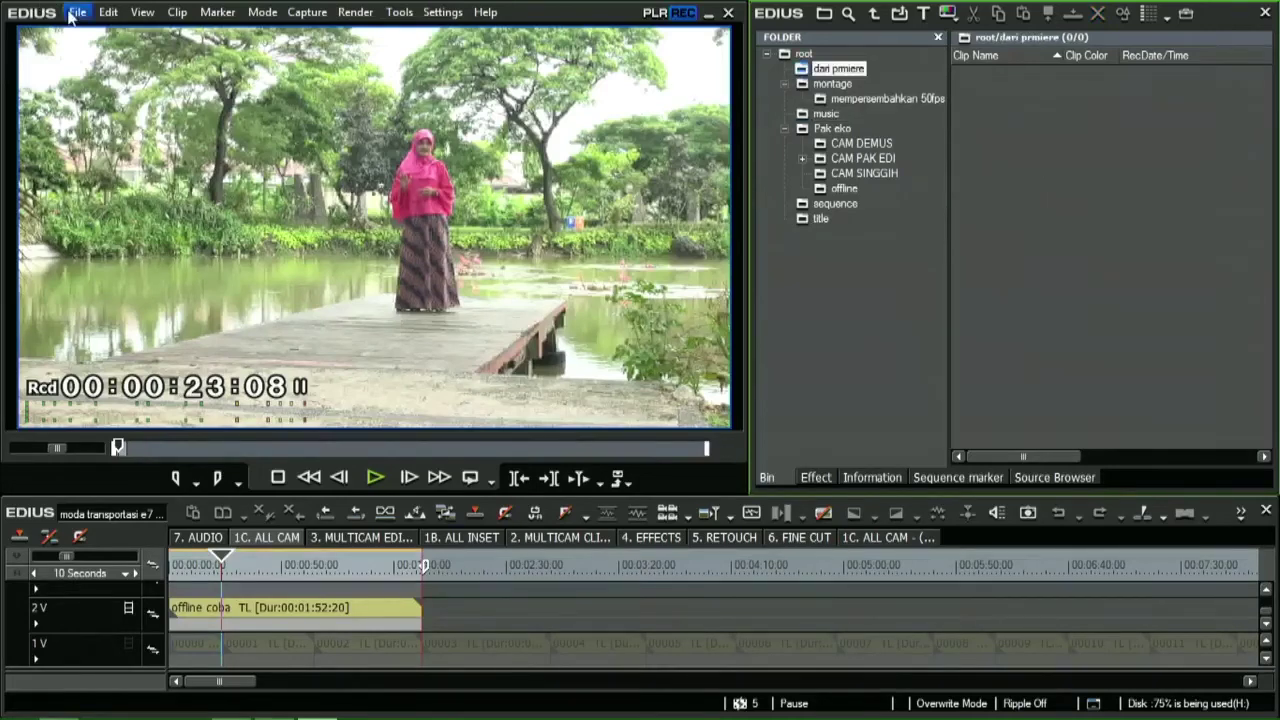
- Try to import the FCP XML file "premiere ke edius" from the JAYA LUAR BIASA folder on Local Disk (G:)
left_click(72, 13)
mouse_move(128, 272)
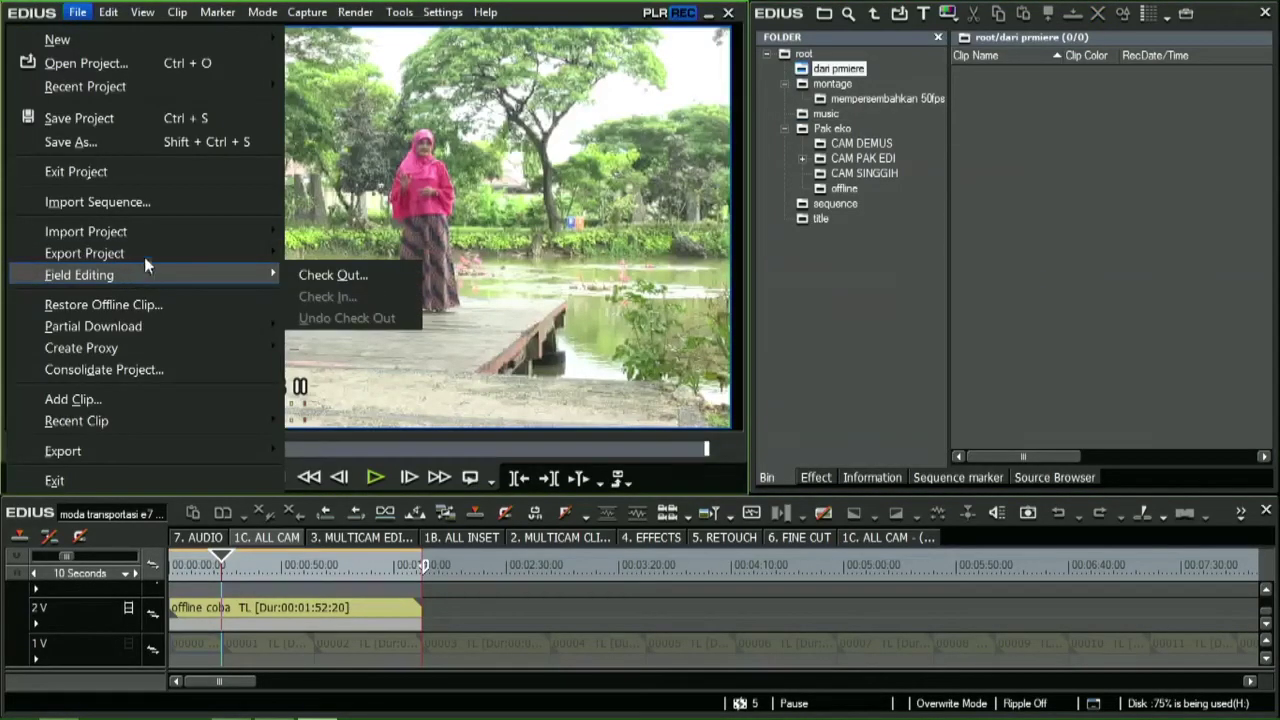
mouse_move(161, 229)
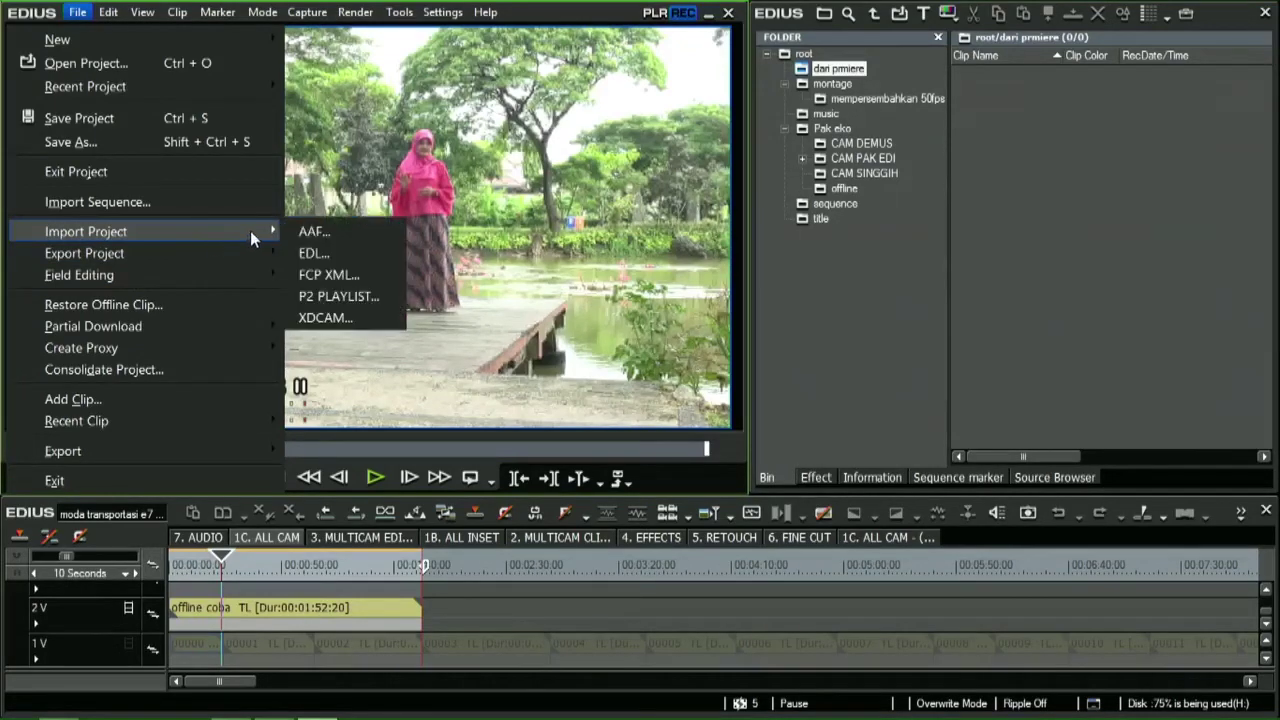
left_click(377, 265)
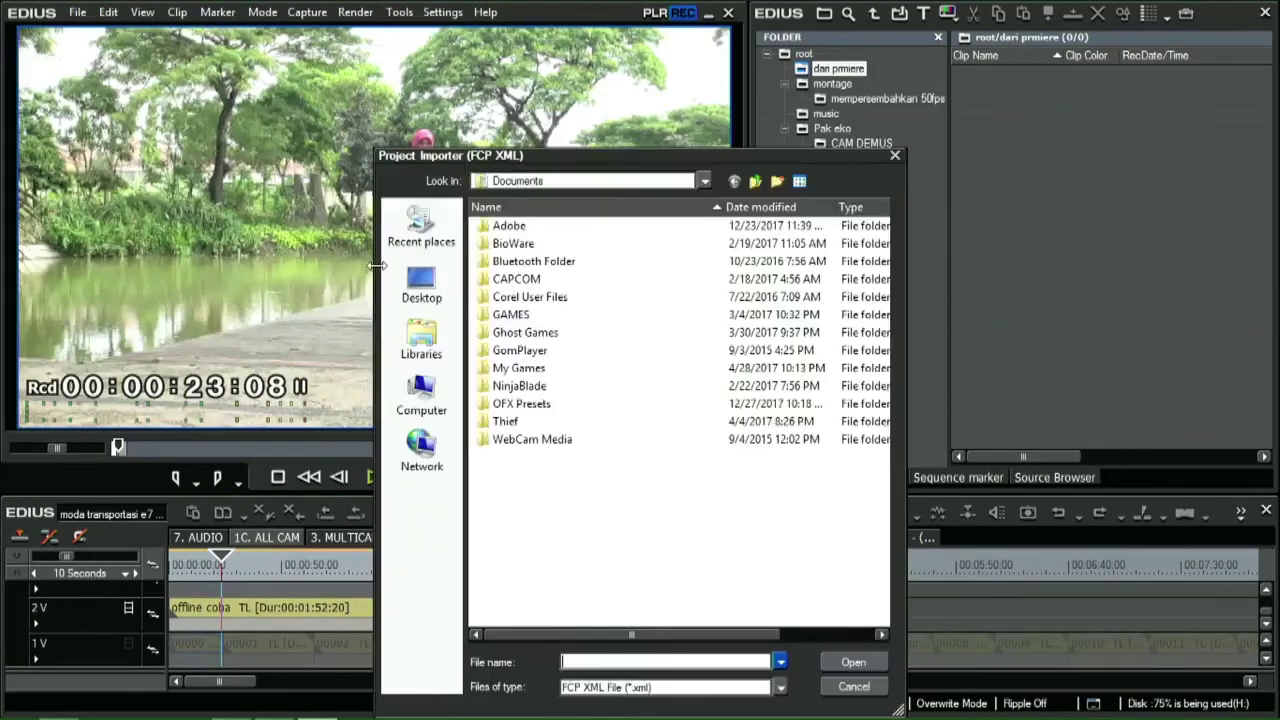
left_click(422, 395)
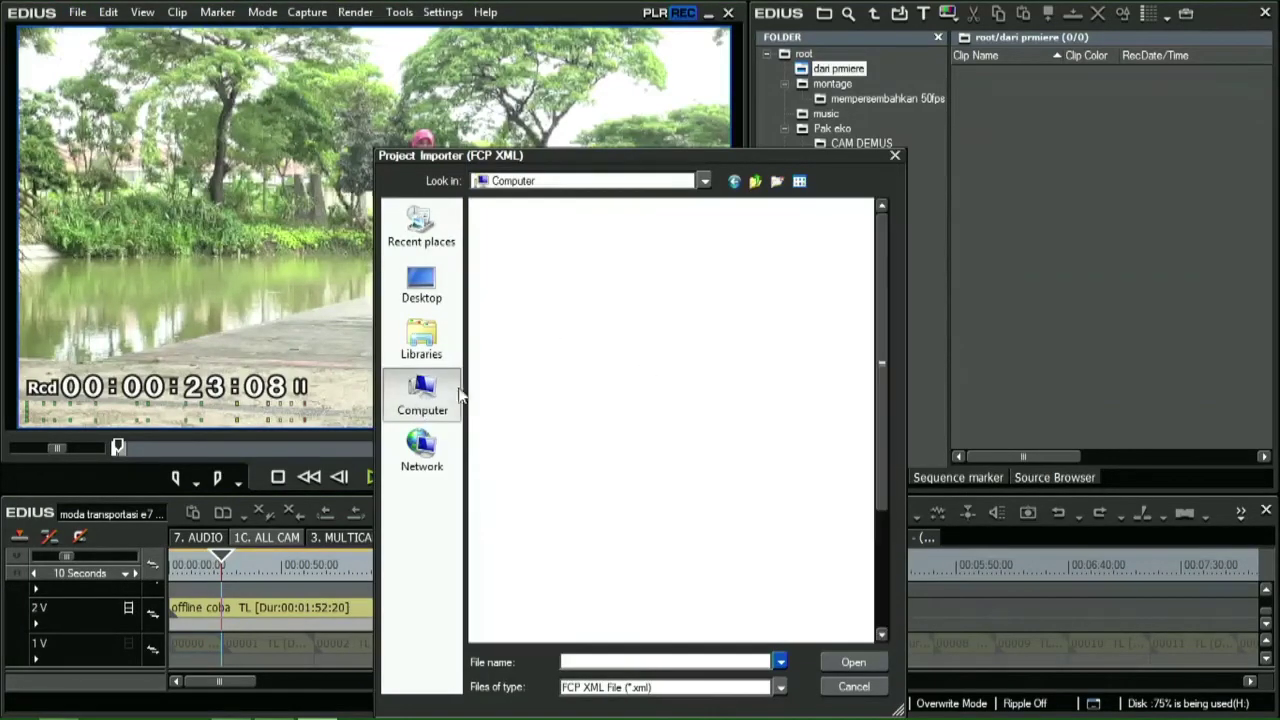
scroll(533, 555, "down", 3)
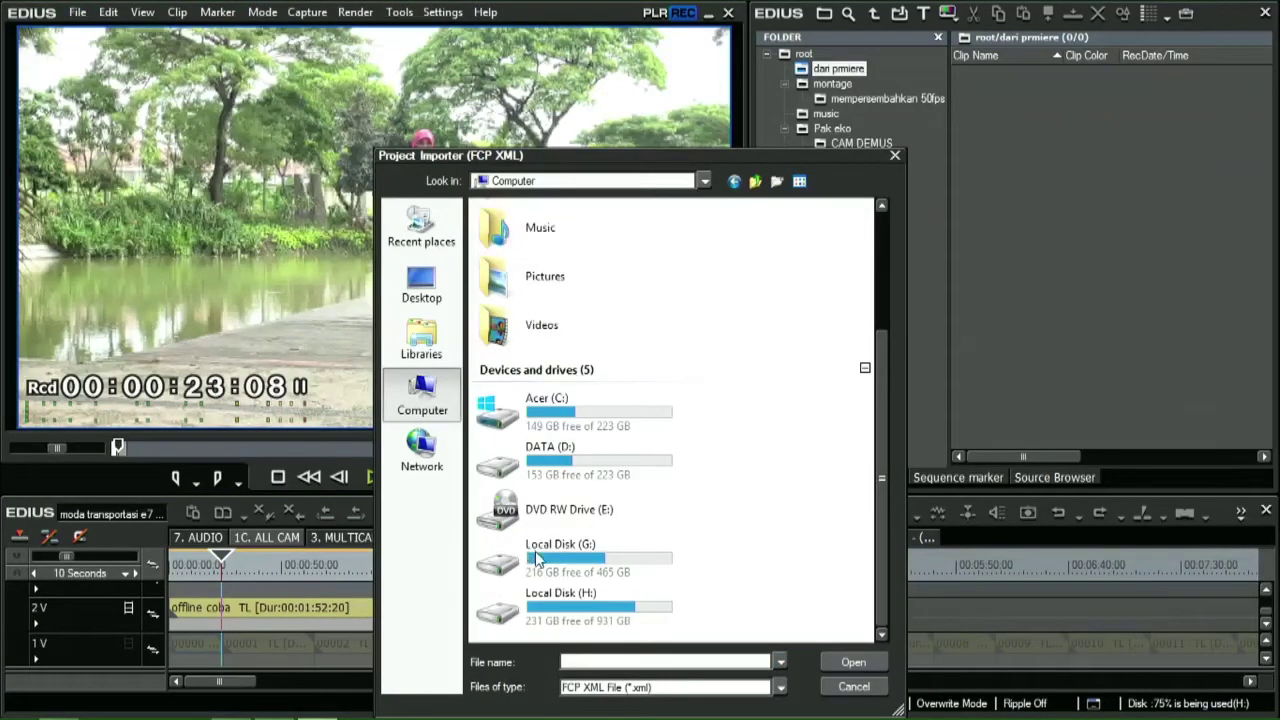
double_click(537, 560)
scroll(524, 505, "down", 4)
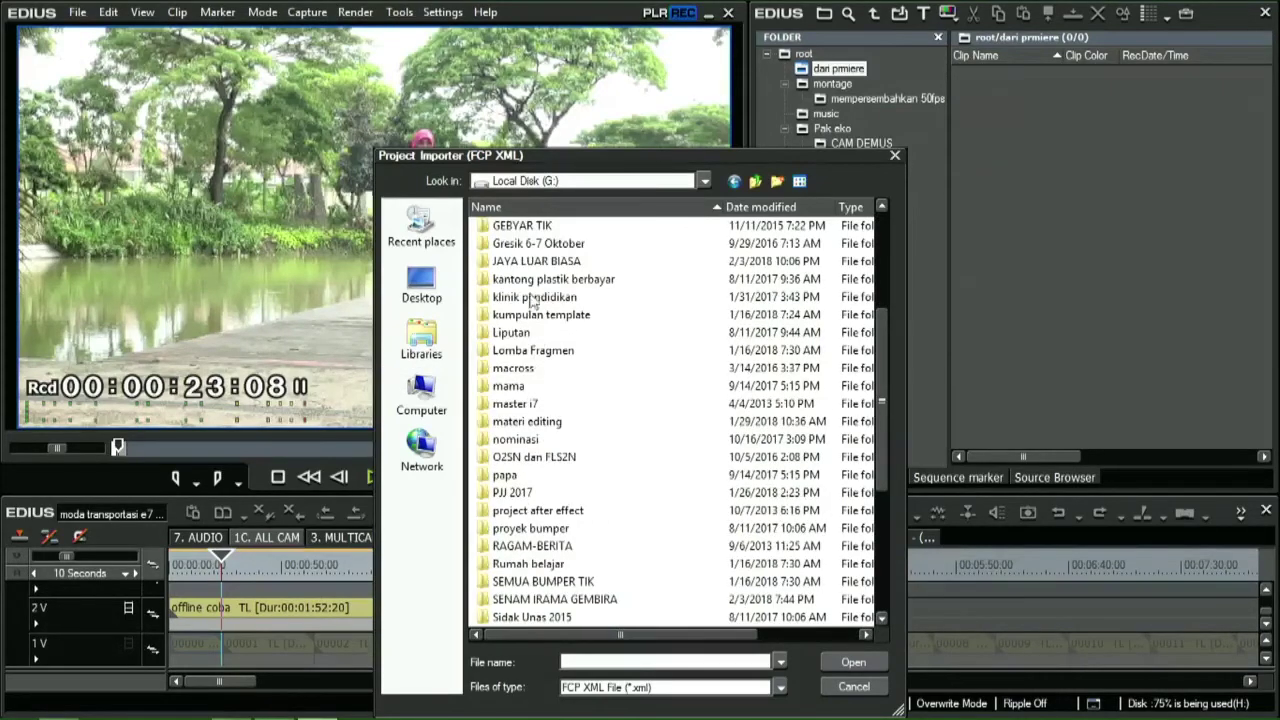
double_click(555, 262)
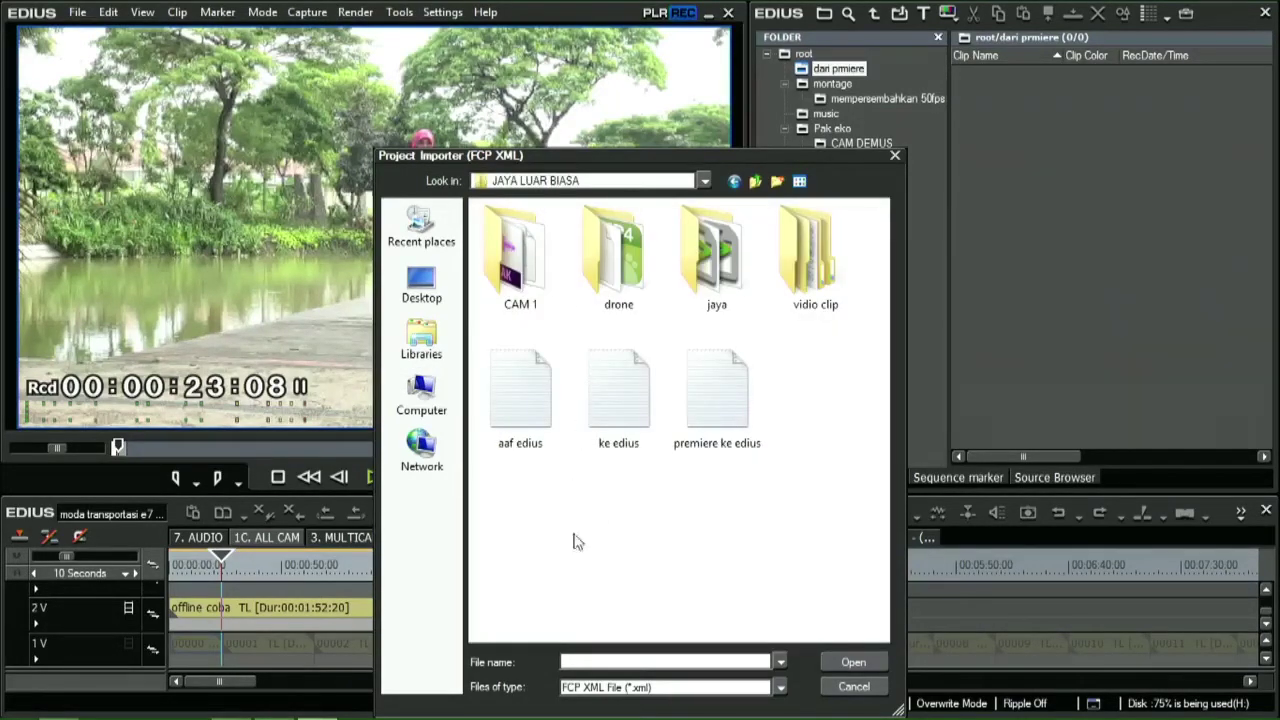
left_click(683, 425)
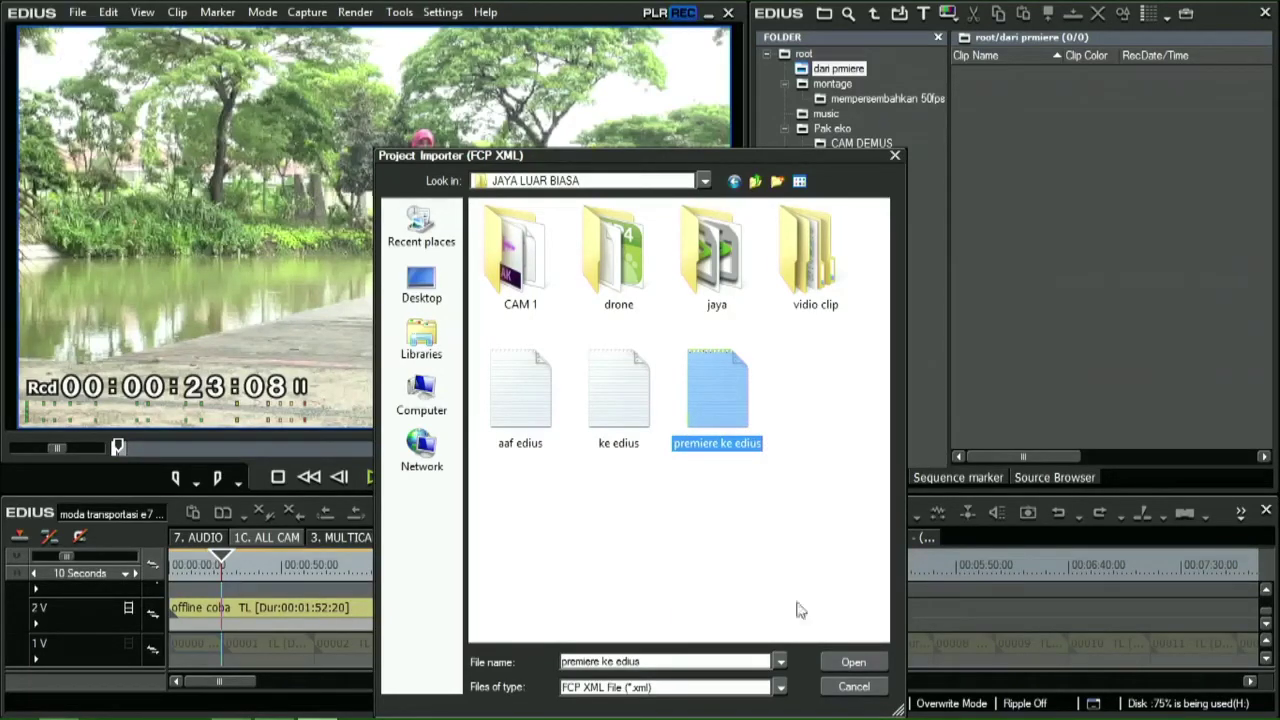
left_click(831, 660)
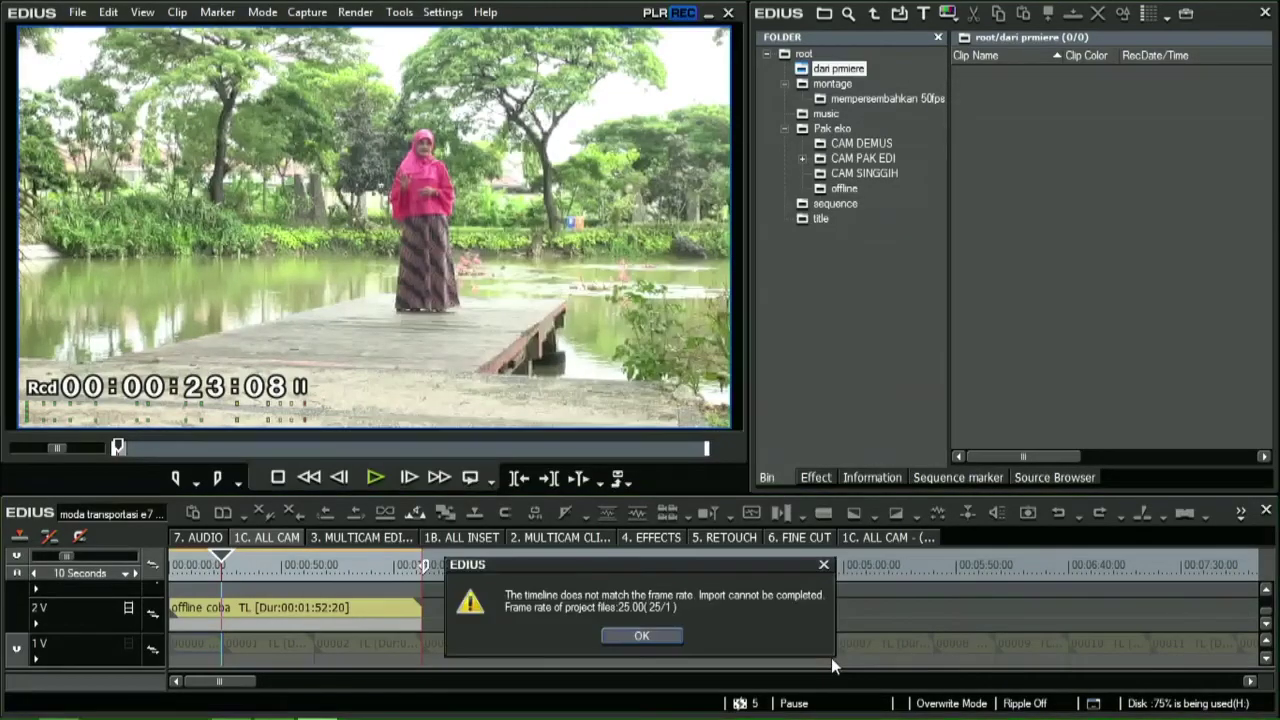
left_click(629, 635)
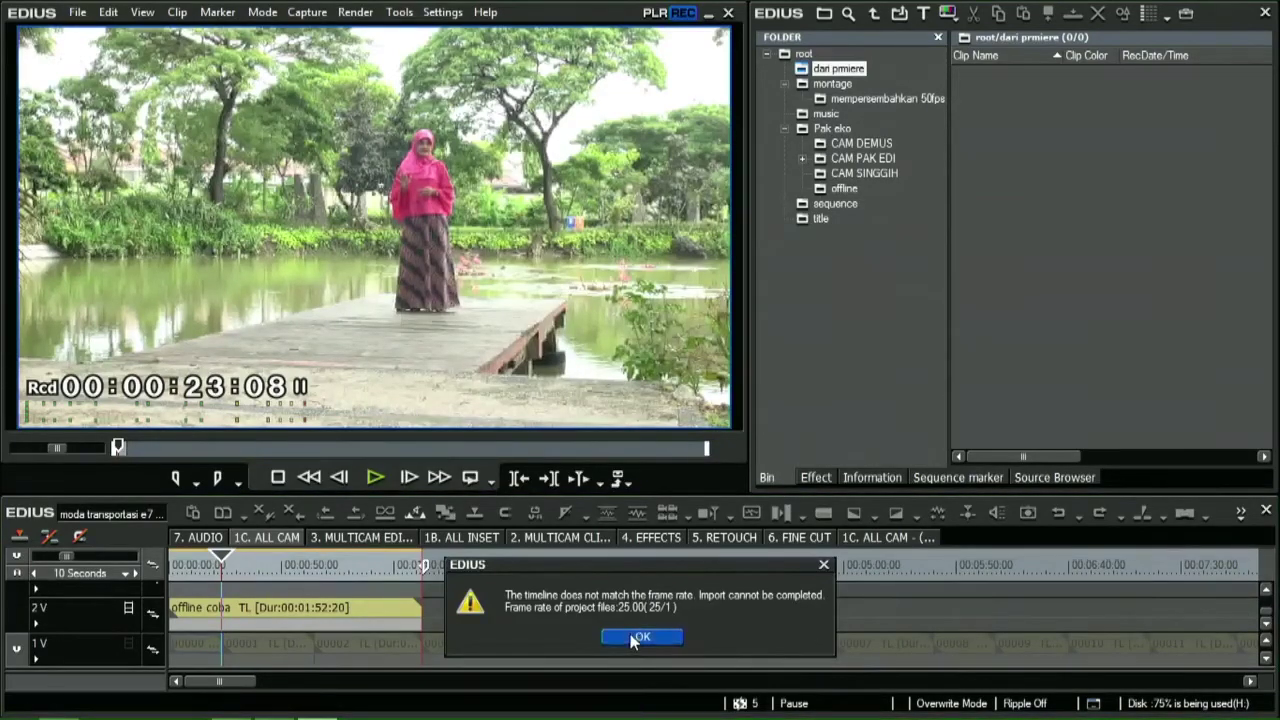
left_click(633, 635)
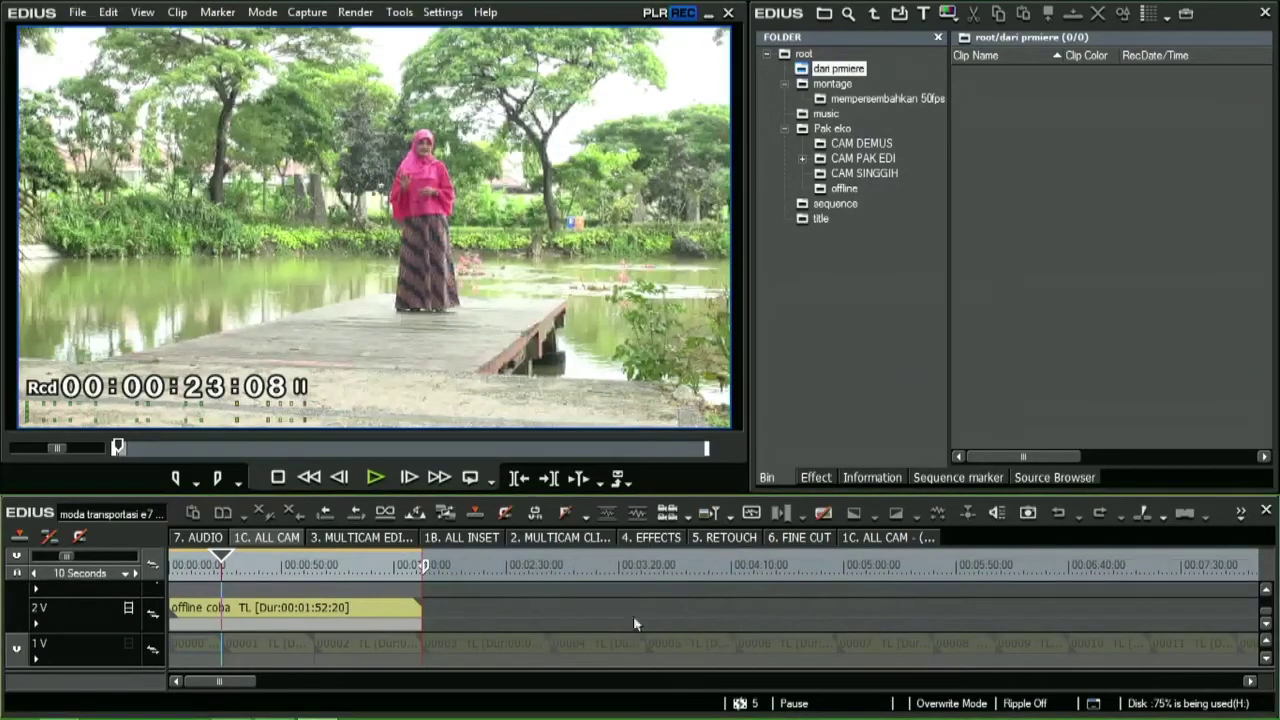
- Open the detailed current project settings to check the video preset and frame rate
left_click(634, 558)
left_click(442, 16)
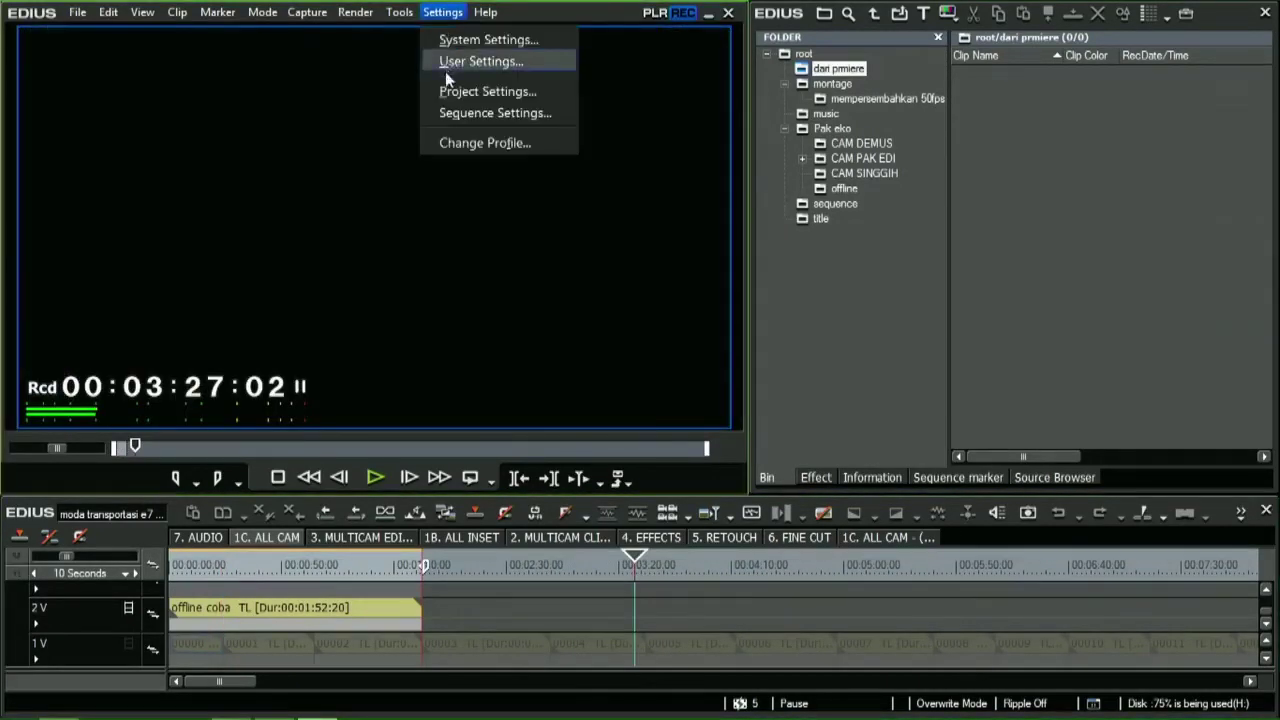
left_click(451, 89)
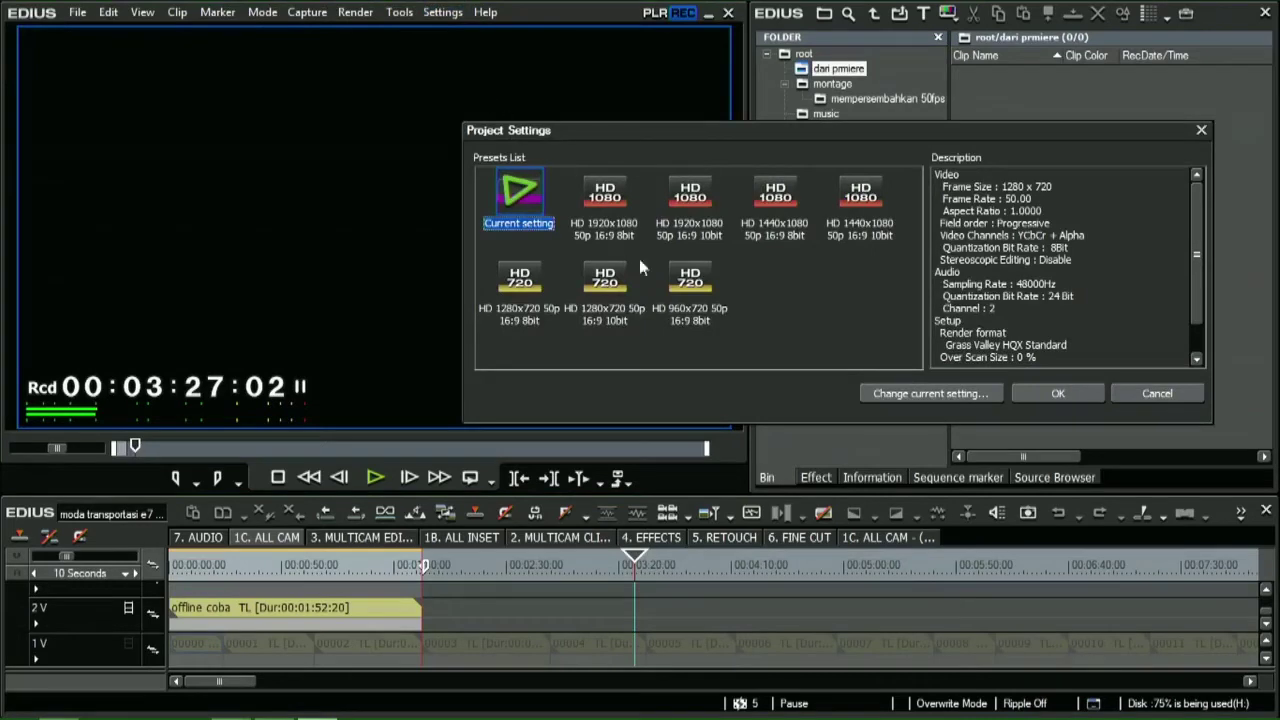
left_click(930, 393)
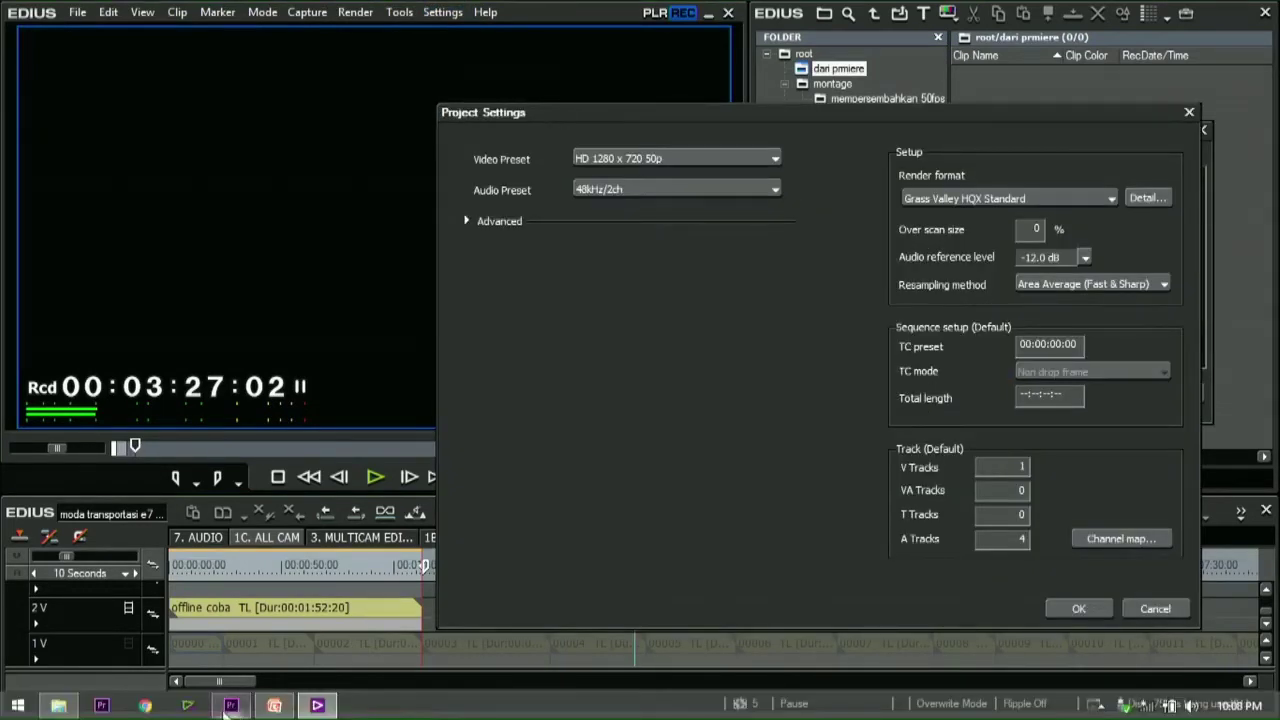
- View the first sequence clip's properties in Premiere Pro, then return to EDIUS and close the project settings without changes
left_click(229, 706)
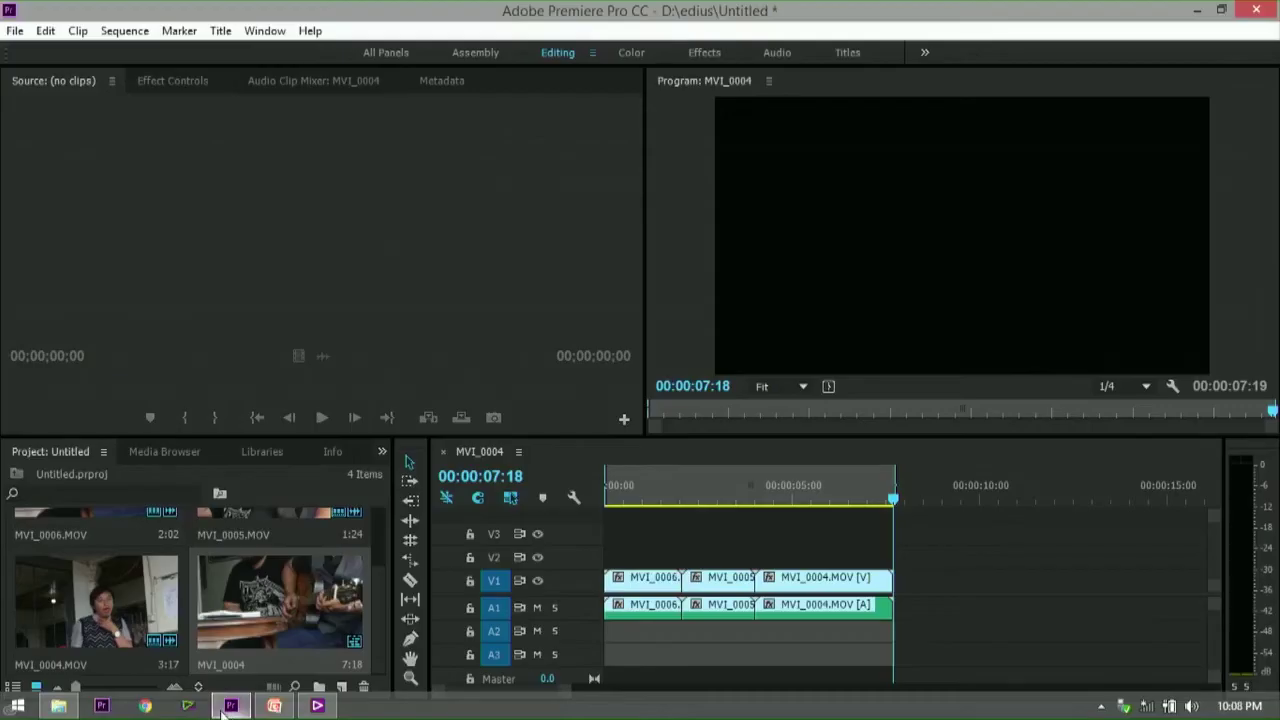
right_click(651, 590)
mouse_move(670, 710)
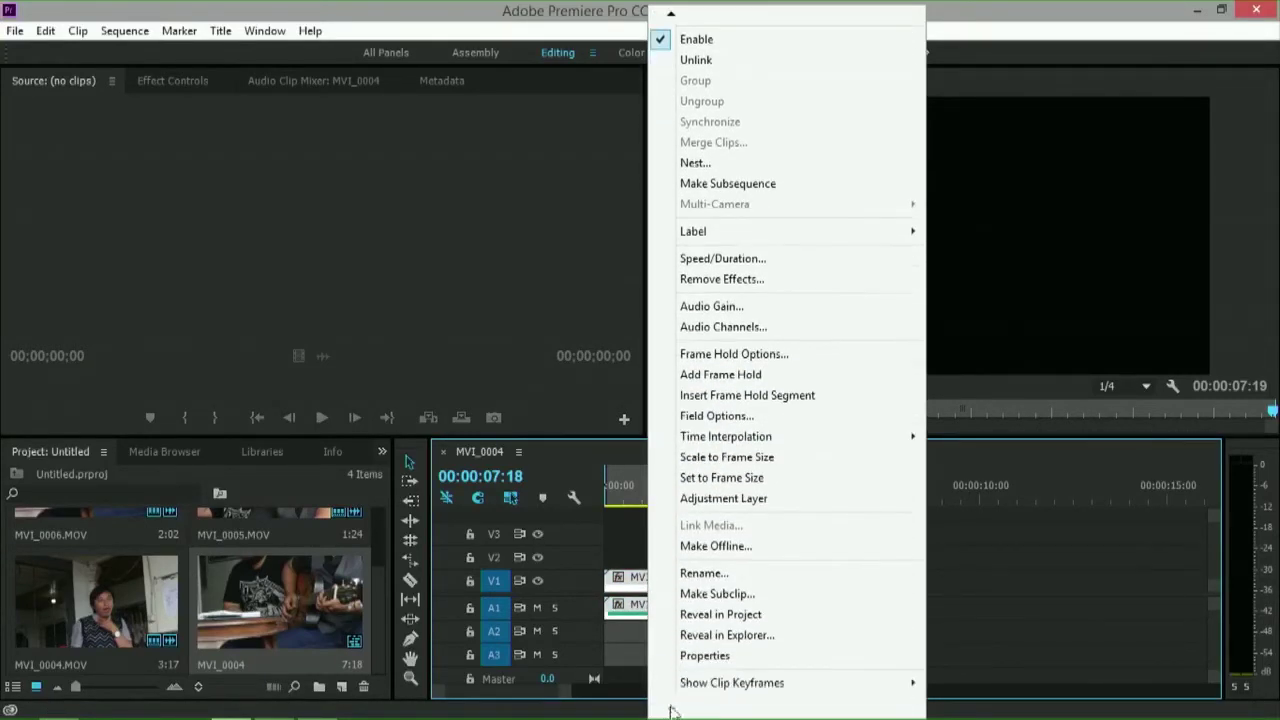
left_click(697, 656)
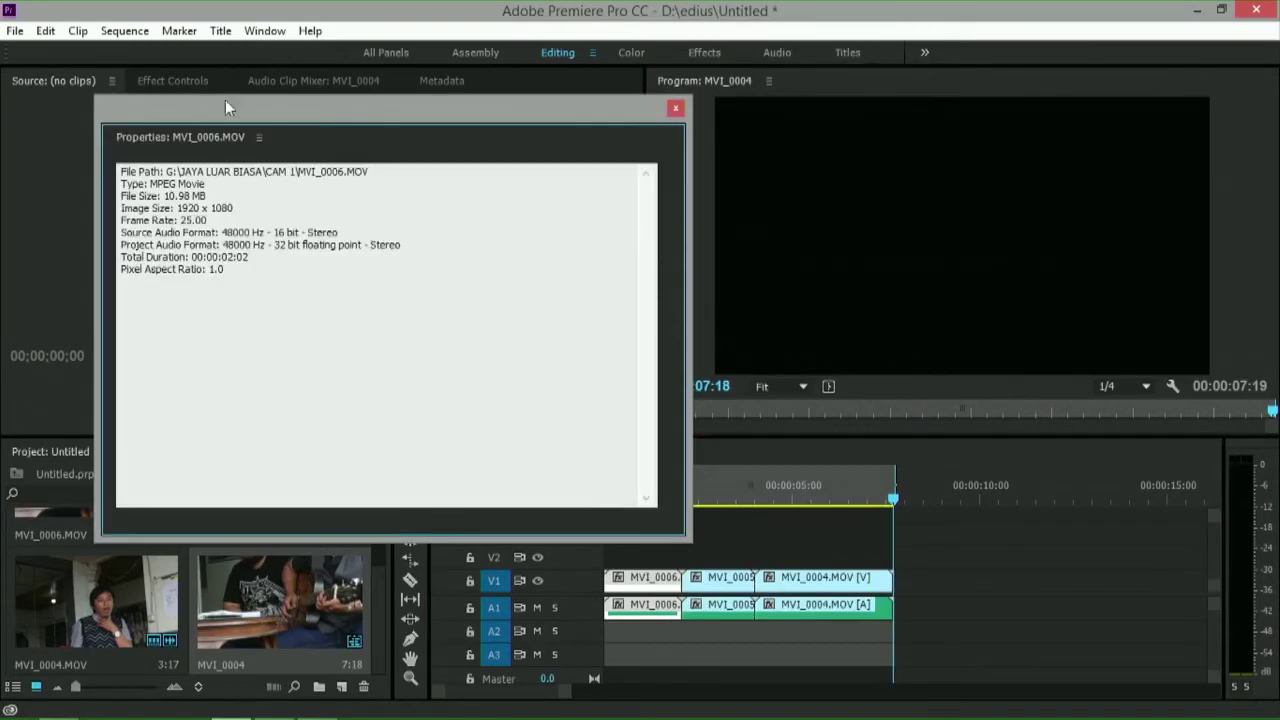
mouse_move(240, 717)
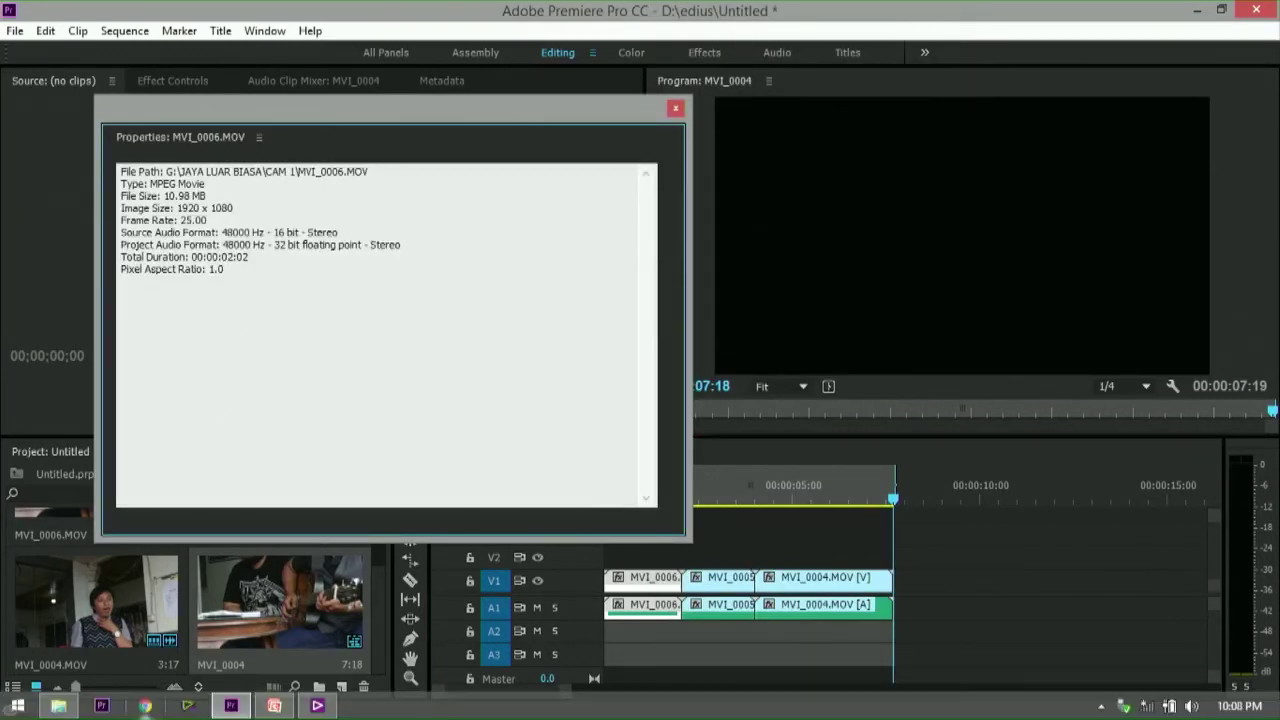
left_click(237, 708)
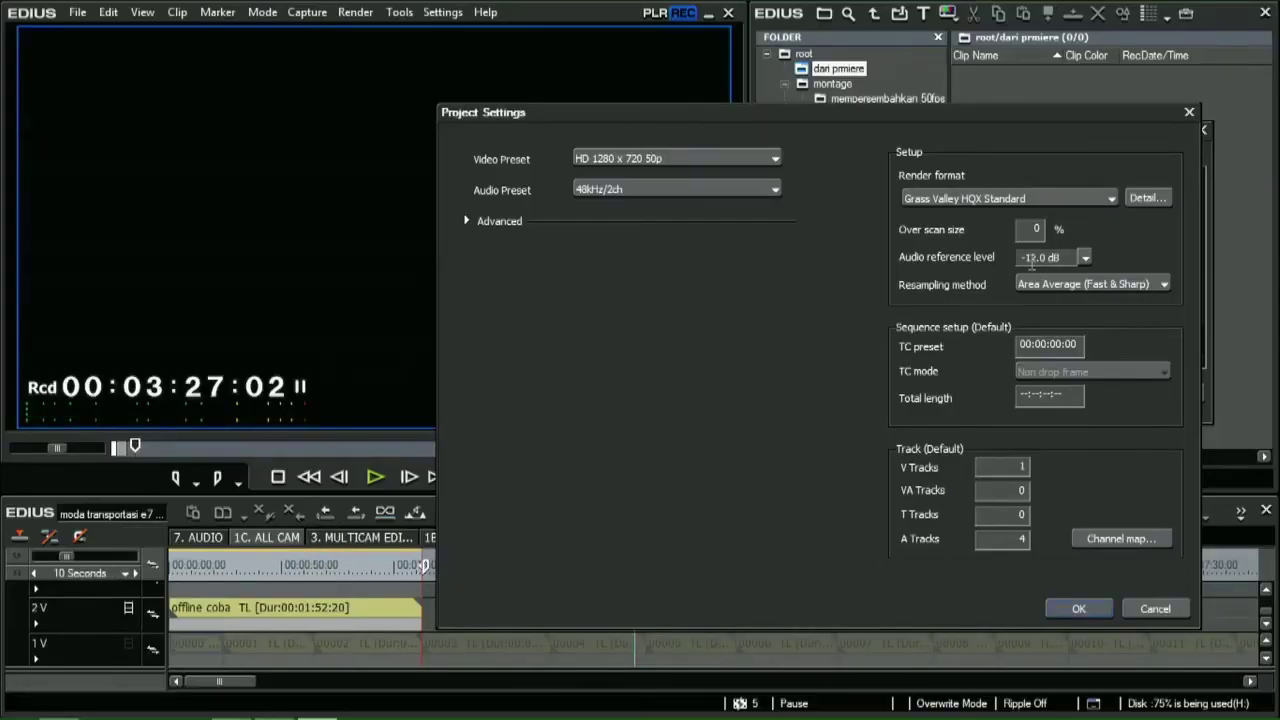
left_click(1189, 112)
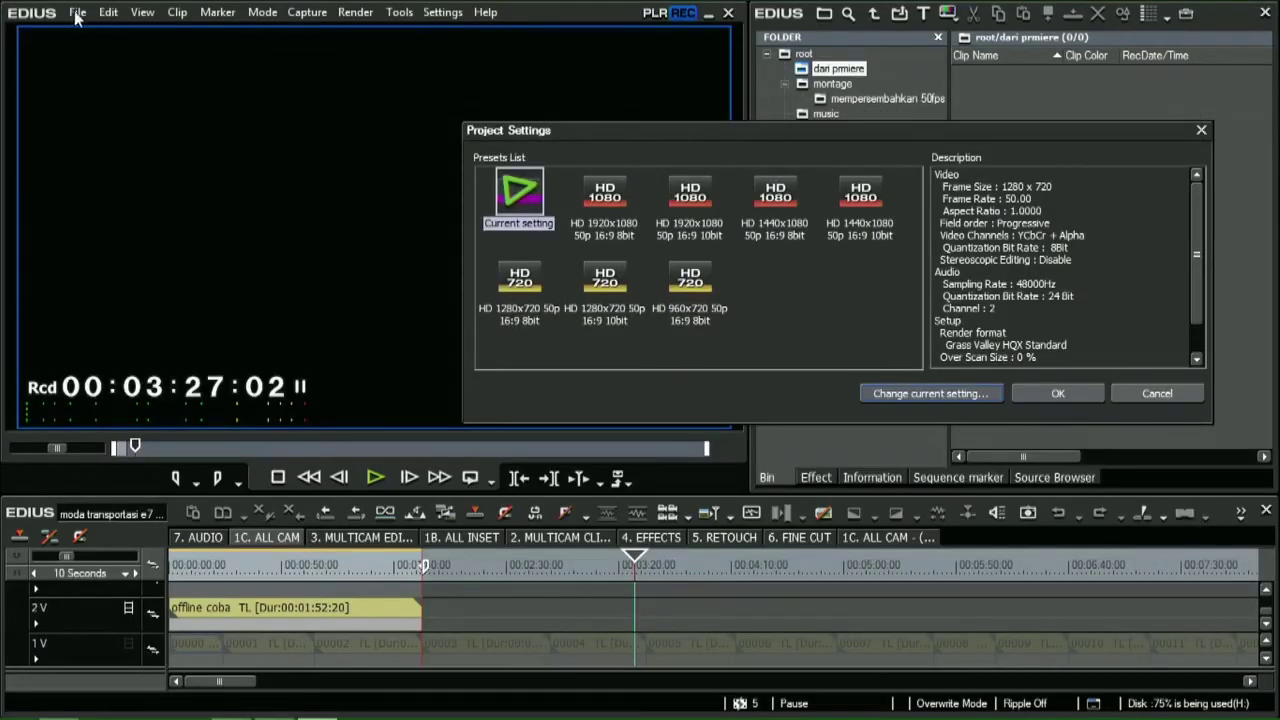
left_click(1157, 395)
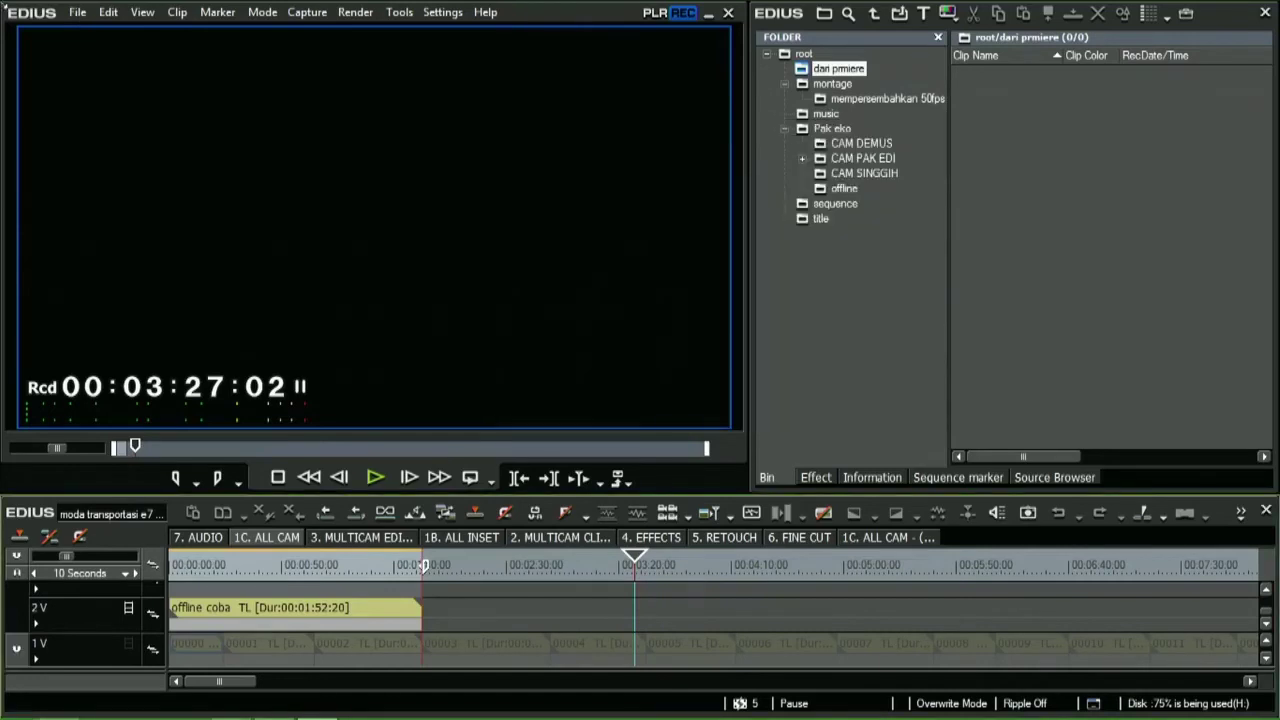
- Start a new project, saving the current one, and open the HD 1920x1080 50p 16:9 8bit preset for customizing
left_click(78, 12)
mouse_move(87, 37)
left_click(330, 40)
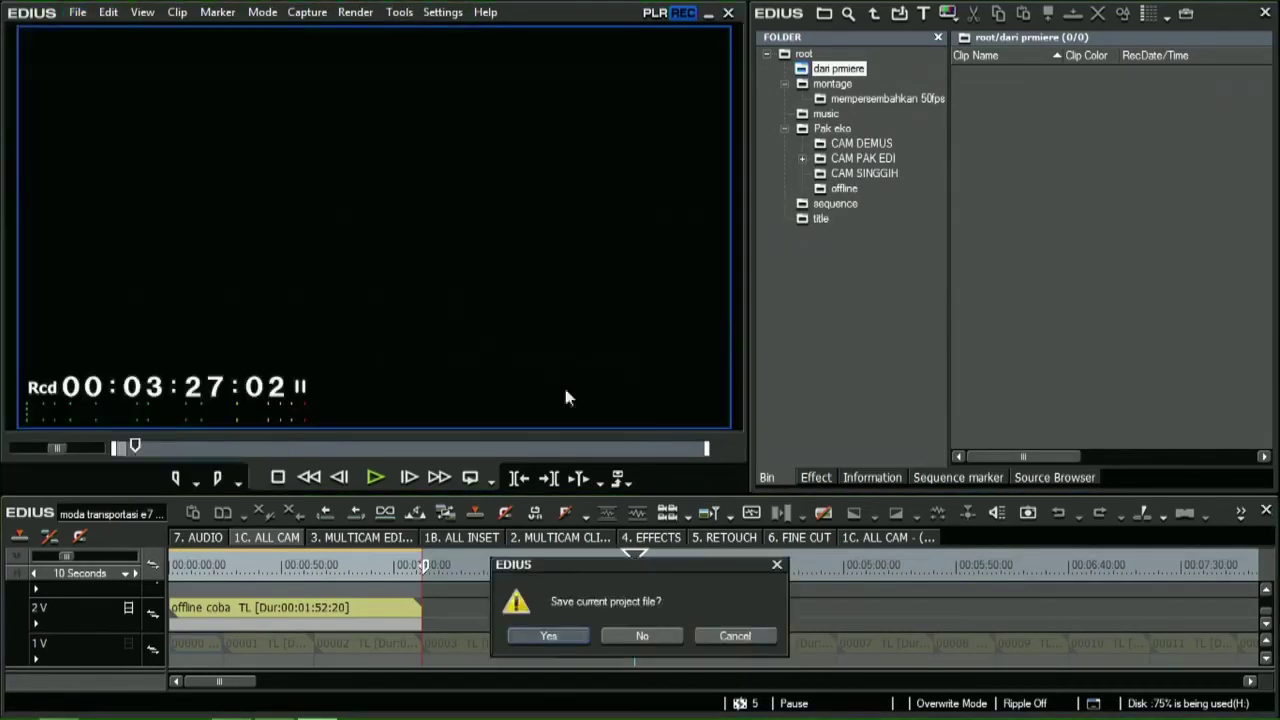
left_click(548, 636)
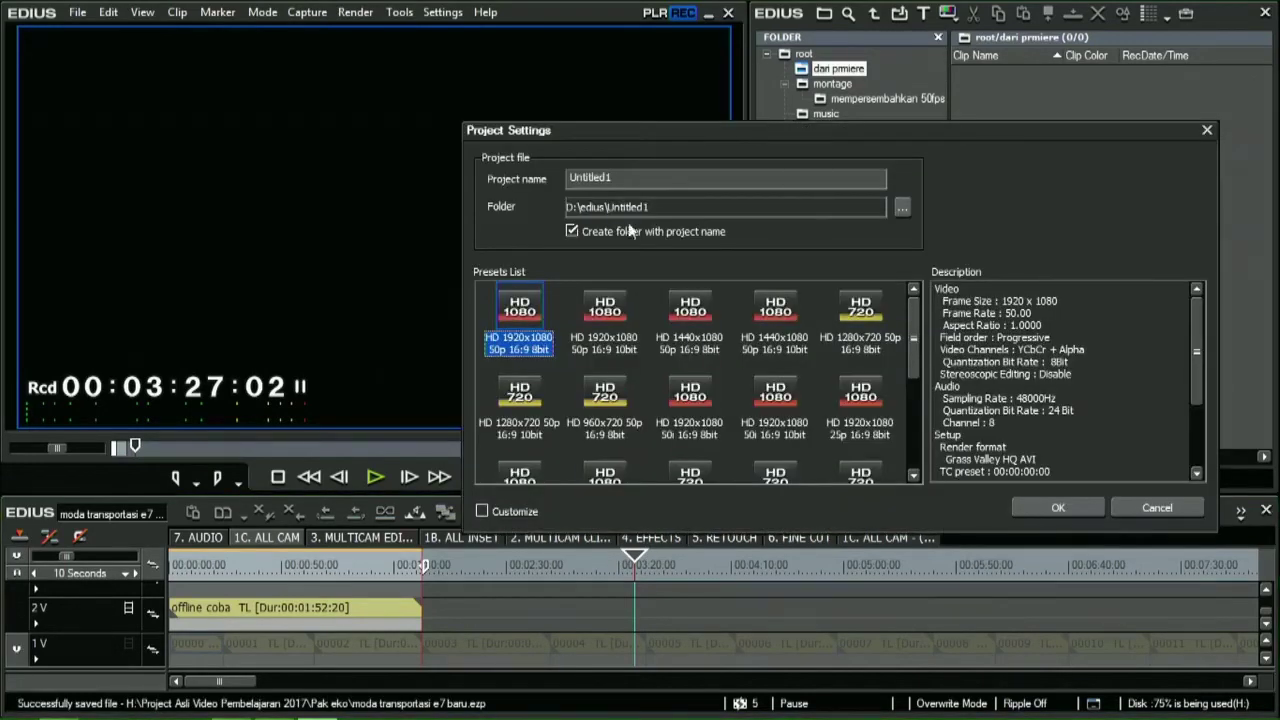
left_click(529, 448)
left_click(503, 510)
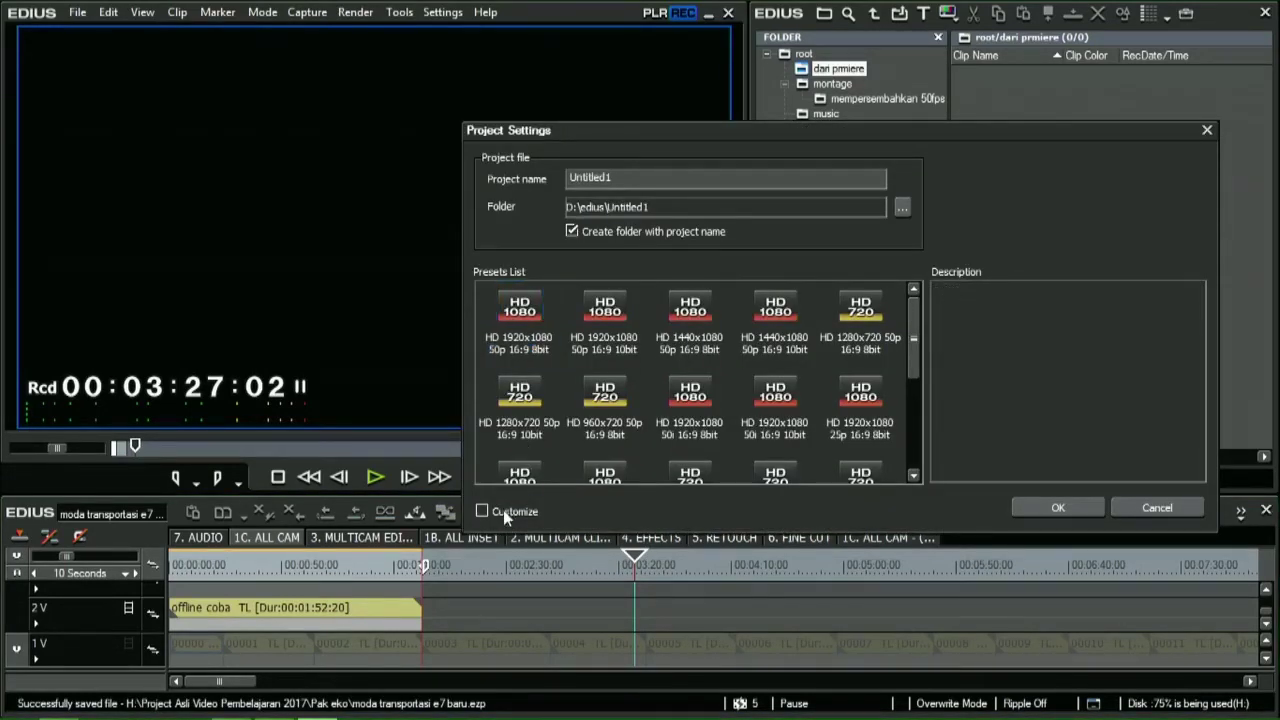
double_click(521, 314)
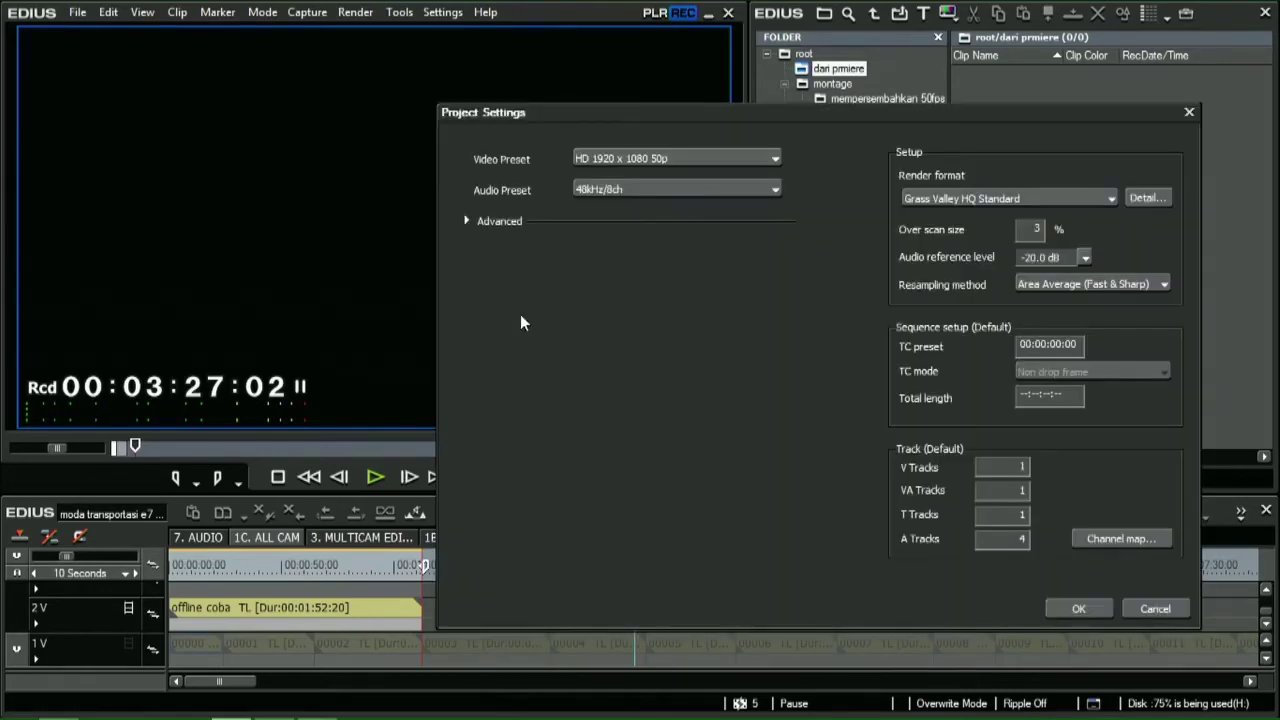
- Set the video preset to HD 1920 x 1080 25p, audio to 48kHz/2ch and VA tracks to 0, and create the project
left_click(638, 158)
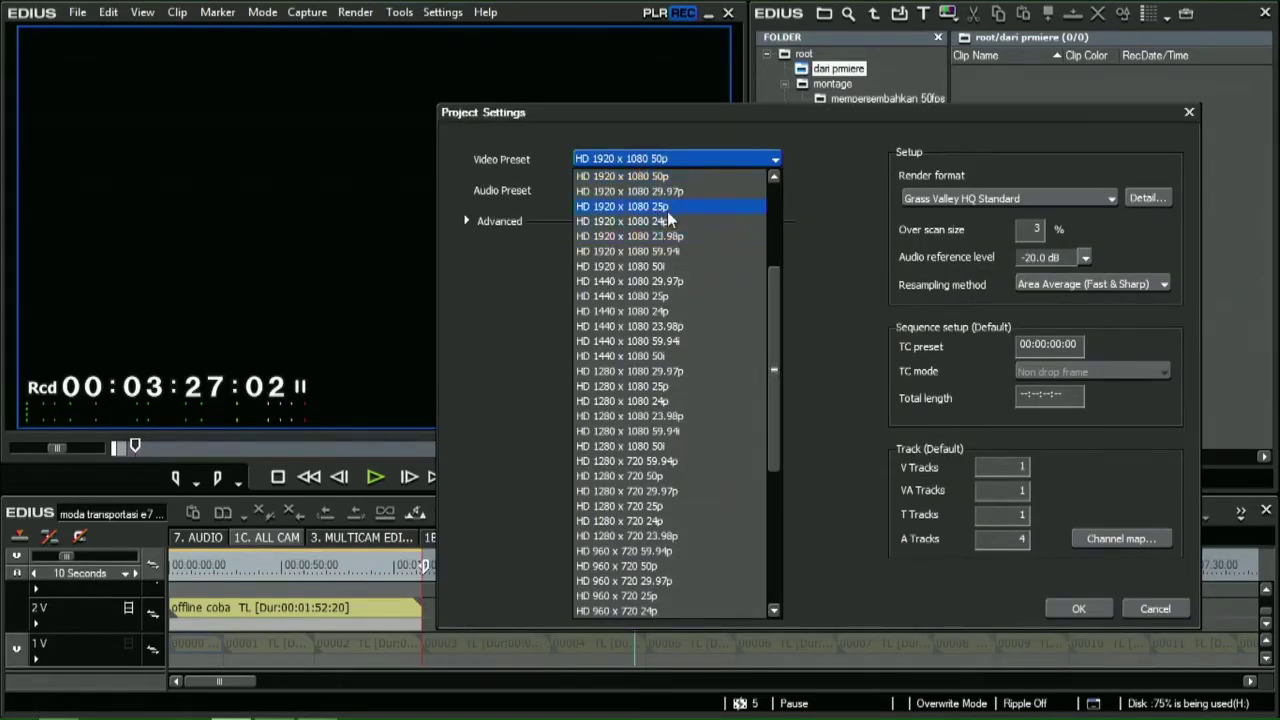
left_click(667, 207)
left_click(652, 190)
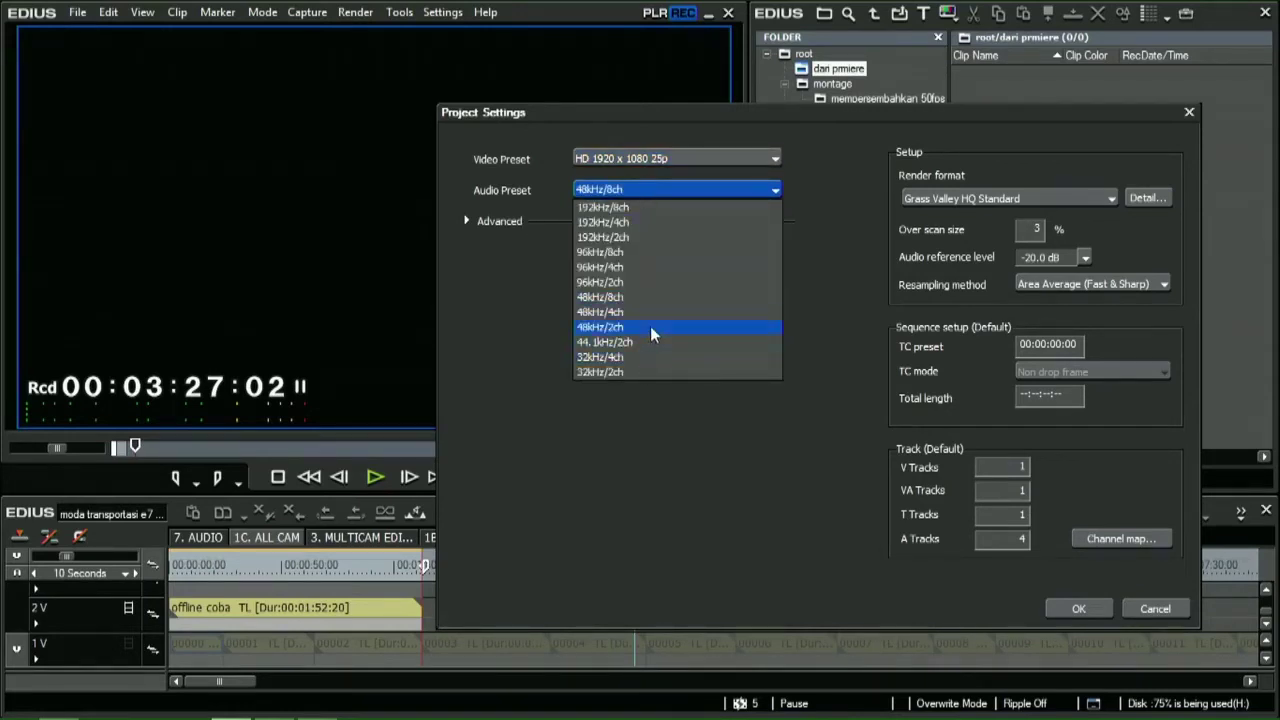
left_click(651, 328)
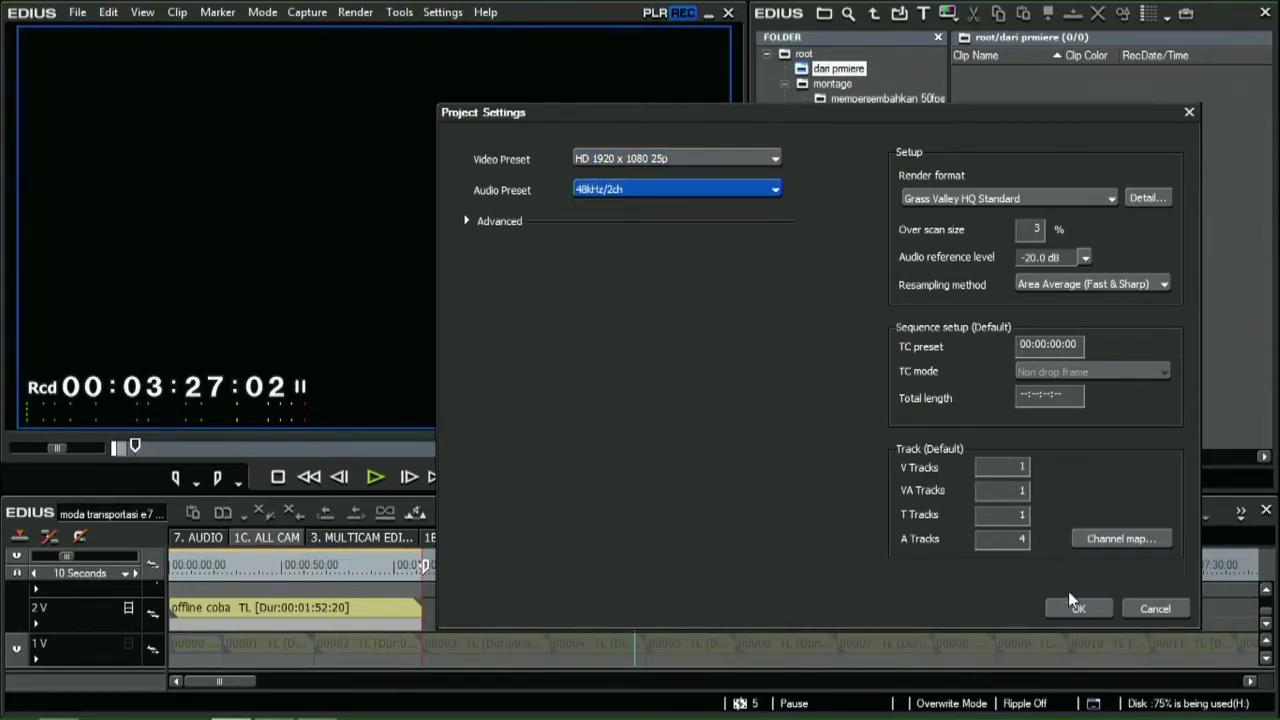
left_click(999, 490)
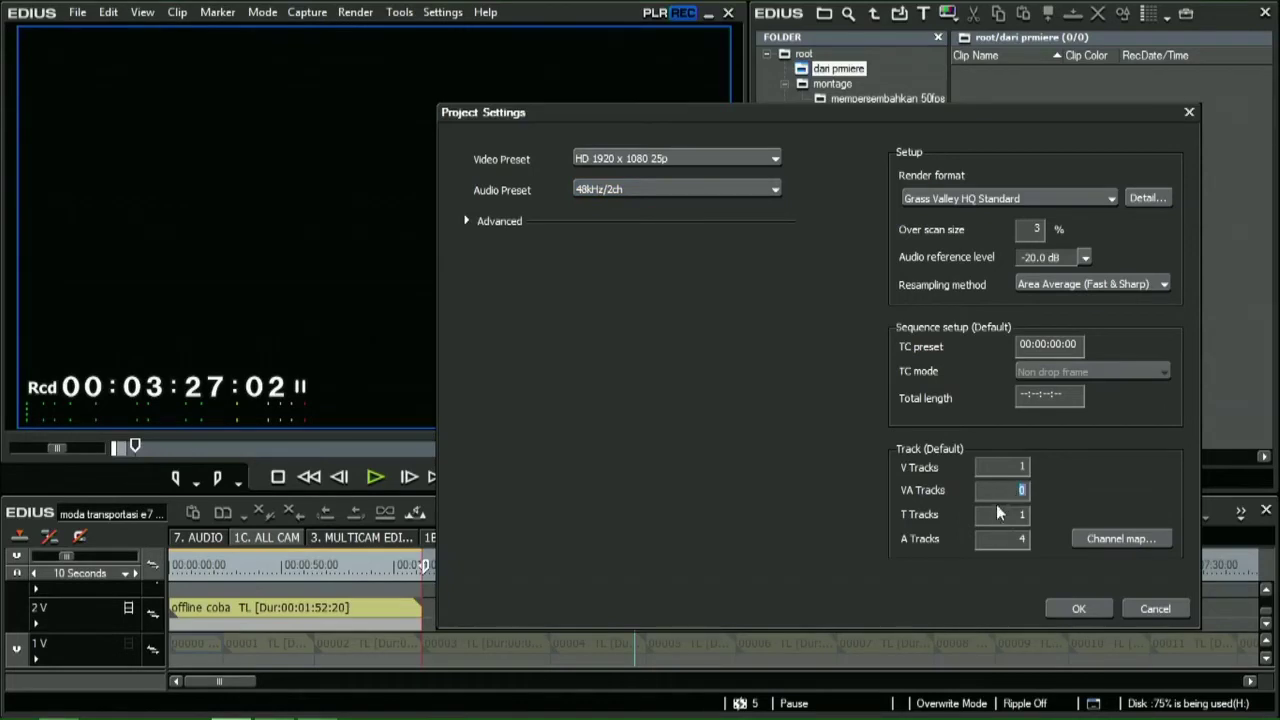
left_click(1070, 605)
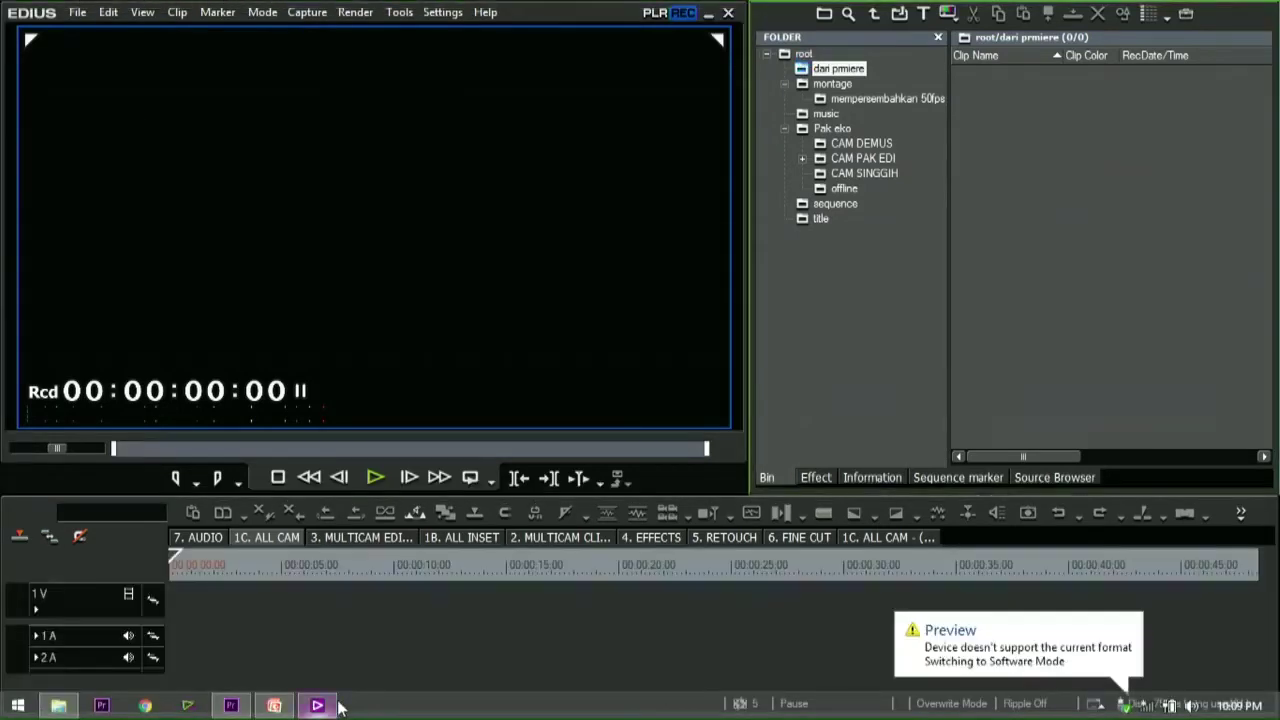
- Import the FCP XML file "premiere ke edius" into the new project and scrub through the imported sequence
right_click(804, 57)
left_click(77, 12)
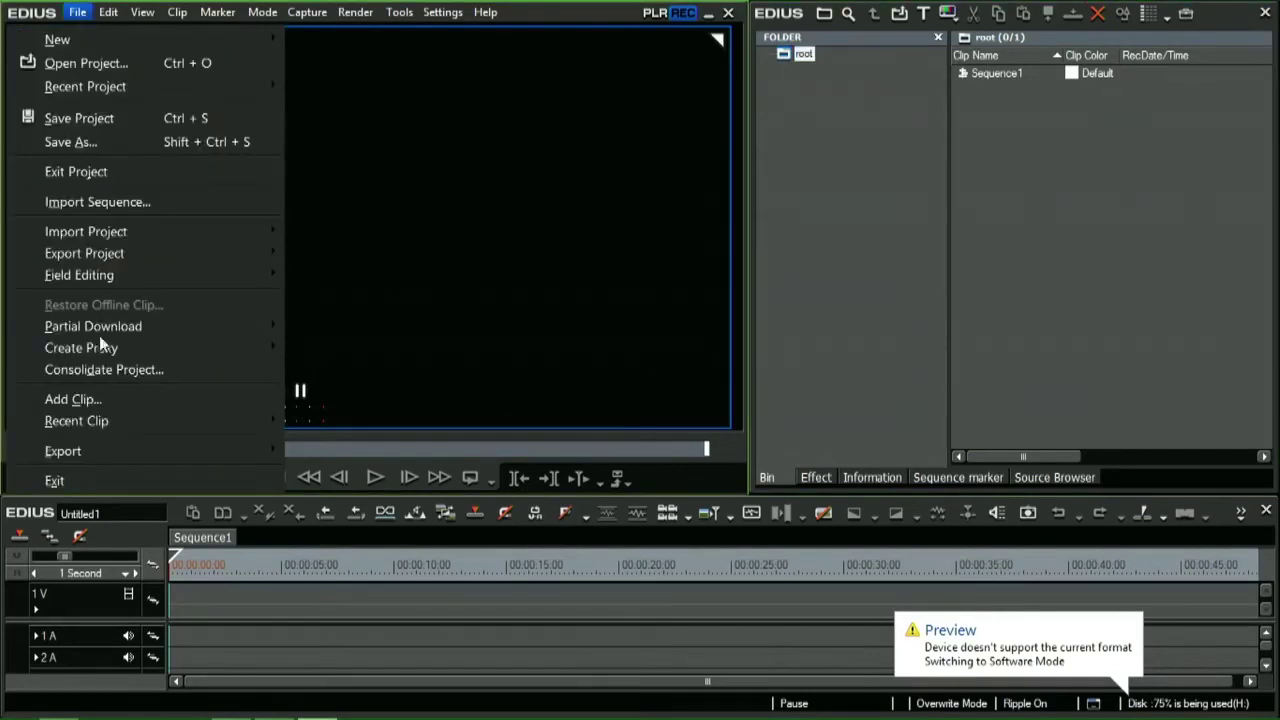
mouse_move(155, 235)
left_click(342, 271)
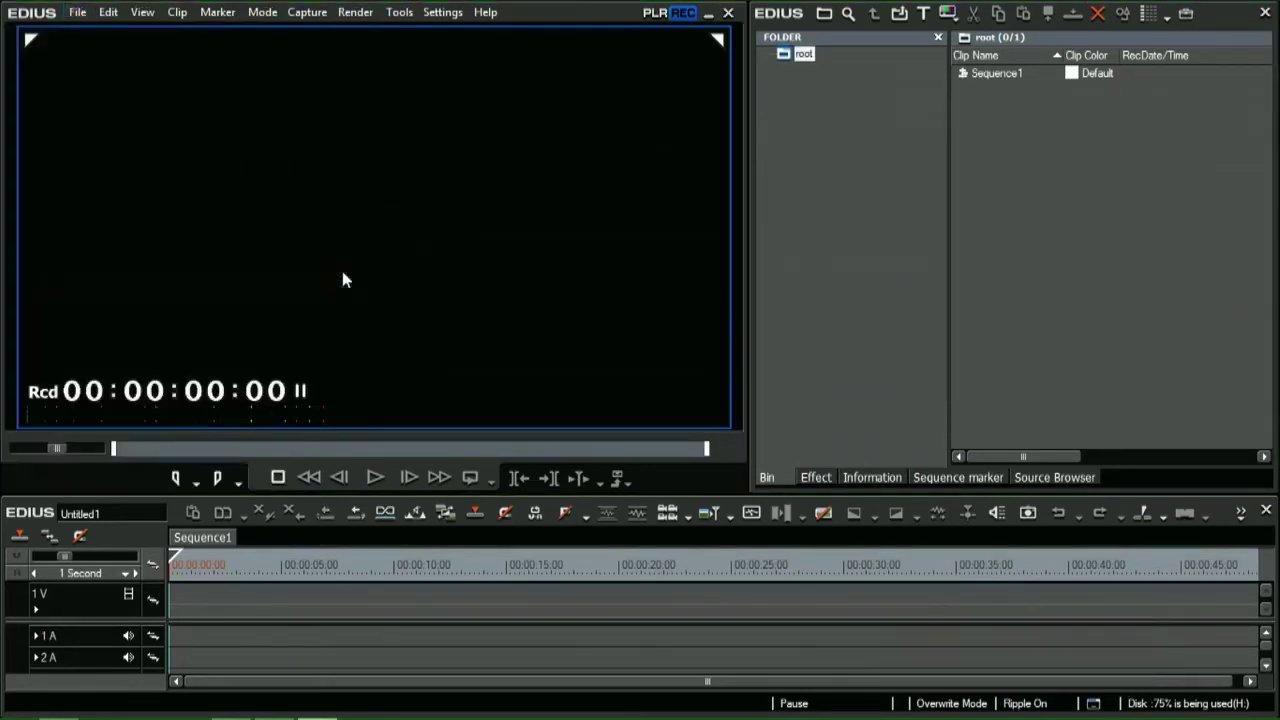
double_click(752, 425)
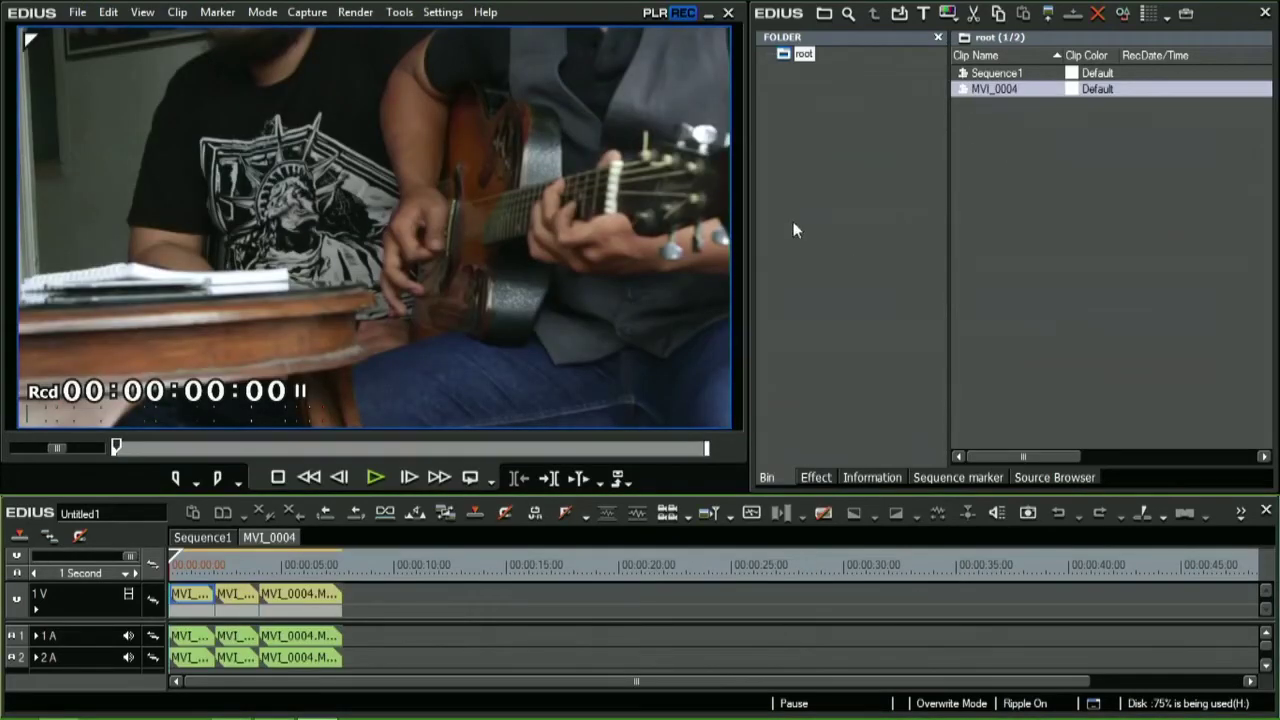
mouse_move(301, 565)
left_mouse_down()
mouse_move(191, 567)
mouse_move(292, 584)
mouse_move(306, 570)
mouse_move(181, 570)
mouse_move(321, 574)
left_mouse_up()
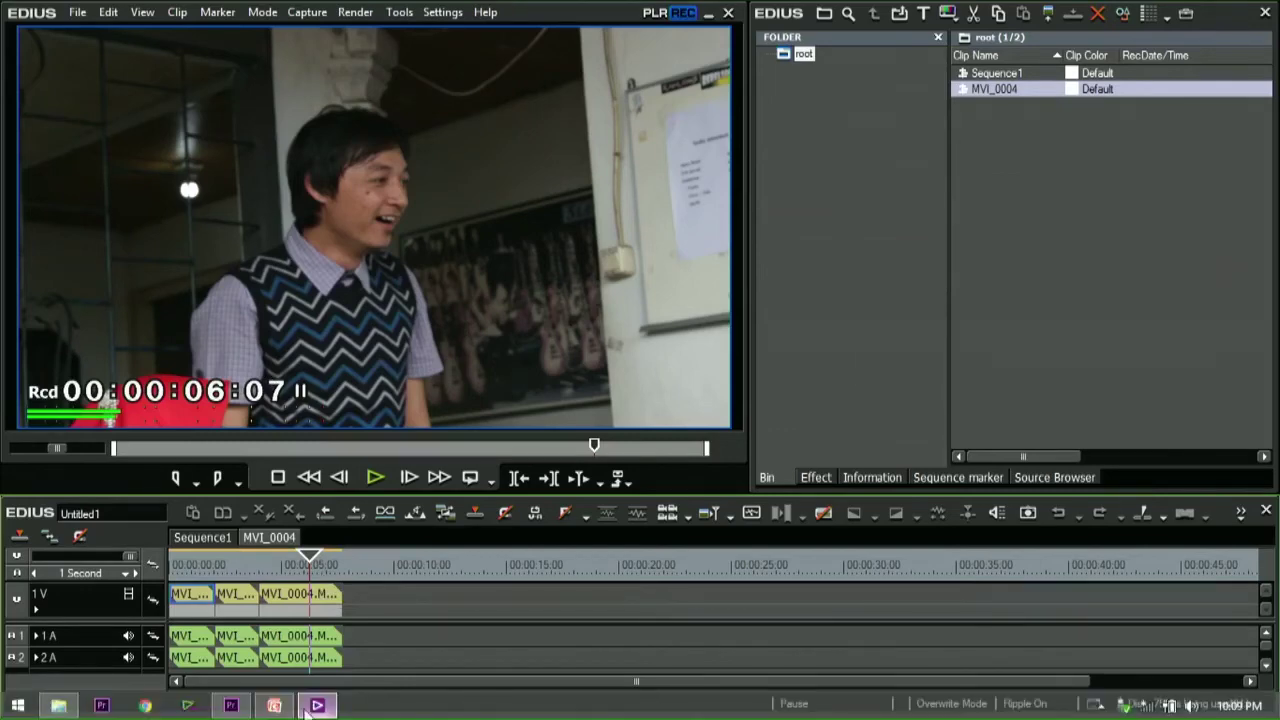
- Switch to Premiere Pro, close the clip properties and review the Final Cut Pro XML export option without exporting
left_click(231, 705)
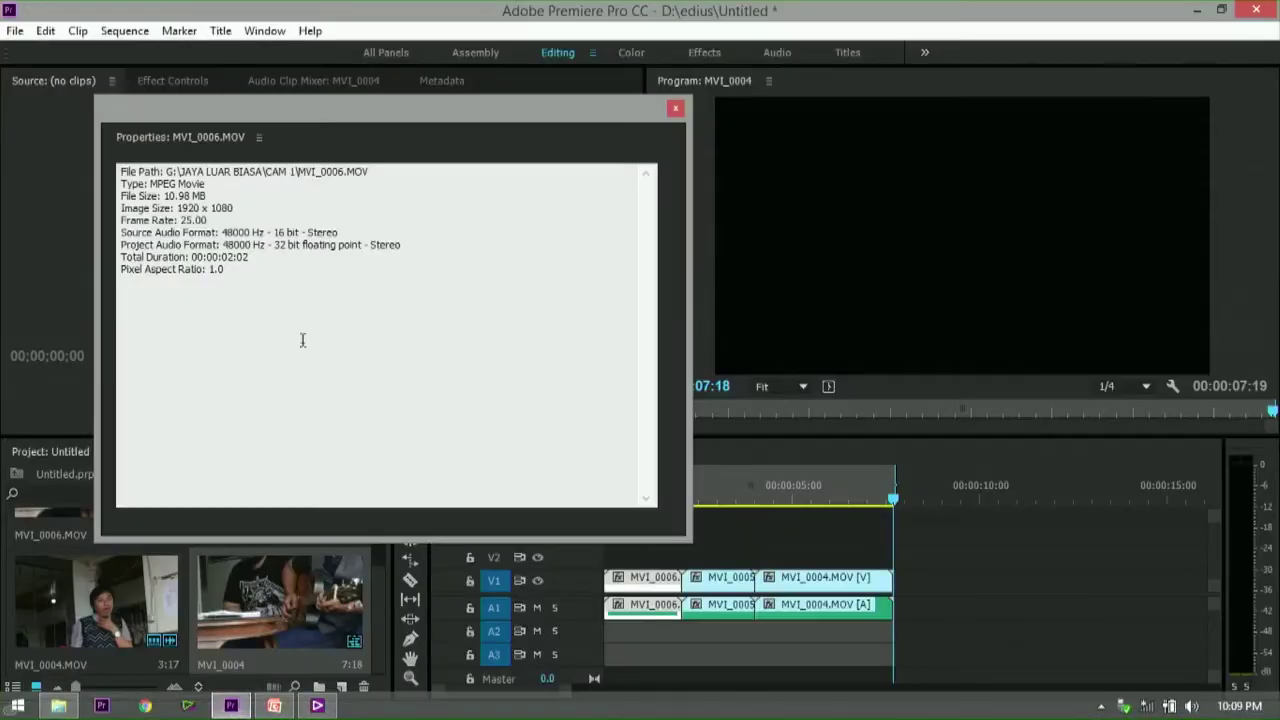
left_click(675, 108)
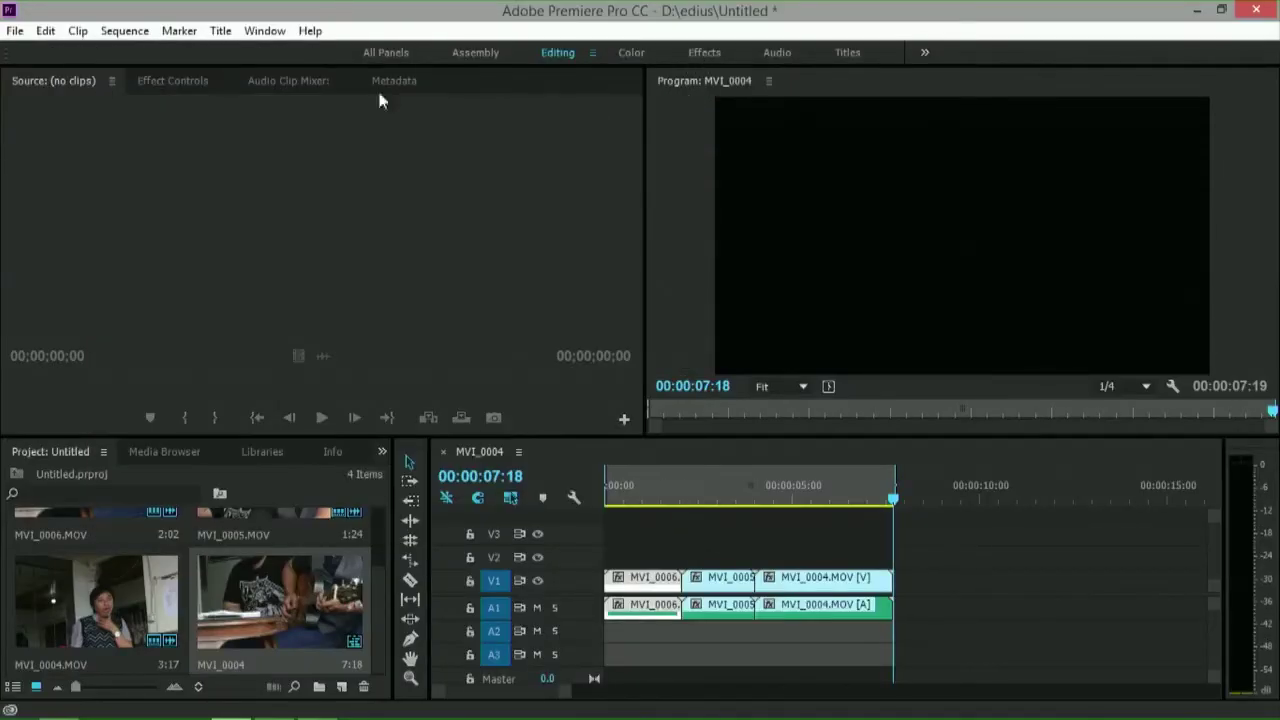
left_click(15, 30)
left_click(46, 30)
left_click(690, 9)
left_click(15, 30)
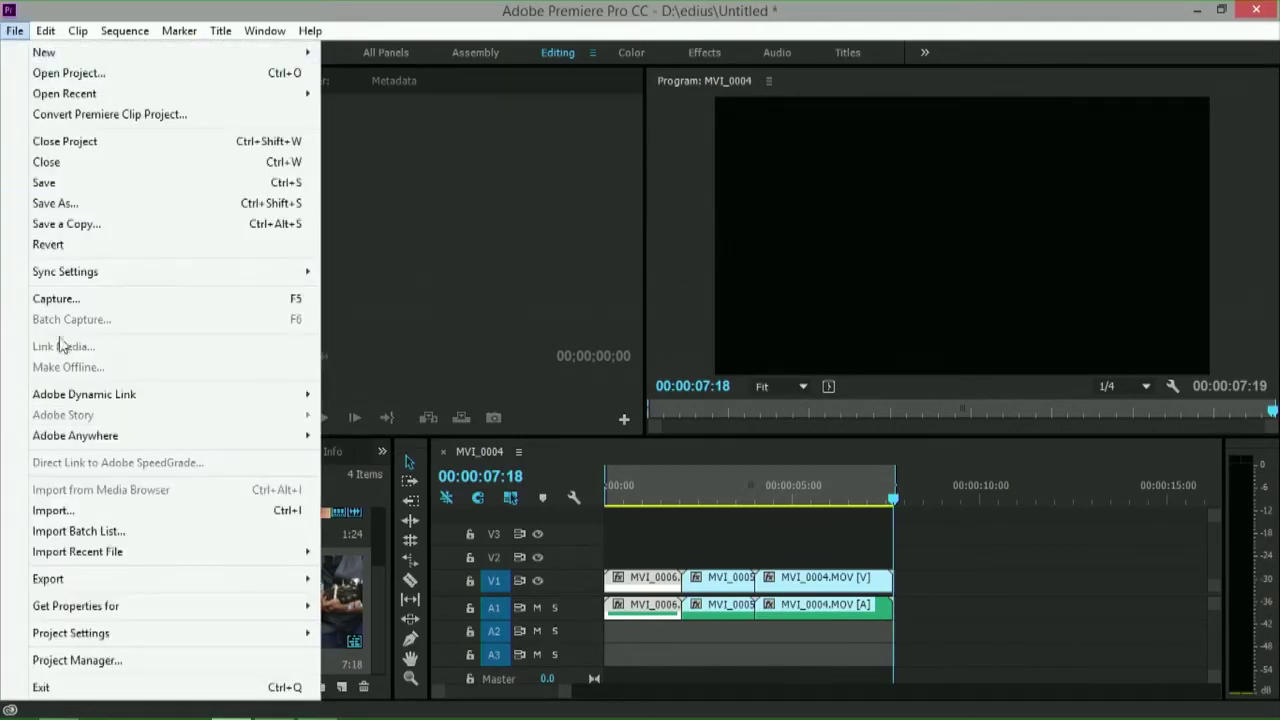
mouse_move(136, 580)
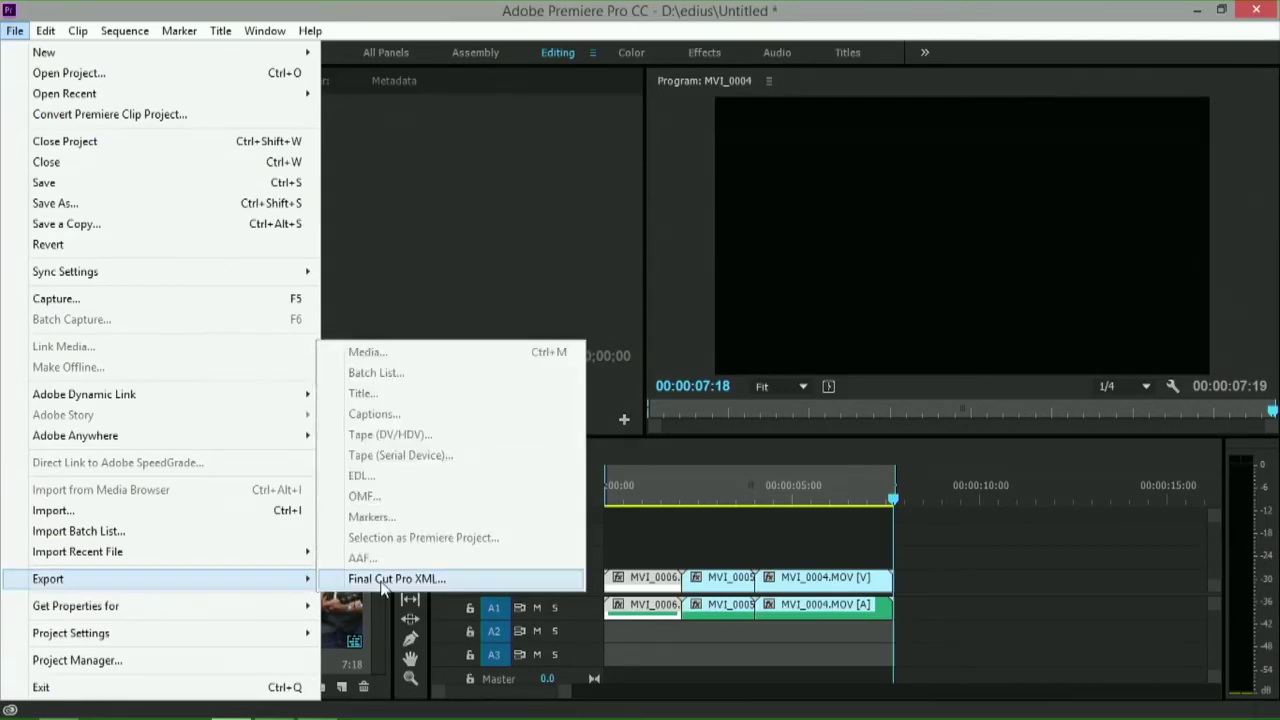
left_click(681, 506)
- Scrub the sequence in Premiere Pro, then return to EDIUS and scrub through the imported MVI_0004 sequence
left_click_drag(681, 506, 743, 488)
left_click(777, 485)
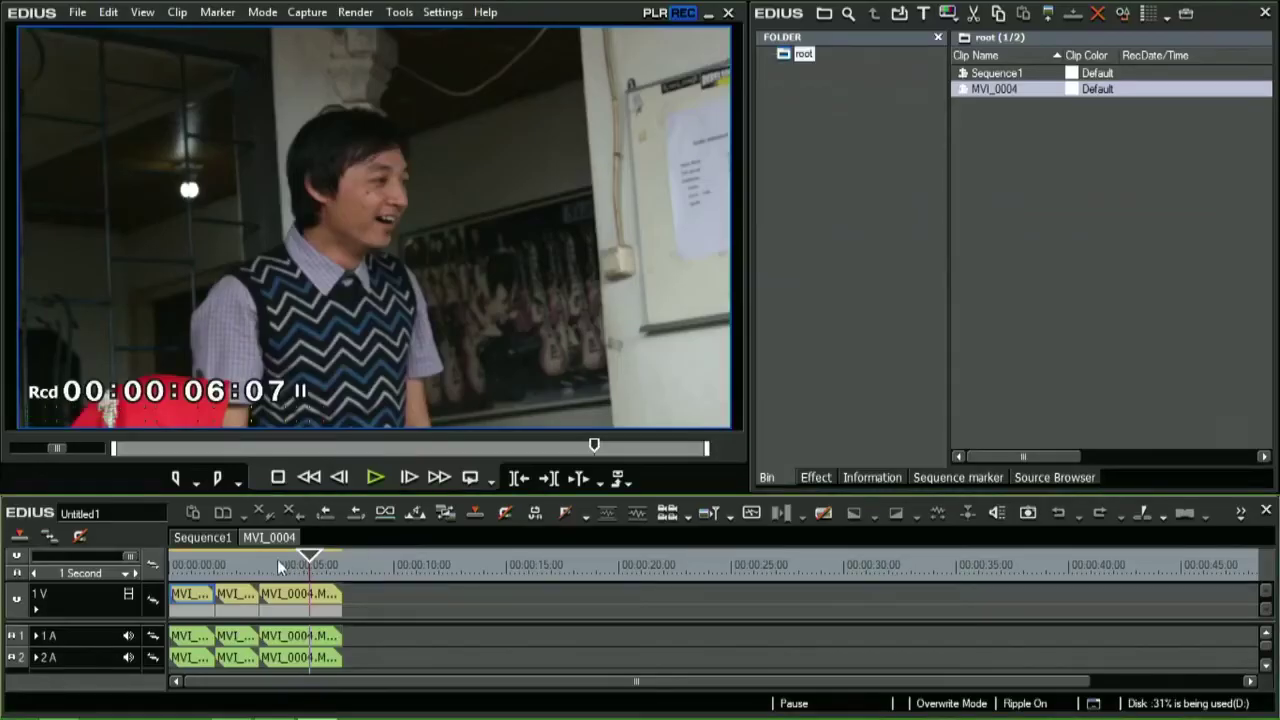
mouse_move(280, 567)
left_mouse_down()
mouse_move(217, 563)
mouse_move(289, 560)
left_mouse_up()
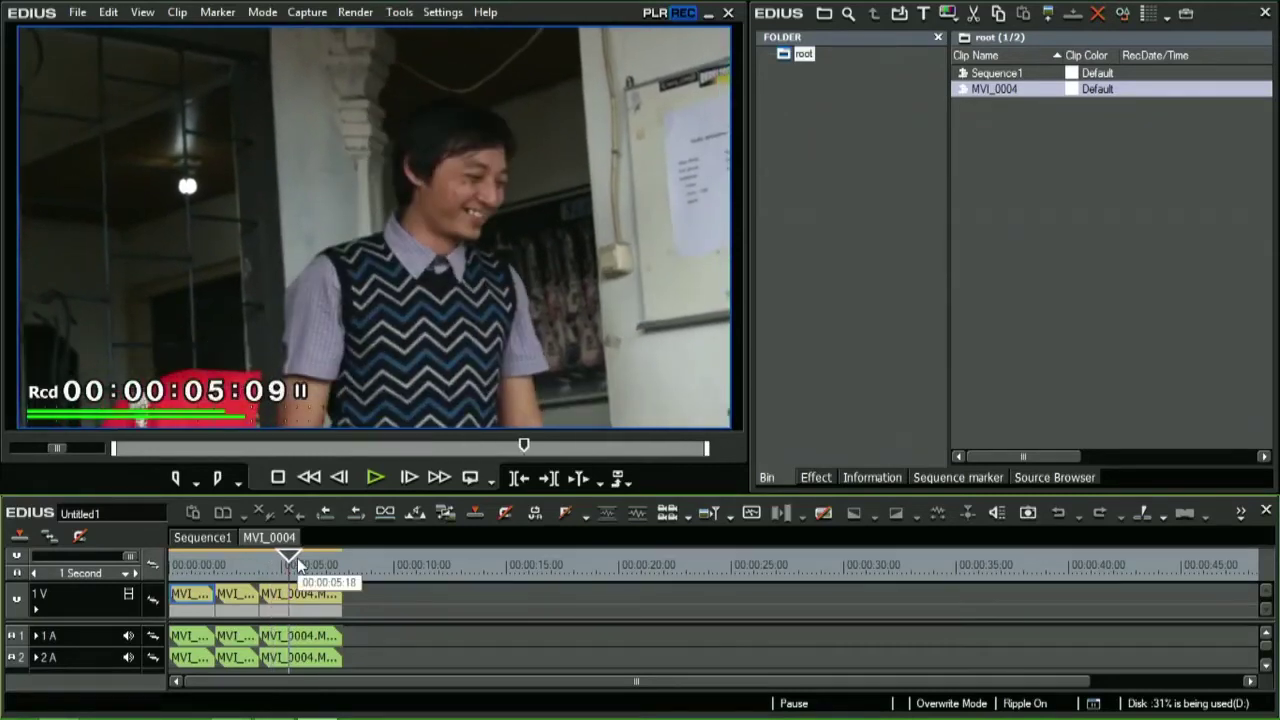